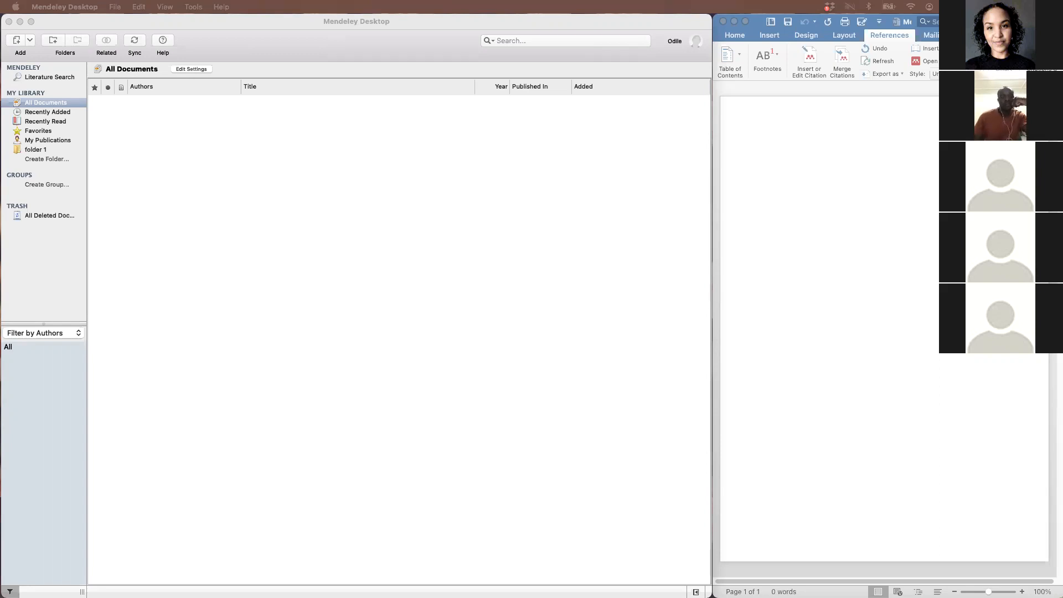
Review the available ways of adding documents to the Mendeley library, and leave without choosing one
{"action": "left_click", "coordinate": [437, 22]}
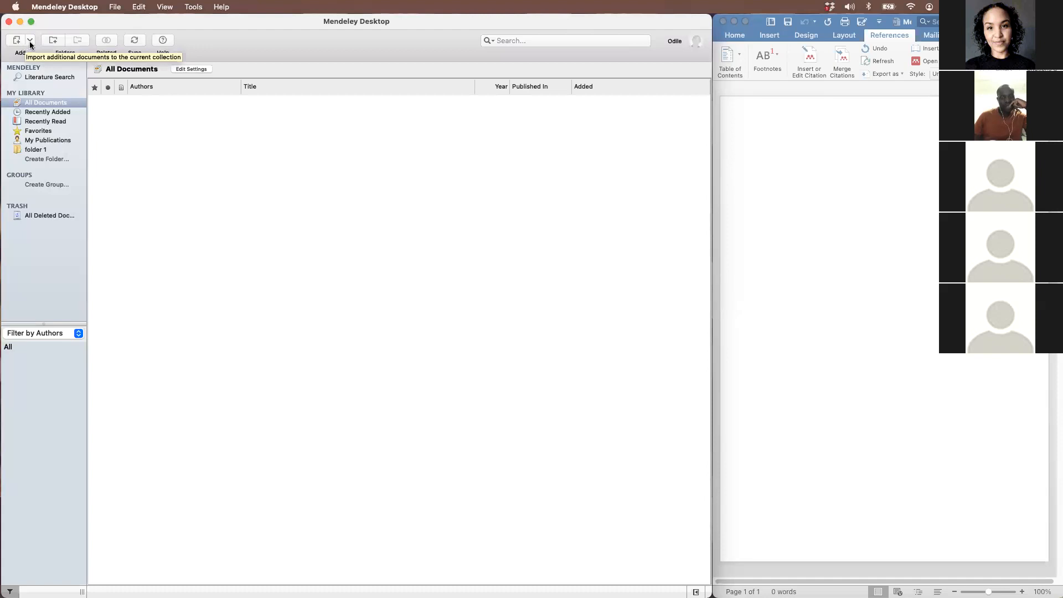
{"action": "left_click", "coordinate": [29, 41]}
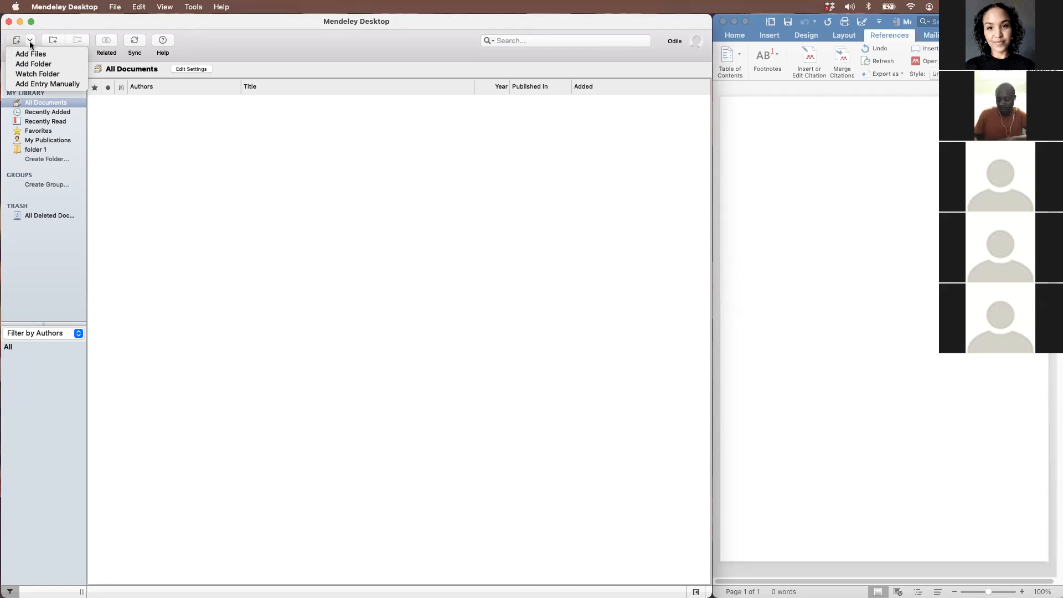
{"action": "left_click", "coordinate": [29, 42]}
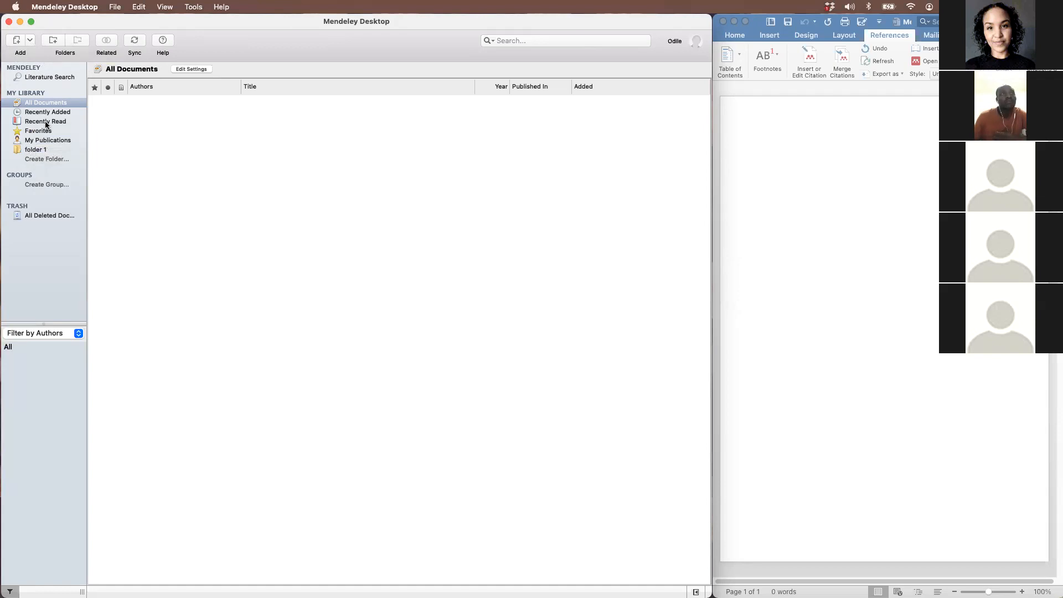
Create a new library folder named folder2
{"action": "left_click", "coordinate": [55, 41]}
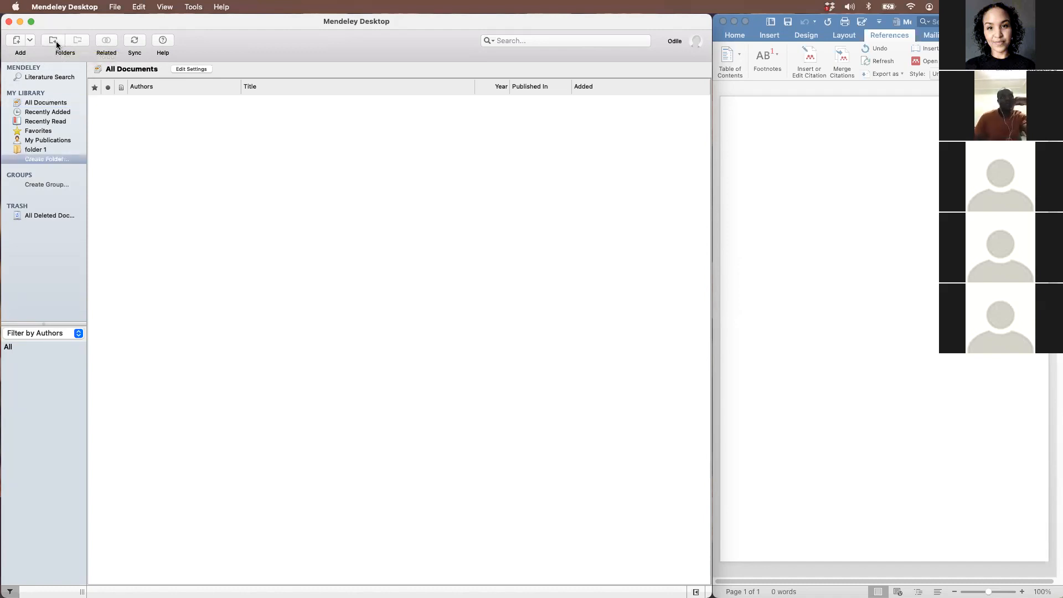
{"action": "left_click", "coordinate": [42, 160]}
{"action": "type", "text": "folder"}
{"action": "key", "text": "Return"}
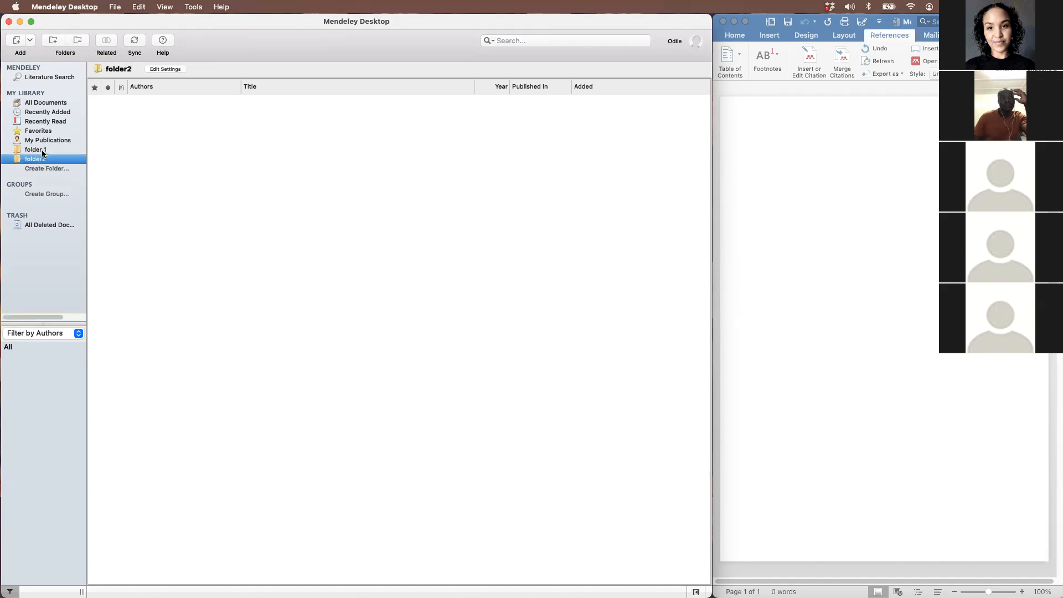
Remove folder2 from the library and confirm its deletion
{"action": "left_click", "coordinate": [43, 151]}
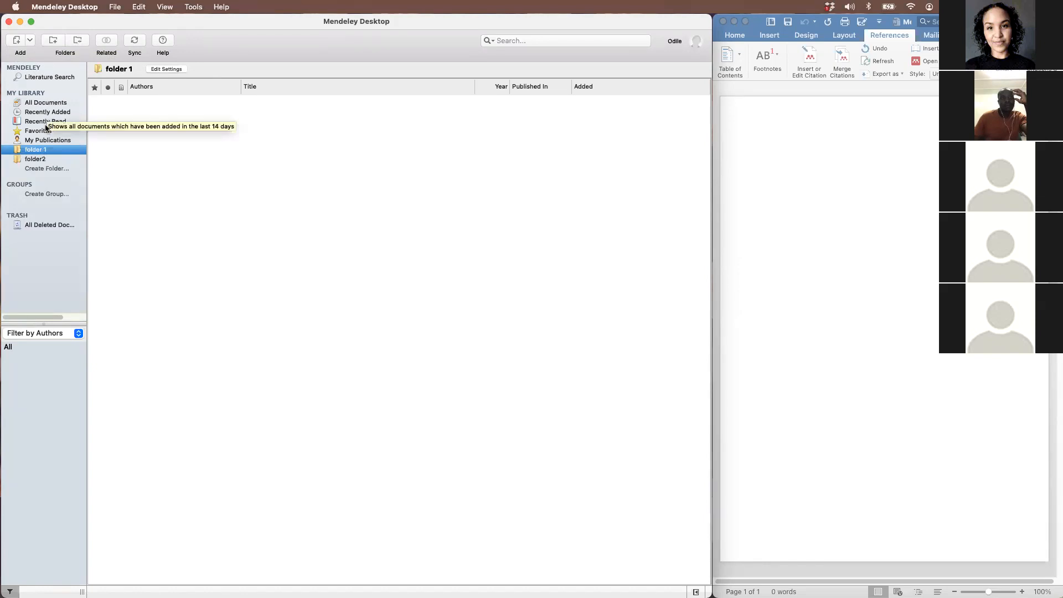
{"action": "left_click", "coordinate": [43, 160]}
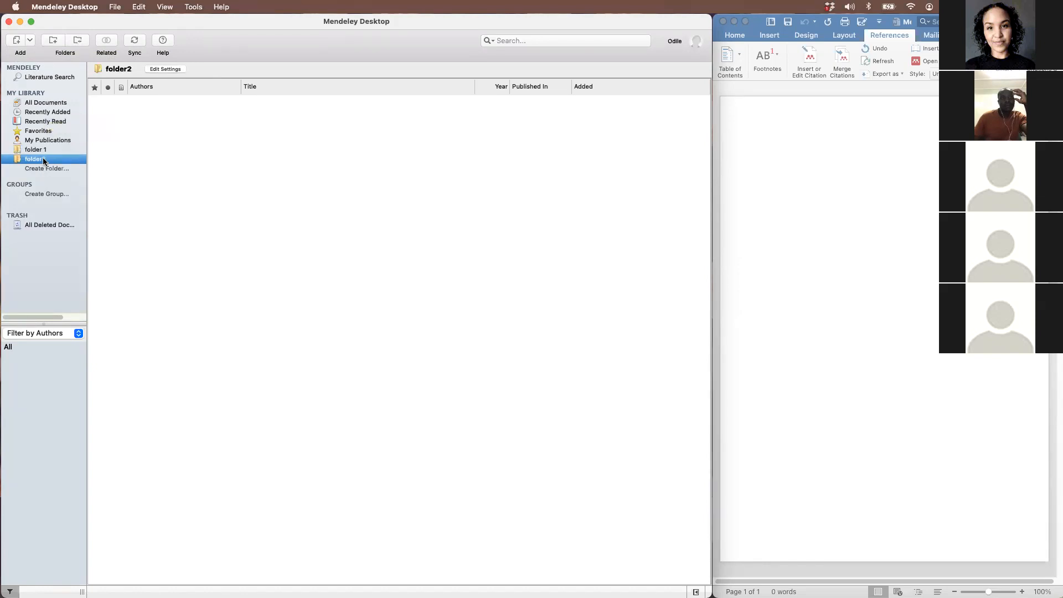
{"action": "left_click", "coordinate": [76, 42]}
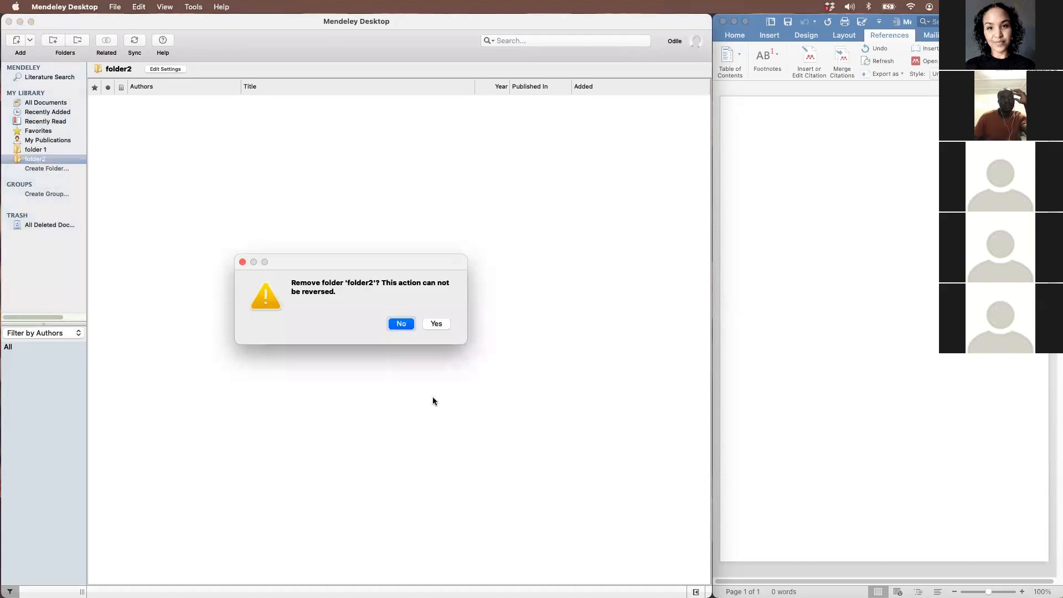
{"action": "left_click", "coordinate": [437, 323]}
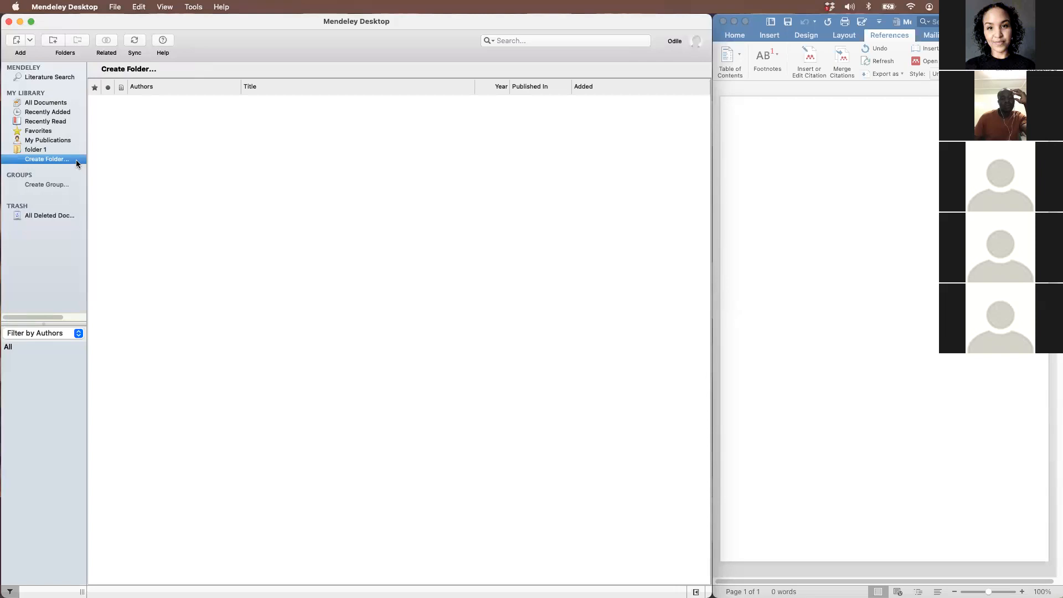
Look again at the options for importing files, folders or manual entries, and dismiss them
{"action": "left_click", "coordinate": [29, 44]}
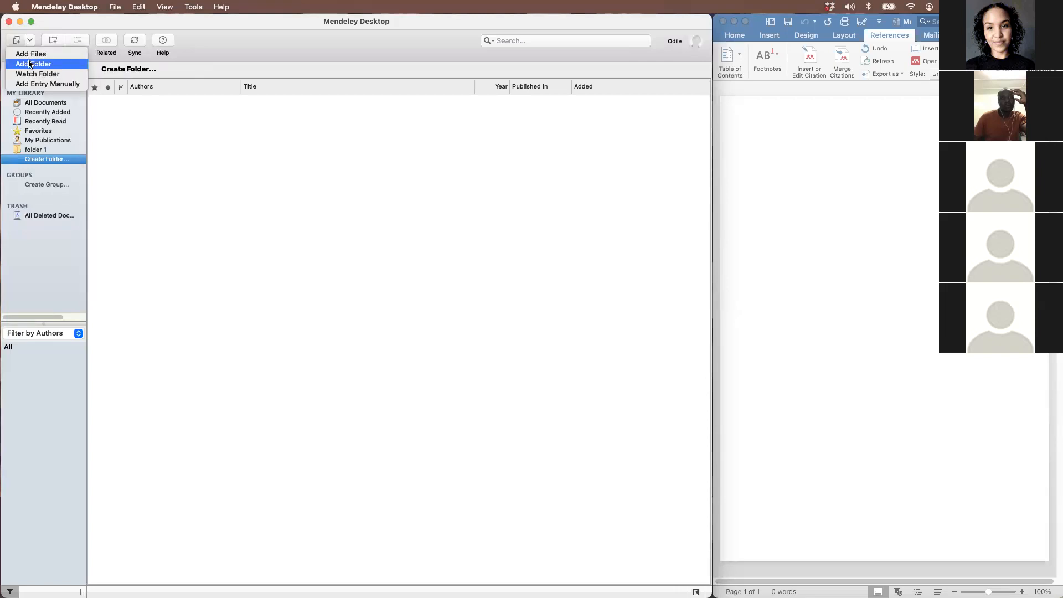
{"action": "left_click", "coordinate": [229, 43]}
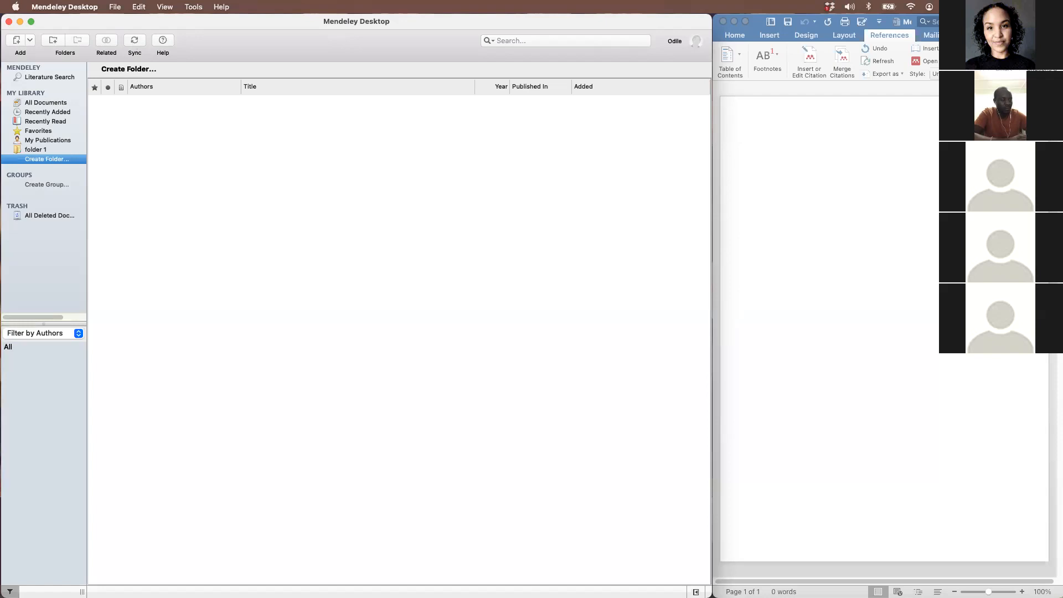
Switch to Chrome, bring the window with the ILO Decent Work report into view, and move it off screen again
{"action": "key", "text": "super+Tab"}
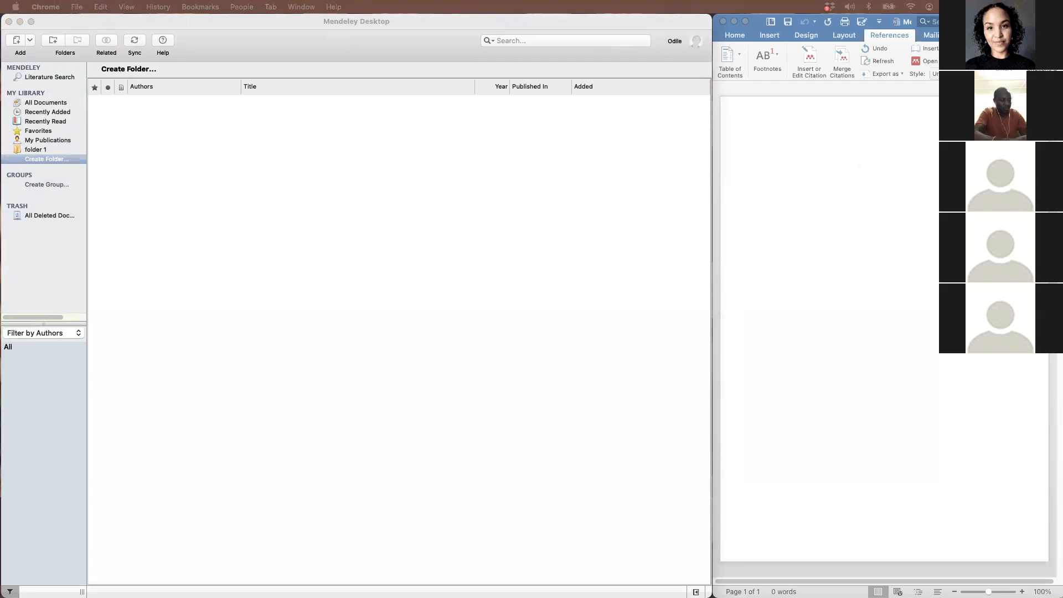
{"action": "left_click_drag", "start_coordinate": [1062, 70], "coordinate": [687, 58]}
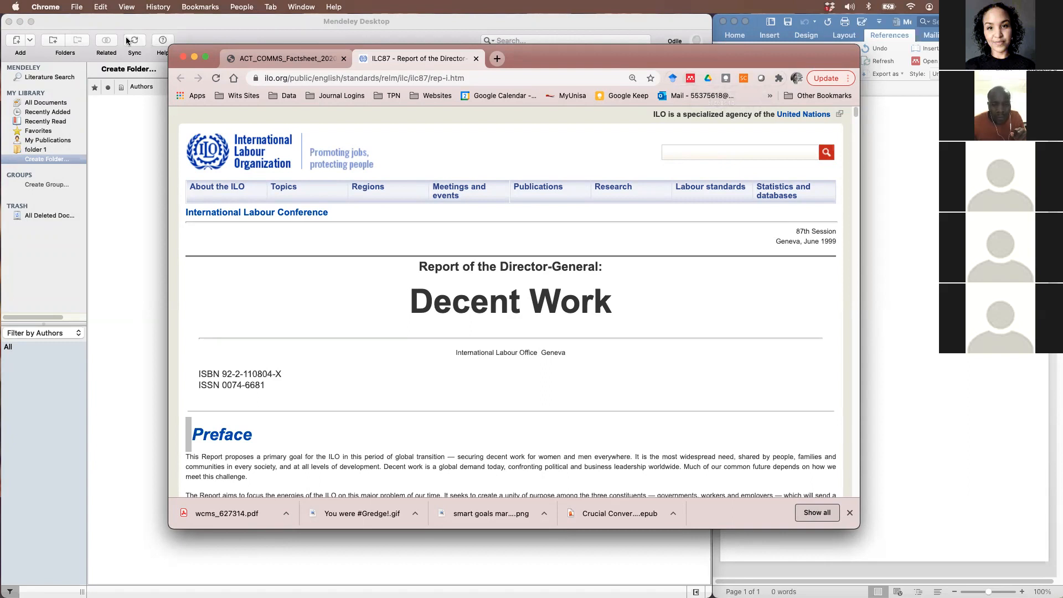
{"action": "left_click_drag", "start_coordinate": [580, 55], "coordinate": [1062, 61]}
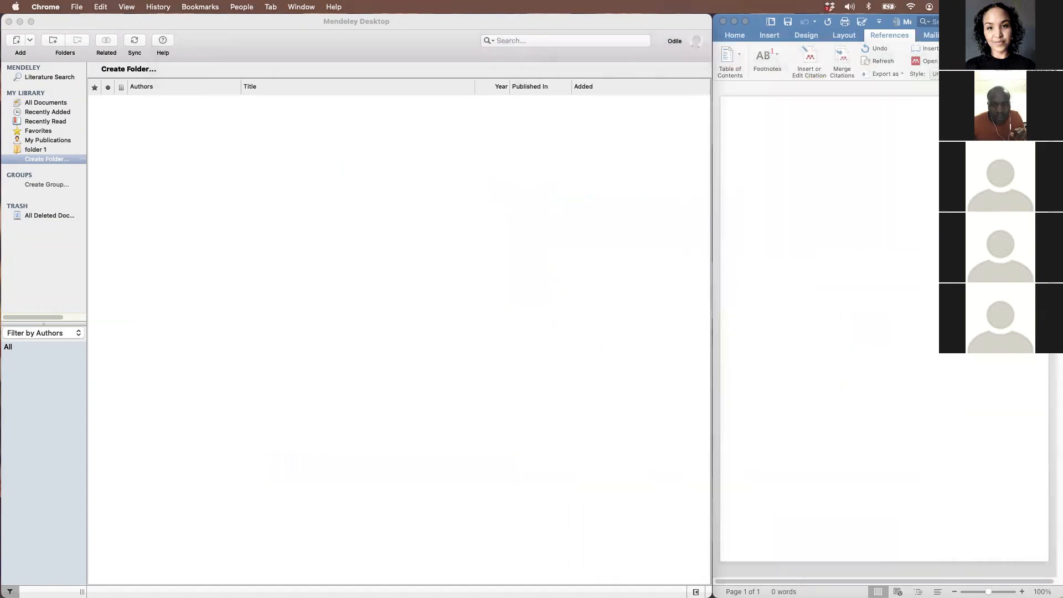
Return to Mendeley Desktop and locate the option for installing the Web Importer without running it
{"action": "left_click", "coordinate": [185, 25]}
{"action": "left_click", "coordinate": [194, 7]}
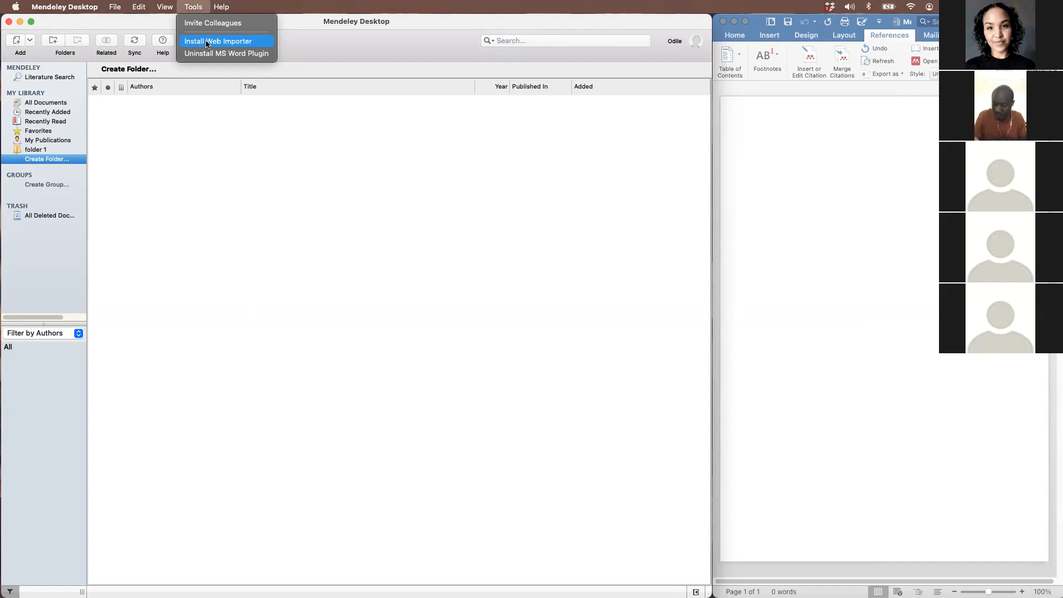
{"action": "left_click", "coordinate": [307, 22]}
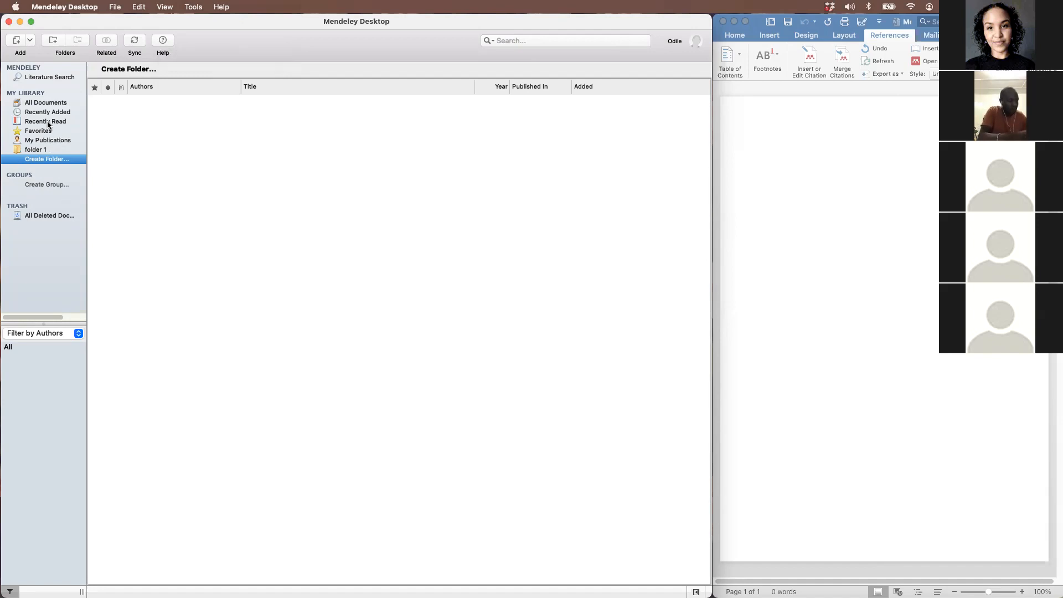
Search Mendeley's literature catalog for "gender" and select the result "Gender, gender roles, and gender identity"
{"action": "left_click", "coordinate": [37, 78]}
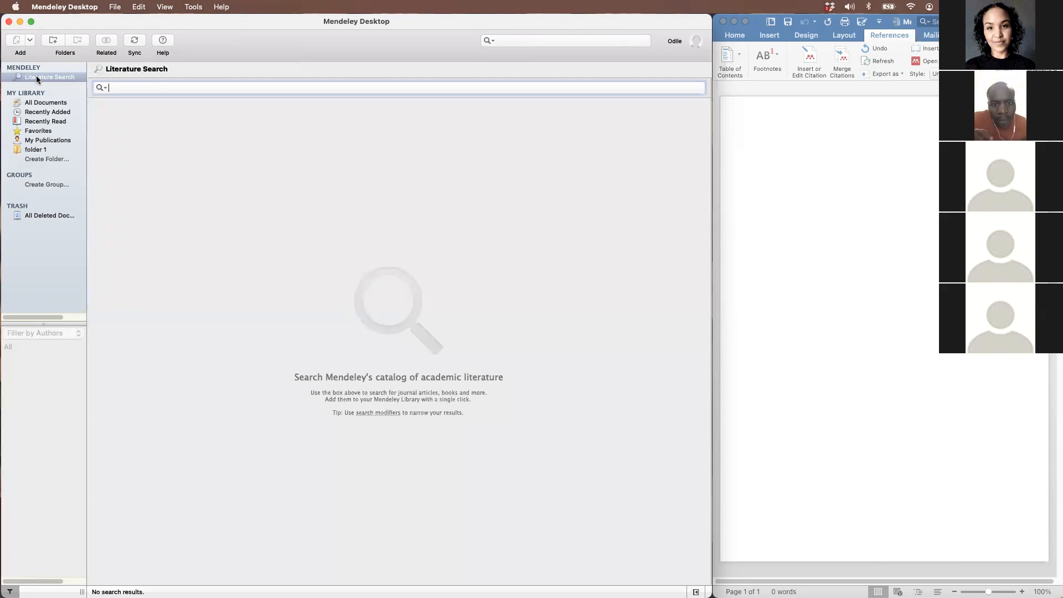
{"action": "type", "text": "gender"}
{"action": "key", "text": "Return"}
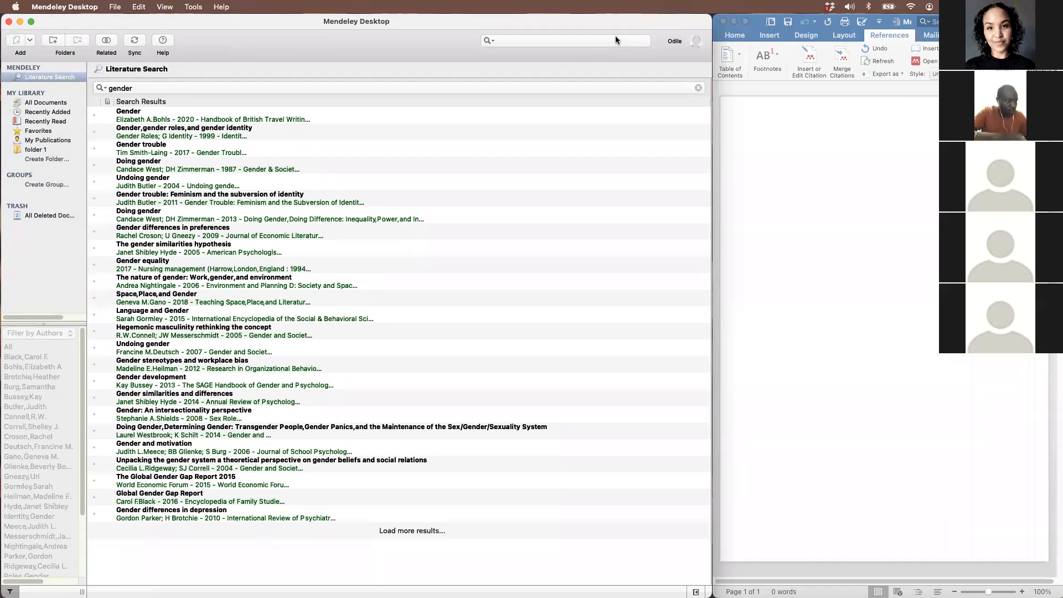
{"action": "left_click", "coordinate": [399, 131]}
{"action": "left_click", "coordinate": [382, 114]}
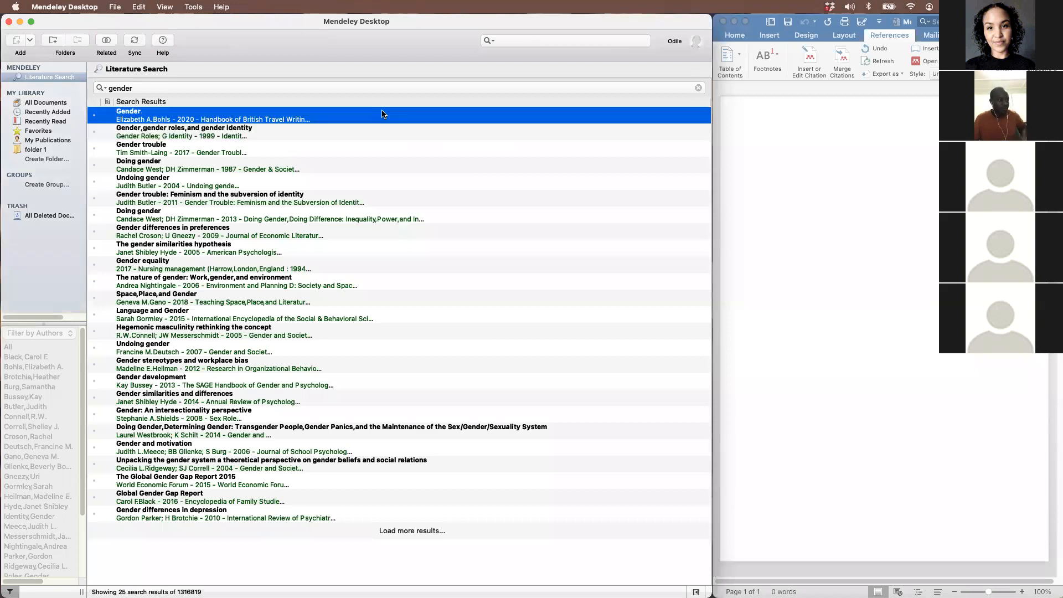
{"action": "left_click", "coordinate": [377, 126]}
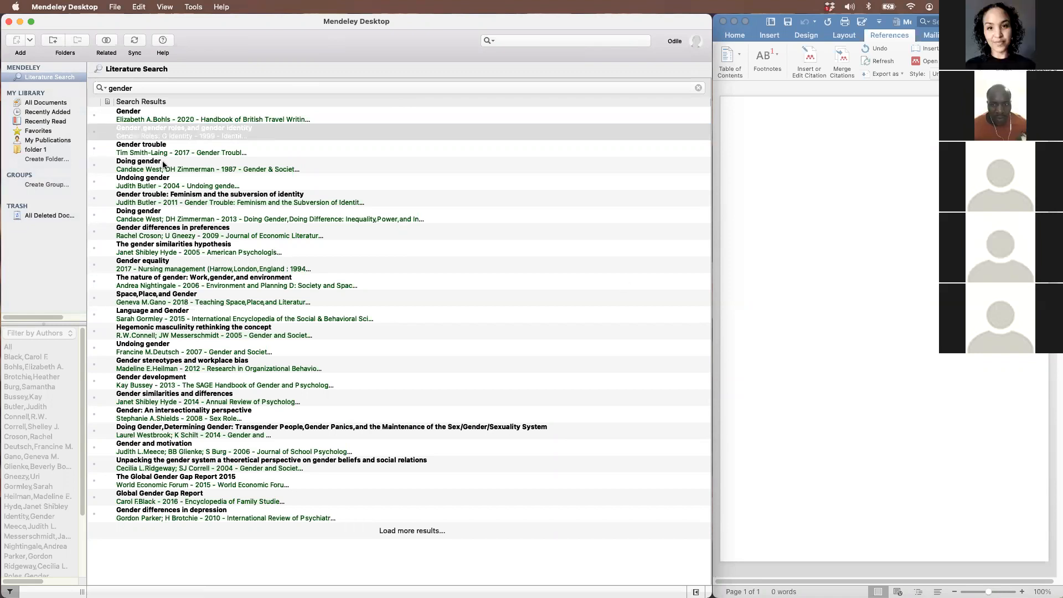
Examine the library collections: All Documents, Recently Added, Recently Read, Favorites, My Publications and folder 1
{"action": "left_click", "coordinate": [34, 100]}
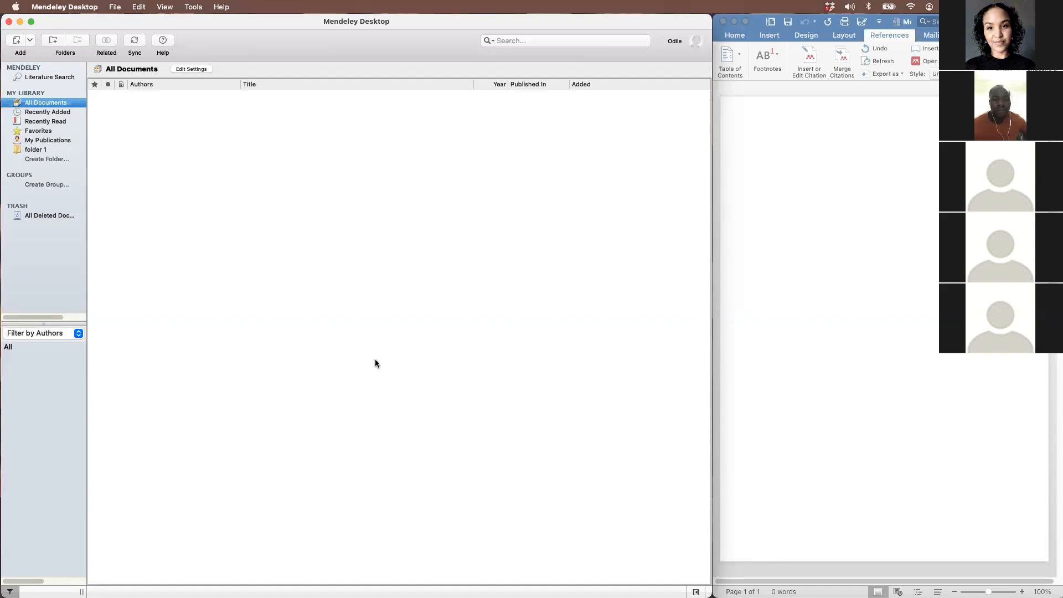
{"action": "left_click", "coordinate": [35, 151]}
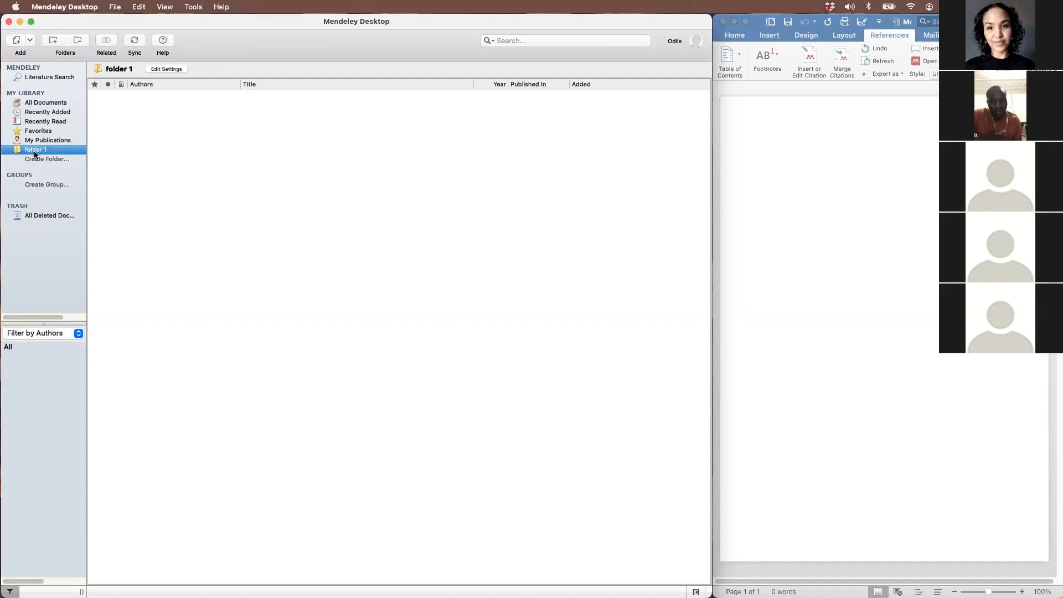
{"action": "left_click", "coordinate": [42, 105]}
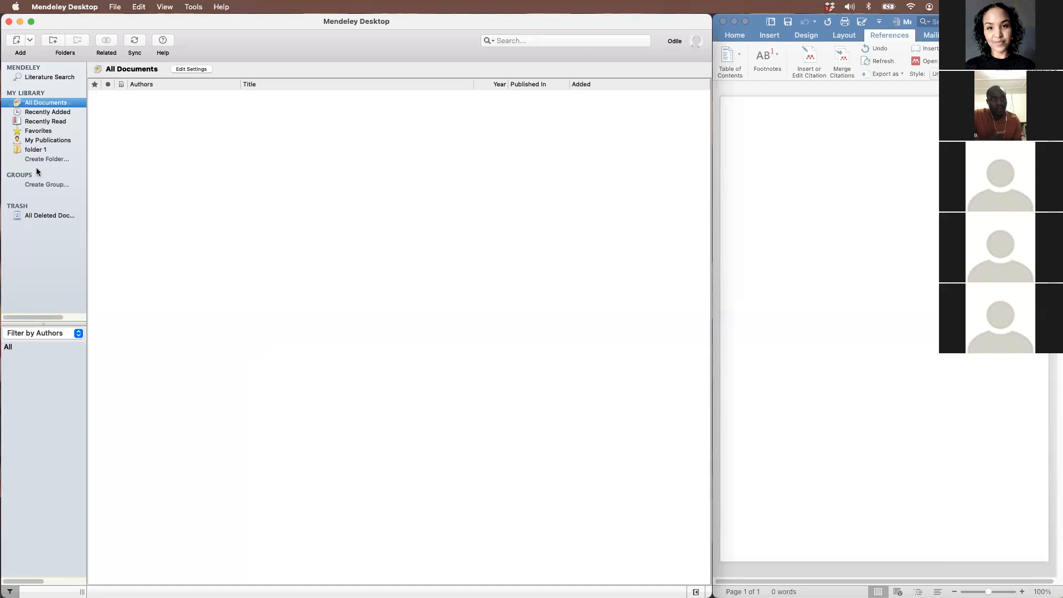
{"action": "left_click", "coordinate": [49, 114]}
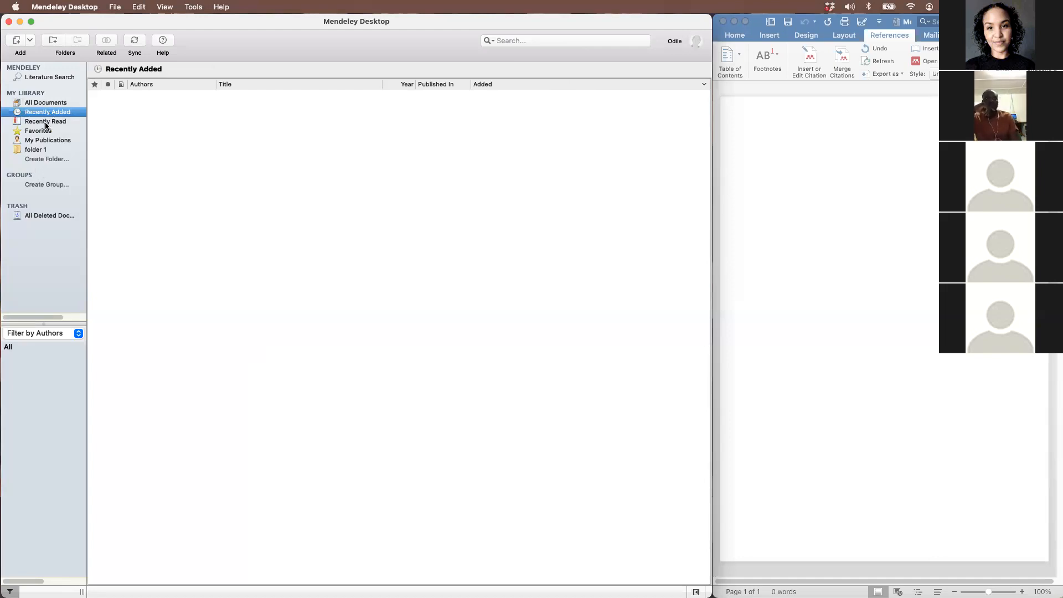
{"action": "left_click", "coordinate": [46, 123]}
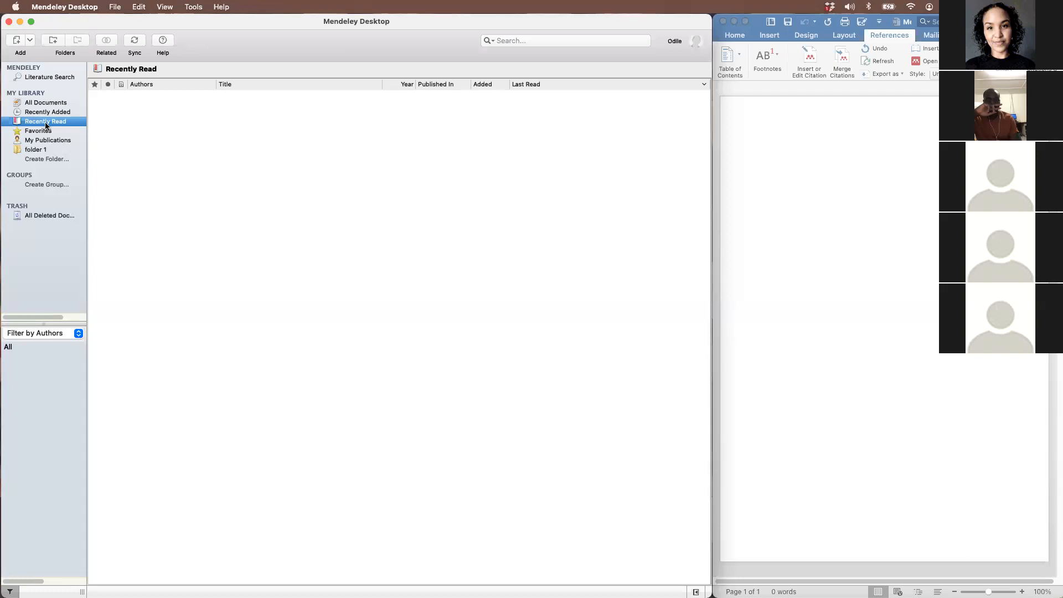
{"action": "left_click", "coordinate": [46, 133]}
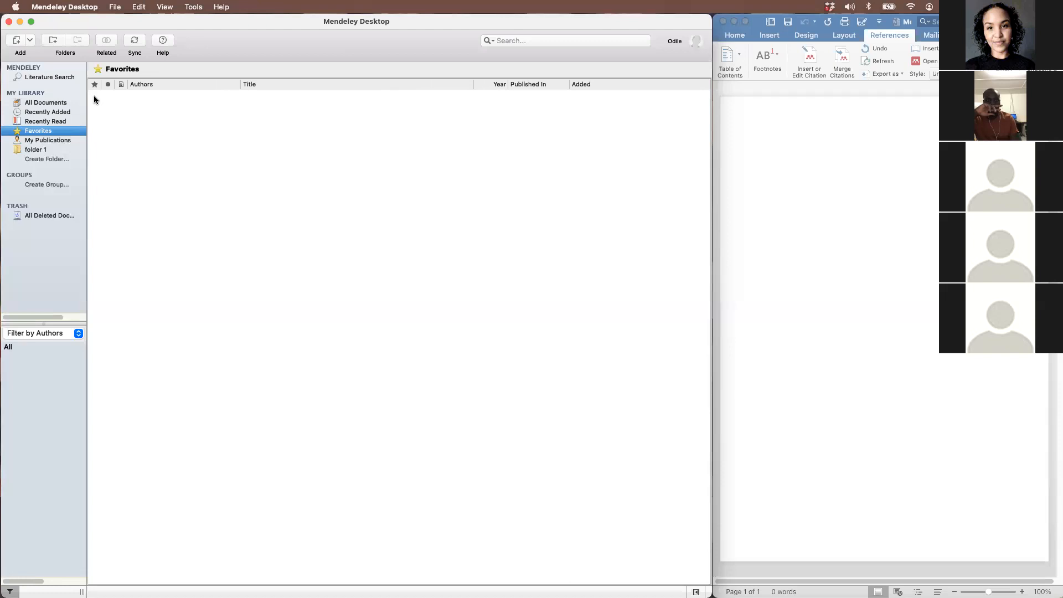
{"action": "left_click", "coordinate": [59, 141]}
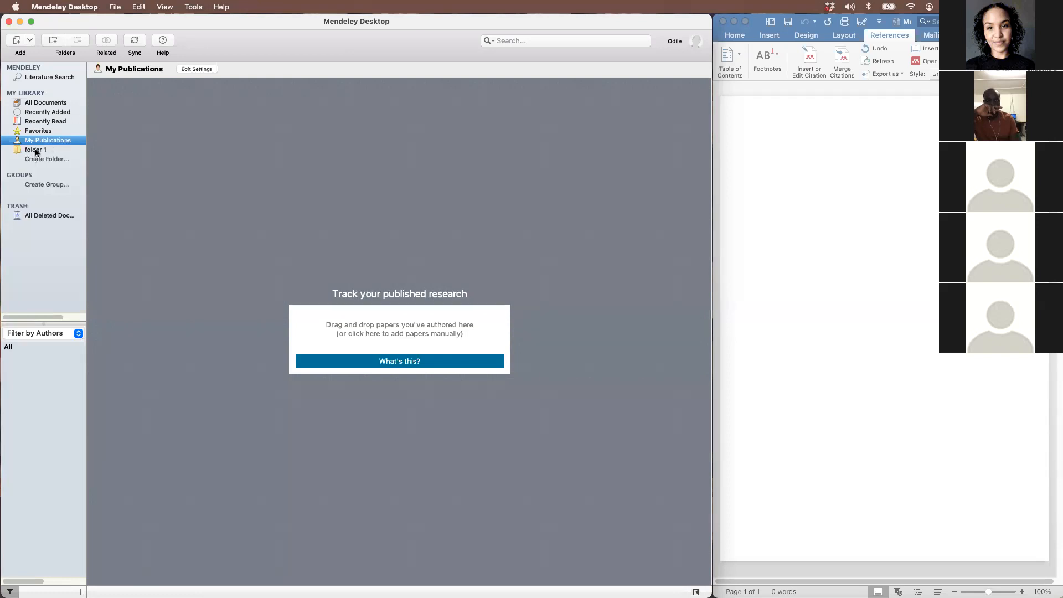
{"action": "left_click", "coordinate": [38, 150]}
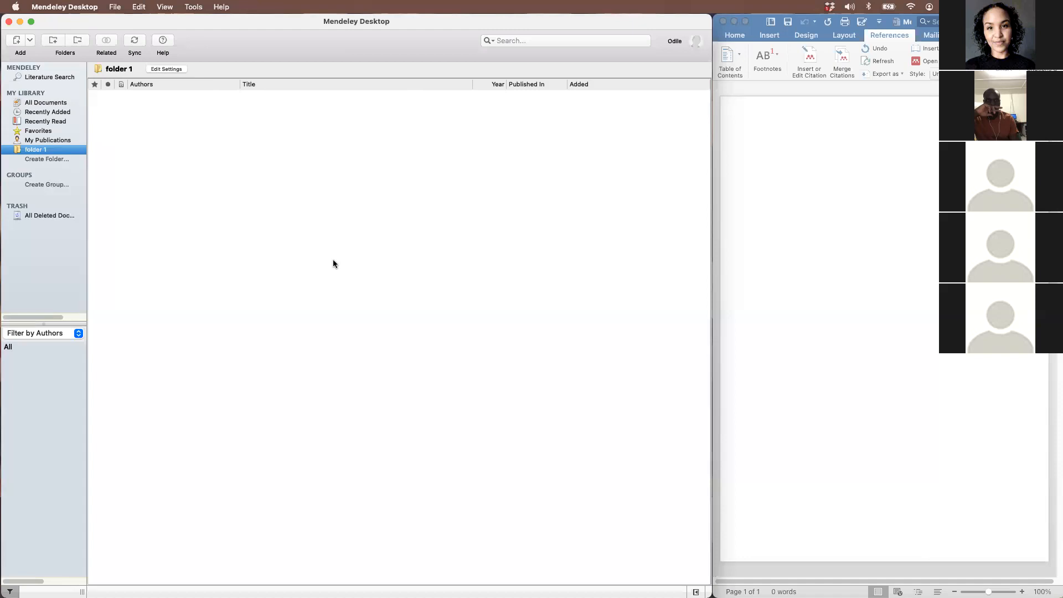
Open the form for creating a group, review its Public, Invite-only and Private options, and cancel it
{"action": "left_click", "coordinate": [36, 185]}
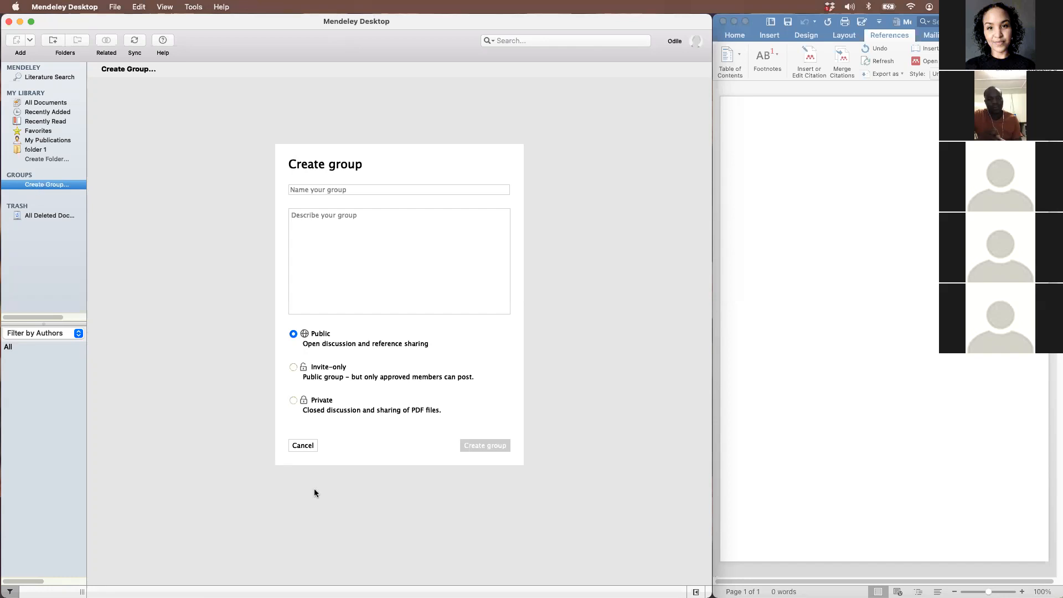
{"action": "left_click", "coordinate": [302, 446]}
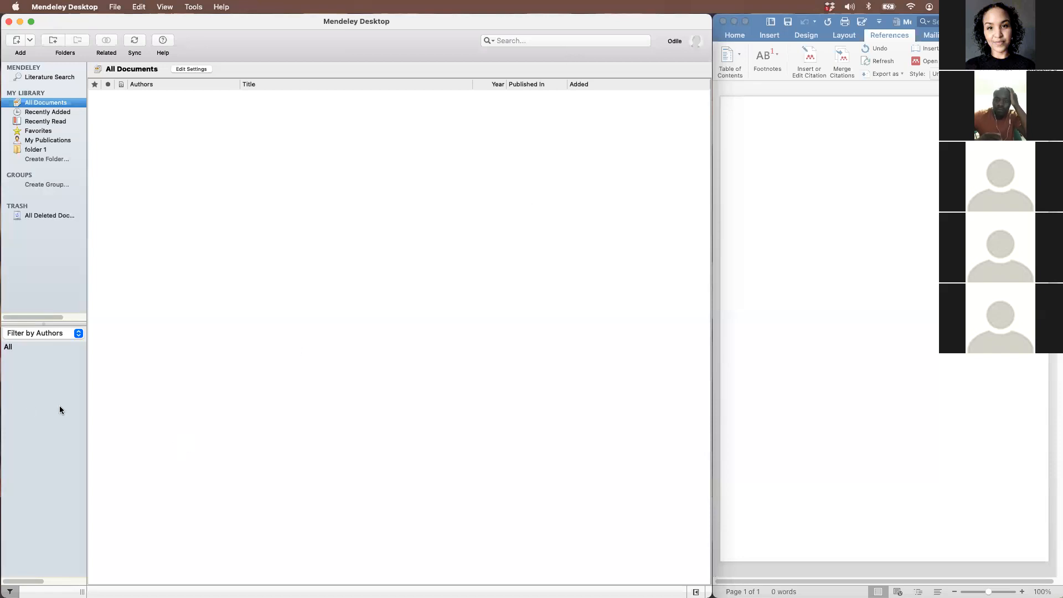
{"action": "left_click", "coordinate": [24, 407]}
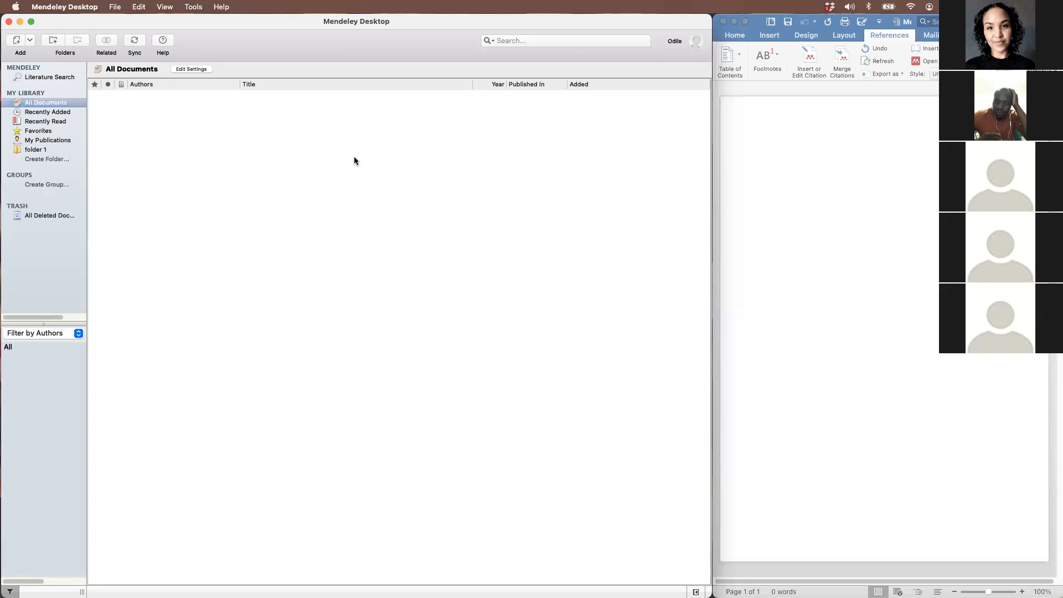
Review the fields by which the library search can be restricted, from authors to notes, without choosing one
{"action": "left_click", "coordinate": [588, 43]}
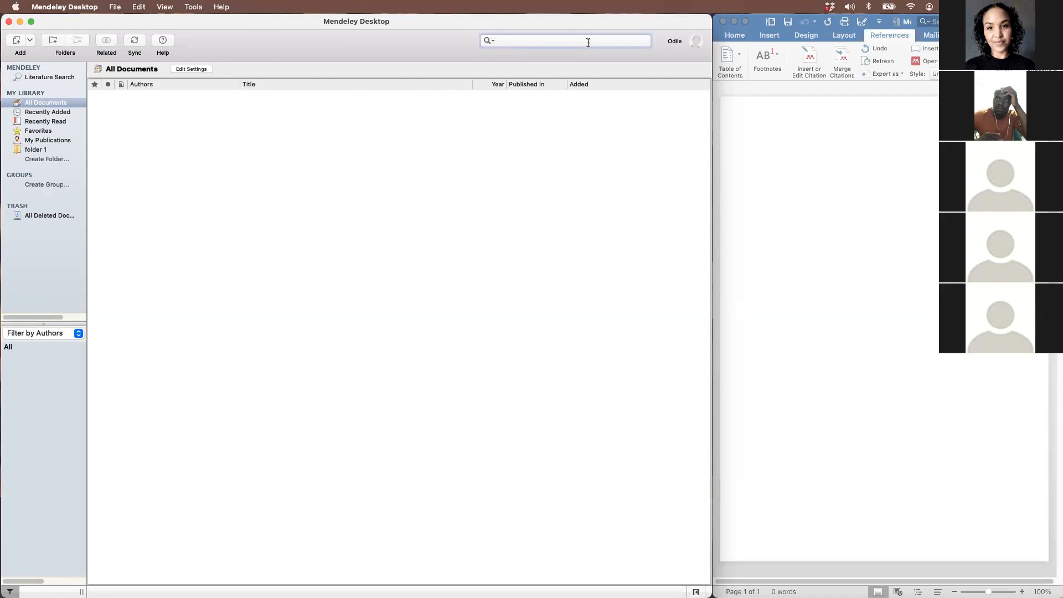
{"action": "left_click", "coordinate": [493, 40]}
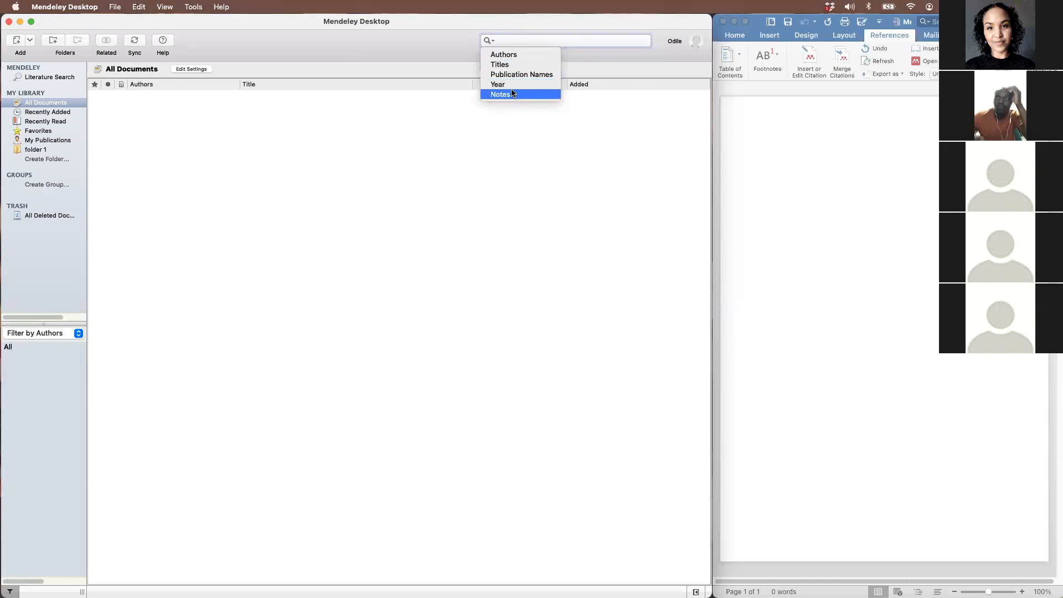
{"action": "left_click", "coordinate": [414, 56]}
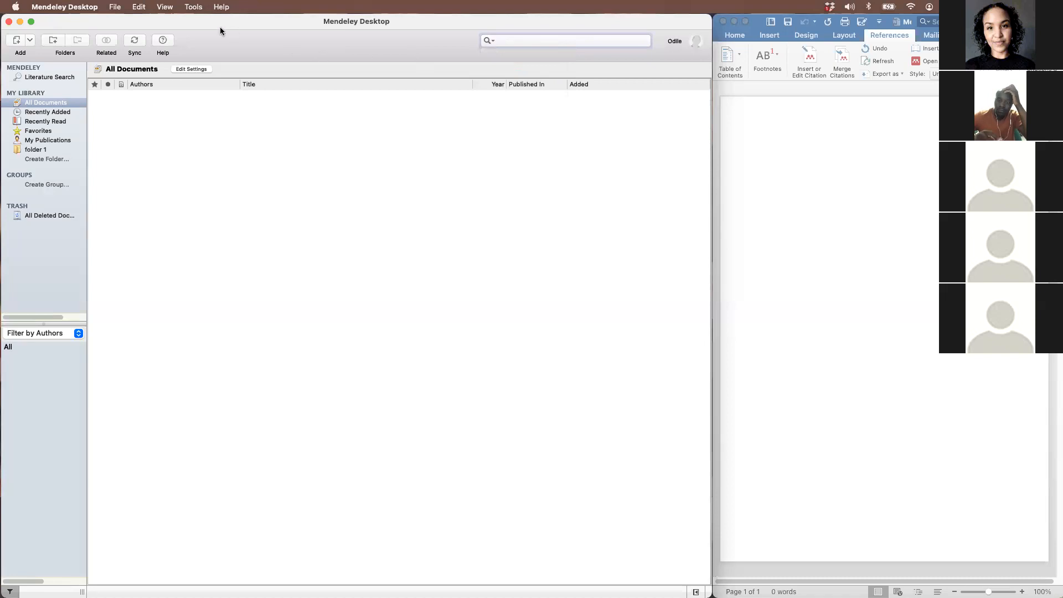
Review Mendeley Desktop's options for the Web Importer and the MS Word plugin without choosing one
{"action": "left_click", "coordinate": [200, 8]}
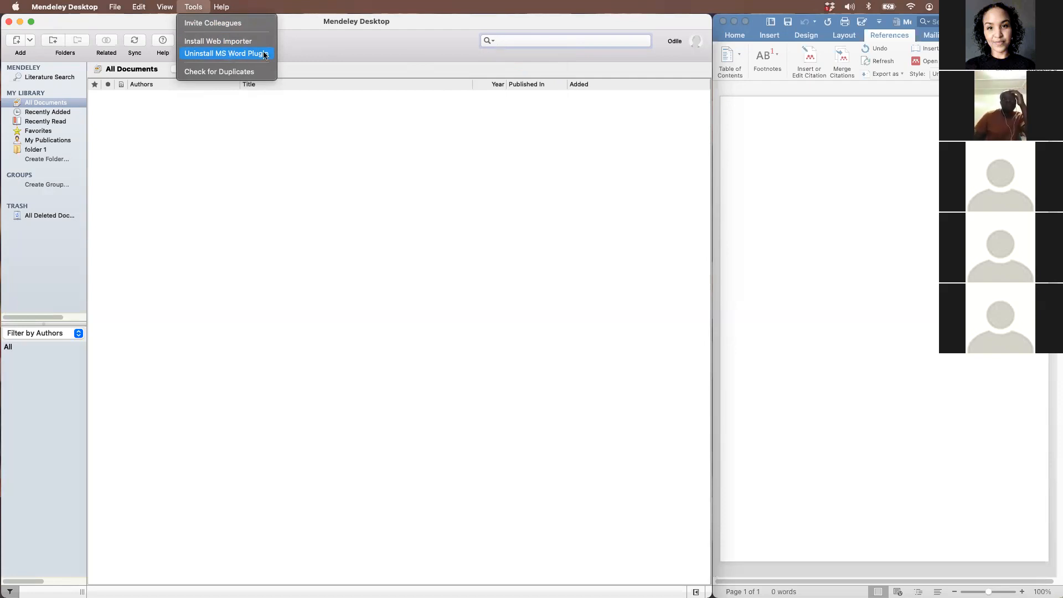
{"action": "left_click", "coordinate": [356, 52]}
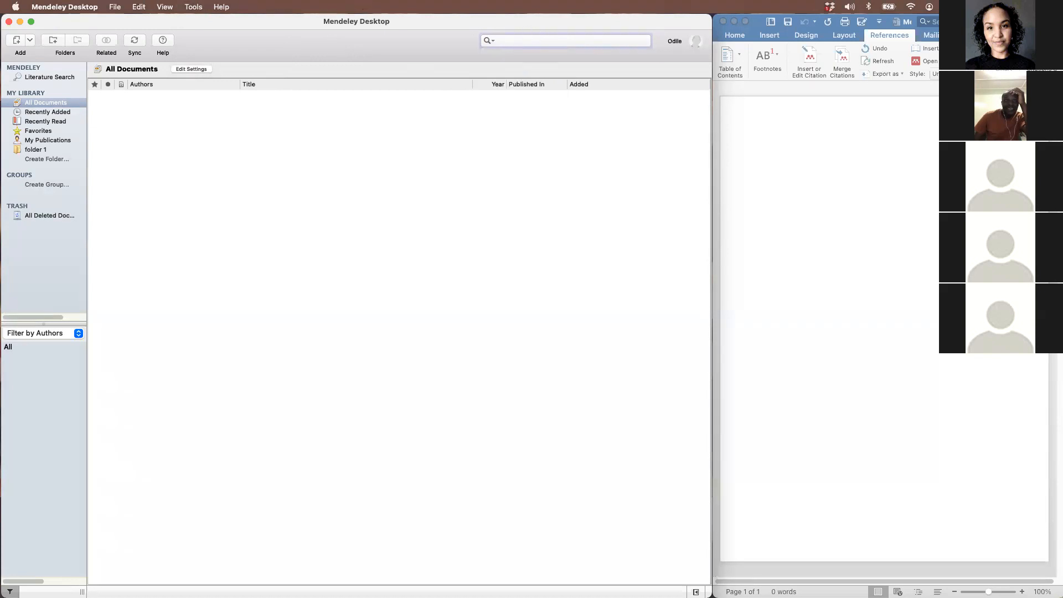
Switch to the Word document, widen its window and examine the Mendeley citation tools beside the Mendeley Desktop library
{"action": "left_click", "coordinate": [891, 19]}
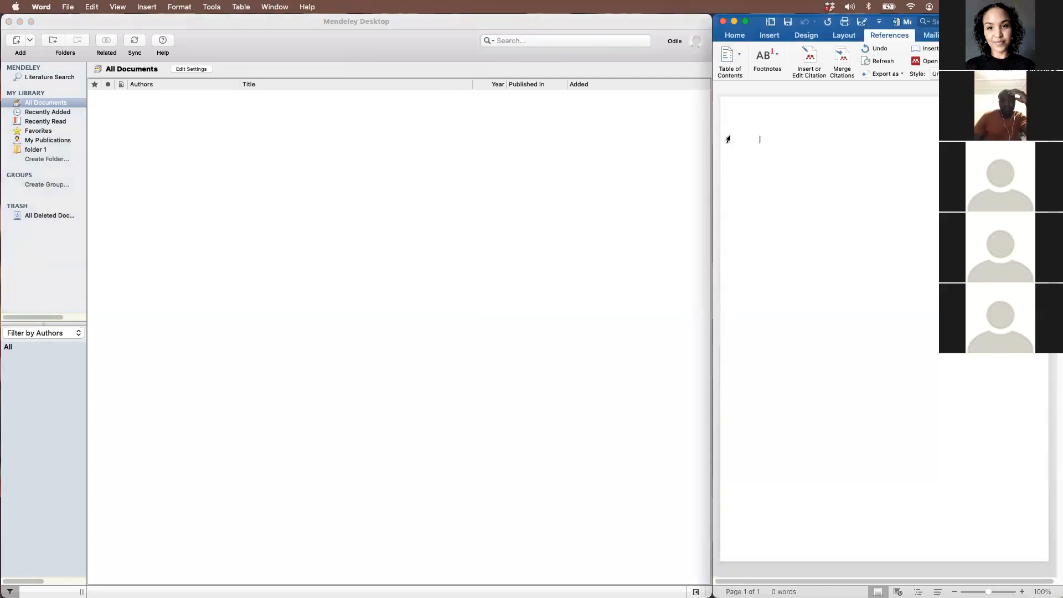
{"action": "left_click_drag", "start_coordinate": [713, 137], "coordinate": [89, 139]}
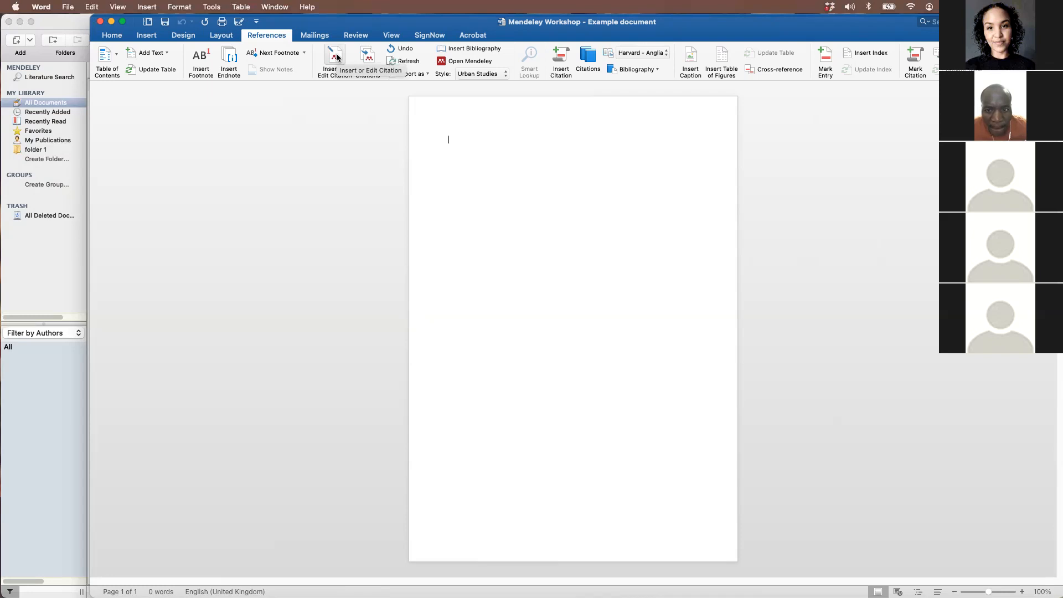
{"action": "left_click", "coordinate": [337, 57]}
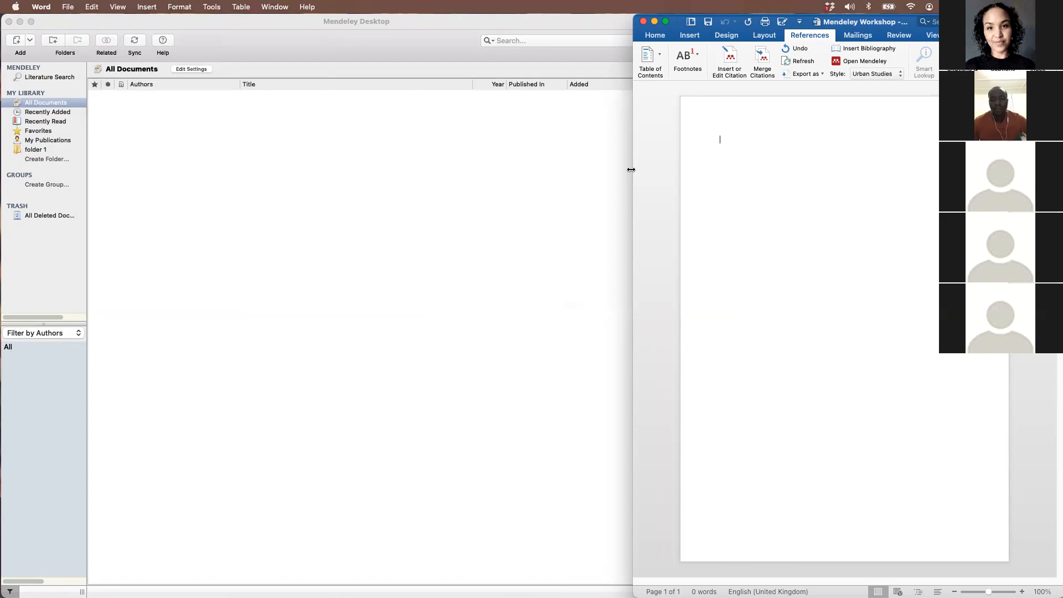
{"action": "left_click_drag", "start_coordinate": [631, 170], "coordinate": [321, 181]}
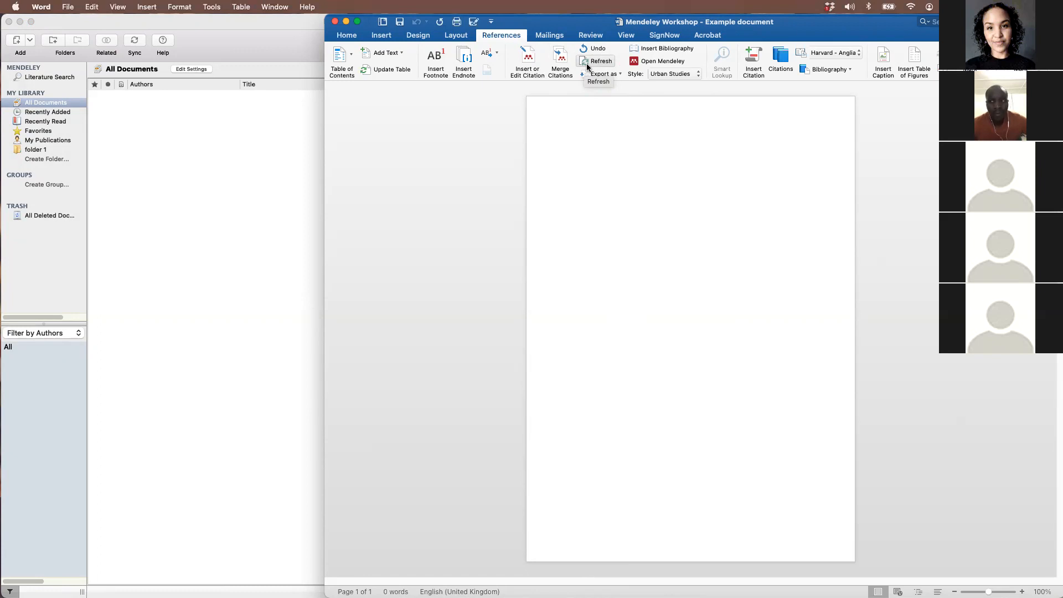
{"action": "left_click", "coordinate": [259, 169]}
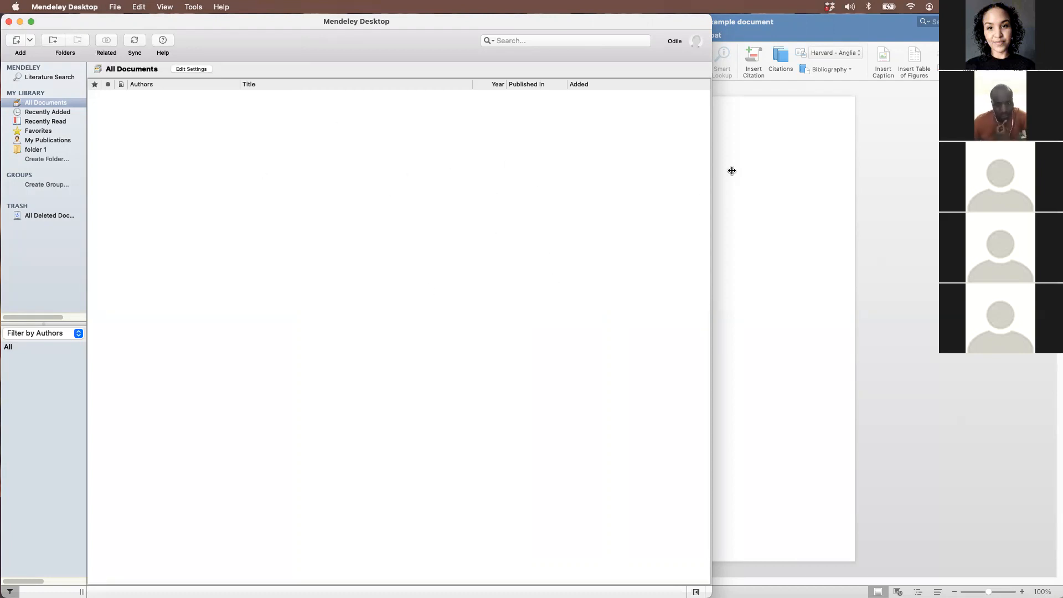
{"action": "left_click", "coordinate": [737, 166]}
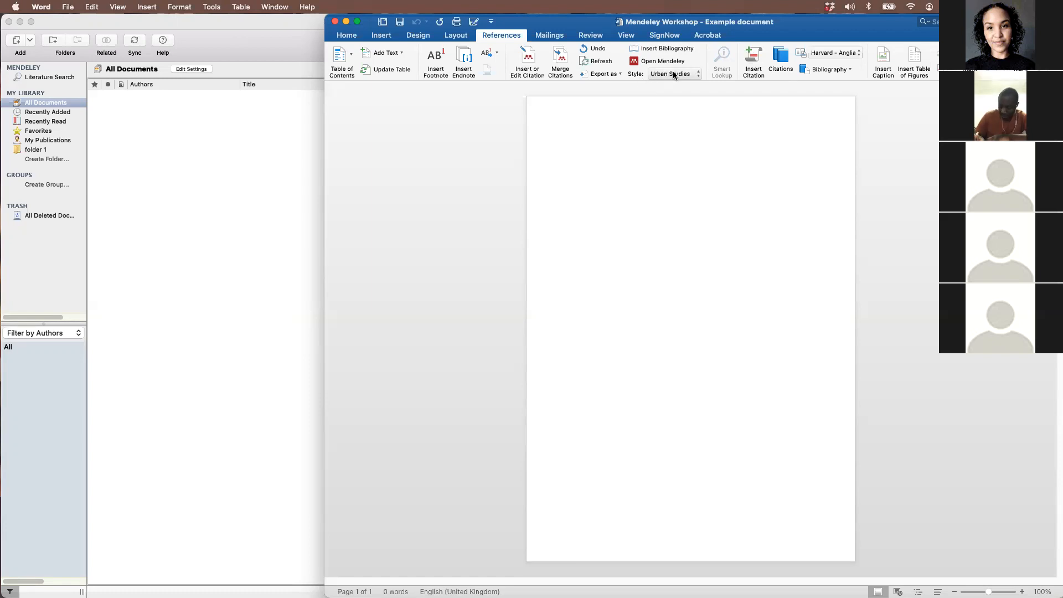
Set the Mendeley citation style of the Word document to American Psychological Association 7th edition
{"action": "left_click", "coordinate": [698, 75]}
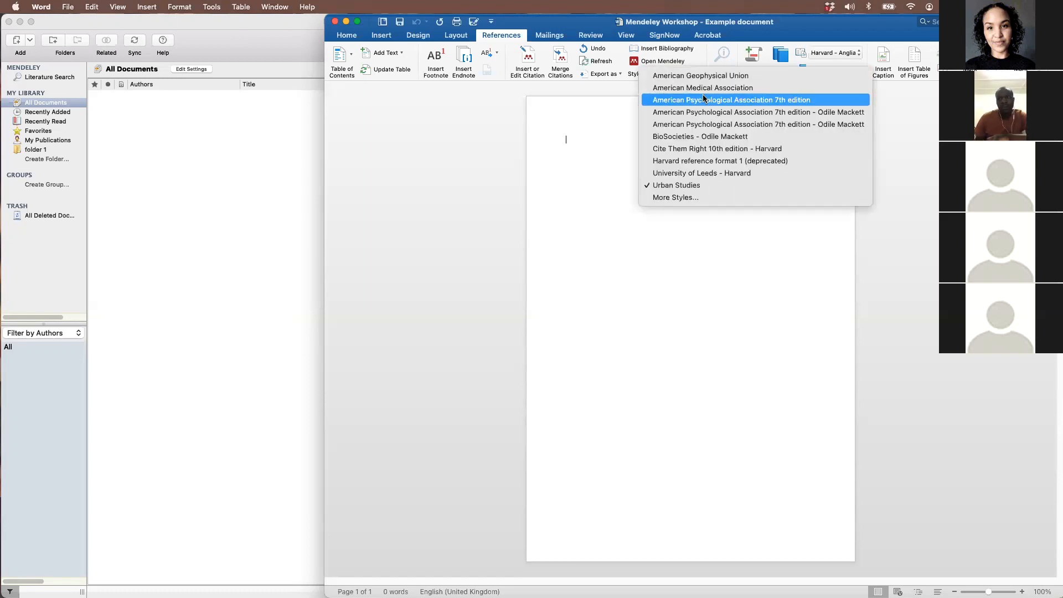
{"action": "left_click", "coordinate": [704, 98]}
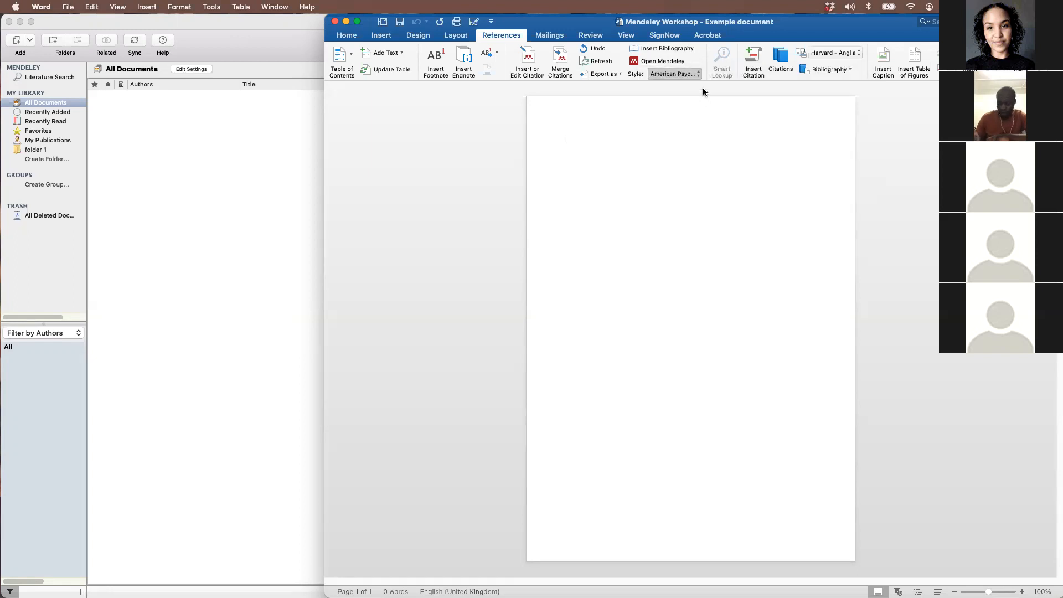
{"action": "left_click", "coordinate": [583, 255]}
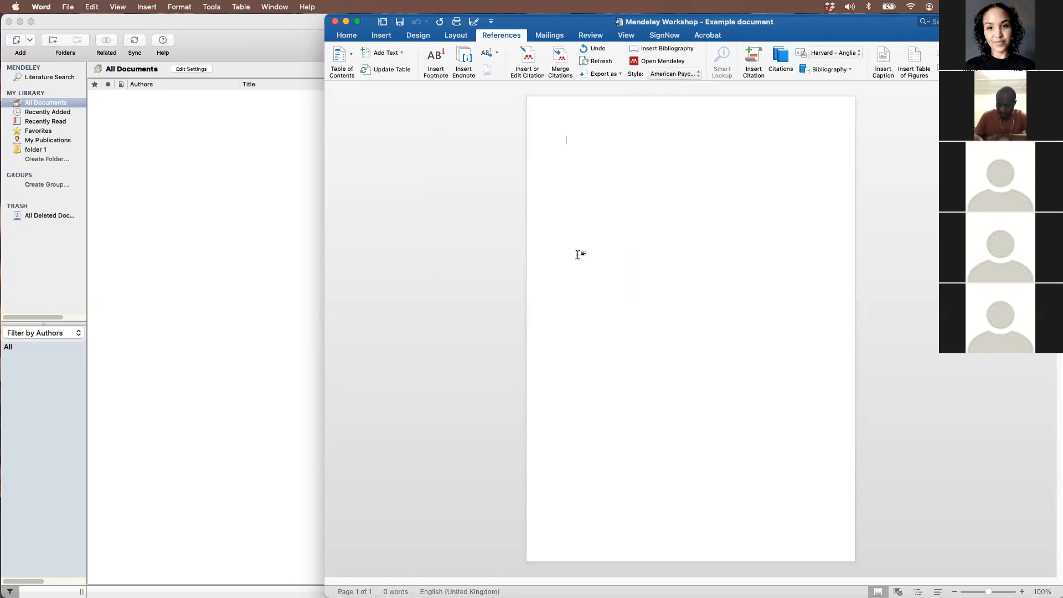
{"action": "left_click", "coordinate": [695, 75]}
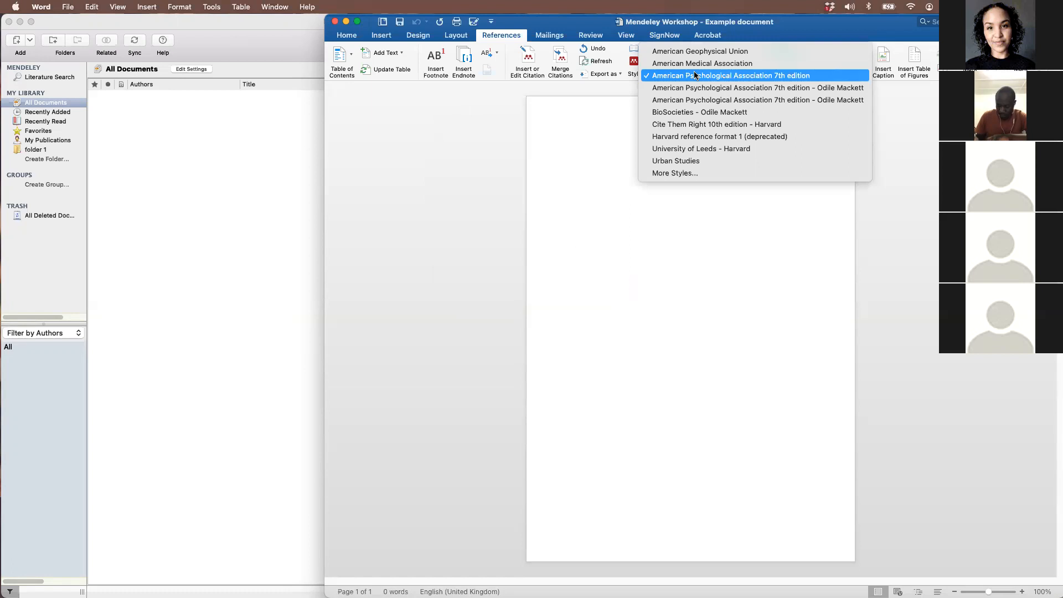
{"action": "left_click", "coordinate": [592, 158]}
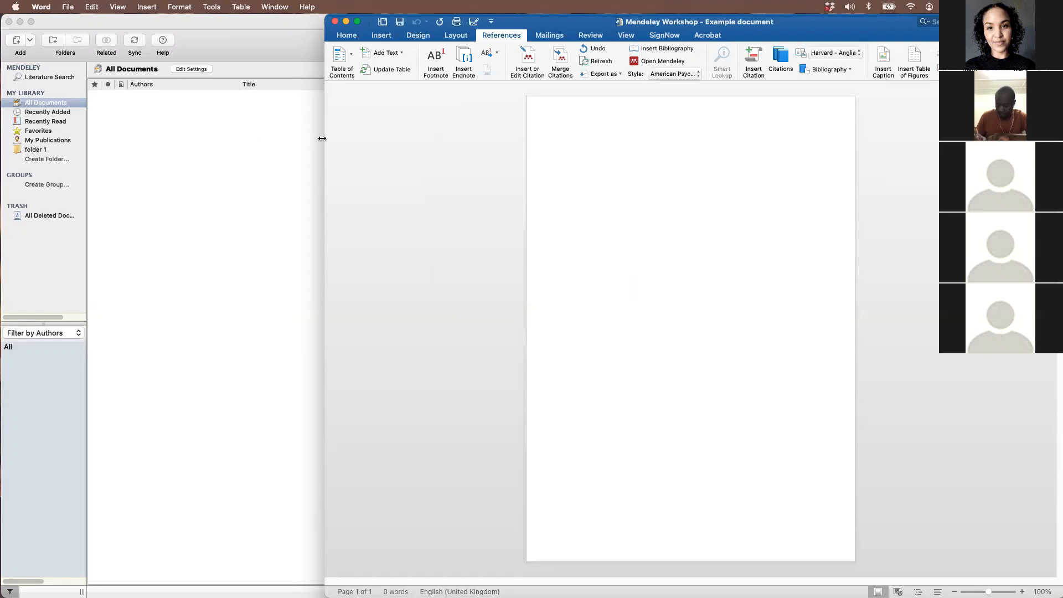
Compare Mendeley Desktop's MS Word plugin option with the citation tools it adds in Word, leaving the plugin installed
{"action": "left_click_drag", "start_coordinate": [323, 136], "coordinate": [712, 137]}
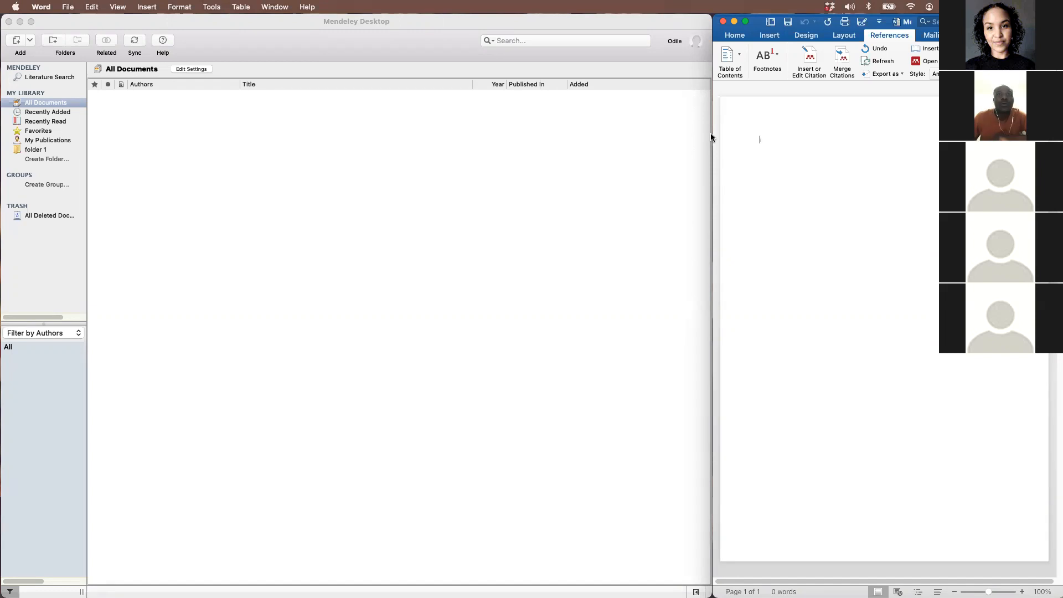
{"action": "left_click_drag", "start_coordinate": [710, 135], "coordinate": [364, 157]}
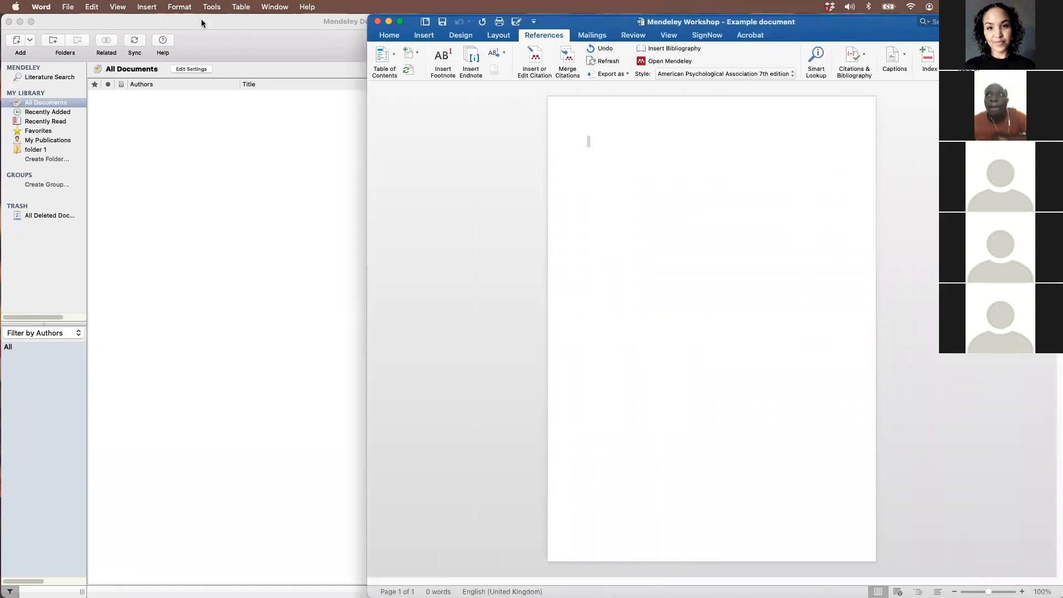
{"action": "left_click", "coordinate": [213, 7]}
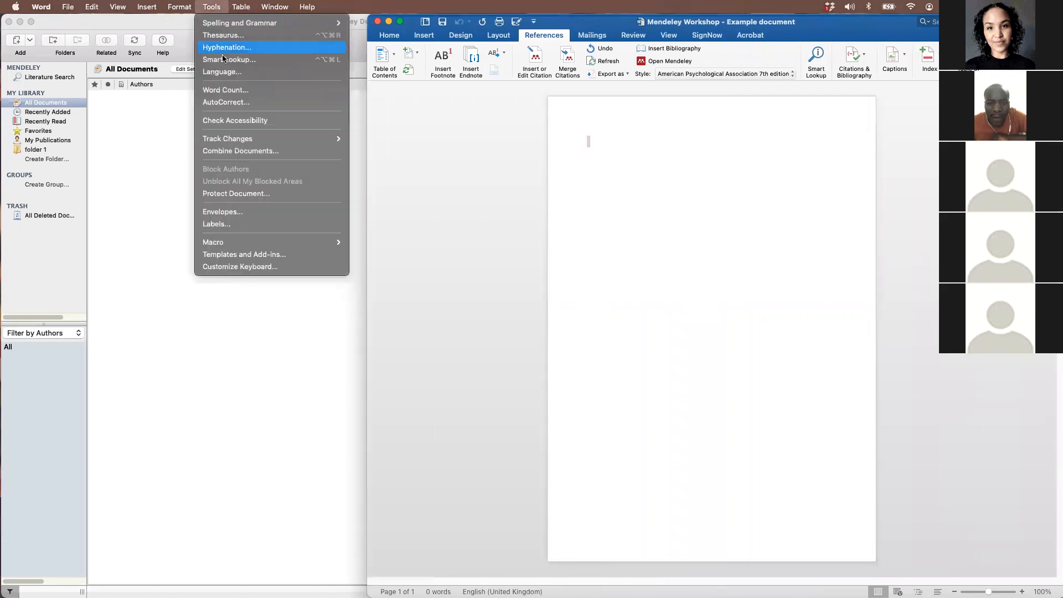
{"action": "left_click", "coordinate": [192, 98]}
{"action": "left_click", "coordinate": [194, 6]}
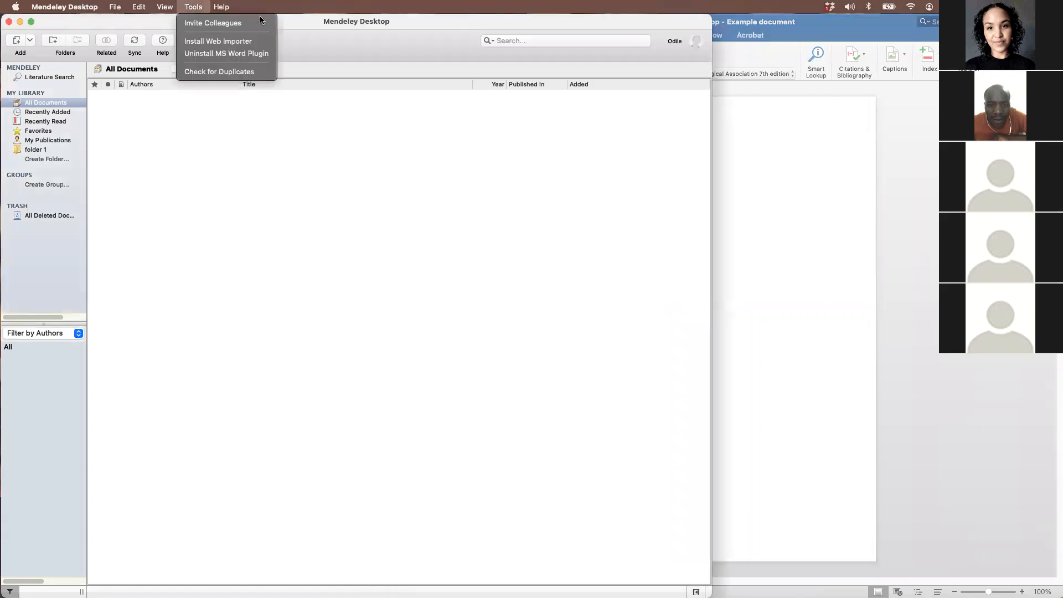
{"action": "left_click", "coordinate": [838, 139]}
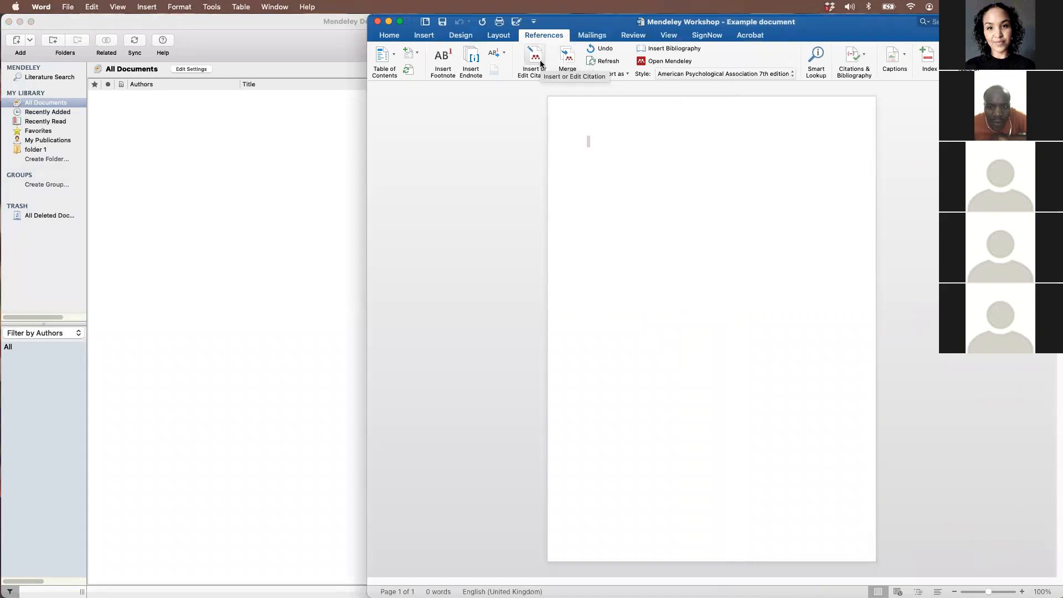
{"action": "left_click", "coordinate": [250, 136]}
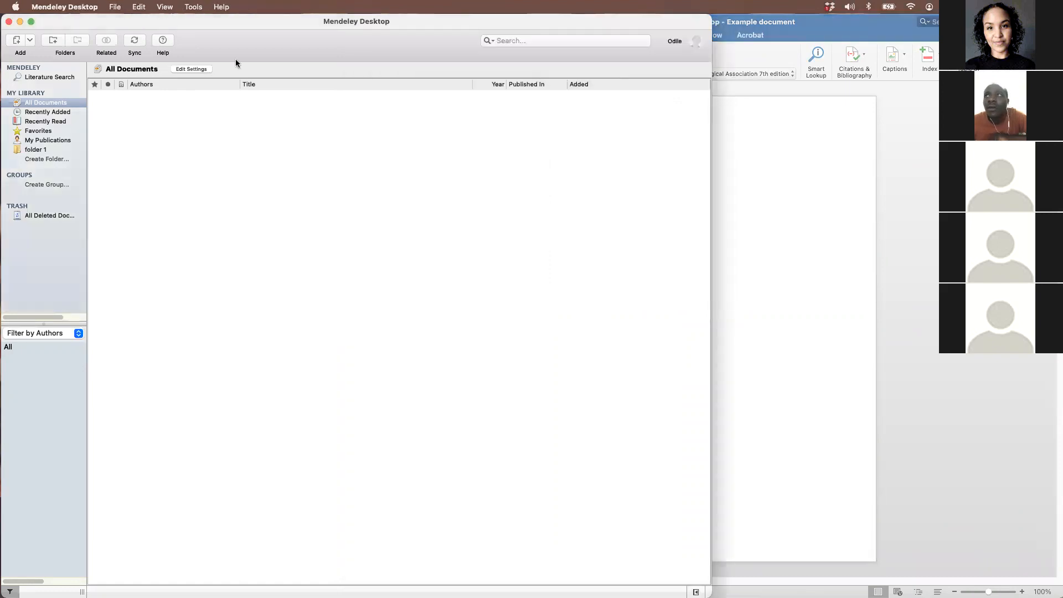
{"action": "left_click", "coordinate": [193, 7]}
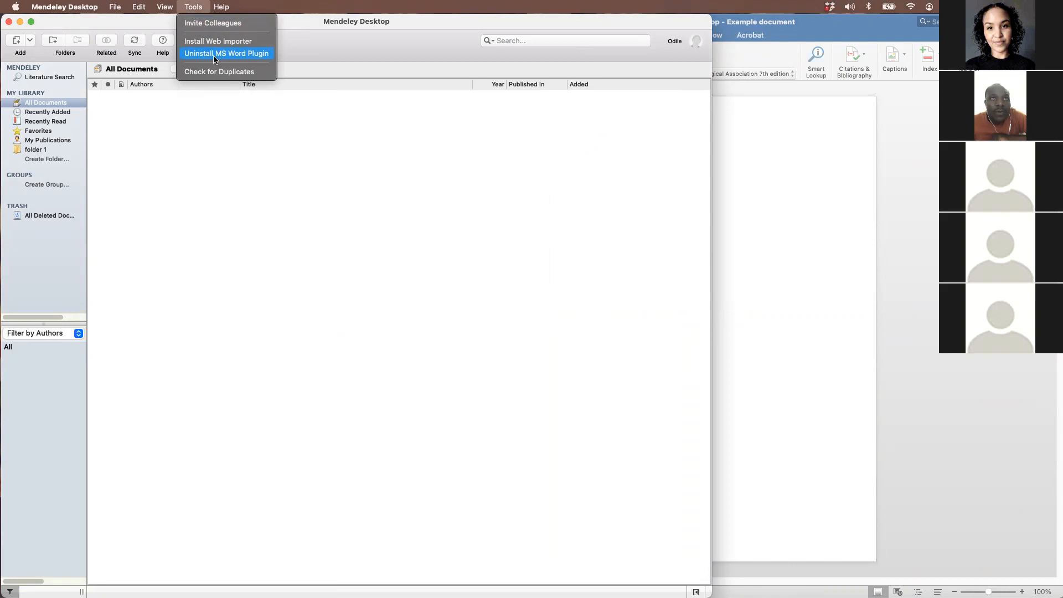
{"action": "left_click", "coordinate": [768, 121]}
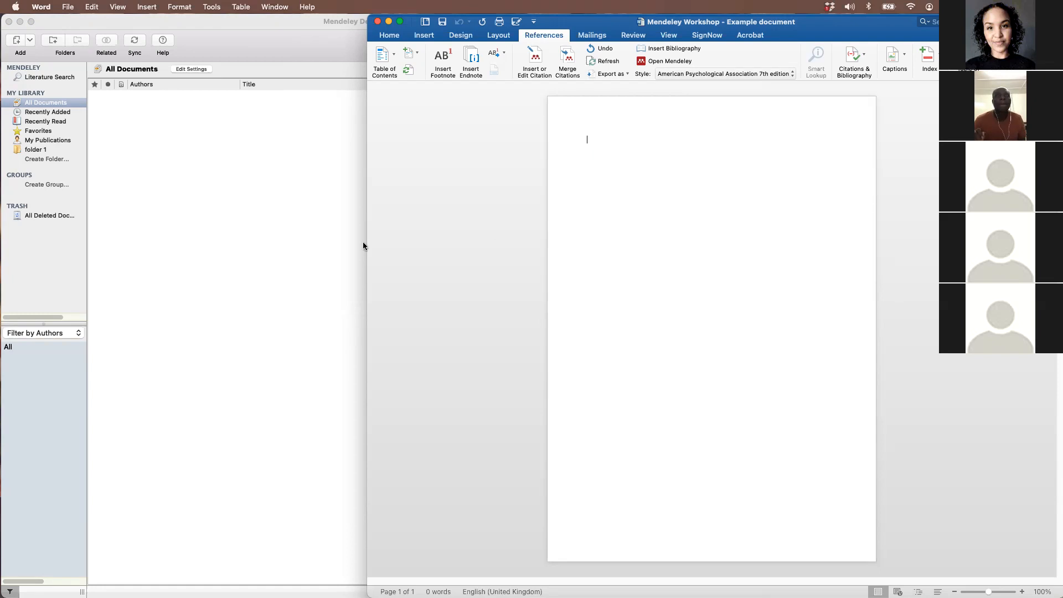
Narrow the Word window, switch to Mendeley Desktop and import the PDF starting "1-s2.0-" from the Desktop folder Mendeley Workshop Resources
{"action": "left_click_drag", "start_coordinate": [367, 242], "coordinate": [712, 238]}
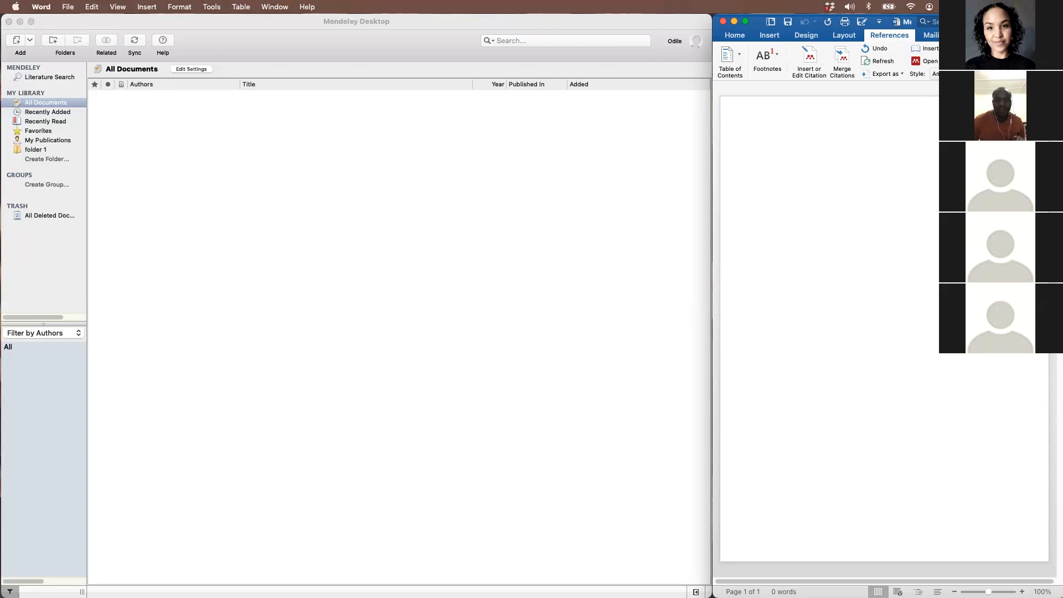
{"action": "left_click", "coordinate": [95, 23]}
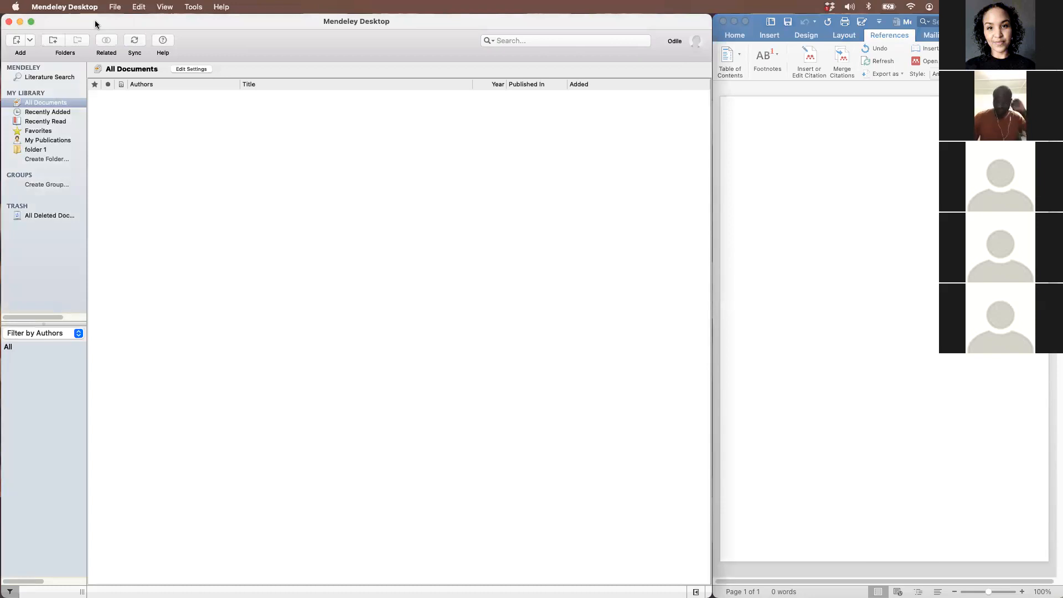
{"action": "left_click", "coordinate": [17, 44]}
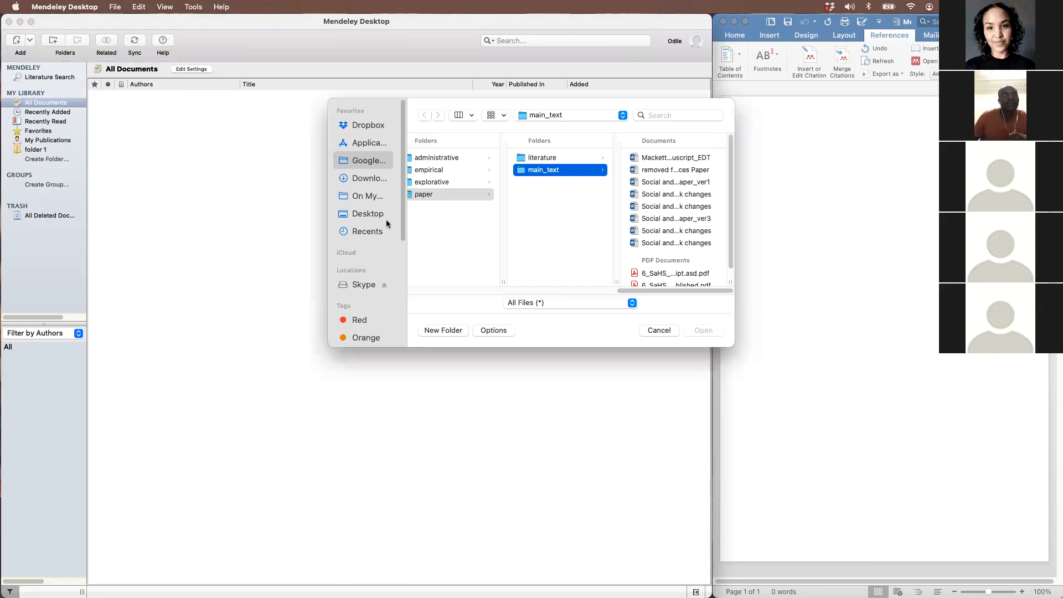
{"action": "left_click", "coordinate": [368, 216]}
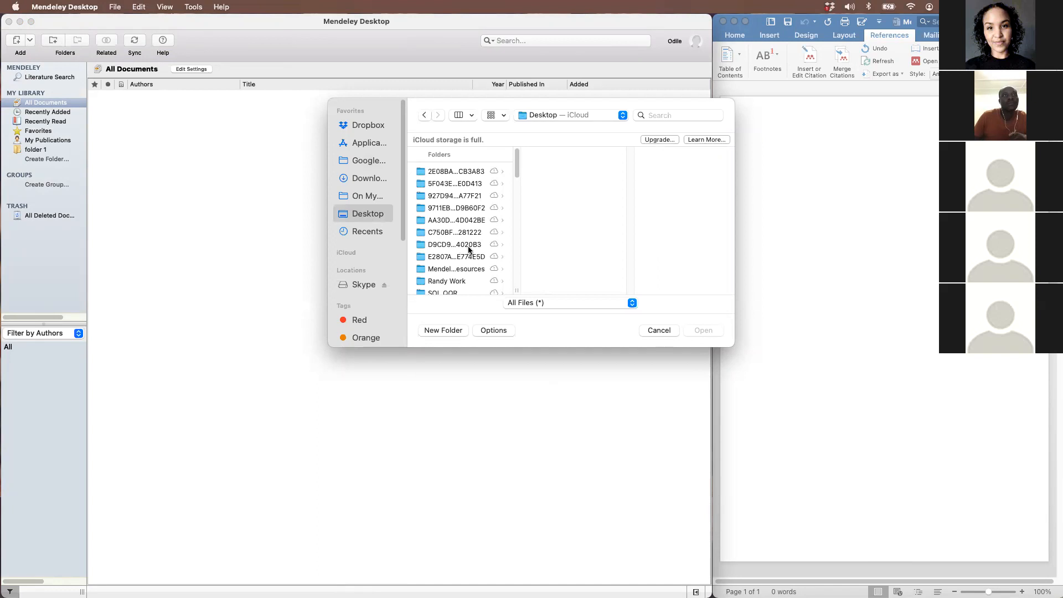
{"action": "left_click", "coordinate": [472, 269]}
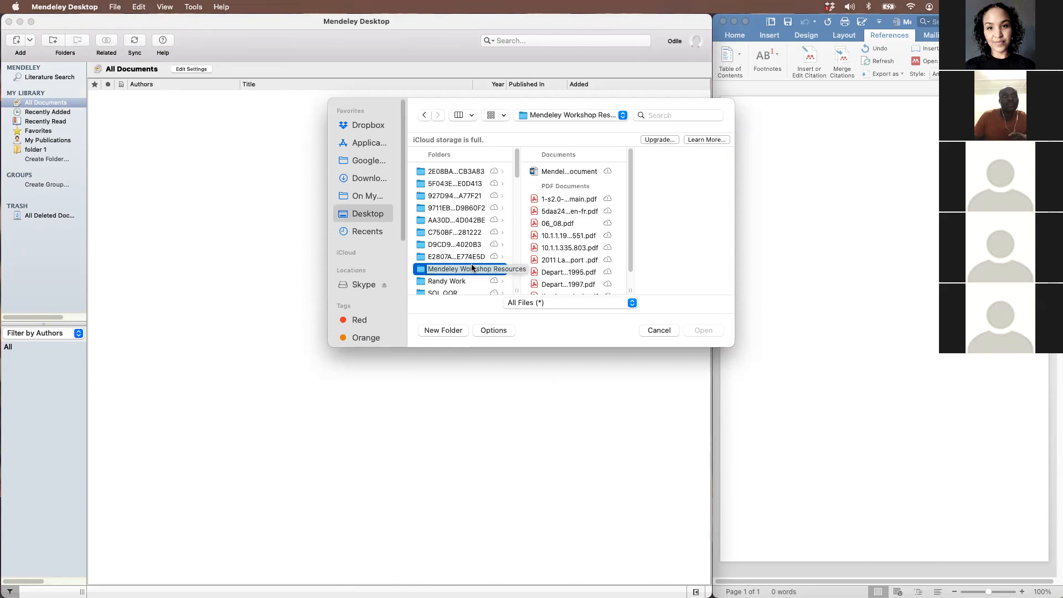
{"action": "left_click", "coordinate": [578, 204]}
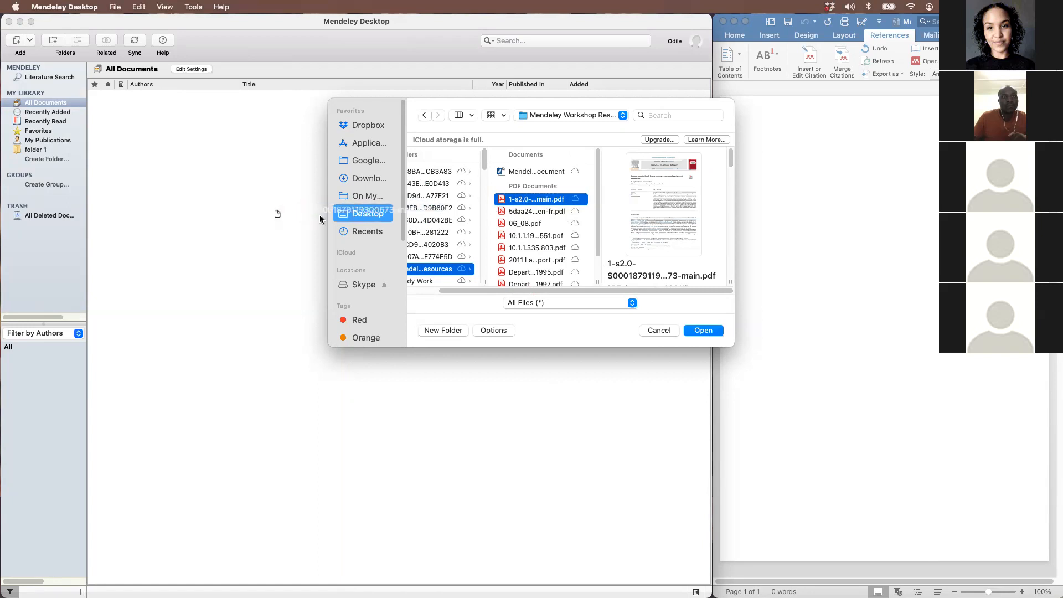
{"action": "left_click", "coordinate": [703, 330]}
{"action": "mouse_move", "coordinate": [560, 570]}
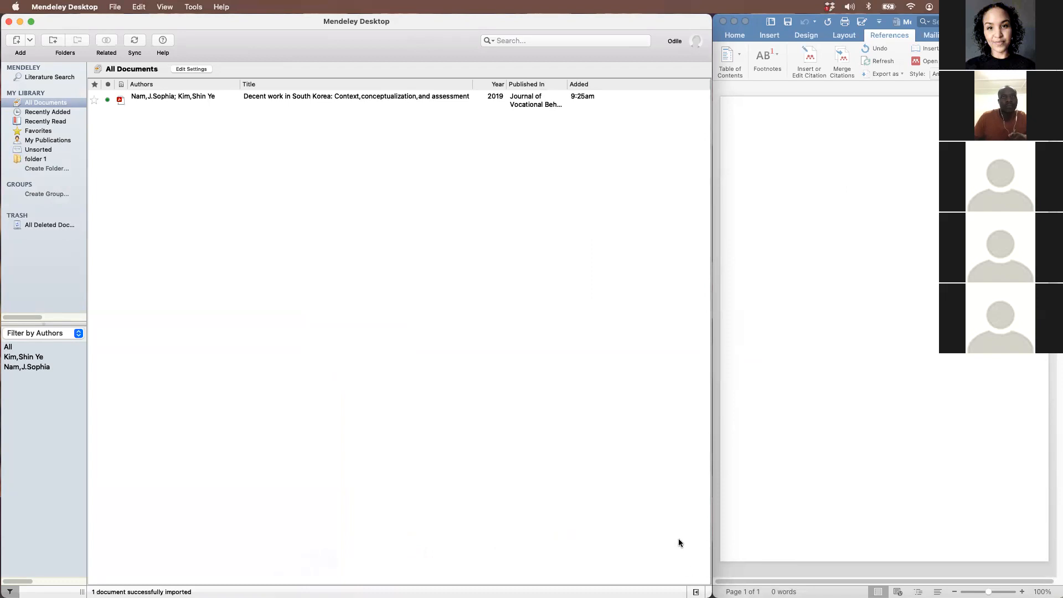
Show the document details pane and select "Decent work in South Korea: Context, conceptualization, and assessment" to view its details
{"action": "left_click", "coordinate": [696, 592]}
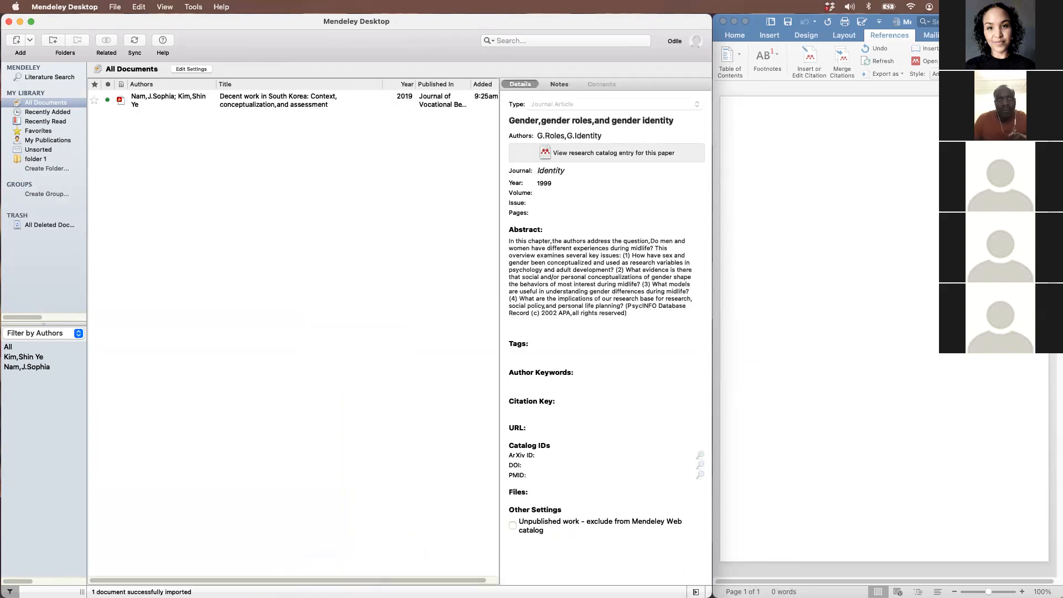
{"action": "left_click", "coordinate": [696, 592]}
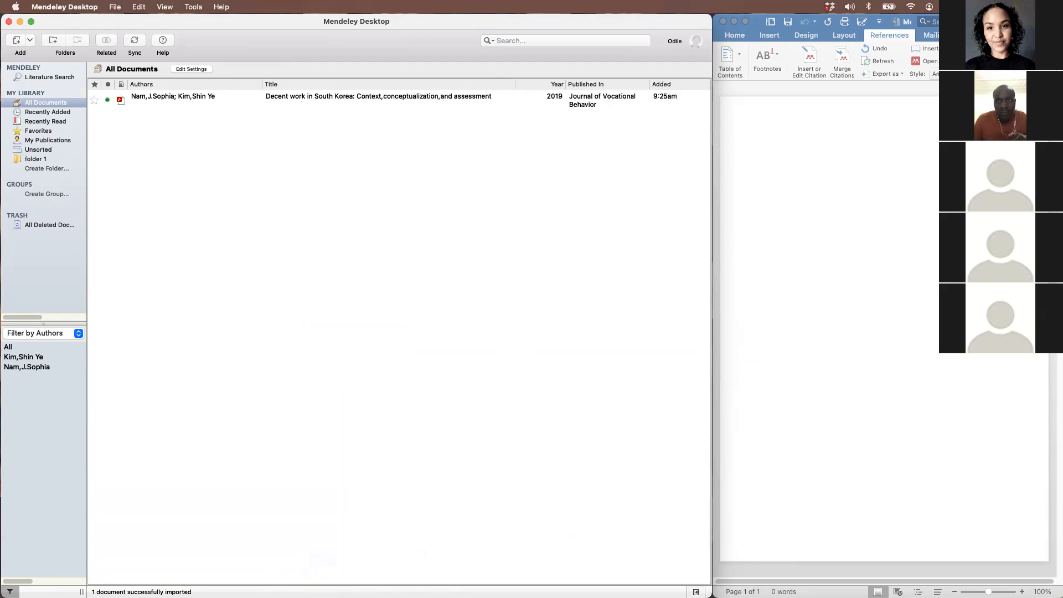
{"action": "left_click", "coordinate": [696, 592]}
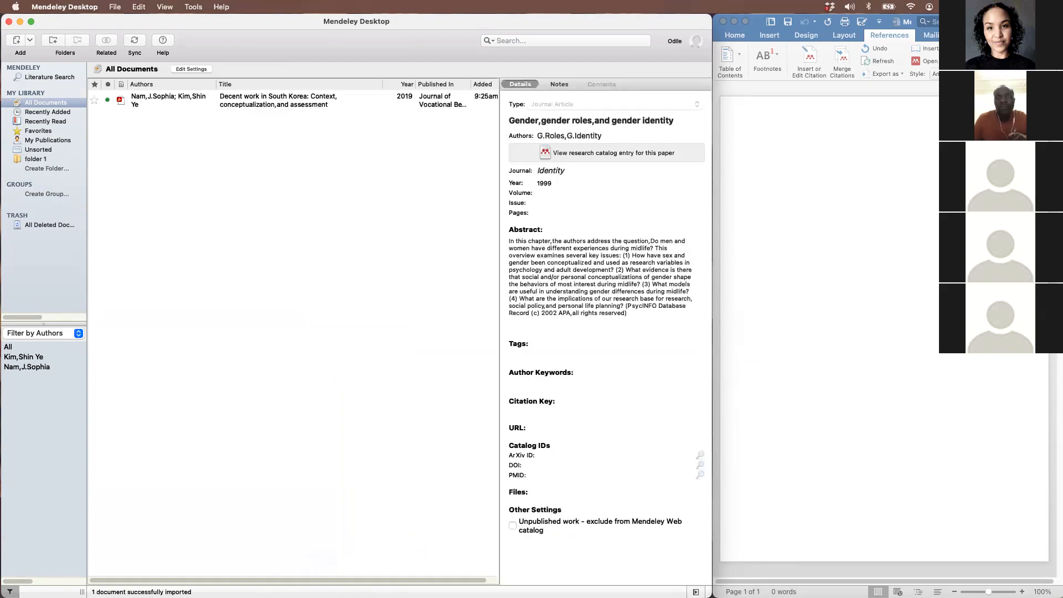
{"action": "left_click", "coordinate": [696, 592]}
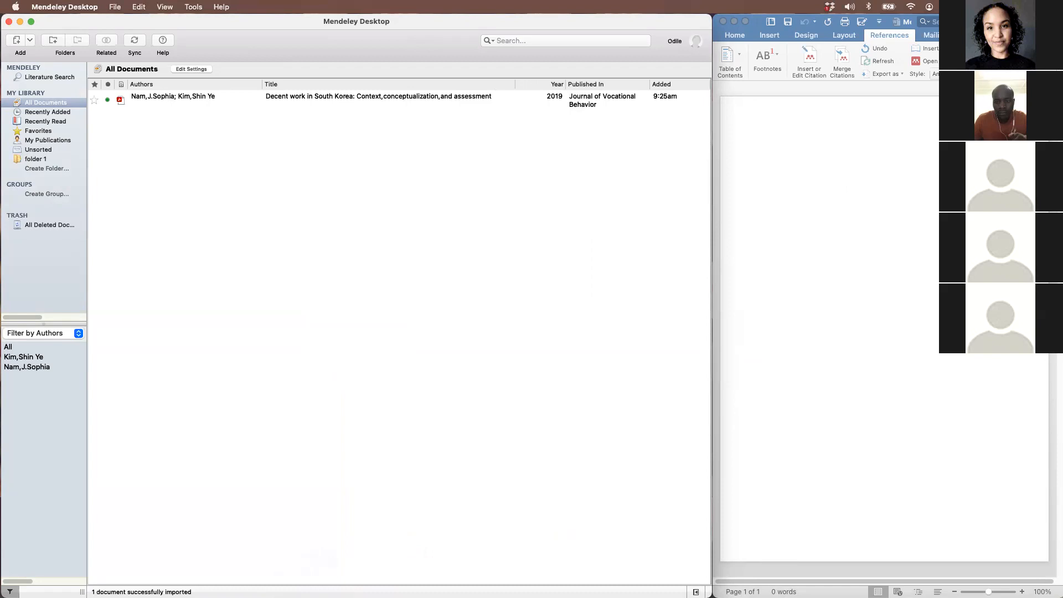
{"action": "left_click", "coordinate": [696, 592]}
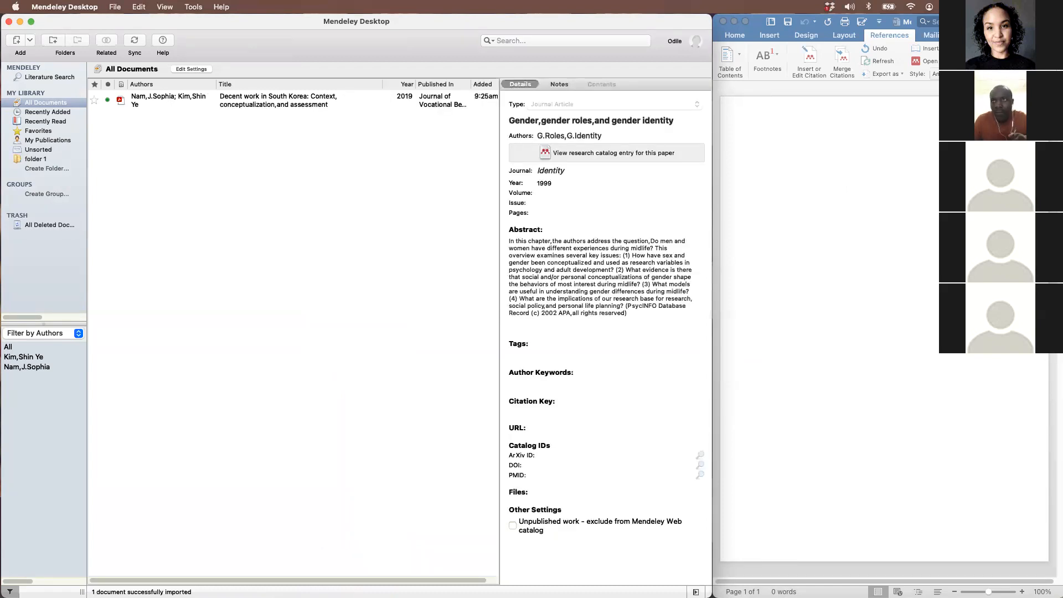
{"action": "left_click", "coordinate": [696, 592]}
{"action": "left_click", "coordinate": [696, 592]}
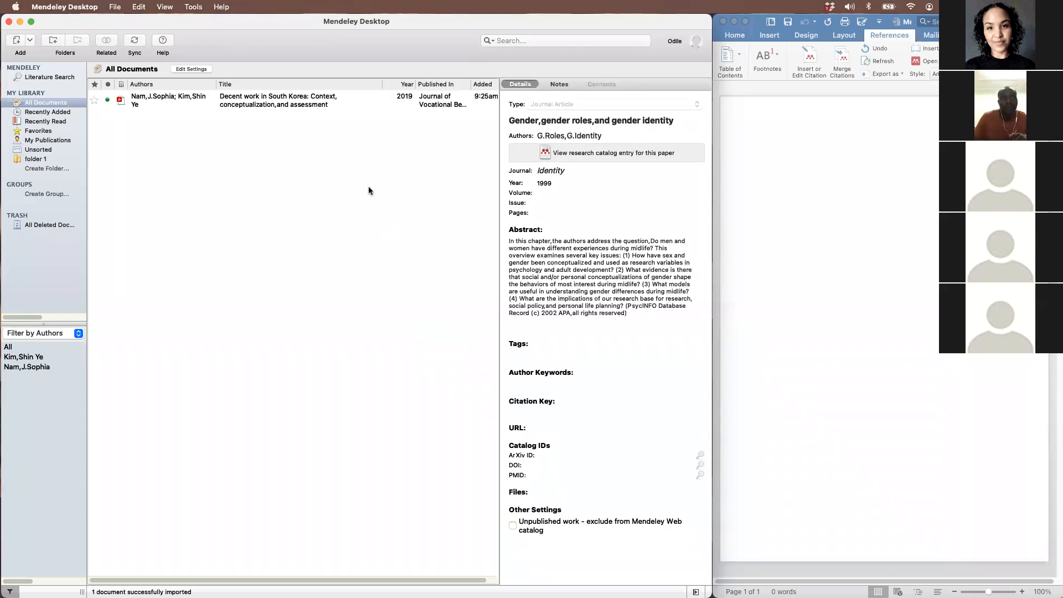
{"action": "left_click", "coordinate": [306, 105]}
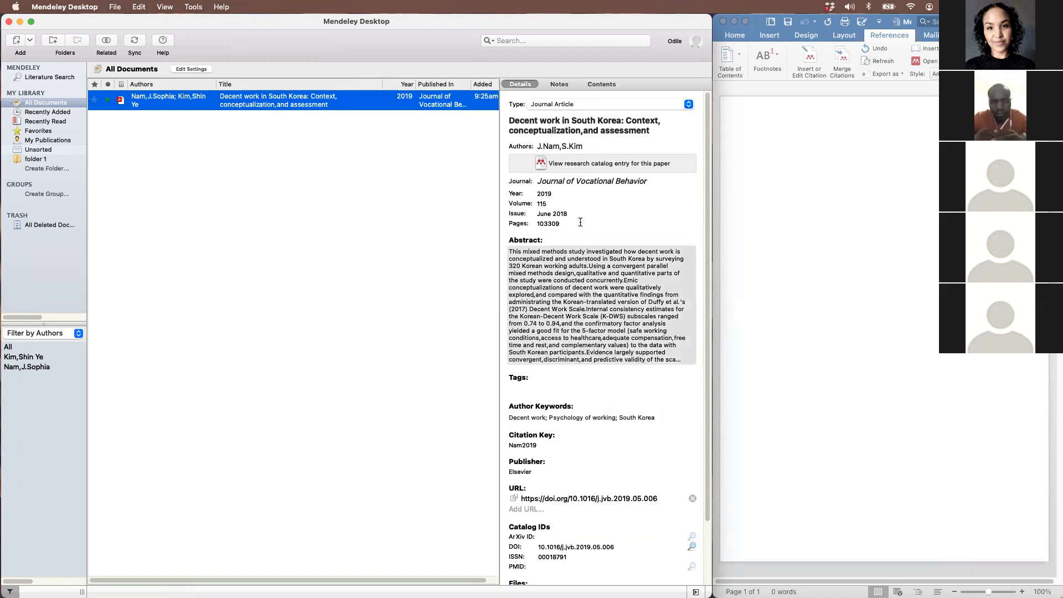
Review the reference details of "Decent work in South Korea", from authors and abstract to catalog IDs and attached file
{"action": "left_click", "coordinate": [586, 86]}
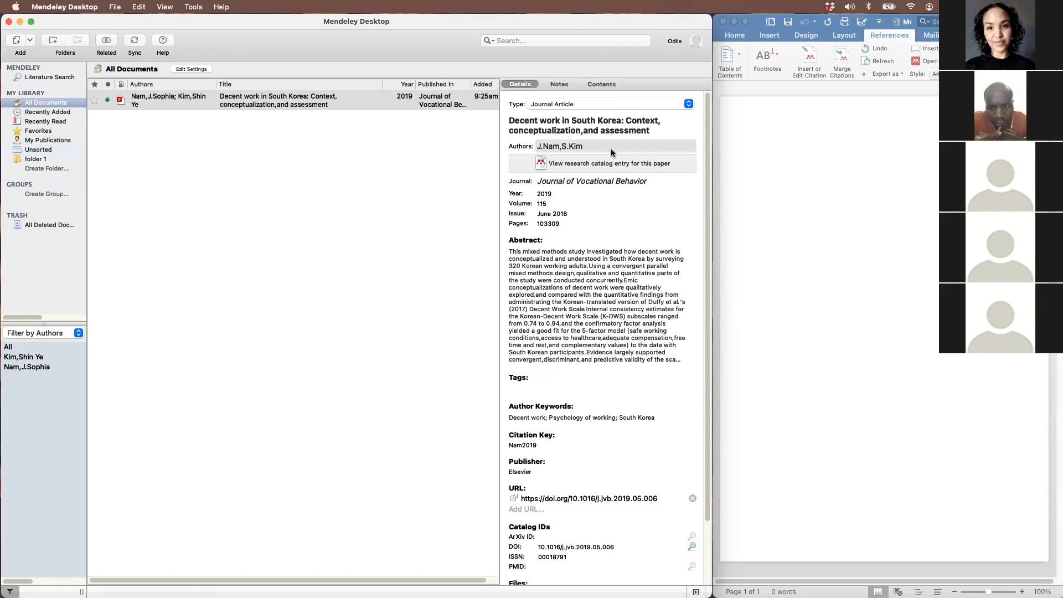
{"action": "left_click", "coordinate": [243, 102]}
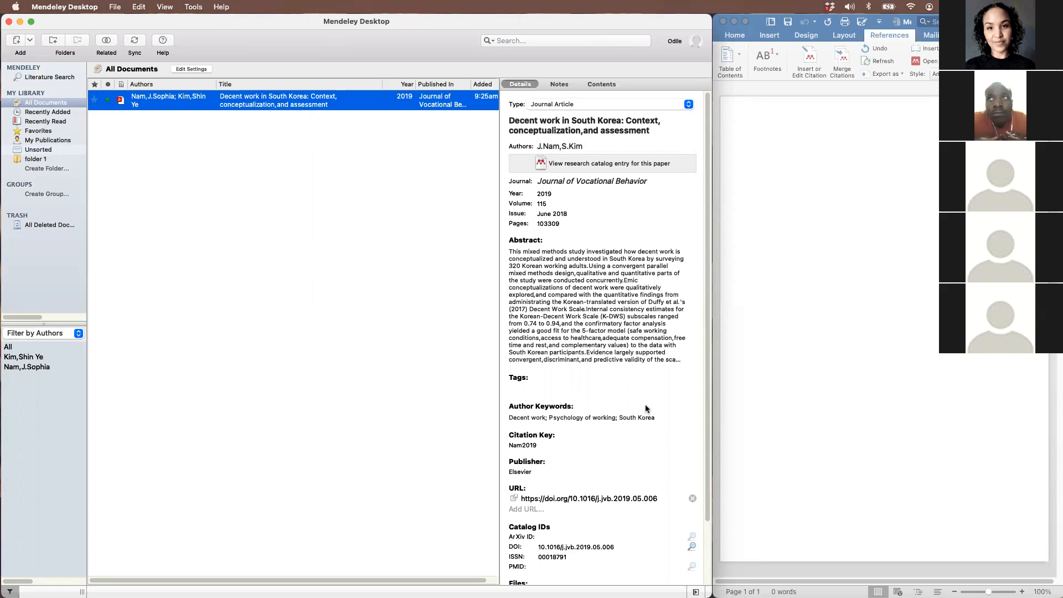
{"action": "scroll", "coordinate": [646, 404], "scroll_direction": "down", "scroll_amount": 3}
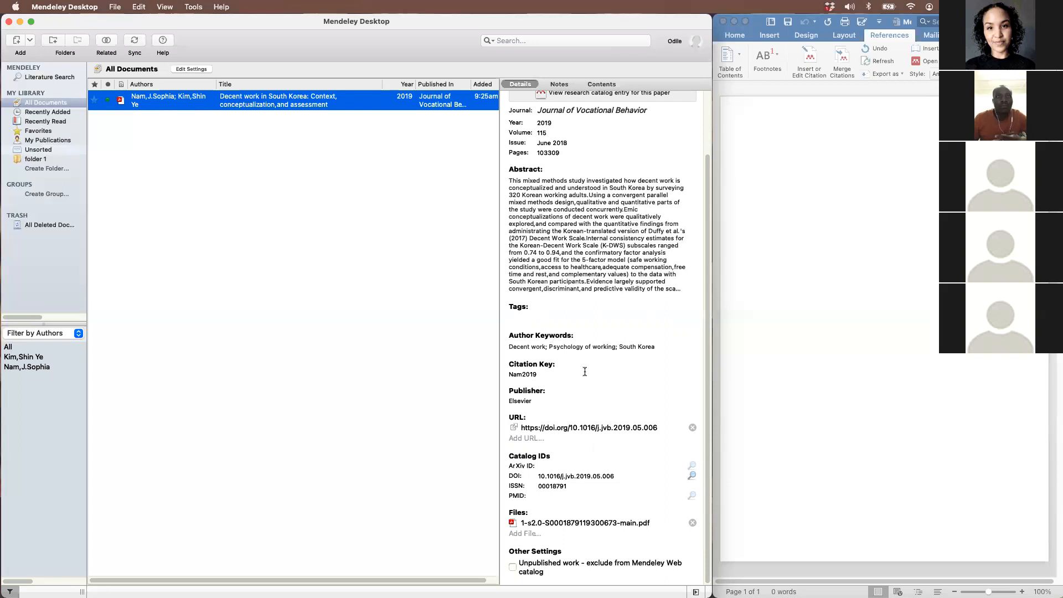
{"action": "scroll", "coordinate": [580, 381], "scroll_direction": "up", "scroll_amount": 3}
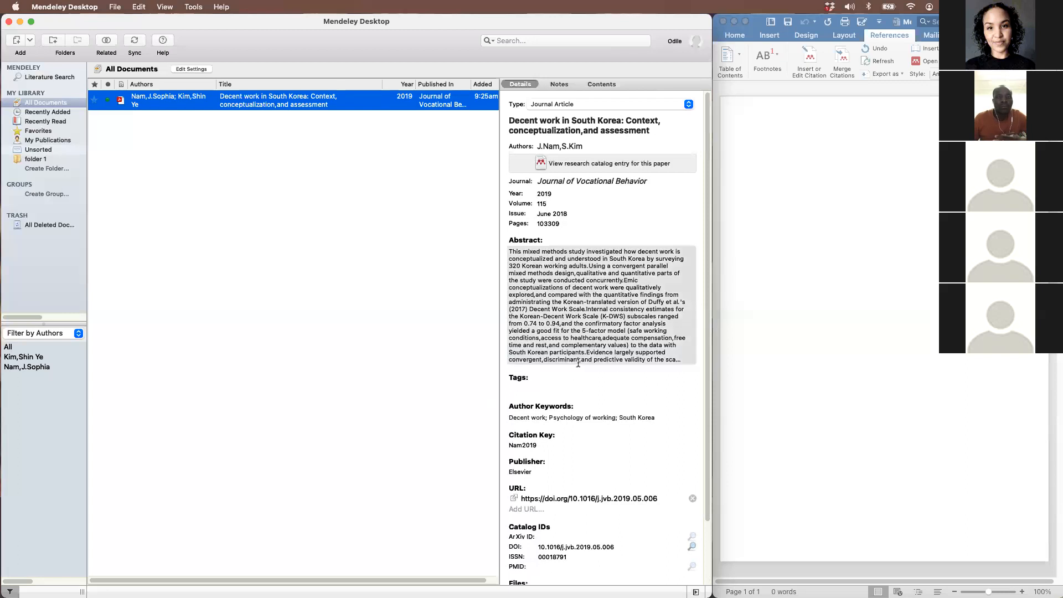
Open the PDF of "Decent work in South Korea" in the built-in reader and look through its first pages
{"action": "double_click", "coordinate": [265, 103]}
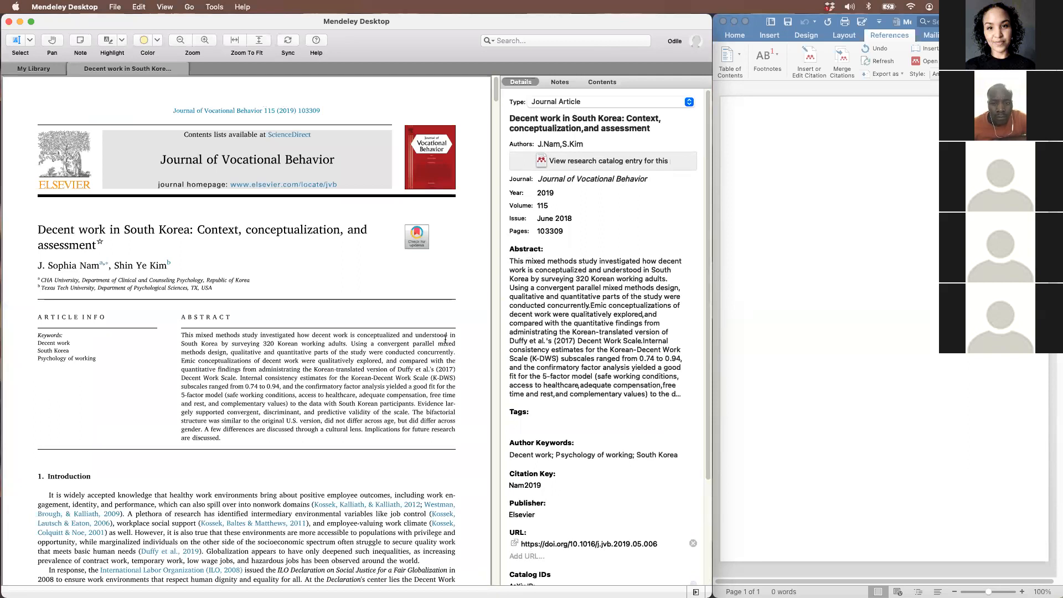
{"action": "scroll", "coordinate": [445, 339], "scroll_direction": "down", "scroll_amount": 10}
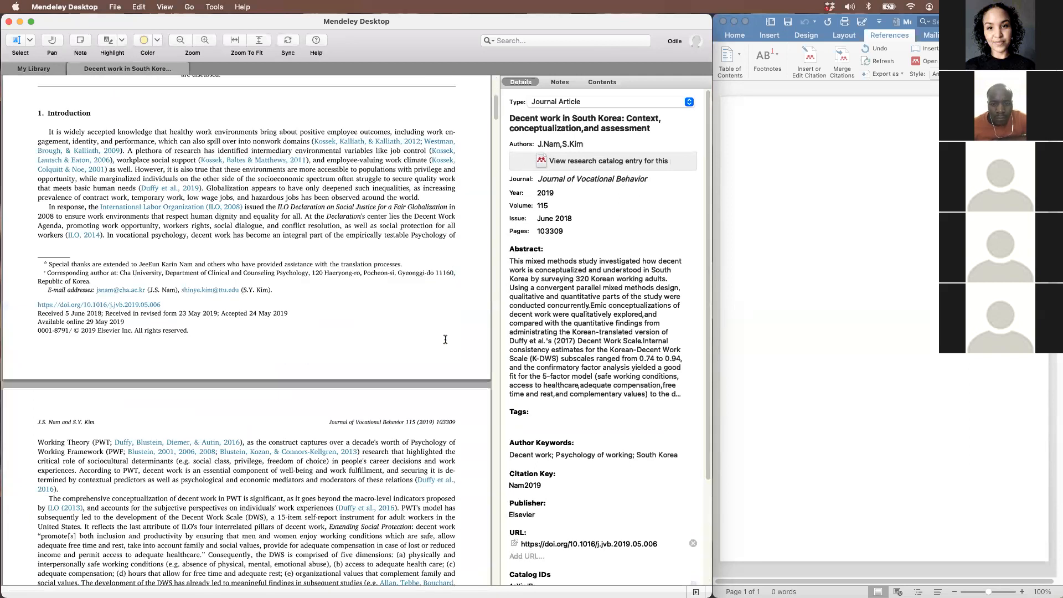
{"action": "scroll", "coordinate": [445, 339], "scroll_direction": "up", "scroll_amount": 10}
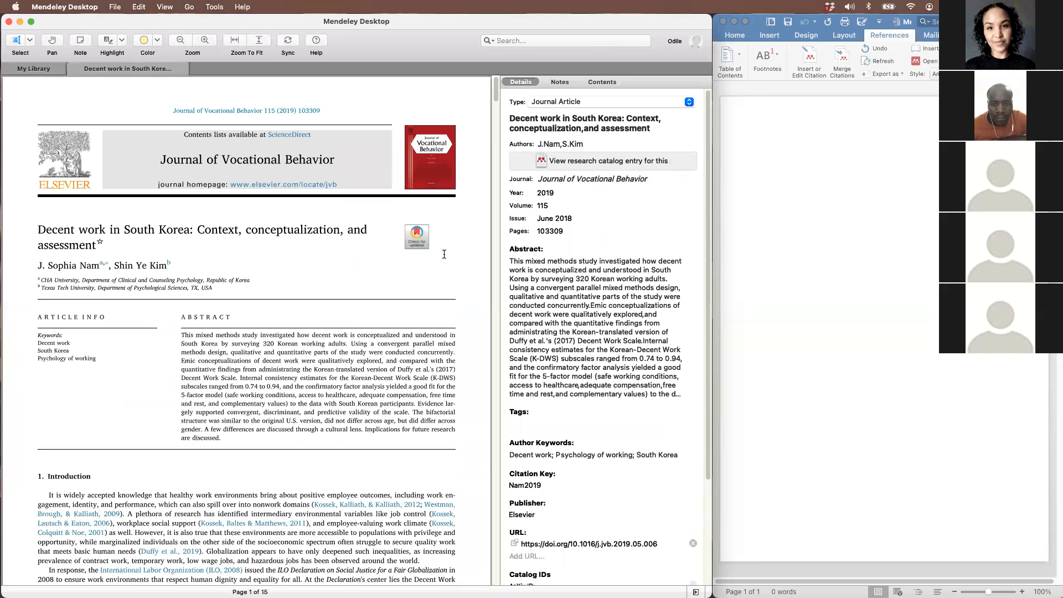
Examine the reference types available for the open article, keeping Journal Article selected
{"action": "left_click", "coordinate": [688, 102]}
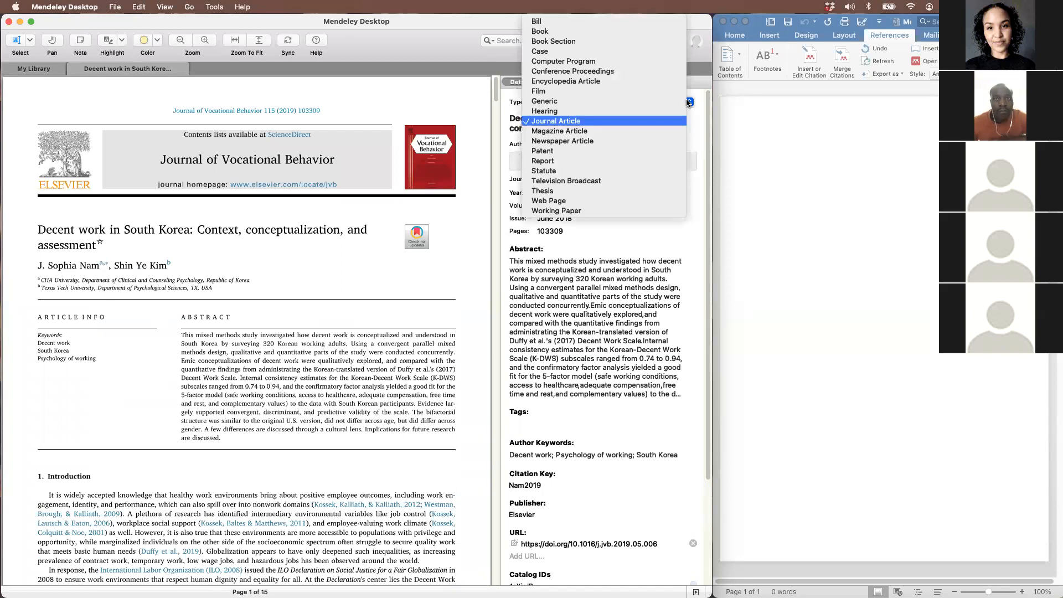
{"action": "left_click", "coordinate": [597, 120]}
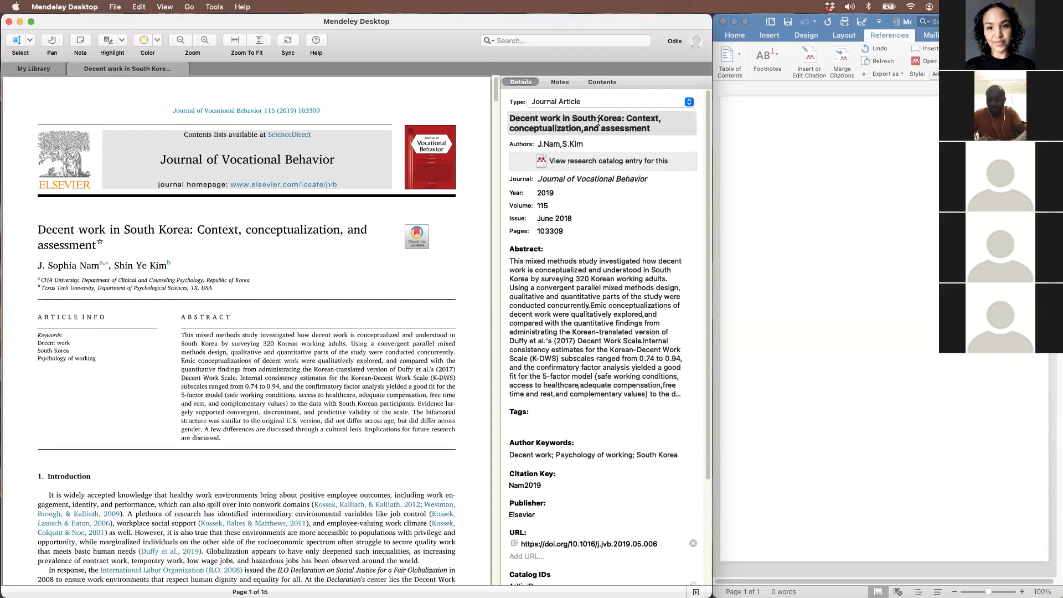
{"action": "left_click", "coordinate": [630, 99]}
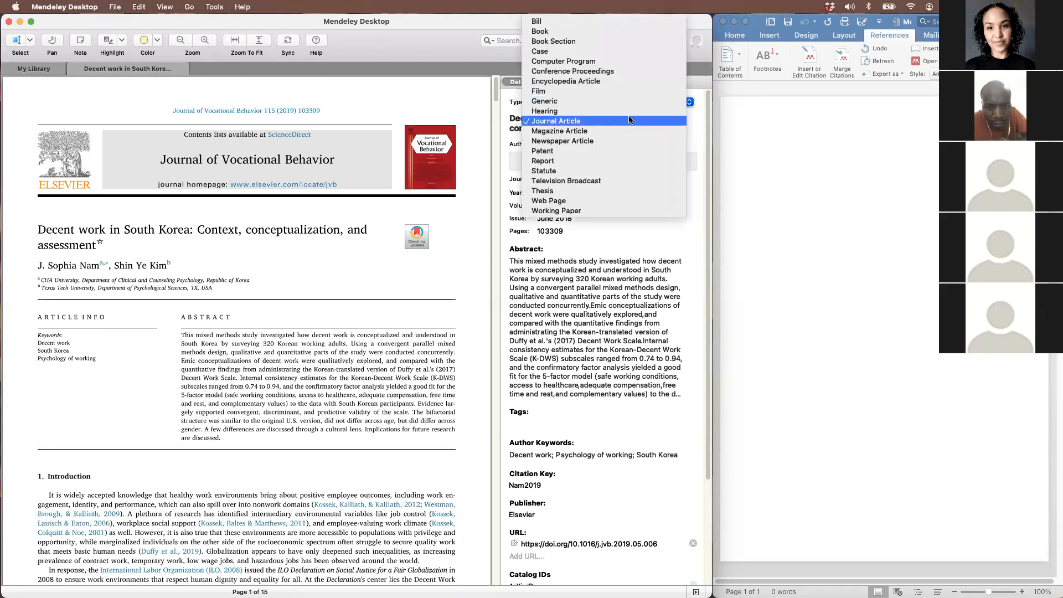
{"action": "left_click", "coordinate": [631, 120]}
Change the article's reference type to Statute and examine the detail fields that type offers
{"action": "left_click", "coordinate": [629, 102]}
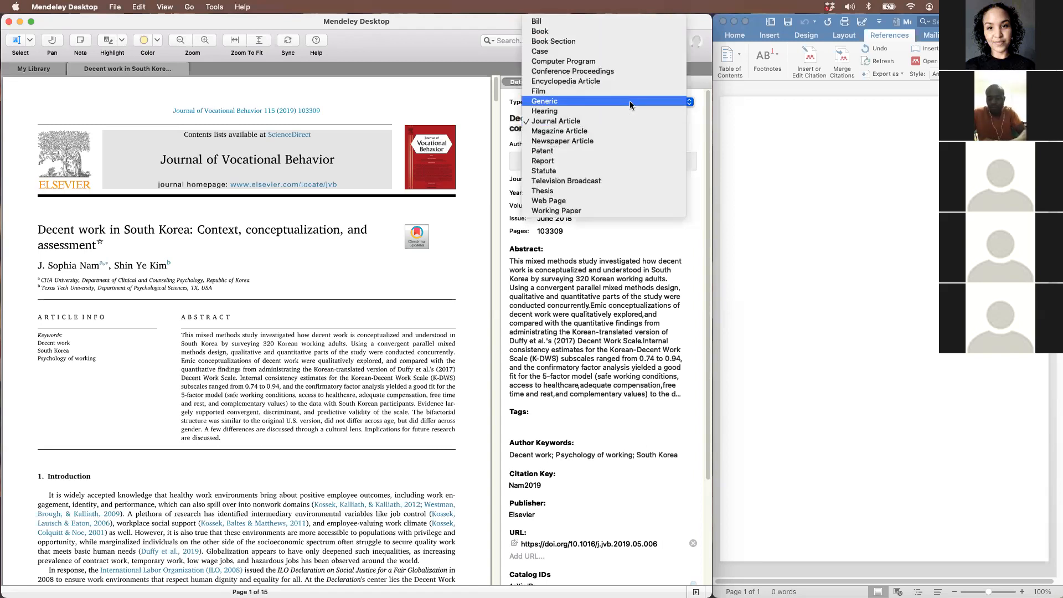
{"action": "left_click", "coordinate": [624, 170]}
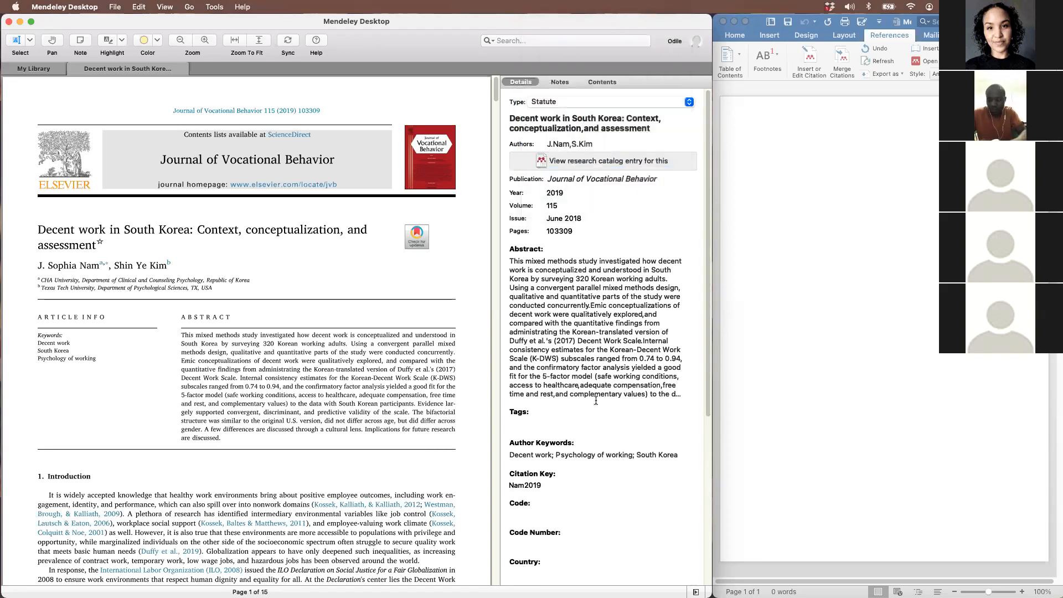
{"action": "scroll", "coordinate": [563, 390], "scroll_direction": "down", "scroll_amount": 10}
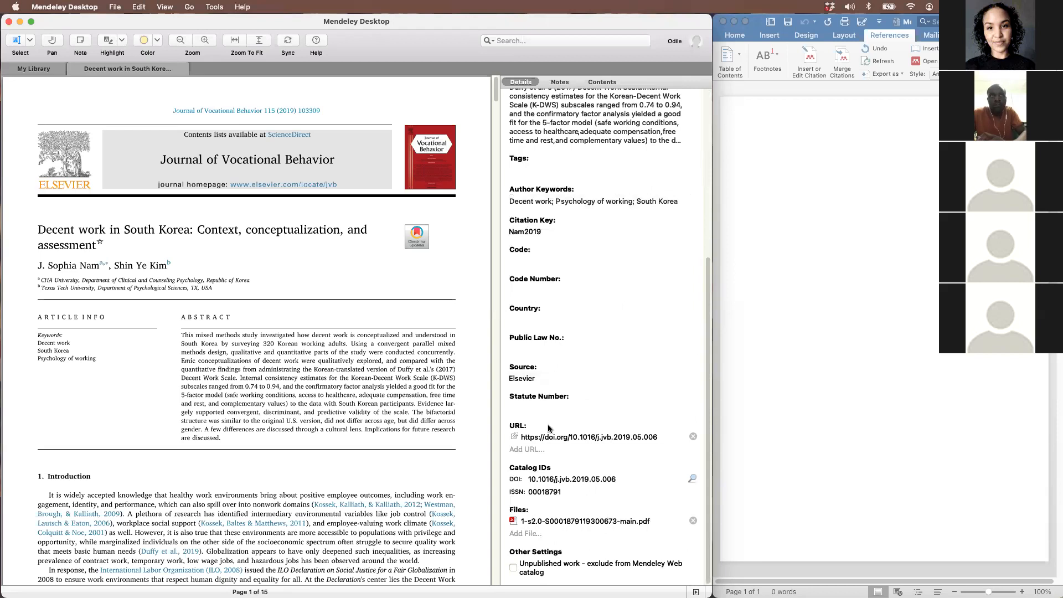
{"action": "scroll", "coordinate": [584, 316], "scroll_direction": "up", "scroll_amount": 10}
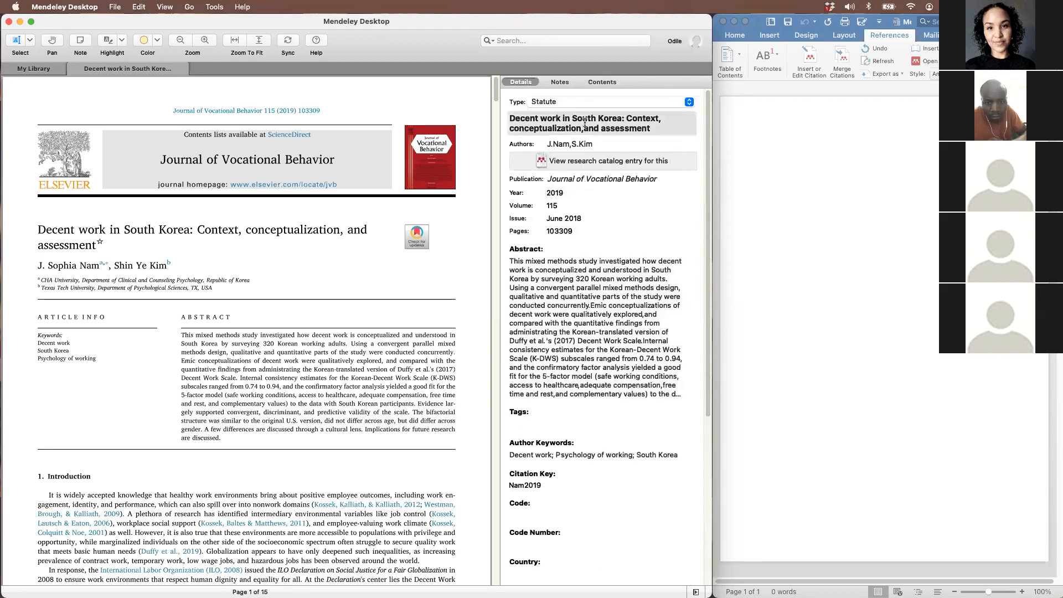
Try the Case reference type to compare its detail fields, and restore the type to Journal Article
{"action": "left_click", "coordinate": [583, 103]}
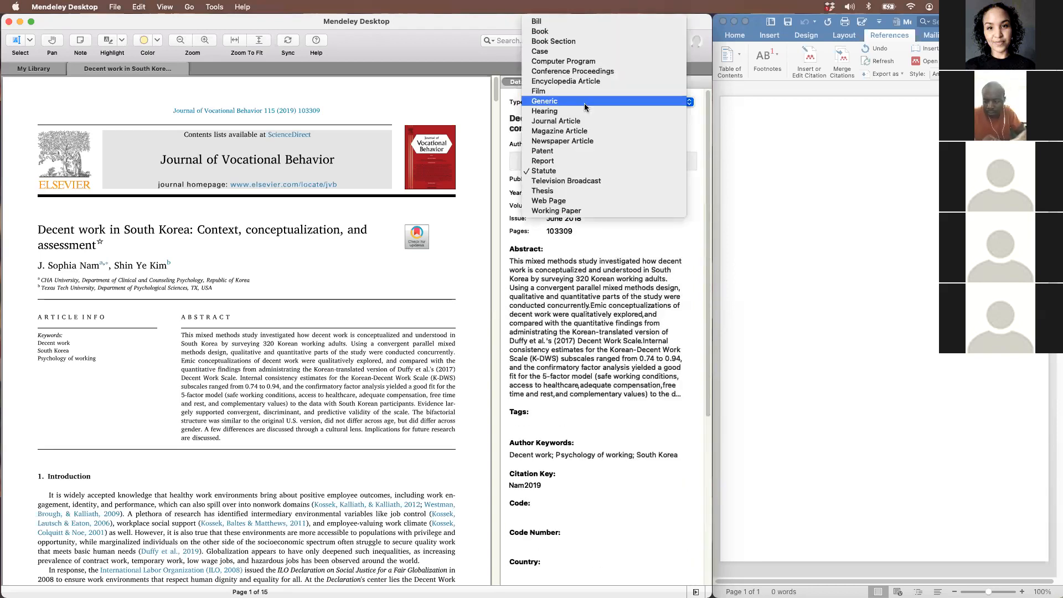
{"action": "left_click", "coordinate": [585, 51]}
{"action": "scroll", "coordinate": [589, 382], "scroll_direction": "down", "scroll_amount": 5}
{"action": "scroll", "coordinate": [590, 382], "scroll_direction": "up", "scroll_amount": 5}
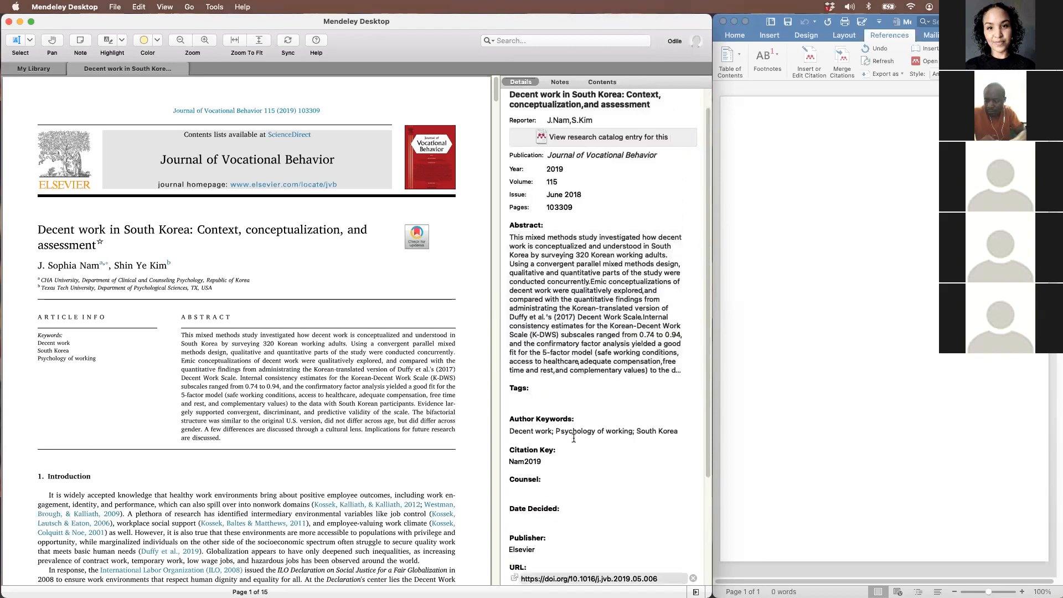
{"action": "left_click", "coordinate": [603, 102]}
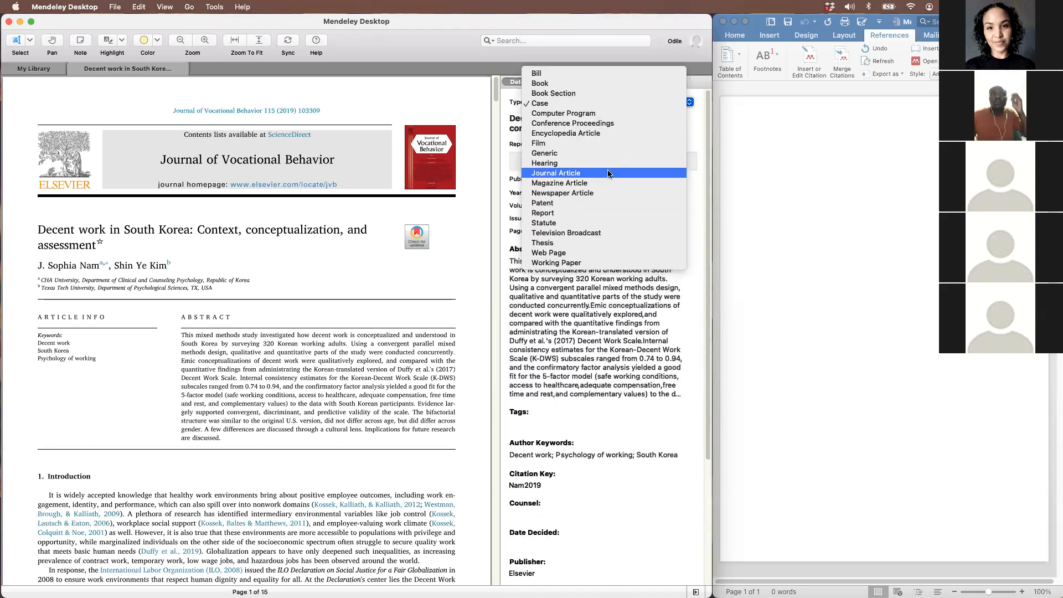
{"action": "left_click", "coordinate": [608, 173]}
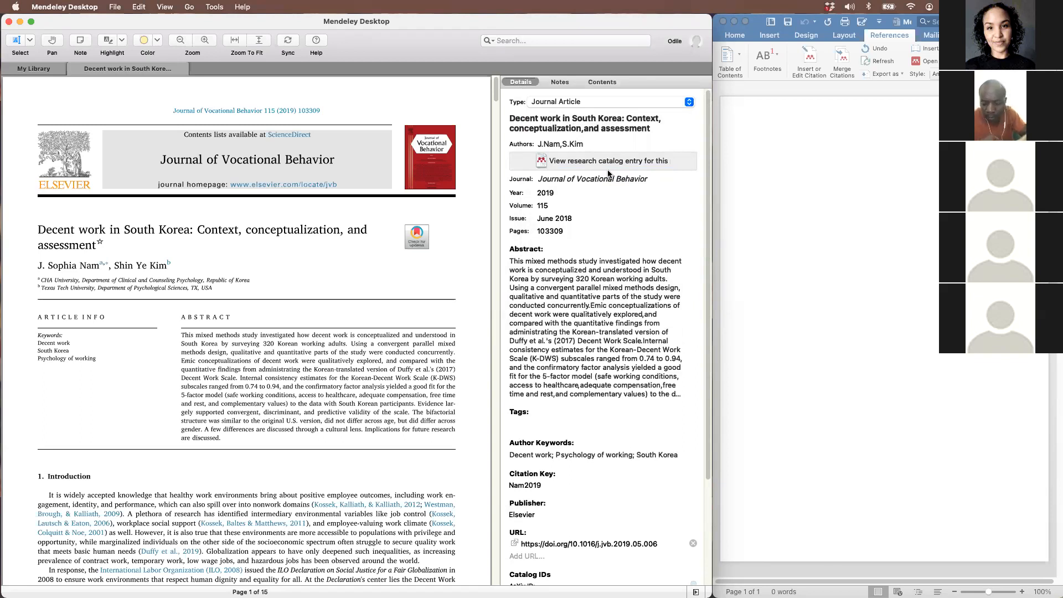
Try the Book reference type on the article, and return the type to Journal Article
{"action": "left_click", "coordinate": [610, 101]}
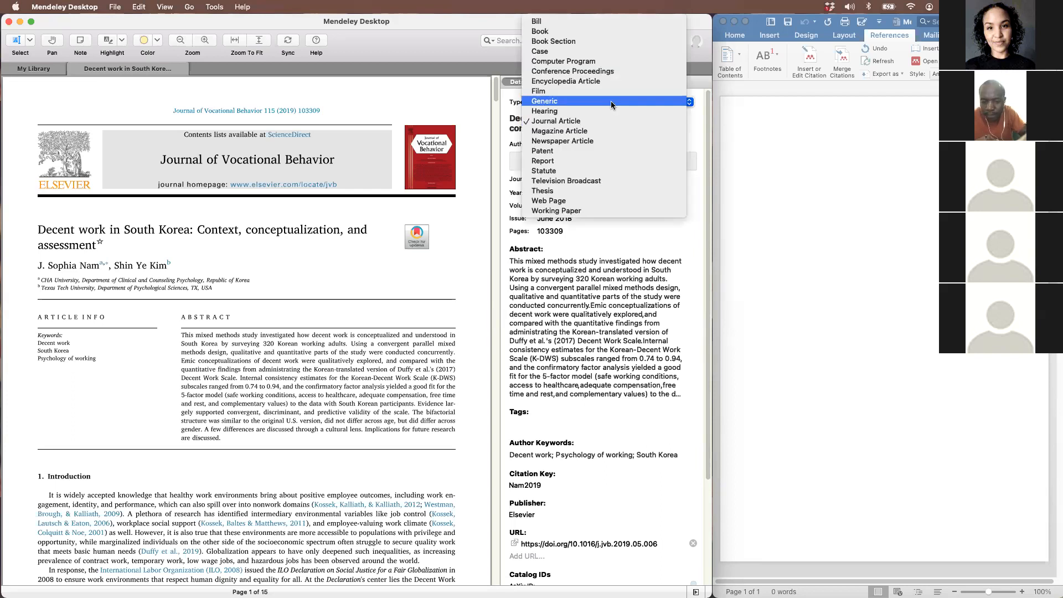
{"action": "left_click", "coordinate": [587, 31]}
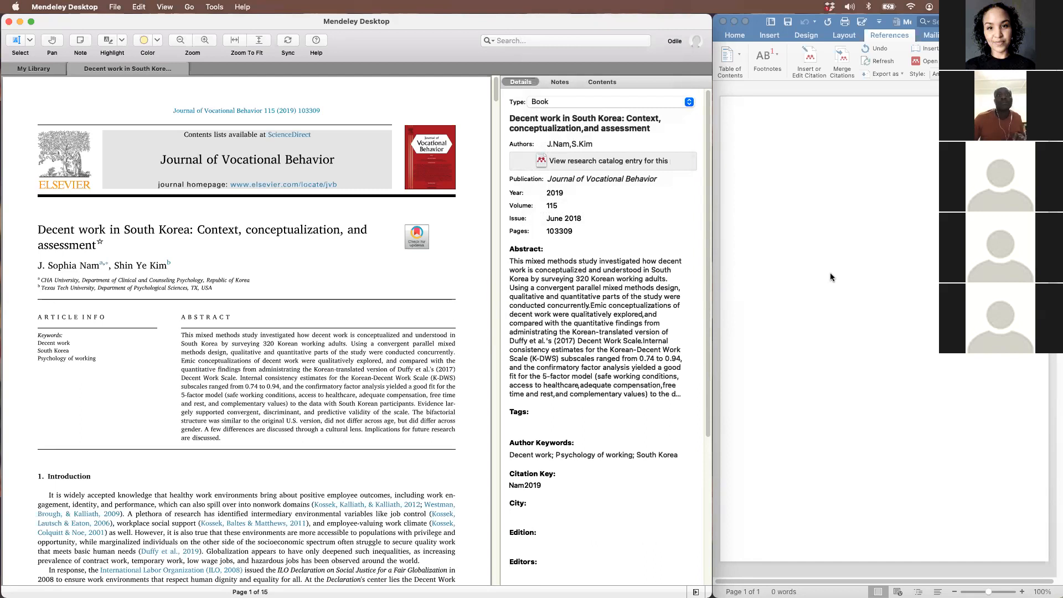
{"action": "left_click", "coordinate": [642, 105]}
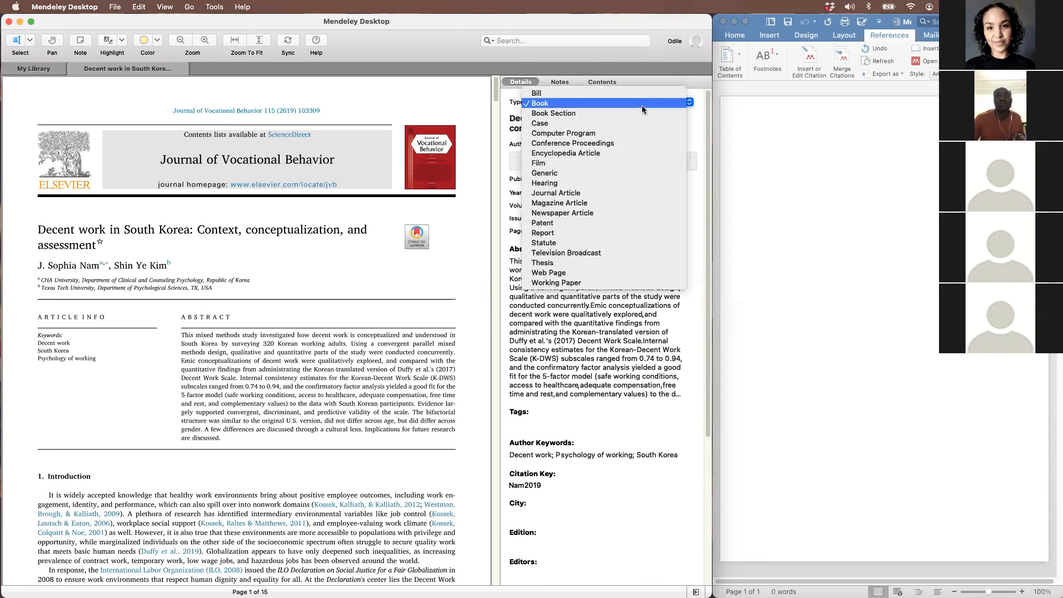
{"action": "left_click", "coordinate": [630, 192]}
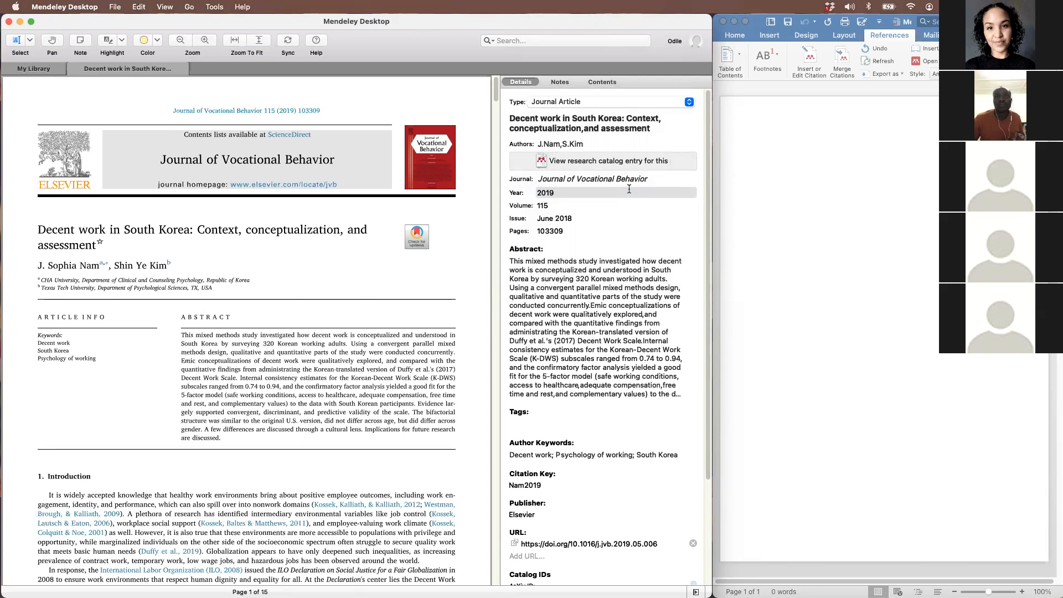
{"action": "left_click", "coordinate": [624, 103]}
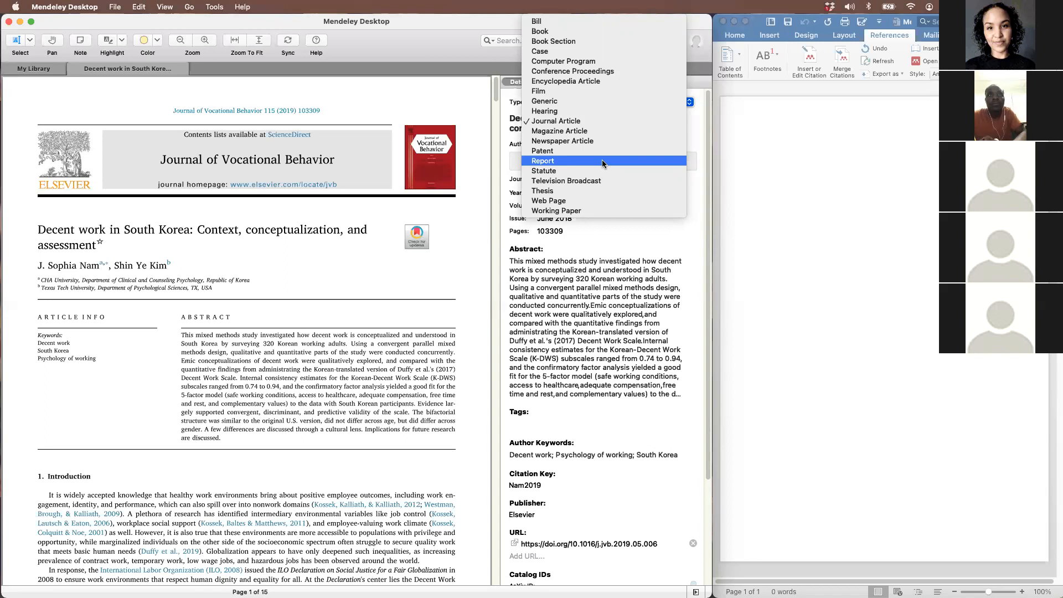
{"action": "left_click", "coordinate": [600, 127]}
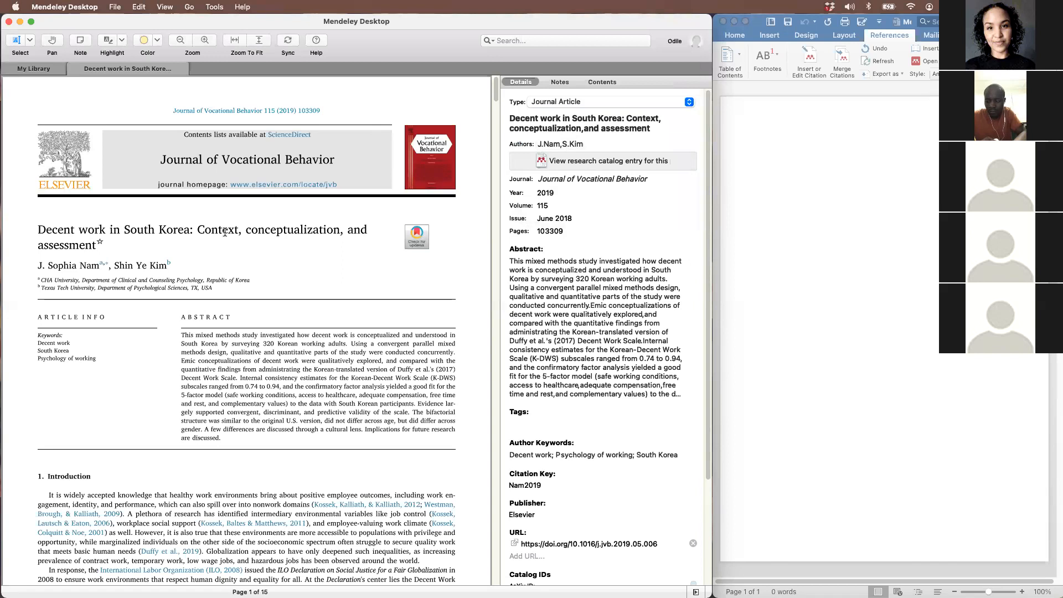
Correct the article's title spacing so it reads "Decent work in South Korea: Context, conceptualization, and assessment"
{"action": "left_click", "coordinate": [655, 128]}
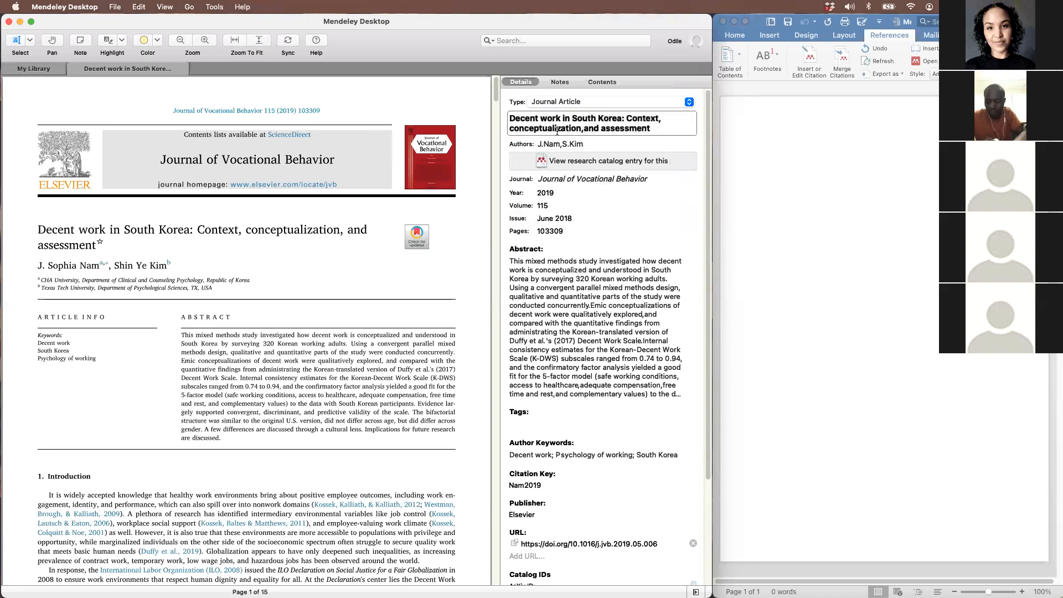
{"action": "left_click", "coordinate": [586, 129]}
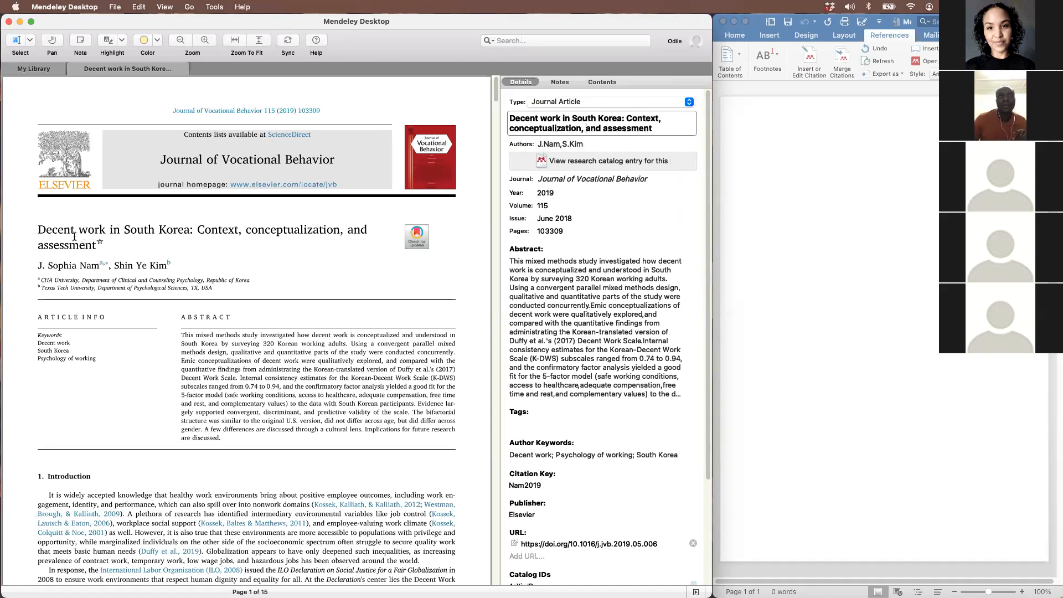
{"action": "left_click", "coordinate": [622, 118]}
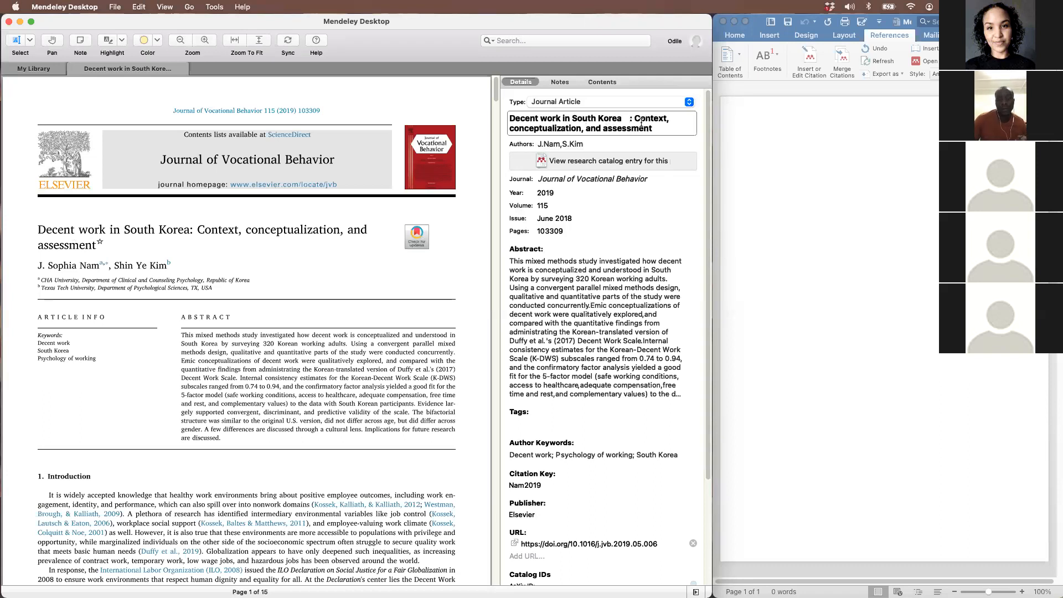
{"action": "key", "text": "BackSpace"}
{"action": "key", "text": "BackSpace"}
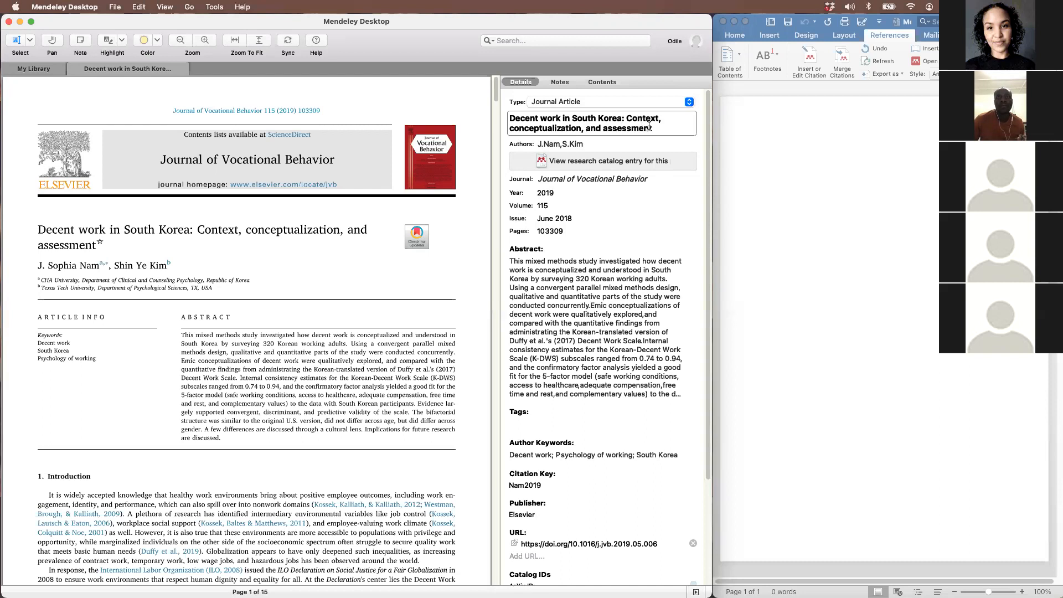
{"action": "left_click_drag", "start_coordinate": [653, 128], "coordinate": [511, 120]}
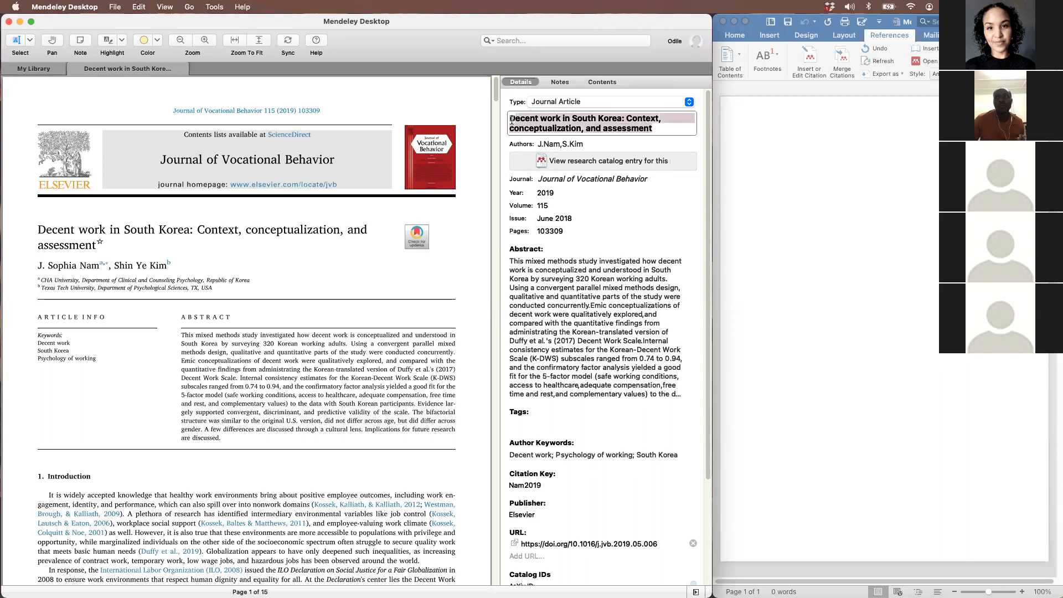
{"action": "left_click", "coordinate": [548, 127]}
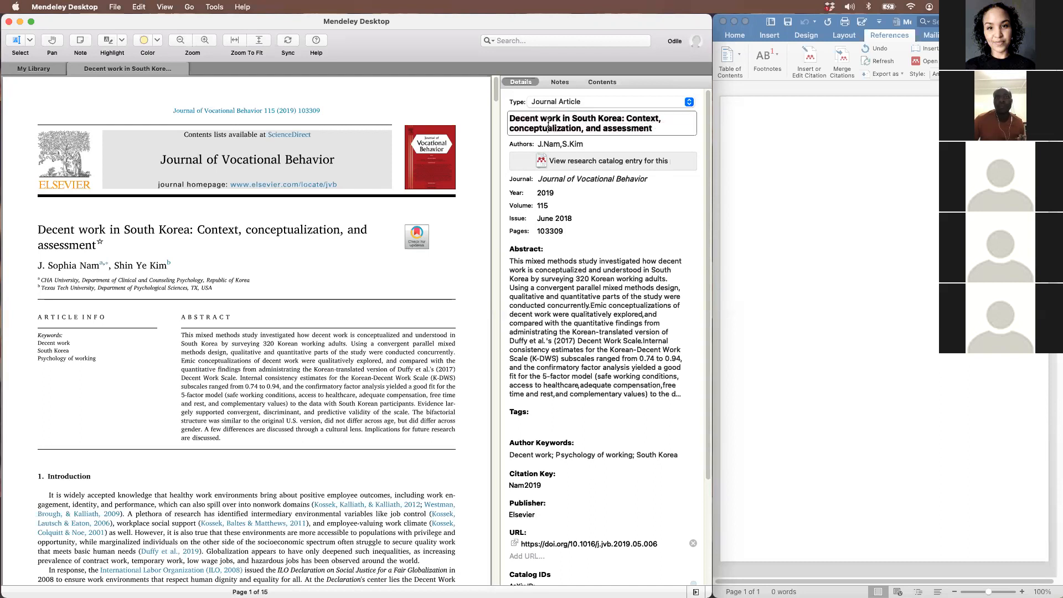
Open the article's Authors field and check its last name, first names format against the PDF's byline, also viewing the library entry
{"action": "left_click", "coordinate": [597, 145]}
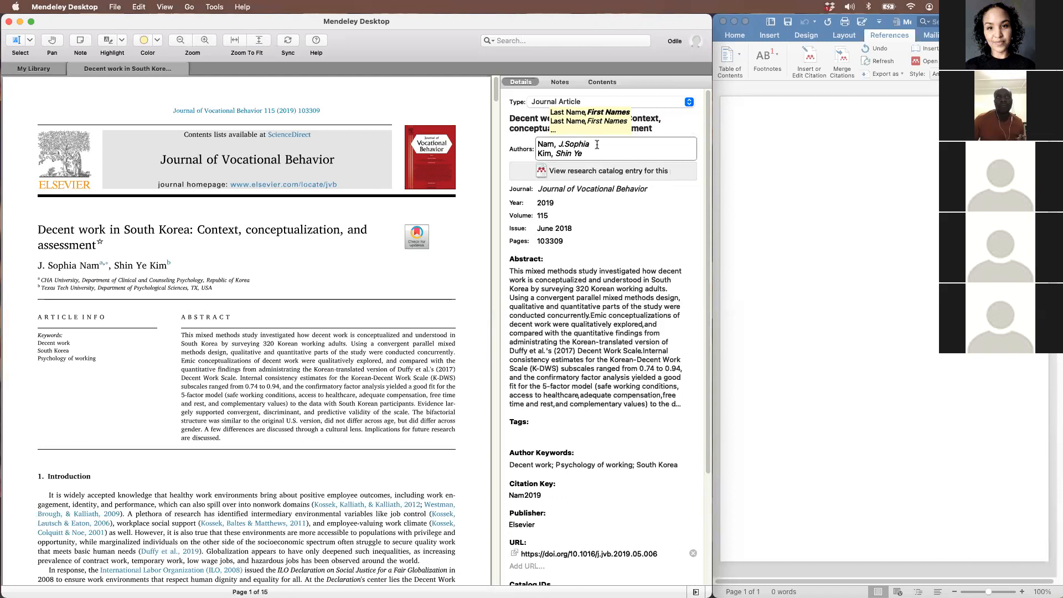
{"action": "left_click", "coordinate": [565, 143]}
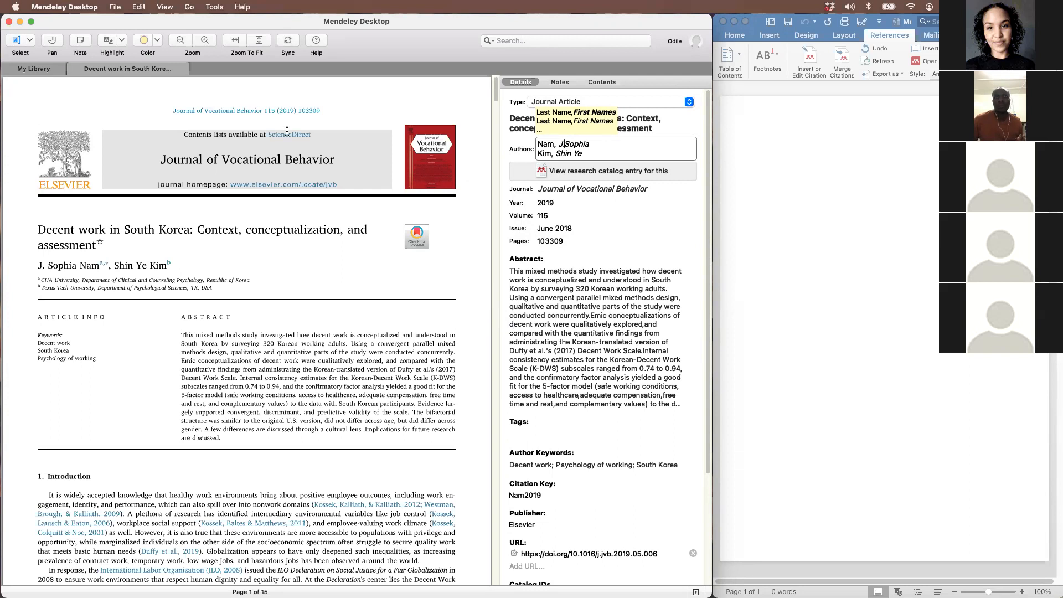
{"action": "left_click", "coordinate": [32, 69]}
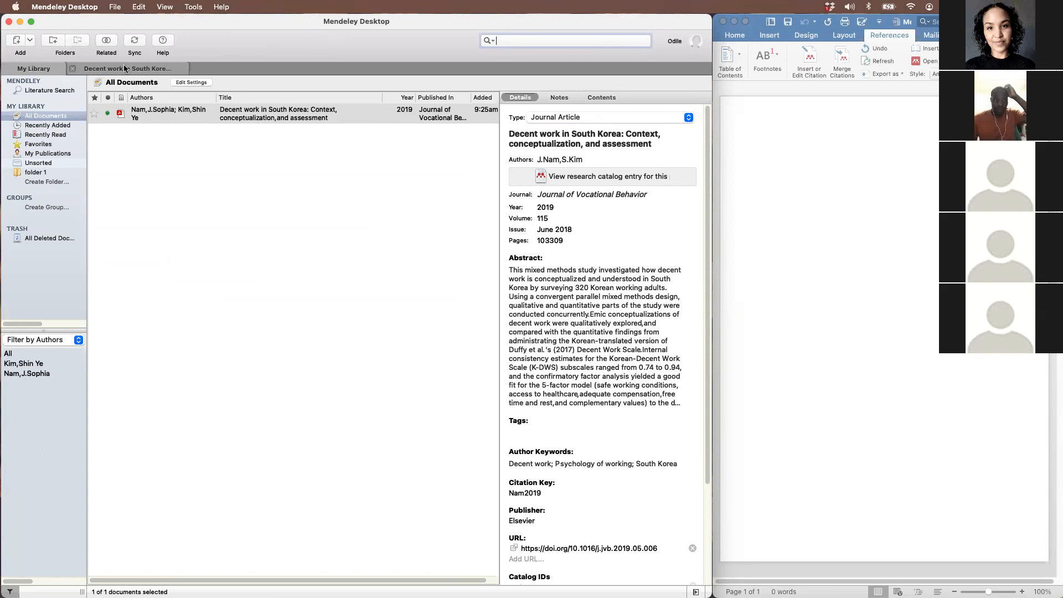
{"action": "left_click", "coordinate": [152, 71]}
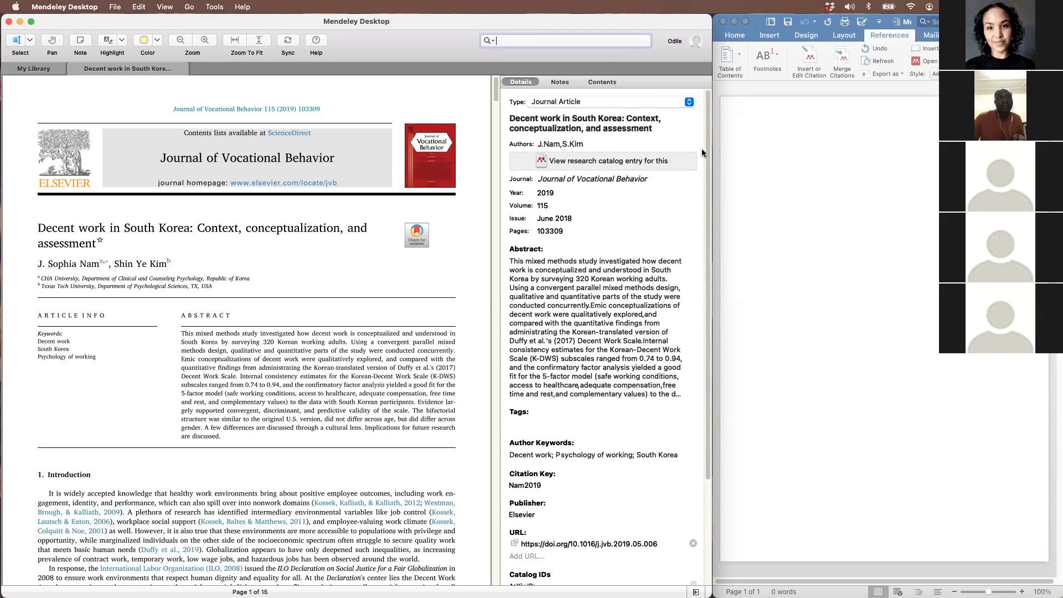
{"action": "left_click", "coordinate": [622, 143]}
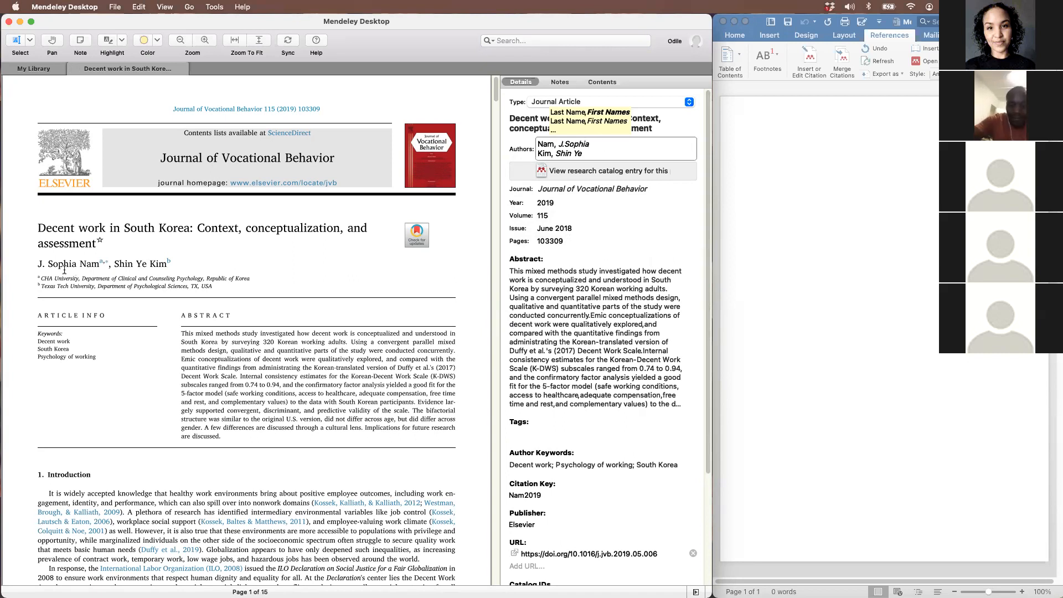
Edit the first author's first names so the initial has no period and a space separates it from the following name
{"action": "left_click", "coordinate": [38, 264]}
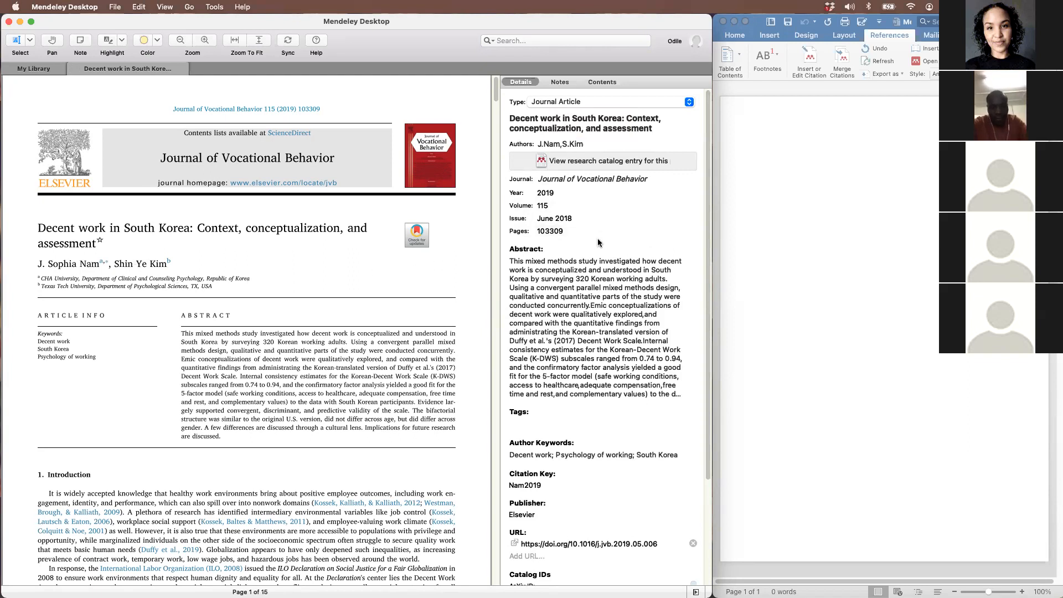
{"action": "left_click", "coordinate": [585, 147]}
{"action": "left_click_drag", "start_coordinate": [591, 144], "coordinate": [537, 145]}
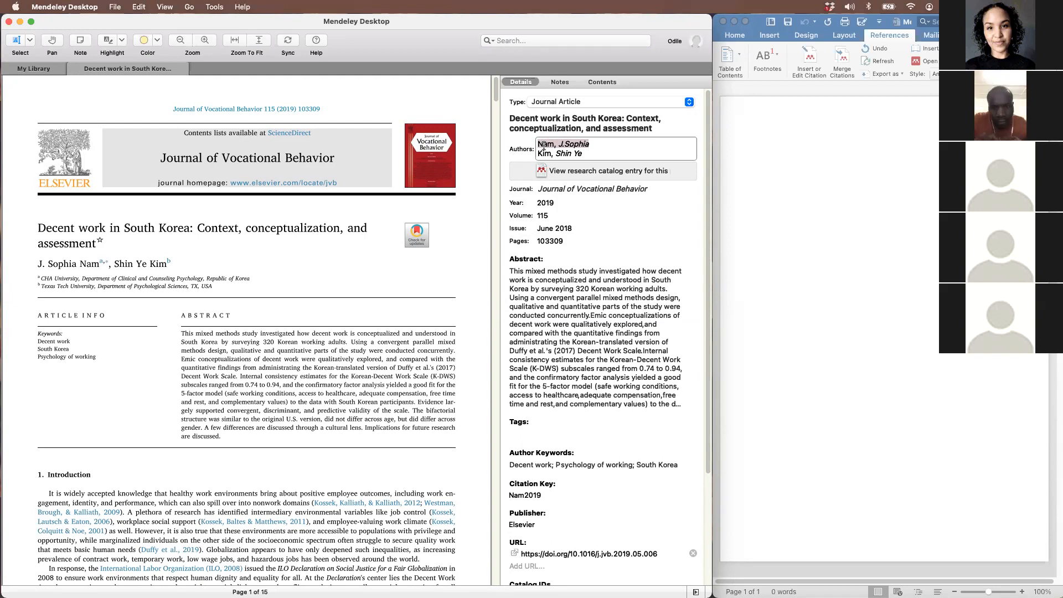
{"action": "left_click", "coordinate": [544, 145]}
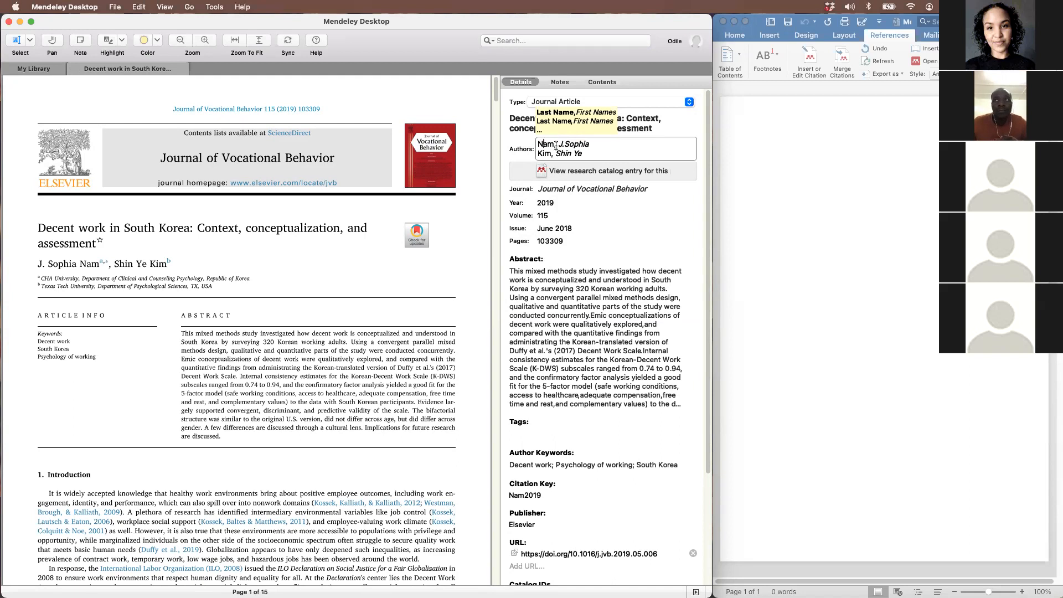
{"action": "left_click", "coordinate": [565, 144]}
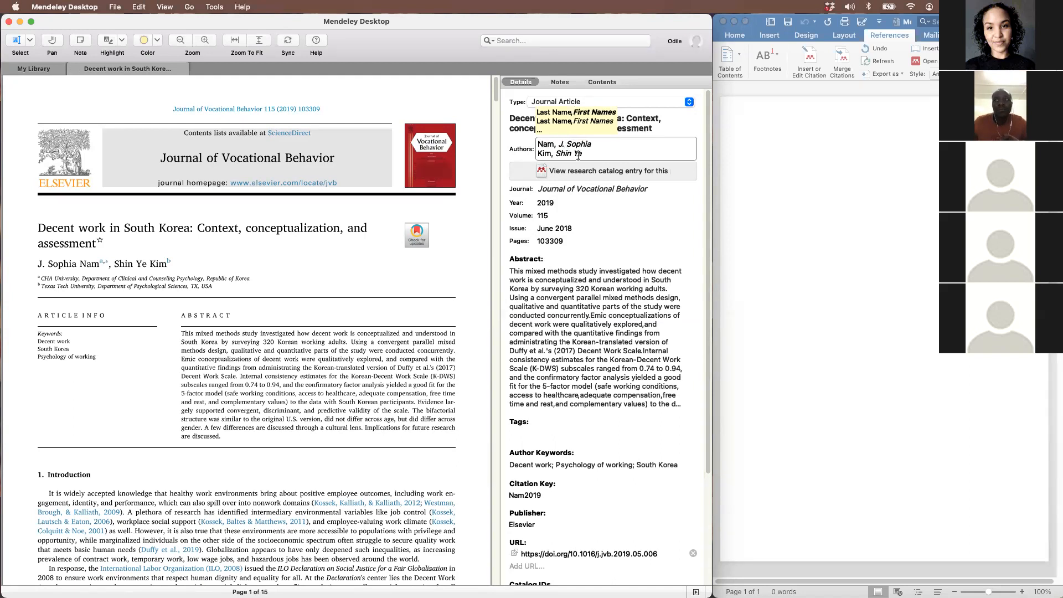
{"action": "key", "text": "BackSpace"}
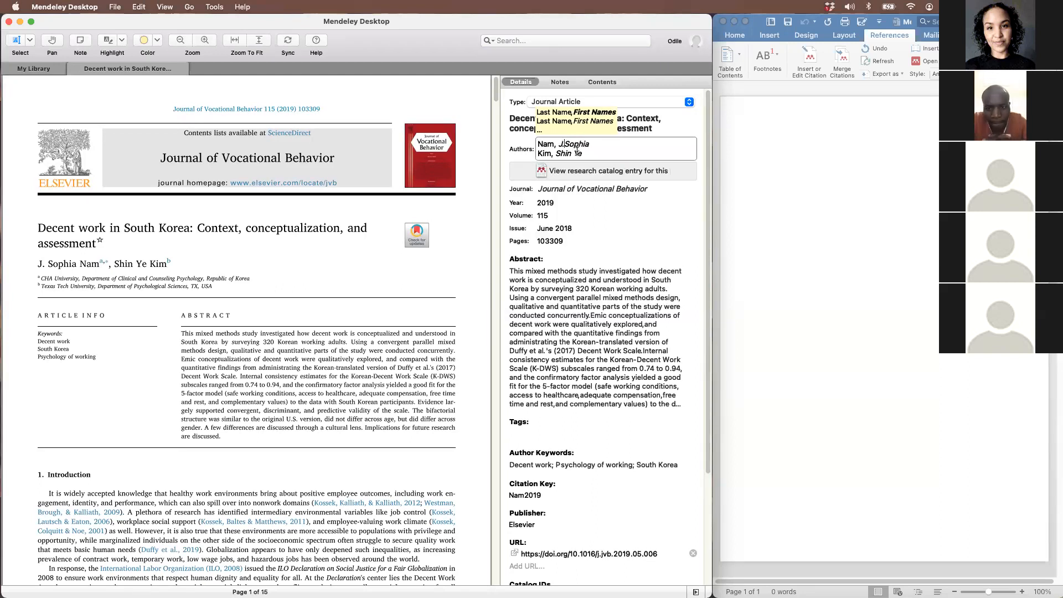
{"action": "key", "text": "BackSpace"}
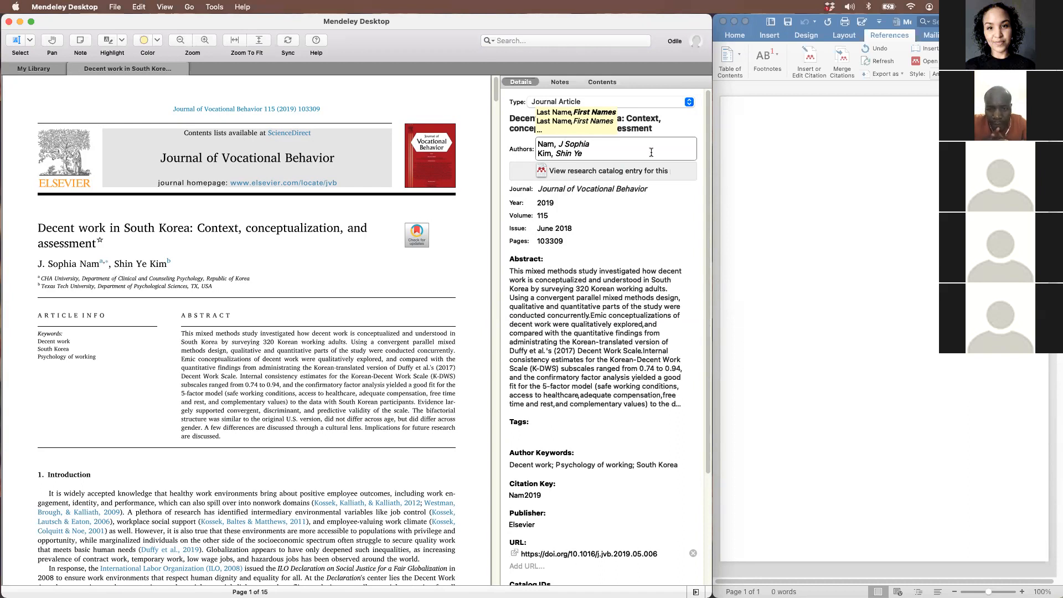
Try inserting blank lines between the two entries in the Authors field, and remove them again
{"action": "left_click", "coordinate": [593, 143]}
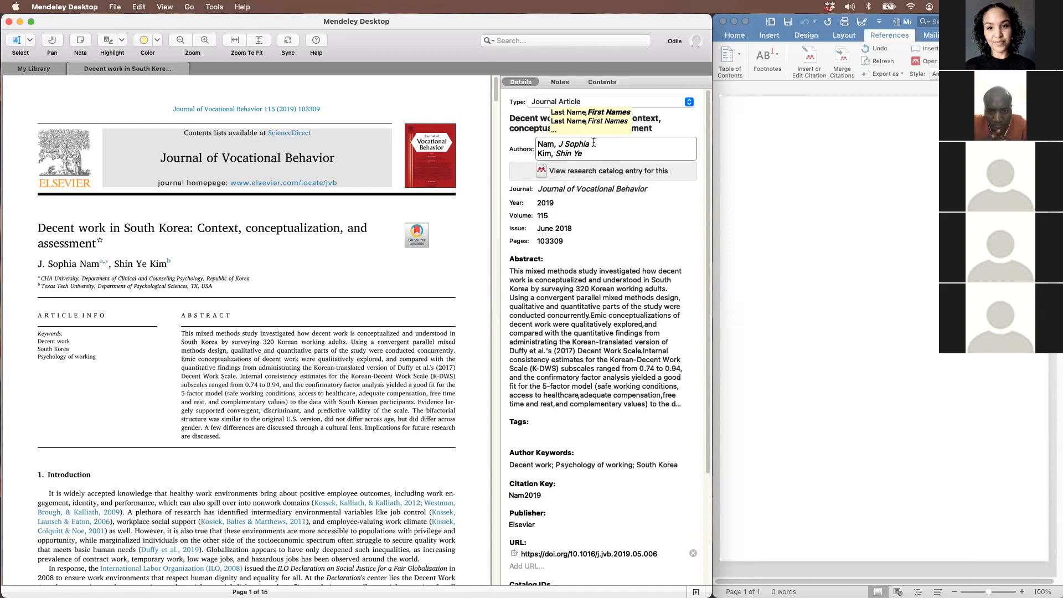
{"action": "key", "text": "Return"}
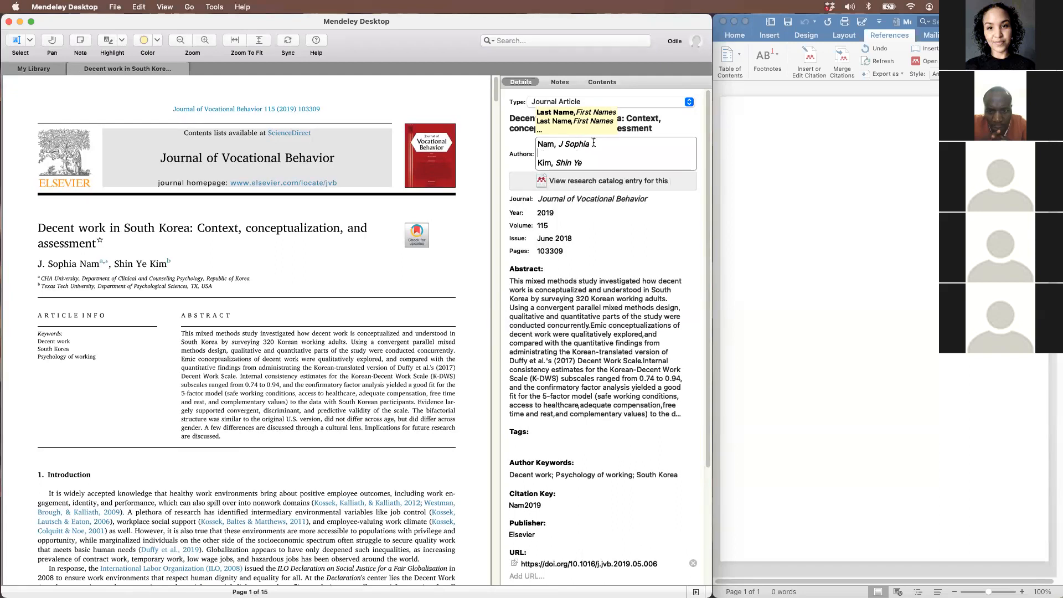
{"action": "key", "text": "BackSpace"}
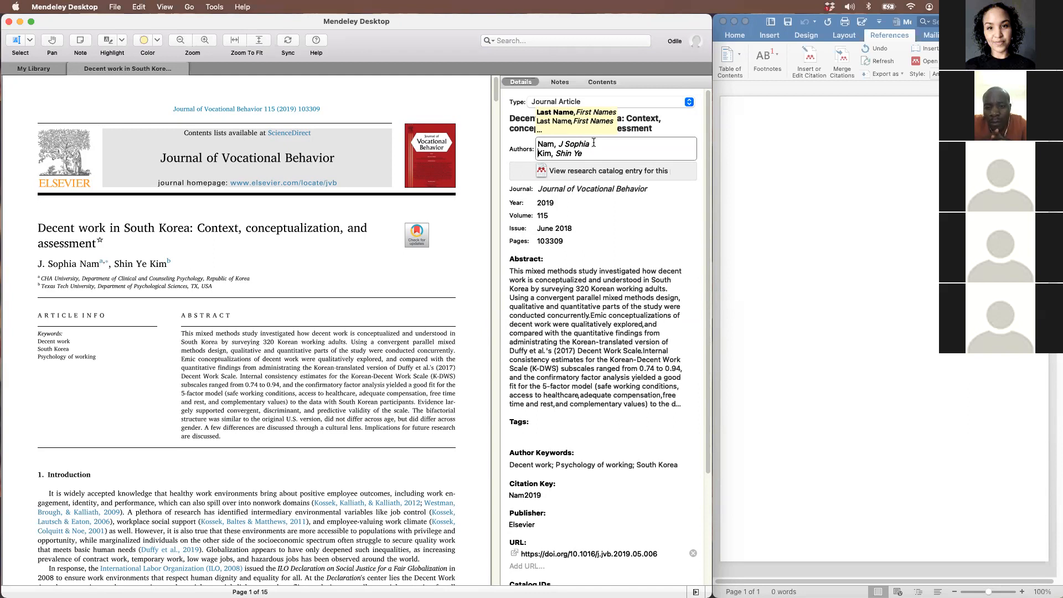
{"action": "key", "text": "Return"}
{"action": "key", "text": "Return"}
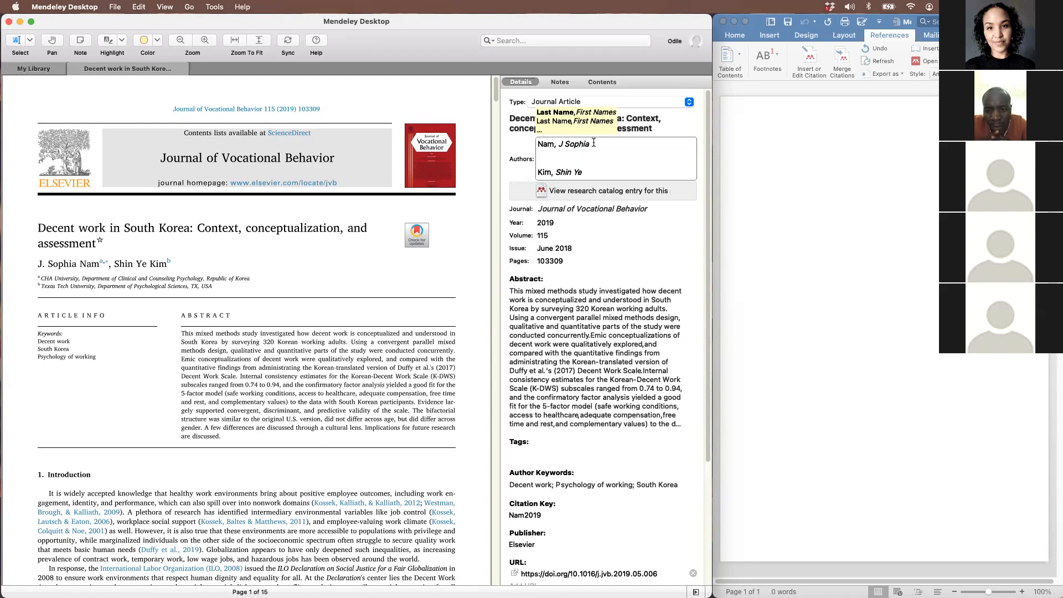
{"action": "key", "text": "BackSpace"}
{"action": "key", "text": "BackSpace"}
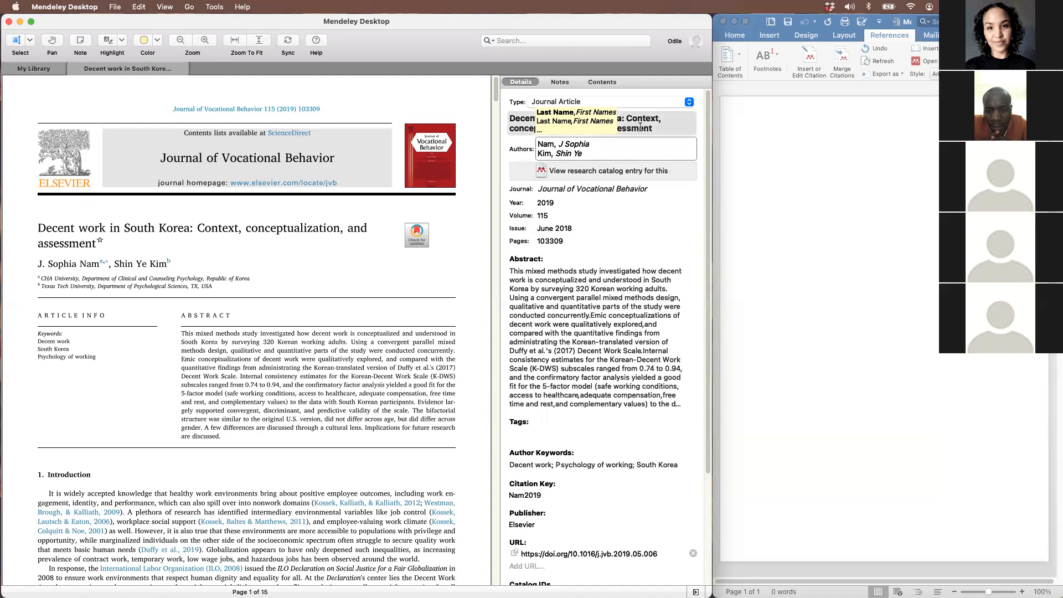
Check the second author's first names and the journal, year and volume fields against the first page of the PDF
{"action": "left_click_drag", "start_coordinate": [584, 155], "coordinate": [556, 156]}
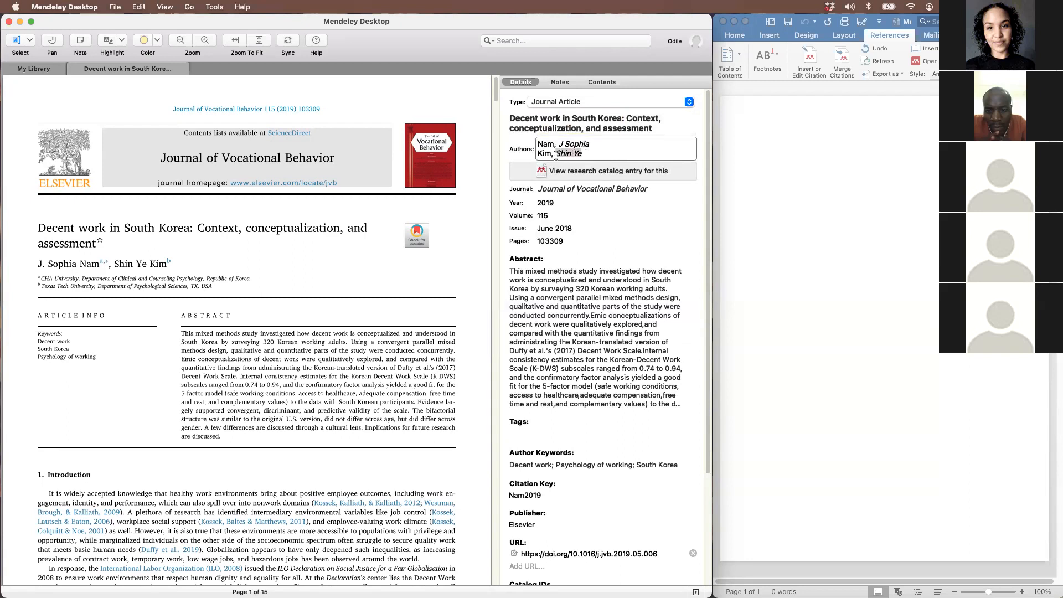
{"action": "left_click", "coordinate": [587, 155]}
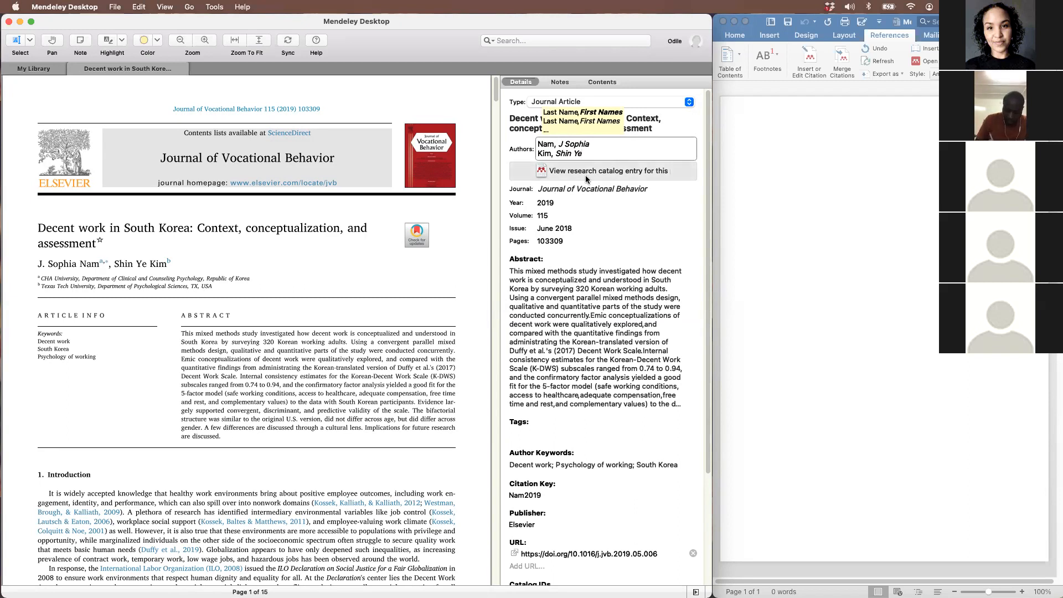
{"action": "left_click", "coordinate": [598, 189]}
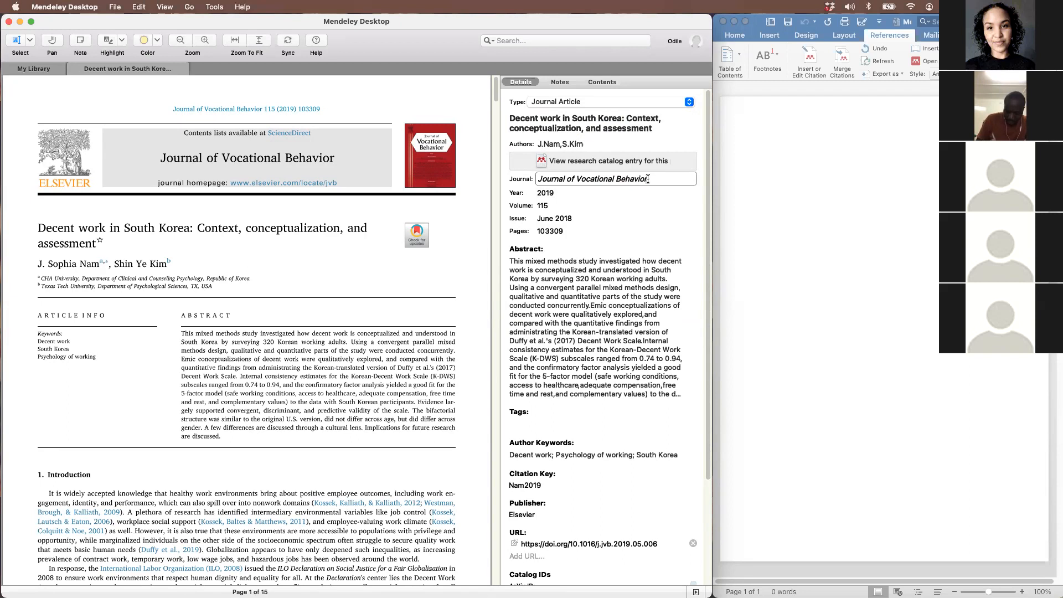
{"action": "left_click", "coordinate": [689, 101]}
{"action": "left_click", "coordinate": [695, 189]}
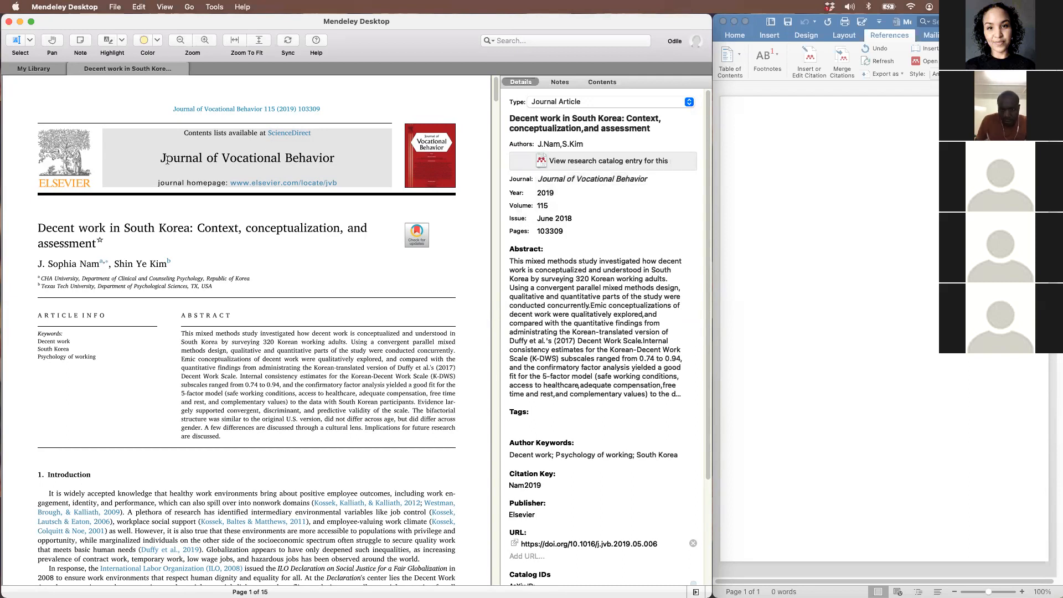
{"action": "left_click_drag", "start_coordinate": [161, 157], "coordinate": [334, 158]}
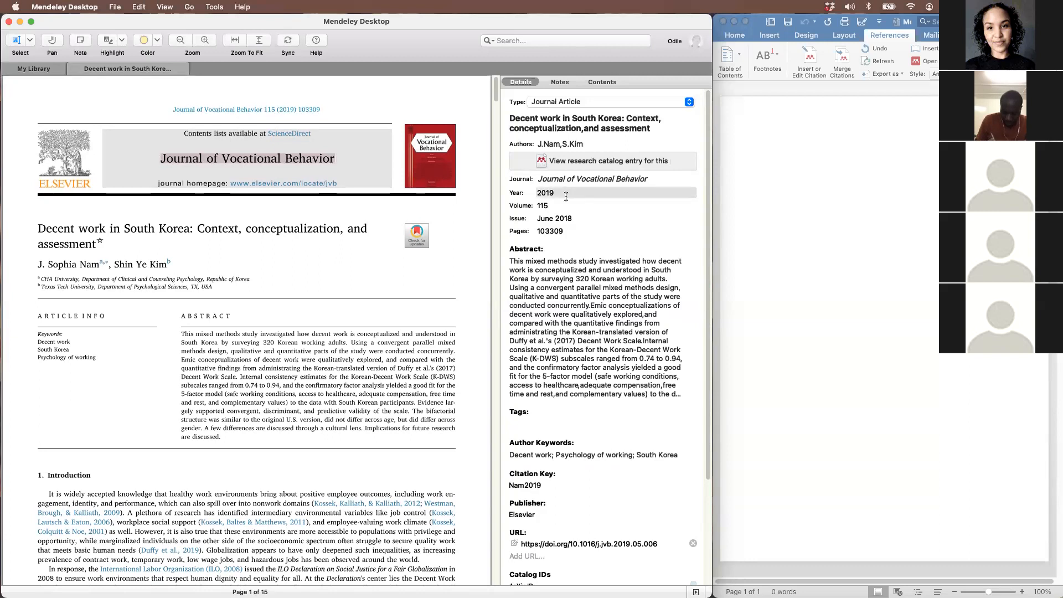
{"action": "left_click", "coordinate": [637, 181]}
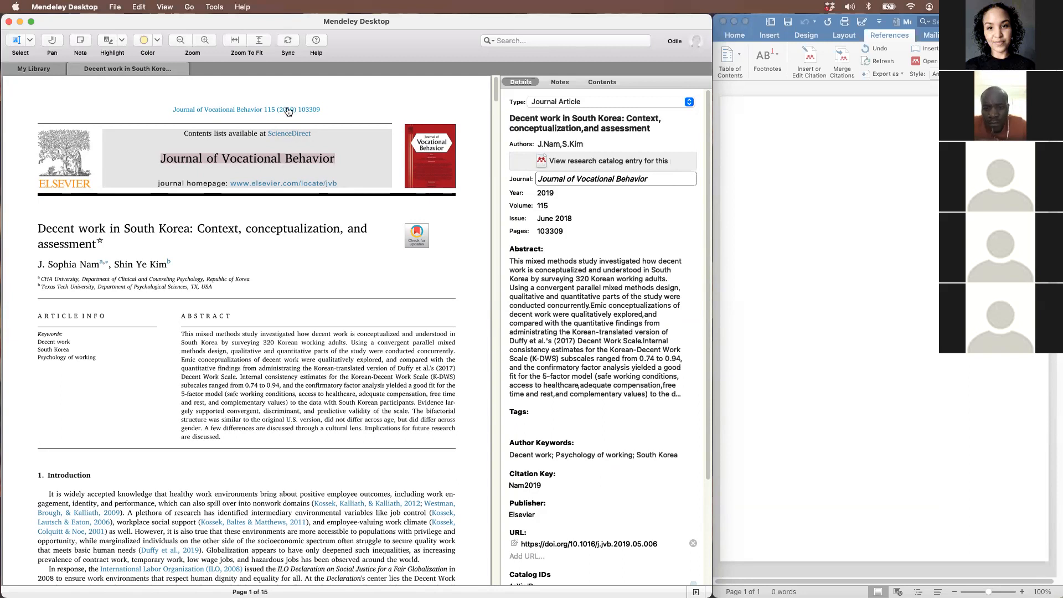
{"action": "left_click", "coordinate": [554, 192]}
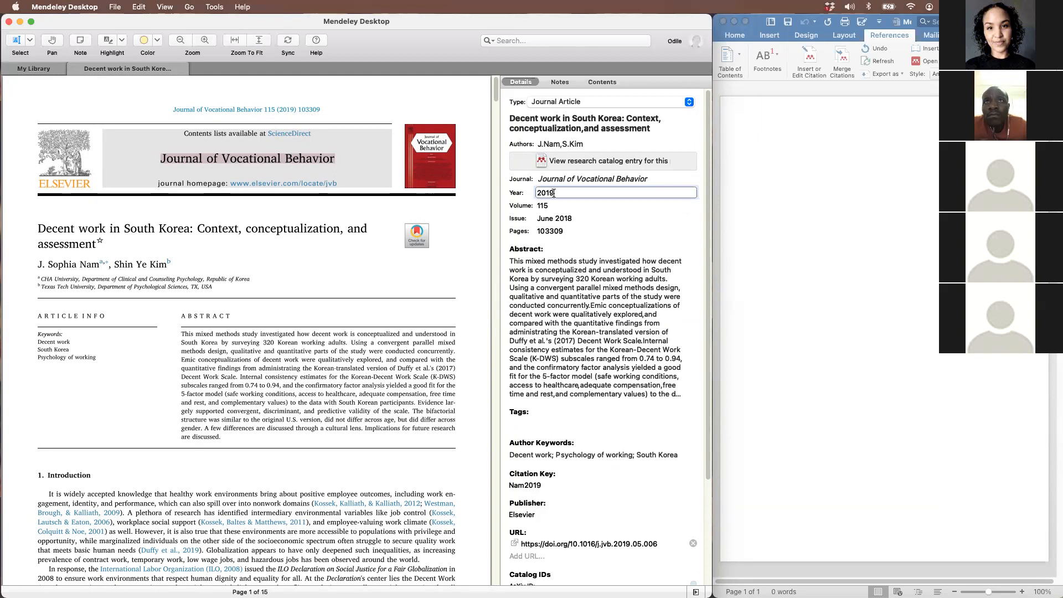
{"action": "left_click", "coordinate": [555, 205]}
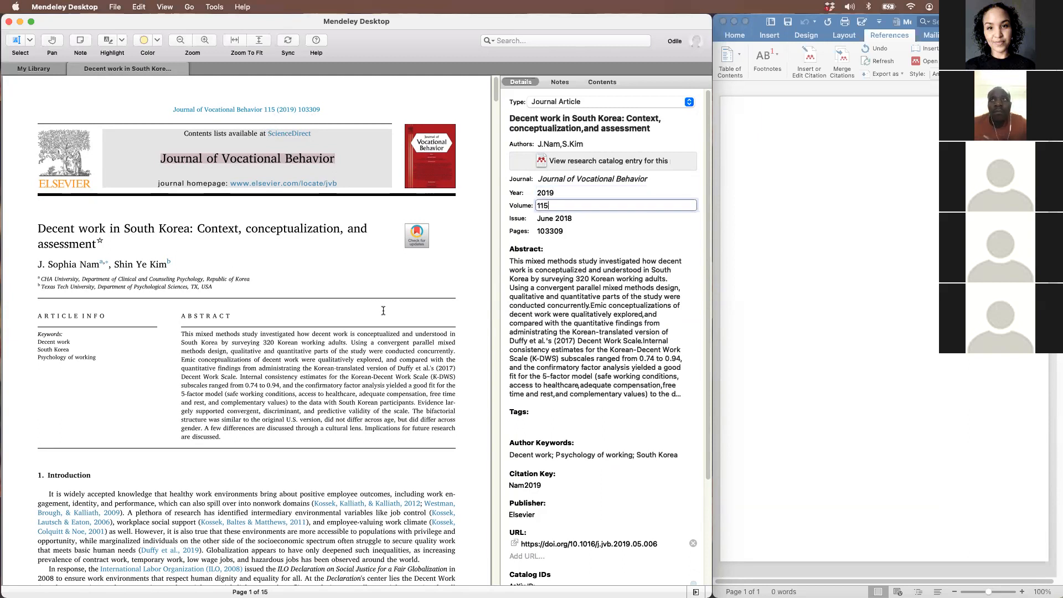
Check the publication dates in the PDF's first-page footer and clear the article's Issue field
{"action": "scroll", "coordinate": [384, 311], "scroll_direction": "down", "scroll_amount": 5}
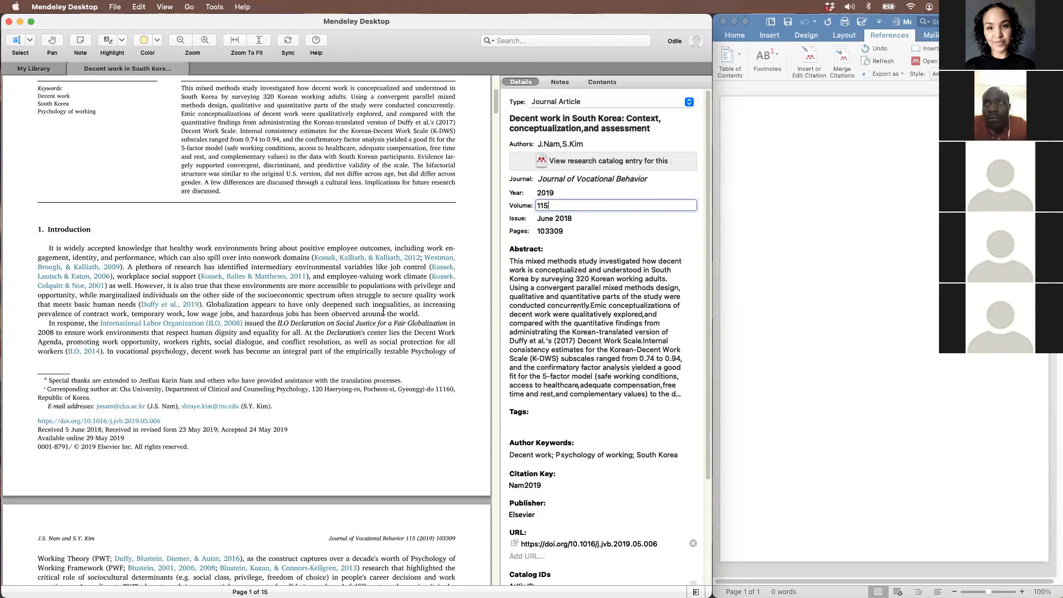
{"action": "left_click", "coordinate": [604, 218]}
{"action": "left_click_drag", "start_coordinate": [604, 218], "coordinate": [508, 221]}
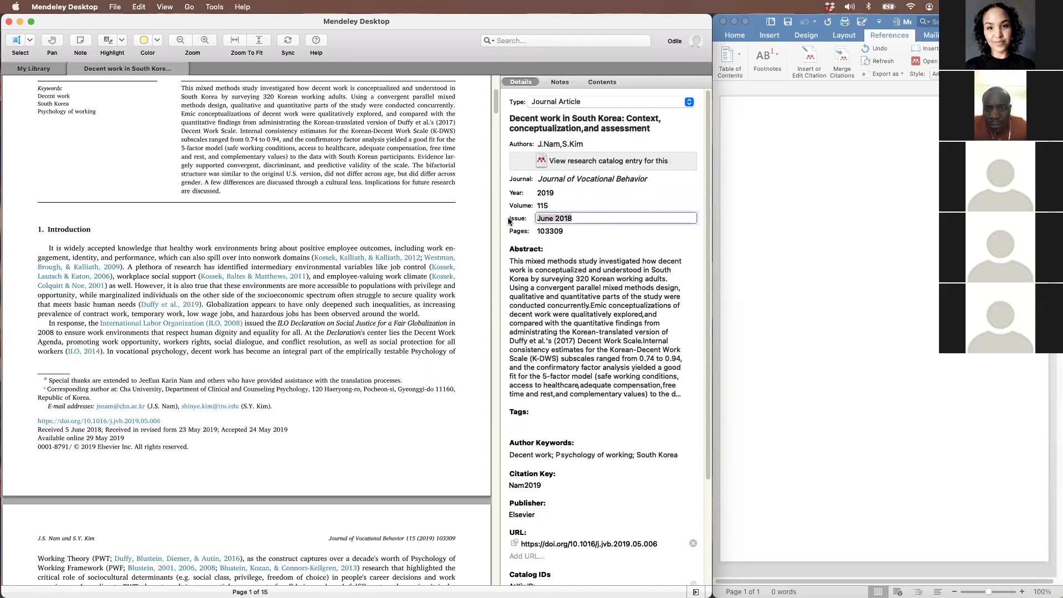
{"action": "key", "text": "BackSpace"}
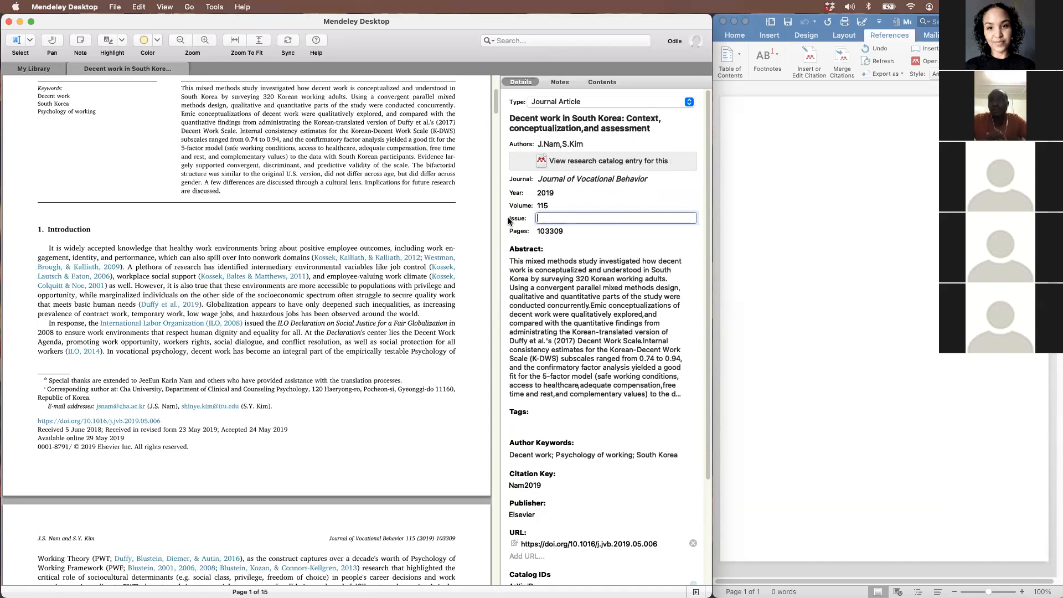
{"action": "left_click", "coordinate": [367, 284]}
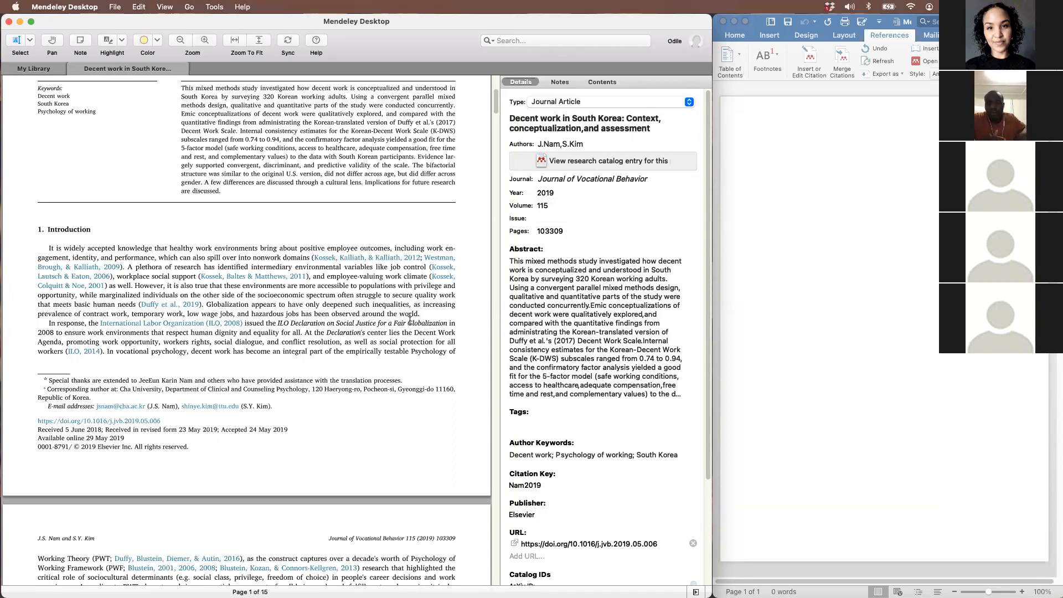
Check the page numbering in the PDF and replace the article's Pages value with the start of a range, "1-"
{"action": "scroll", "coordinate": [461, 345], "scroll_direction": "up", "scroll_amount": 5}
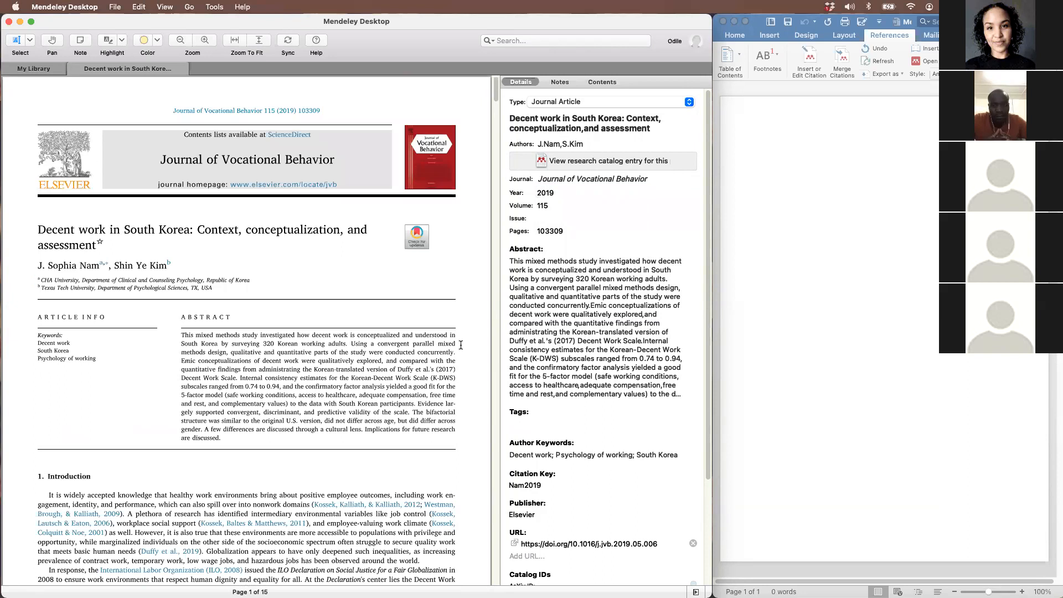
{"action": "left_click", "coordinate": [565, 230]}
{"action": "left_click_drag", "start_coordinate": [565, 231], "coordinate": [503, 229]}
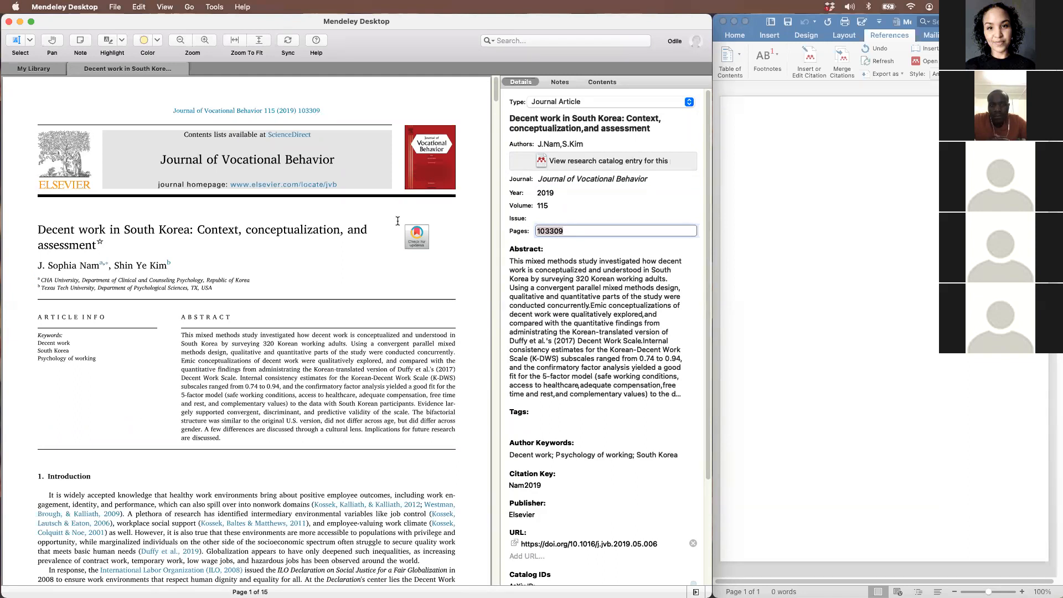
{"action": "scroll", "coordinate": [444, 399], "scroll_direction": "down", "scroll_amount": 6}
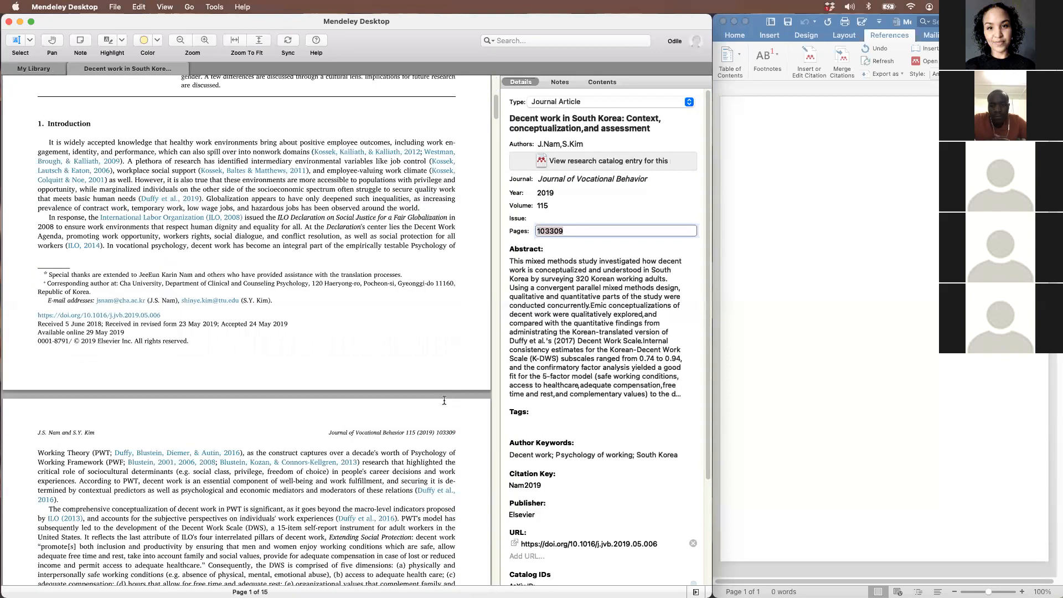
{"action": "scroll", "coordinate": [444, 399], "scroll_direction": "down", "scroll_amount": 3}
{"action": "scroll", "coordinate": [444, 400], "scroll_direction": "down", "scroll_amount": 10}
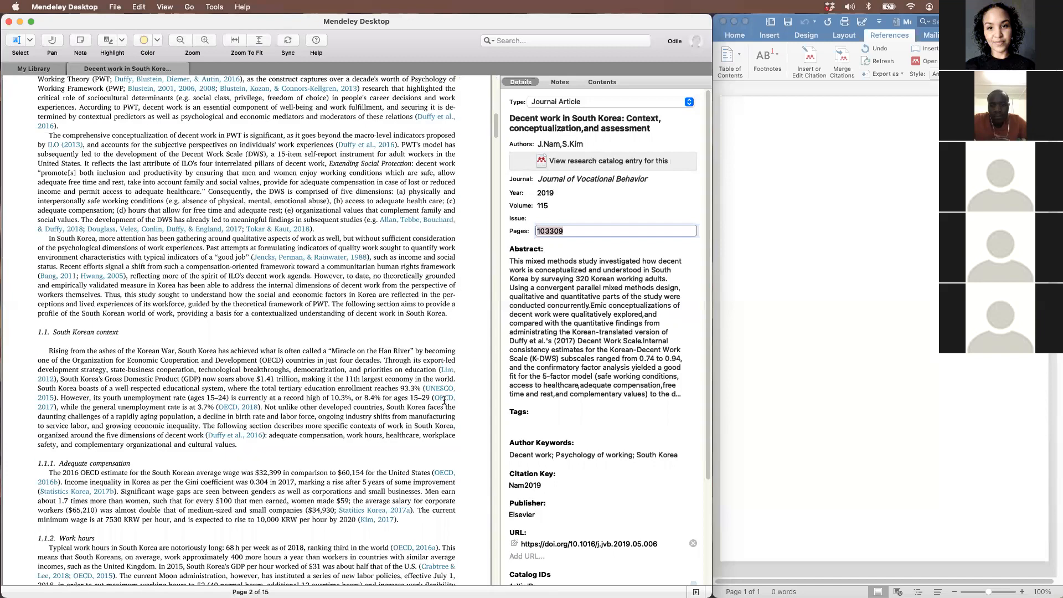
{"action": "scroll", "coordinate": [444, 400], "scroll_direction": "up", "scroll_amount": 15}
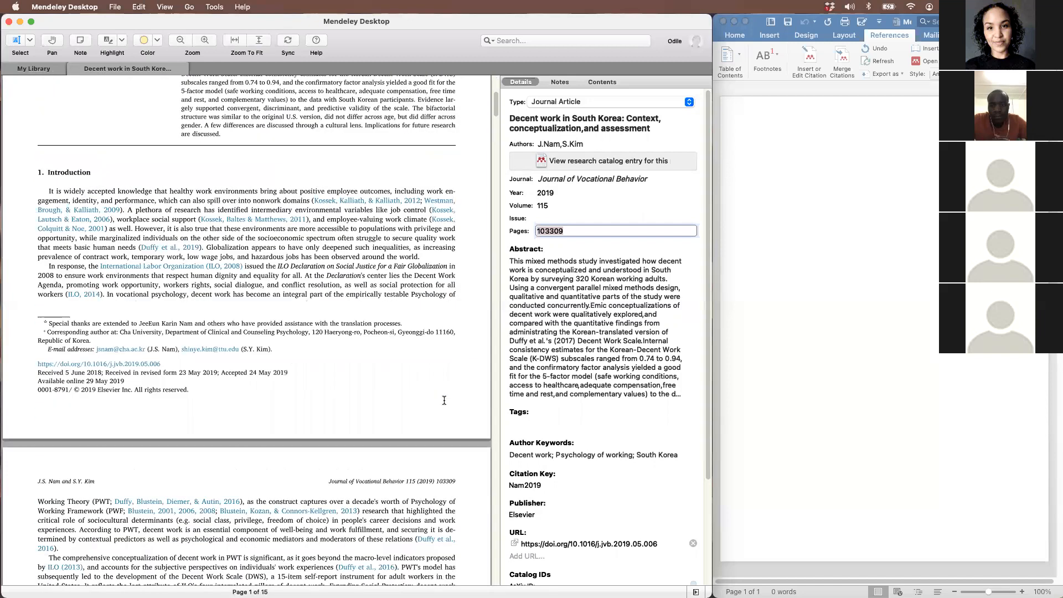
{"action": "scroll", "coordinate": [444, 400], "scroll_direction": "down", "scroll_amount": 5}
{"action": "scroll", "coordinate": [444, 400], "scroll_direction": "down", "scroll_amount": 7}
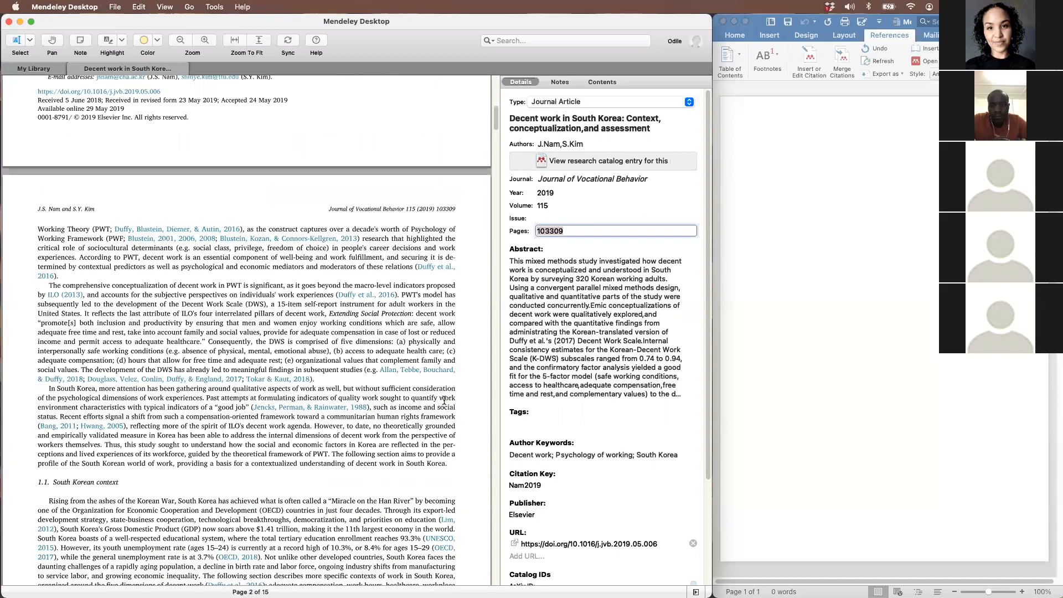
{"action": "scroll", "coordinate": [444, 399], "scroll_direction": "down", "scroll_amount": 11}
{"action": "scroll", "coordinate": [444, 399], "scroll_direction": "up", "scroll_amount": 2}
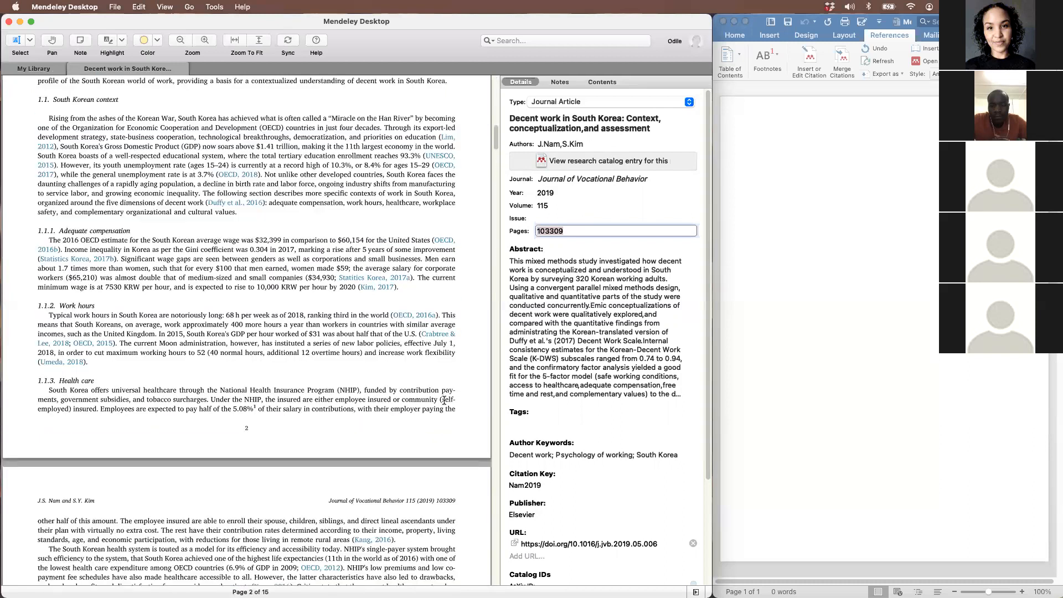
{"action": "scroll", "coordinate": [444, 400], "scroll_direction": "up", "scroll_amount": 18}
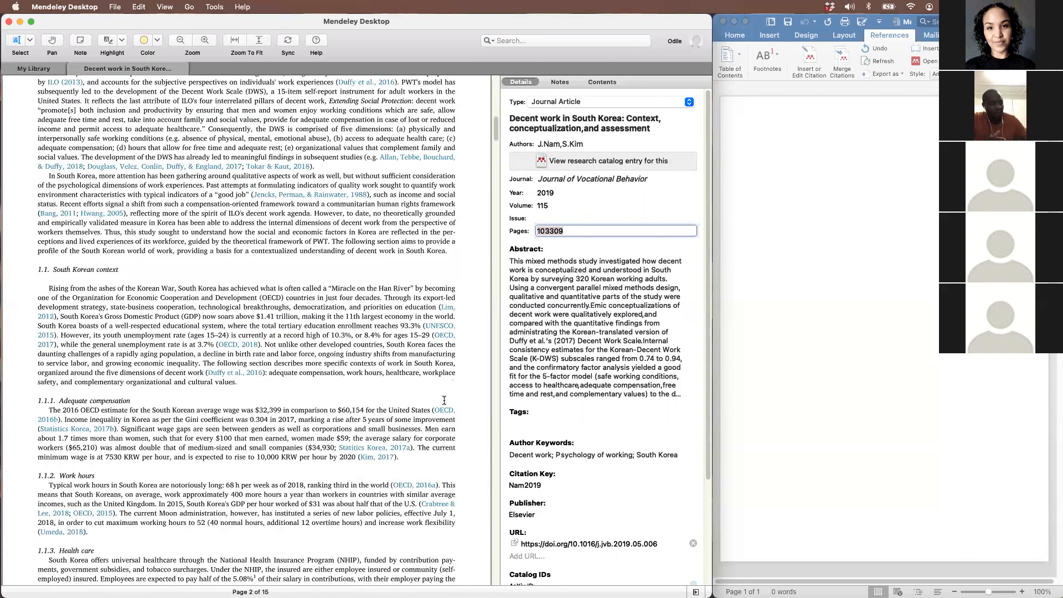
{"action": "type", "text": "1-"}
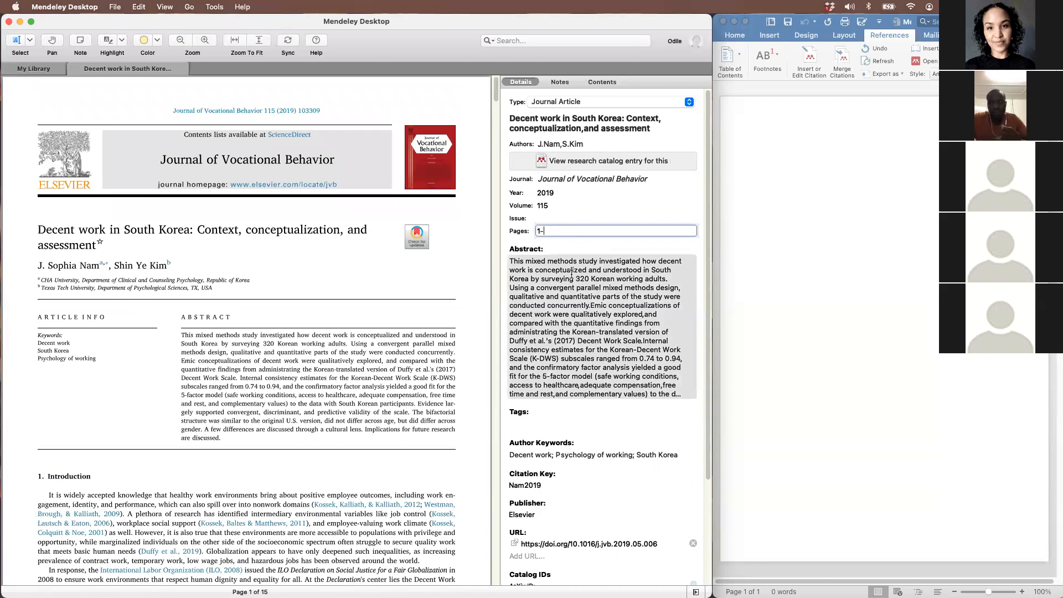
{"action": "key", "text": "Return"}
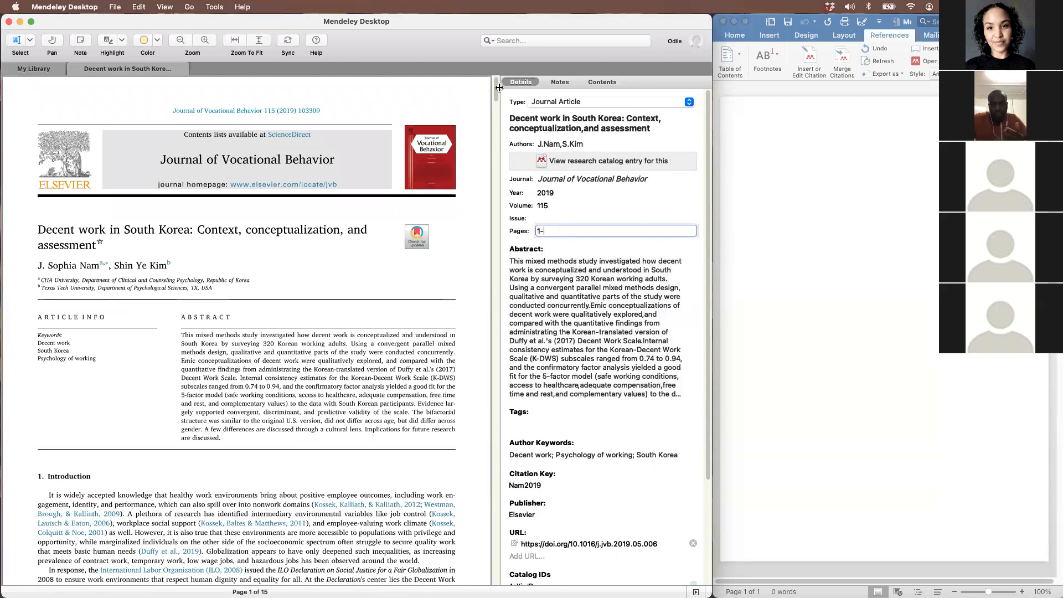
Go to the end of the PDF for the last page number and complete the Pages range as 1-15
{"action": "left_click_drag", "start_coordinate": [497, 88], "coordinate": [495, 573]}
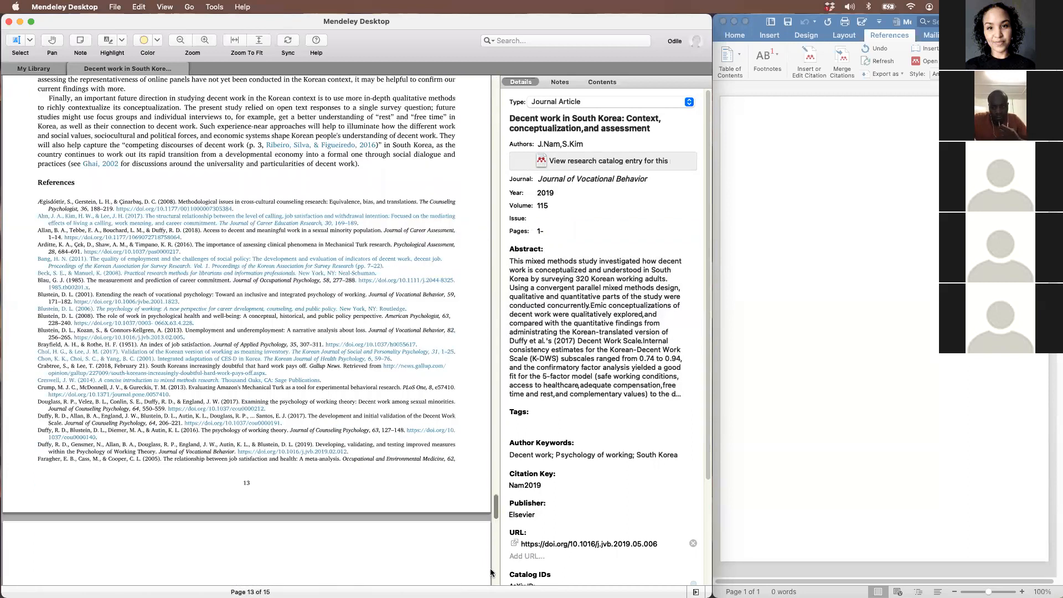
{"action": "left_click", "coordinate": [557, 229]}
{"action": "type", "text": "15"}
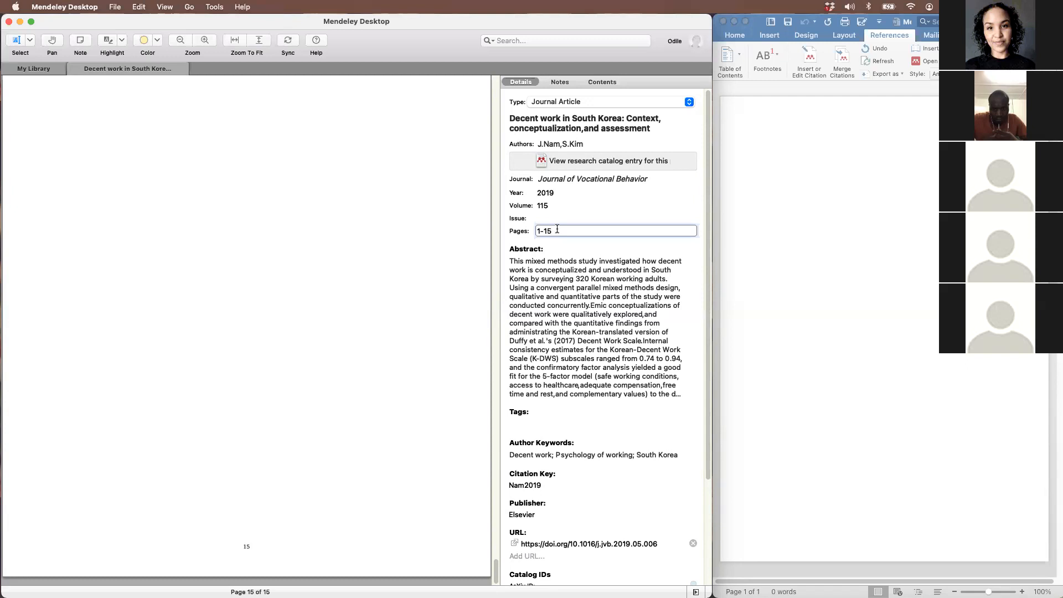
Return to the first page of the PDF and commit the article's Pages entry
{"action": "scroll", "coordinate": [434, 265], "scroll_direction": "up", "scroll_amount": 10}
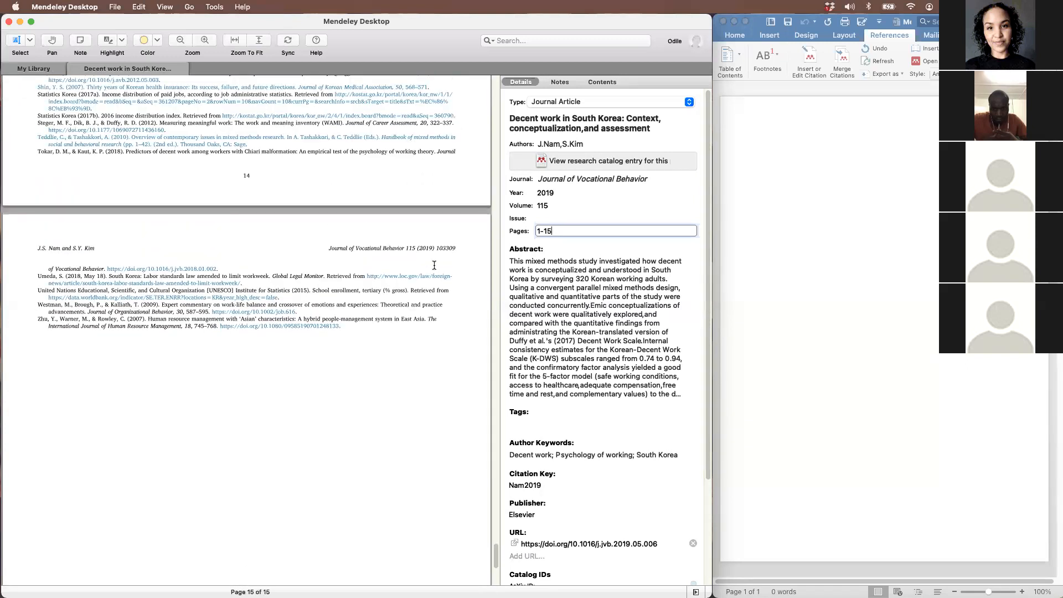
{"action": "scroll", "coordinate": [434, 265], "scroll_direction": "up", "scroll_amount": 2}
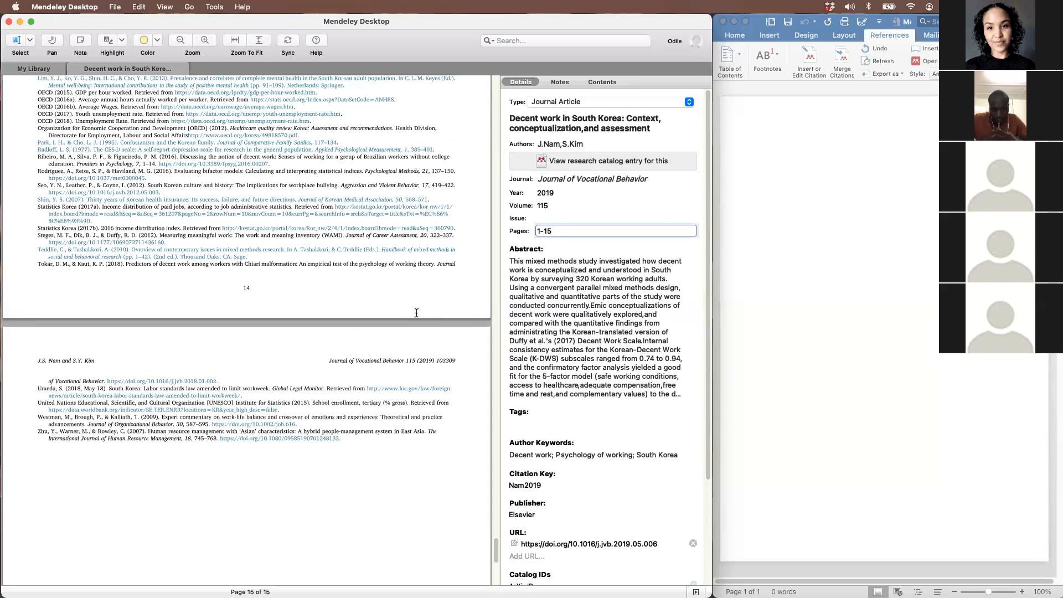
{"action": "scroll", "coordinate": [416, 313], "scroll_direction": "up", "scroll_amount": 20}
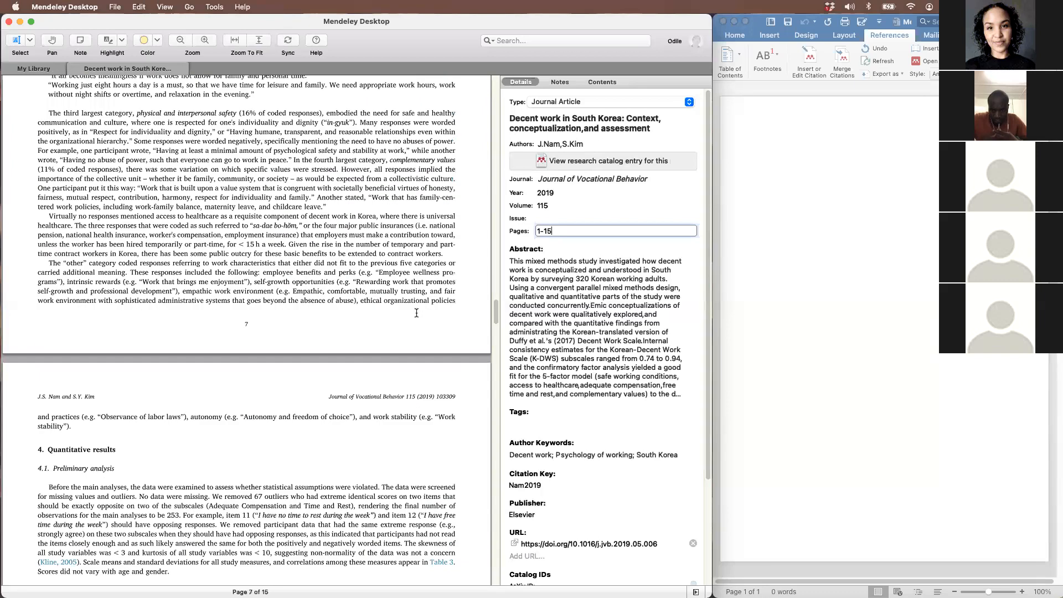
{"action": "scroll", "coordinate": [416, 313], "scroll_direction": "up", "scroll_amount": 20}
{"action": "scroll", "coordinate": [416, 313], "scroll_direction": "up", "scroll_amount": 10}
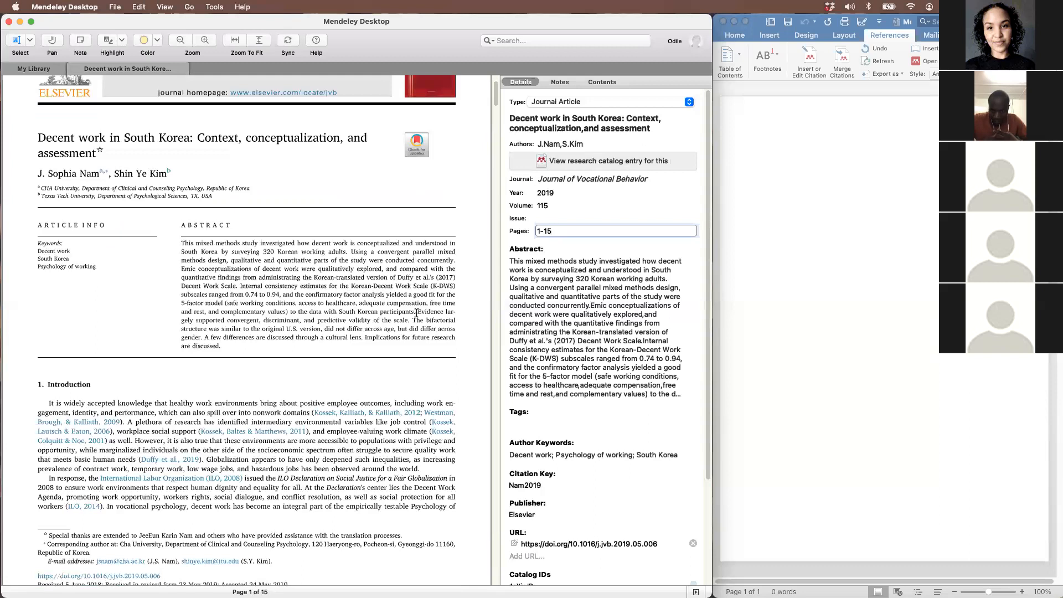
{"action": "scroll", "coordinate": [416, 313], "scroll_direction": "up", "scroll_amount": 3}
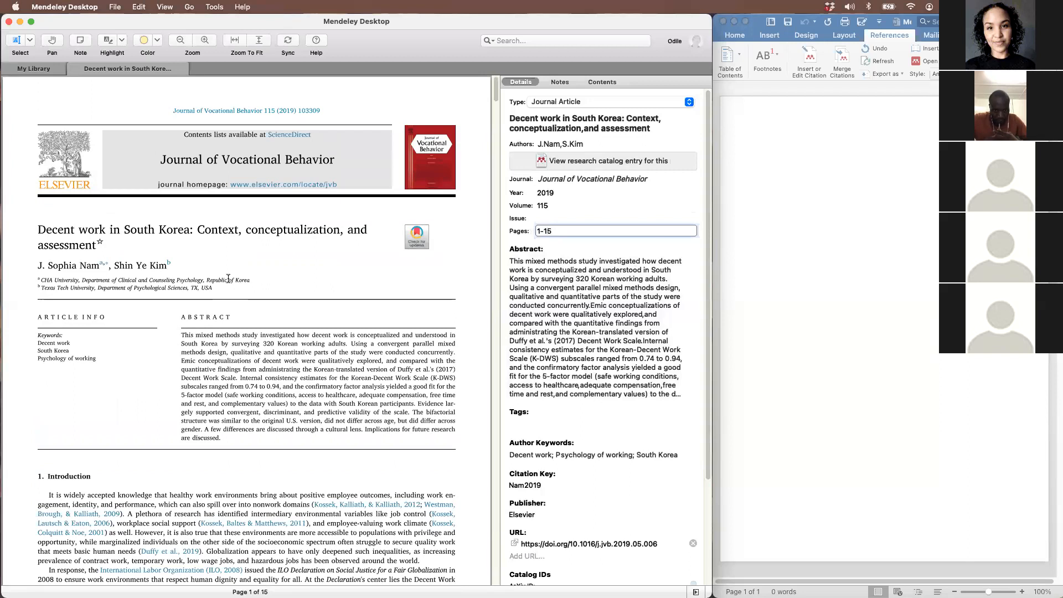
{"action": "left_click", "coordinate": [475, 300]}
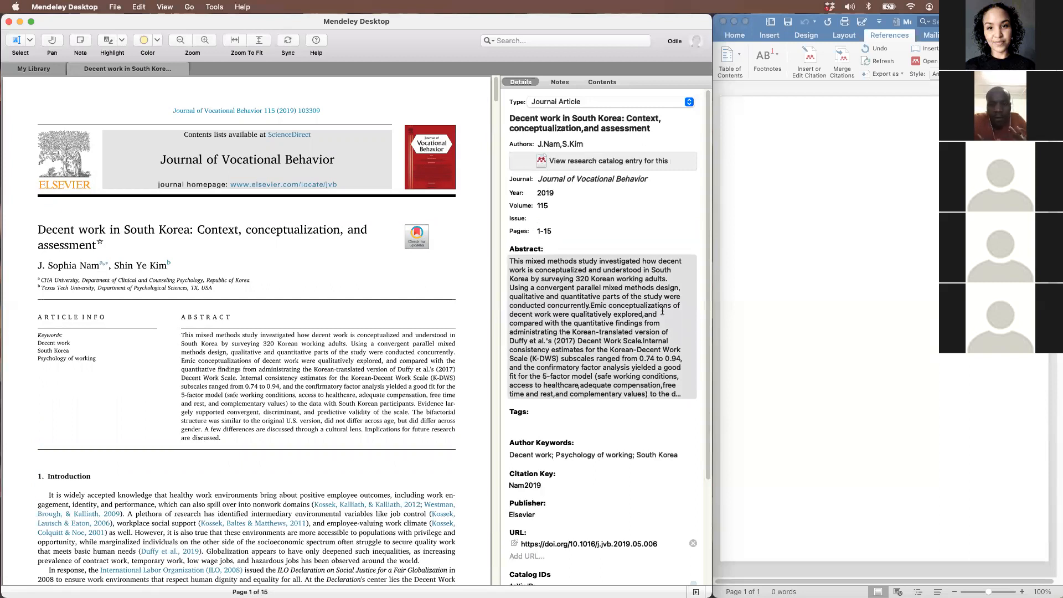
Expand the article's Abstract field and read it through to the end against the PDF's abstract
{"action": "scroll", "coordinate": [663, 311], "scroll_direction": "down", "scroll_amount": 1}
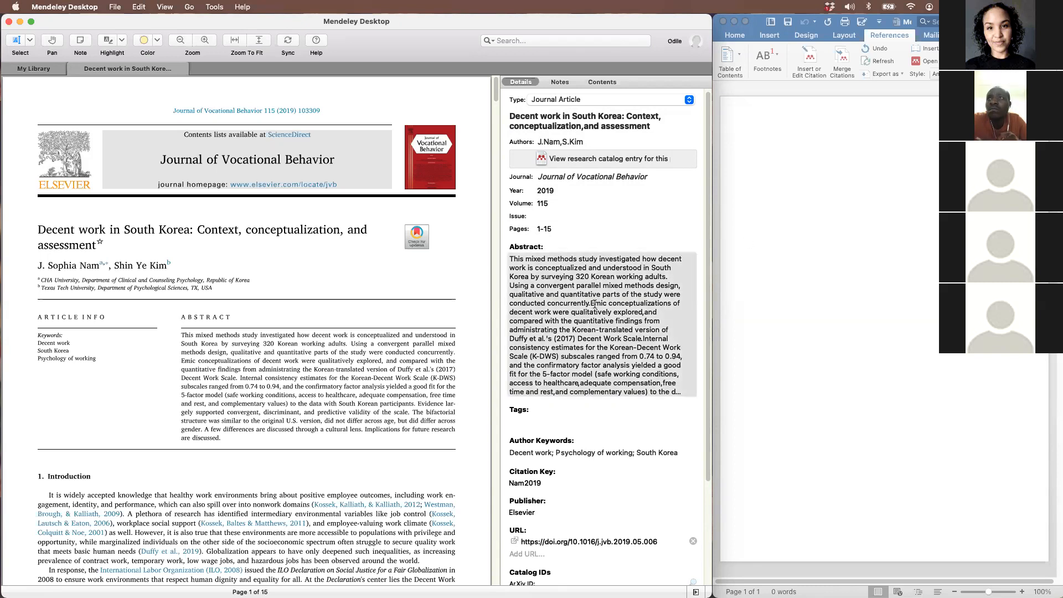
{"action": "left_click", "coordinate": [614, 333]}
{"action": "scroll", "coordinate": [616, 334], "scroll_direction": "down", "scroll_amount": 3}
{"action": "scroll", "coordinate": [615, 334], "scroll_direction": "down", "scroll_amount": 1}
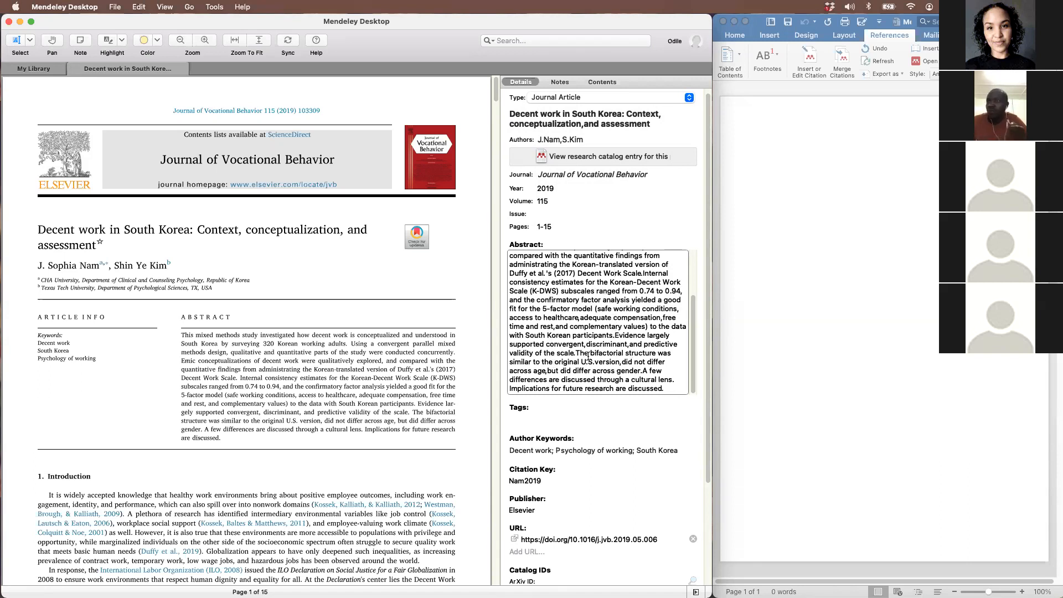
{"action": "scroll", "coordinate": [658, 387], "scroll_direction": "down", "scroll_amount": 1}
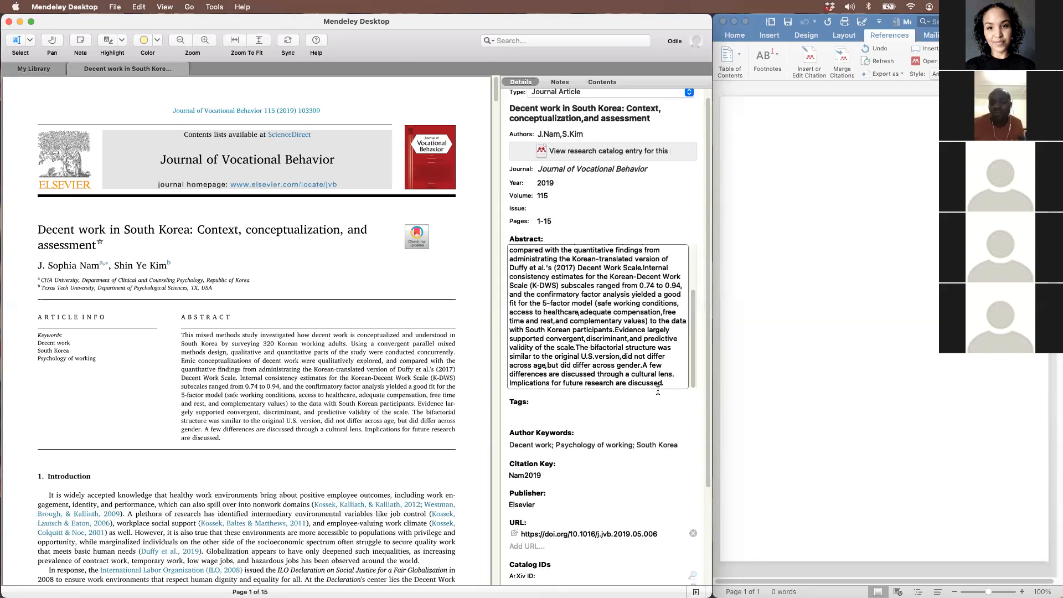
Check the article's URL and DOI fields against the DOI link in the footer of the PDF's first page
{"action": "scroll", "coordinate": [658, 391], "scroll_direction": "down", "scroll_amount": 5}
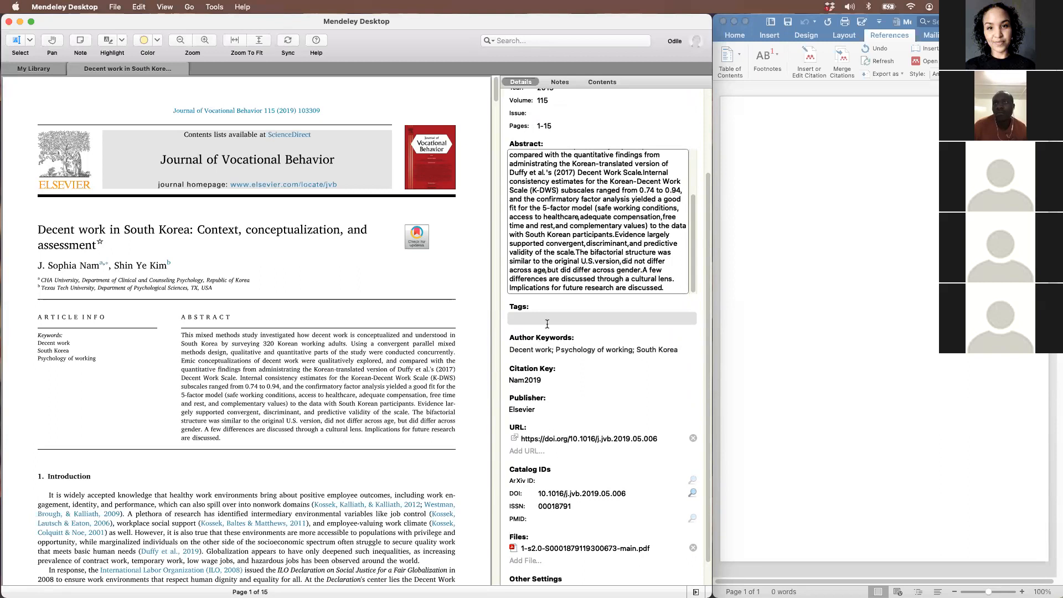
{"action": "scroll", "coordinate": [547, 323], "scroll_direction": "down", "scroll_amount": 2}
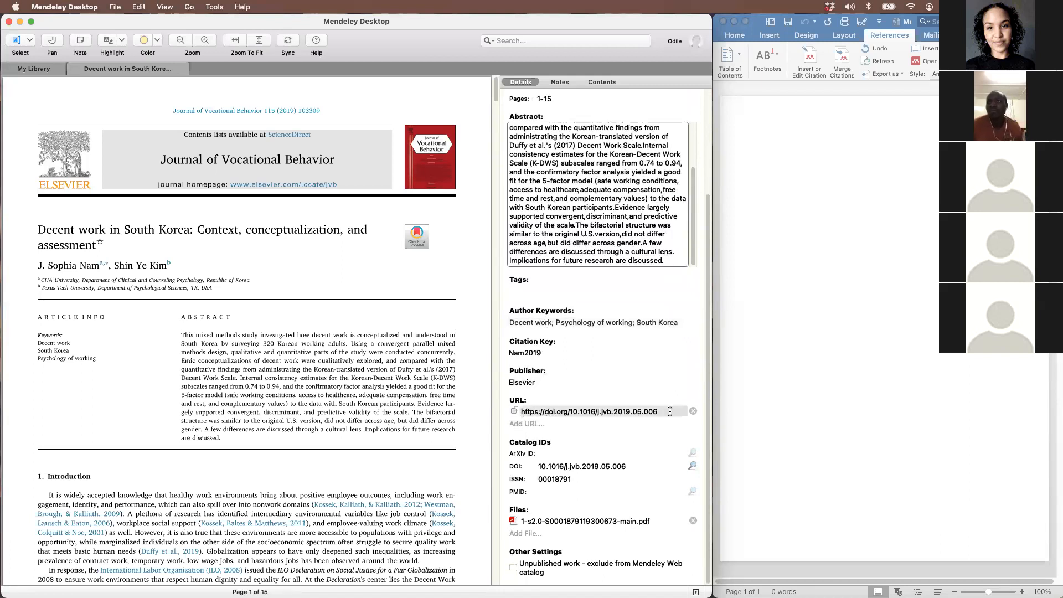
{"action": "left_click", "coordinate": [523, 412]}
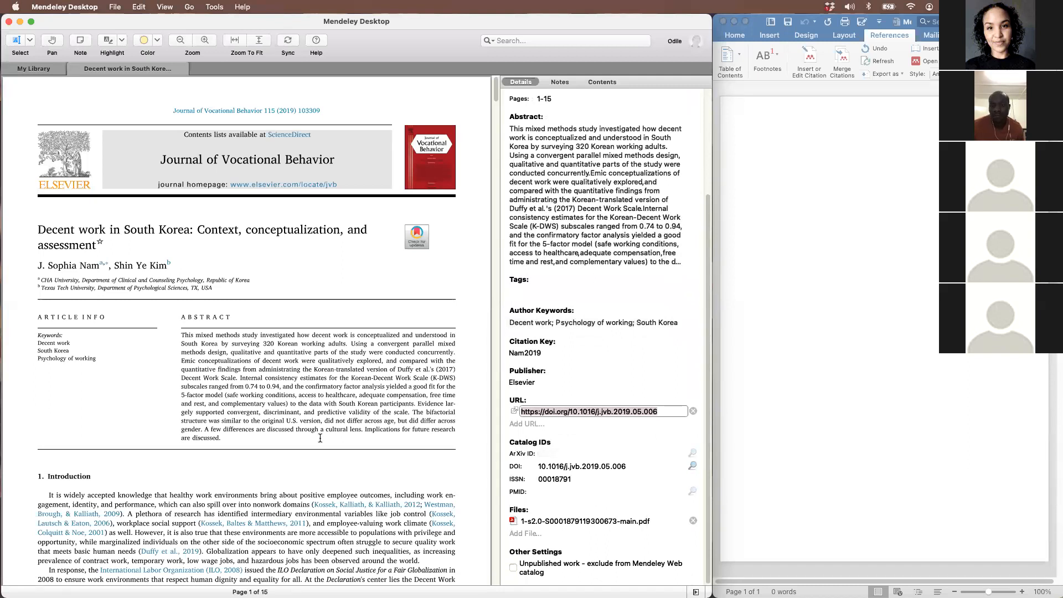
{"action": "scroll", "coordinate": [332, 439], "scroll_direction": "down", "scroll_amount": 5}
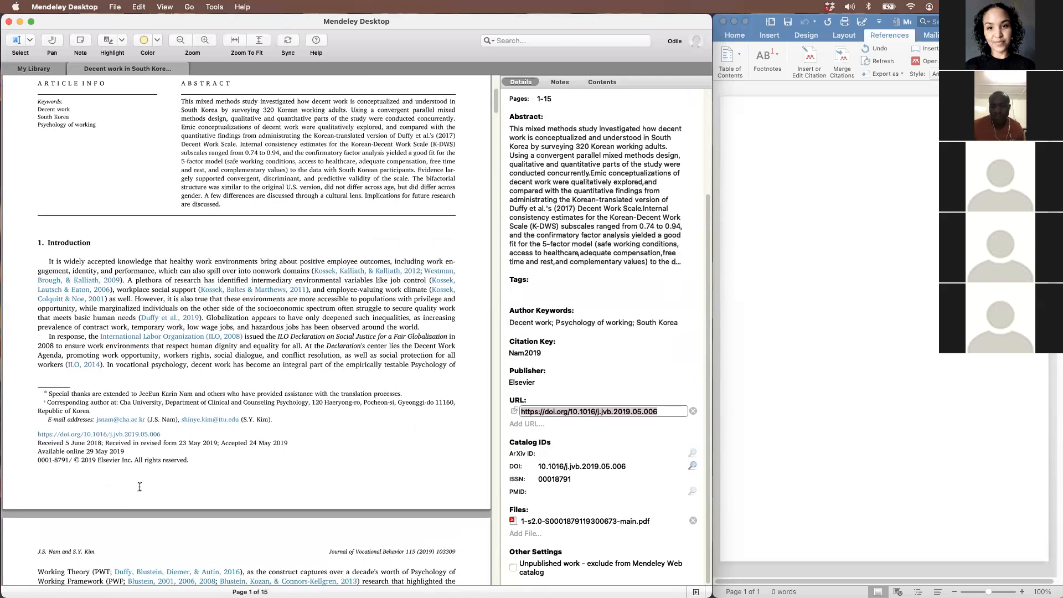
{"action": "scroll", "coordinate": [153, 487], "scroll_direction": "down", "scroll_amount": 1}
{"action": "left_click", "coordinate": [31, 408]}
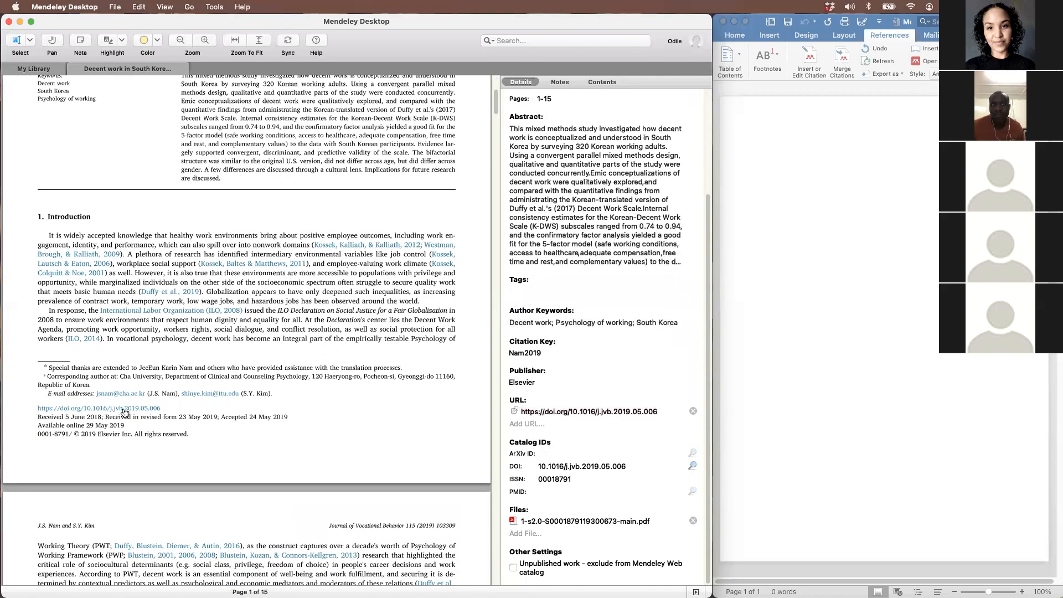
{"action": "left_click_drag", "start_coordinate": [75, 413], "coordinate": [87, 425]}
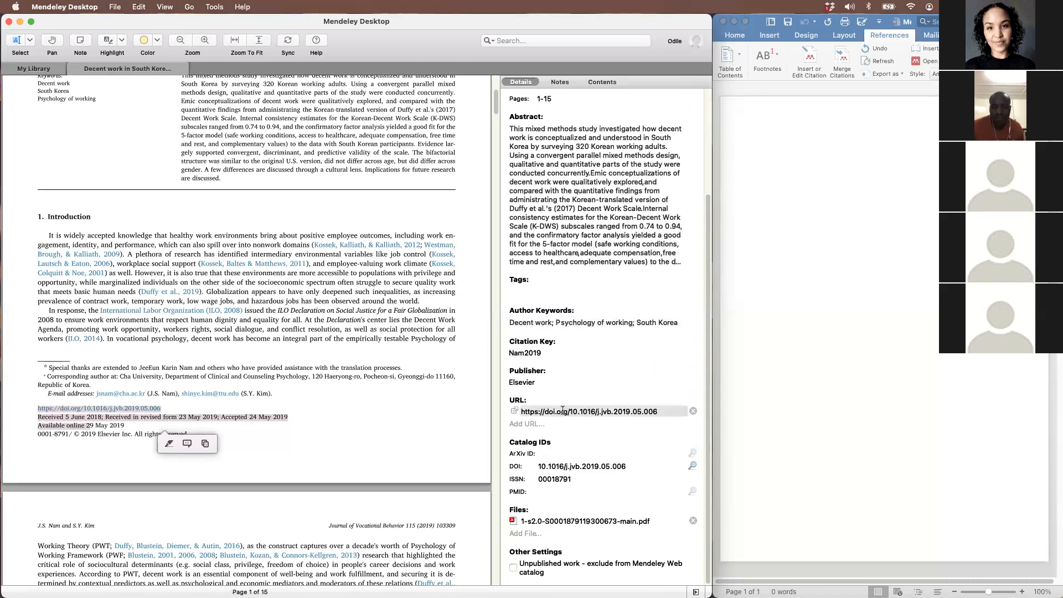
{"action": "left_click", "coordinate": [624, 465]}
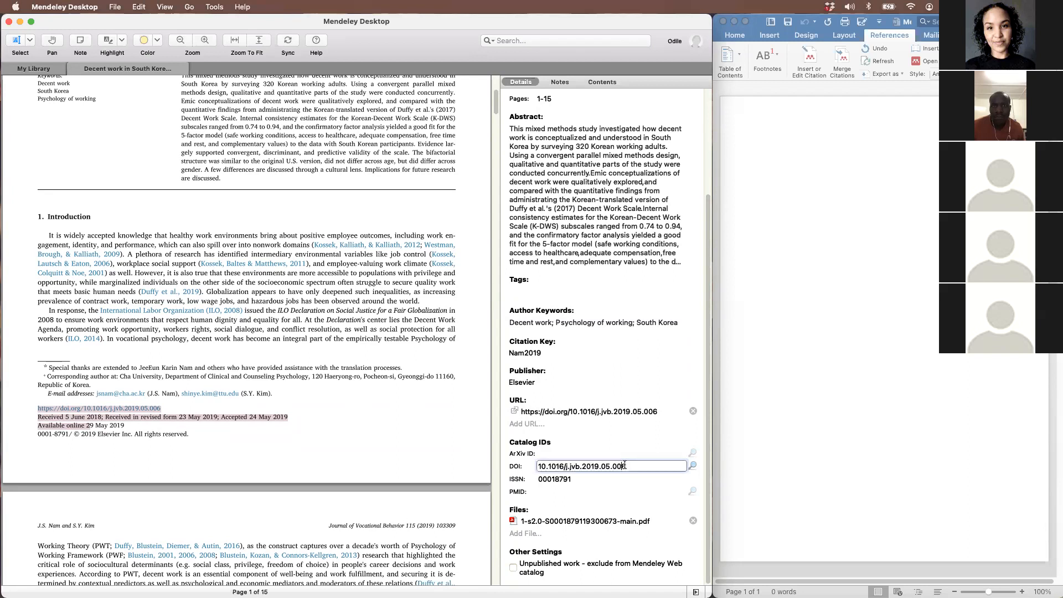
{"action": "left_click_drag", "start_coordinate": [618, 466], "coordinate": [538, 466]}
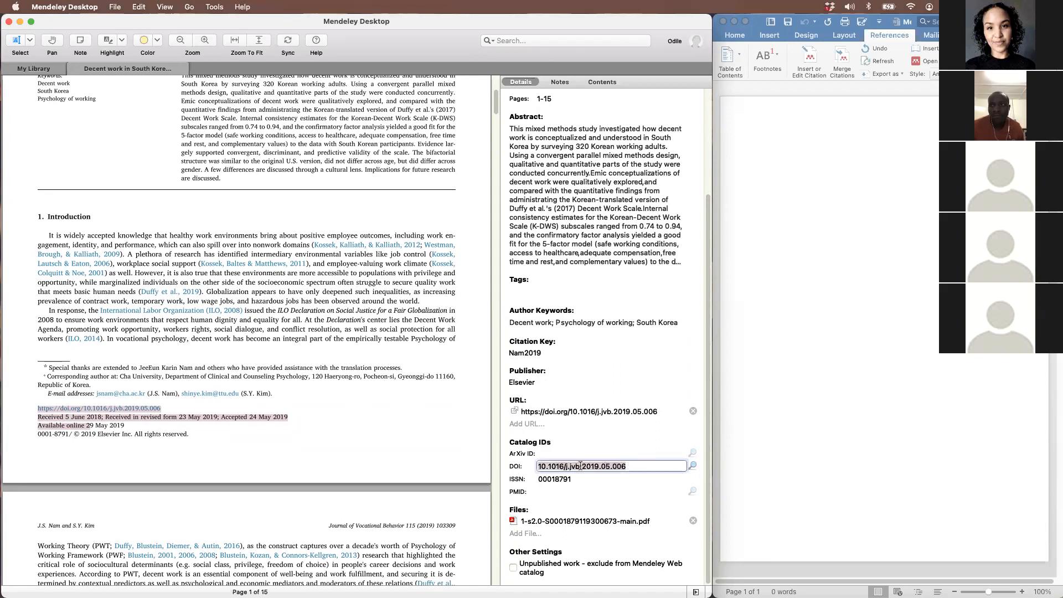
{"action": "left_click", "coordinate": [610, 411]}
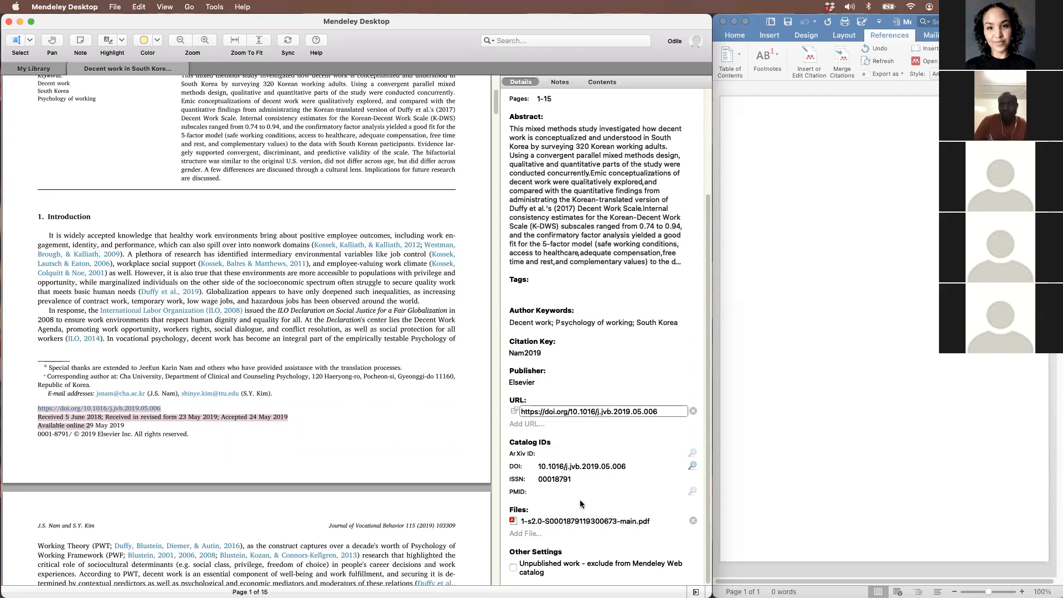
Review the article's full reference details beside the PDF and again in the library
{"action": "scroll", "coordinate": [588, 517], "scroll_direction": "up", "scroll_amount": 5}
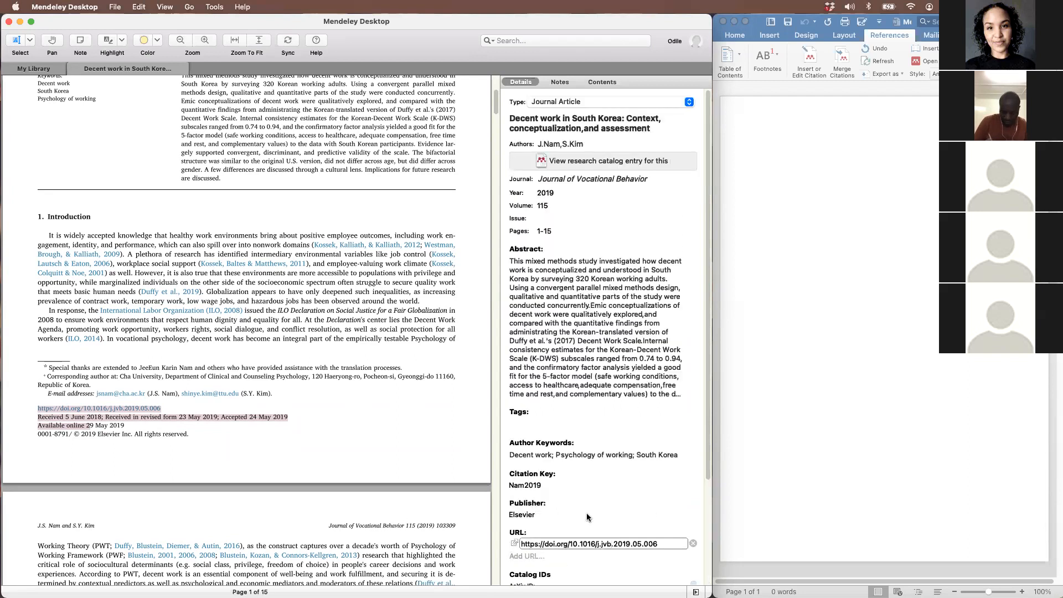
{"action": "scroll", "coordinate": [587, 517], "scroll_direction": "down", "scroll_amount": 5}
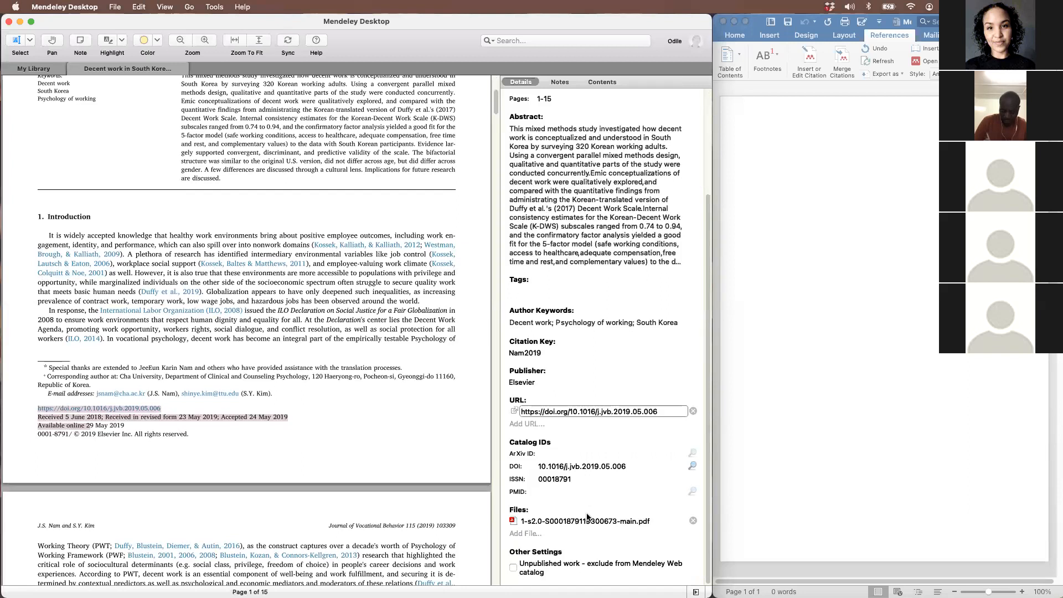
{"action": "scroll", "coordinate": [587, 517], "scroll_direction": "up", "scroll_amount": 5}
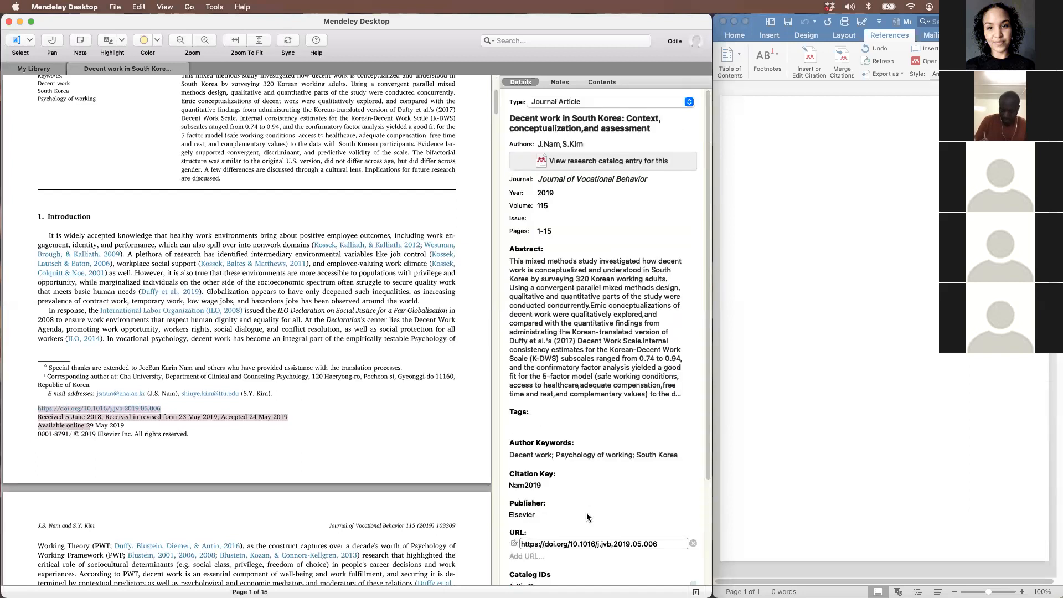
{"action": "left_click", "coordinate": [44, 71]}
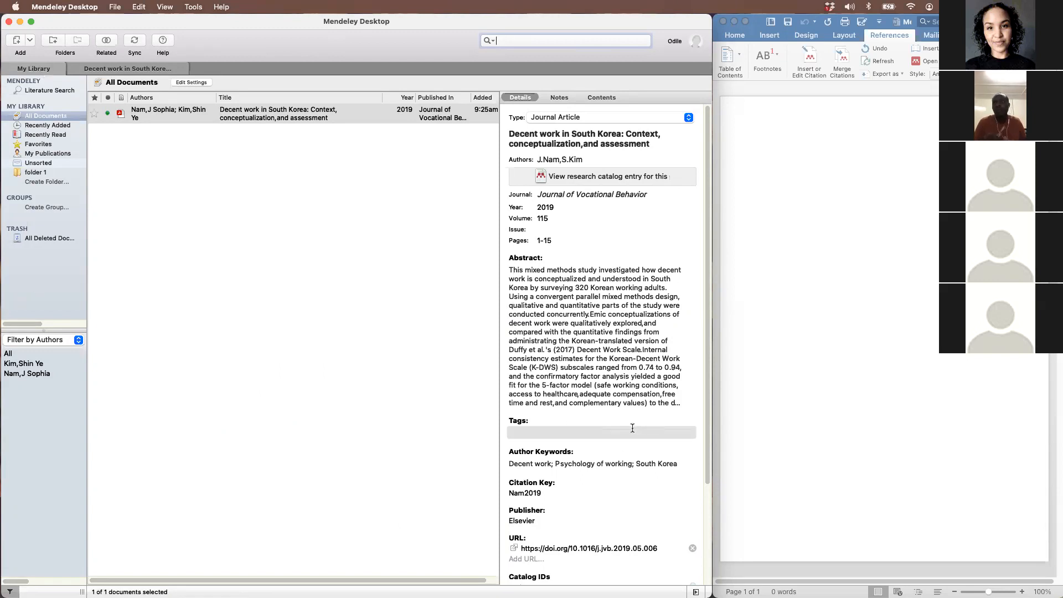
{"action": "scroll", "coordinate": [632, 428], "scroll_direction": "down", "scroll_amount": 3}
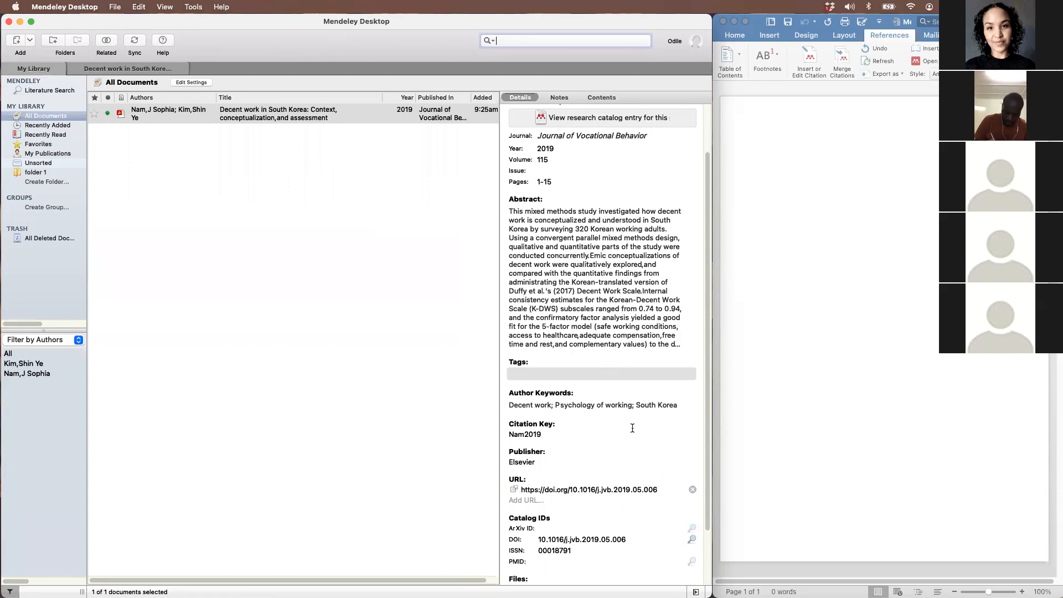
{"action": "scroll", "coordinate": [632, 428], "scroll_direction": "up", "scroll_amount": 3}
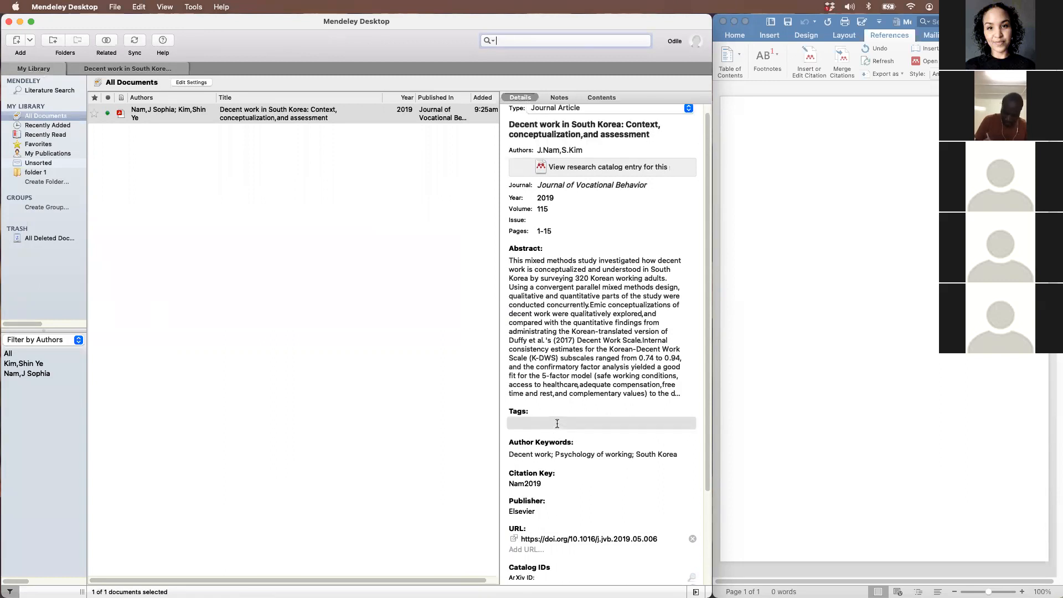
{"action": "scroll", "coordinate": [556, 425], "scroll_direction": "down", "scroll_amount": 3}
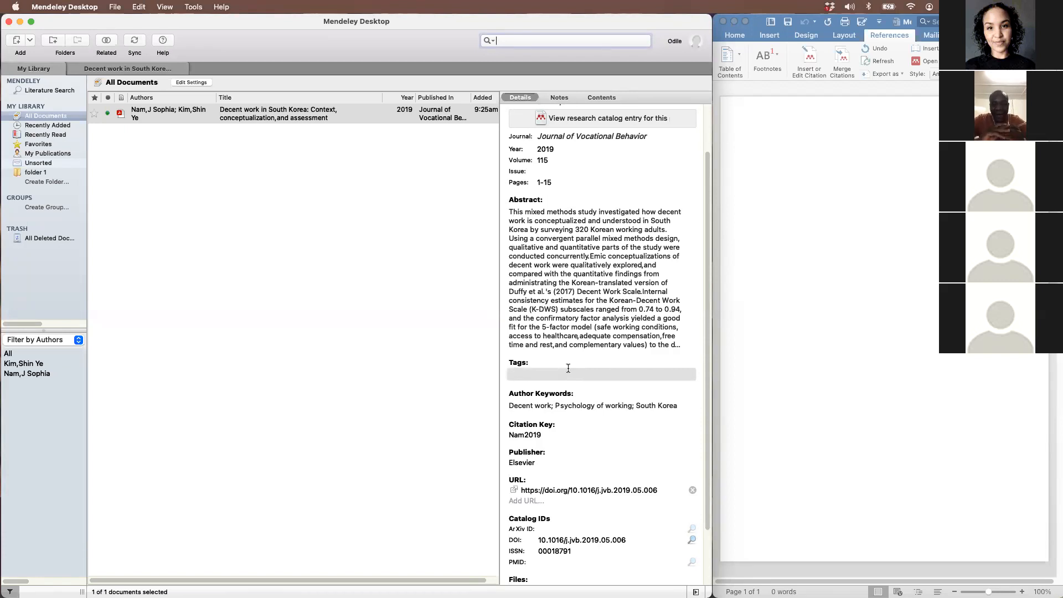
{"action": "scroll", "coordinate": [571, 353], "scroll_direction": "up", "scroll_amount": 3}
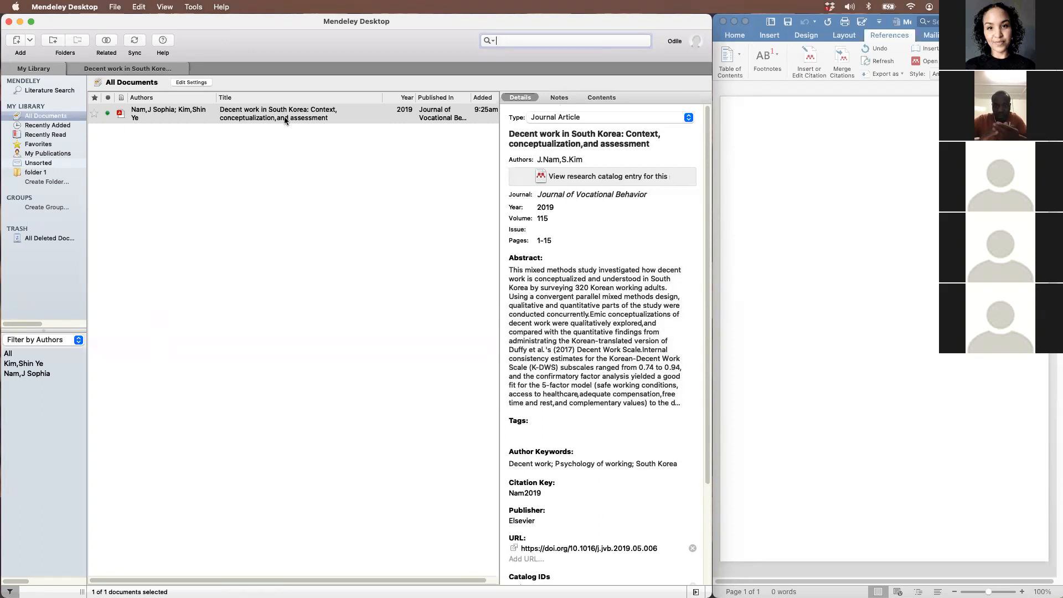
Go back to the open article PDF and look through its text on page 2
{"action": "left_click", "coordinate": [128, 66]}
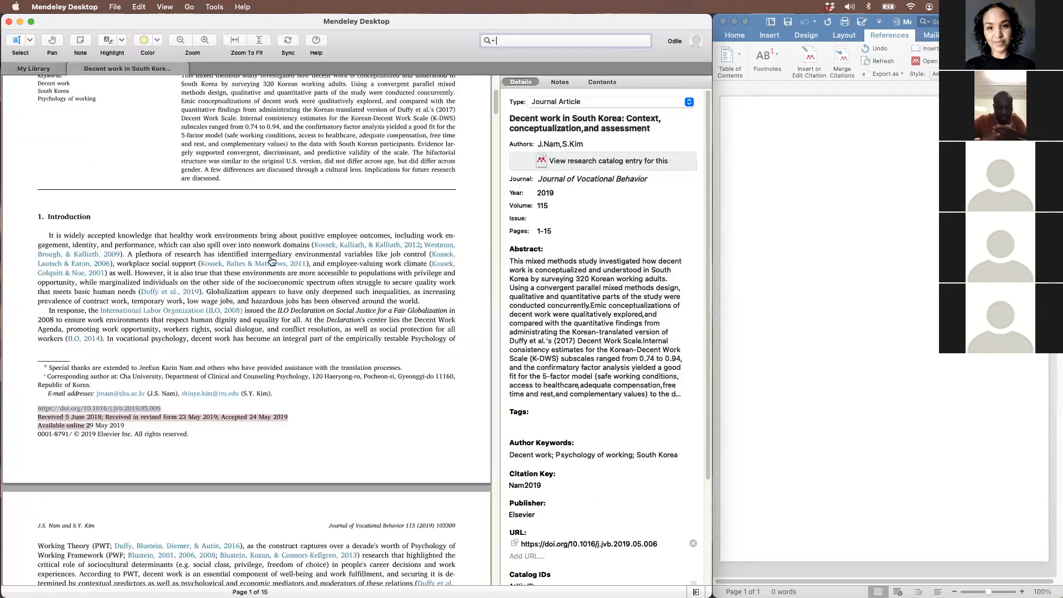
{"action": "scroll", "coordinate": [323, 382], "scroll_direction": "down", "scroll_amount": 3}
{"action": "scroll", "coordinate": [324, 383], "scroll_direction": "down", "scroll_amount": 7}
{"action": "scroll", "coordinate": [323, 382], "scroll_direction": "down", "scroll_amount": 4}
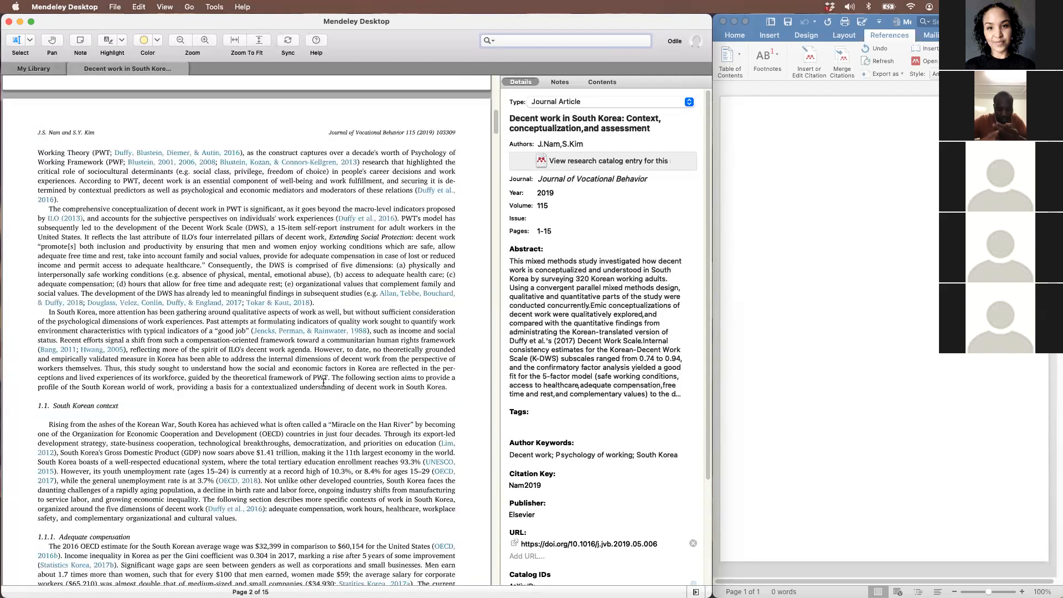
{"action": "scroll", "coordinate": [323, 383], "scroll_direction": "down", "scroll_amount": 3}
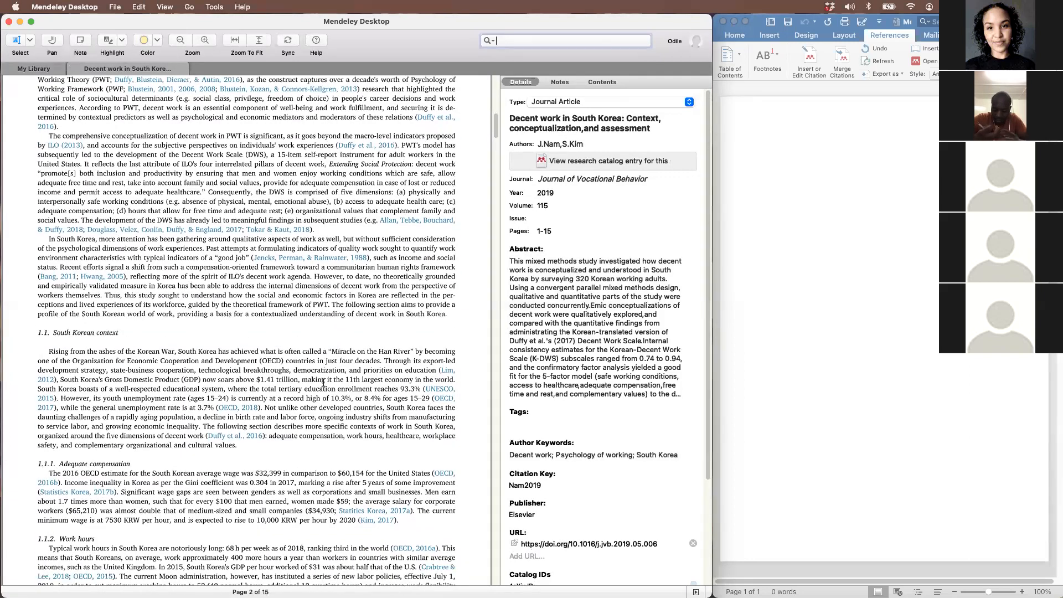
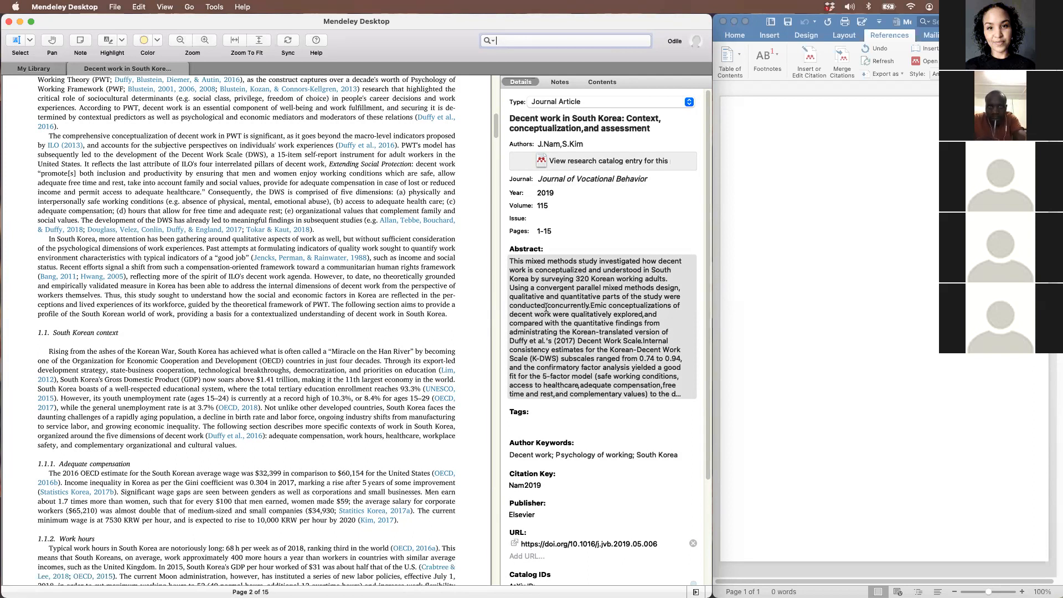
Return to the library and add 5daa24c1-en-fr.pdf from the workshop folder in Finder, then minimize the Finder window
{"action": "left_click", "coordinate": [48, 72]}
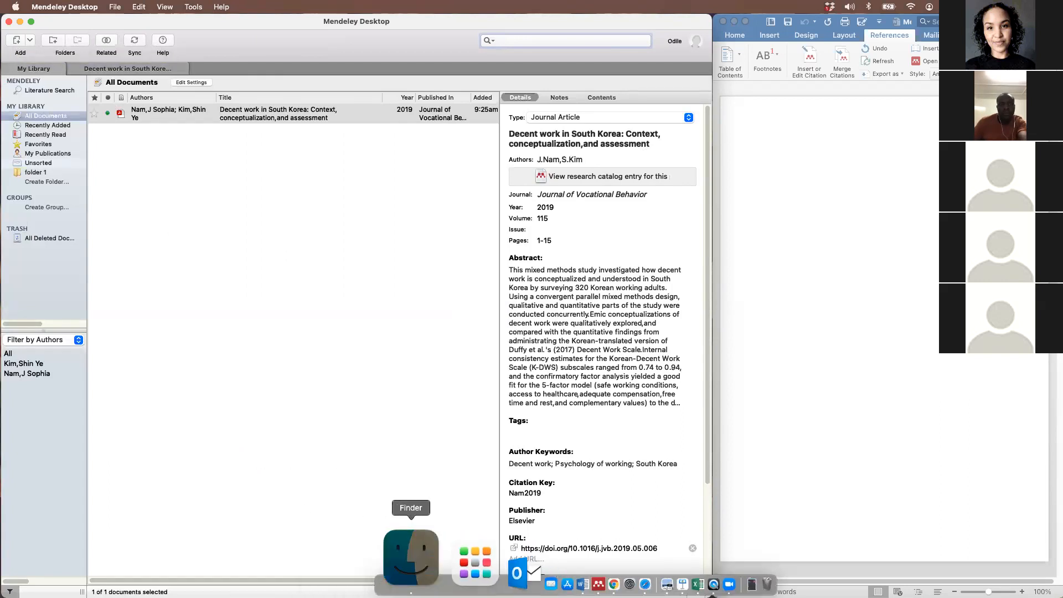
{"action": "left_click", "coordinate": [411, 557]}
{"action": "left_click_drag", "start_coordinate": [856, 126], "coordinate": [1062, 127]}
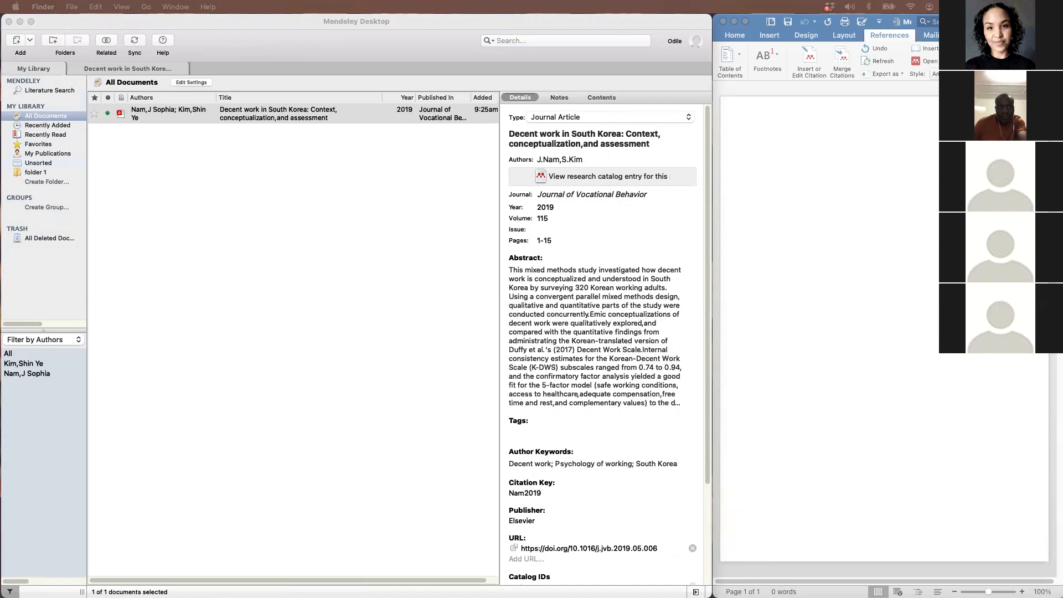
{"action": "left_click_drag", "start_coordinate": [1062, 177], "coordinate": [622, 147]}
{"action": "left_click", "coordinate": [696, 213]}
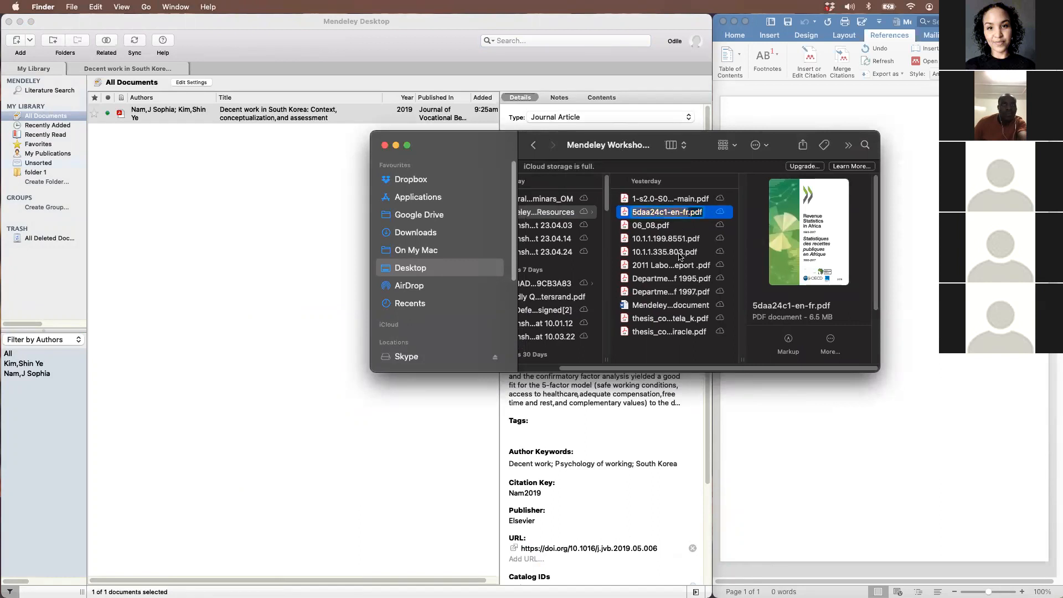
{"action": "key", "text": "Down"}
{"action": "left_click_drag", "start_coordinate": [675, 212], "coordinate": [291, 228]}
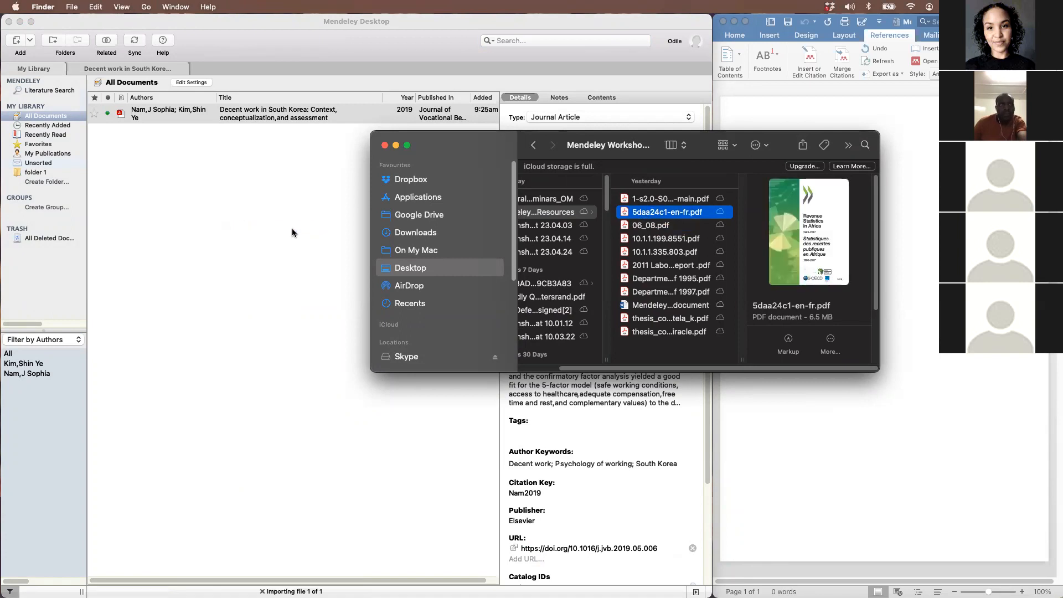
{"action": "left_click", "coordinate": [395, 145]}
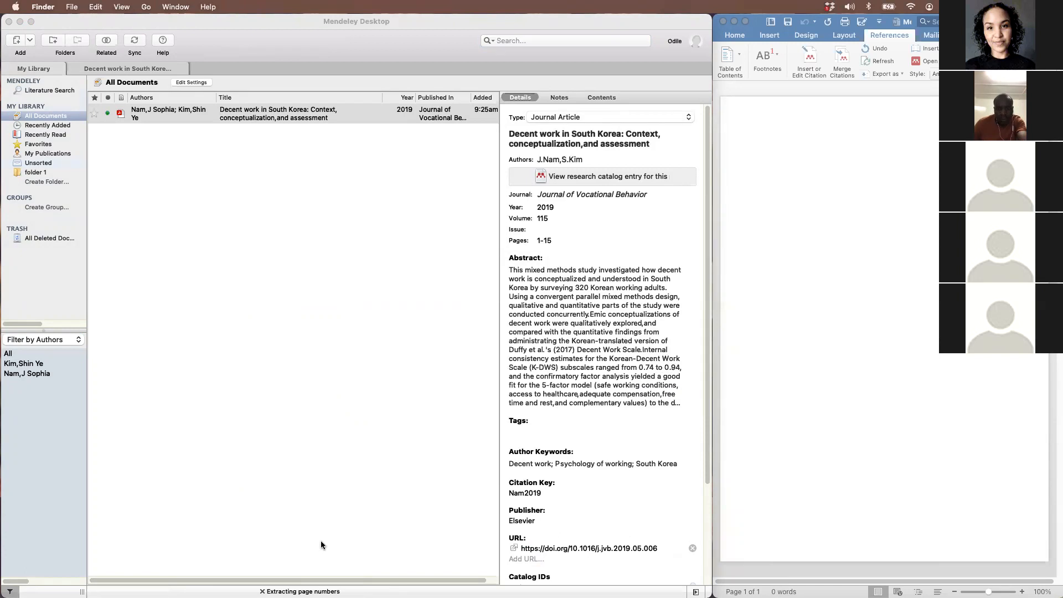
Open the Revenue Statistics in Africa PDF from the library and view its whole cover page
{"action": "left_click", "coordinate": [407, 430]}
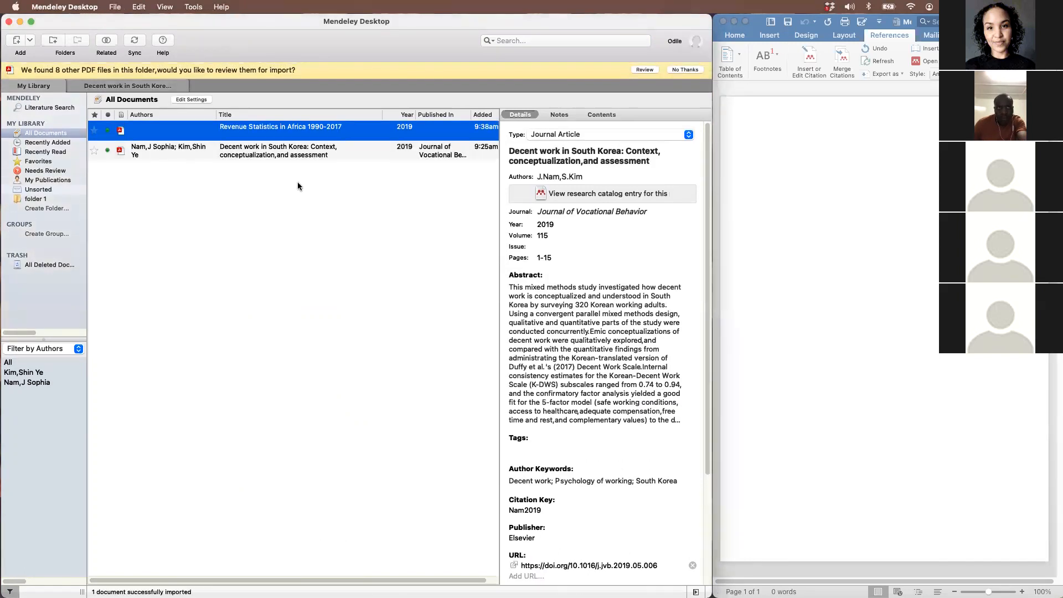
{"action": "double_click", "coordinate": [272, 131]}
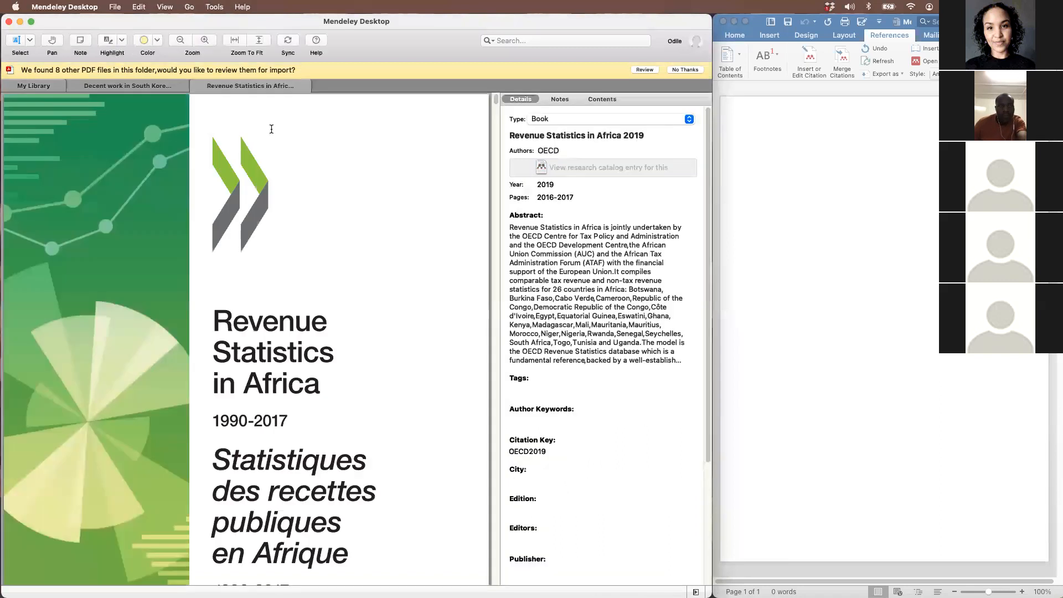
{"action": "scroll", "coordinate": [404, 308], "scroll_direction": "down", "scroll_amount": 3}
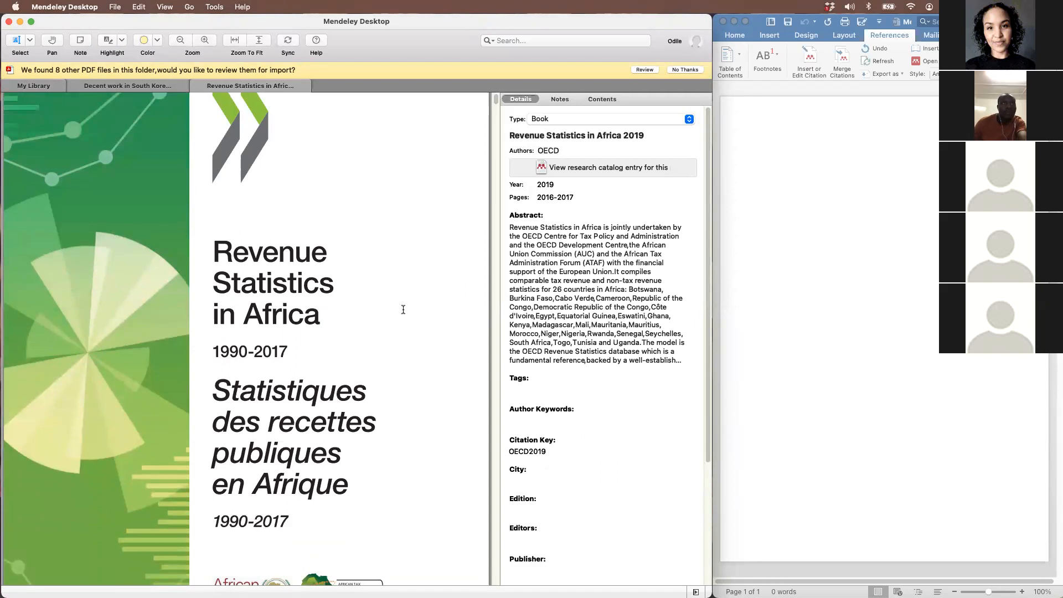
{"action": "scroll", "coordinate": [403, 310], "scroll_direction": "down", "scroll_amount": 3}
{"action": "scroll", "coordinate": [403, 309], "scroll_direction": "down", "scroll_amount": 4}
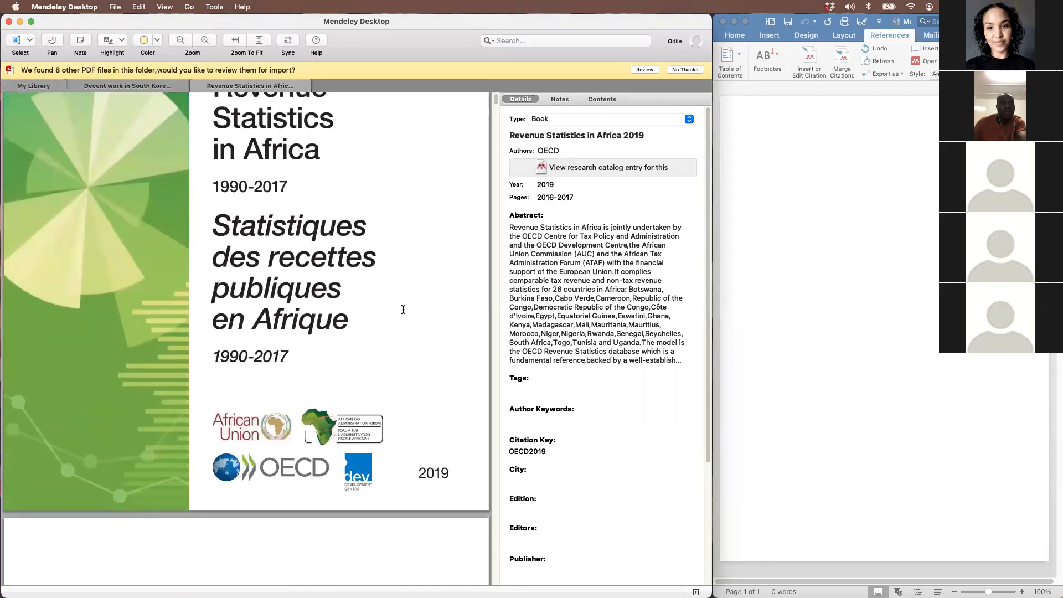
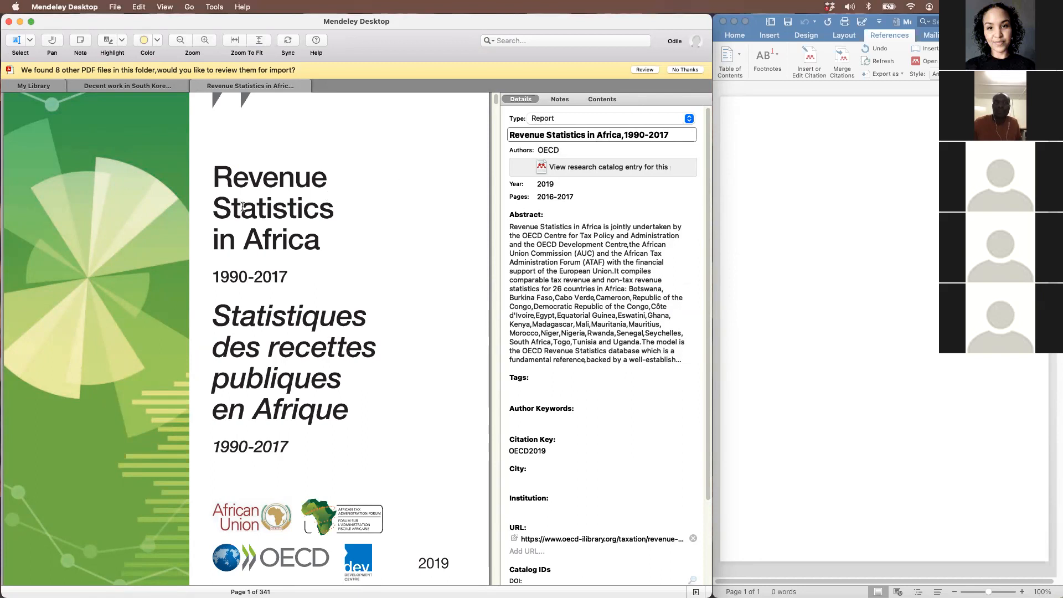
Find the recommended English citation on page 4 of the report PDF and select its text
{"action": "scroll", "coordinate": [391, 222], "scroll_direction": "up", "scroll_amount": 3}
{"action": "scroll", "coordinate": [397, 257], "scroll_direction": "down", "scroll_amount": 5}
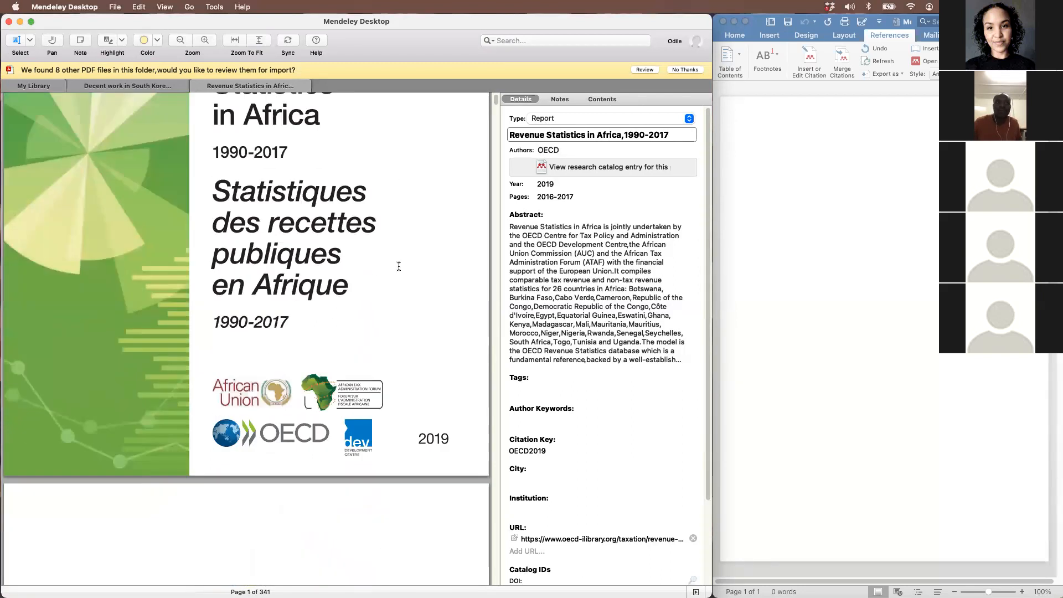
{"action": "scroll", "coordinate": [399, 266], "scroll_direction": "down", "scroll_amount": 15}
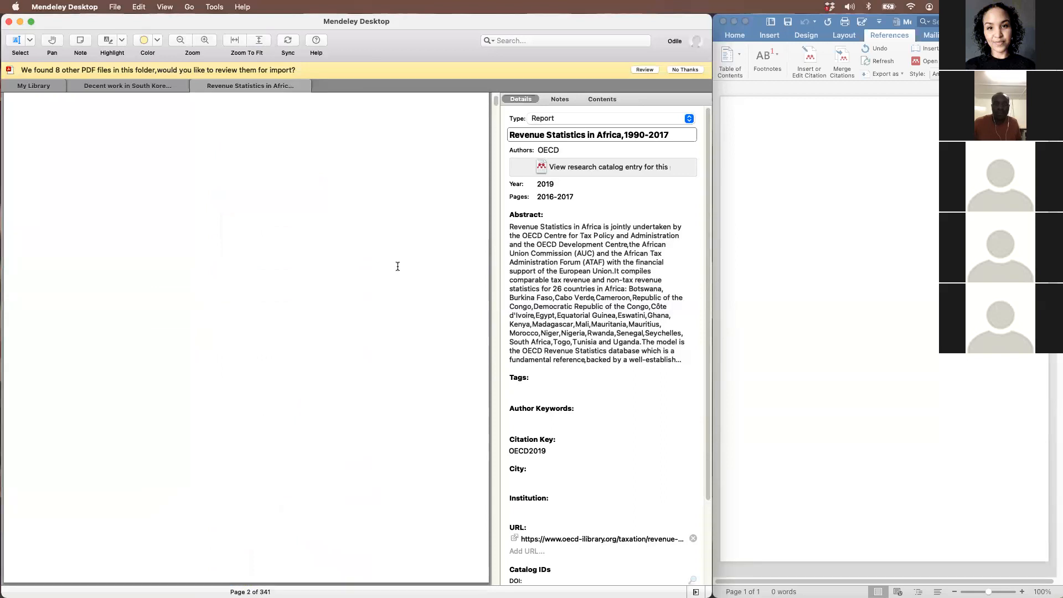
{"action": "scroll", "coordinate": [398, 266], "scroll_direction": "down", "scroll_amount": 15}
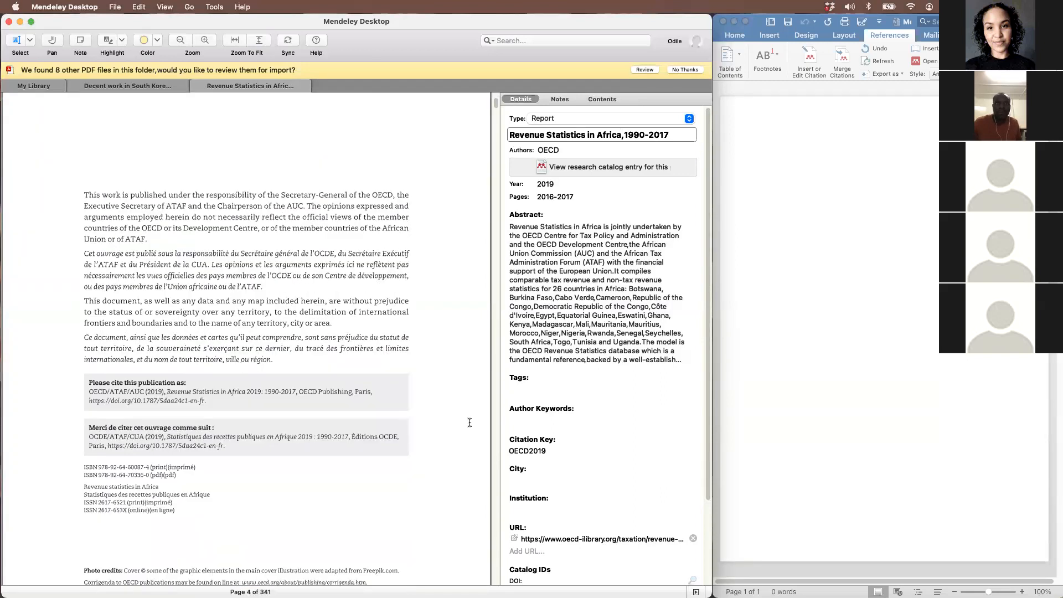
{"action": "scroll", "coordinate": [387, 387], "scroll_direction": "down", "scroll_amount": 3}
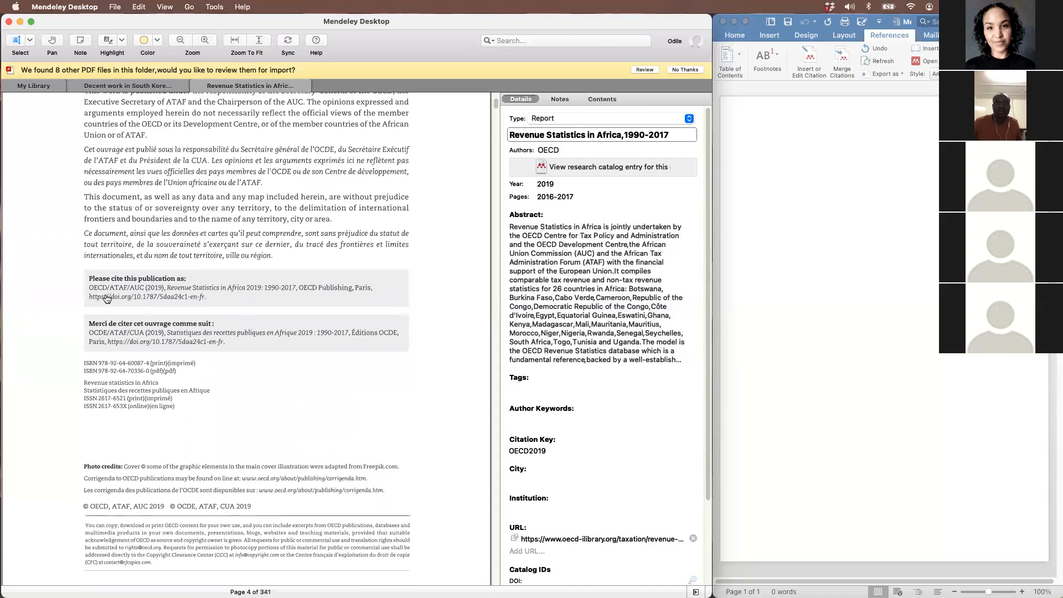
{"action": "left_click_drag", "start_coordinate": [91, 286], "coordinate": [373, 286]}
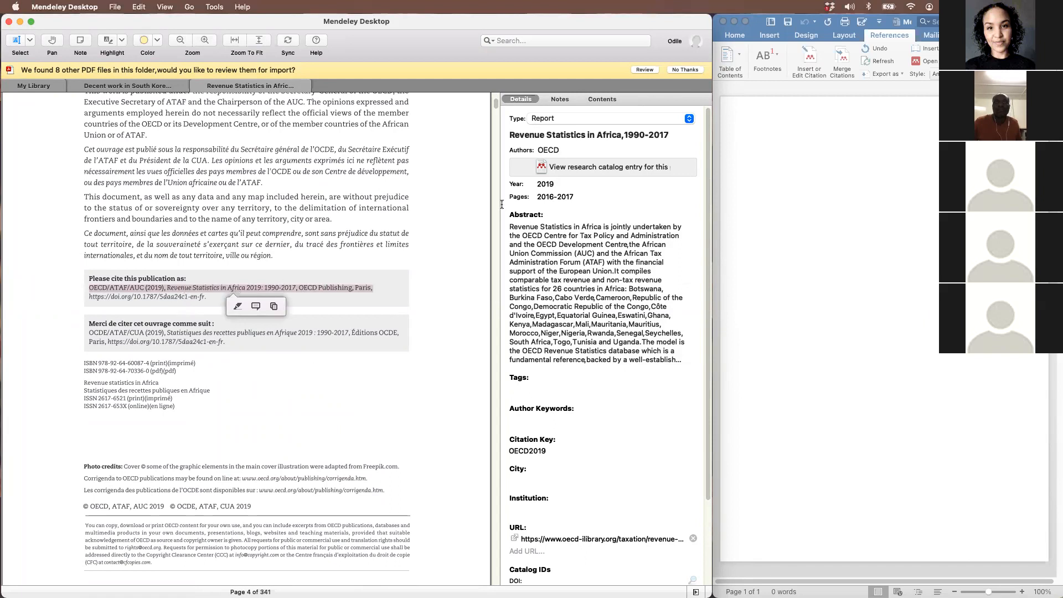
Change the report's title to "Revenue Statistics in Africa 2019: 1990-2017", matching the recommended citation
{"action": "left_click", "coordinate": [625, 136]}
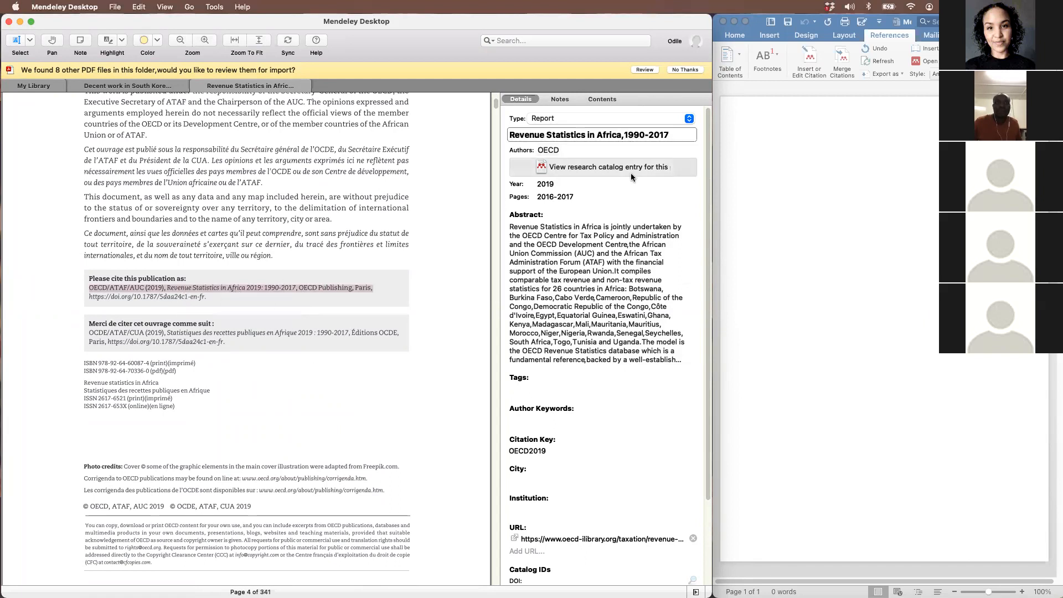
{"action": "type", "text": "2019"}
{"action": "key", "text": "BackSpace"}
{"action": "key", "text": "BackSpace"}
{"action": "key", "text": "BackSpace"}
{"action": "key", "text": "BackSpace"}
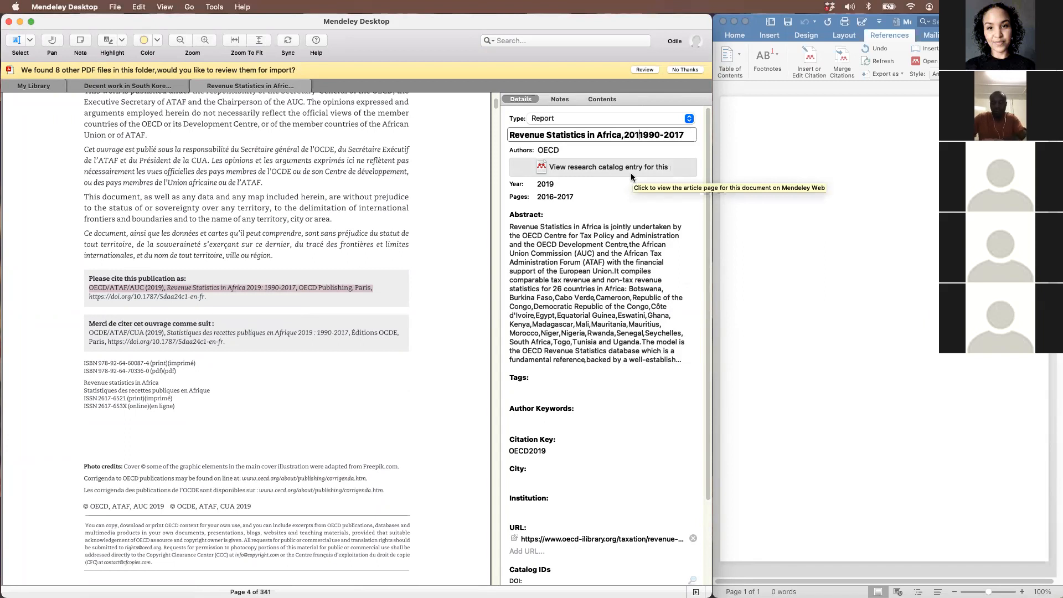
{"action": "key", "text": "BackSpace"}
{"action": "type", "text": "2019:"}
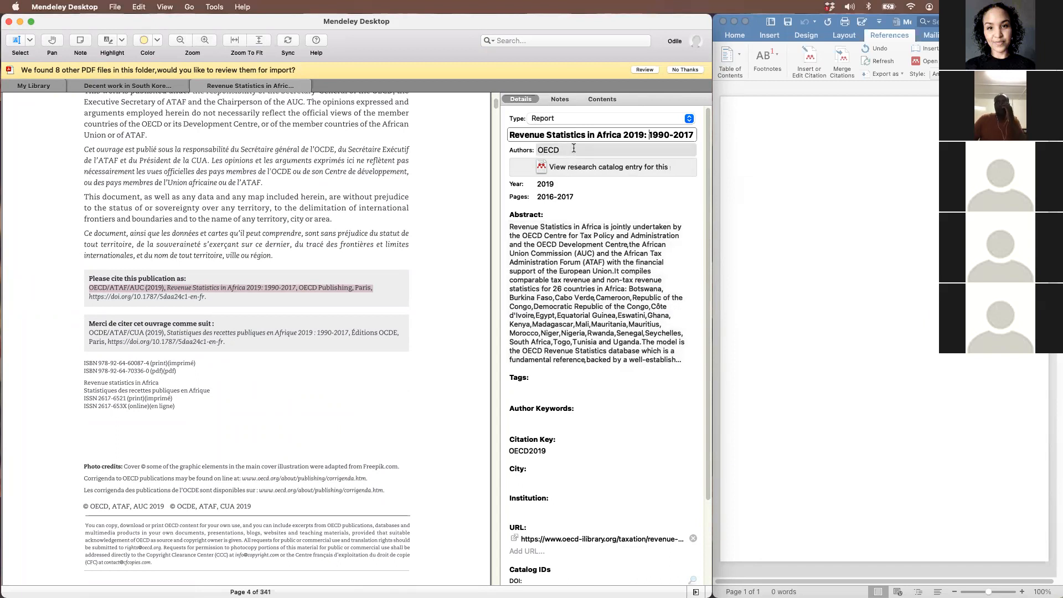
Compare the Authors field with the citation on page 4, then replace the author with World Bank as an institution
{"action": "key", "text": "Tab"}
{"action": "scroll", "coordinate": [402, 195], "scroll_direction": "up", "scroll_amount": 1}
{"action": "scroll", "coordinate": [402, 195], "scroll_direction": "up", "scroll_amount": 10}
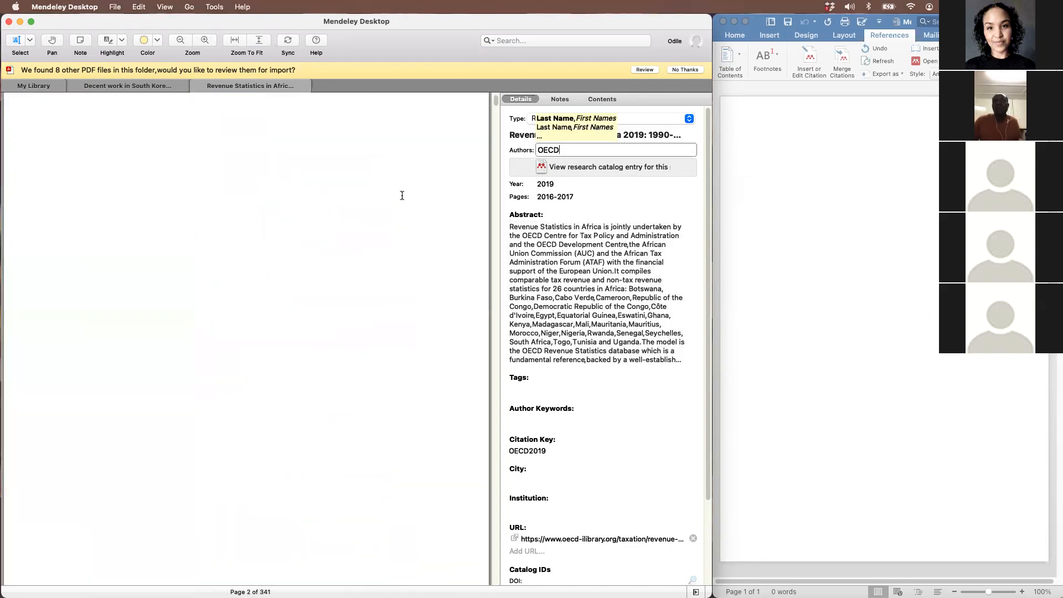
{"action": "scroll", "coordinate": [402, 195], "scroll_direction": "down", "scroll_amount": 10}
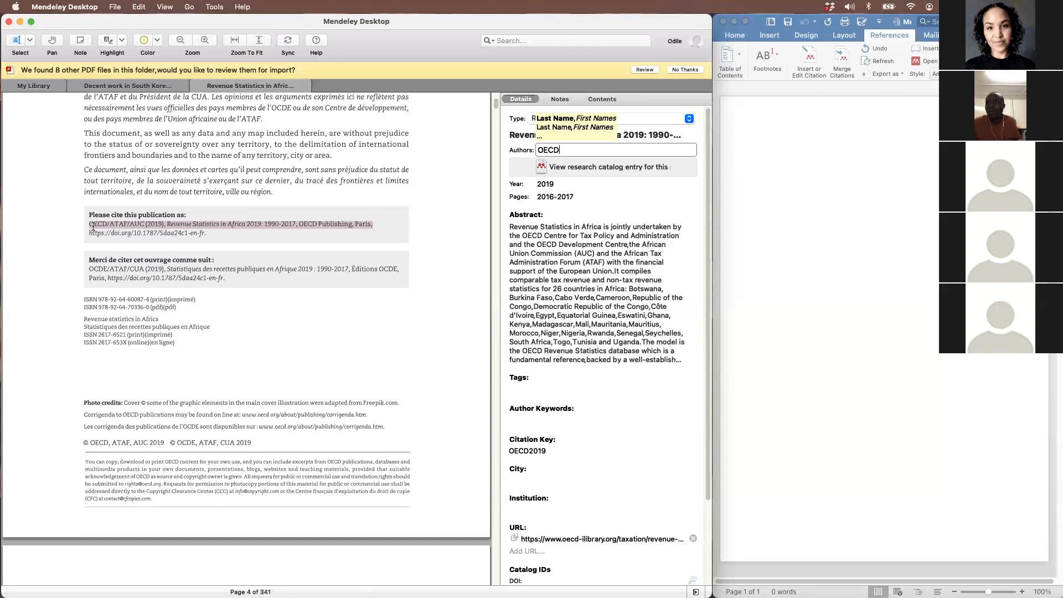
{"action": "scroll", "coordinate": [488, 181], "scroll_direction": "up", "scroll_amount": 2}
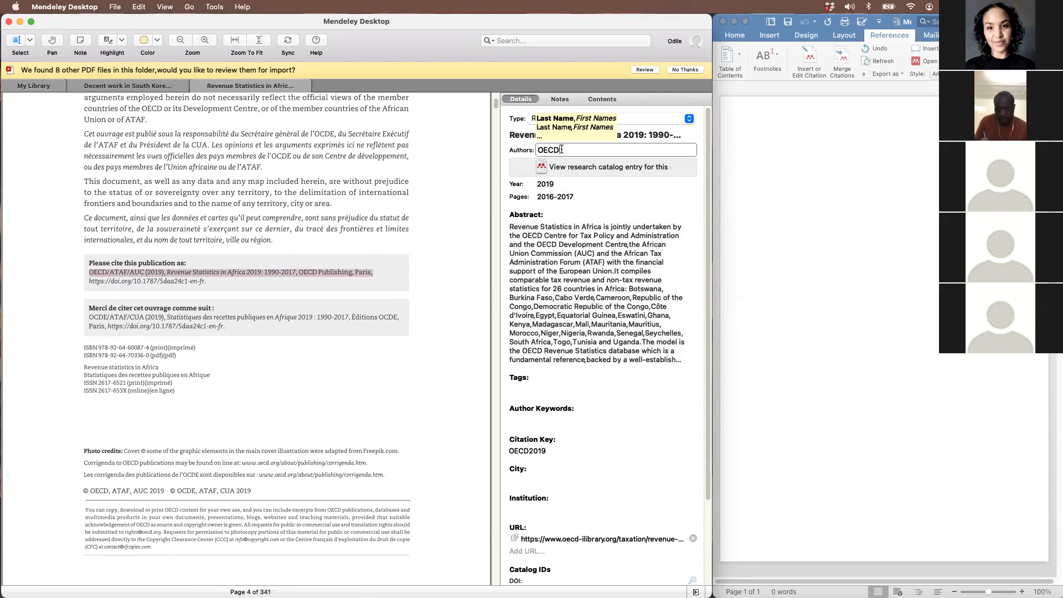
{"action": "left_click_drag", "start_coordinate": [561, 150], "coordinate": [535, 153]}
{"action": "type", "text": "W"}
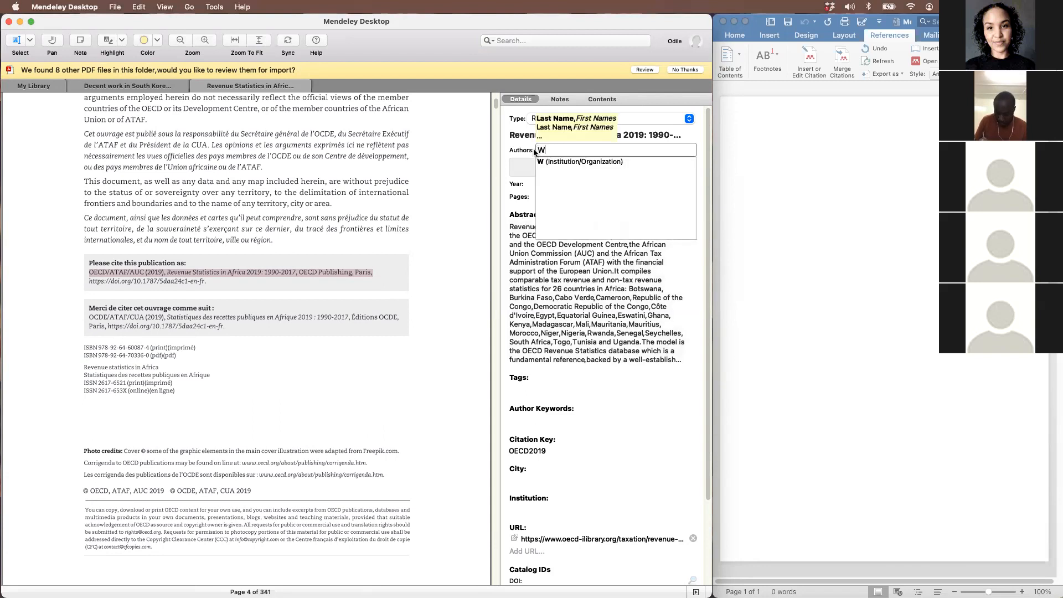
{"action": "type", "text": "orld Bank"}
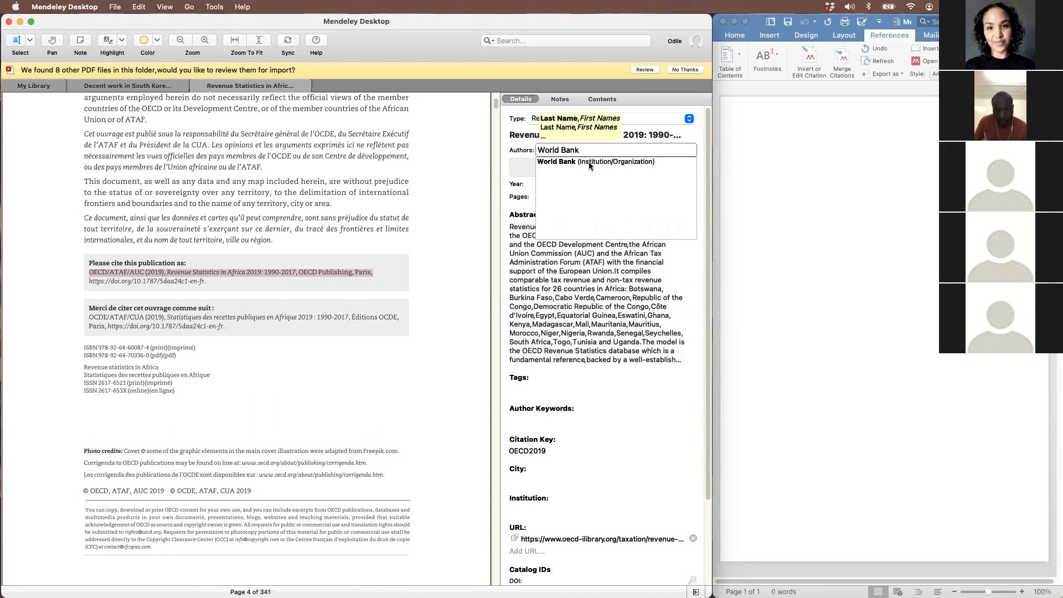
{"action": "left_click", "coordinate": [616, 162]}
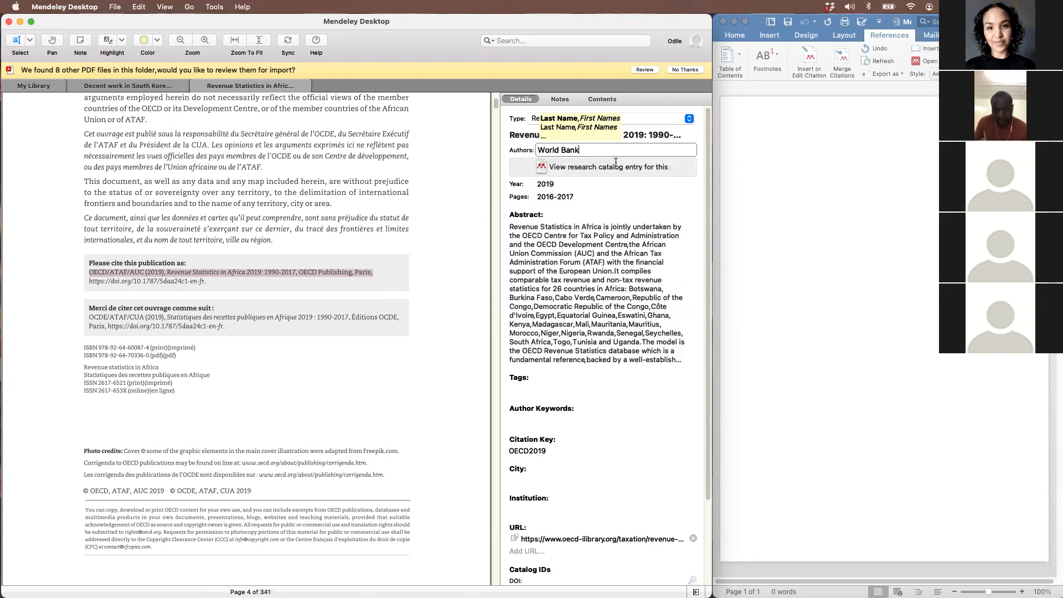
Re-enter the author in last name, first name form as "World, Bank"
{"action": "key", "text": "BackSpace"}
{"action": "key", "text": "BackSpace"}
{"action": "key", "text": "BackSpace"}
{"action": "key", "text": "BackSpace"}
{"action": "key", "text": "BackSpace"}
{"action": "type", "text": ", Bank"}
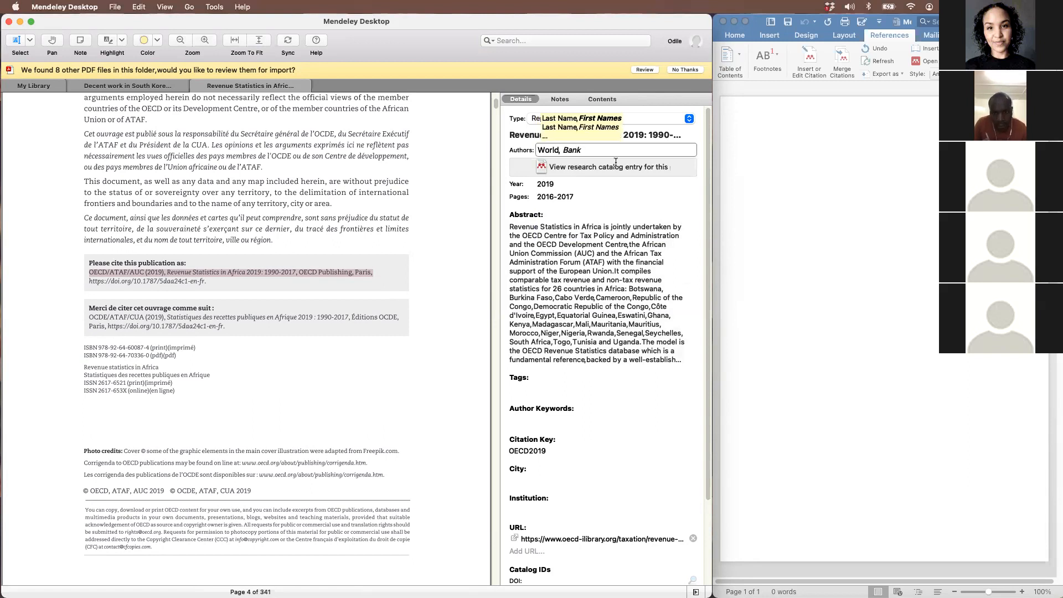
{"action": "key", "text": "Tab"}
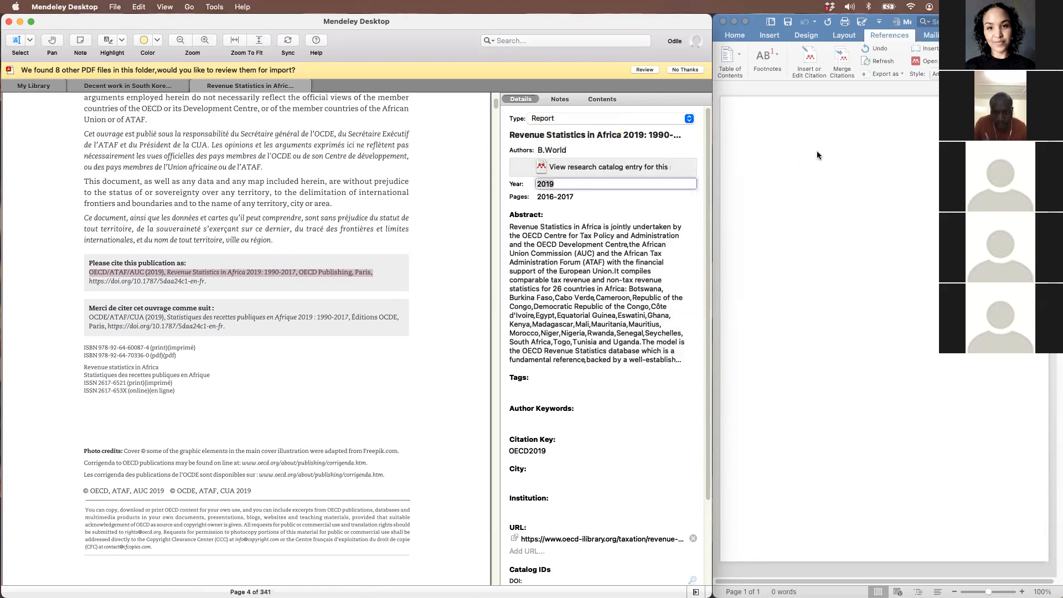
Filter the library by the author World, Bank and go back to the open report PDF
{"action": "left_click", "coordinate": [44, 87]}
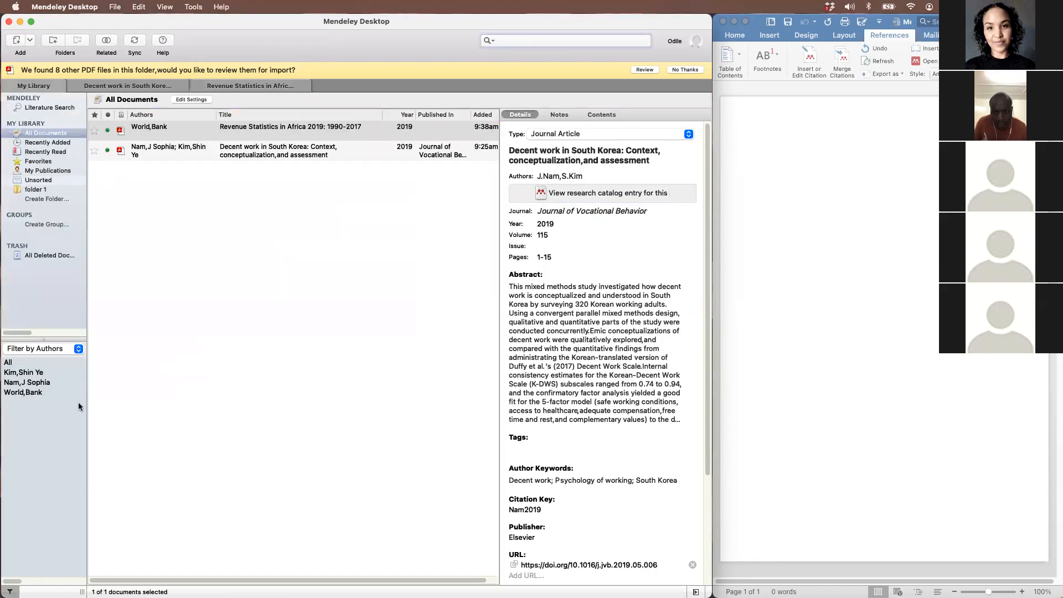
{"action": "left_click", "coordinate": [30, 392]}
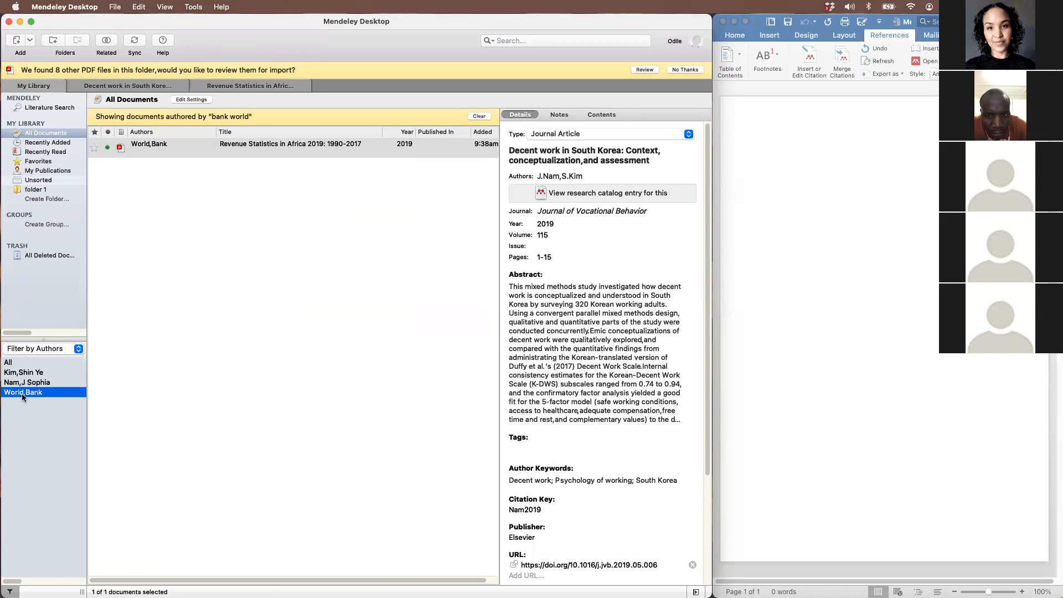
{"action": "left_click", "coordinate": [269, 88]}
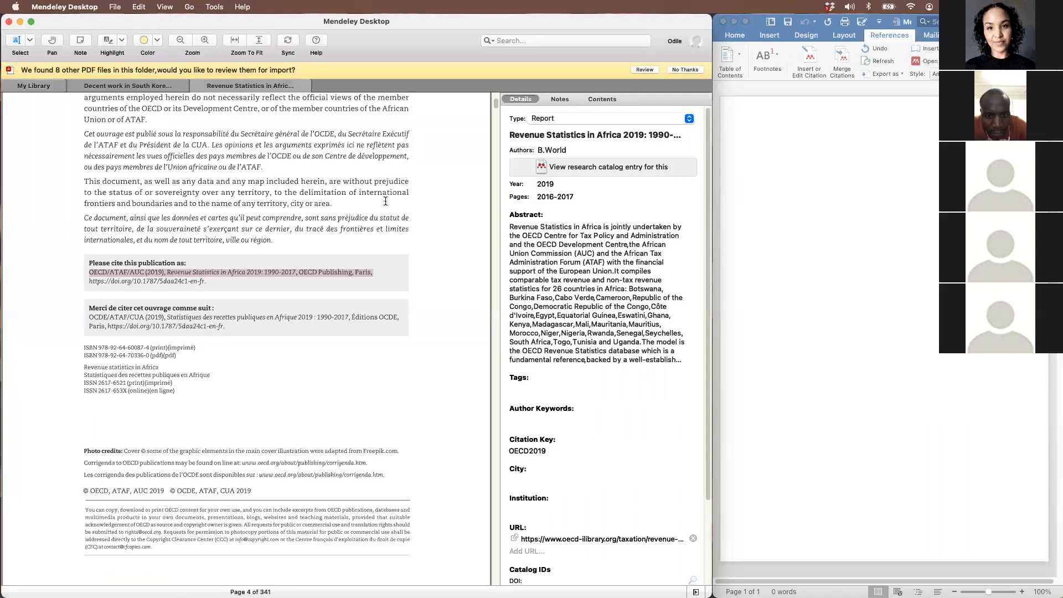
Try OECD and ATAF in turn as the report's author in place of "World, Bank"
{"action": "left_click", "coordinate": [571, 150]}
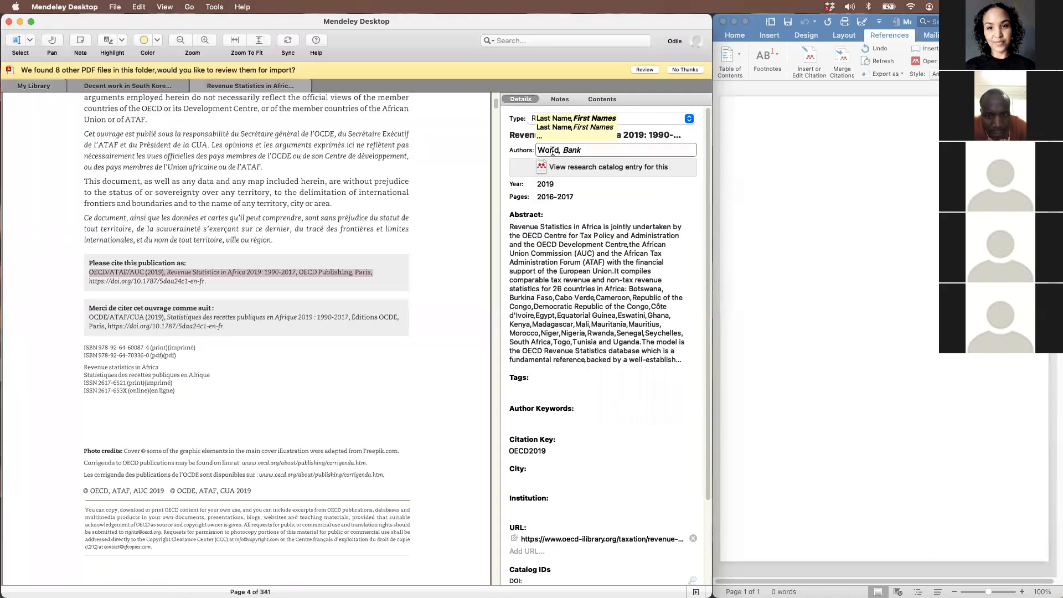
{"action": "left_click_drag", "start_coordinate": [594, 150], "coordinate": [534, 150]}
{"action": "type", "text": "OECD"}
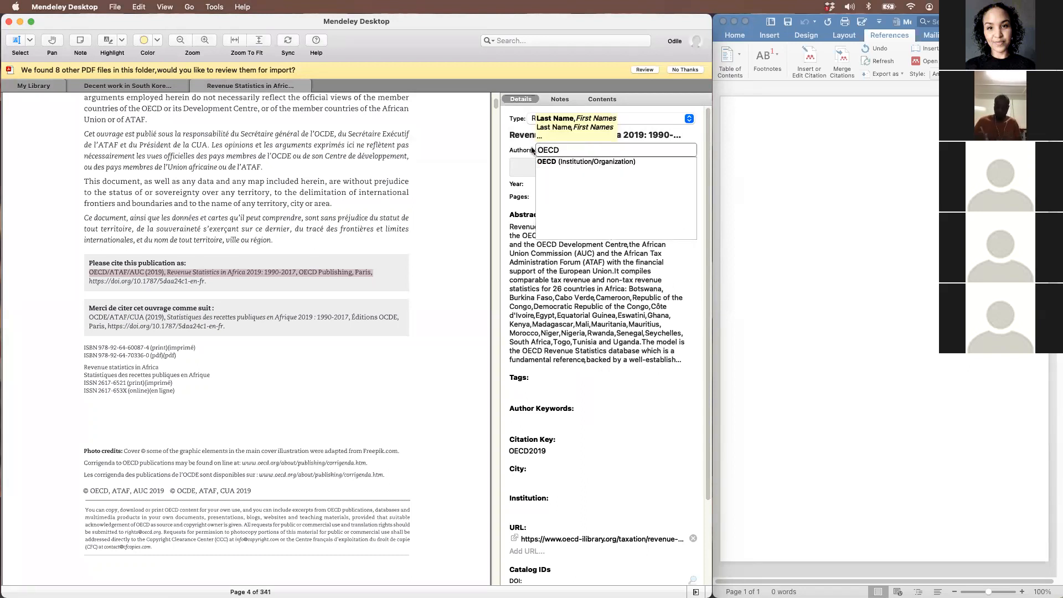
{"action": "key", "text": "BackSpace"}
{"action": "key", "text": "BackSpace"}
{"action": "key", "text": "BackSpace"}
{"action": "key", "text": "BackSpace"}
{"action": "type", "text": "ATAF"}
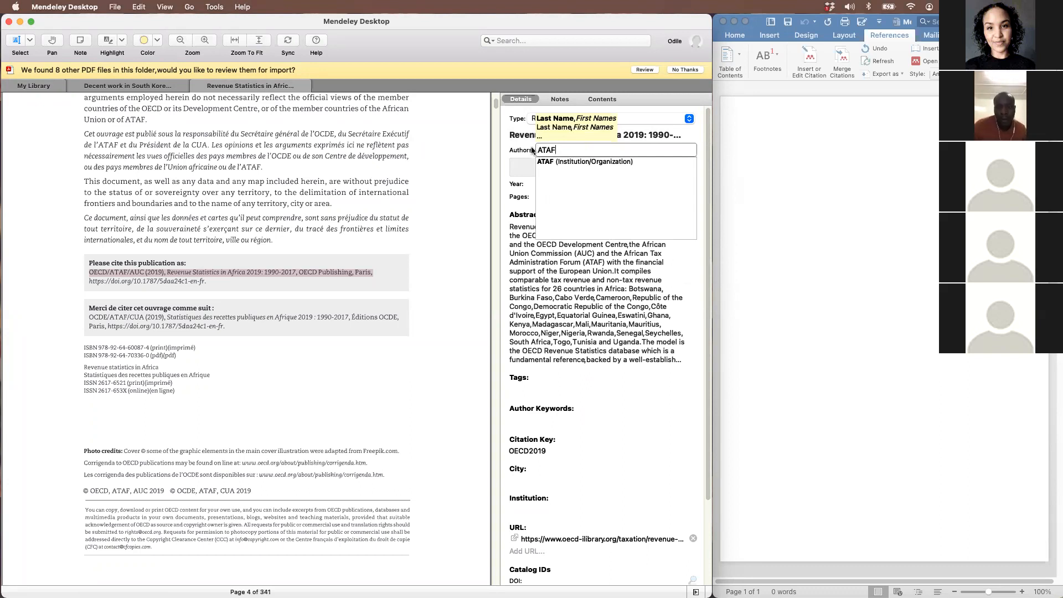
Set the report's author to OECD using the Institution/Organization suggestion
{"action": "key", "text": "BackSpace"}
{"action": "key", "text": "BackSpace"}
{"action": "key", "text": "BackSpace"}
{"action": "key", "text": "BackSpace"}
{"action": "type", "text": "OECD"}
{"action": "left_click", "coordinate": [570, 161]}
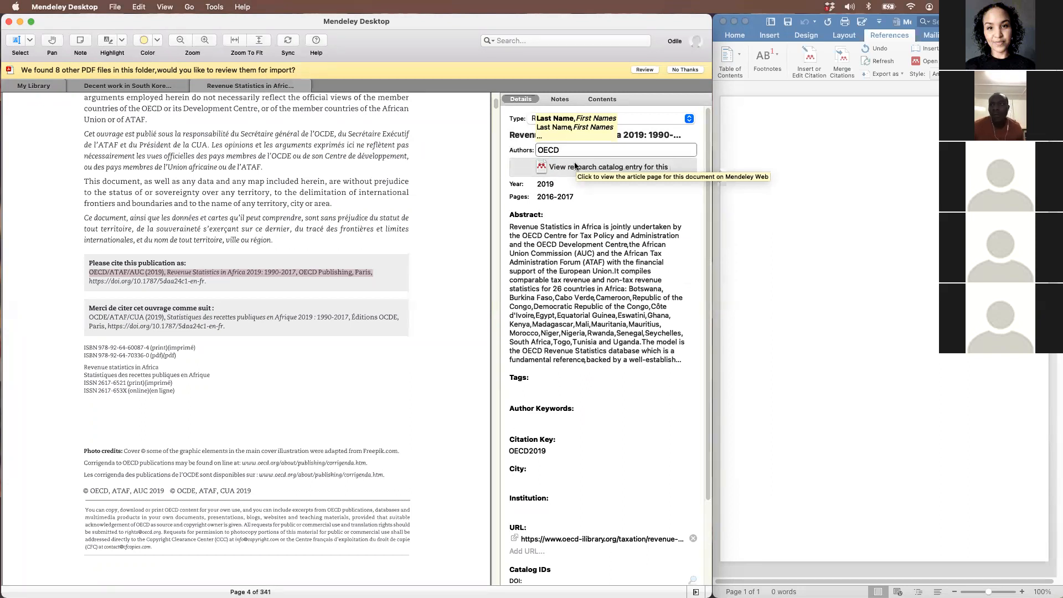
Check the report's year against the citation on page 4 and clear the Pages field
{"action": "scroll", "coordinate": [431, 226], "scroll_direction": "up", "scroll_amount": 10}
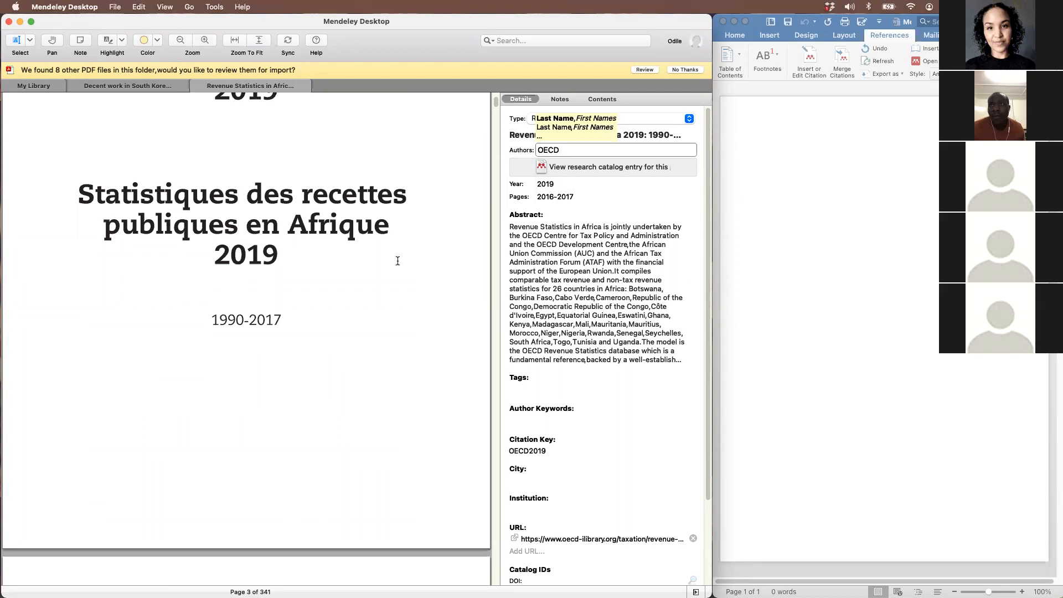
{"action": "scroll", "coordinate": [398, 260], "scroll_direction": "down", "scroll_amount": 10}
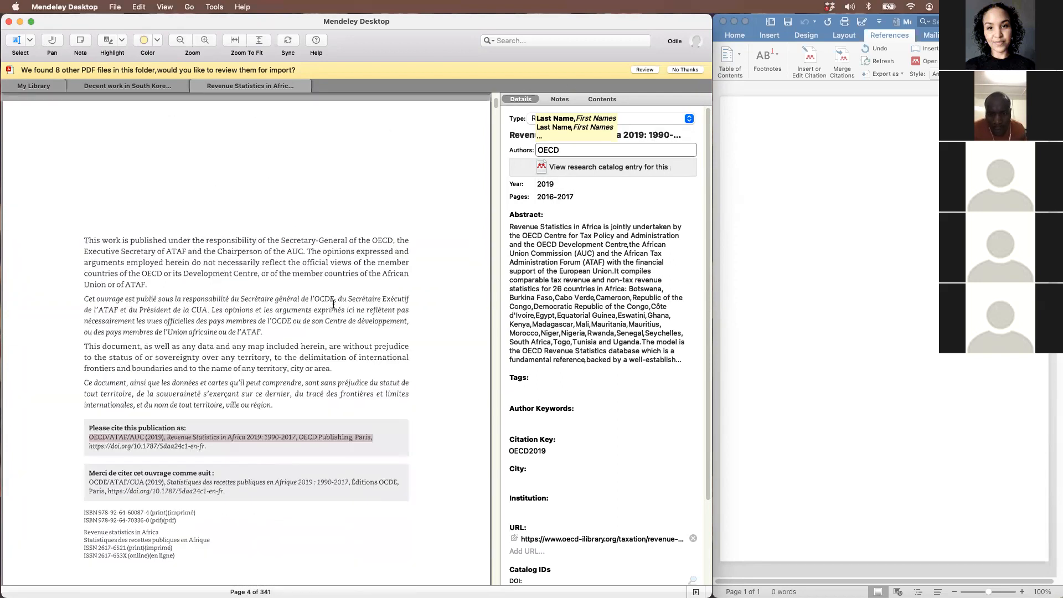
{"action": "scroll", "coordinate": [333, 305], "scroll_direction": "down", "scroll_amount": 5}
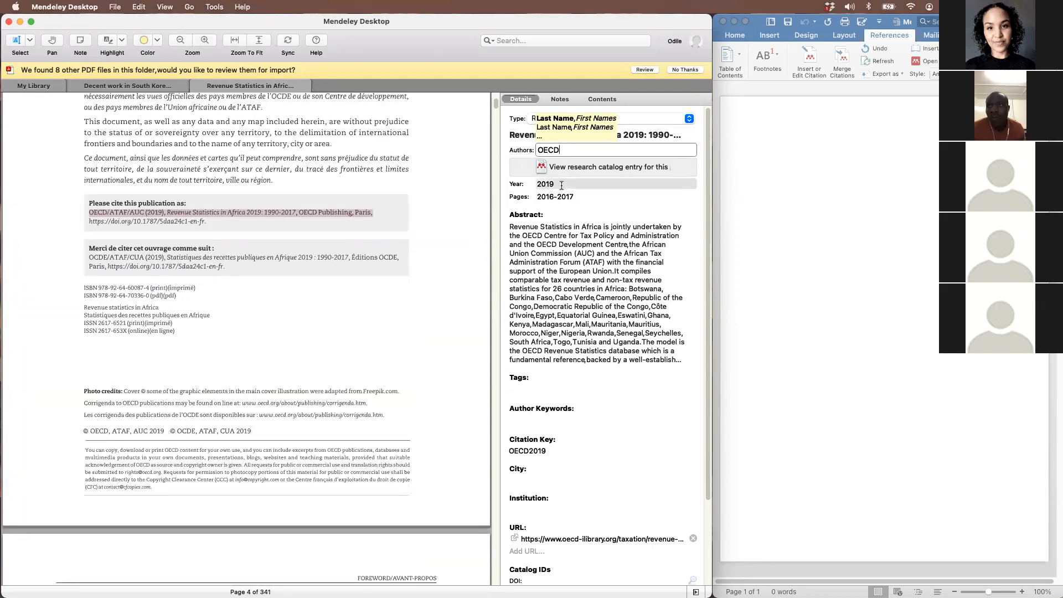
{"action": "left_click", "coordinate": [561, 186]}
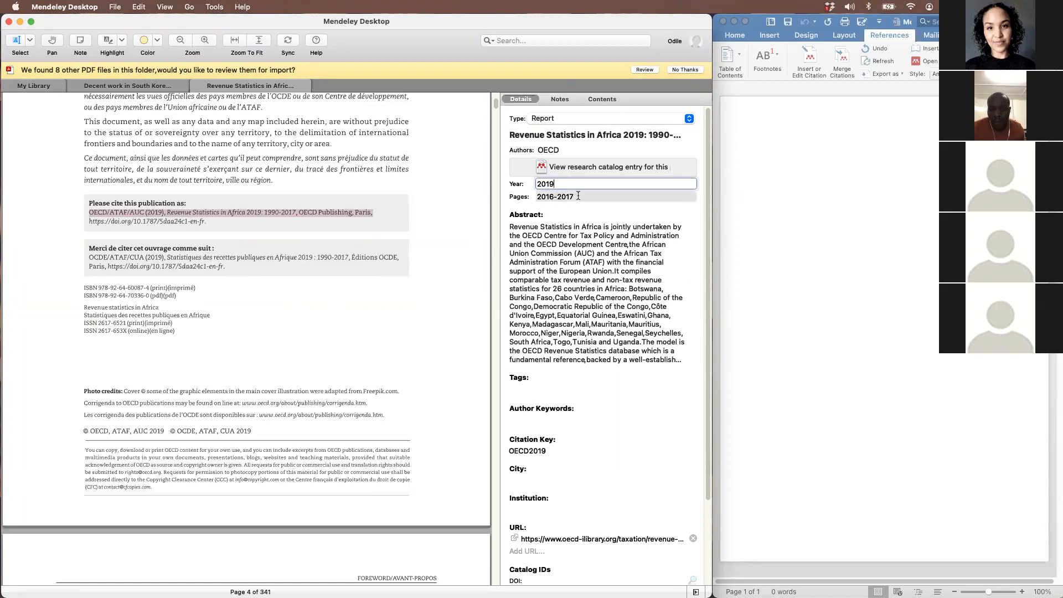
{"action": "left_click_drag", "start_coordinate": [578, 196], "coordinate": [511, 196]}
{"action": "key", "text": "BackSpace"}
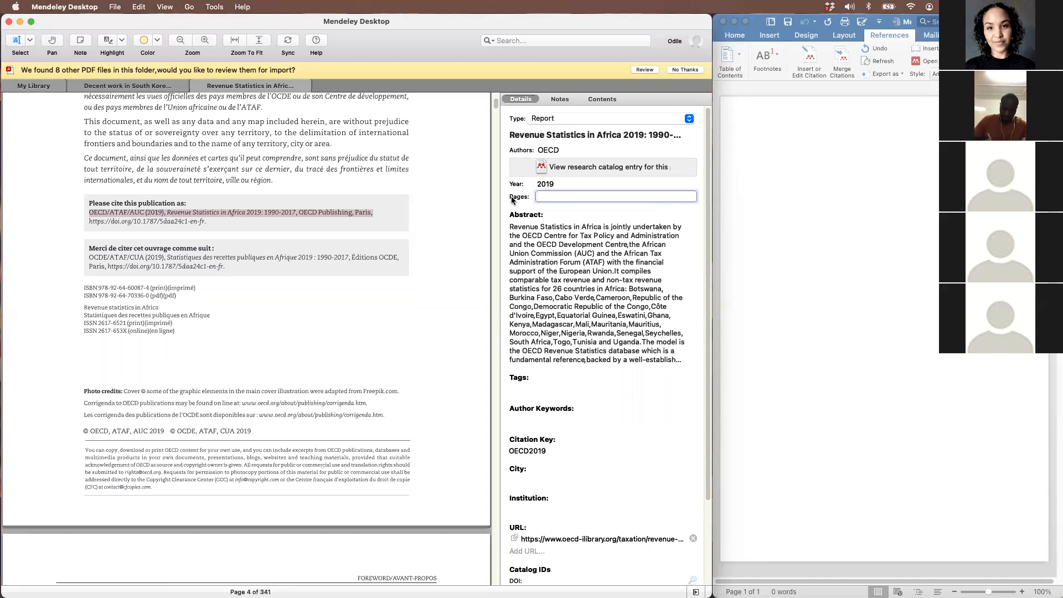
{"action": "left_click", "coordinate": [451, 241]}
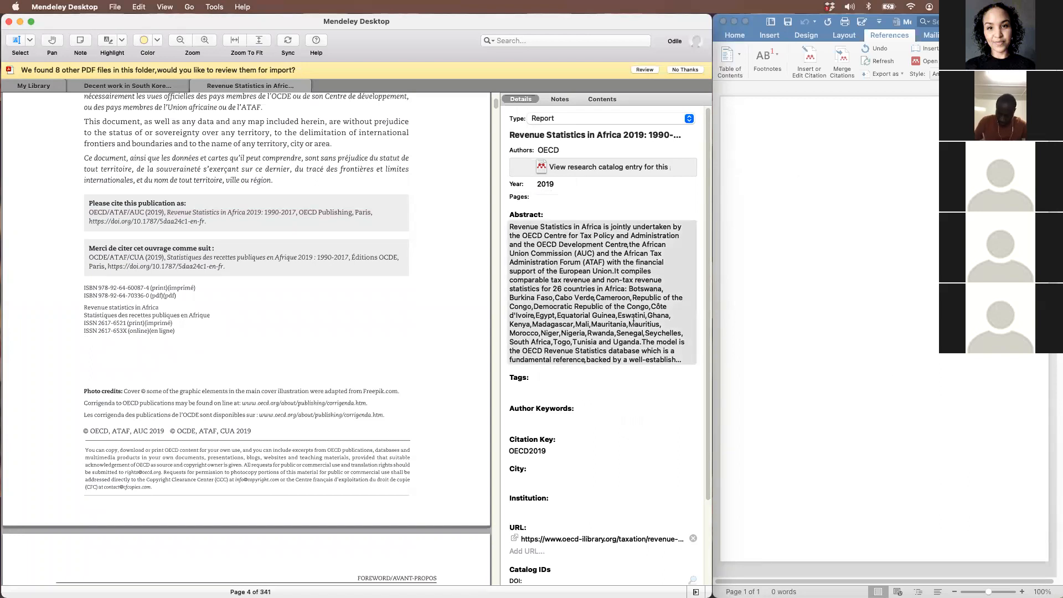
{"action": "scroll", "coordinate": [634, 320], "scroll_direction": "down", "scroll_amount": 3}
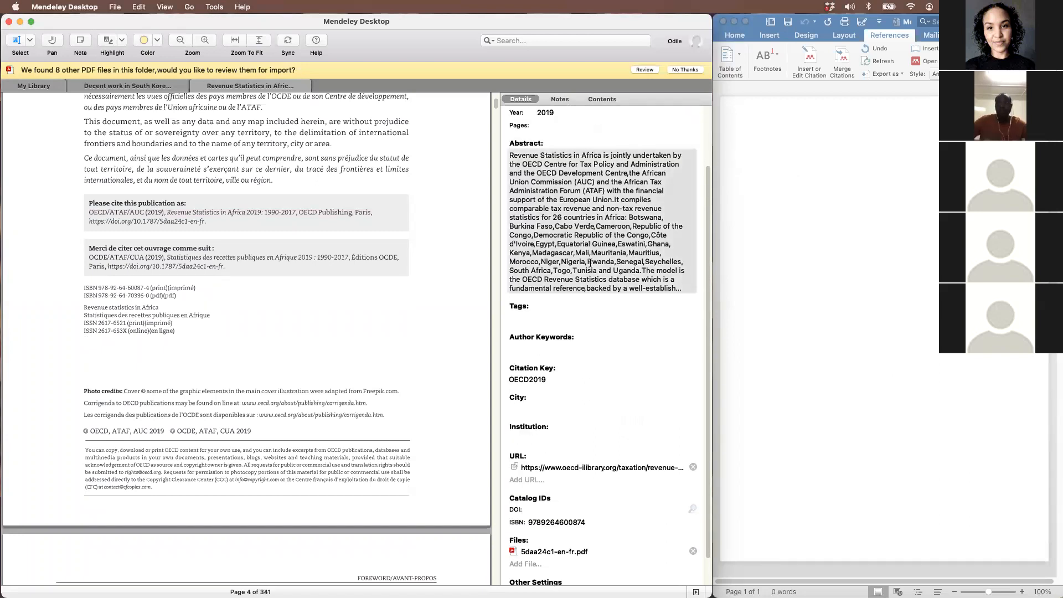
Set the report's city to Paris and its institution to OECD, and review the completed details
{"action": "scroll", "coordinate": [623, 302], "scroll_direction": "down", "scroll_amount": 1}
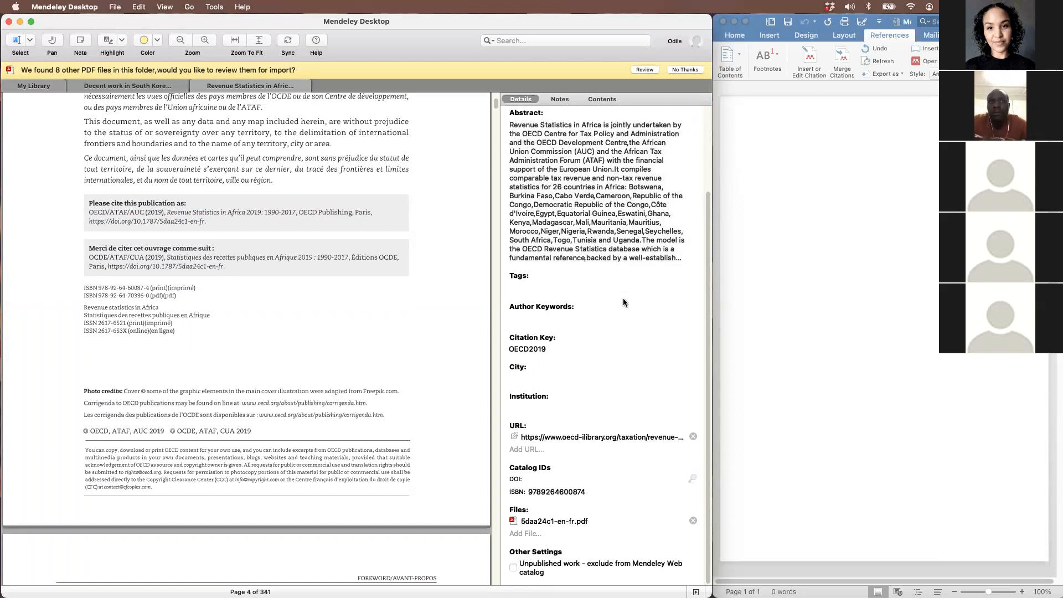
{"action": "left_click", "coordinate": [534, 379]}
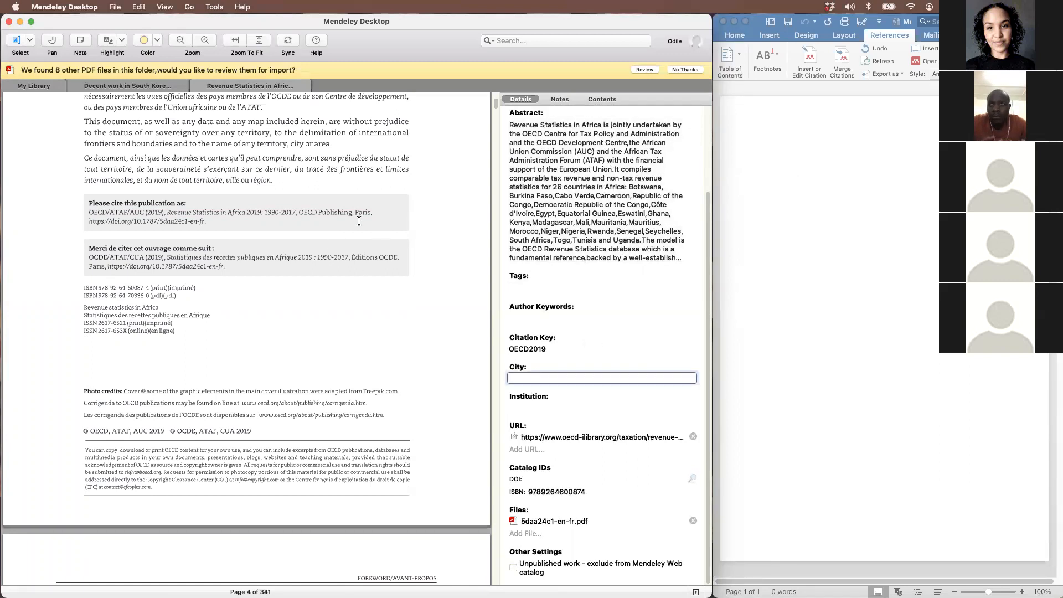
{"action": "type", "text": "P"}
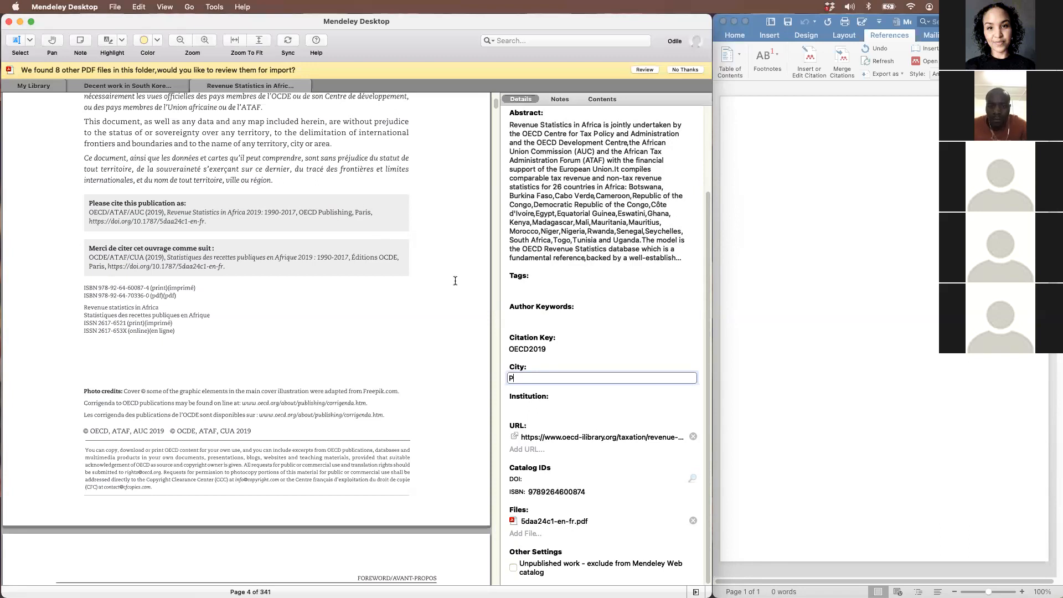
{"action": "type", "text": "aris"}
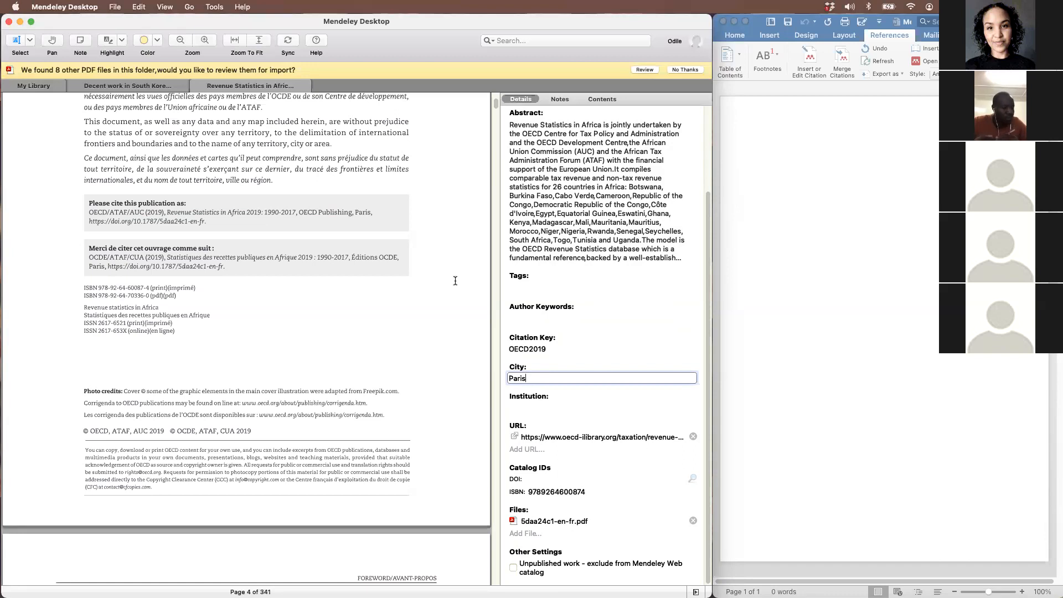
{"action": "left_click", "coordinate": [540, 406]}
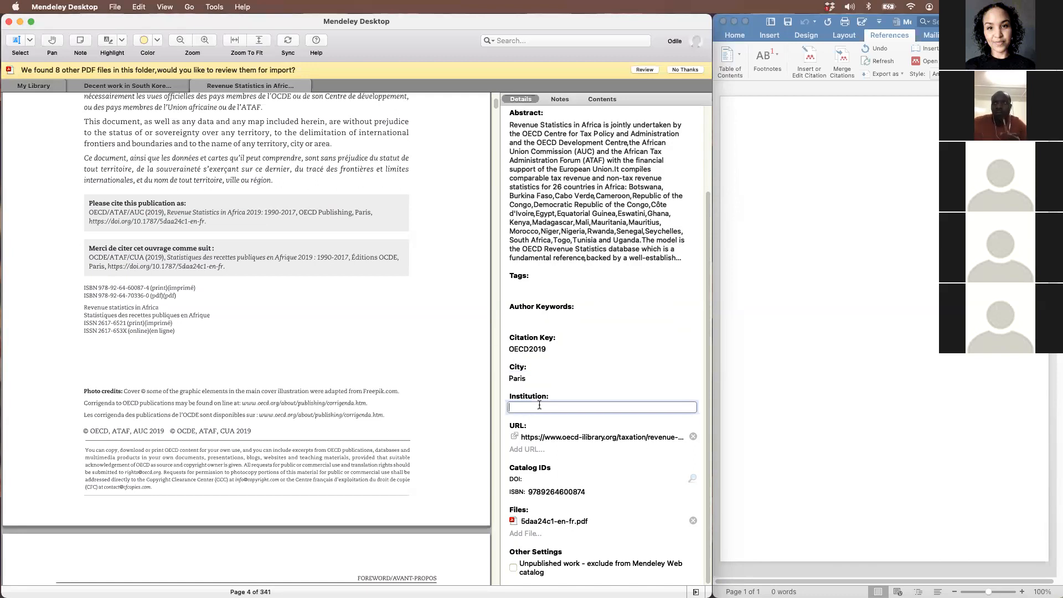
{"action": "type", "text": "OECD"}
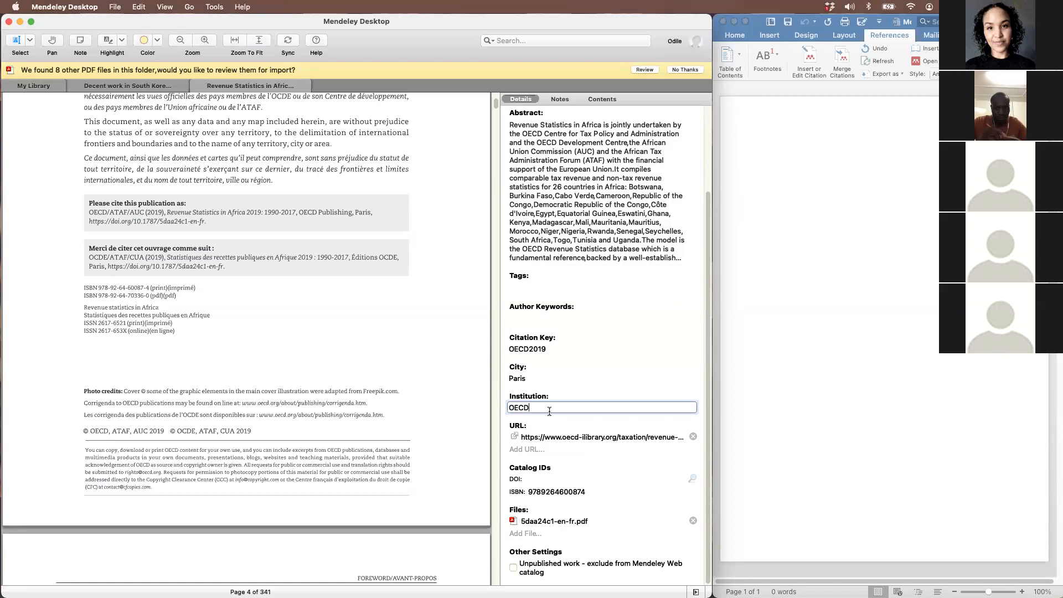
{"action": "scroll", "coordinate": [554, 382], "scroll_direction": "up", "scroll_amount": 4}
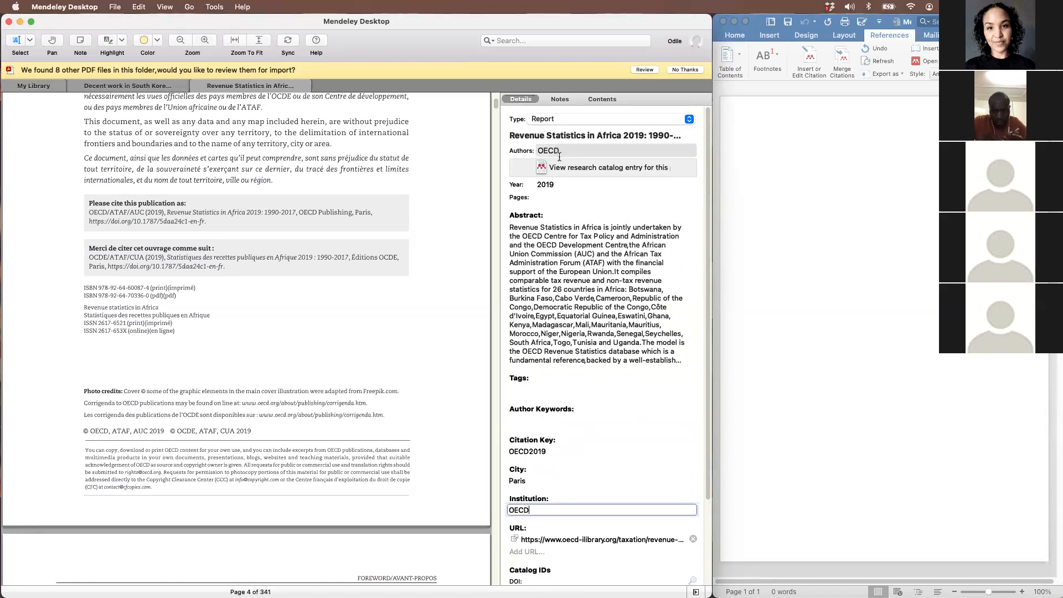
{"action": "scroll", "coordinate": [556, 221], "scroll_direction": "down", "scroll_amount": 4}
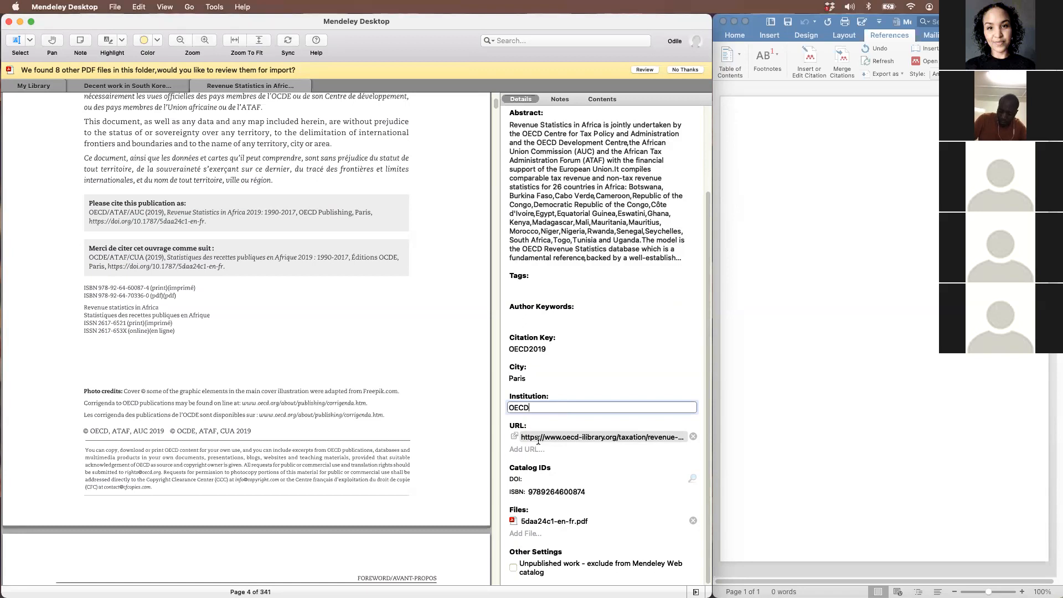
{"action": "scroll", "coordinate": [523, 402], "scroll_direction": "up", "scroll_amount": 5}
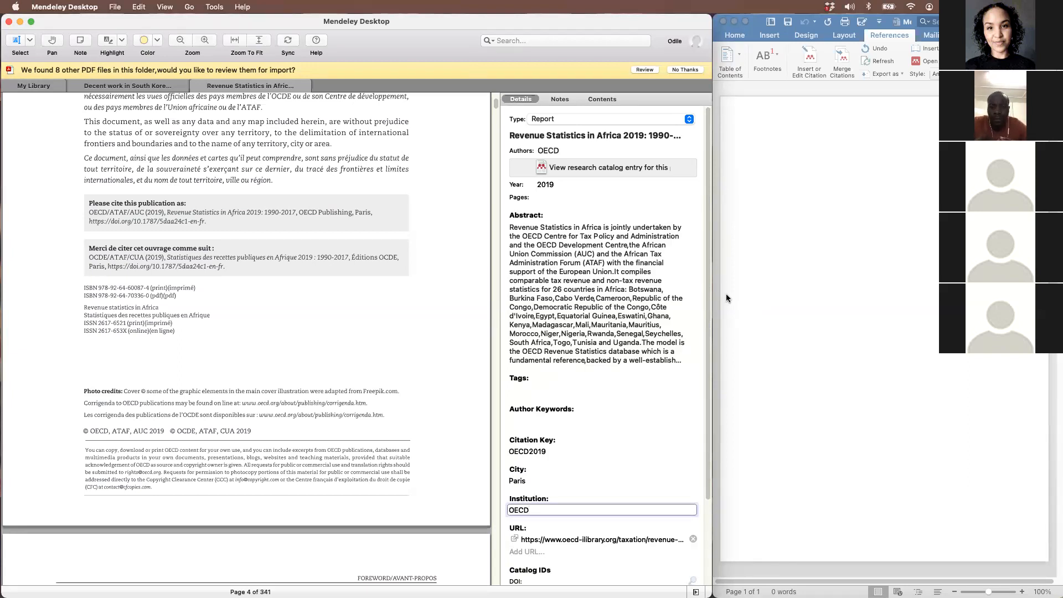
Add the working paper PDF on the South African Child Support Grant from Finder to the library and open it
{"action": "left_click", "coordinate": [43, 89]}
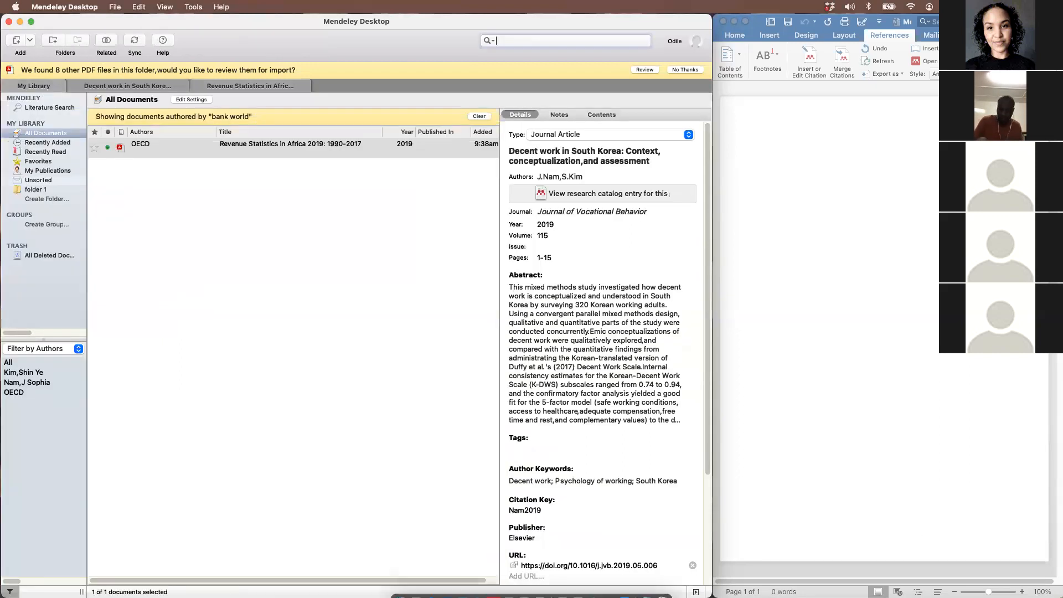
{"action": "mouse_move", "coordinate": [638, 594]}
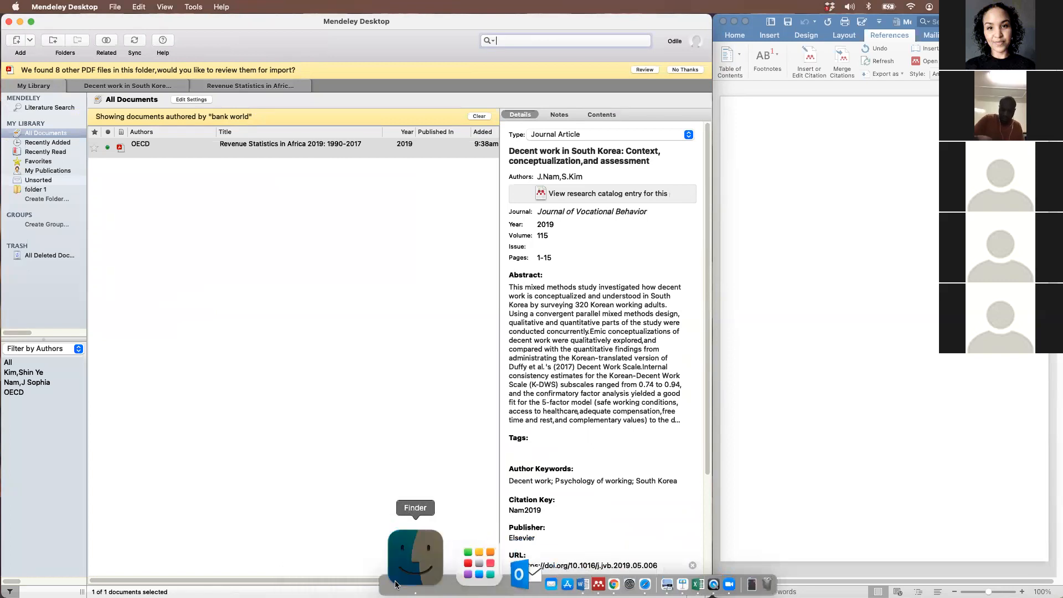
{"action": "left_click", "coordinate": [415, 565]}
{"action": "left_click_drag", "start_coordinate": [702, 141], "coordinate": [1062, 141]}
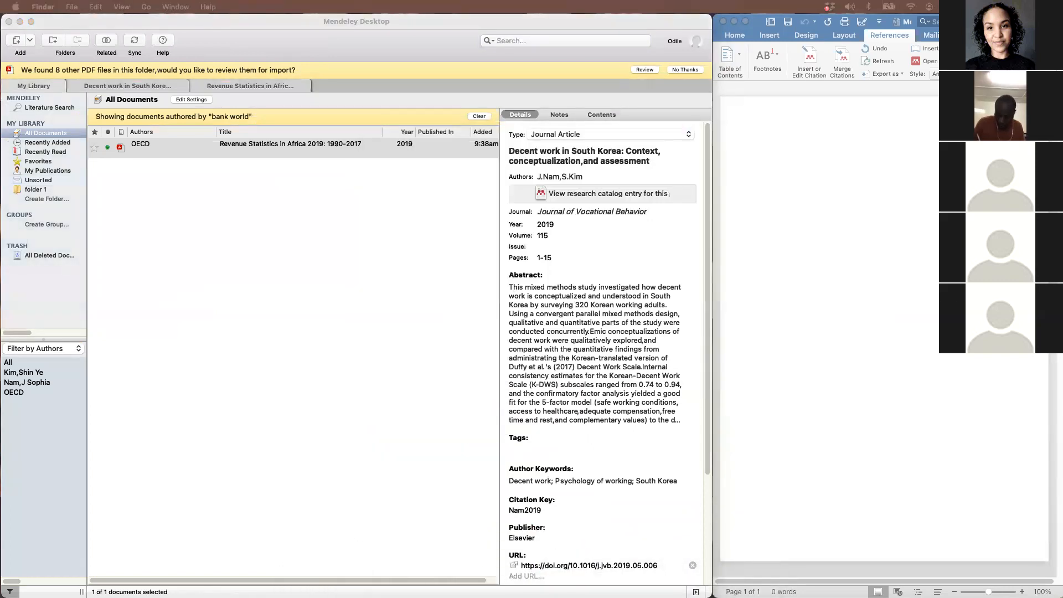
{"action": "left_click_drag", "start_coordinate": [1062, 280], "coordinate": [394, 312]}
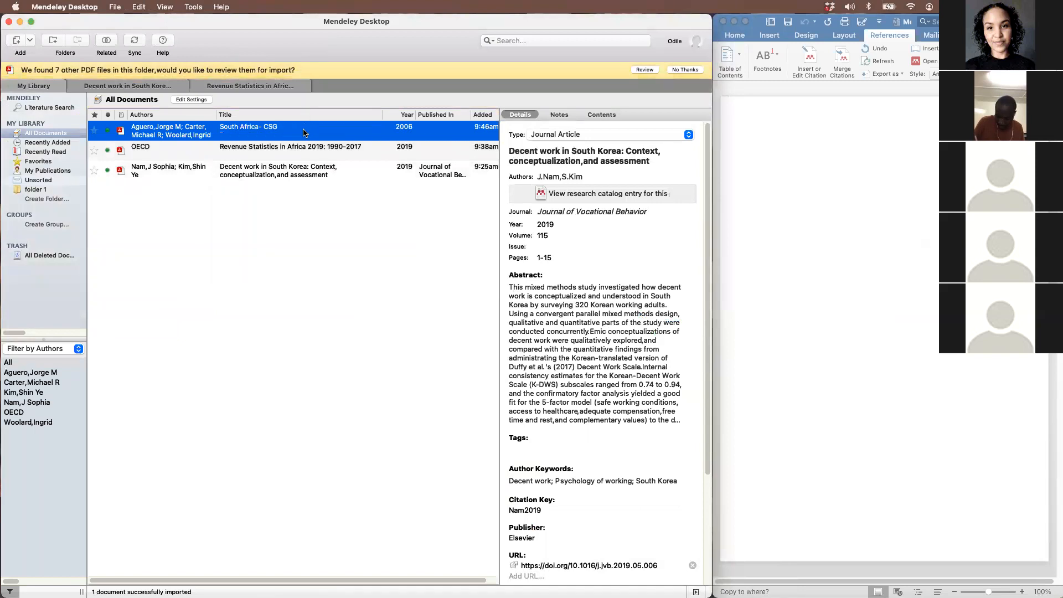
{"action": "double_click", "coordinate": [303, 133]}
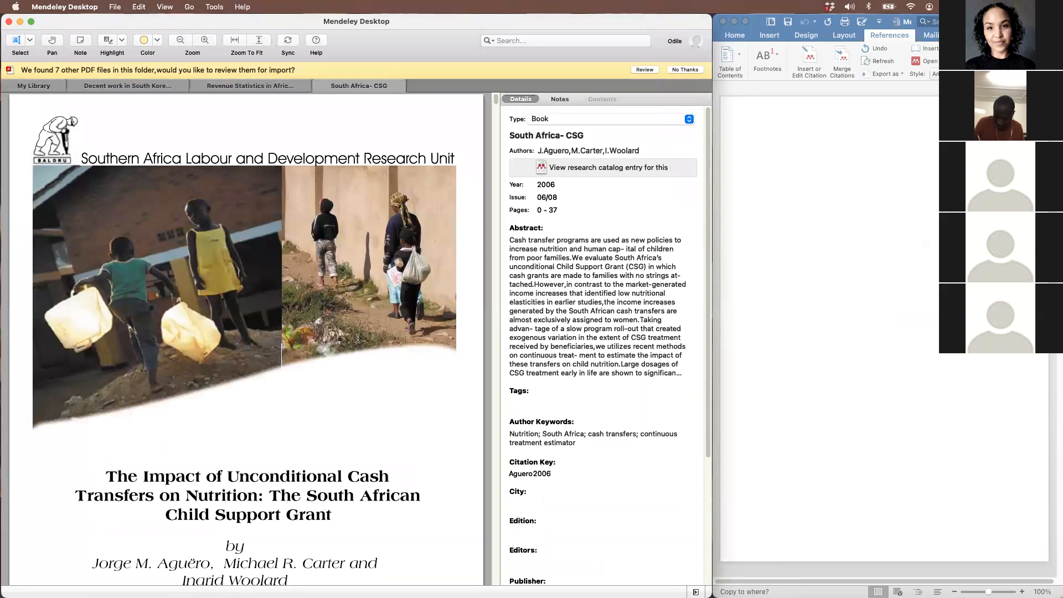
{"action": "scroll", "coordinate": [358, 341], "scroll_direction": "down", "scroll_amount": 10}
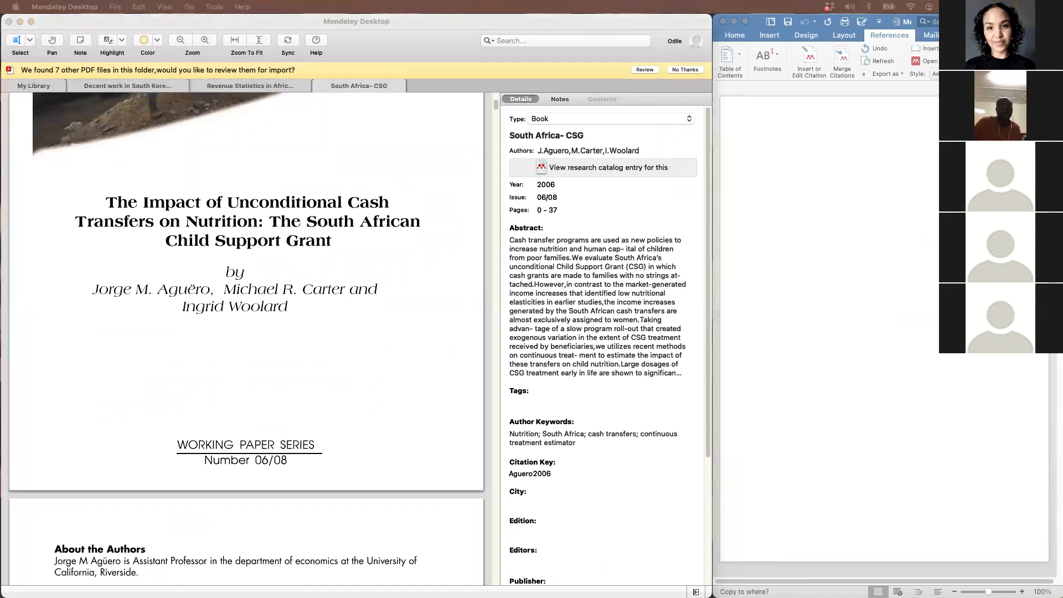
Add another PDF from Finder to the library and return to the cover page of the South Africa- CSG document
{"action": "left_click", "coordinate": [46, 86]}
{"action": "left_click_drag", "start_coordinate": [991, 265], "coordinate": [381, 325]}
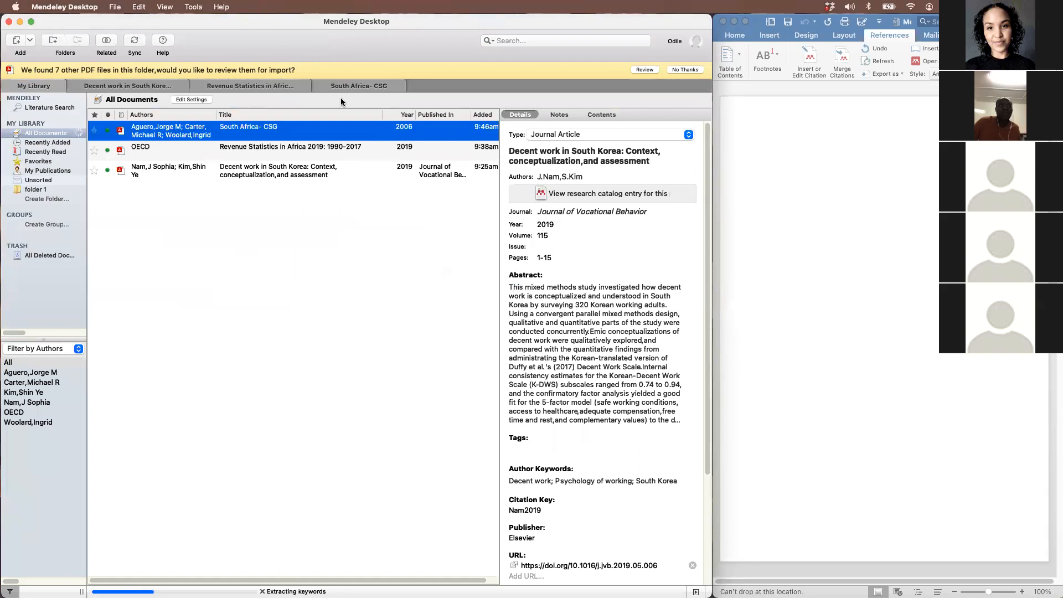
{"action": "left_click", "coordinate": [354, 86]}
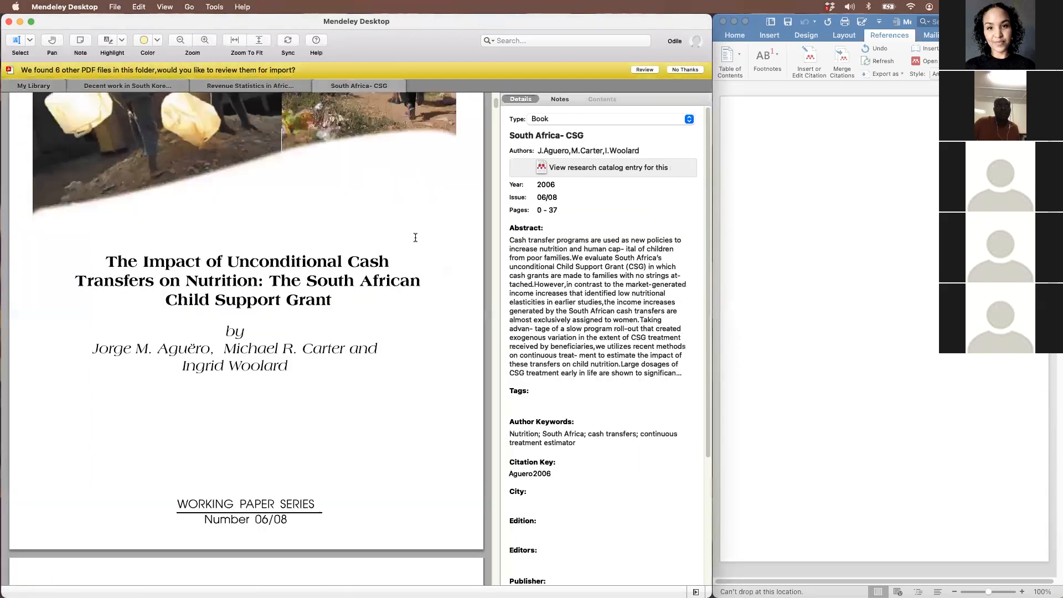
{"action": "scroll", "coordinate": [415, 237], "scroll_direction": "up", "scroll_amount": 5}
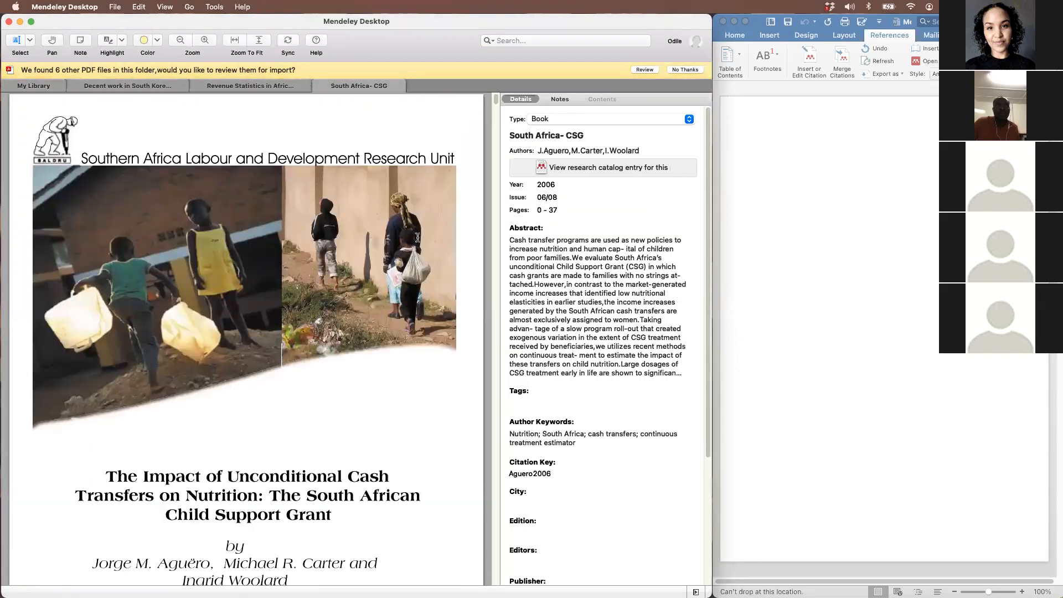
Set the document type to Working Paper and its title to "The impact of unconditional cash transfers on nutrition: The South African Child Support Grant"
{"action": "left_click", "coordinate": [614, 122]}
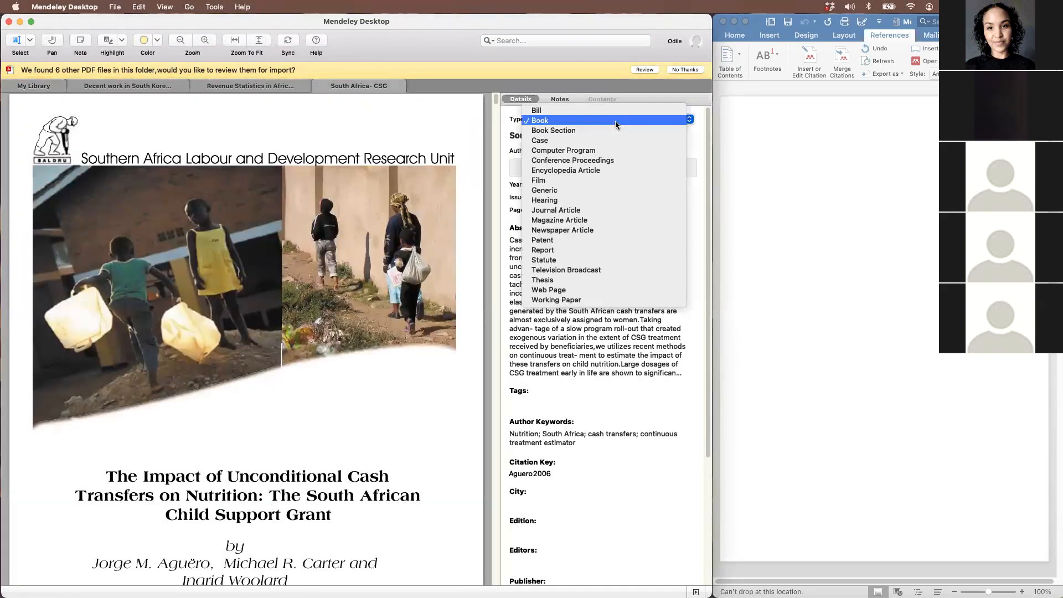
{"action": "left_click", "coordinate": [587, 300]}
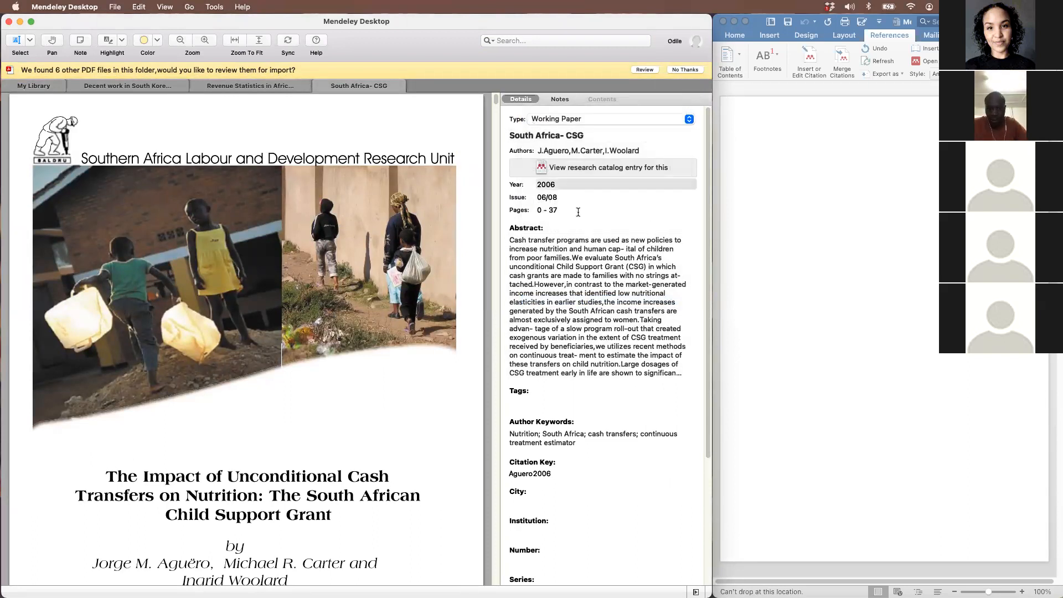
{"action": "left_click", "coordinate": [575, 136]}
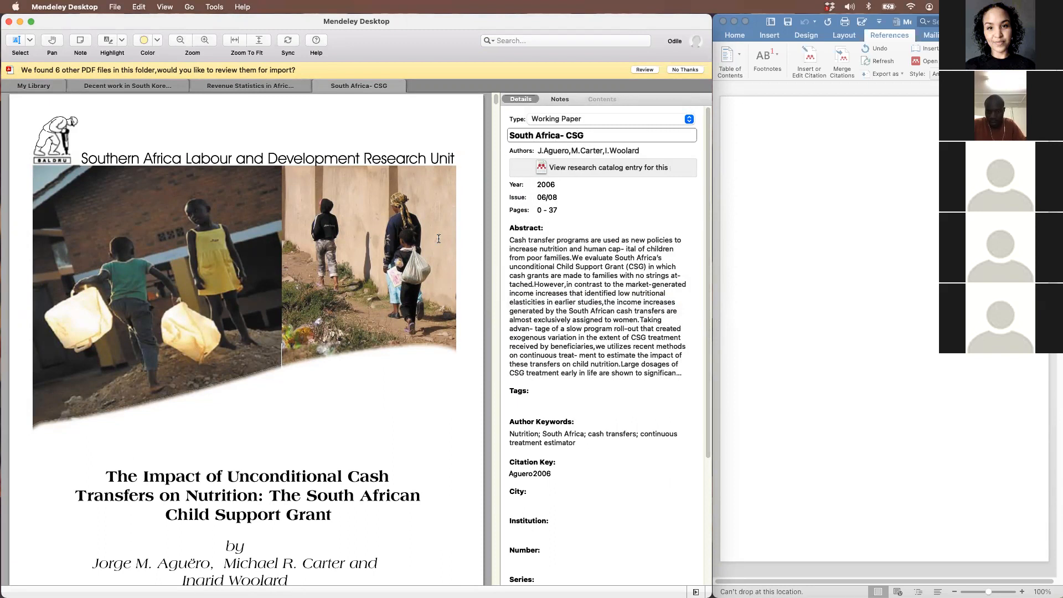
{"action": "scroll", "coordinate": [440, 237], "scroll_direction": "down", "scroll_amount": 5}
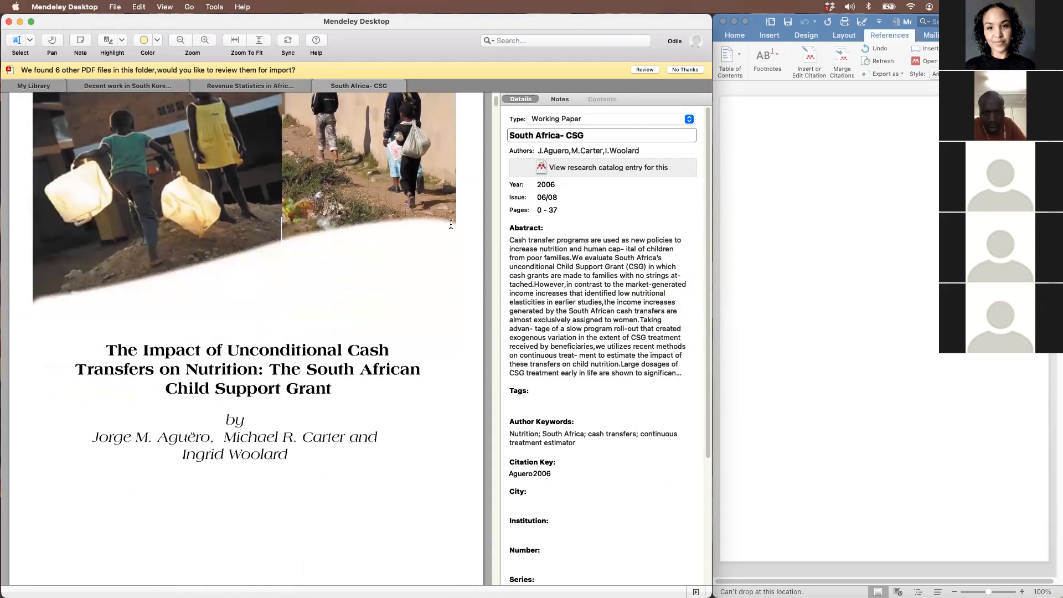
{"action": "key", "text": "super+a"}
{"action": "type", "text": "The imp"}
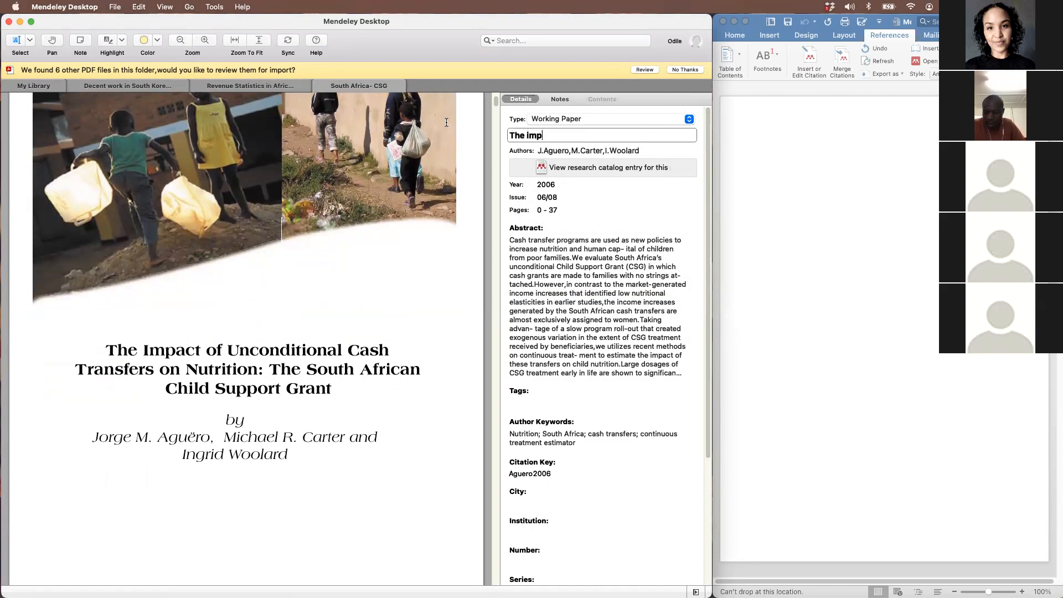
{"action": "type", "text": "act of unc"}
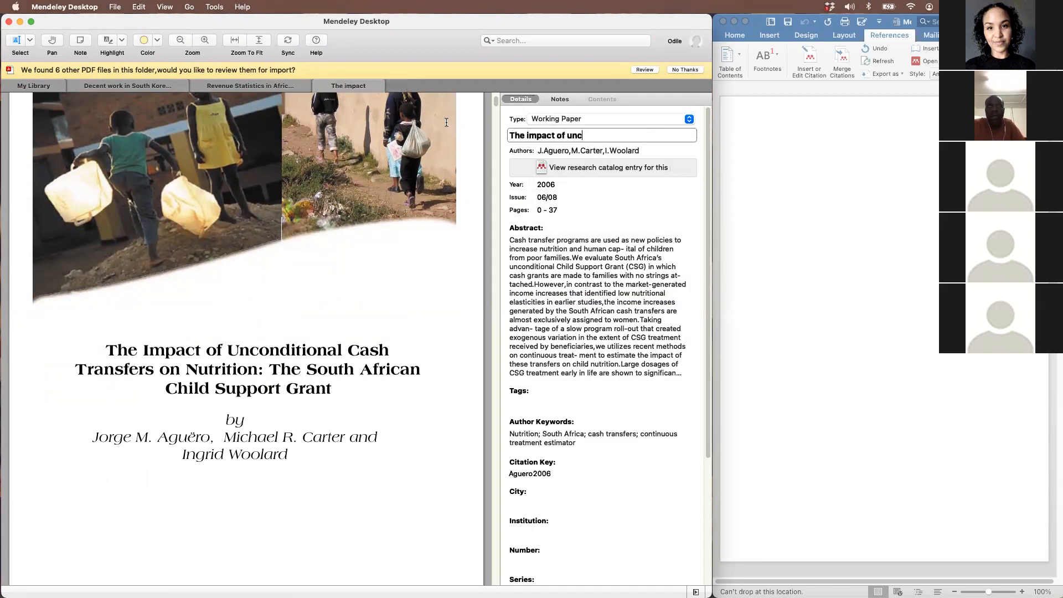
{"action": "type", "text": "onditional cash transfers"}
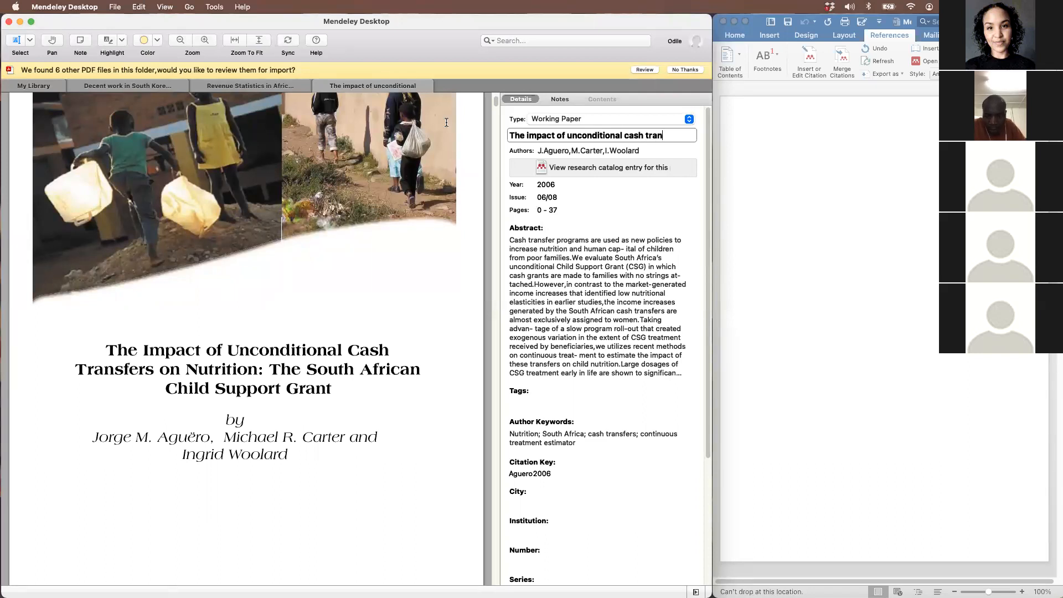
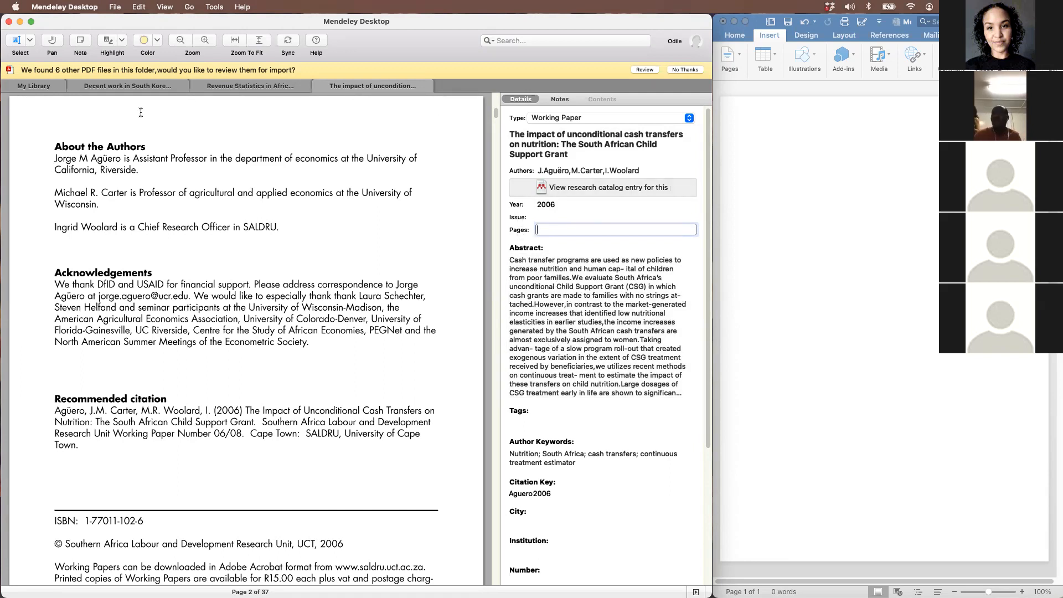
Check the Revenue Statistics in Africa report's details for comparison, then return to the working paper and open its Pages field
{"action": "left_click", "coordinate": [225, 87]}
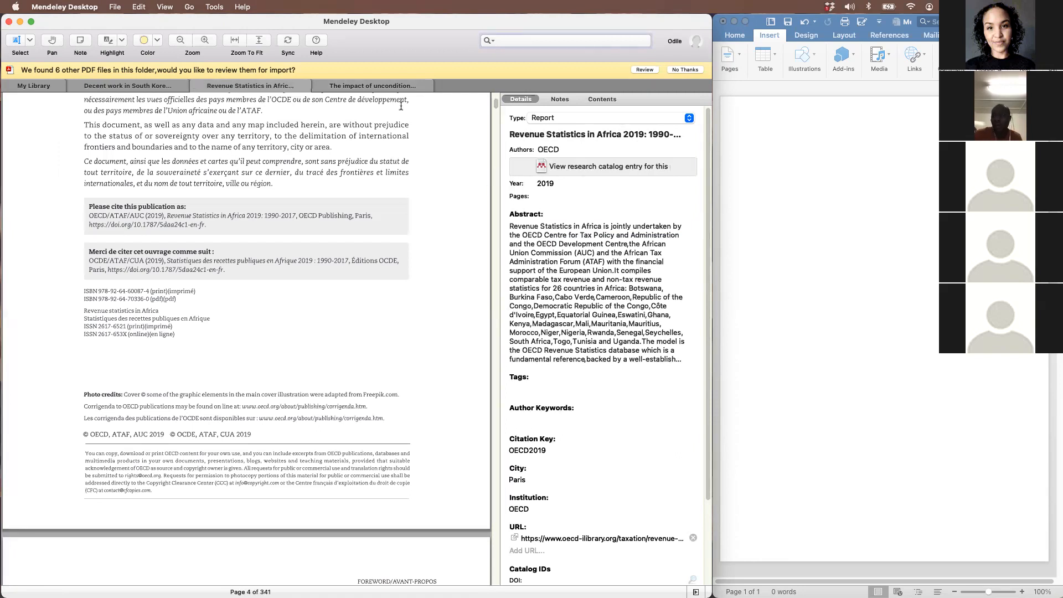
{"action": "left_click", "coordinate": [388, 88]}
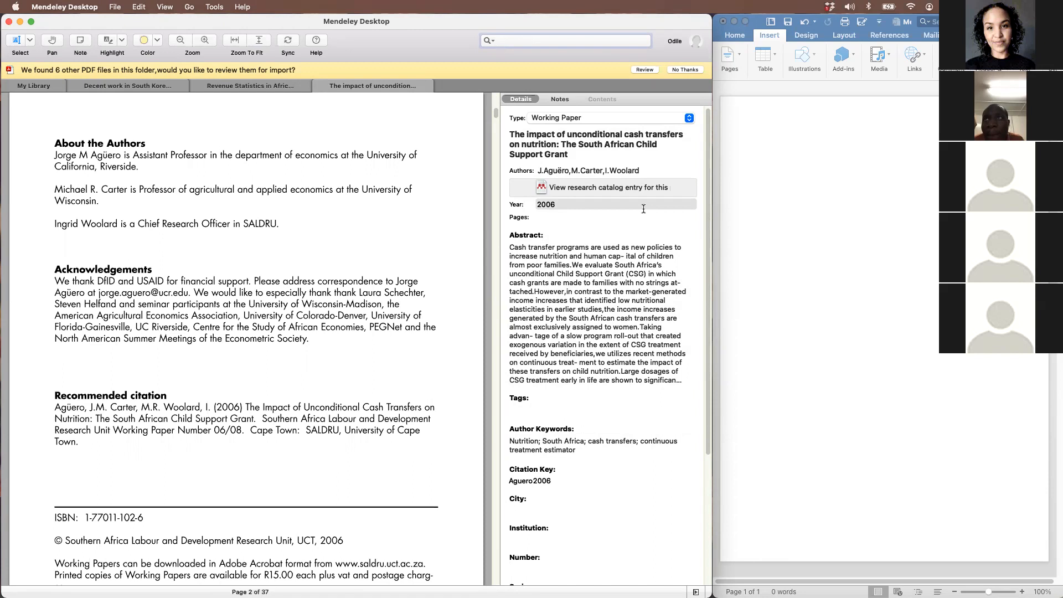
{"action": "left_click", "coordinate": [555, 217]}
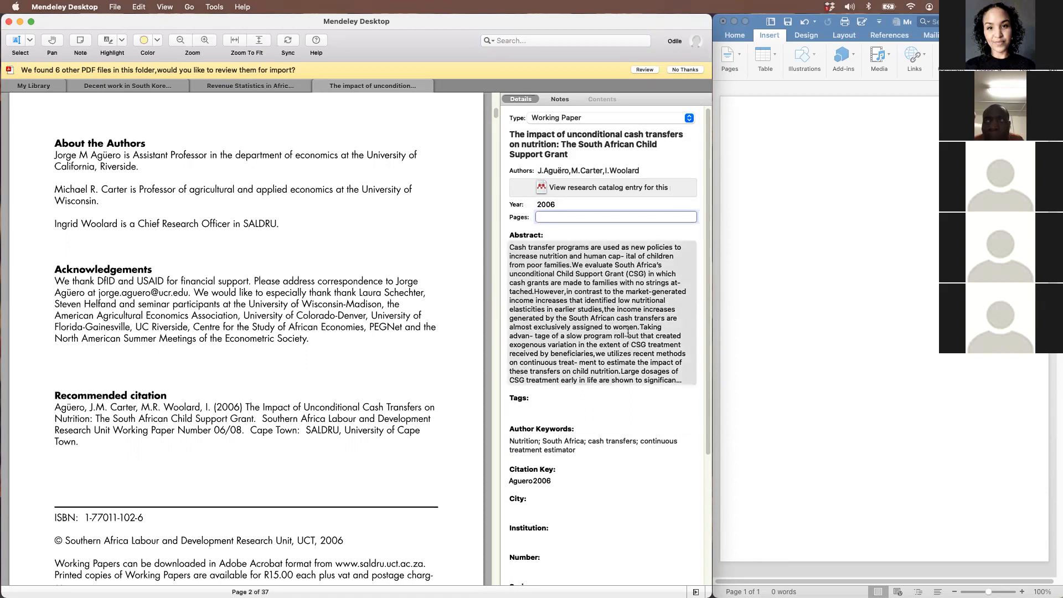
Set the working paper's city to Cape Town and its institution to SALDRU, following the recommended citation in the PDF
{"action": "scroll", "coordinate": [600, 221], "scroll_direction": "down", "scroll_amount": 5}
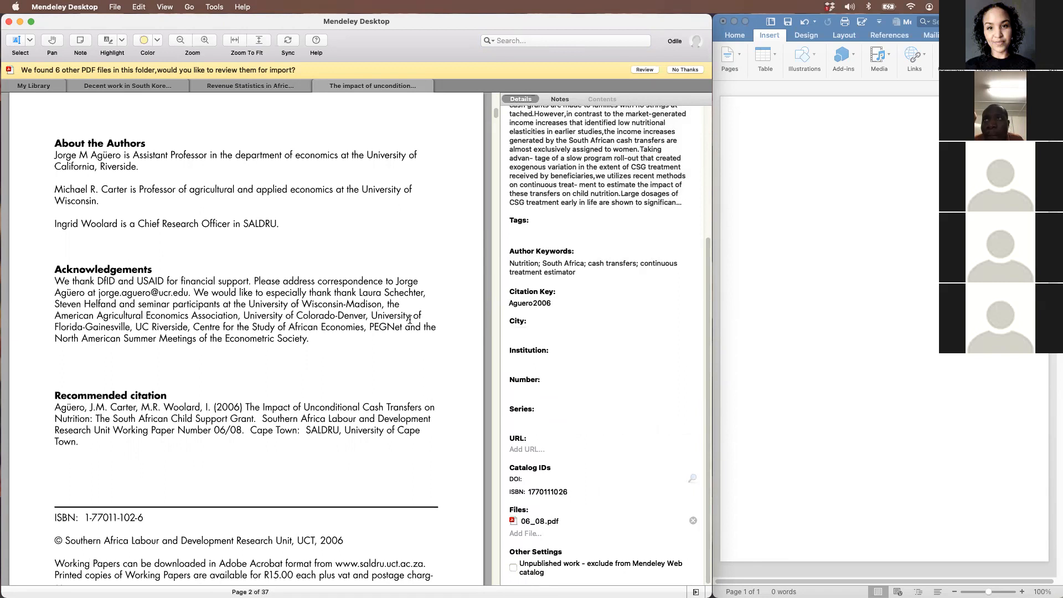
{"action": "scroll", "coordinate": [333, 299], "scroll_direction": "up", "scroll_amount": 2}
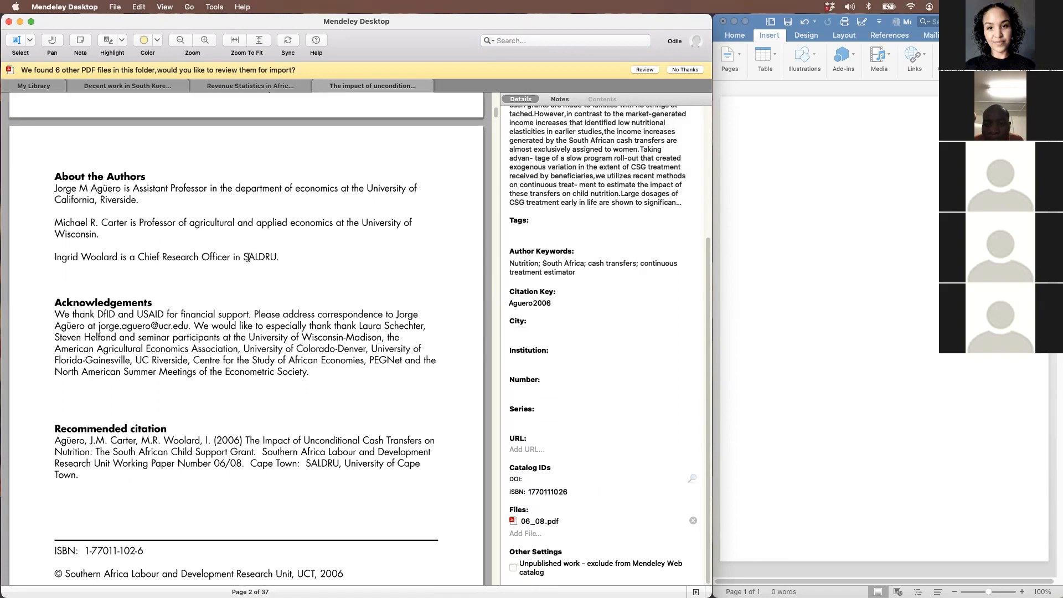
{"action": "double_click", "coordinate": [244, 256]}
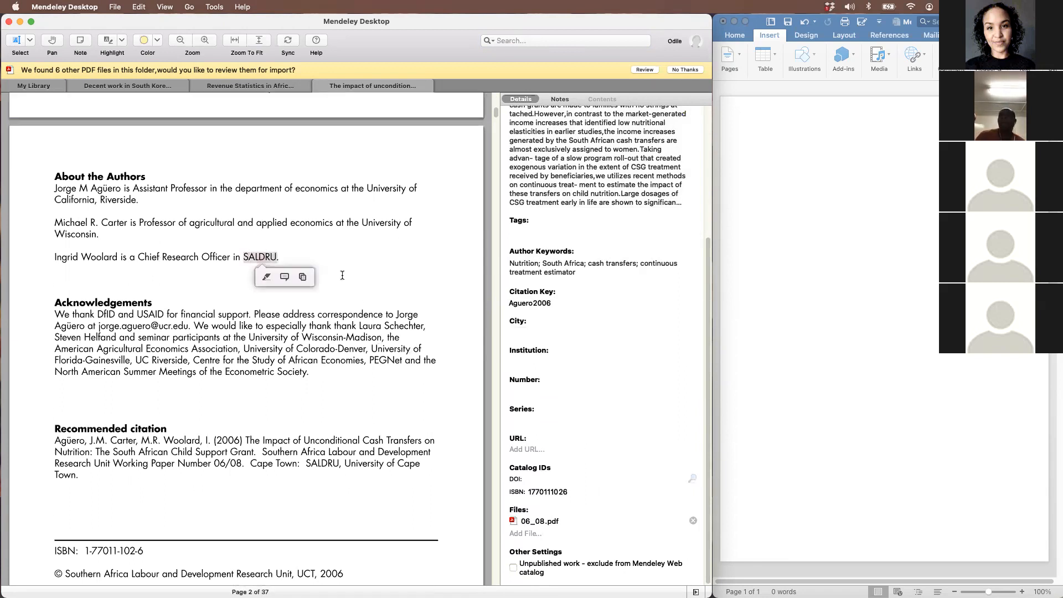
{"action": "scroll", "coordinate": [332, 348], "scroll_direction": "down", "scroll_amount": 4}
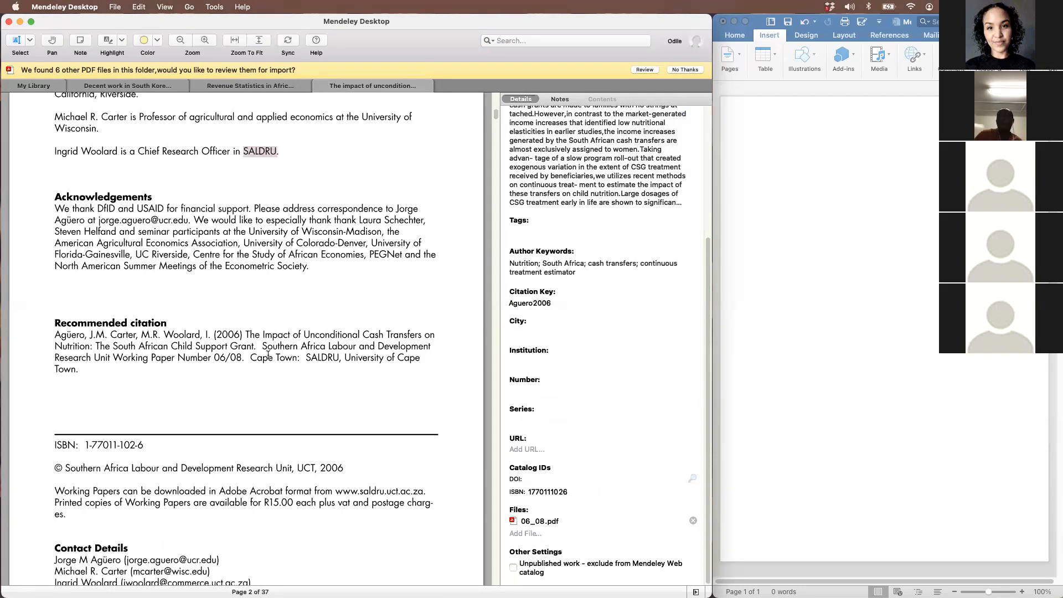
{"action": "left_click", "coordinate": [529, 334]}
{"action": "type", "text": "Ca"}
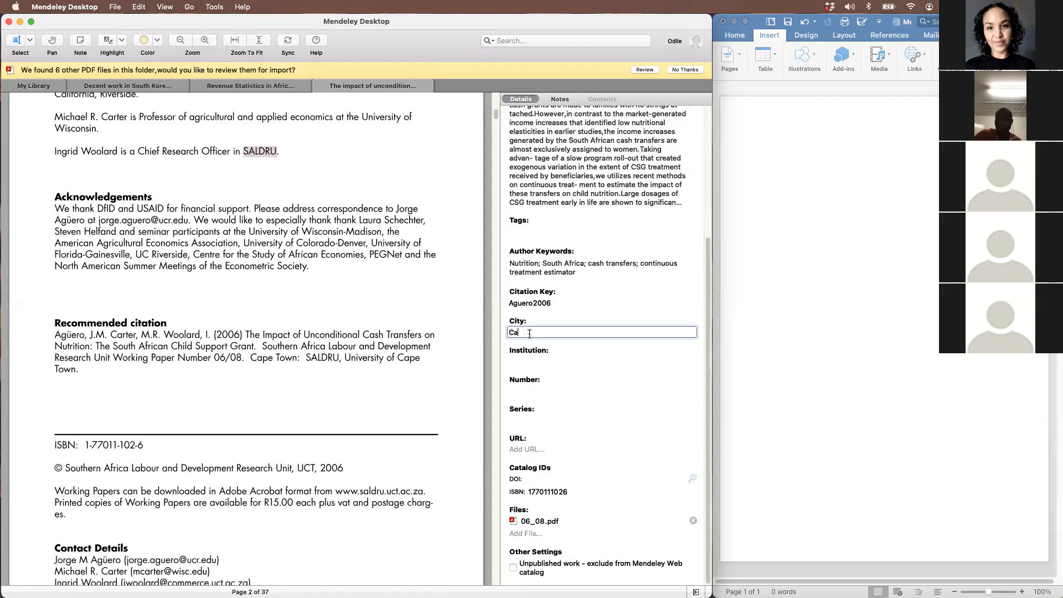
{"action": "type", "text": "pe Town"}
{"action": "left_click", "coordinate": [526, 362]}
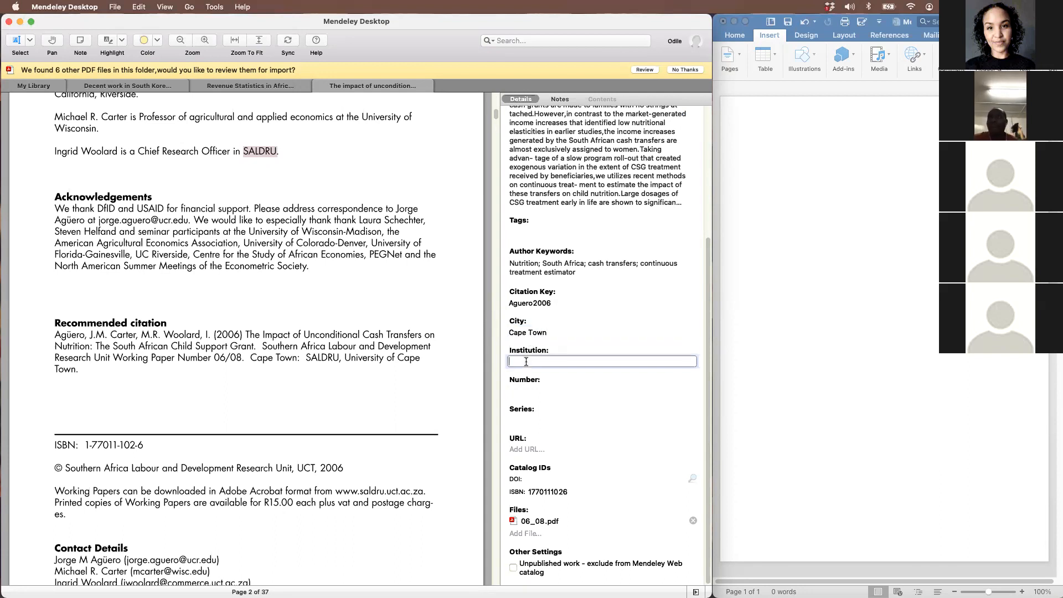
{"action": "type", "text": "SALDRU"}
Set the working paper's number to 08, taken from the recommended citation
{"action": "left_click", "coordinate": [528, 387]}
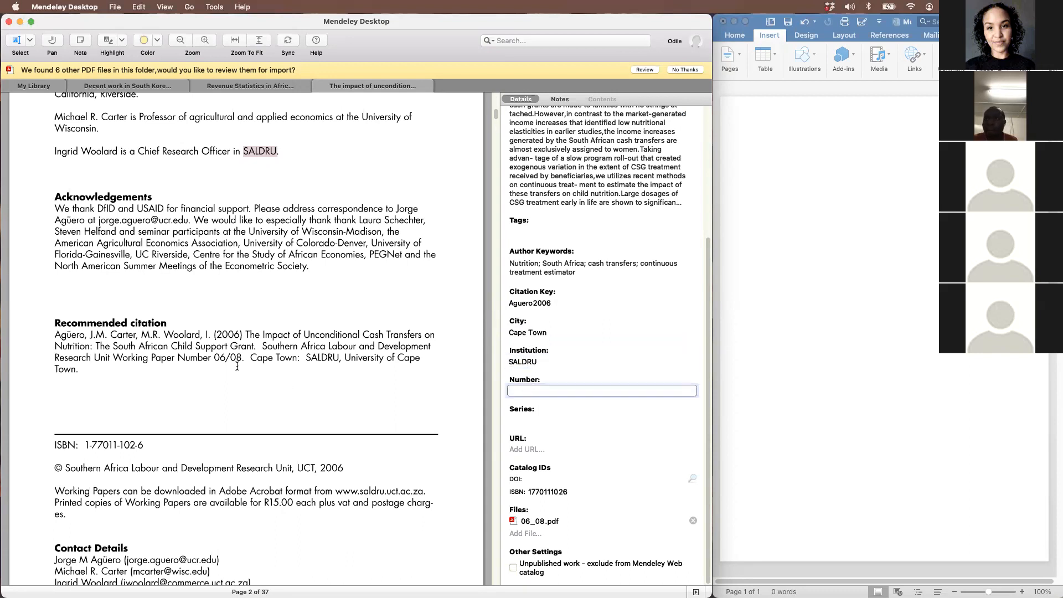
{"action": "left_click_drag", "start_coordinate": [214, 357], "coordinate": [246, 355]}
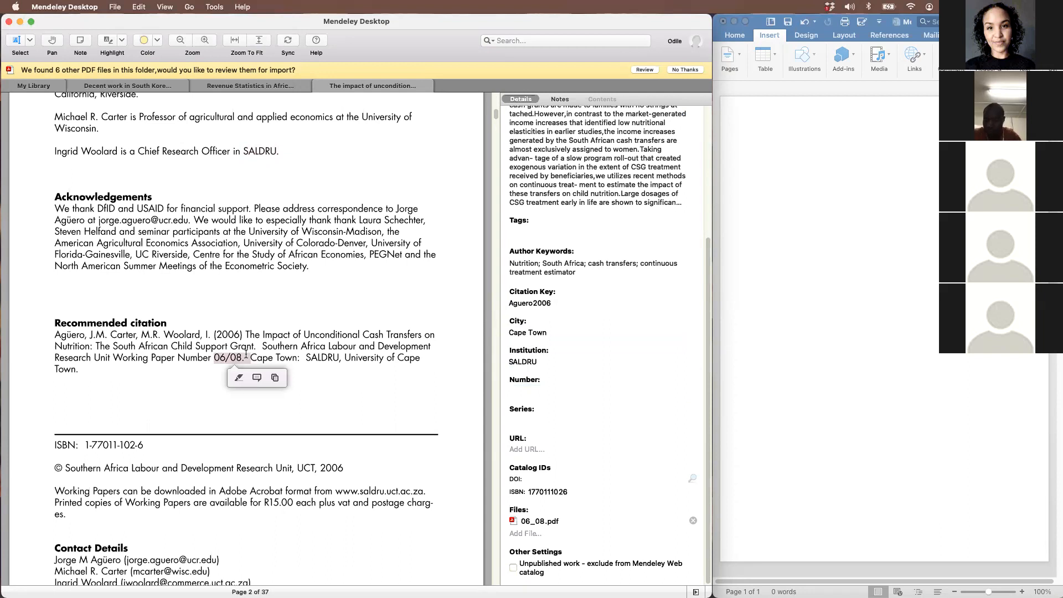
{"action": "left_click", "coordinate": [245, 355]}
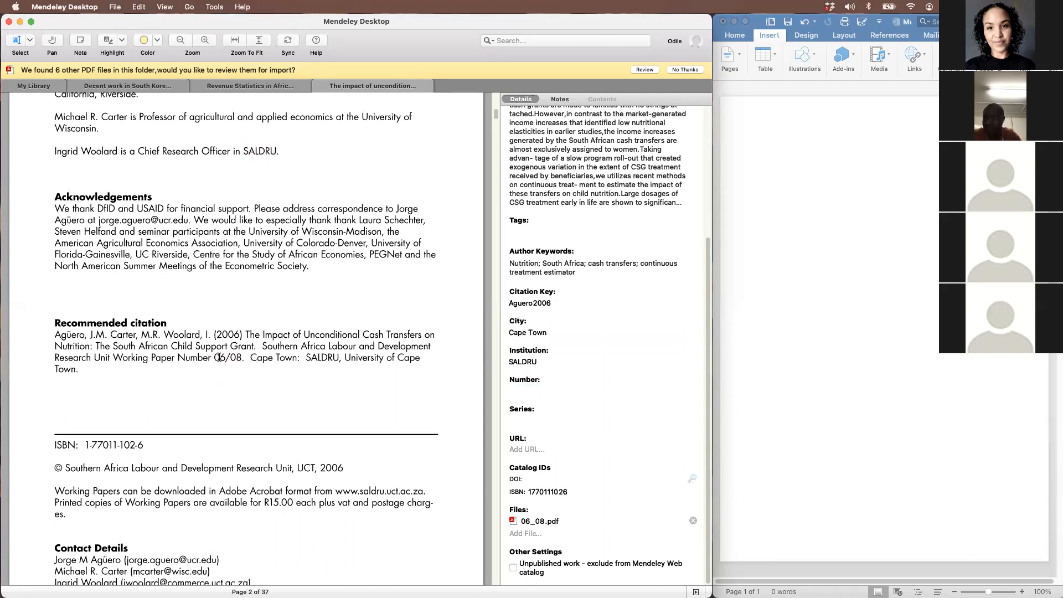
{"action": "left_click_drag", "start_coordinate": [214, 358], "coordinate": [242, 359]}
{"action": "left_click", "coordinate": [524, 389]}
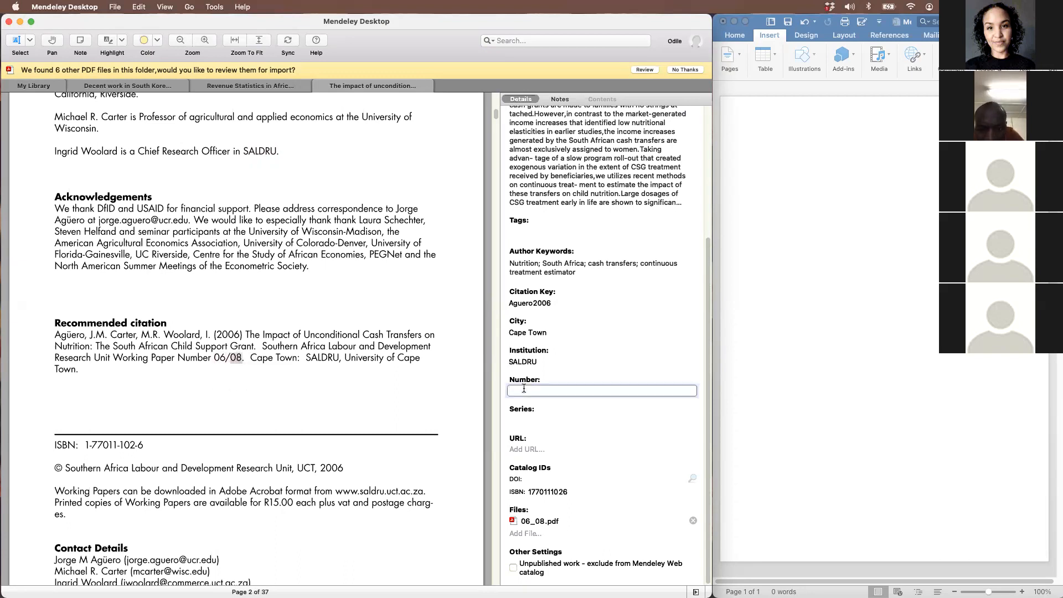
{"action": "left_click", "coordinate": [524, 412]}
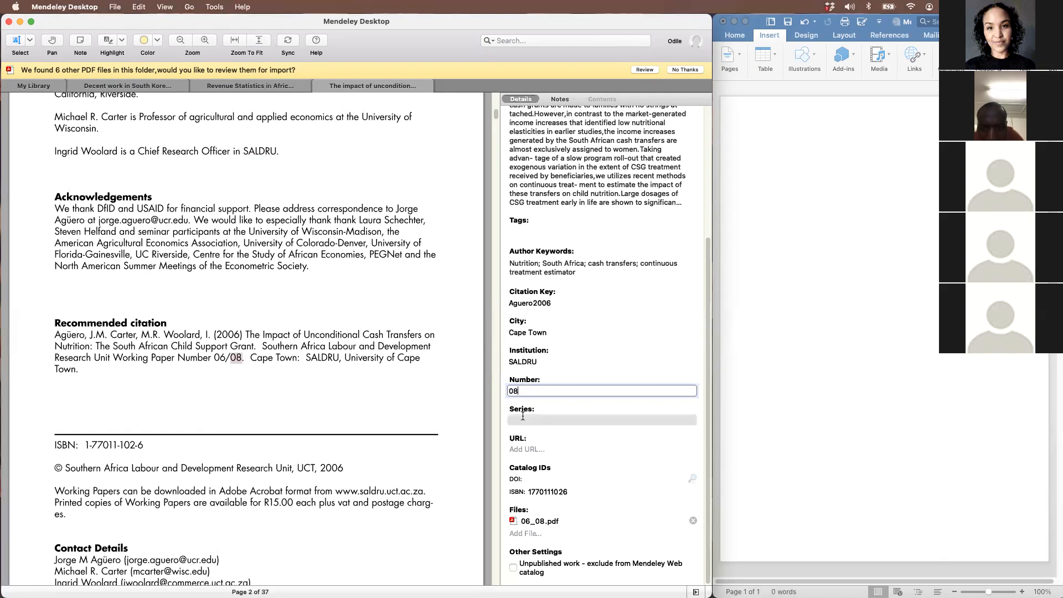
Set the working paper's series to "Southern Africa Labour and Development Research Unit" and leave its URL empty
{"action": "left_click_drag", "start_coordinate": [262, 347], "coordinate": [223, 356]}
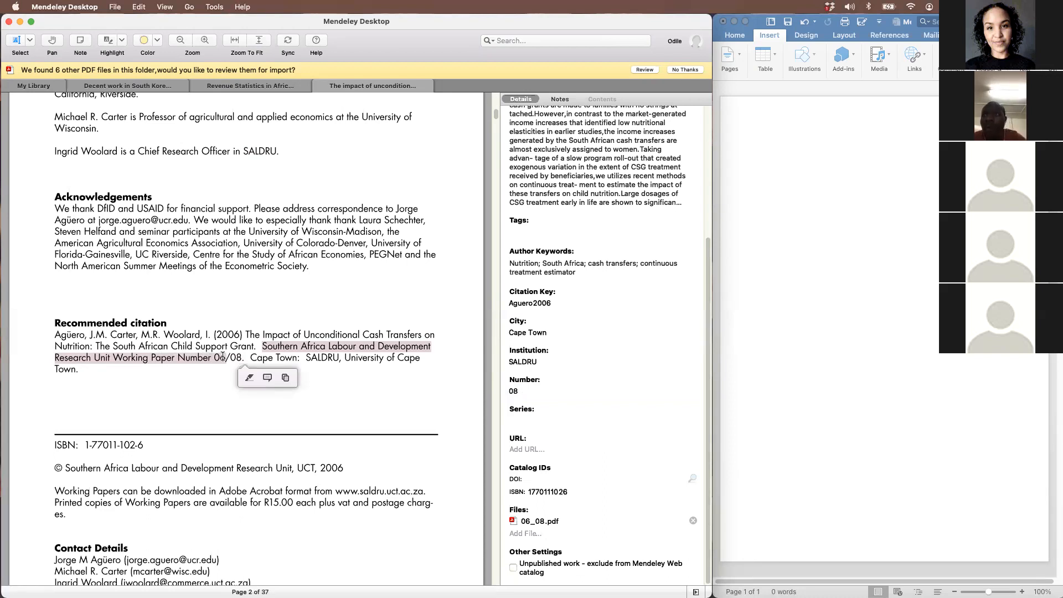
{"action": "left_click", "coordinate": [570, 420]}
{"action": "type", "text": "Suo"}
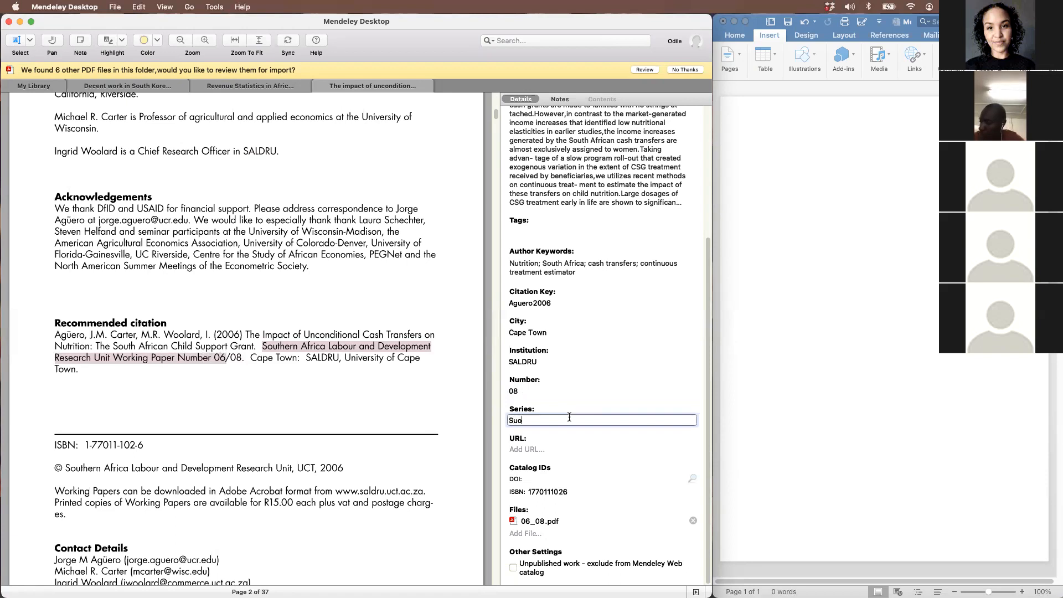
{"action": "key", "text": "BackSpace"}
{"action": "type", "text": "out"}
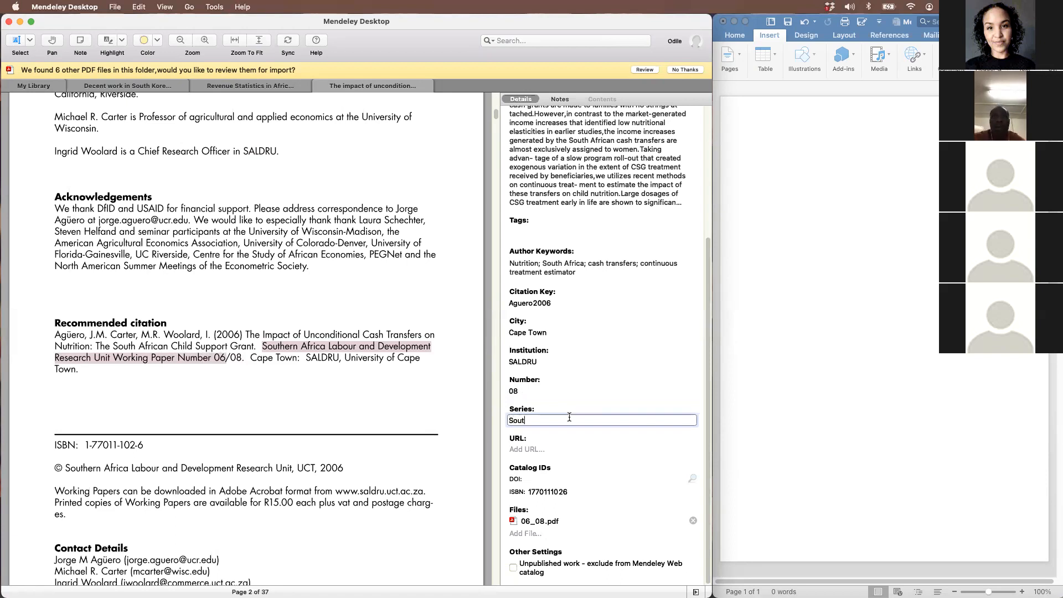
{"action": "type", "text": "hern Africa Labour and Development Research Unit"}
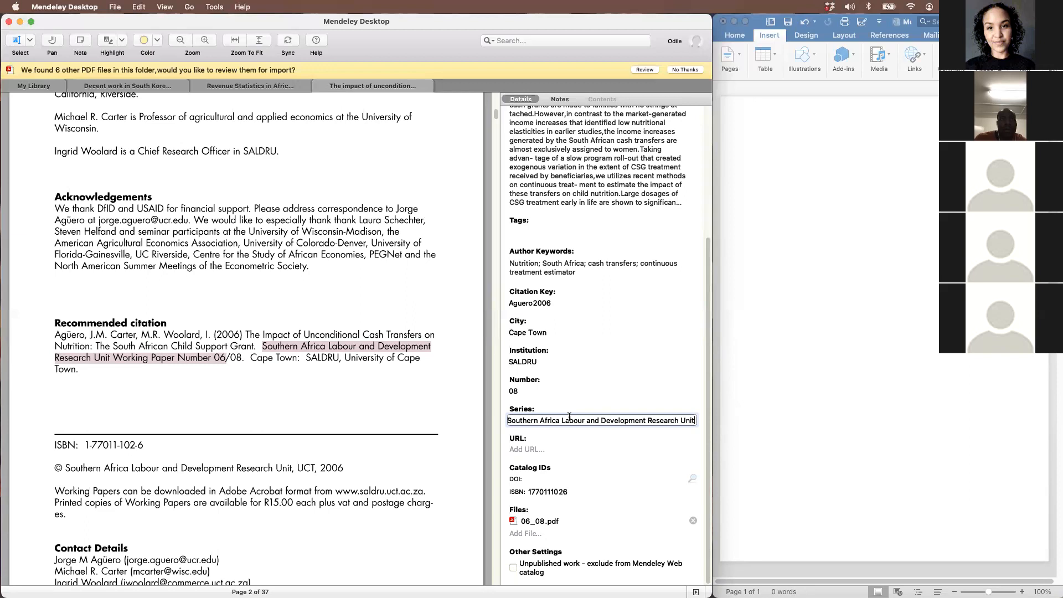
{"action": "left_click", "coordinate": [530, 449]}
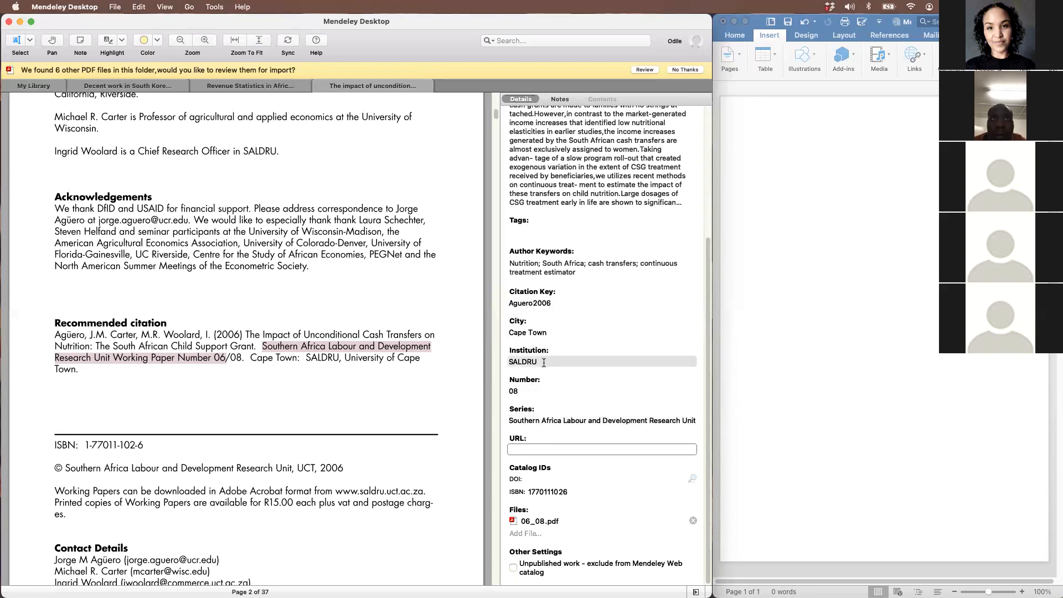
{"action": "scroll", "coordinate": [548, 388], "scroll_direction": "up", "scroll_amount": 5}
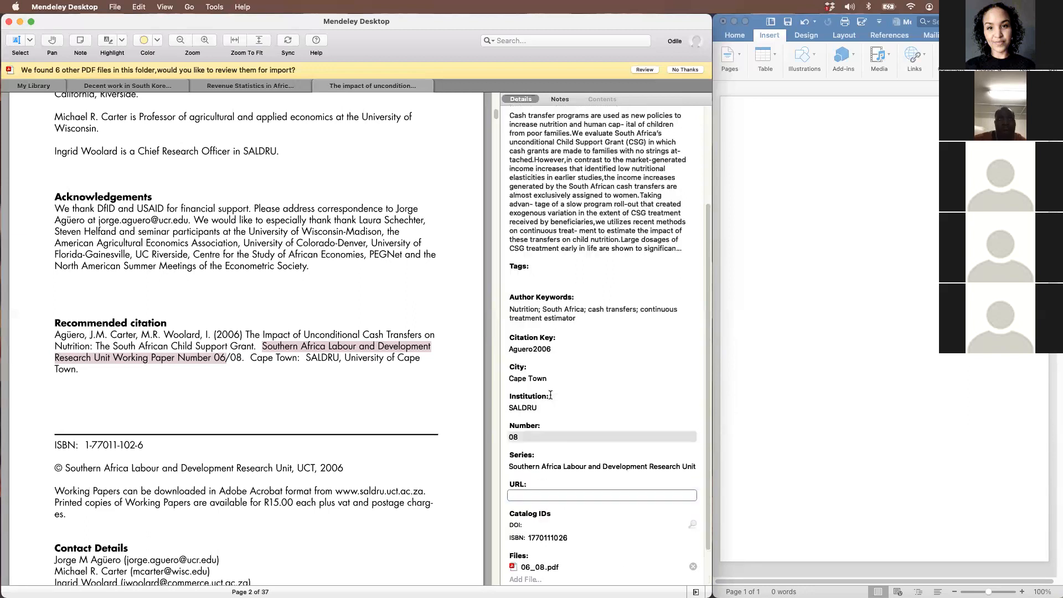
{"action": "scroll", "coordinate": [554, 360], "scroll_direction": "down", "scroll_amount": 5}
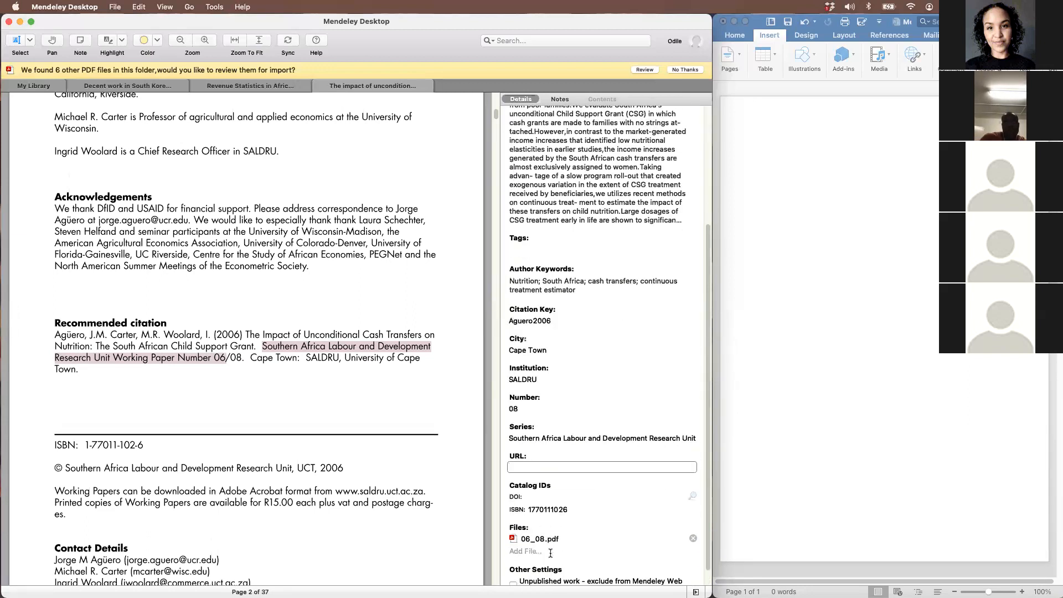
{"action": "left_click", "coordinate": [568, 451]}
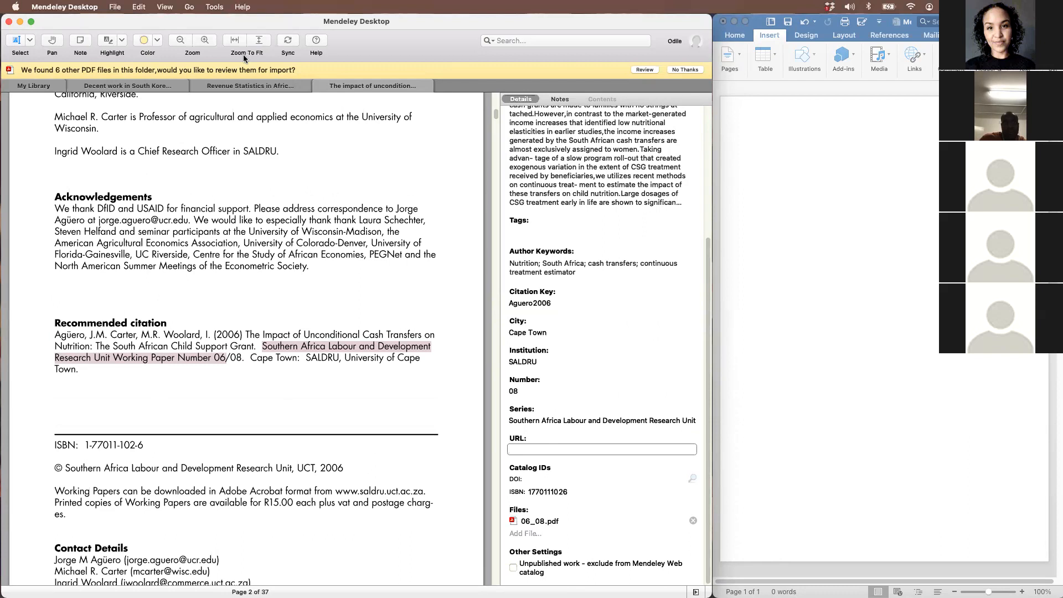
Return to the library, decline the import of the other PDF files found, and open the "DISCUSSION PAPER 13 by" document
{"action": "left_click", "coordinate": [48, 87]}
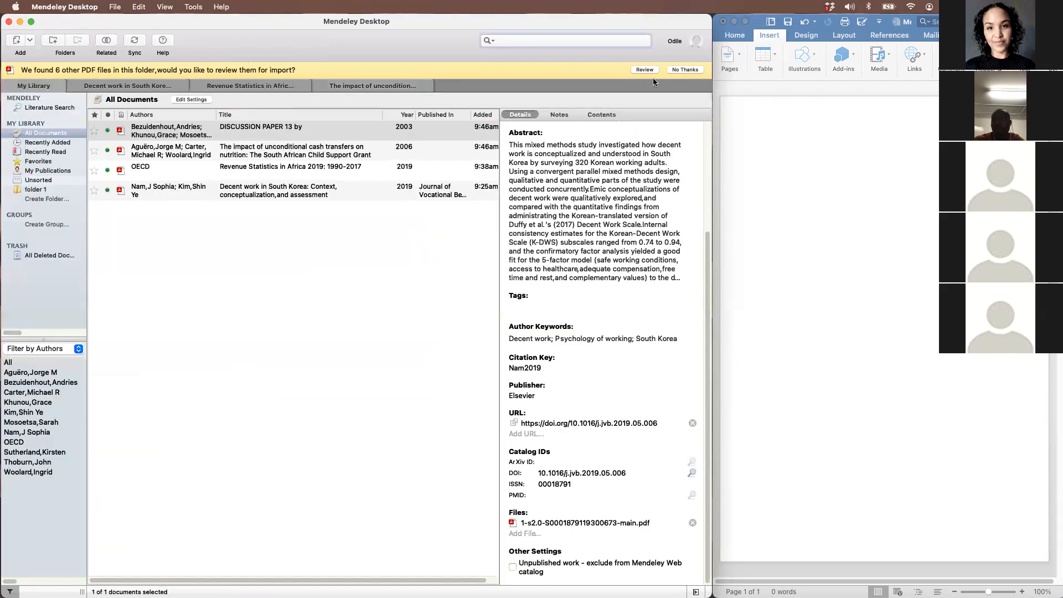
{"action": "left_click", "coordinate": [685, 70]}
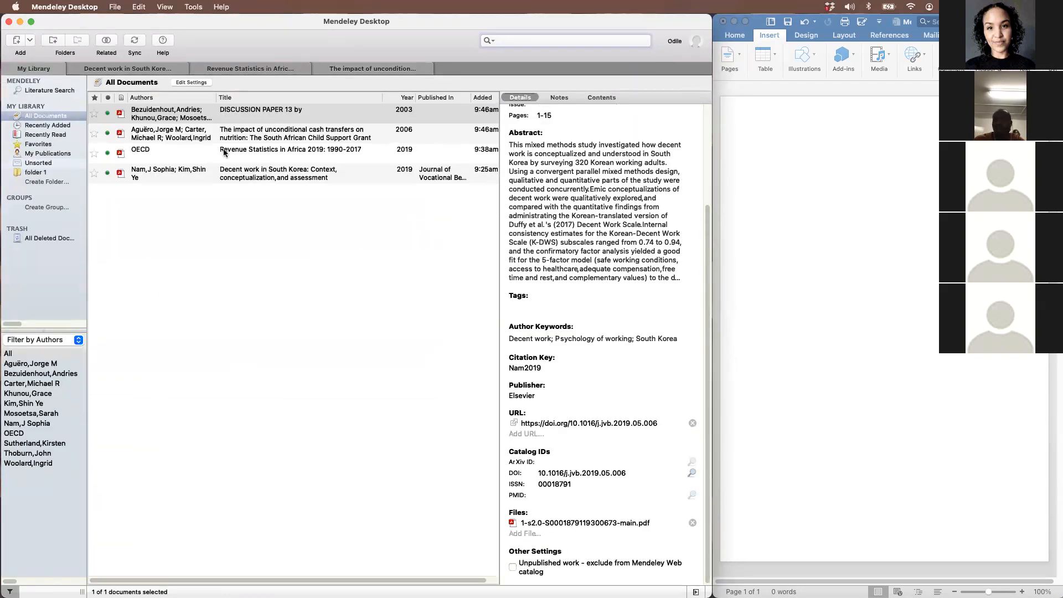
{"action": "double_click", "coordinate": [213, 115]}
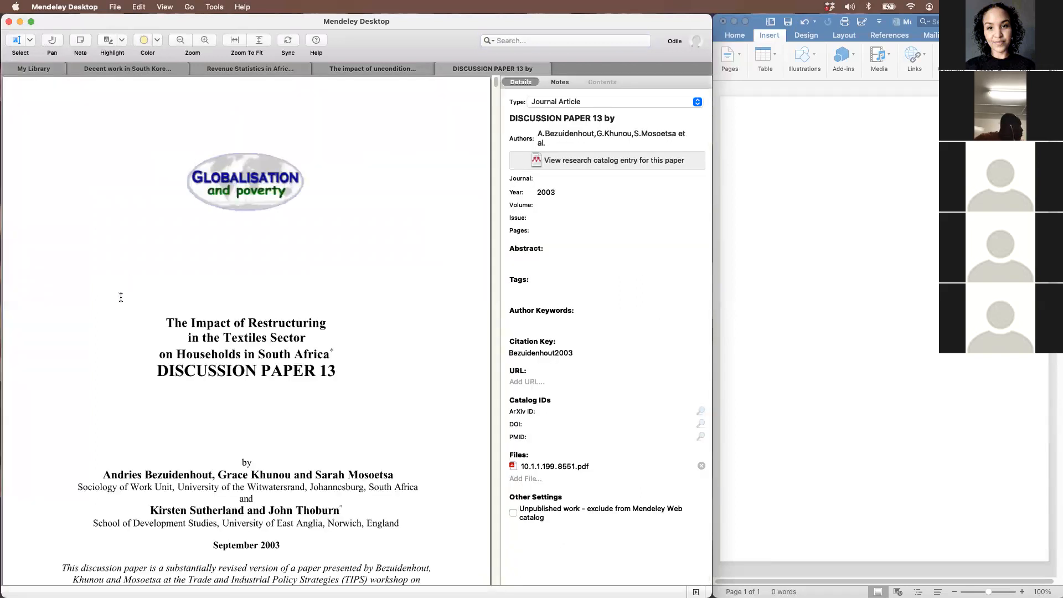
Change the discussion paper's document type to Working Paper
{"action": "left_click_drag", "start_coordinate": [157, 371], "coordinate": [331, 371]}
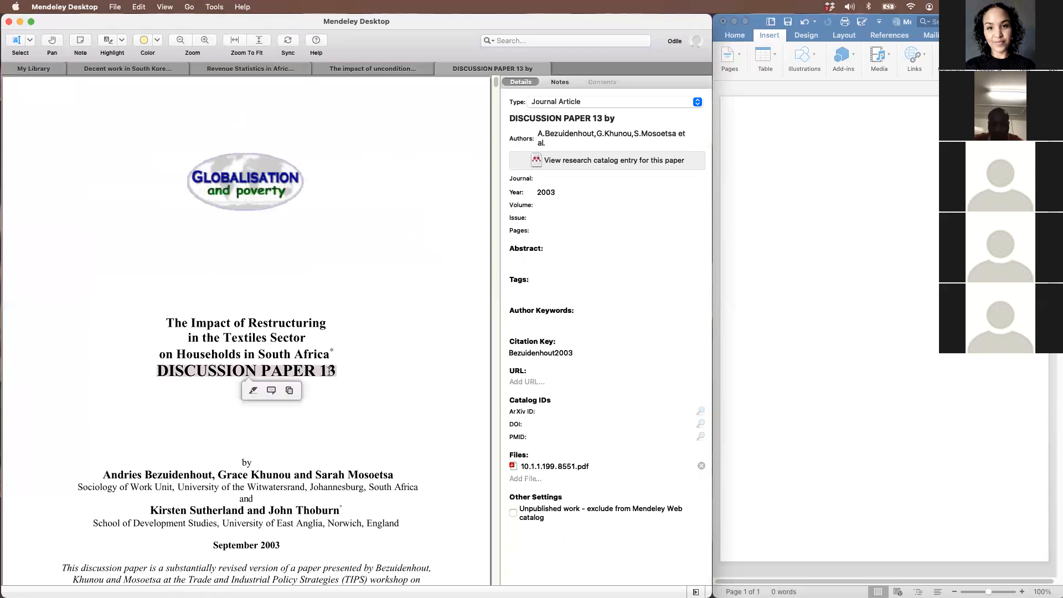
{"action": "left_click", "coordinate": [571, 101]}
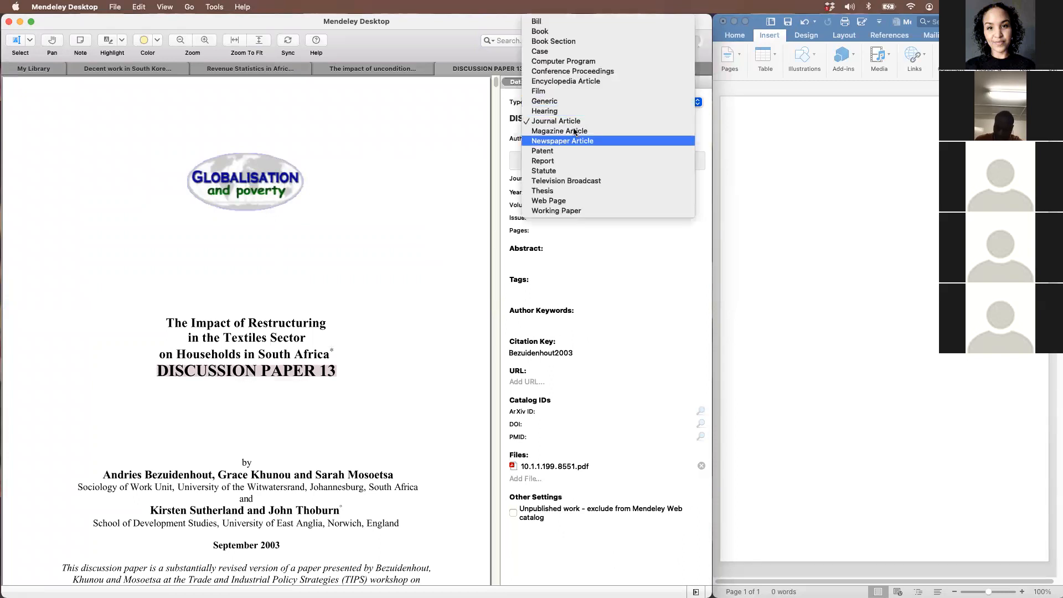
{"action": "left_click", "coordinate": [578, 210]}
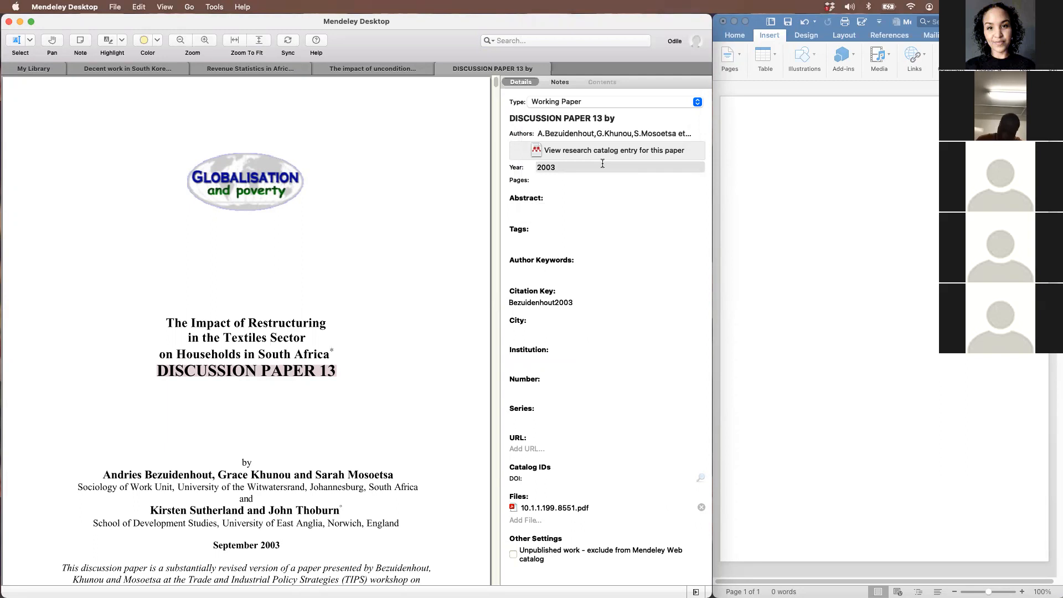
Replace the discussion paper's title with "The impact of restructuring in the Textiles Sector on households in South Africa"
{"action": "left_click", "coordinate": [623, 117]}
{"action": "key", "text": "super+a"}
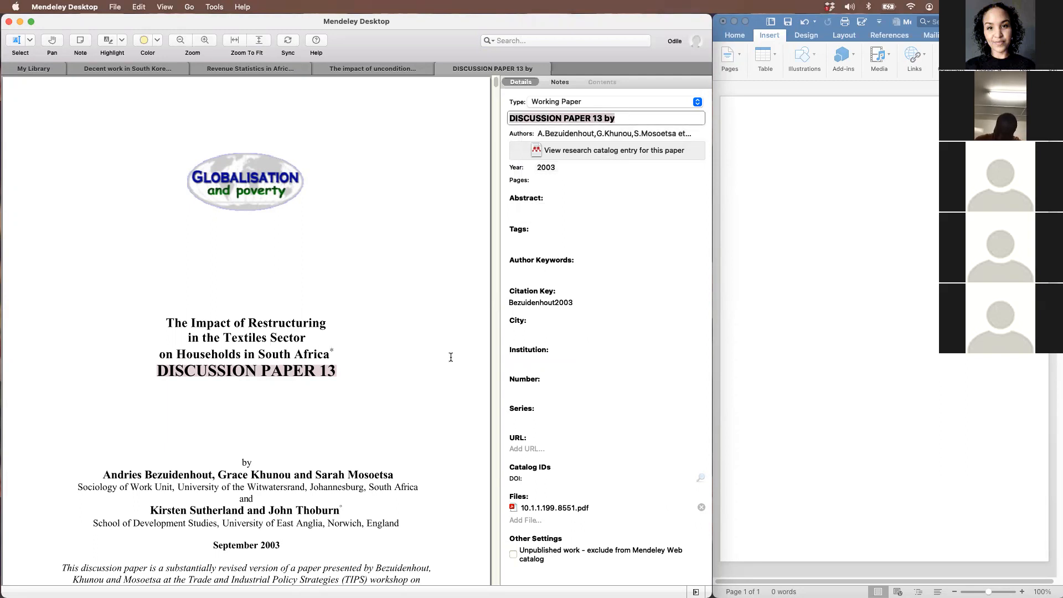
{"action": "scroll", "coordinate": [451, 358], "scroll_direction": "down", "scroll_amount": 3}
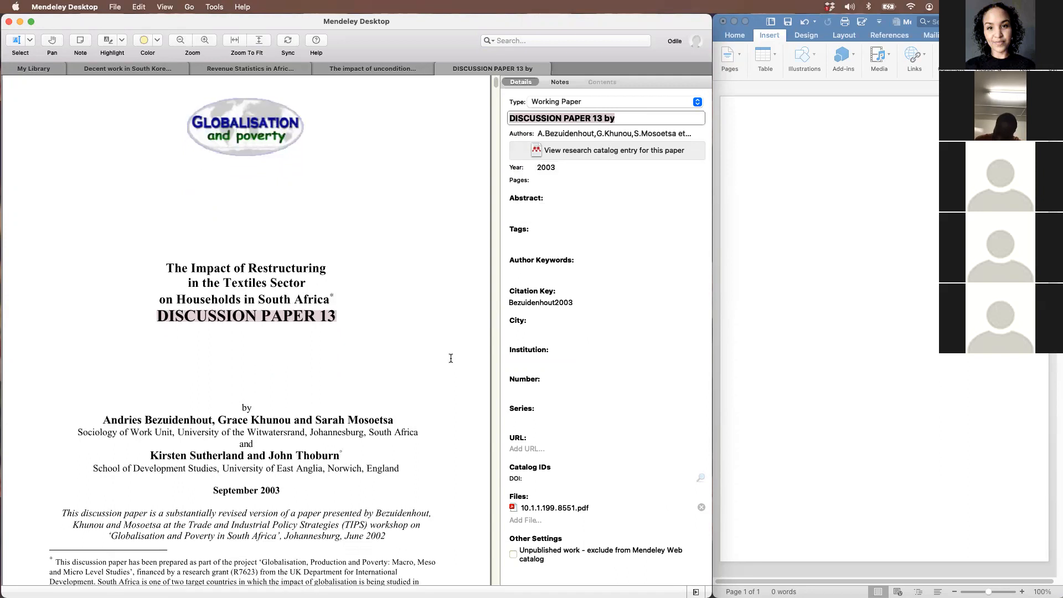
{"action": "type", "text": "The impact of restructuri"}
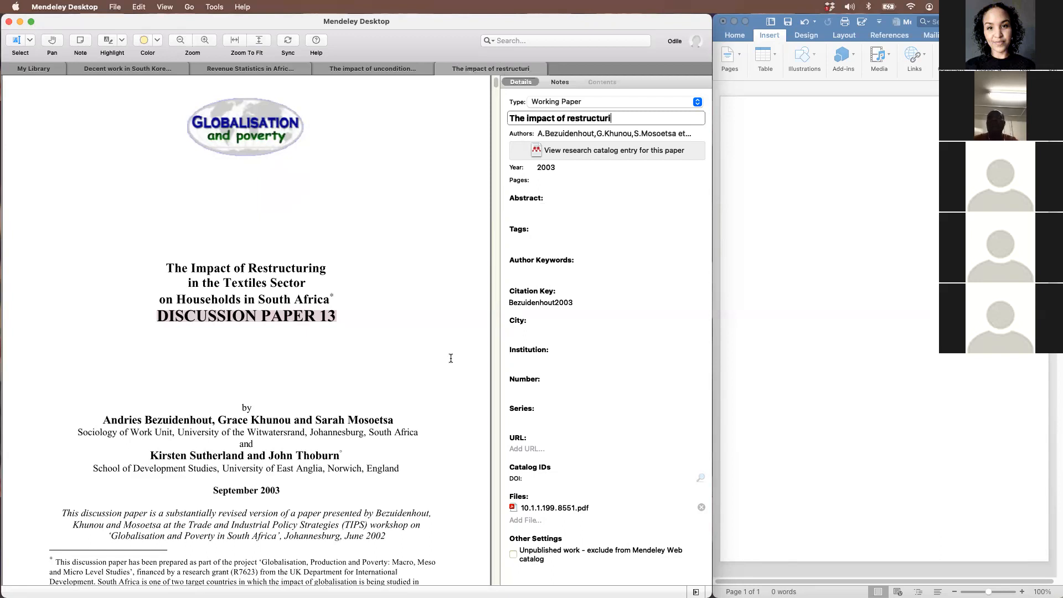
{"action": "type", "text": "ng in the Textiles"}
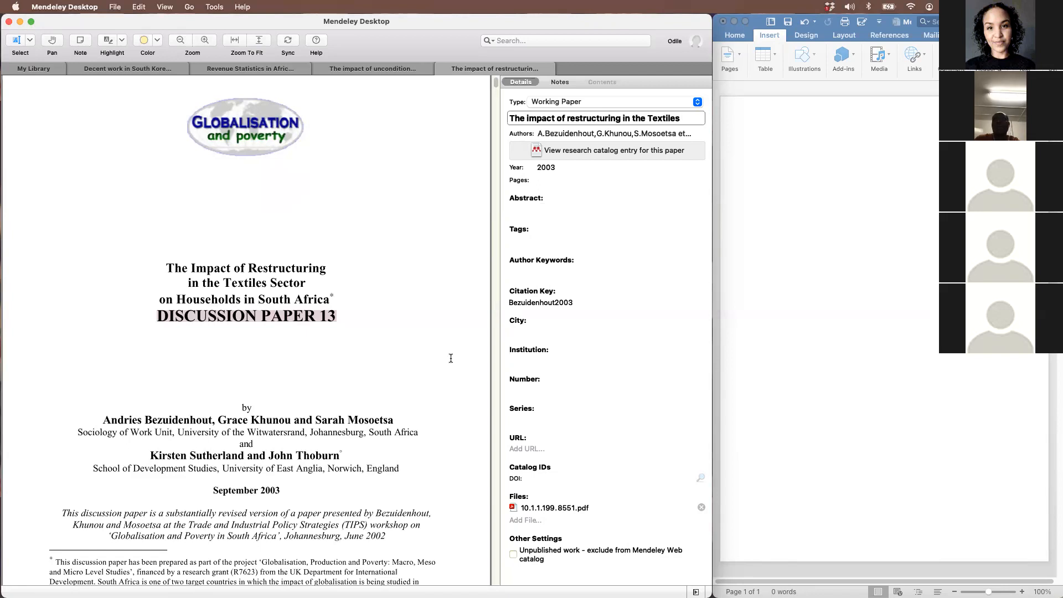
{"action": "type", "text": " Sector on Households"}
{"action": "key", "text": "BackSpace"}
{"action": "key", "text": "BackSpace"}
{"action": "key", "text": "BackSpace"}
{"action": "key", "text": "BackSpace"}
{"action": "key", "text": "BackSpace"}
{"action": "key", "text": "BackSpace"}
{"action": "key", "text": "BackSpace"}
{"action": "key", "text": "BackSpace"}
{"action": "key", "text": "BackSpace"}
{"action": "key", "text": "BackSpace"}
{"action": "type", "text": "households in South "}
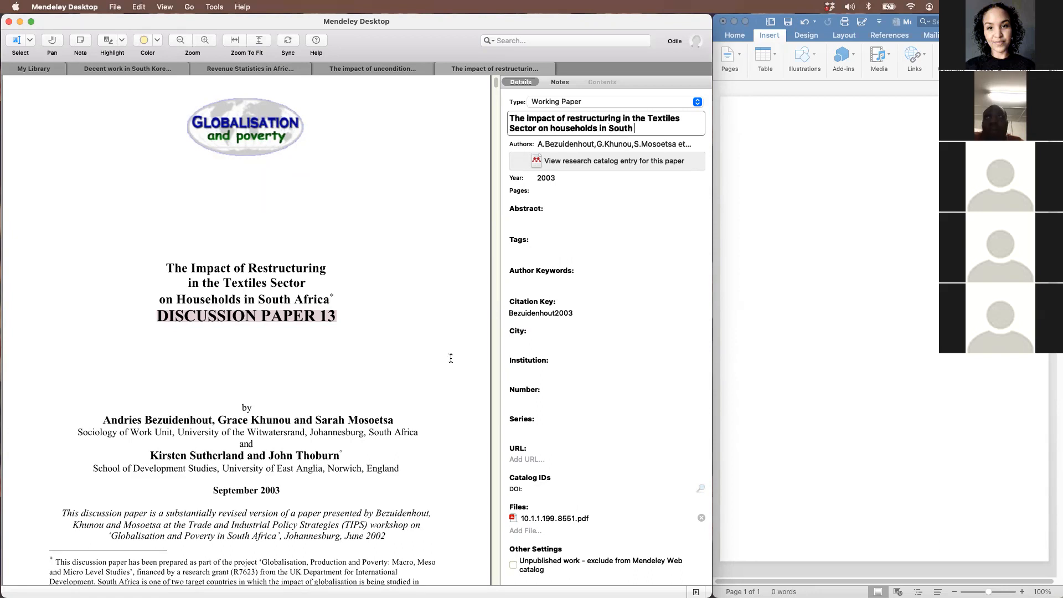
{"action": "type", "text": "Africa"}
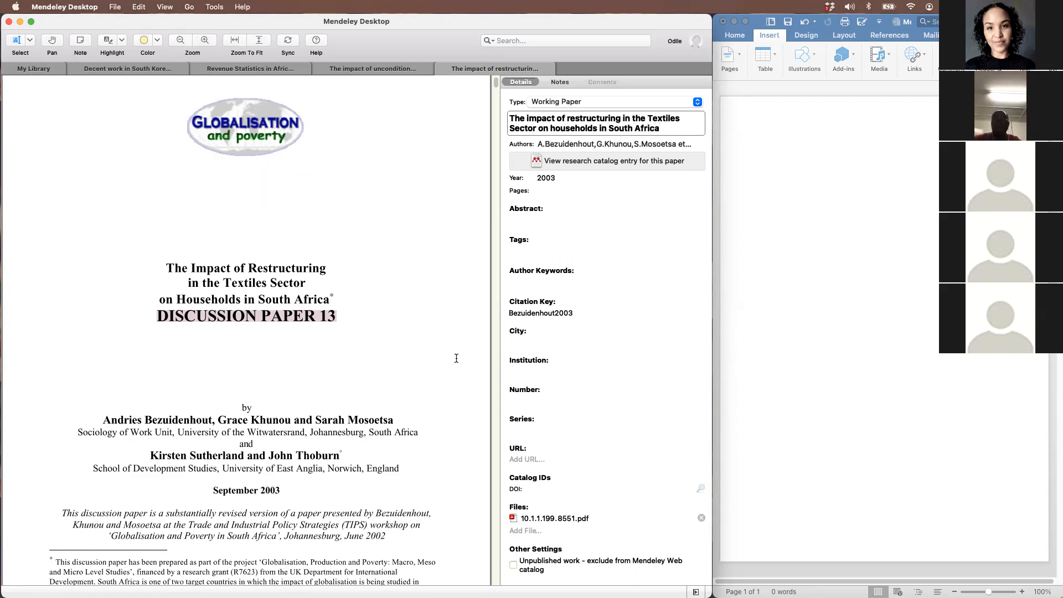
Check the discussion paper's author list and publication year against the PDF's title page
{"action": "scroll", "coordinate": [430, 374], "scroll_direction": "down", "scroll_amount": 2}
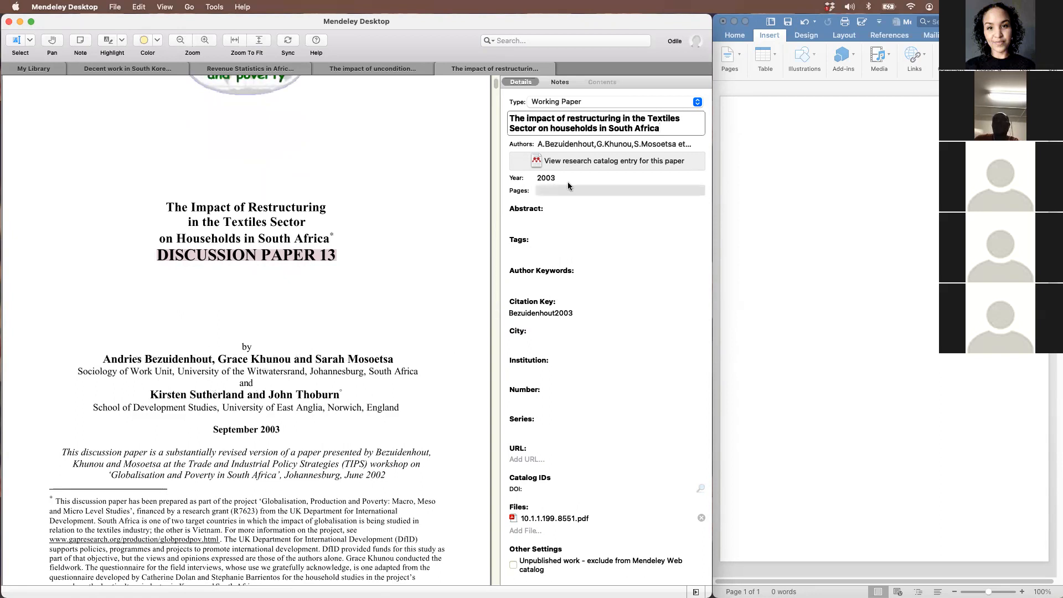
{"action": "left_click", "coordinate": [587, 141]}
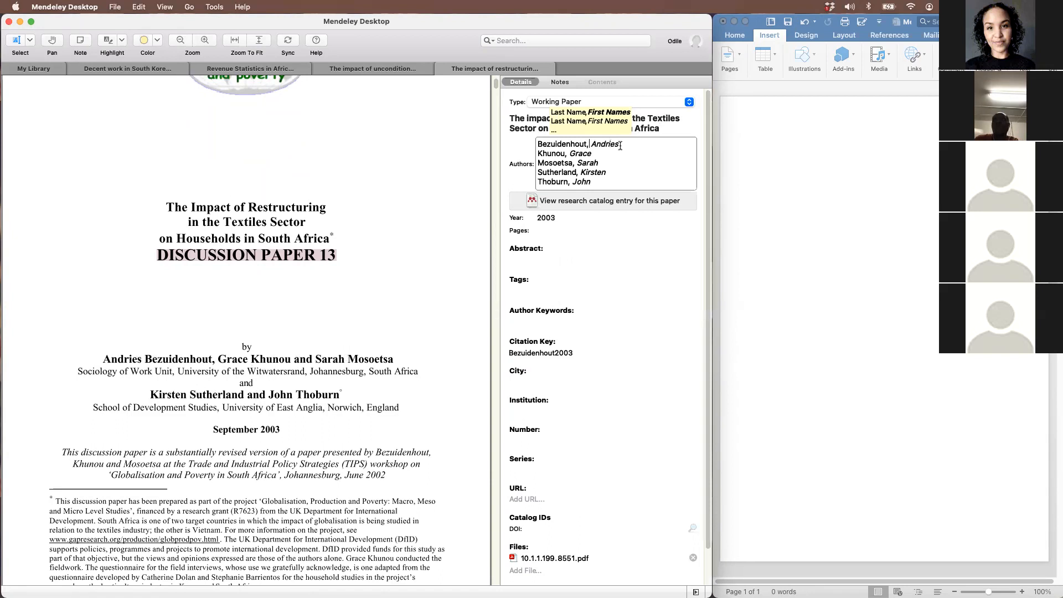
{"action": "key", "text": "Down"}
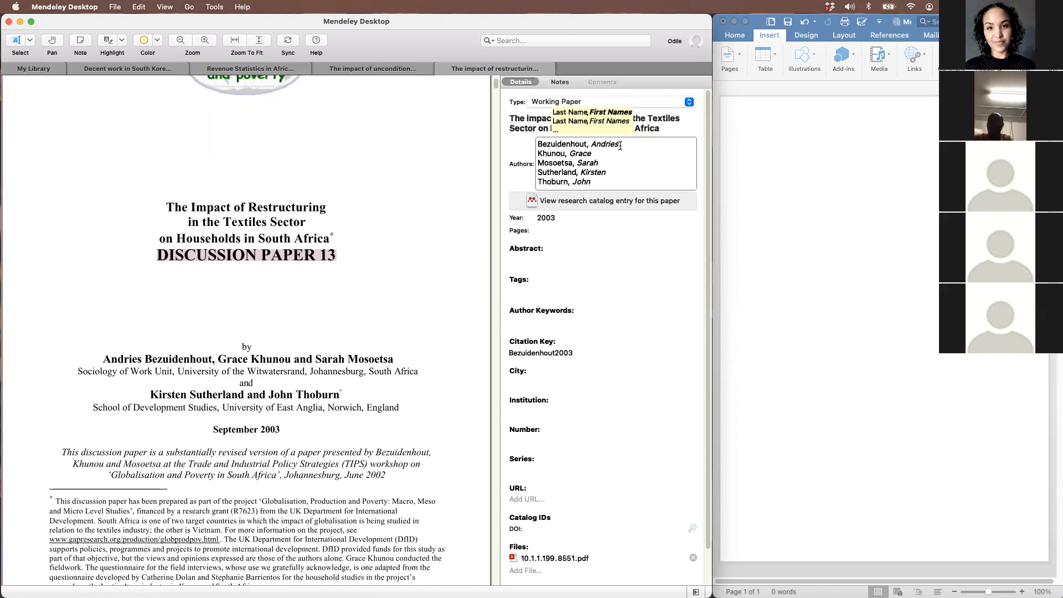
{"action": "key", "text": "Down"}
{"action": "key", "text": "Down"}
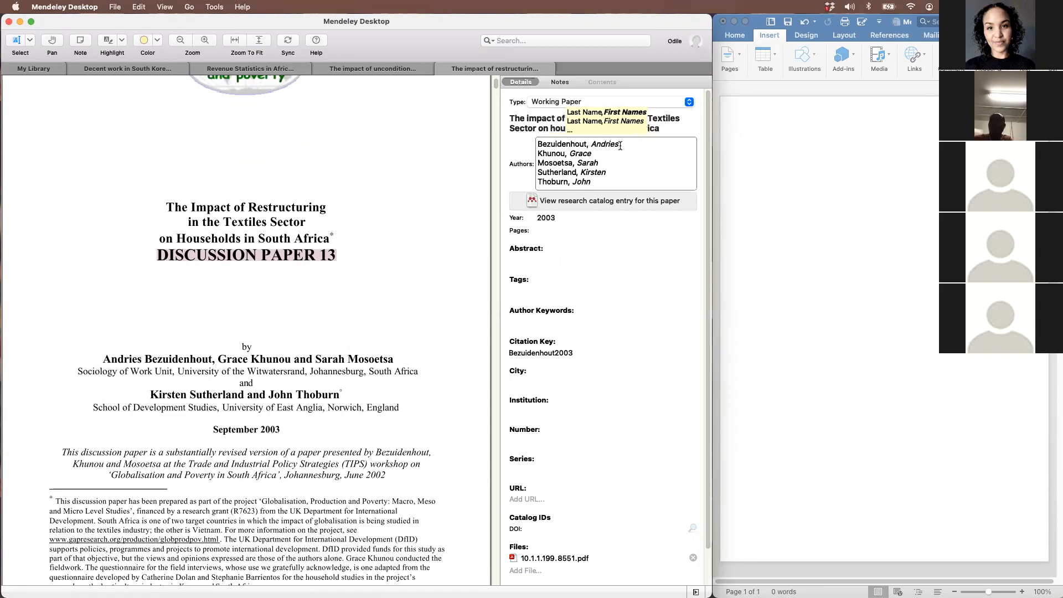
{"action": "key", "text": "Down"}
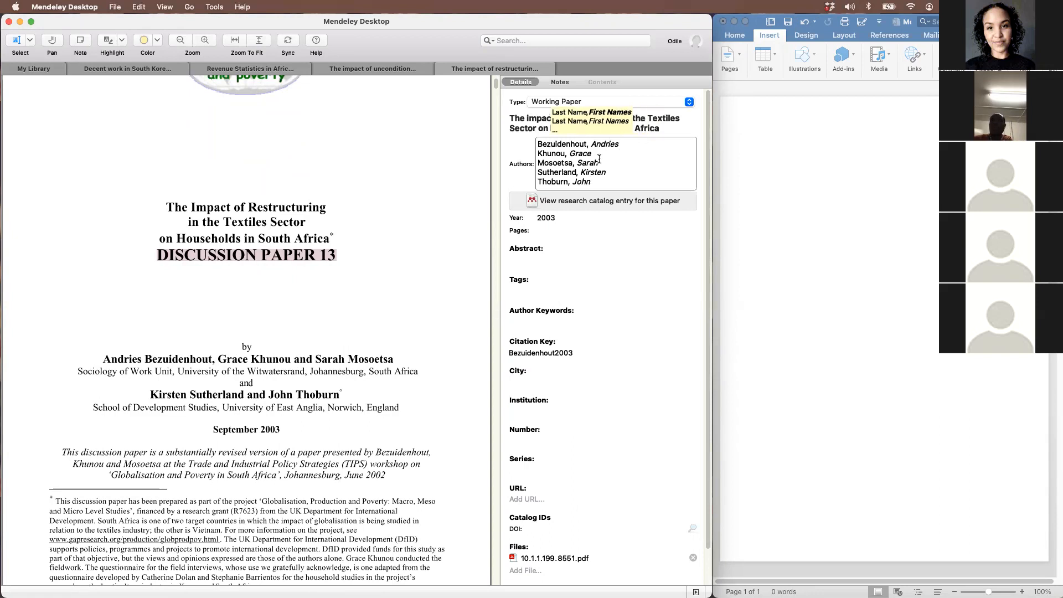
{"action": "left_click_drag", "start_coordinate": [262, 430], "coordinate": [280, 430]}
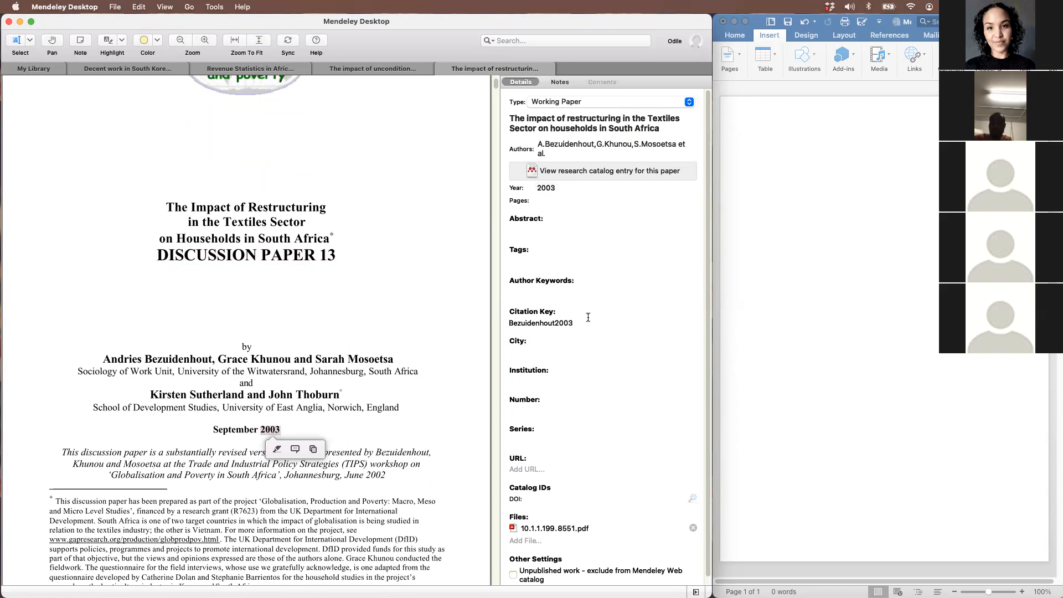
Set the discussion paper's city to Johannesburg, following the workshop location given on its title page
{"action": "scroll", "coordinate": [588, 318], "scroll_direction": "down", "scroll_amount": 1}
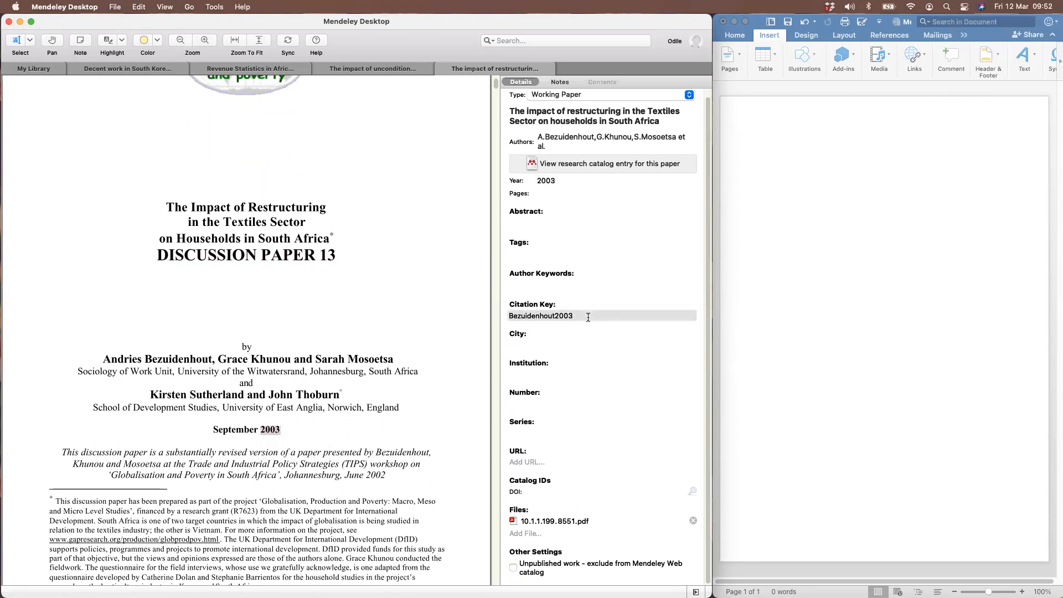
{"action": "scroll", "coordinate": [414, 388], "scroll_direction": "down", "scroll_amount": 2}
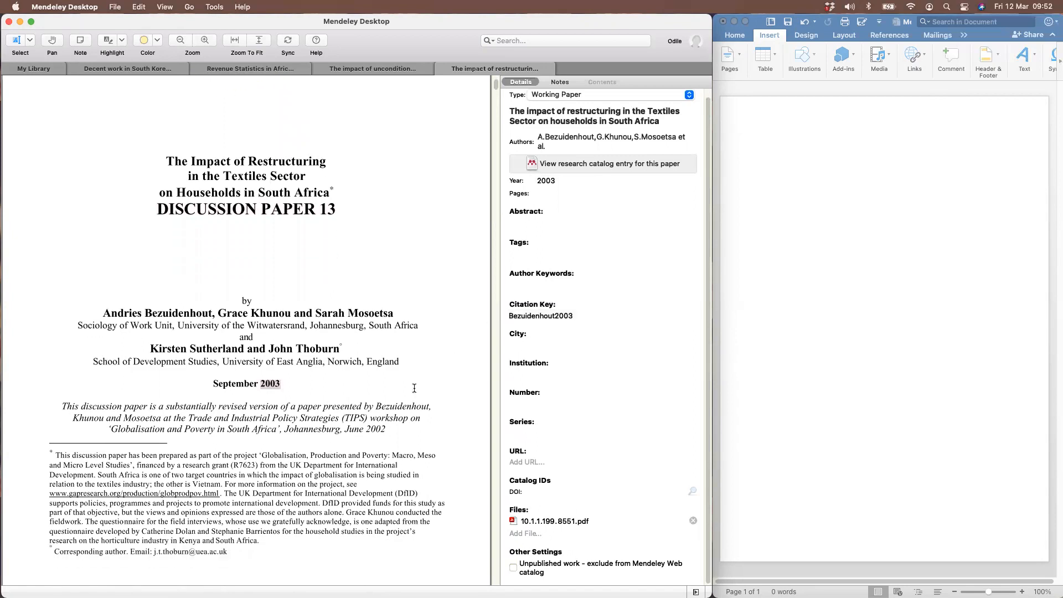
{"action": "scroll", "coordinate": [415, 389], "scroll_direction": "down", "scroll_amount": 10}
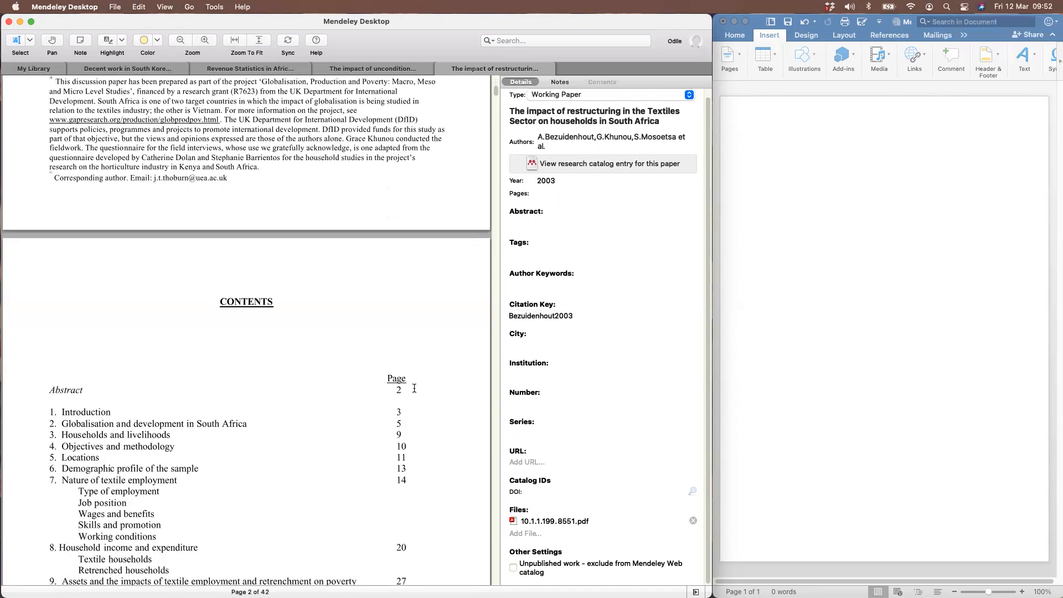
{"action": "scroll", "coordinate": [414, 388], "scroll_direction": "up", "scroll_amount": 10}
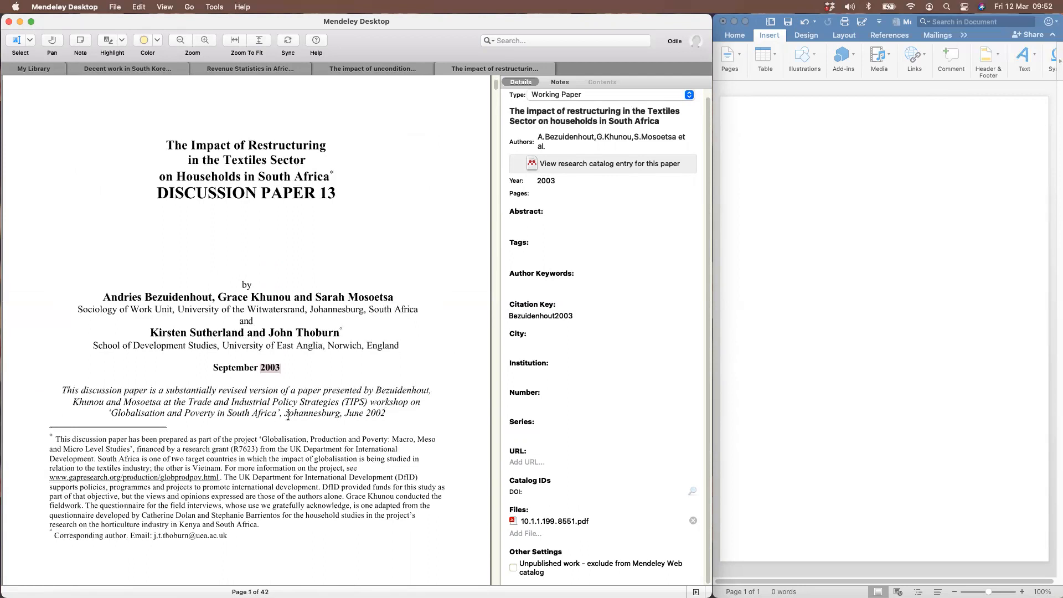
{"action": "double_click", "coordinate": [296, 414]}
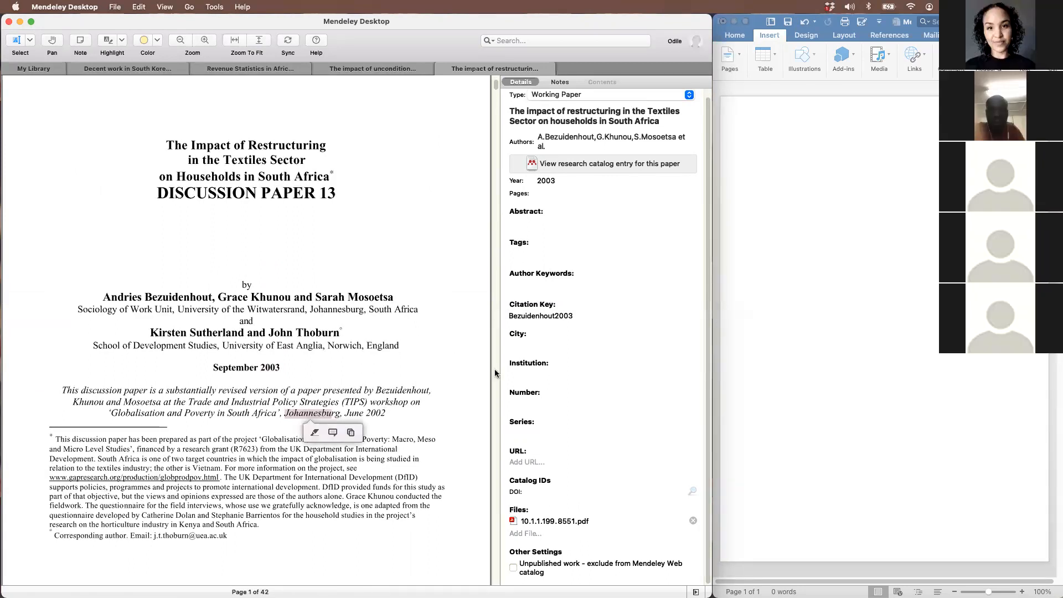
{"action": "left_click", "coordinate": [526, 342]}
{"action": "type", "text": "Ho"}
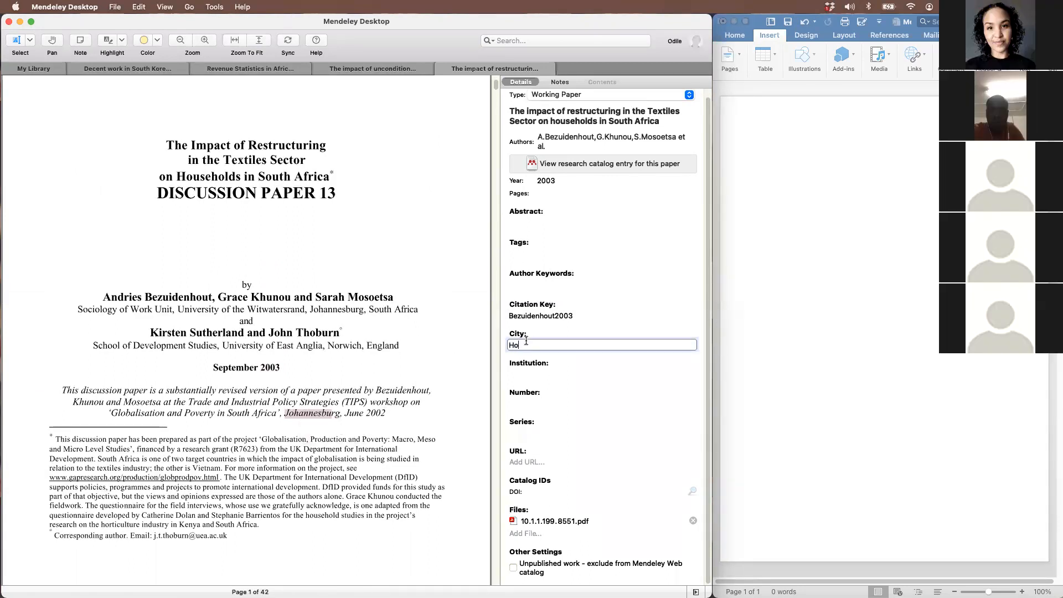
{"action": "type", "text": "j"}
{"action": "key", "text": "BackSpace"}
{"action": "key", "text": "BackSpace"}
{"action": "key", "text": "BackSpace"}
{"action": "type", "text": "Johannesburg"}
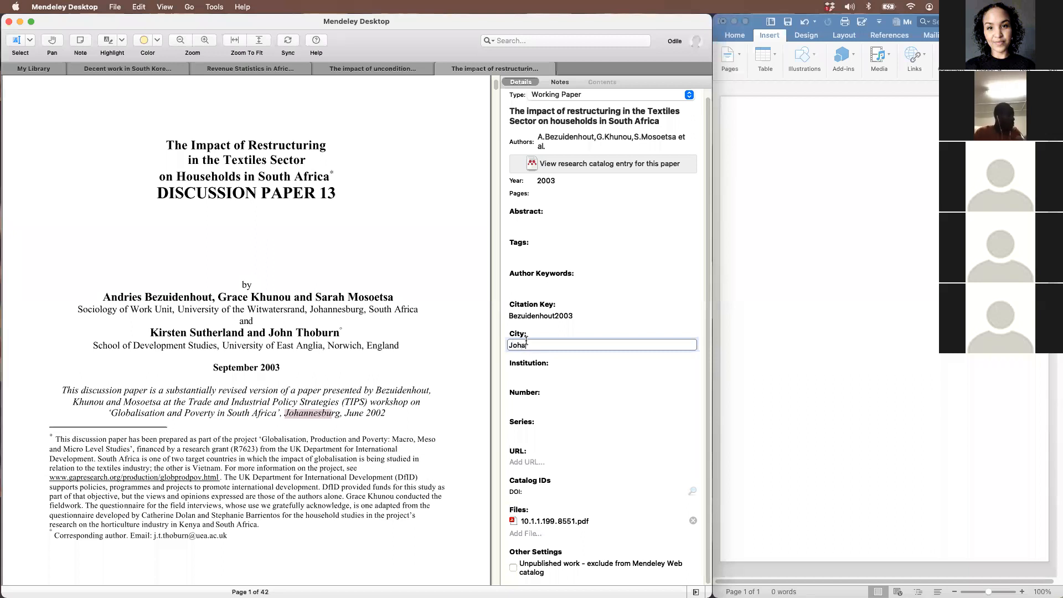
Set the discussion paper's institution to "Trade and Industrial Policy Strategies" and its number to 13
{"action": "left_click", "coordinate": [526, 372]}
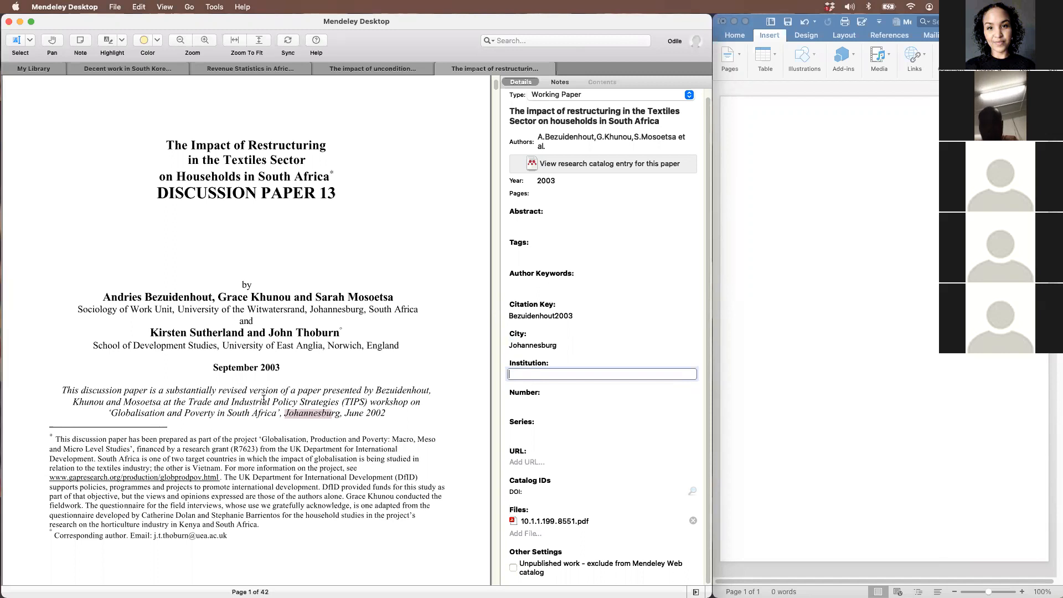
{"action": "type", "text": "Trae"}
{"action": "key", "text": "BackSpace"}
{"action": "type", "text": "de and Industrial P"}
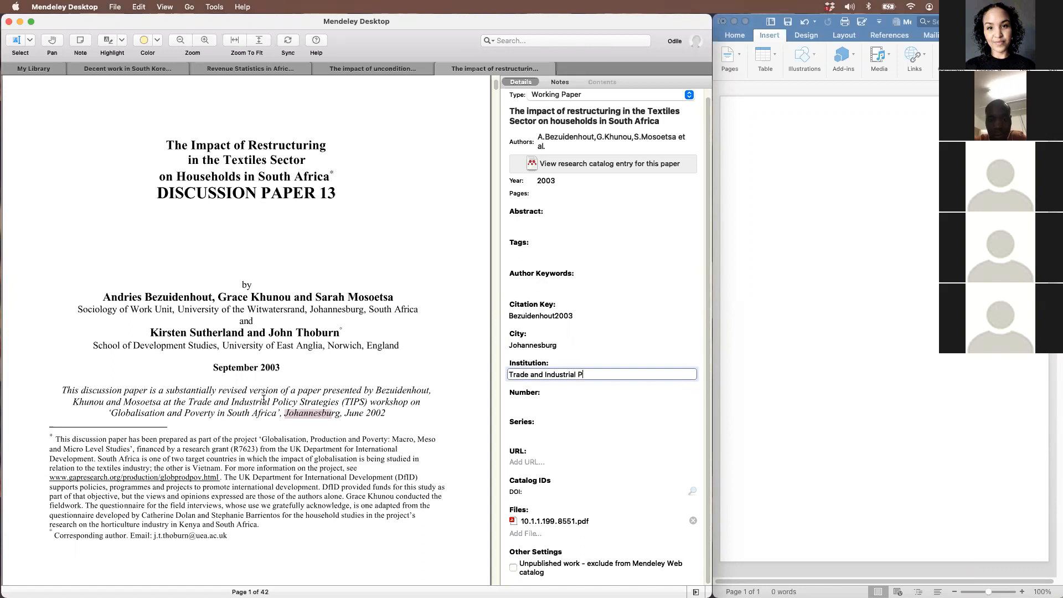
{"action": "type", "text": "olicy Strategies"}
{"action": "key", "text": "Tab"}
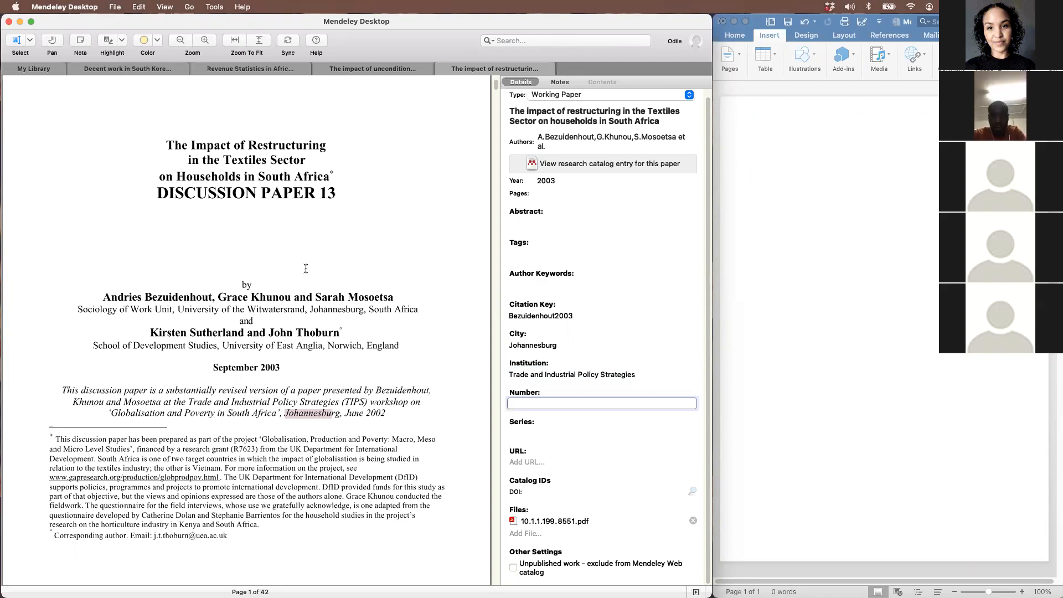
{"action": "type", "text": "13"}
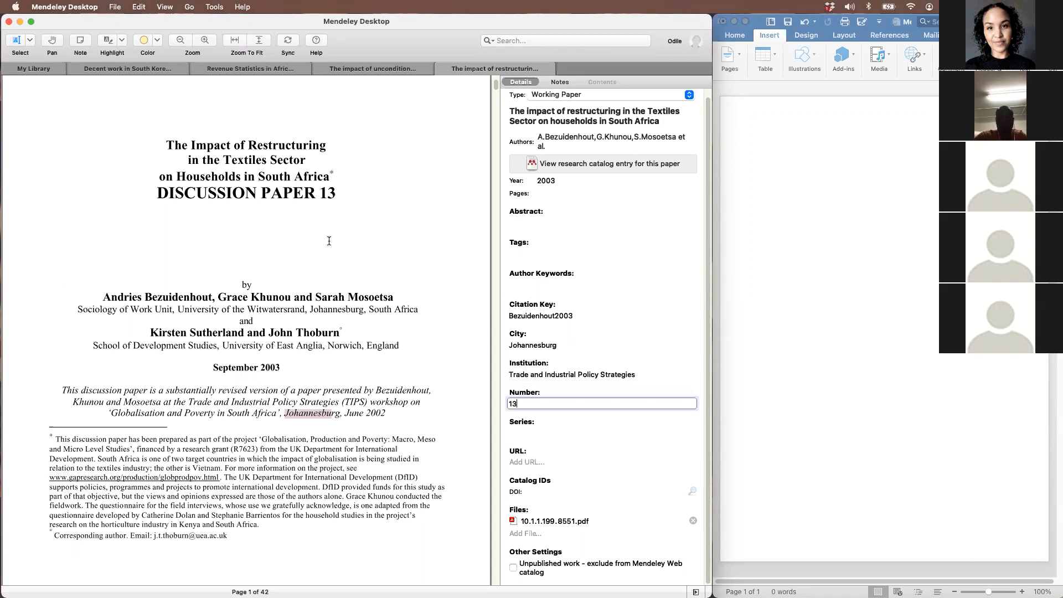
Set the discussion paper's series to "Globalisation and Poverty in South Africa", as named on the title page
{"action": "left_click", "coordinate": [518, 433]}
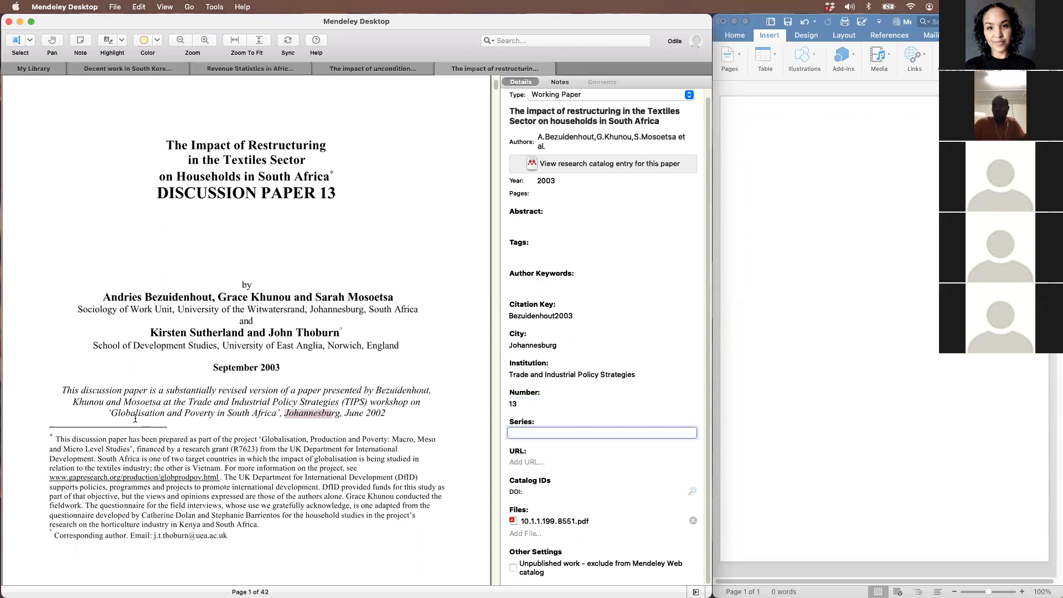
{"action": "left_click_drag", "start_coordinate": [108, 412], "coordinate": [279, 412]}
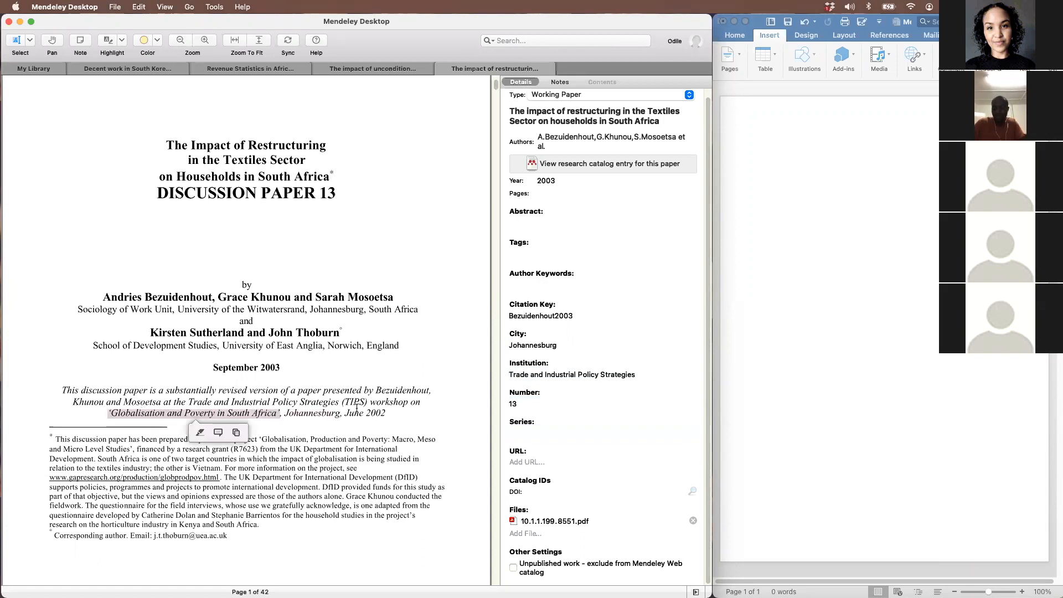
{"action": "left_click", "coordinate": [568, 435]}
{"action": "type", "text": "Globalisation "}
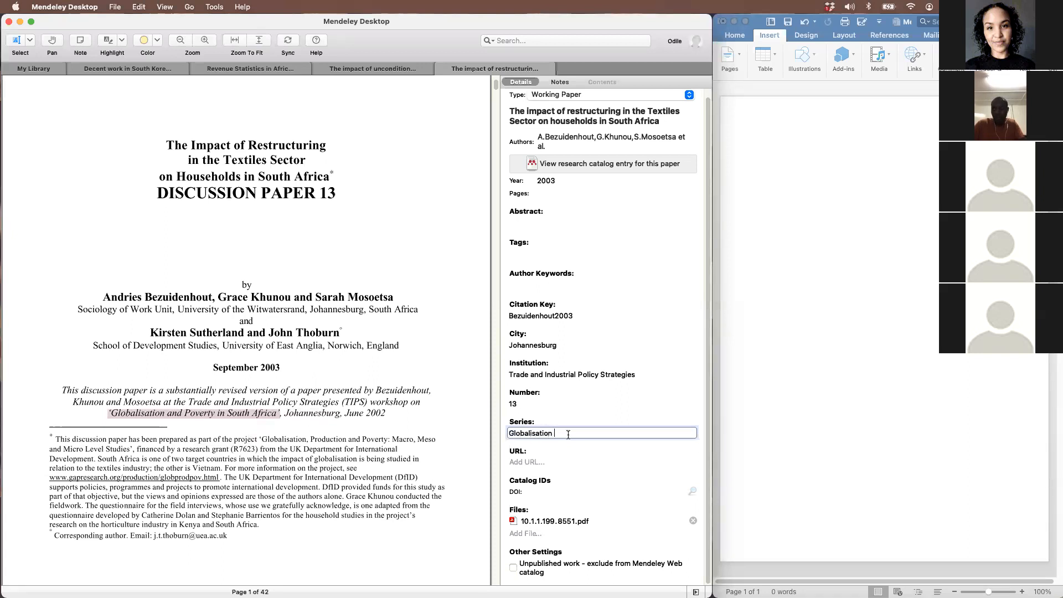
{"action": "type", "text": "and Poverty in South Afric"}
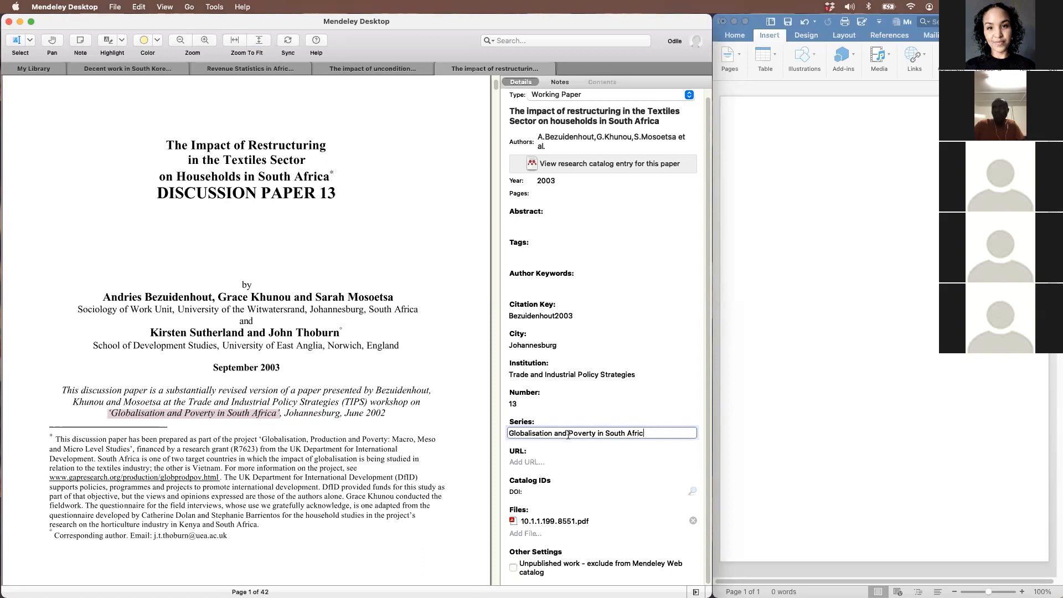
{"action": "type", "text": "a"}
{"action": "left_click", "coordinate": [555, 413]}
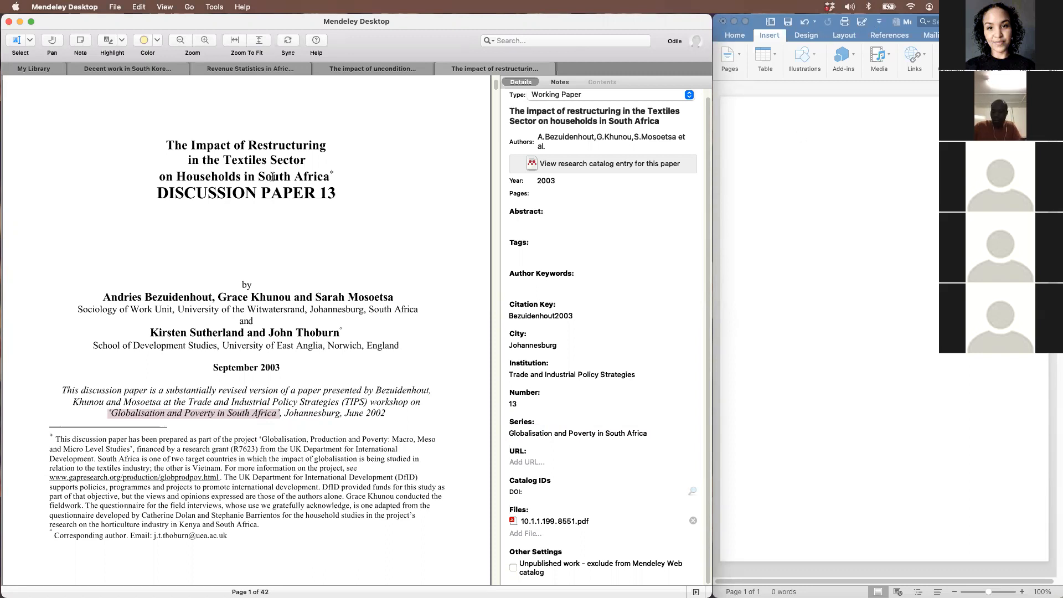
Copy the discussion paper's title, switch to Chrome and search for it in Google Scholar
{"action": "left_click", "coordinate": [617, 118]}
{"action": "key", "text": "super+a"}
{"action": "key", "text": "super+c"}
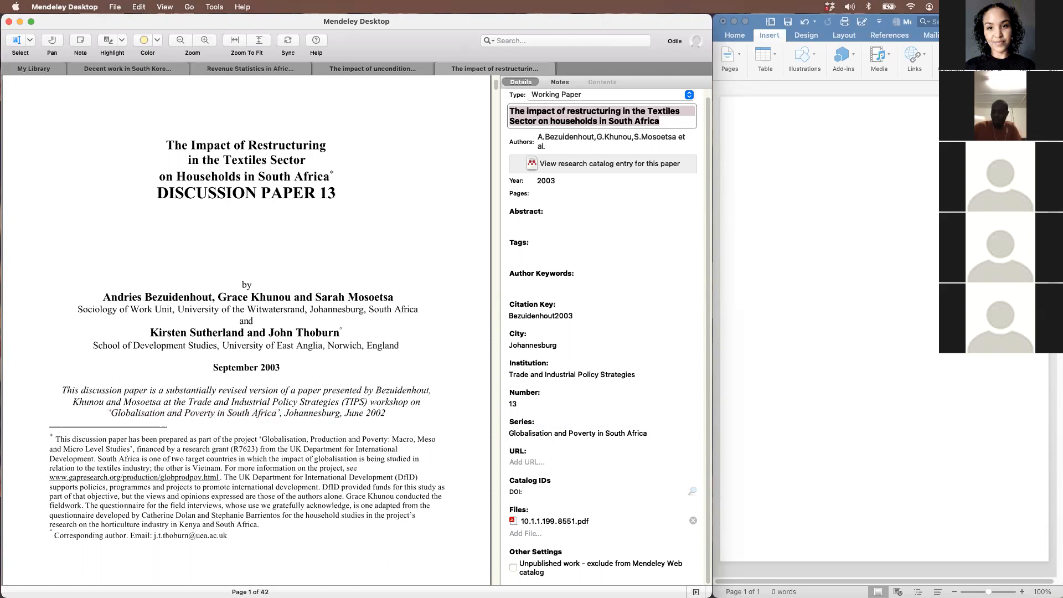
{"action": "key", "text": "super+Tab"}
{"action": "left_click", "coordinate": [529, 92]}
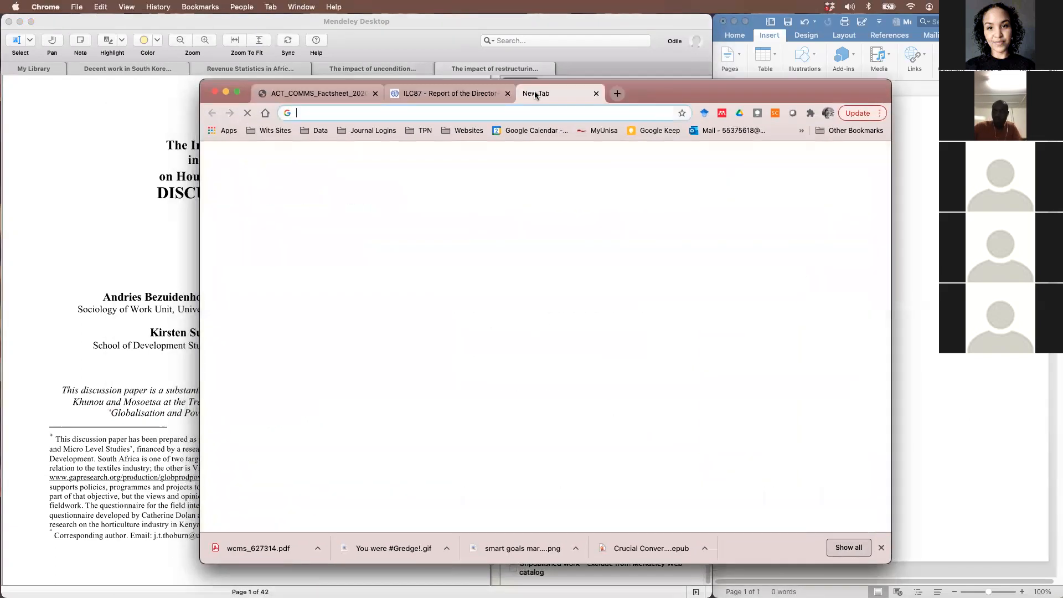
{"action": "left_click", "coordinate": [705, 113]}
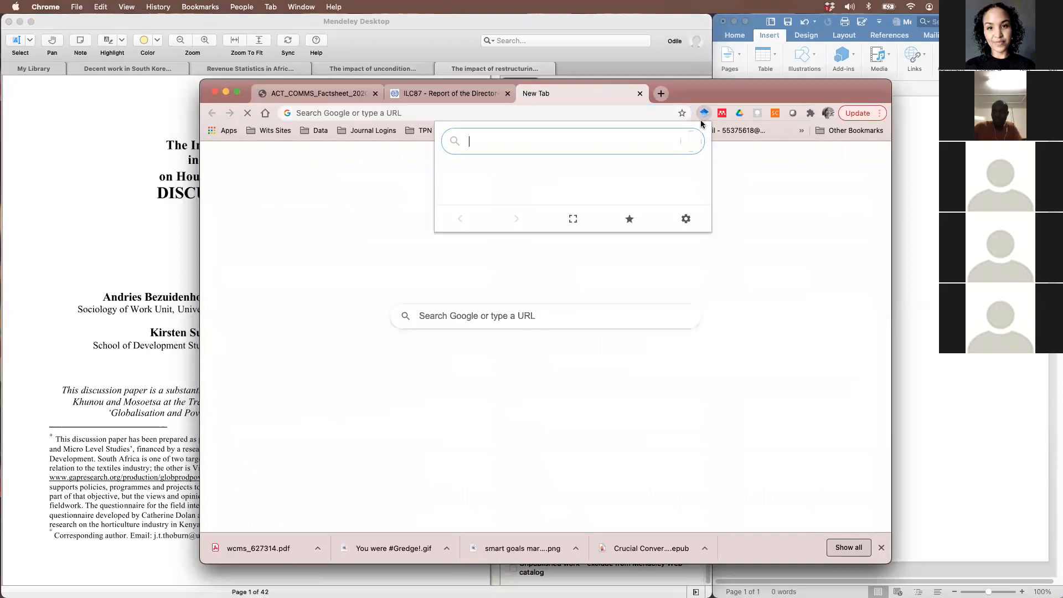
{"action": "left_click", "coordinate": [573, 219]}
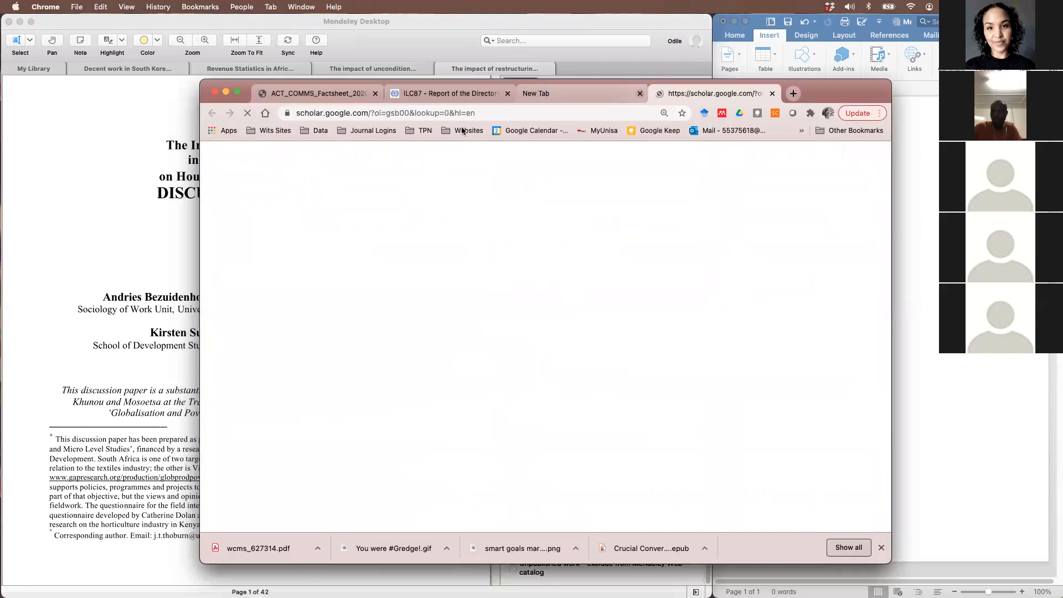
{"action": "left_click", "coordinate": [493, 285]}
{"action": "key", "text": "super+v"}
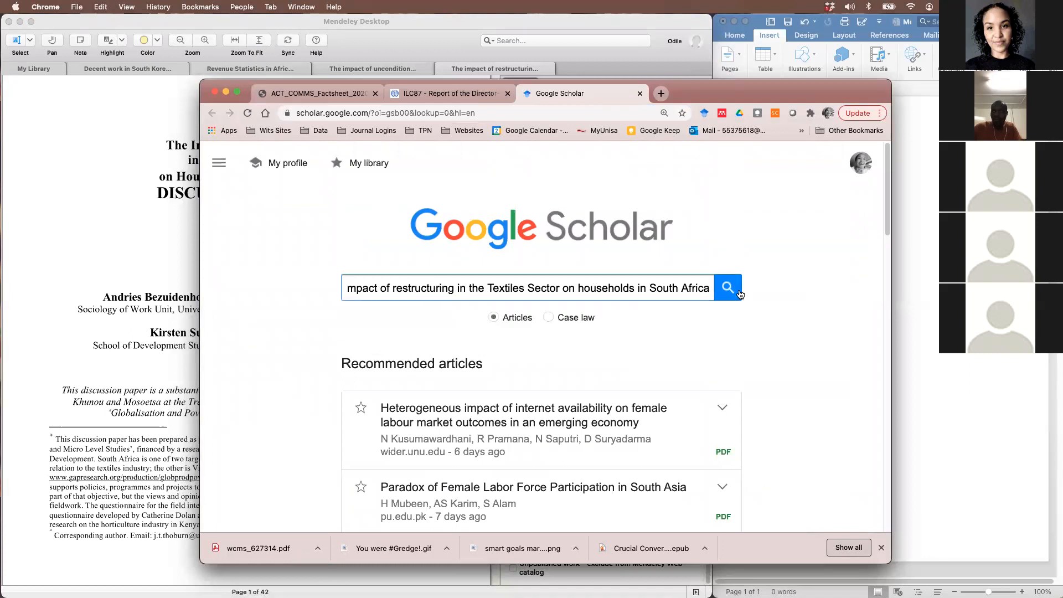
{"action": "left_click", "coordinate": [741, 294]}
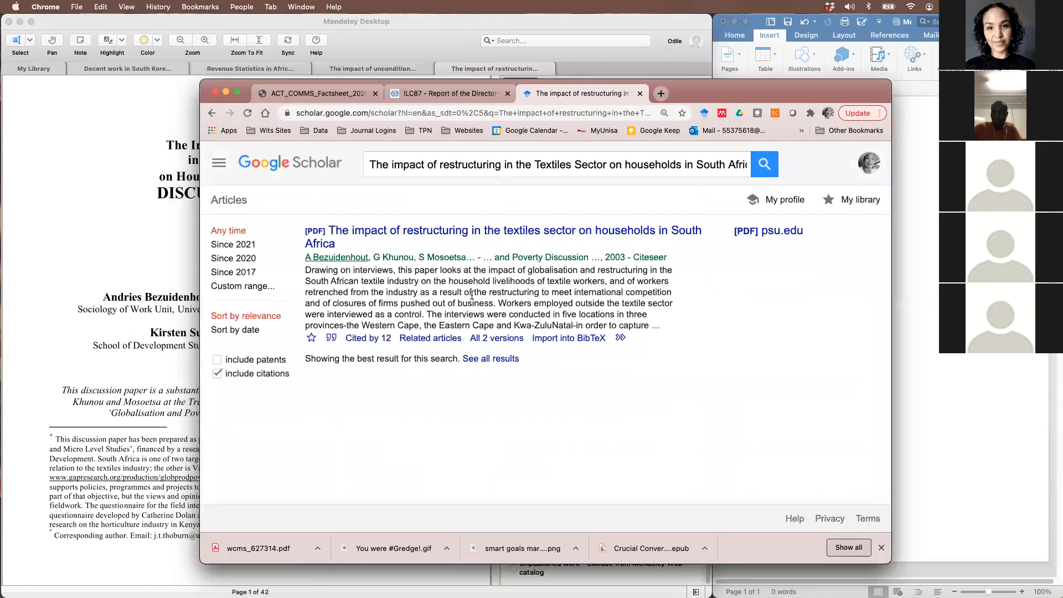
List the works citing the discussion paper, open the first one's wiley.com PDF and examine how its reference list cites the paper
{"action": "left_click", "coordinate": [372, 339]}
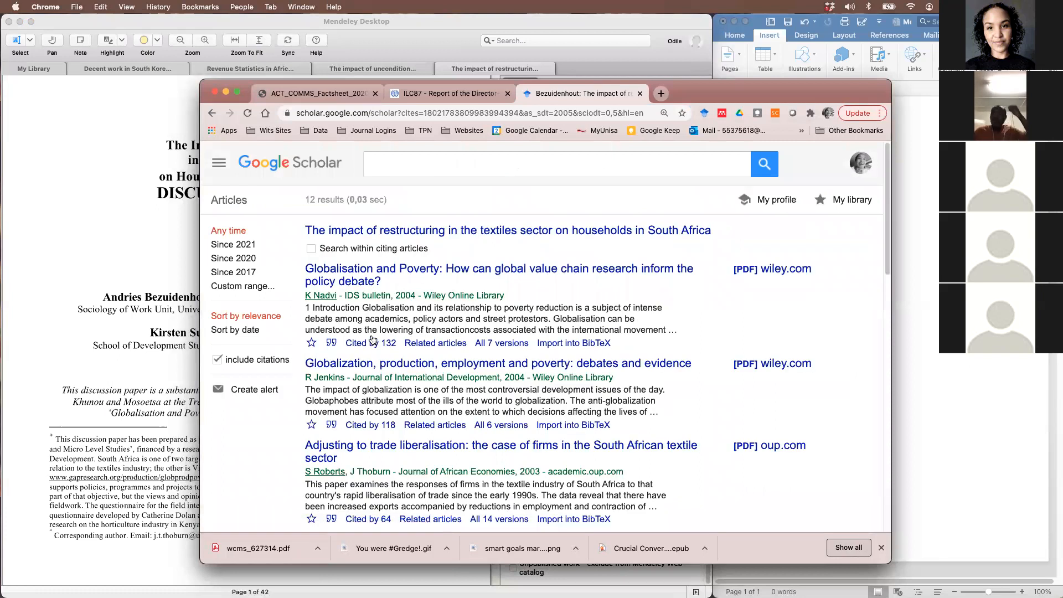
{"action": "scroll", "coordinate": [778, 271], "scroll_direction": "down", "scroll_amount": 1}
{"action": "left_click", "coordinate": [783, 265]}
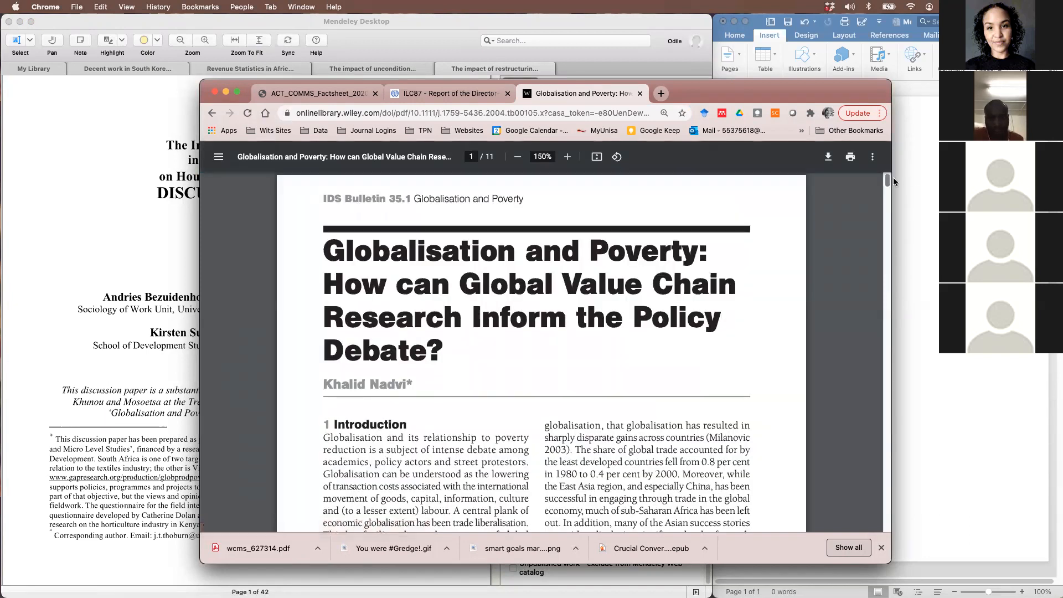
{"action": "left_click_drag", "start_coordinate": [885, 180], "coordinate": [884, 488]}
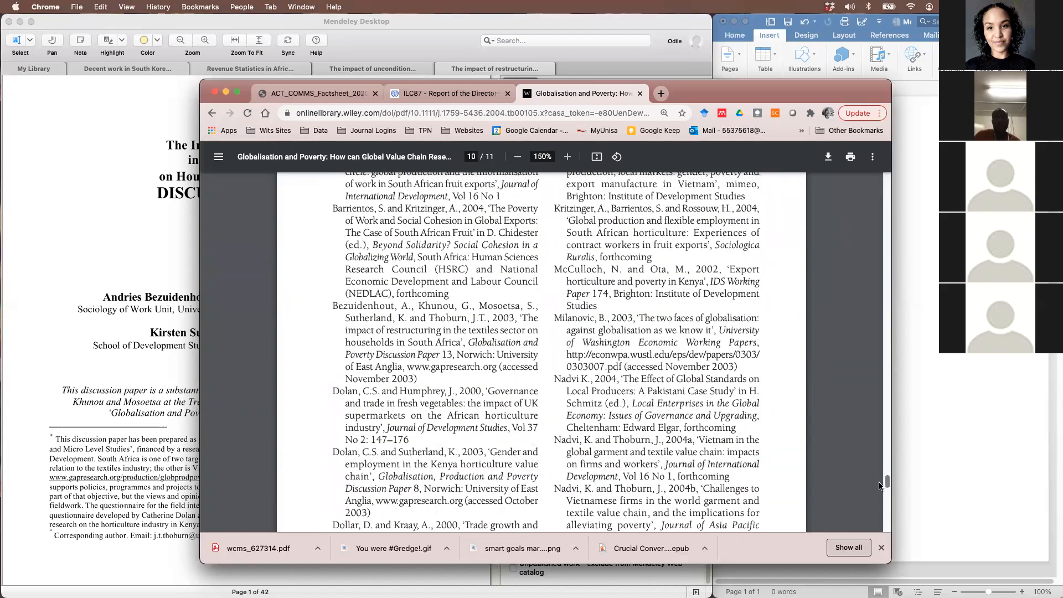
{"action": "left_click_drag", "start_coordinate": [418, 381], "coordinate": [337, 310]}
{"action": "left_click", "coordinate": [319, 332]}
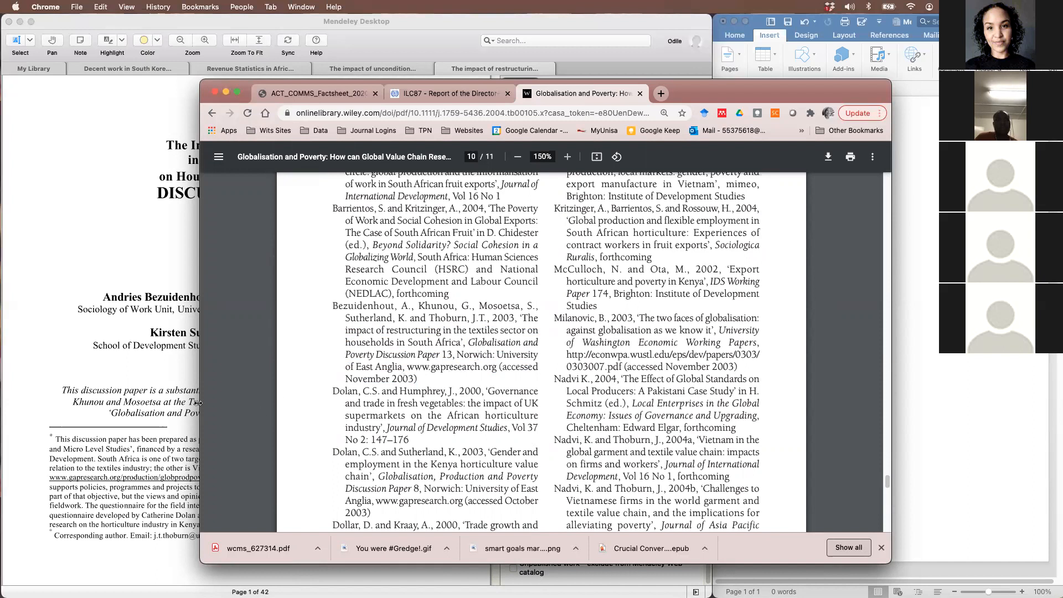
Put the browser away, add the Department of Labour 1995 Labour Relations Act PDF to the Mendeley library and open it
{"action": "left_click", "coordinate": [640, 94]}
{"action": "left_click", "coordinate": [226, 91]}
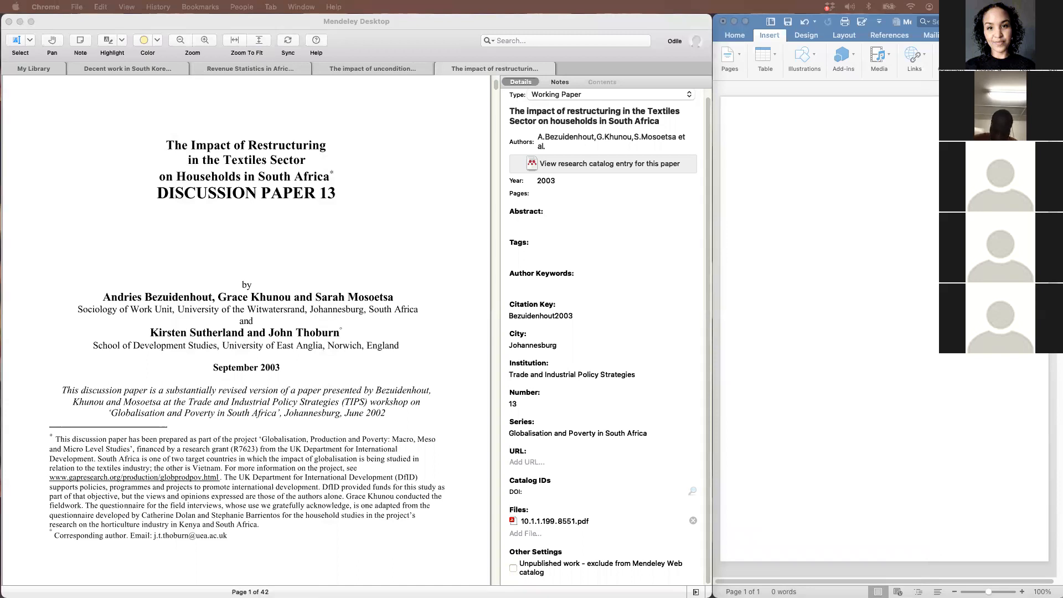
{"action": "left_click", "coordinate": [34, 70]}
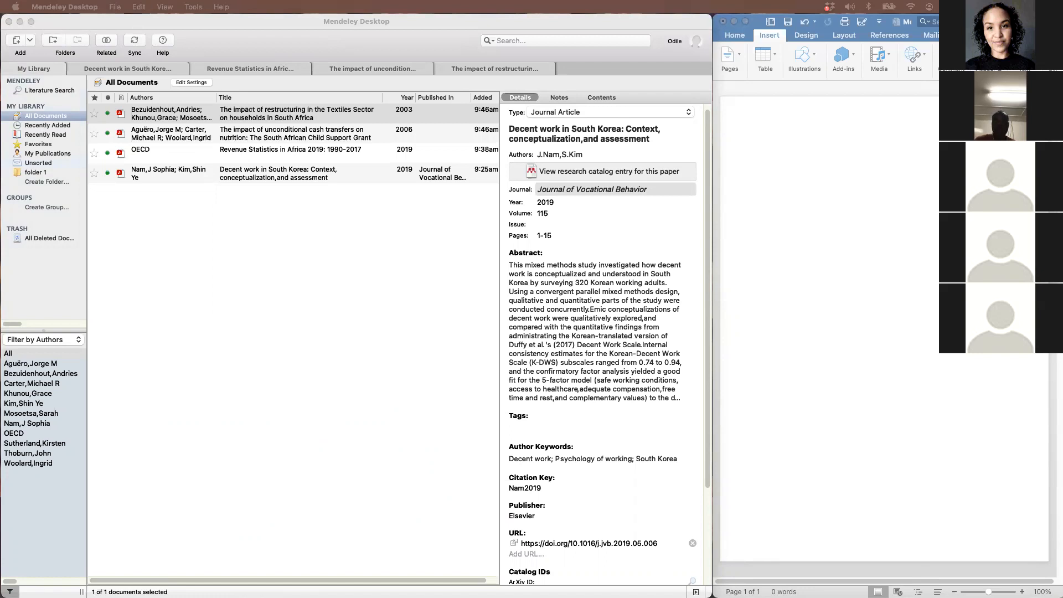
{"action": "left_click_drag", "start_coordinate": [880, 271], "coordinate": [282, 381]}
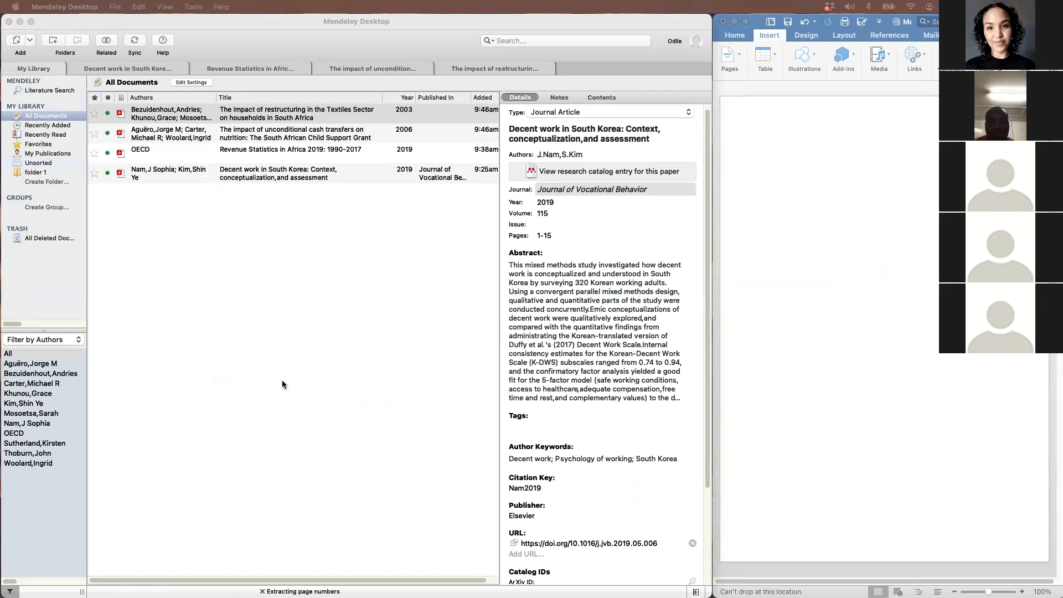
{"action": "double_click", "coordinate": [299, 109]}
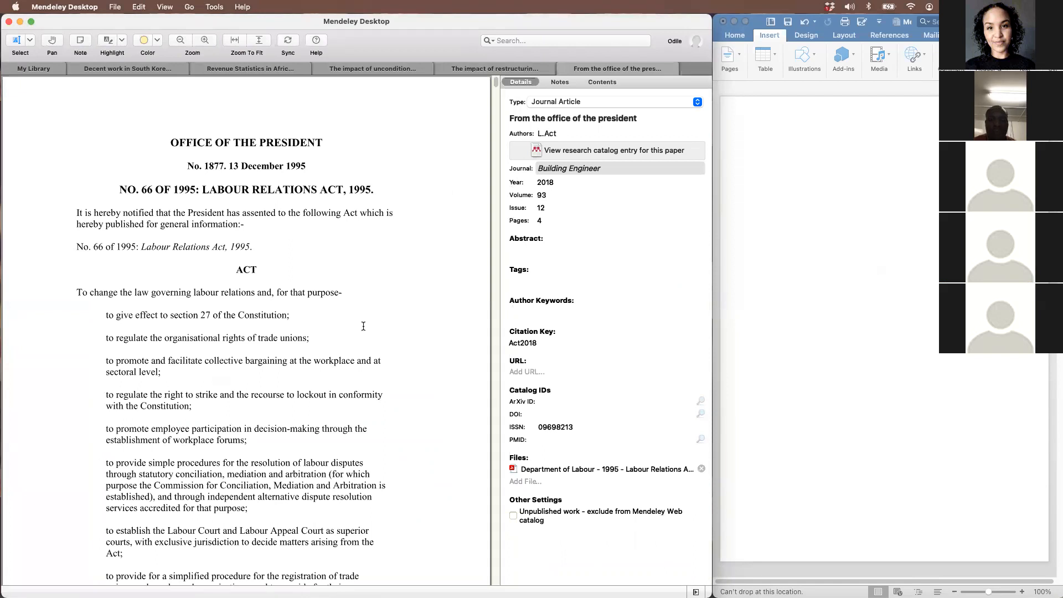
Change the opened document's reference type to Statute and review the fields this type offers
{"action": "left_click", "coordinate": [619, 101]}
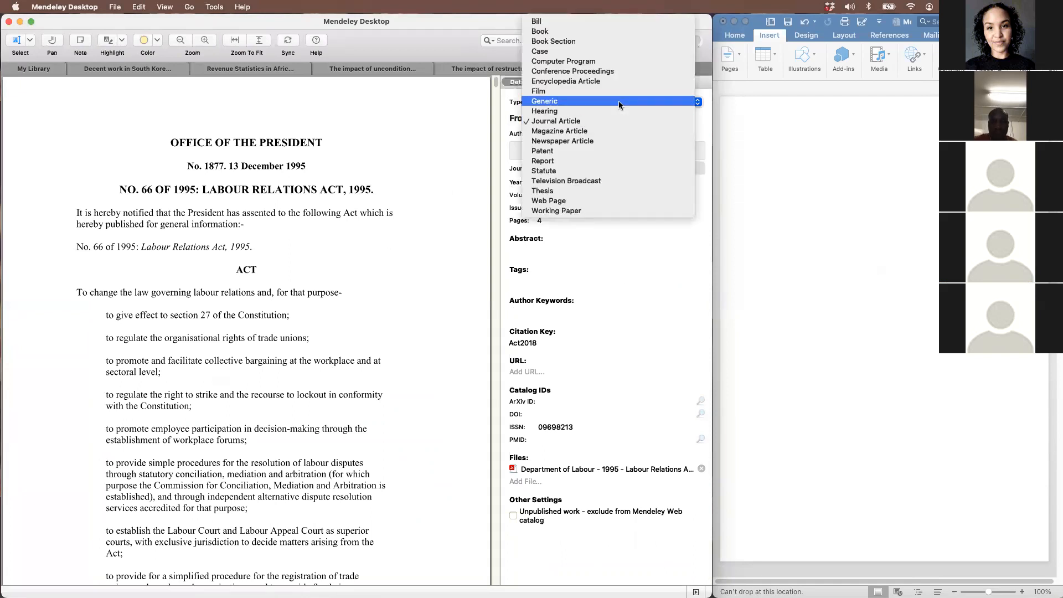
{"action": "left_click", "coordinate": [609, 169]}
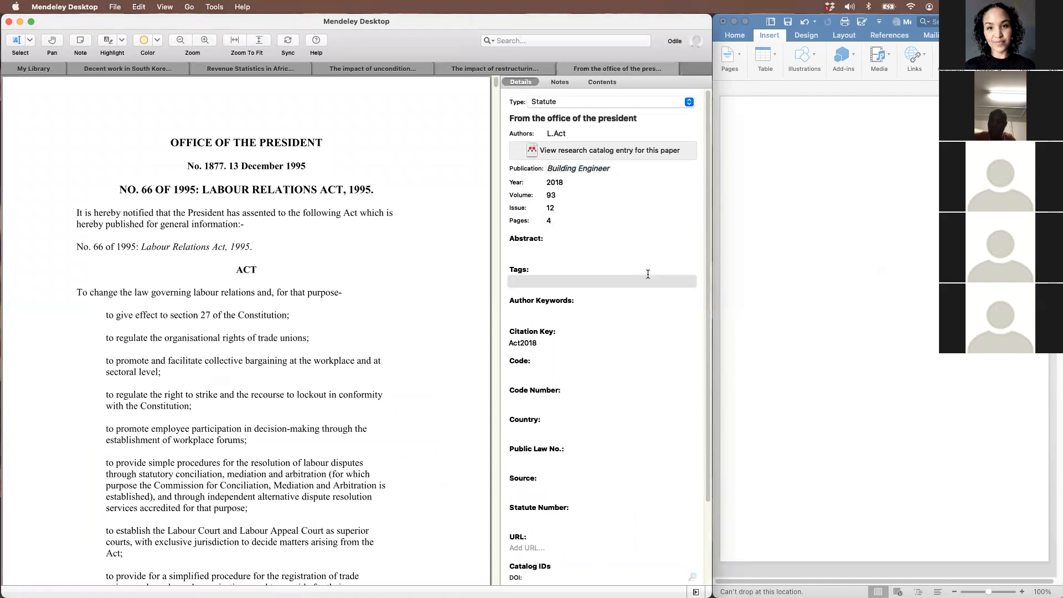
{"action": "scroll", "coordinate": [626, 289], "scroll_direction": "down", "scroll_amount": 2}
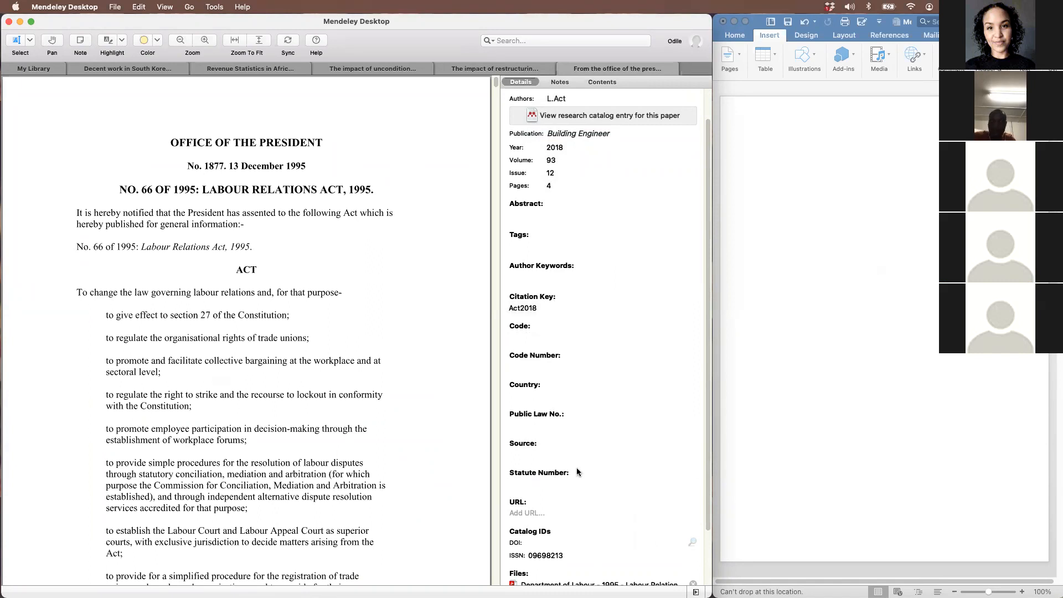
{"action": "scroll", "coordinate": [613, 274], "scroll_direction": "up", "scroll_amount": 2}
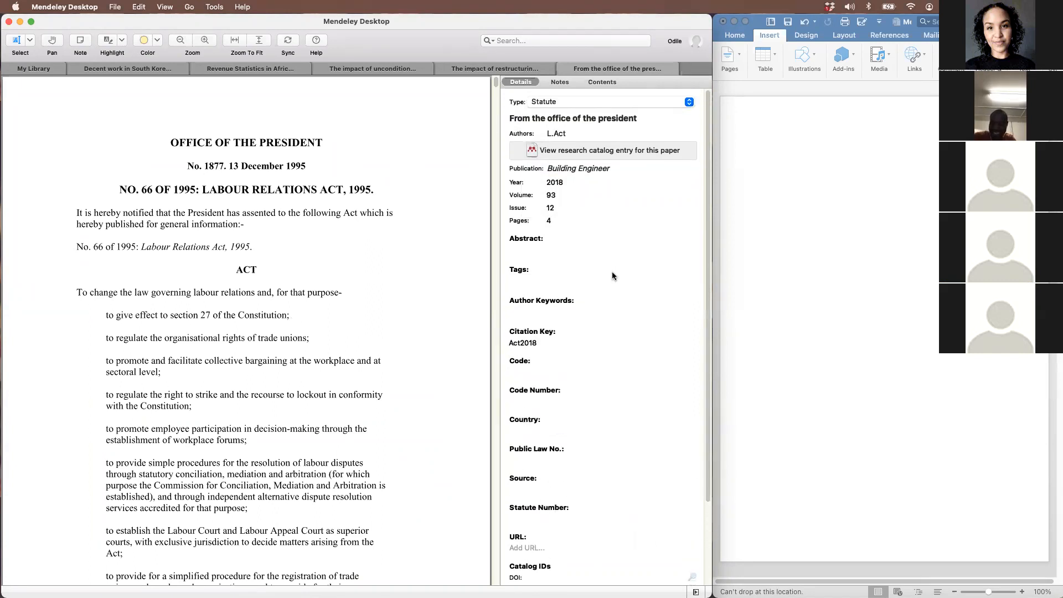
Replace the document's title with "Labour Relations Act,1995"
{"action": "left_click", "coordinate": [642, 118]}
{"action": "key", "text": "super+a"}
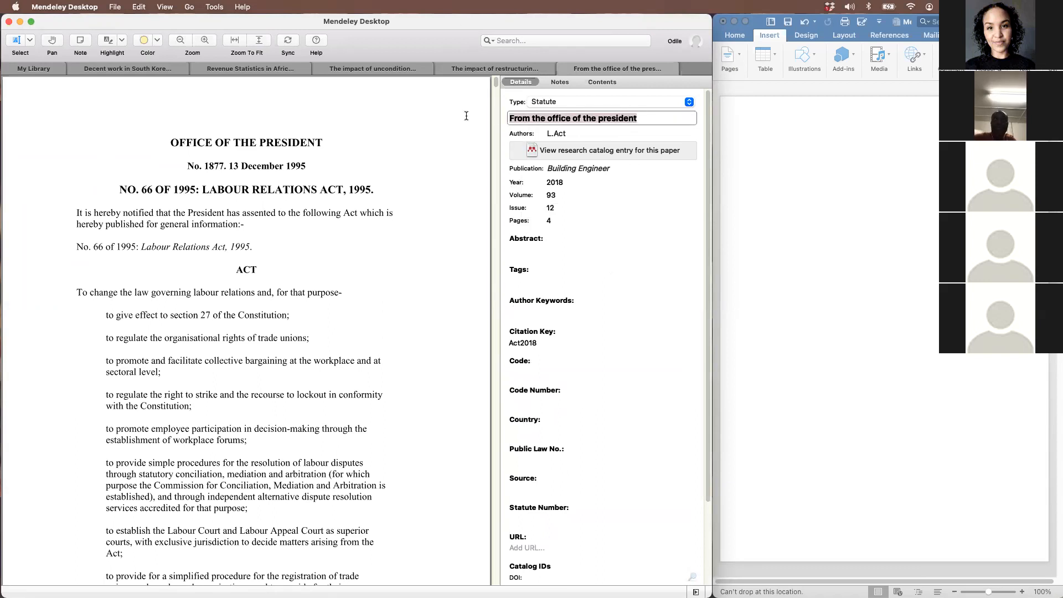
{"action": "type", "text": "Labour R"}
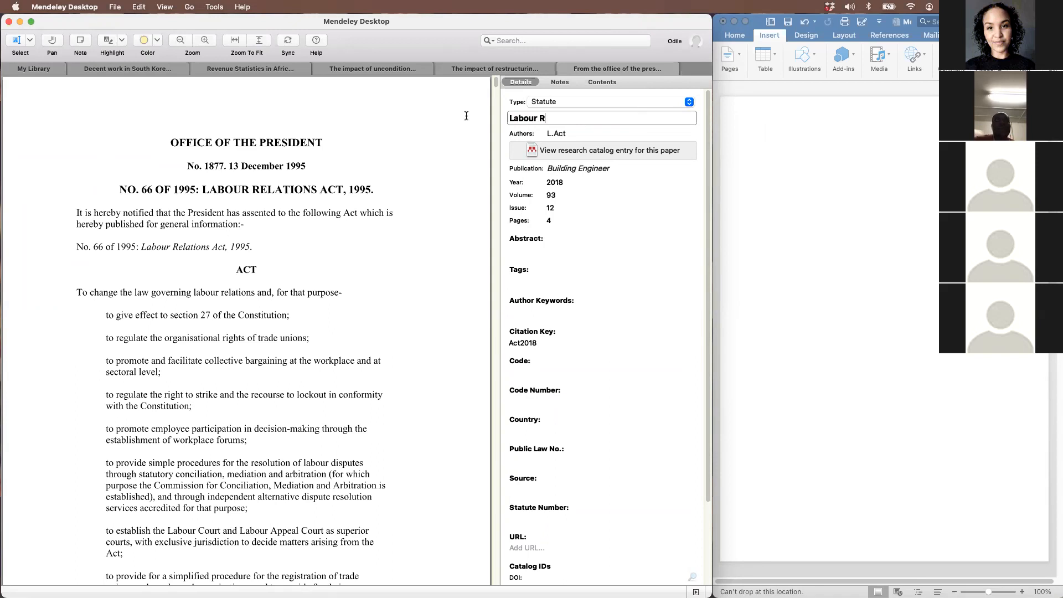
{"action": "type", "text": "elation s Act"}
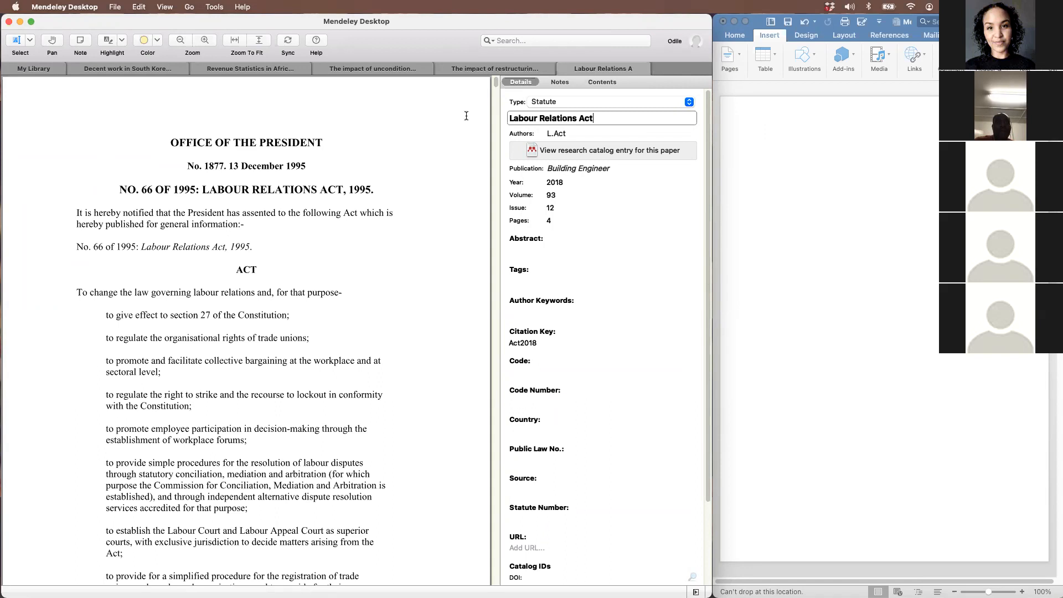
{"action": "type", "text": ".1995"}
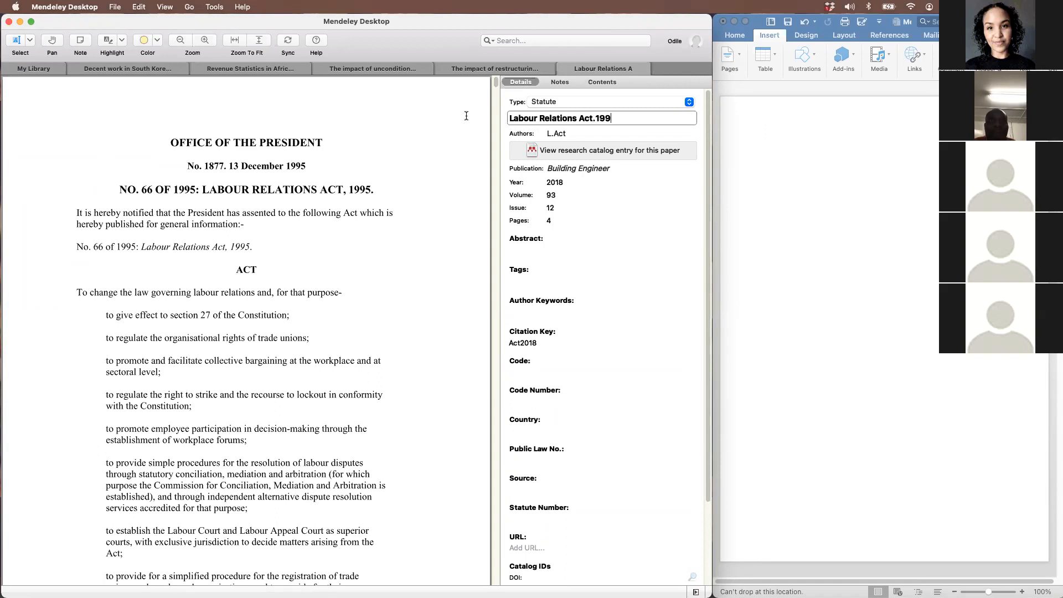
{"action": "key", "text": "BackSpace"}
{"action": "key", "text": "BackSpace"}
{"action": "key", "text": "BackSpace"}
{"action": "key", "text": "BackSpace"}
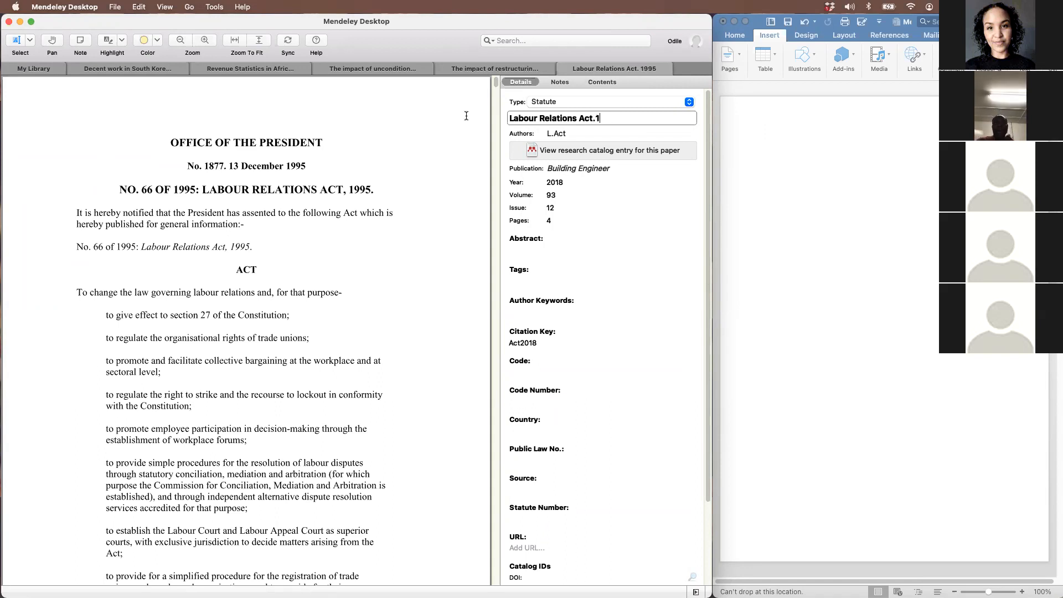
{"action": "type", "text": ",1995"}
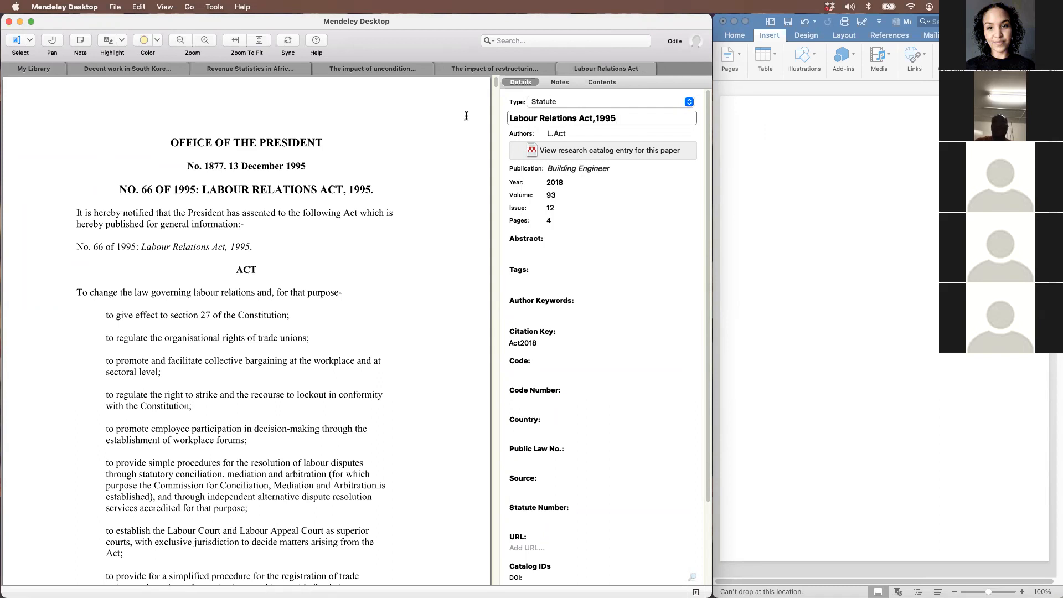
{"action": "key", "text": "Tab"}
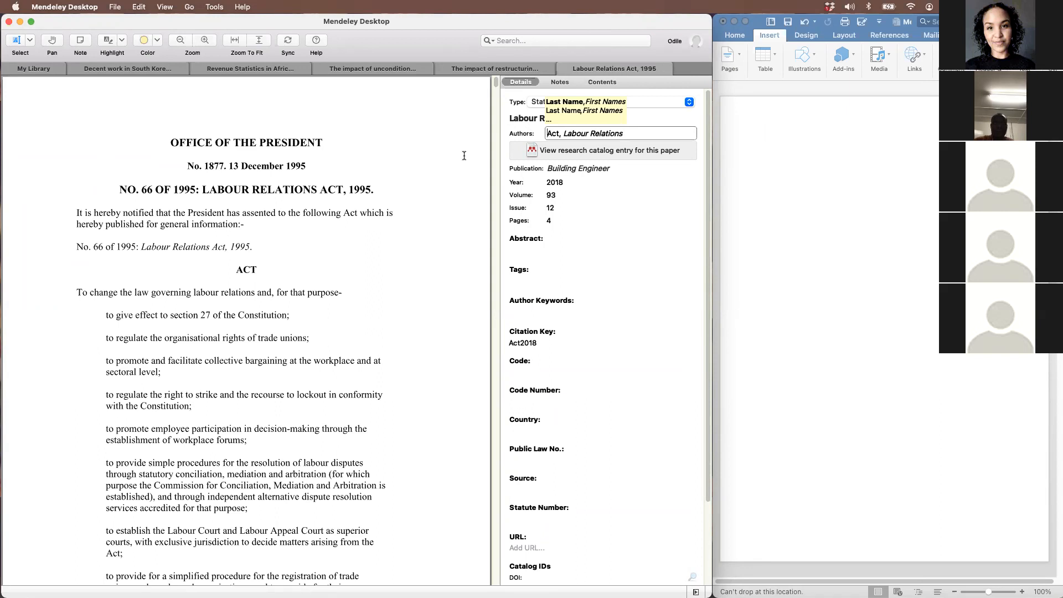
Skim the opening pages of the Act for details about its author or issuing body
{"action": "scroll", "coordinate": [476, 183], "scroll_direction": "down", "scroll_amount": 3}
{"action": "scroll", "coordinate": [476, 183], "scroll_direction": "down", "scroll_amount": 8}
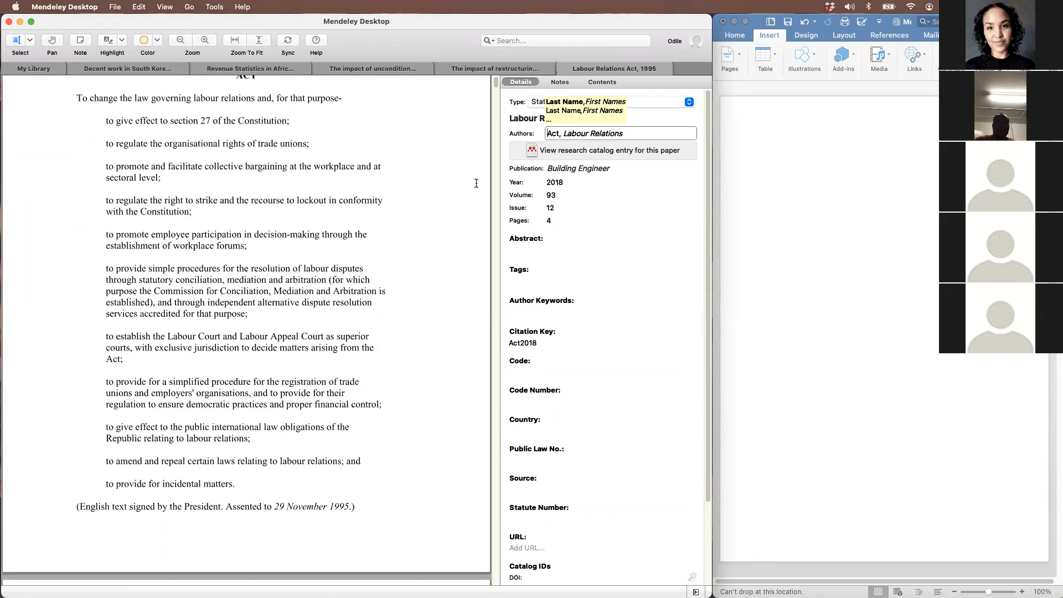
{"action": "scroll", "coordinate": [476, 184], "scroll_direction": "up", "scroll_amount": 10}
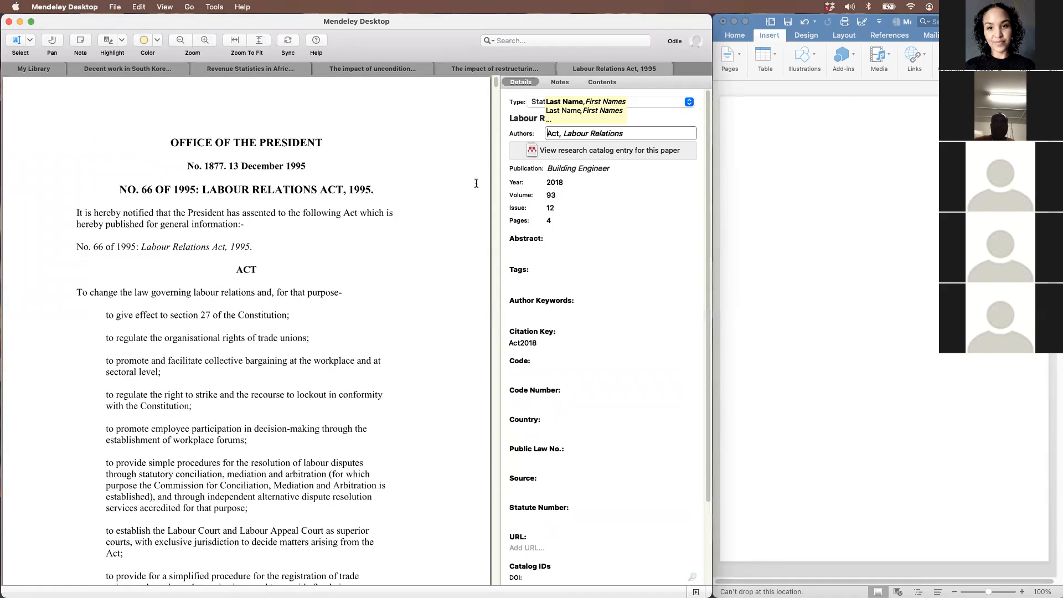
{"action": "scroll", "coordinate": [476, 184], "scroll_direction": "down", "scroll_amount": 20}
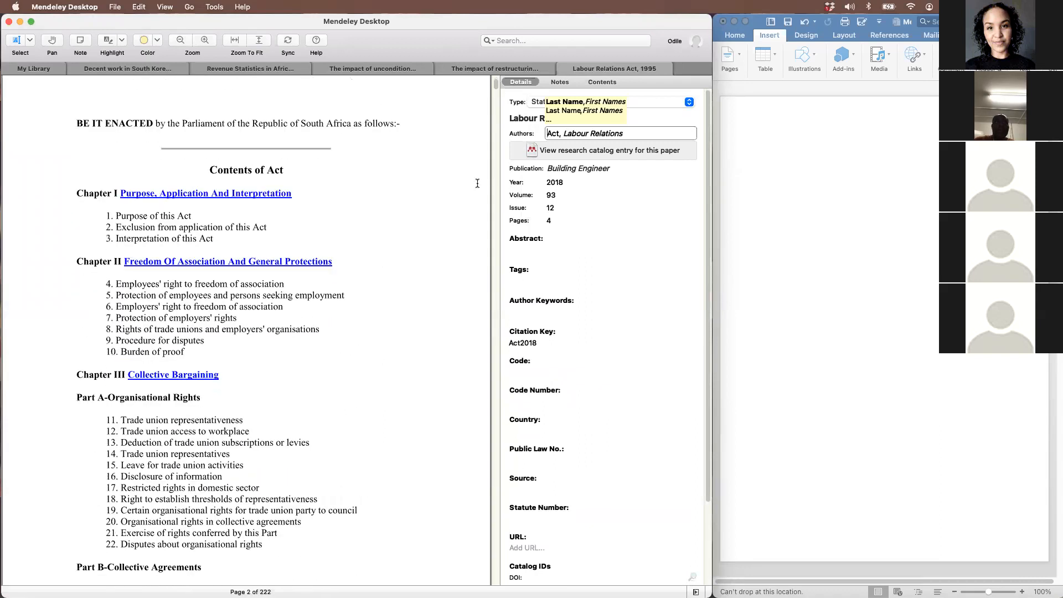
{"action": "scroll", "coordinate": [476, 183], "scroll_direction": "down", "scroll_amount": 1}
{"action": "scroll", "coordinate": [476, 183], "scroll_direction": "down", "scroll_amount": 5}
{"action": "scroll", "coordinate": [477, 183], "scroll_direction": "up", "scroll_amount": 15}
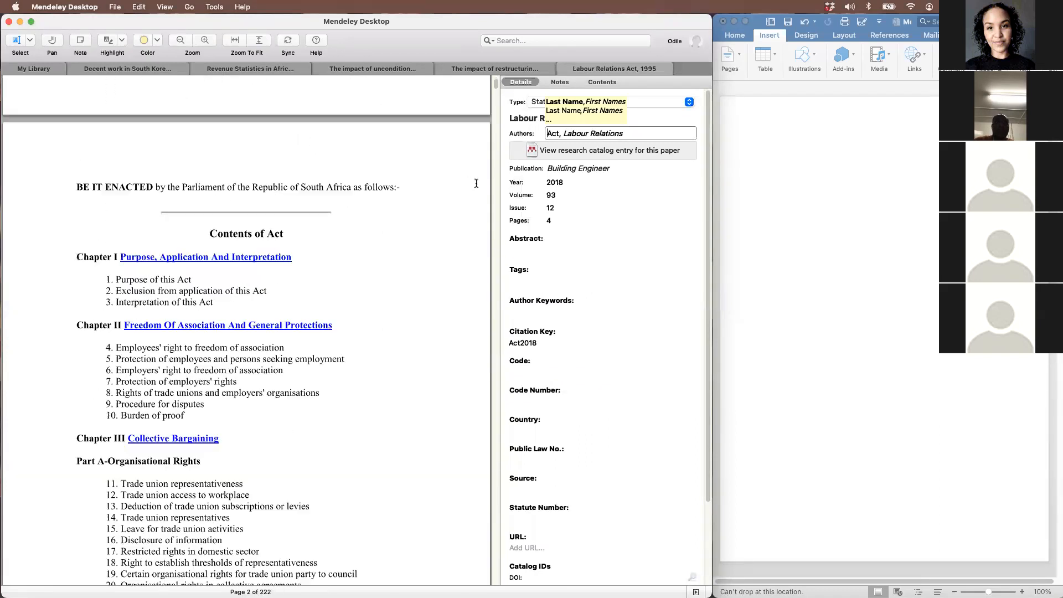
Try to replace the author with Department of Labour as a plain name entry
{"action": "left_click_drag", "start_coordinate": [659, 134], "coordinate": [483, 129]}
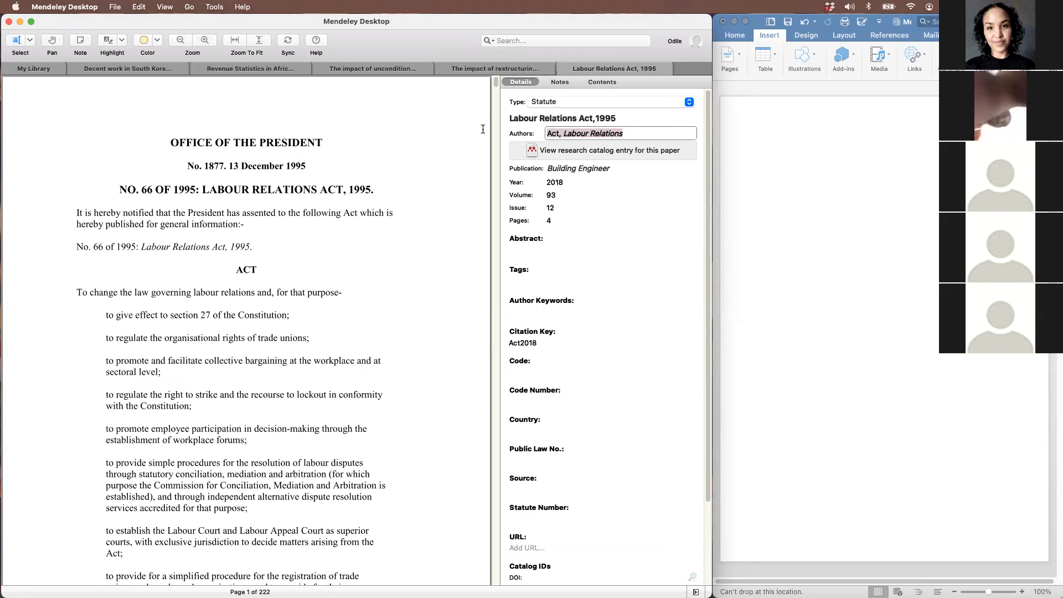
{"action": "type", "text": "Departm"}
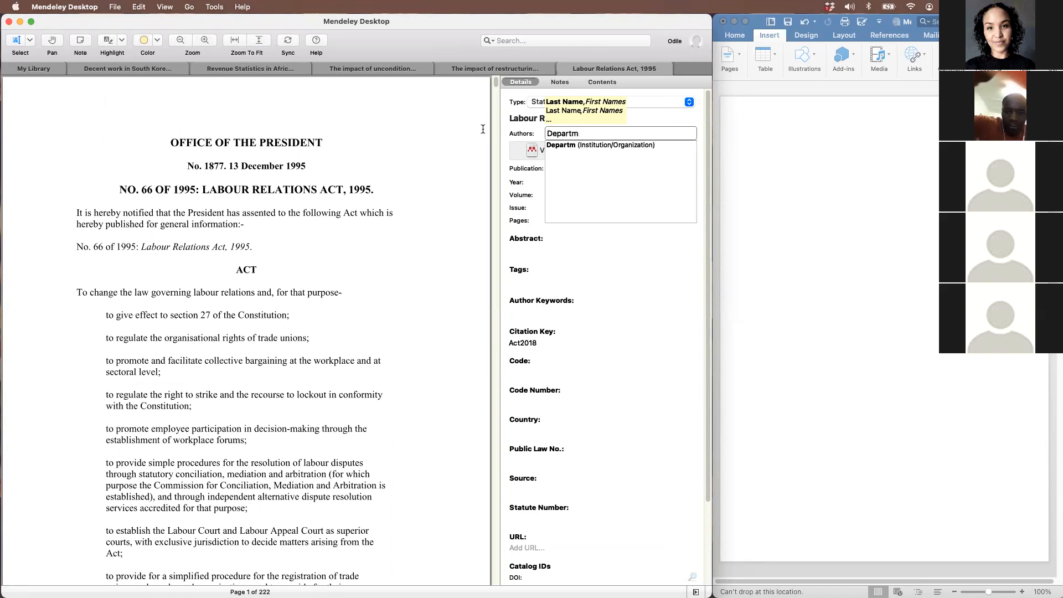
{"action": "type", "text": "ent"}
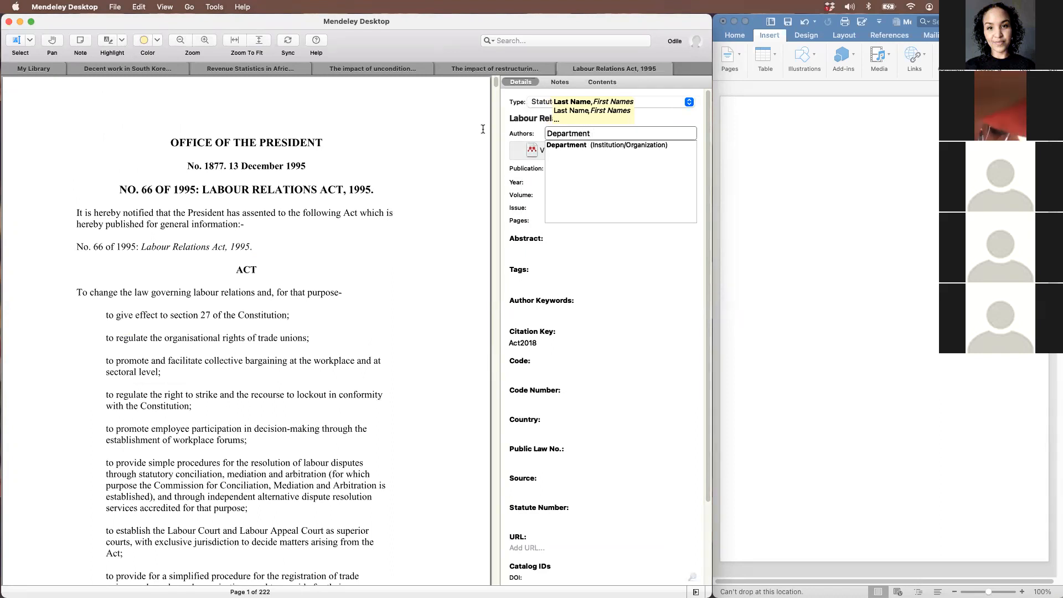
{"action": "type", "text": " of L"}
{"action": "left_click", "coordinate": [483, 129]}
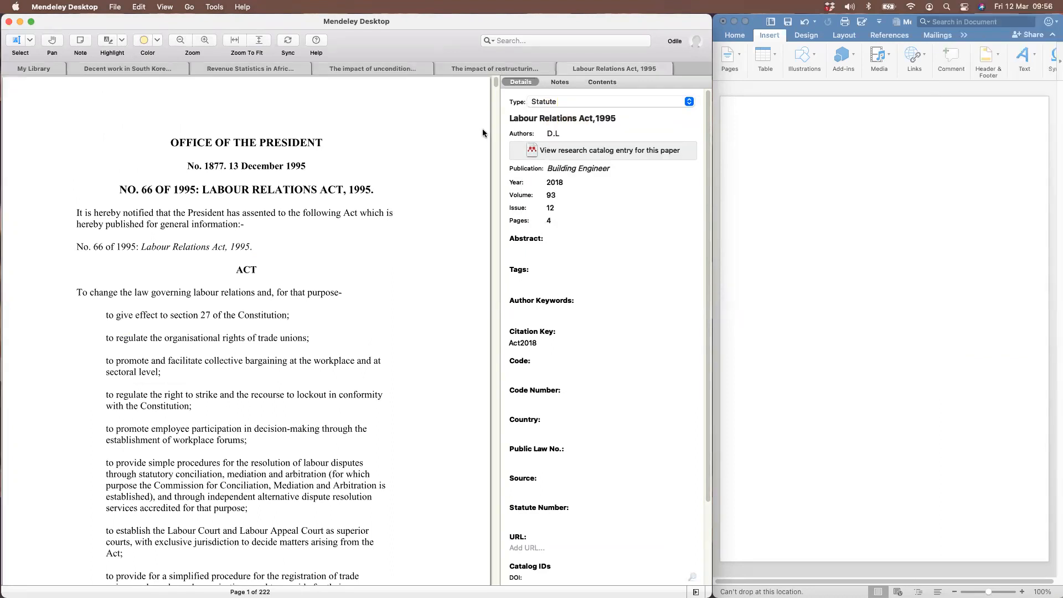
{"action": "left_click", "coordinate": [606, 134]}
{"action": "left_click_drag", "start_coordinate": [611, 133], "coordinate": [500, 121]}
{"action": "type", "text": "Departmento"}
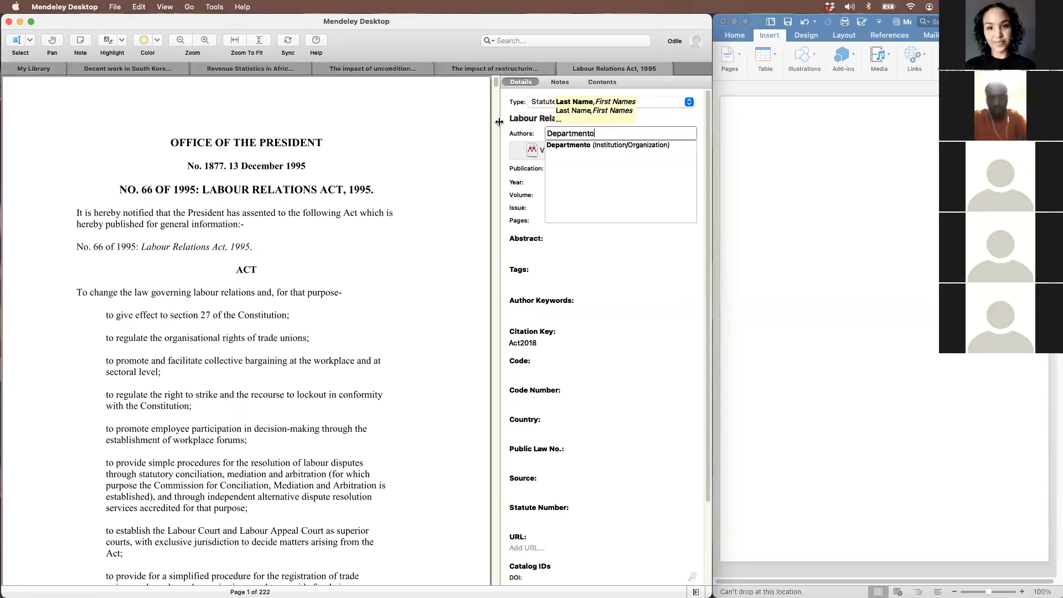
{"action": "key", "text": "BackSpace"}
{"action": "type", "text": "of L"}
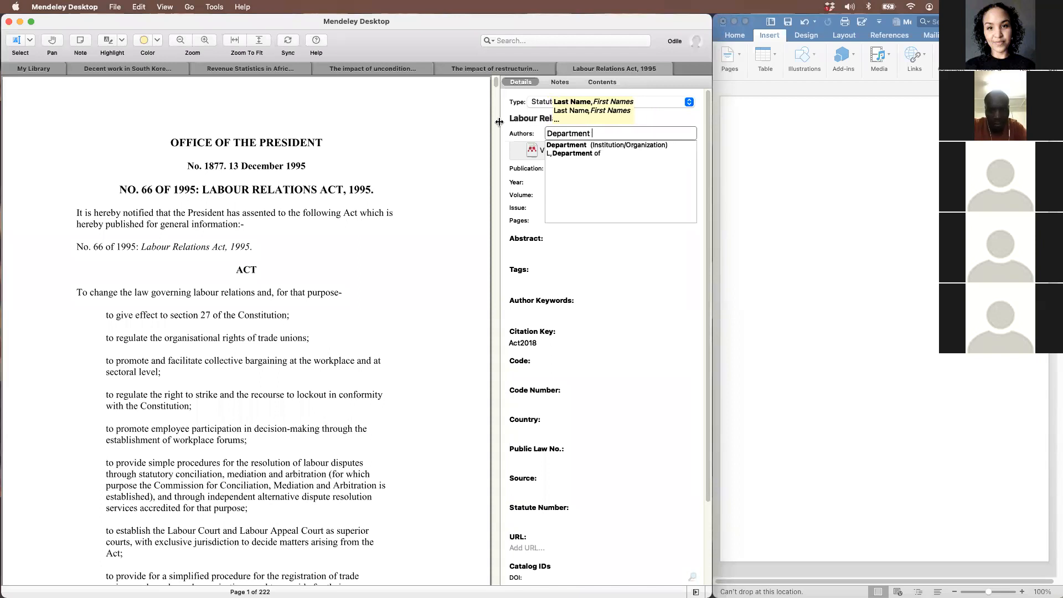
{"action": "type", "text": "abour"}
{"action": "key", "text": "Return"}
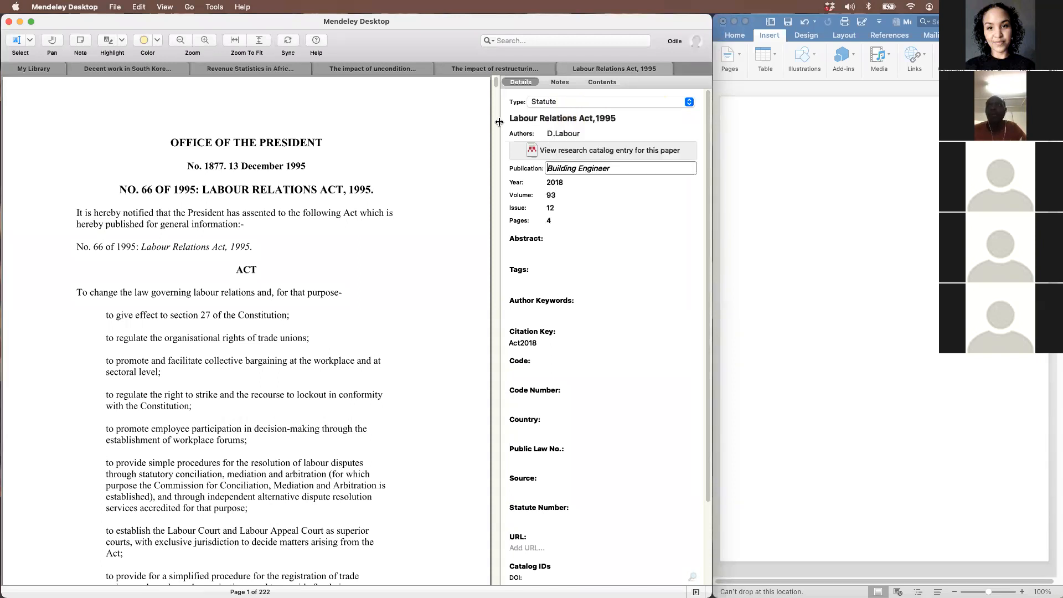
Set the author to Department of Labour, choosing it as an institution/organization
{"action": "left_click", "coordinate": [567, 134]}
{"action": "left_click_drag", "start_coordinate": [659, 133], "coordinate": [511, 123]}
{"action": "left_click", "coordinate": [660, 133]}
{"action": "left_click_drag", "start_coordinate": [660, 132], "coordinate": [511, 129]}
{"action": "type", "text": "D"}
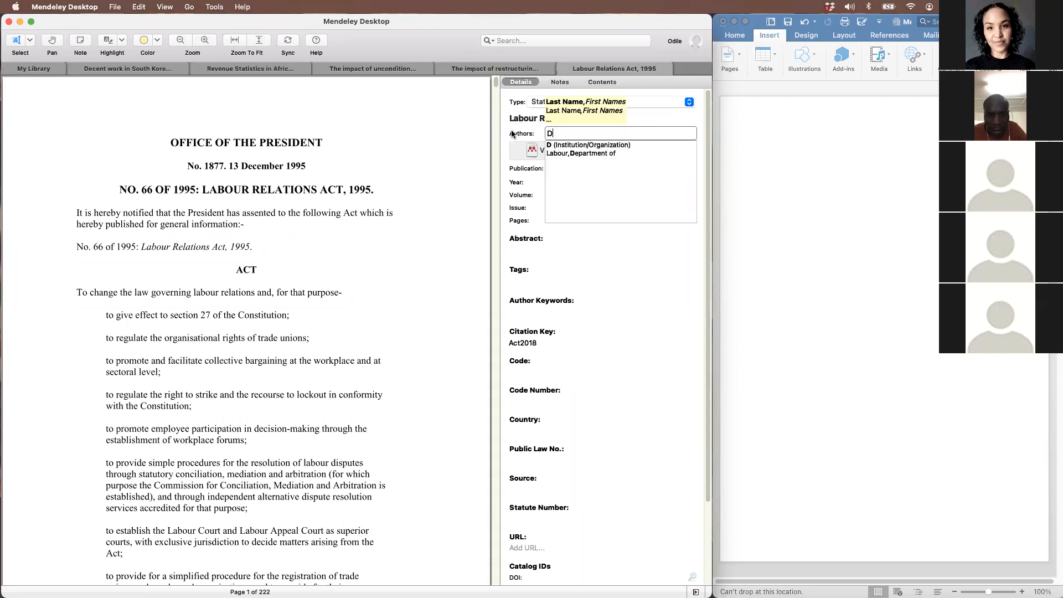
{"action": "type", "text": "epartment of Labour"}
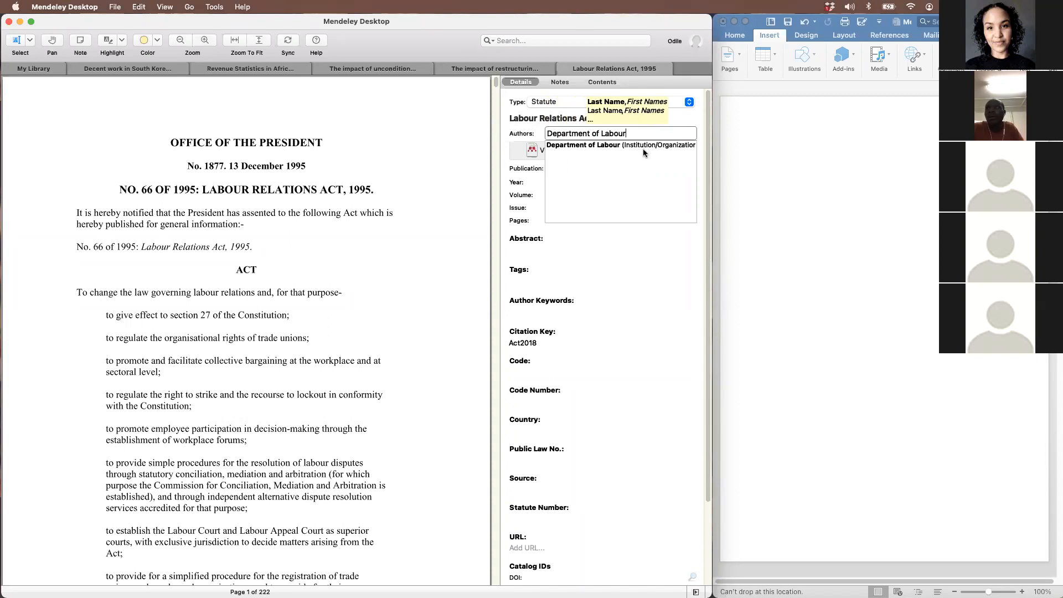
{"action": "left_click", "coordinate": [644, 146]}
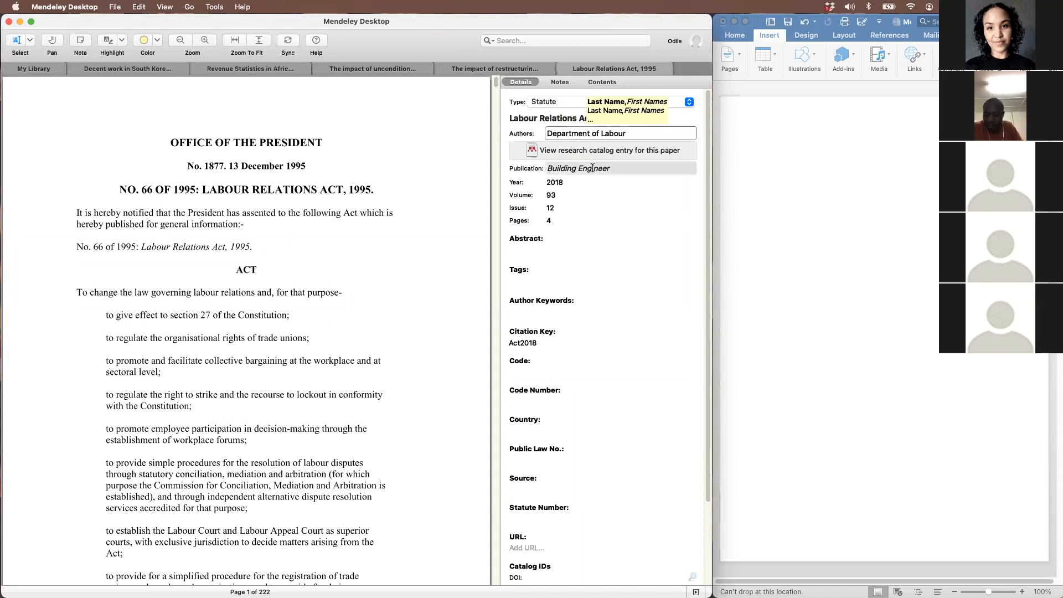
Remove the publication name from the Act's details and set the year to 1995
{"action": "left_click", "coordinate": [629, 167]}
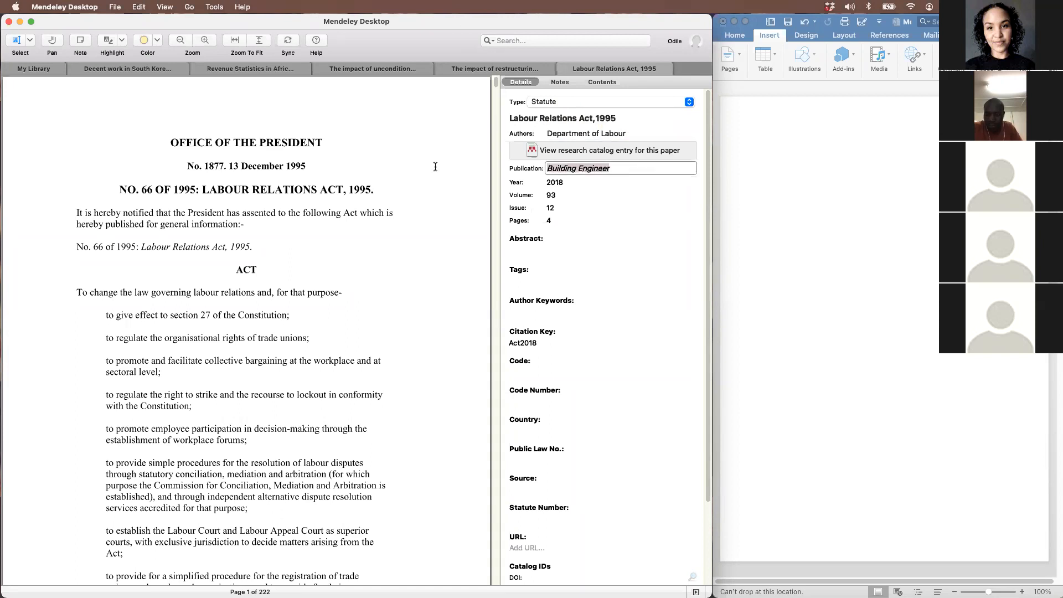
{"action": "key", "text": "BackSpace"}
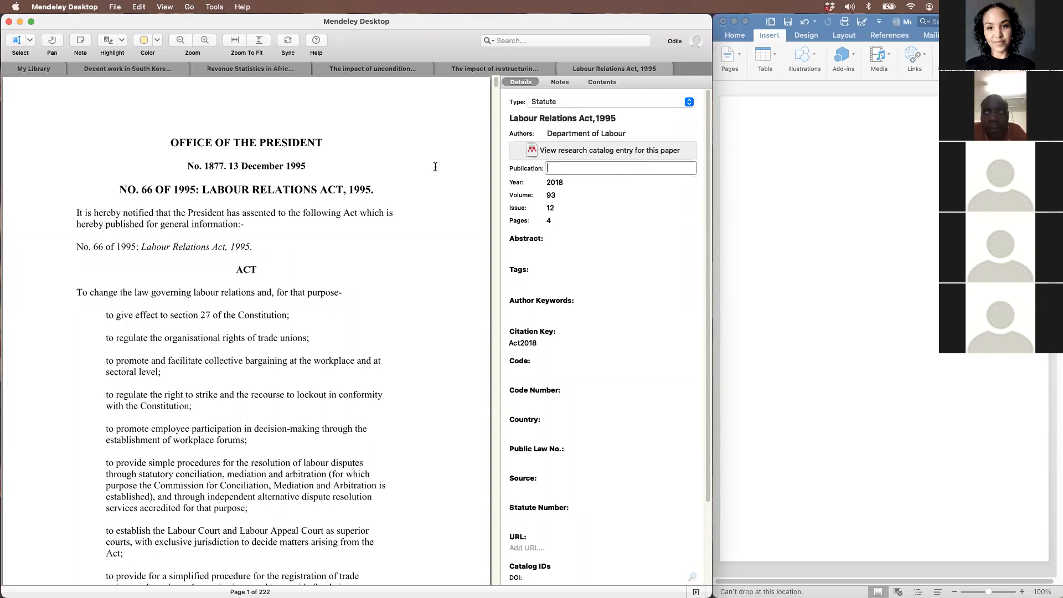
{"action": "key", "text": "Tab"}
{"action": "type", "text": "1995"}
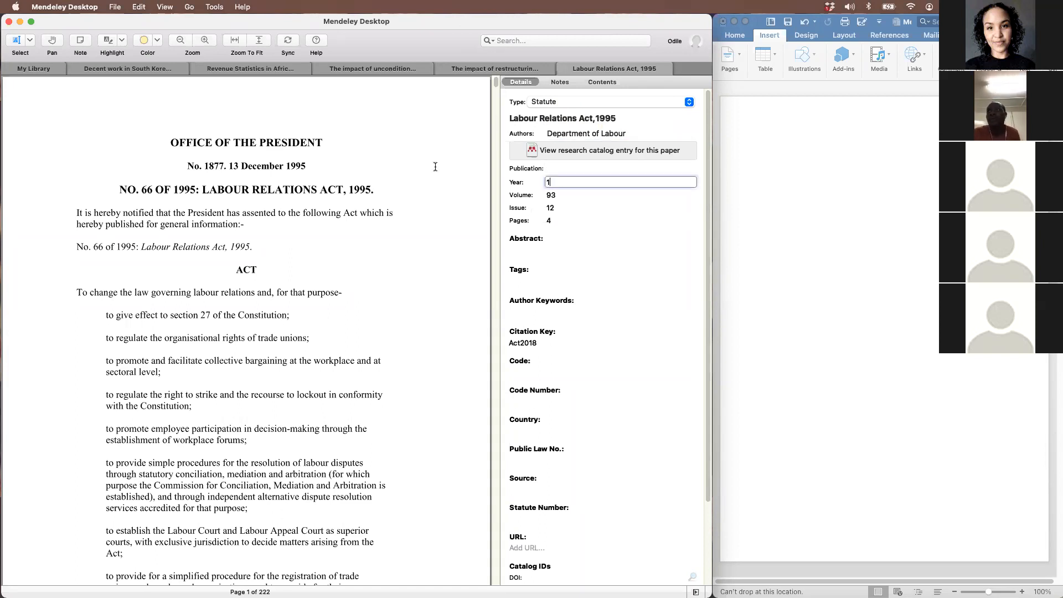
Clear the volume, issue and pages values from the Act's details
{"action": "key", "text": "Tab"}
{"action": "key", "text": "BackSpace"}
{"action": "key", "text": "Tab"}
{"action": "key", "text": "BackSpace"}
{"action": "key", "text": "Tab"}
{"action": "key", "text": "BackSpace"}
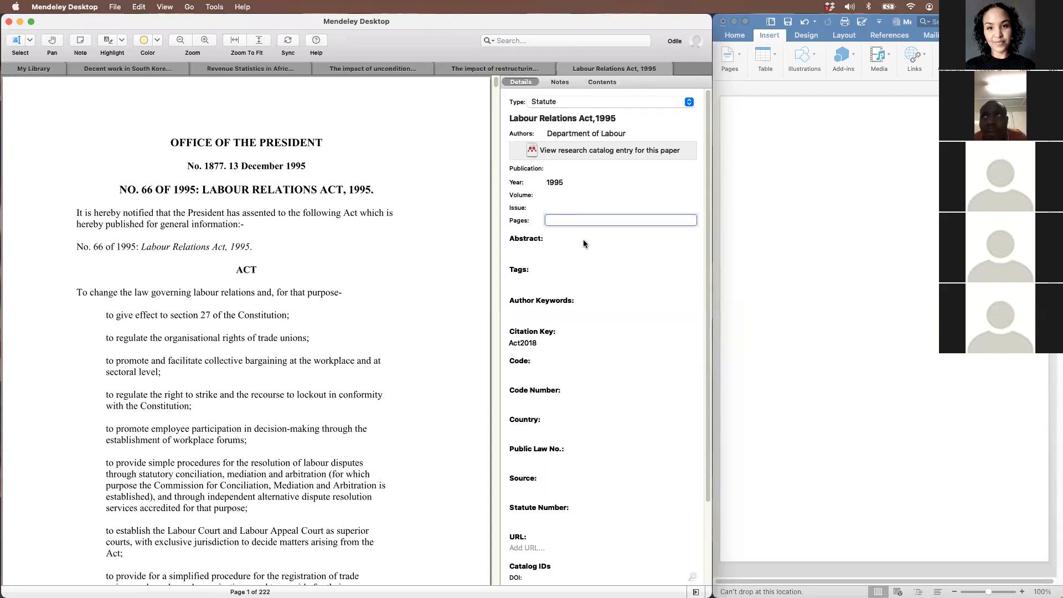
Set the Act's statute number to 66
{"action": "scroll", "coordinate": [558, 285], "scroll_direction": "down", "scroll_amount": 3}
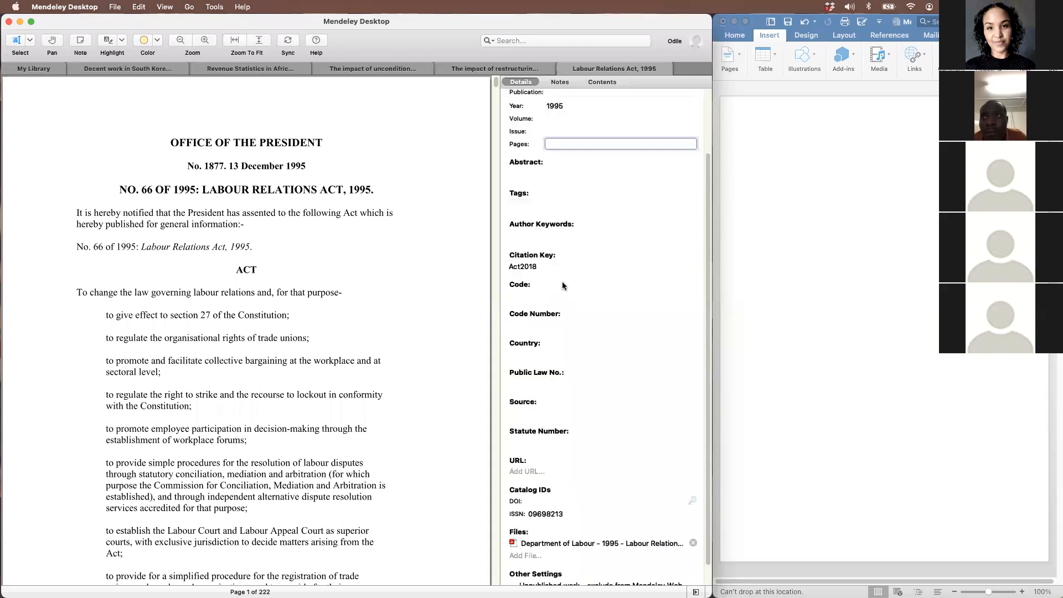
{"action": "left_click", "coordinate": [546, 441]}
{"action": "type", "text": "55"}
{"action": "key", "text": "BackSpace"}
{"action": "key", "text": "BackSpace"}
{"action": "type", "text": "66"}
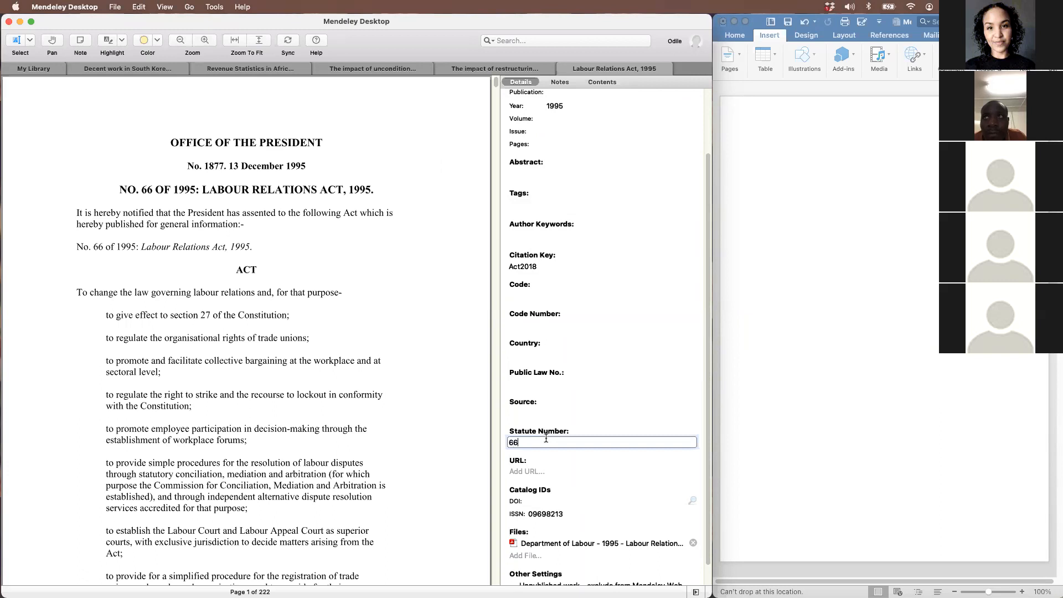
Complete the Act's statute number so it reads 66 of 1995, and check over its reference details
{"action": "type", "text": " of 1995"}
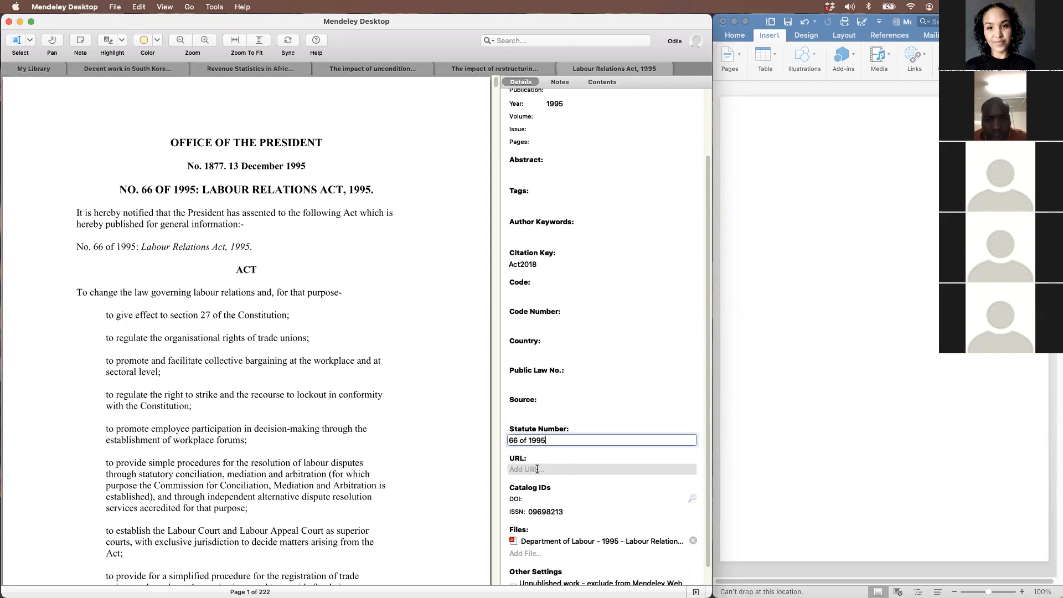
{"action": "scroll", "coordinate": [584, 355], "scroll_direction": "up", "scroll_amount": 3}
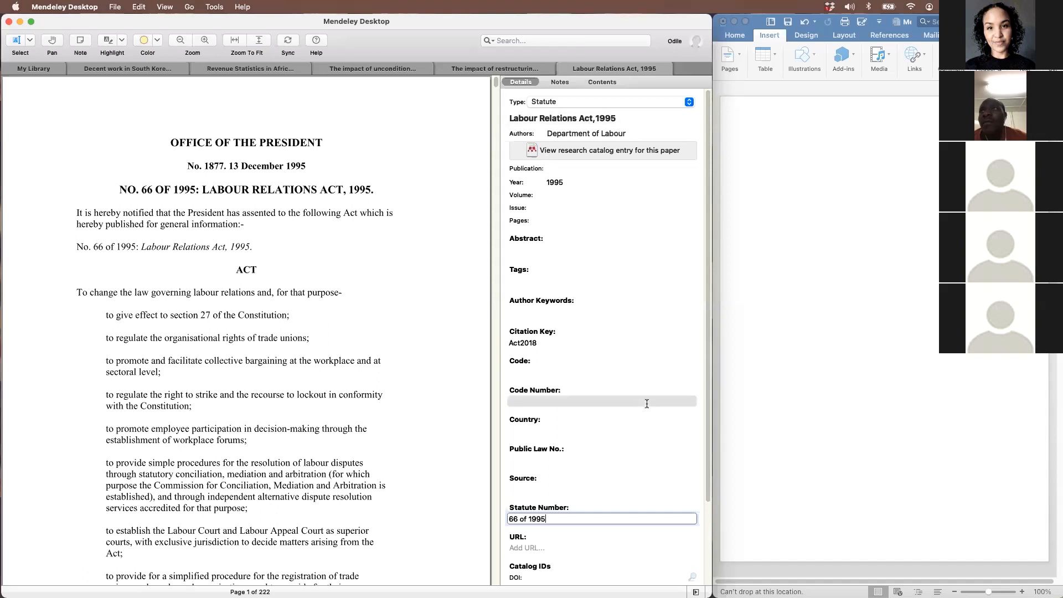
{"action": "scroll", "coordinate": [646, 403], "scroll_direction": "down", "scroll_amount": 3}
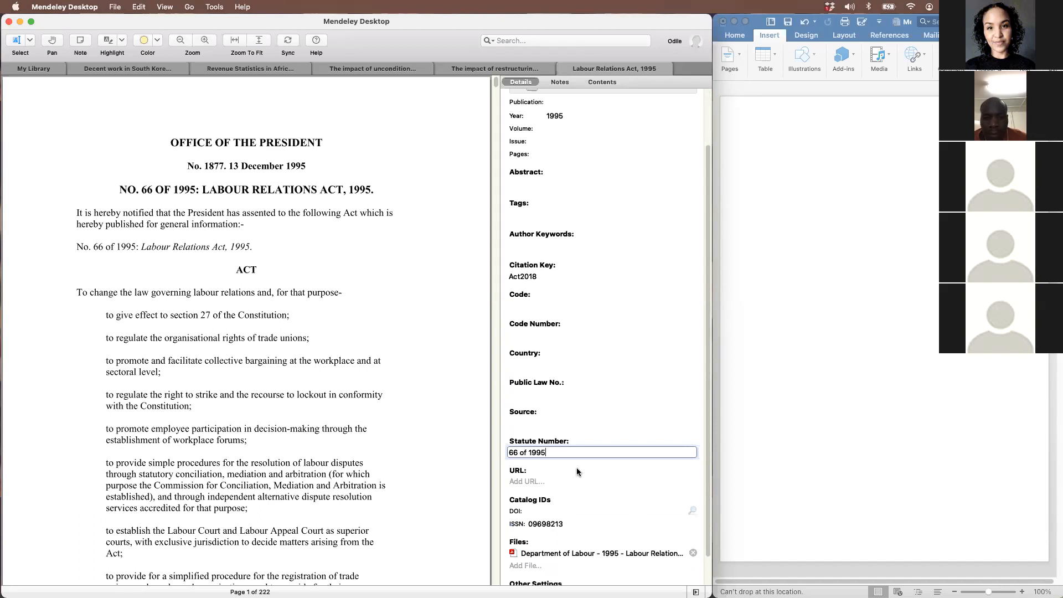
{"action": "scroll", "coordinate": [577, 467], "scroll_direction": "up", "scroll_amount": 3}
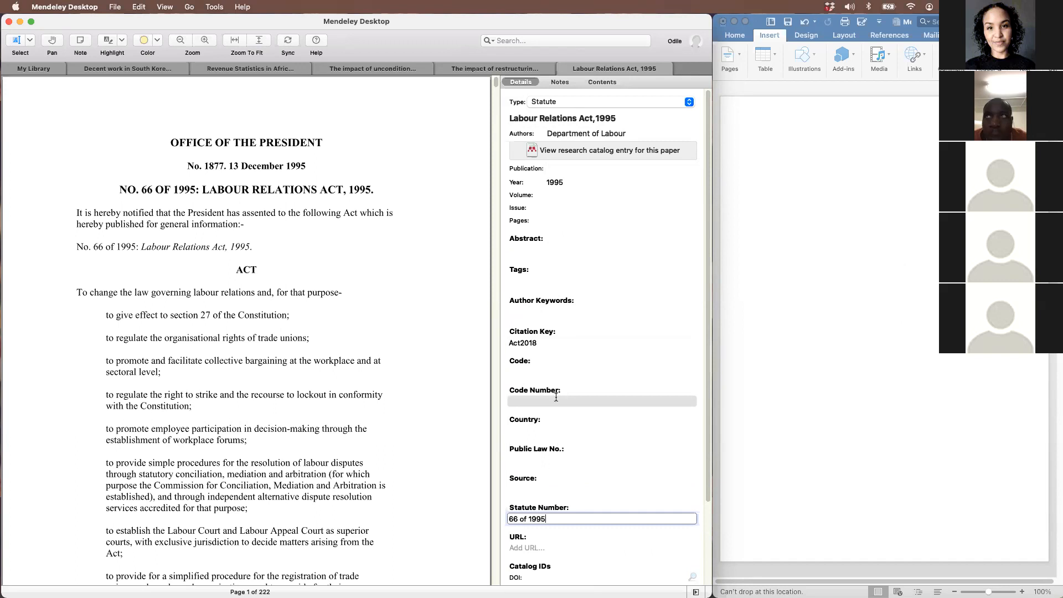
Add the thesis PDF to the library and open it at its title page
{"action": "left_click", "coordinate": [39, 69]}
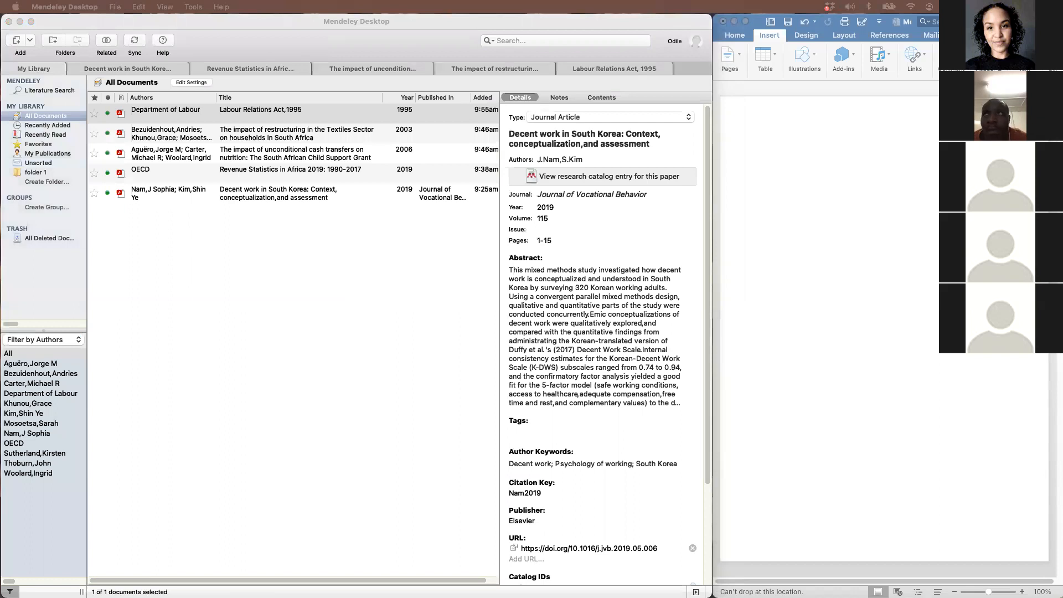
{"action": "left_click_drag", "start_coordinate": [859, 387], "coordinate": [333, 349]}
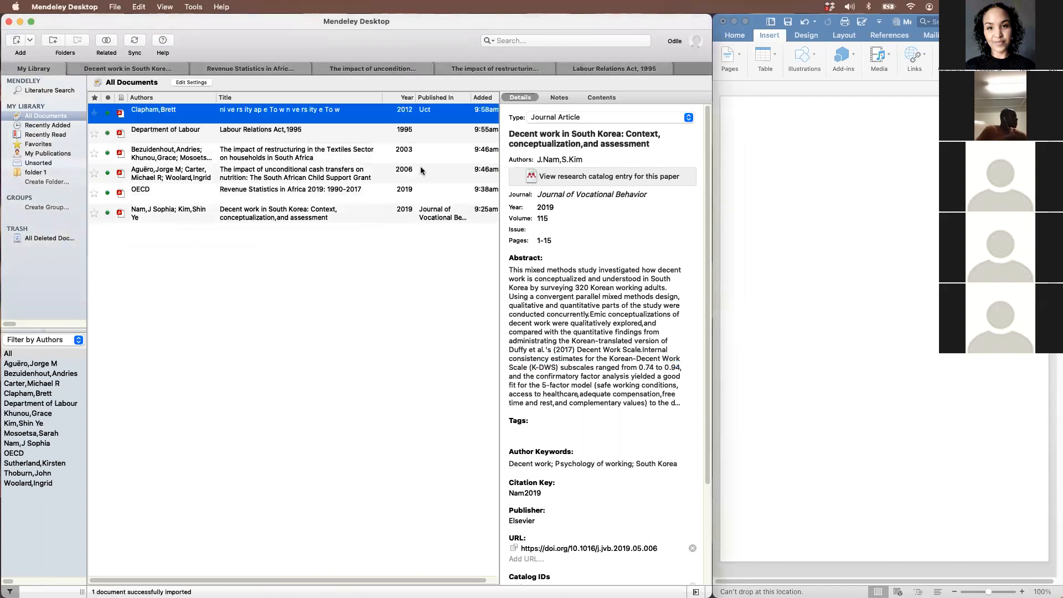
{"action": "double_click", "coordinate": [349, 113]}
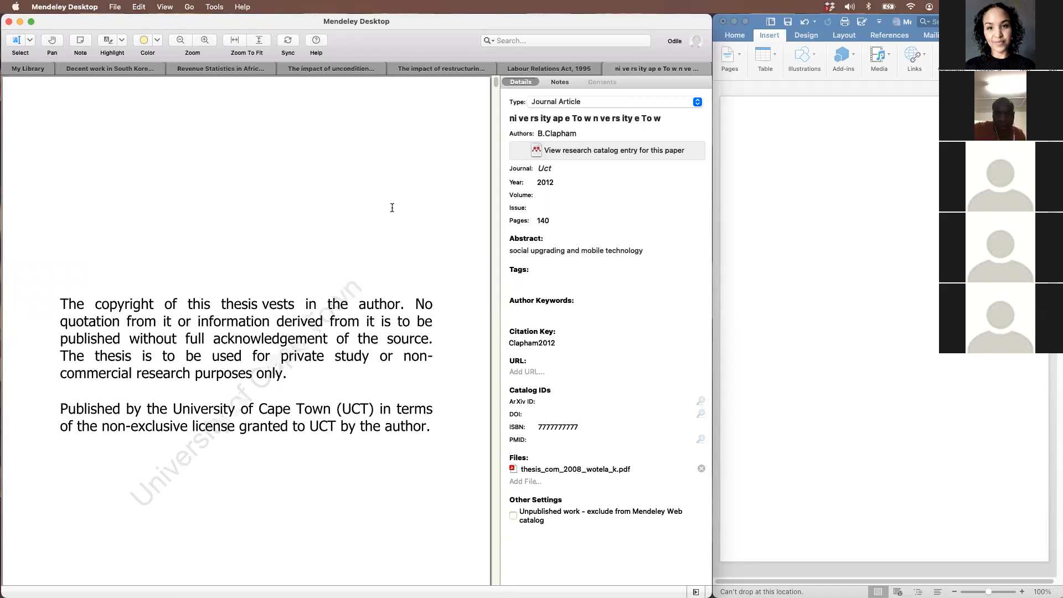
{"action": "scroll", "coordinate": [392, 208], "scroll_direction": "down", "scroll_amount": 5}
{"action": "scroll", "coordinate": [392, 215], "scroll_direction": "down", "scroll_amount": 8}
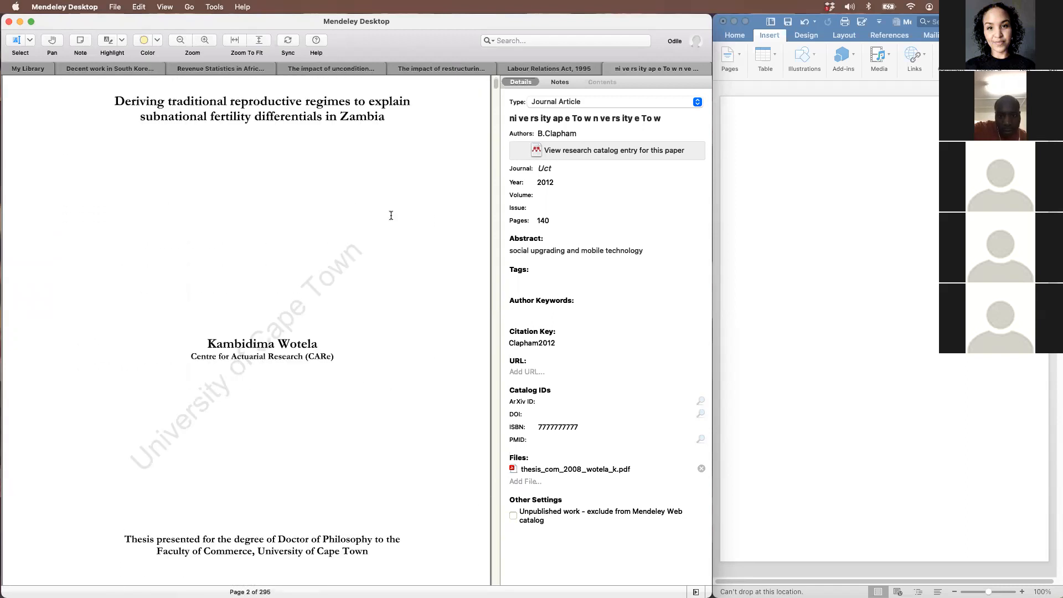
Set the reference type to Thesis and the title to "Deriving traditional reproductive regimes to explain subnational fertility differetials in Zambia"
{"action": "left_click", "coordinate": [698, 102]}
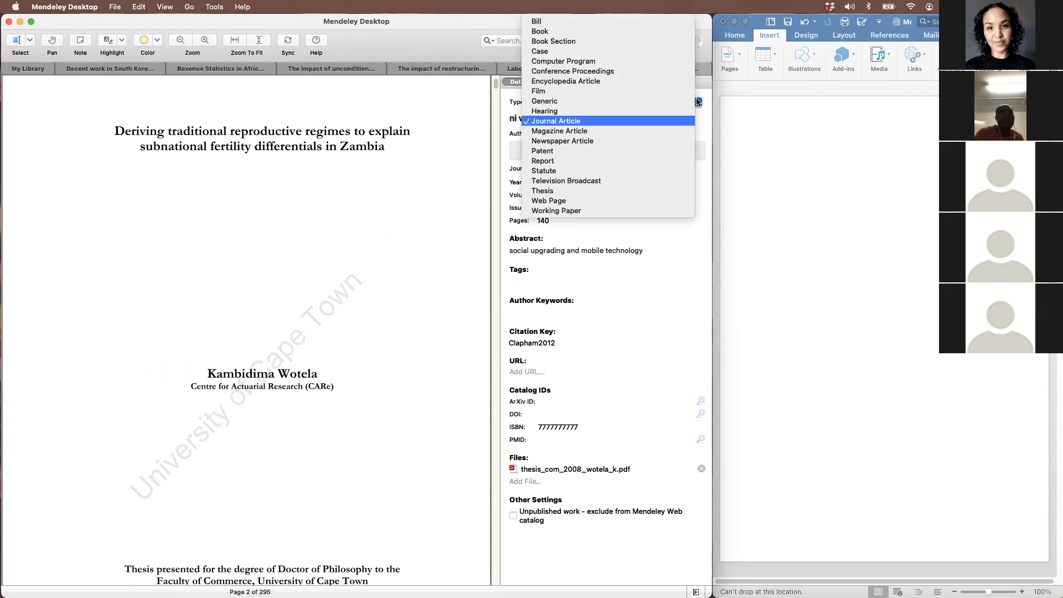
{"action": "left_click", "coordinate": [602, 191]}
{"action": "left_click_drag", "start_coordinate": [671, 119], "coordinate": [457, 119]}
{"action": "type", "text": "Deriv"}
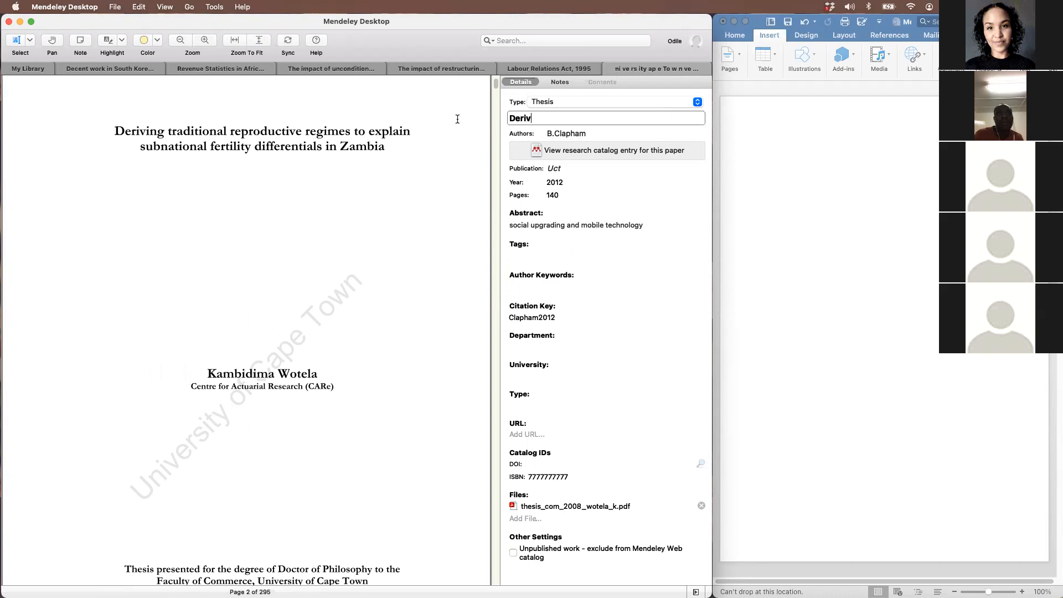
{"action": "type", "text": "ing tradition"}
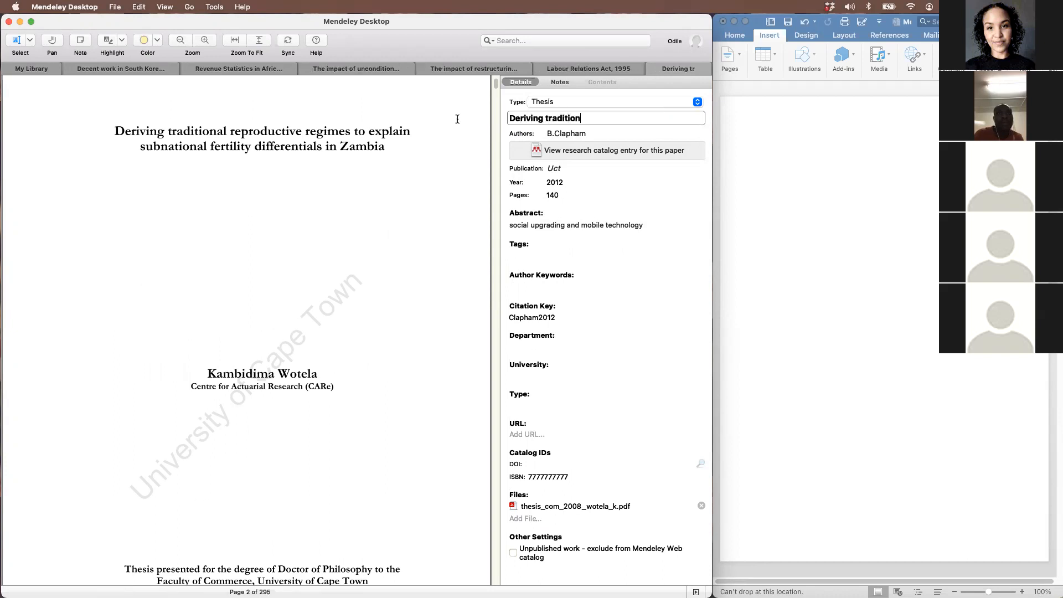
{"action": "type", "text": "al reproductive regimes to explai"}
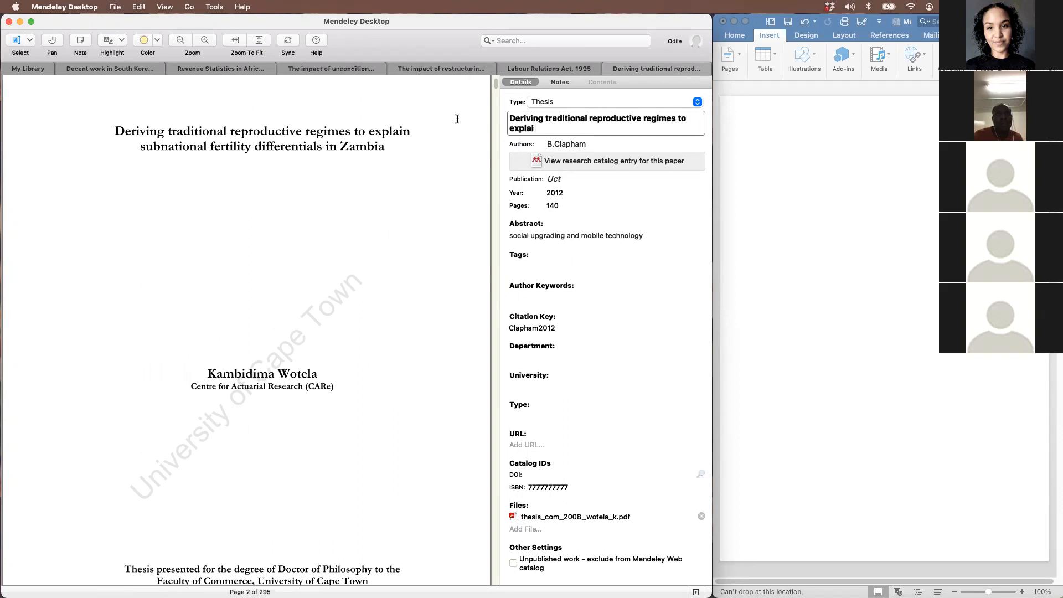
{"action": "type", "text": "n subnational fertili"}
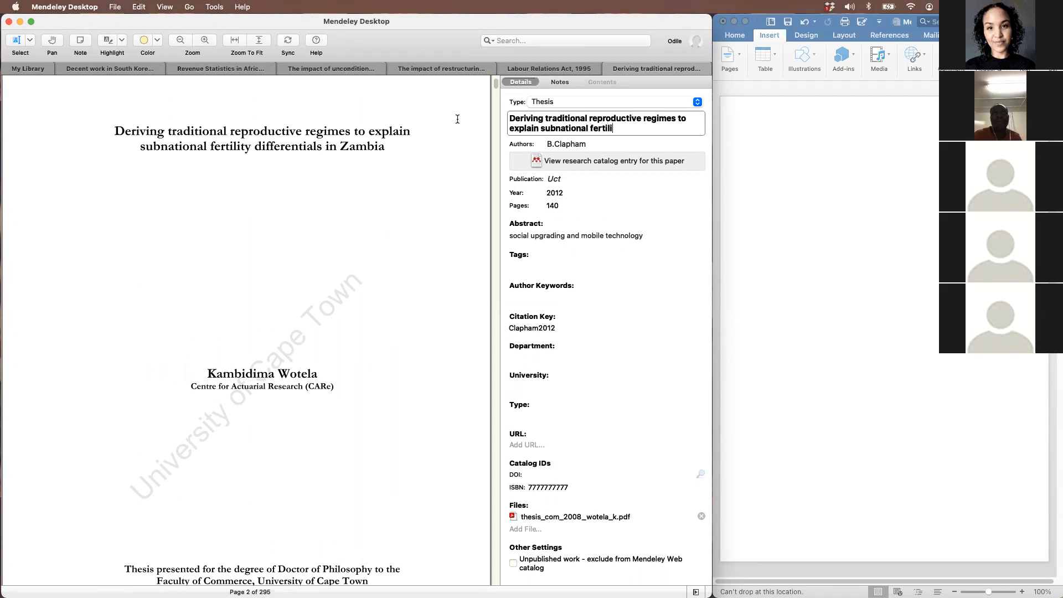
{"action": "type", "text": "ty differetials in Zambia"}
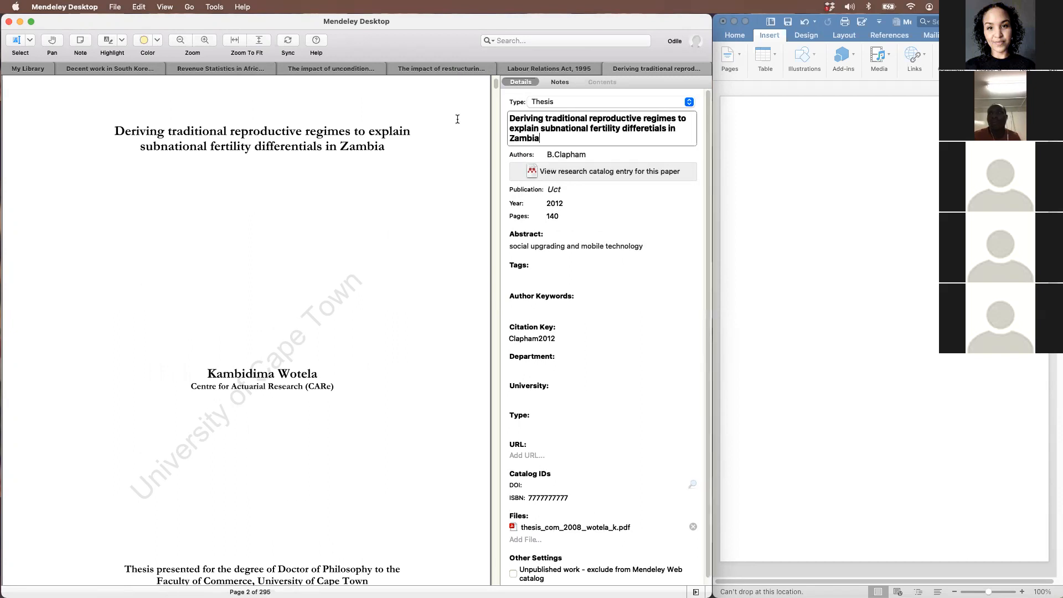
Replace the thesis's author with the name on the title page, entered as last name, first name
{"action": "key", "text": "Tab"}
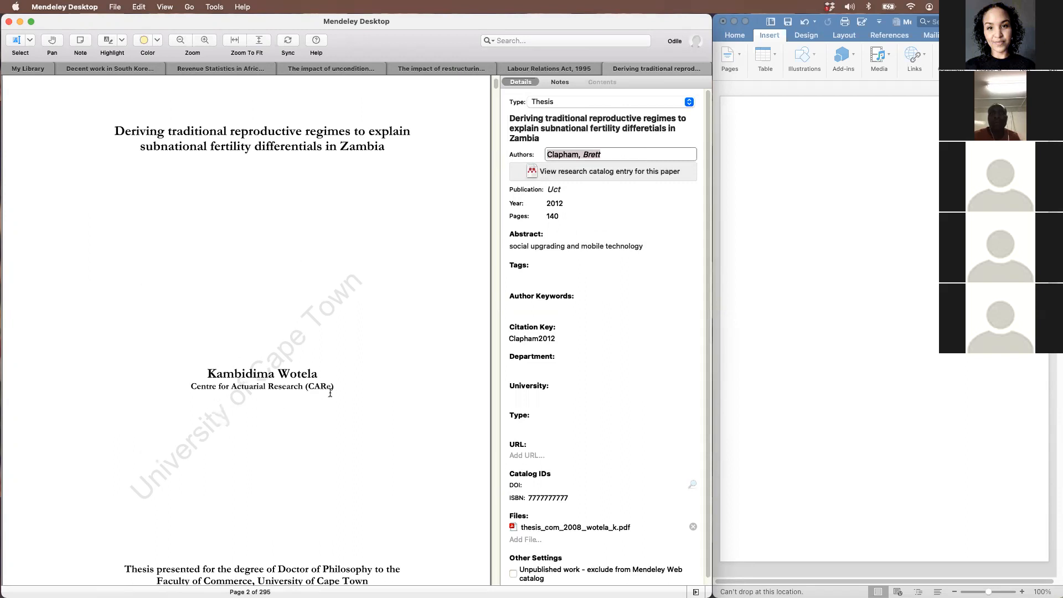
{"action": "type", "text": "W"}
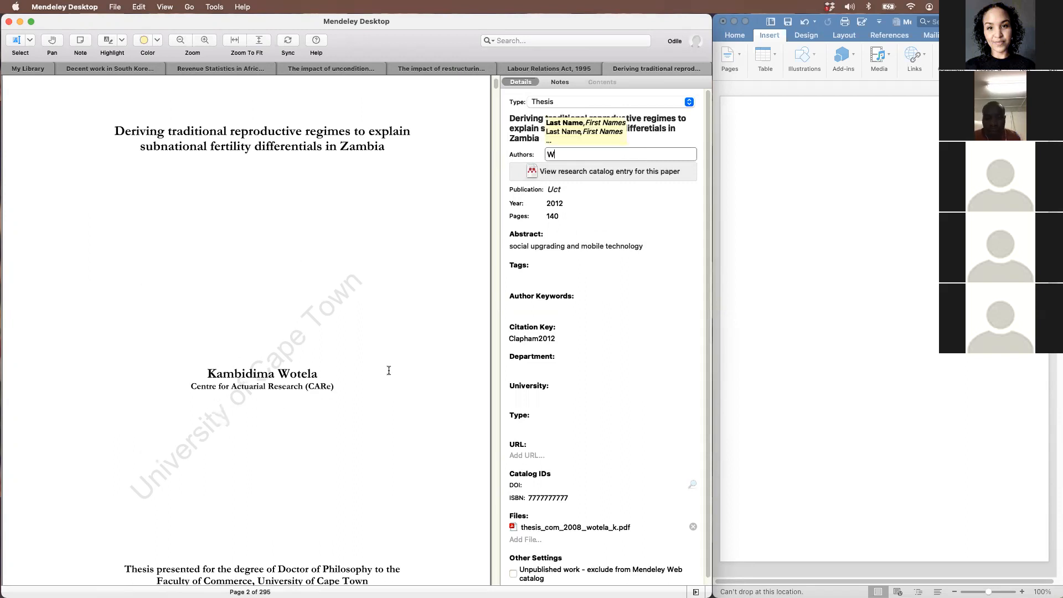
{"action": "type", "text": "otela, "}
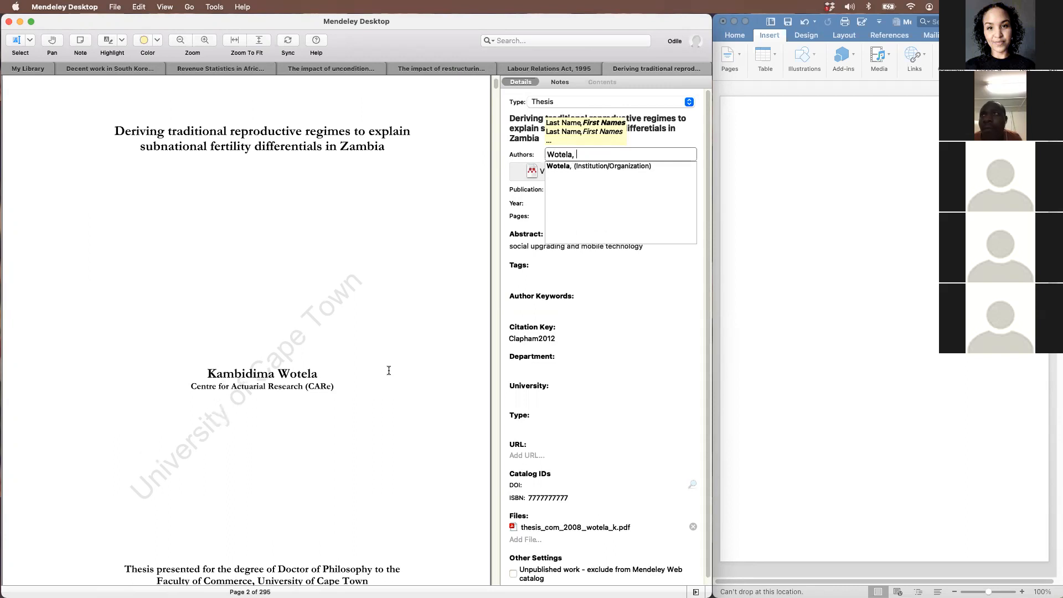
{"action": "type", "text": "Kambidima"}
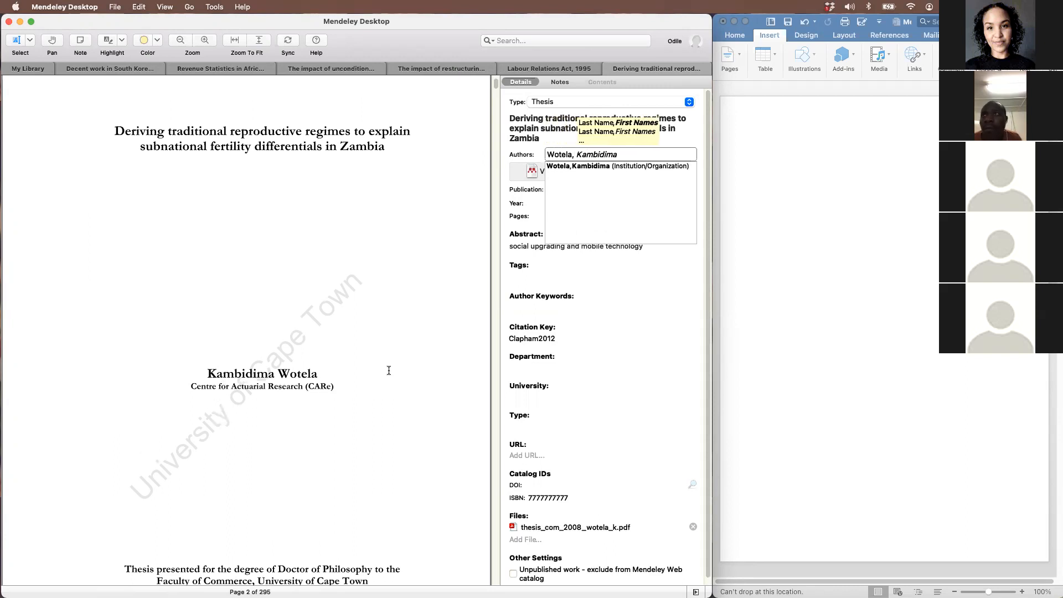
{"action": "key", "text": "Tab"}
Set the thesis's year to 2008 and clear its publication and pages values
{"action": "left_click_drag", "start_coordinate": [574, 189], "coordinate": [519, 191]}
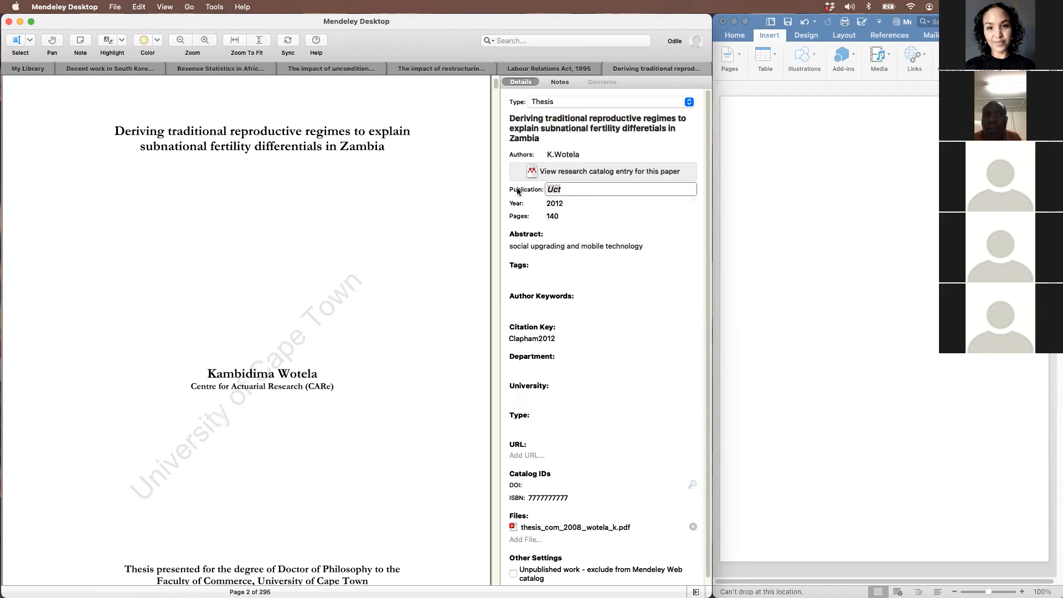
{"action": "key", "text": "BackSpace"}
{"action": "scroll", "coordinate": [253, 318], "scroll_direction": "down", "scroll_amount": 5}
{"action": "key", "text": "Tab"}
{"action": "type", "text": "2008"}
{"action": "key", "text": "Tab"}
{"action": "key", "text": "BackSpace"}
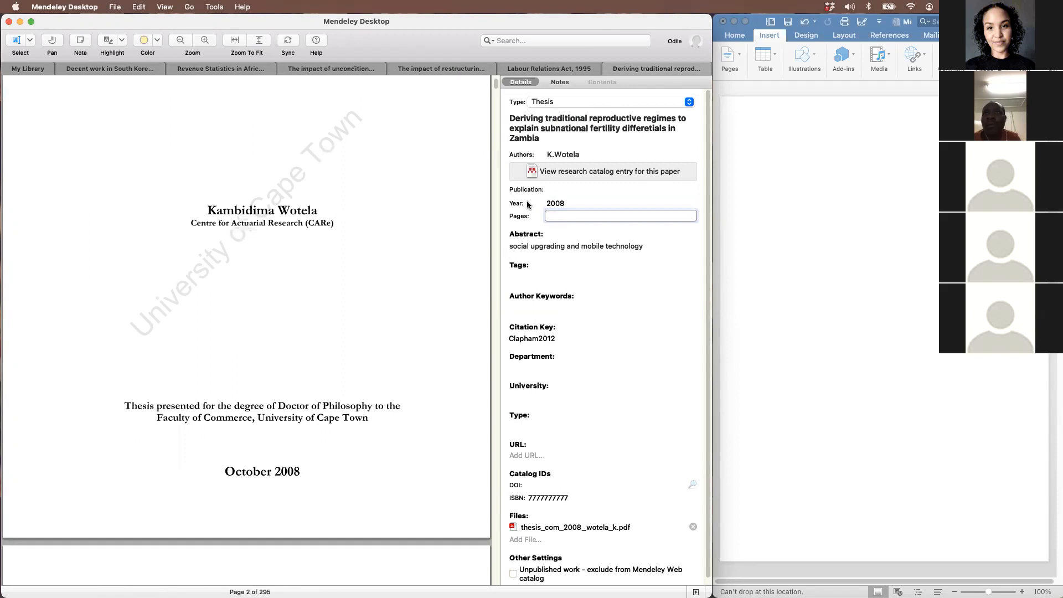
Set the thesis's department to Faculty of Commerce and its university to University of Cape Town
{"action": "scroll", "coordinate": [559, 289], "scroll_direction": "down", "scroll_amount": 1}
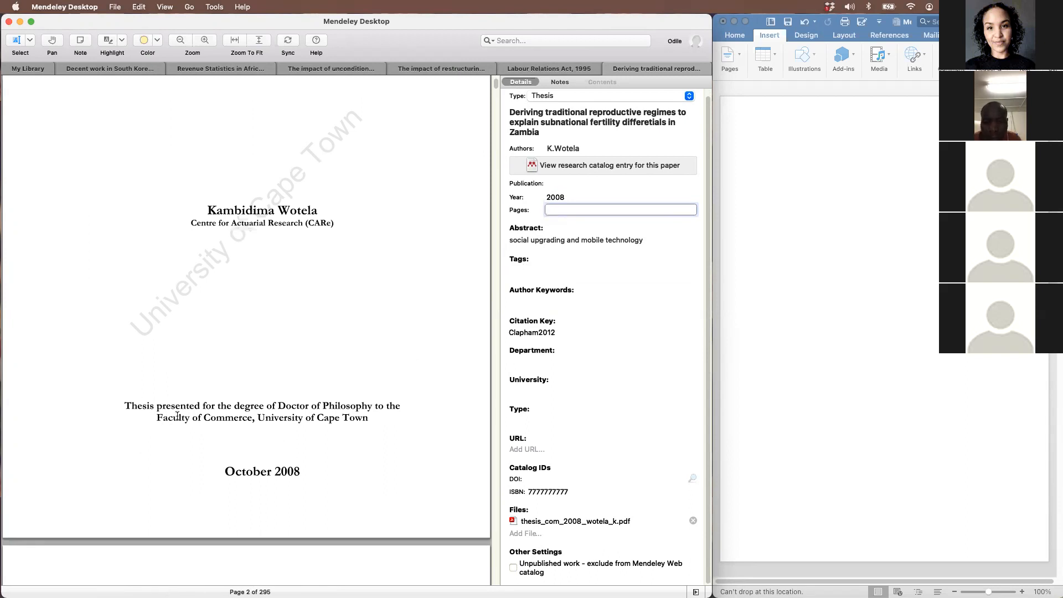
{"action": "left_click", "coordinate": [541, 362]}
{"action": "type", "text": "Faculty"}
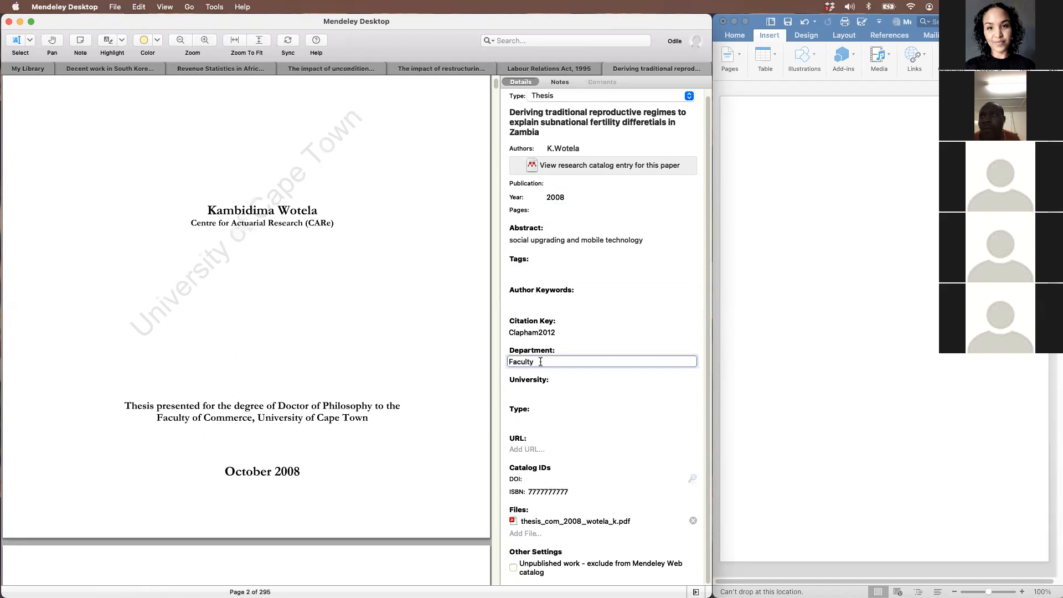
{"action": "type", "text": " of Commerce"}
{"action": "key", "text": "Tab"}
{"action": "type", "text": "University of Cape Tow"}
{"action": "key", "text": "BackSpace"}
{"action": "key", "text": "BackSpace"}
{"action": "type", "text": "own"}
Set the thesis's degree type to Doctor of Philosophy
{"action": "left_click", "coordinate": [528, 416]}
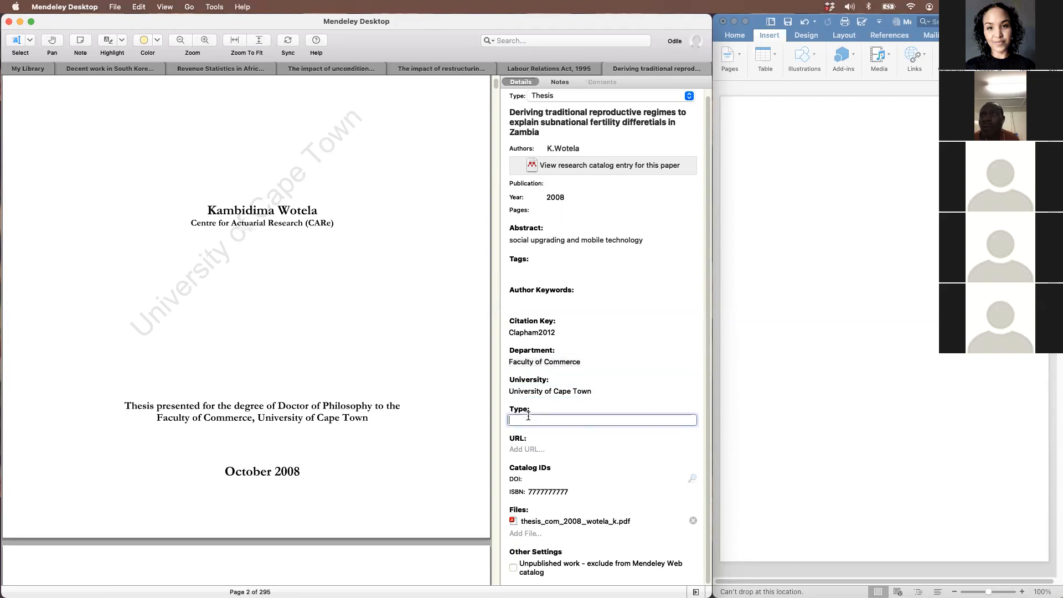
{"action": "type", "text": "Doctor of Philosophy"}
{"action": "key", "text": "Return"}
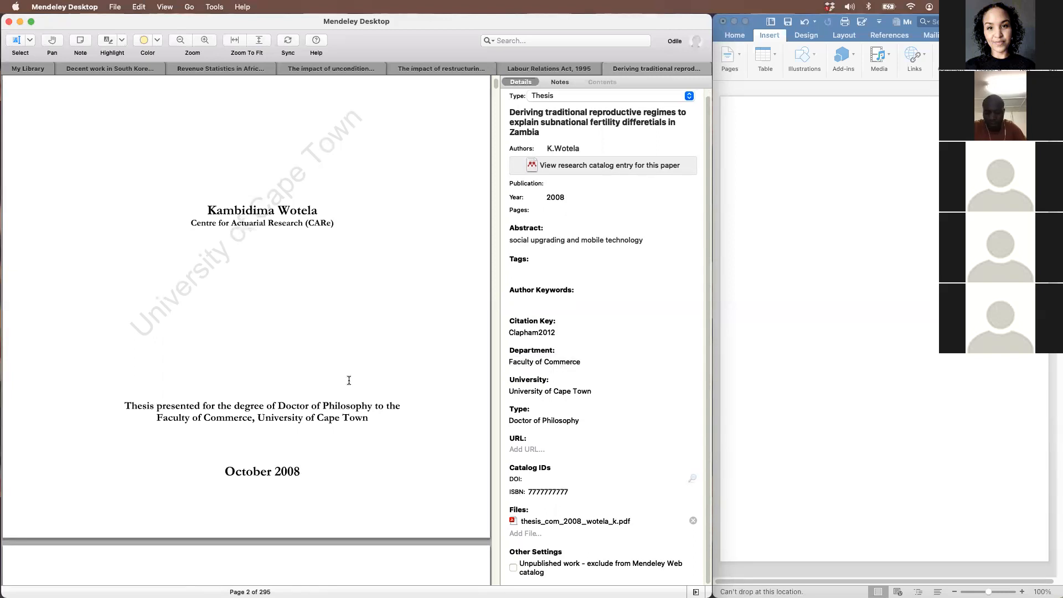
{"action": "scroll", "coordinate": [346, 377], "scroll_direction": "up", "scroll_amount": 5}
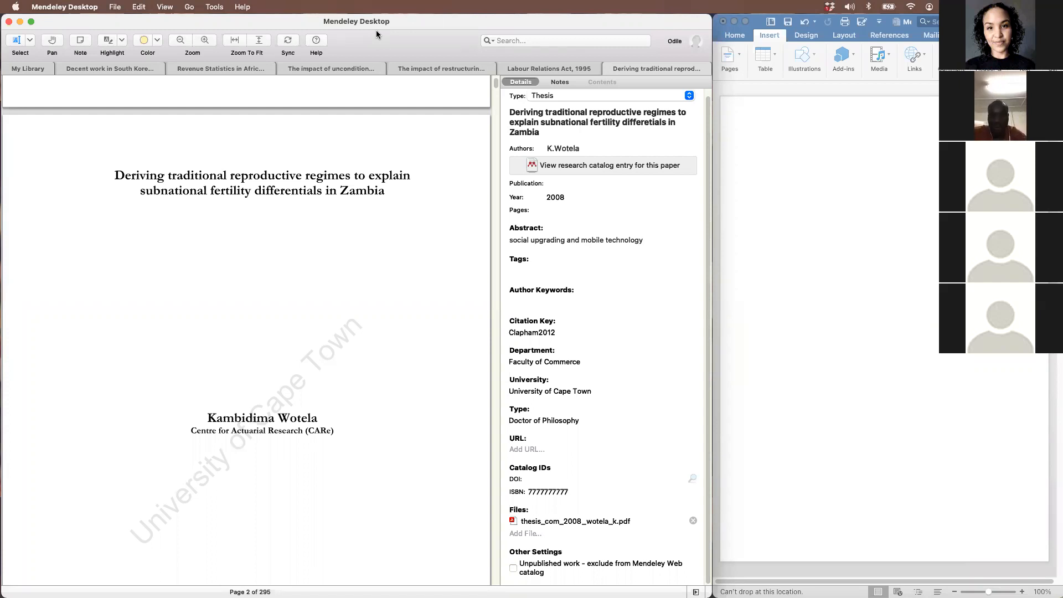
{"action": "left_click", "coordinate": [232, 237]}
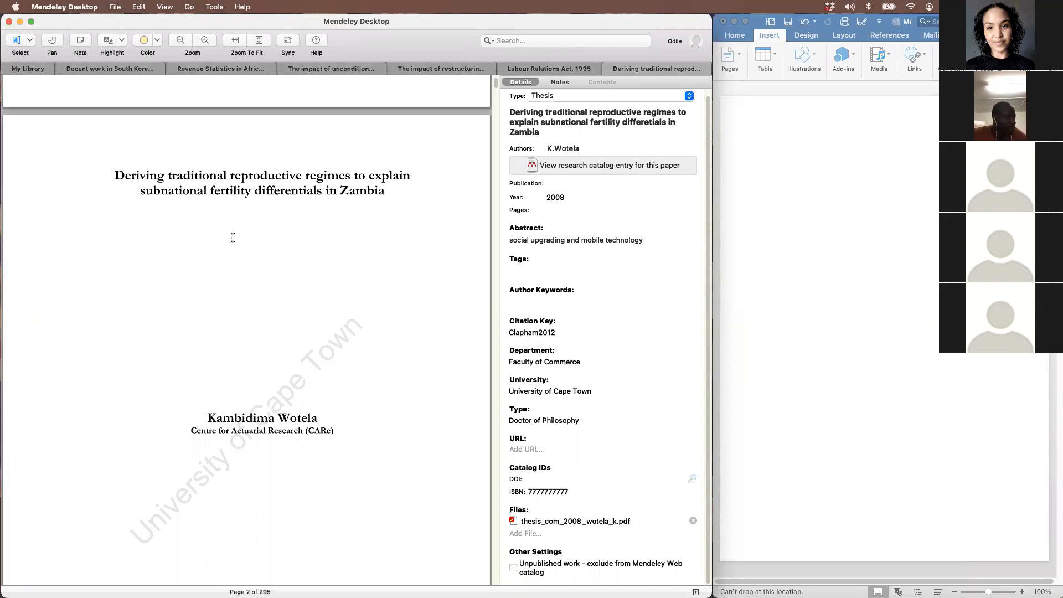
Return to the full library list and start a manual document entry with the type Book
{"action": "left_click", "coordinate": [35, 69]}
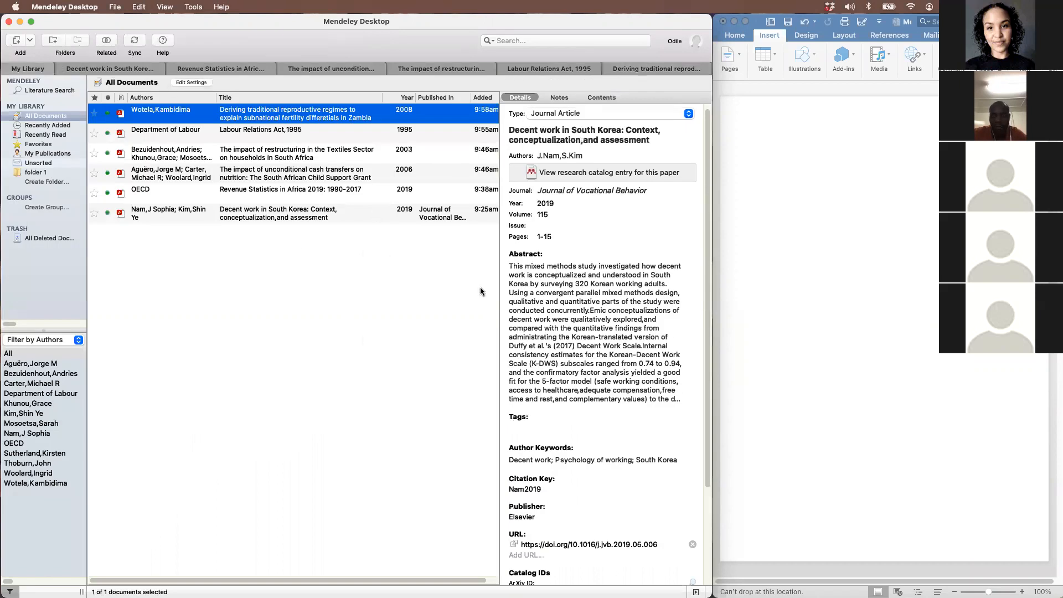
{"action": "left_click", "coordinate": [325, 311]}
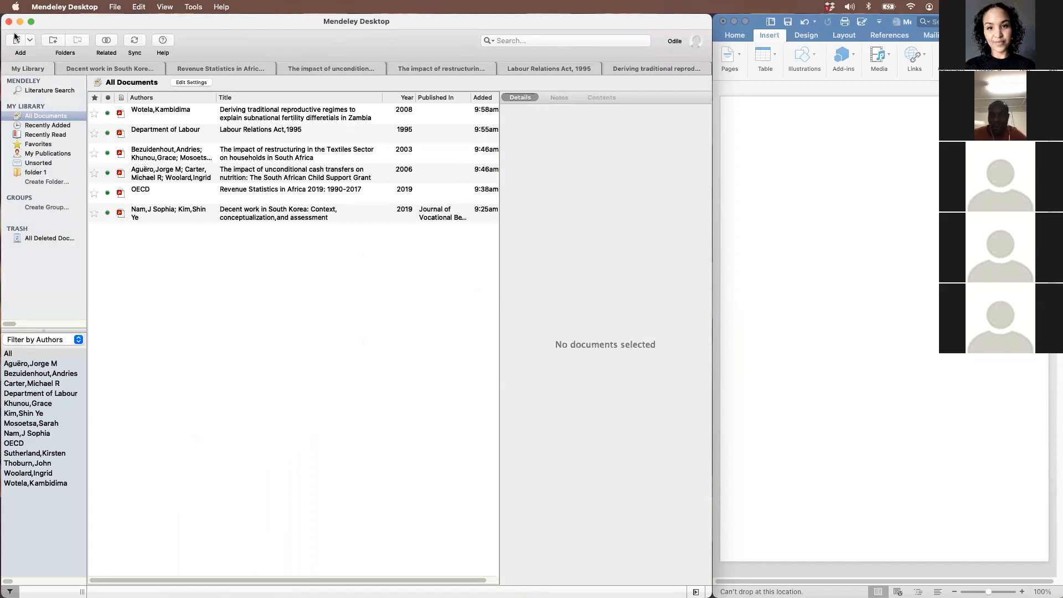
{"action": "left_click", "coordinate": [29, 41]}
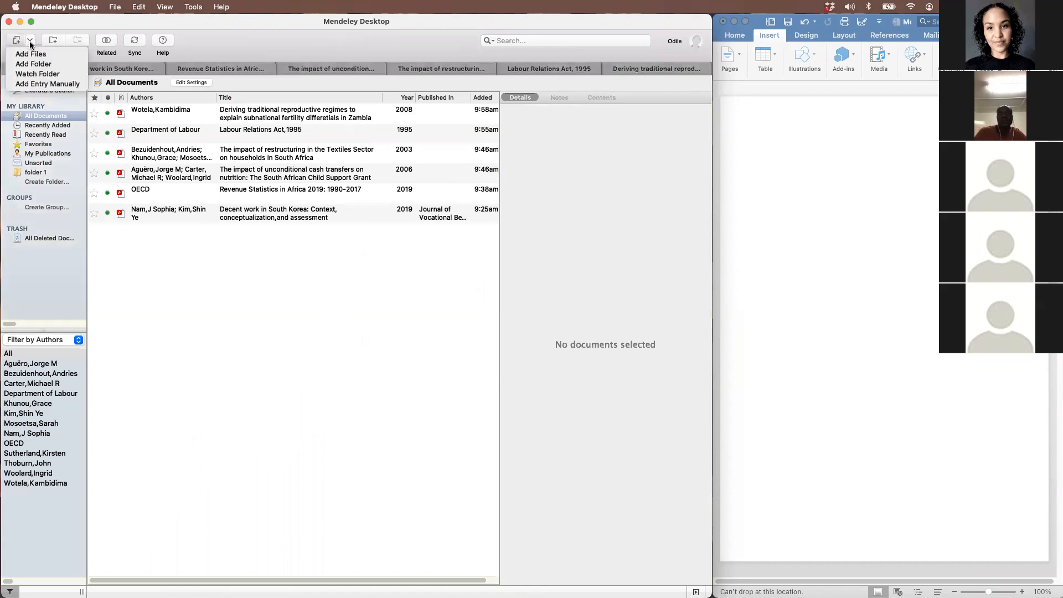
{"action": "left_click", "coordinate": [47, 83]}
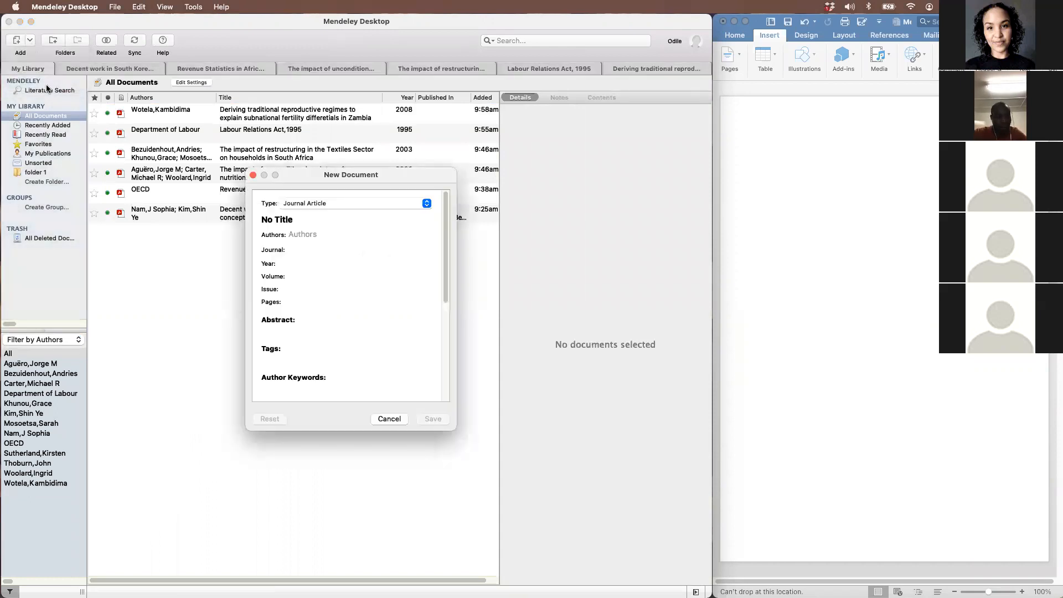
{"action": "left_click_drag", "start_coordinate": [397, 180], "coordinate": [442, 150]}
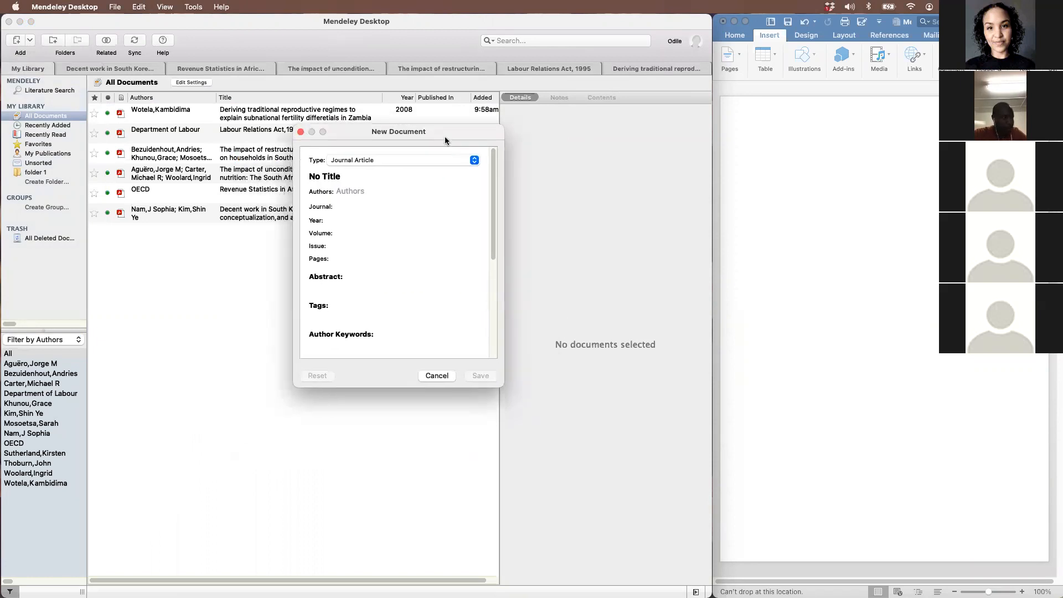
{"action": "left_click", "coordinate": [475, 162]}
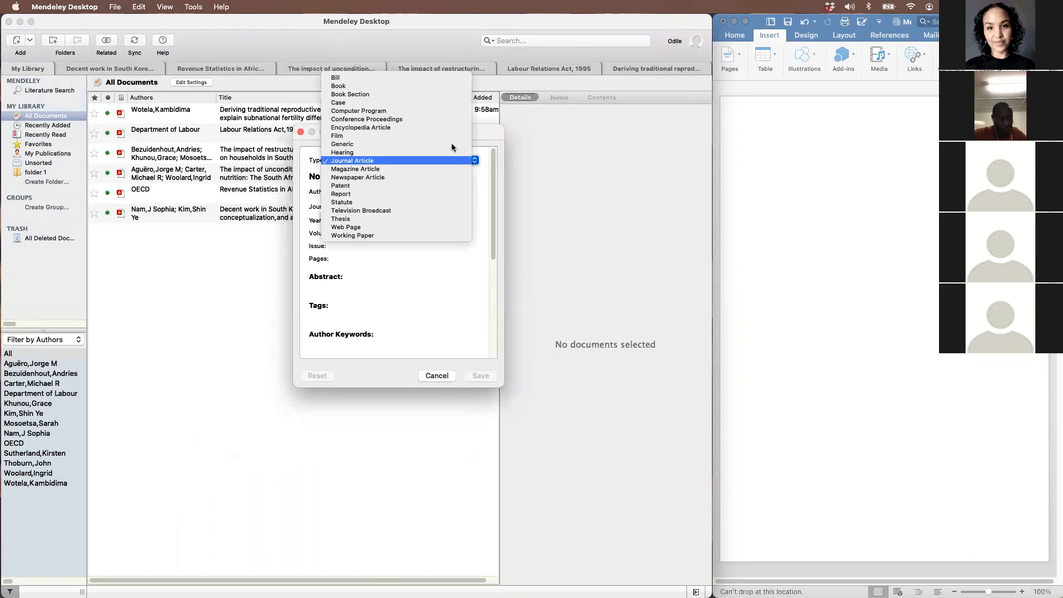
{"action": "left_click", "coordinate": [414, 86]}
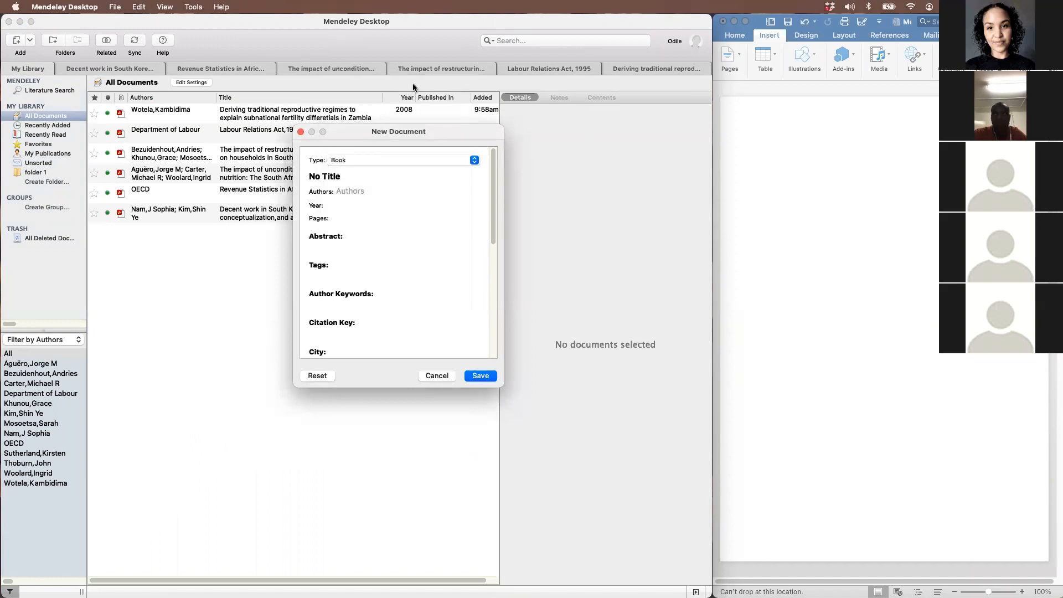
Set the new book entry's title to "The New Black Middle Class in South Africa"
{"action": "left_click", "coordinate": [324, 177]}
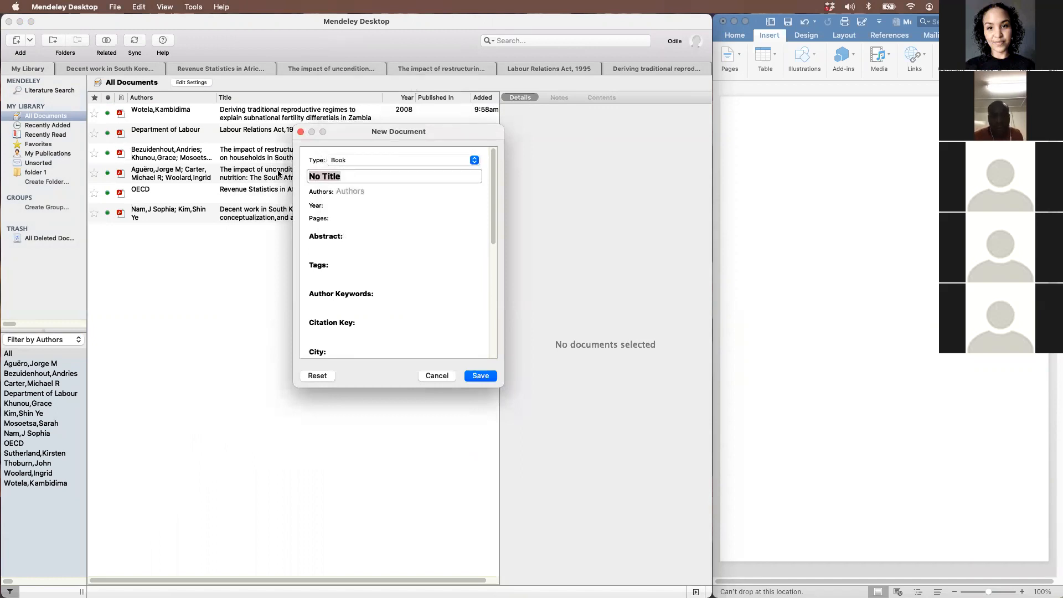
{"action": "type", "text": "The New Black"}
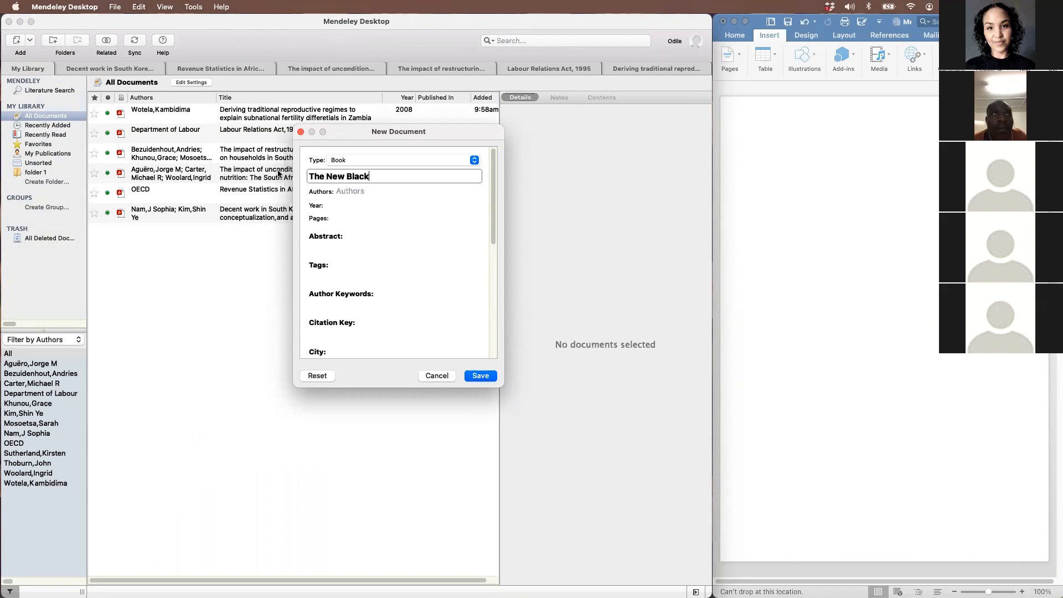
{"action": "type", "text": "Middle Class in South Africa"}
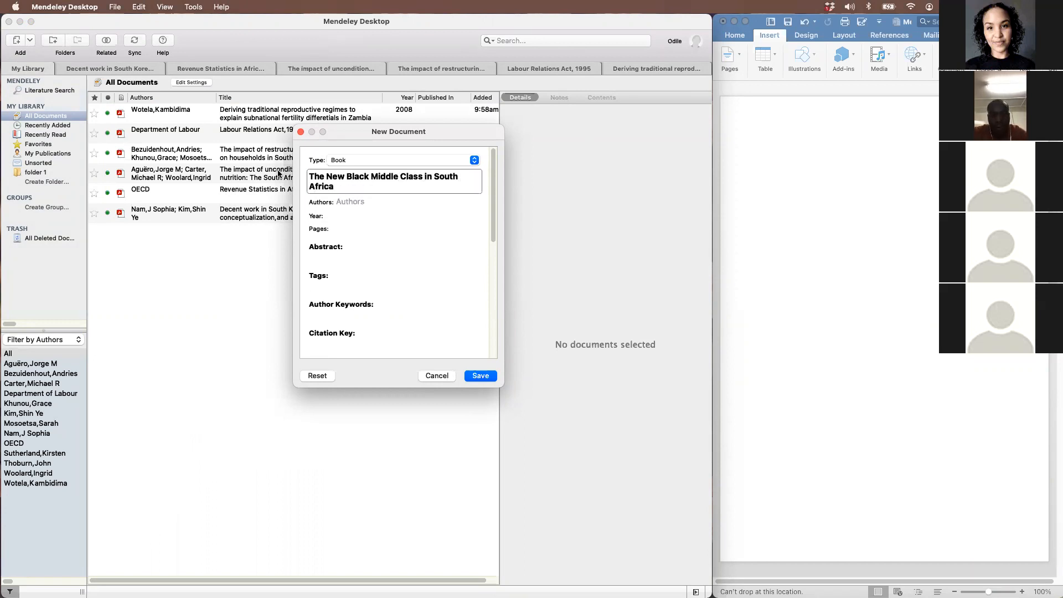
Enter the book author's full name, last name first, and set the year to 2016
{"action": "left_click", "coordinate": [364, 201]}
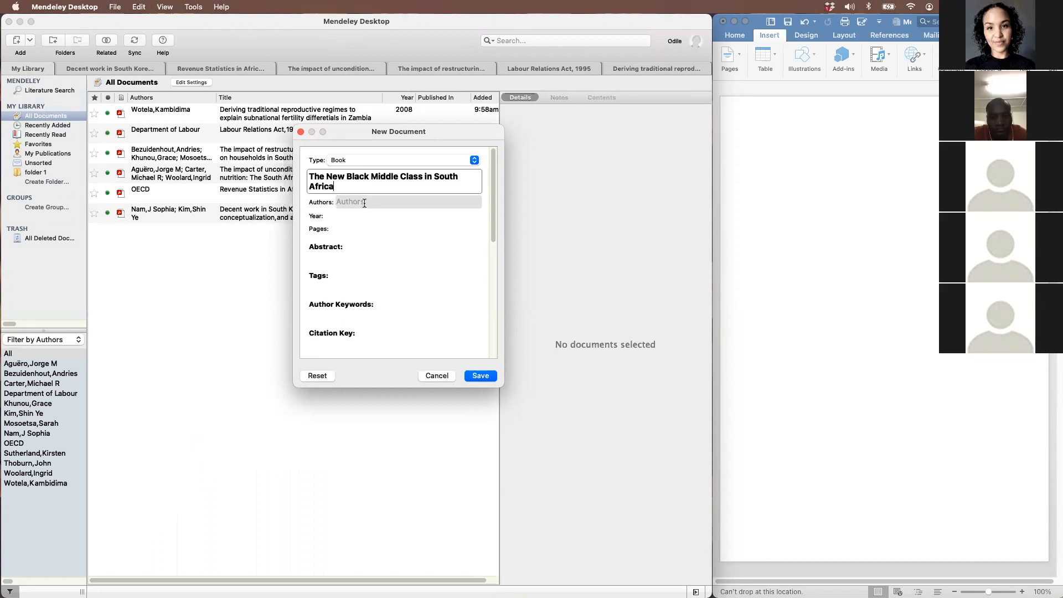
{"action": "type", "text": "Sou"}
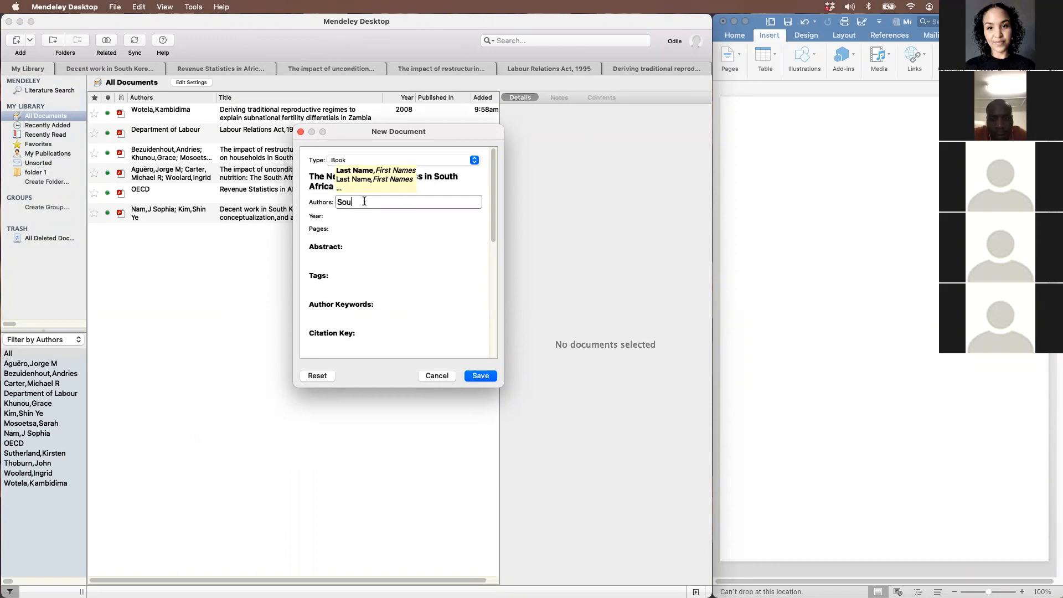
{"action": "type", "text": "thall, Roger"}
{"action": "key", "text": "Tab"}
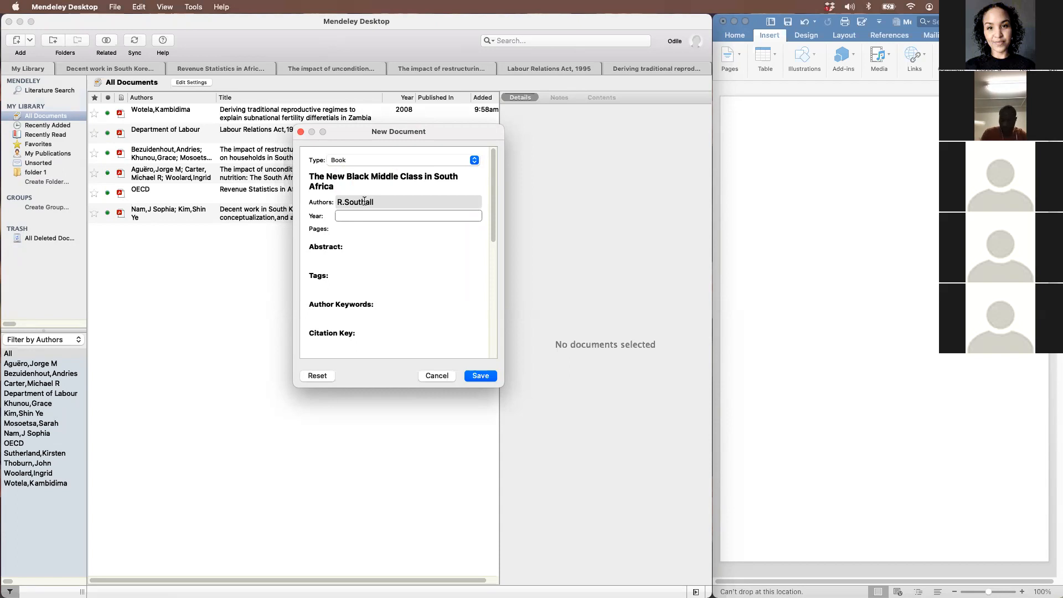
{"action": "type", "text": "2016"}
{"action": "key", "text": "Tab"}
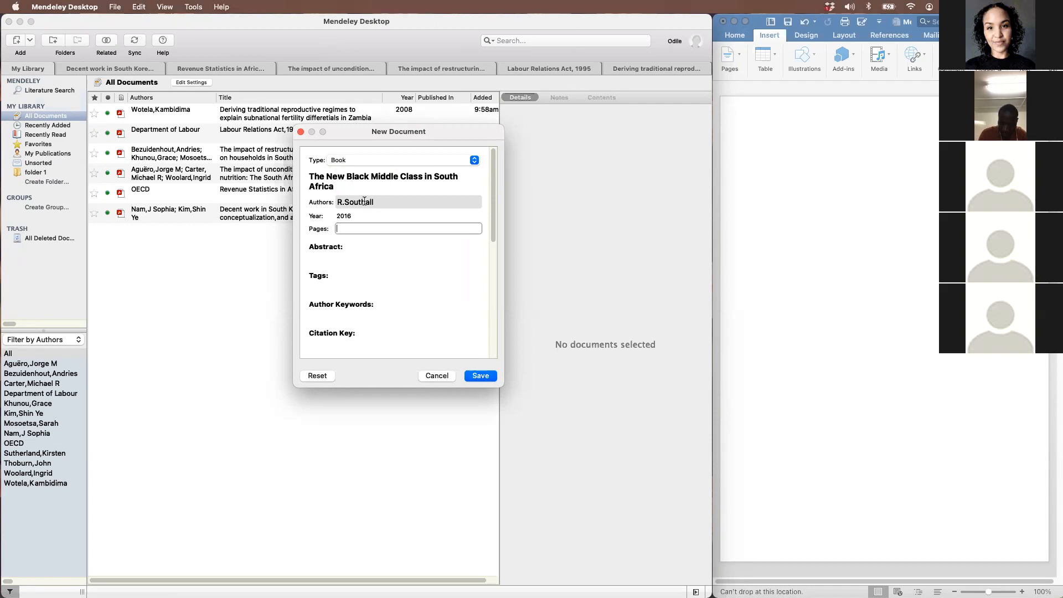
Set the book's city to Pretoria and its publisher to Jacana Titles
{"action": "scroll", "coordinate": [404, 284], "scroll_direction": "down", "scroll_amount": 3}
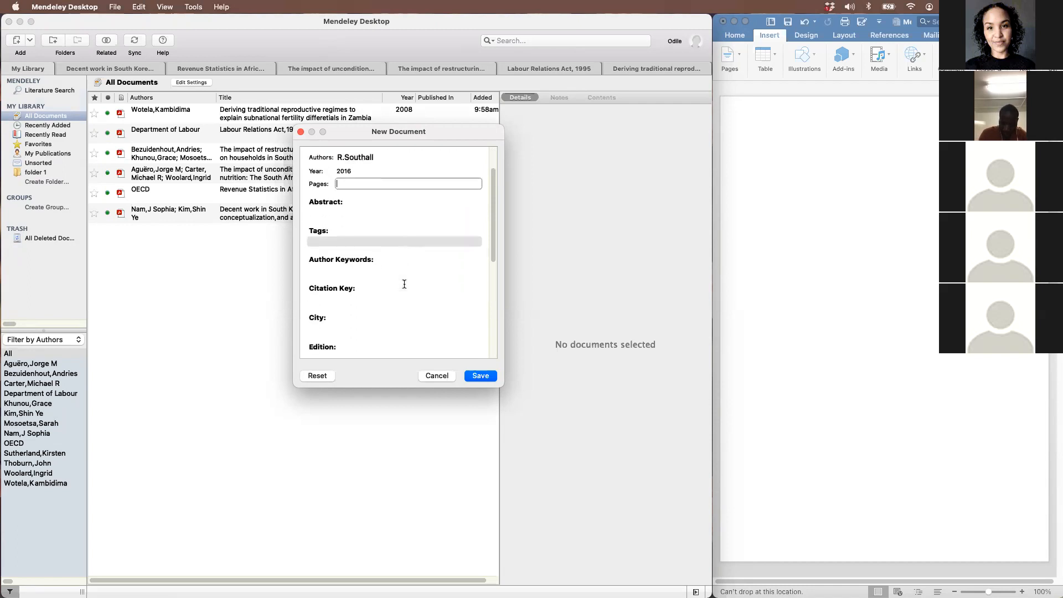
{"action": "left_click", "coordinate": [342, 303]}
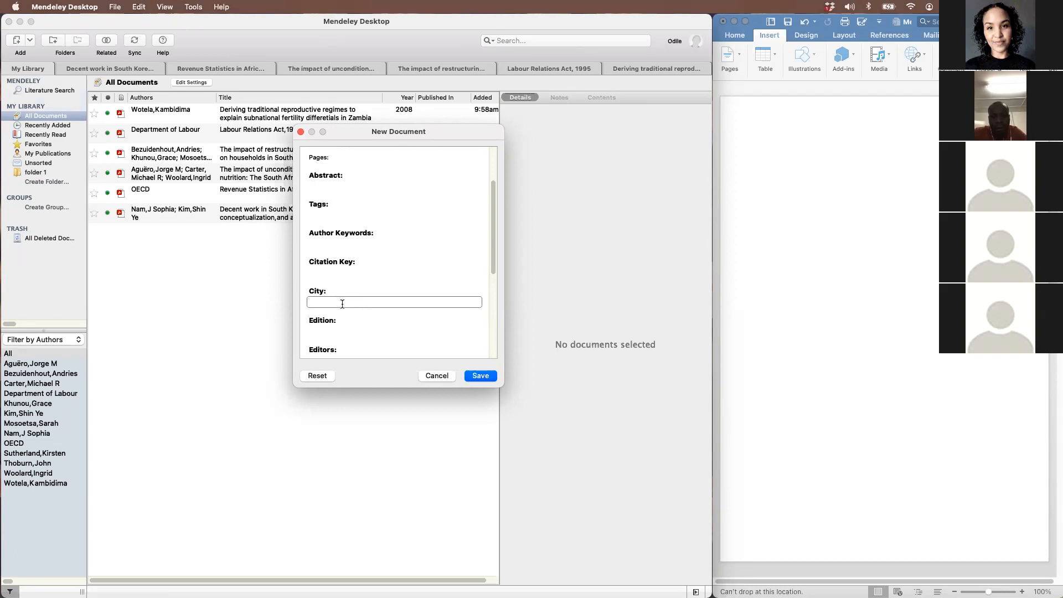
{"action": "type", "text": "Pretoria"}
{"action": "scroll", "coordinate": [380, 310], "scroll_direction": "down", "scroll_amount": 2}
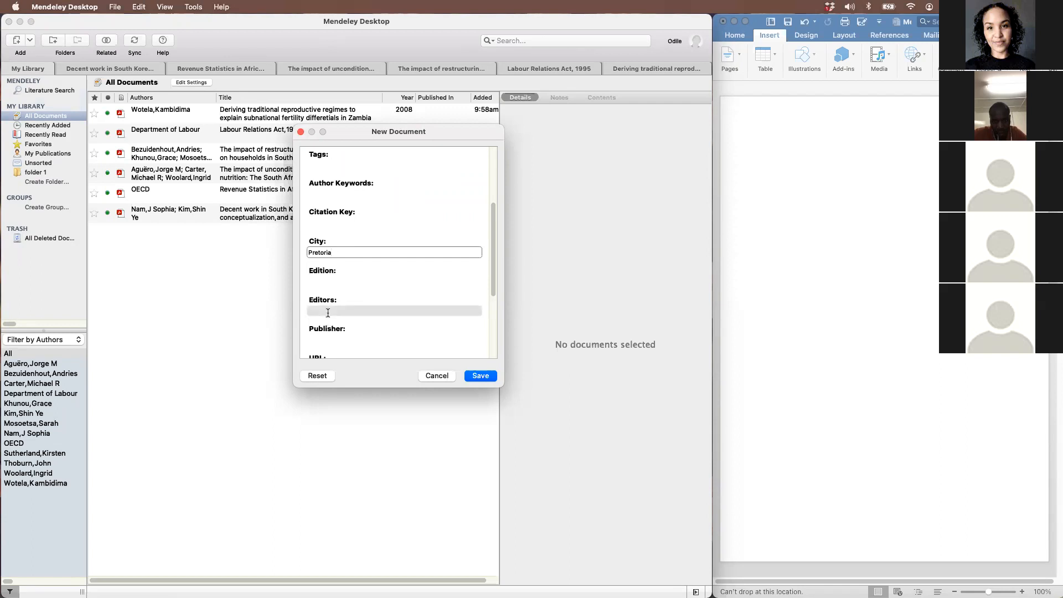
{"action": "scroll", "coordinate": [328, 313], "scroll_direction": "down", "scroll_amount": 3}
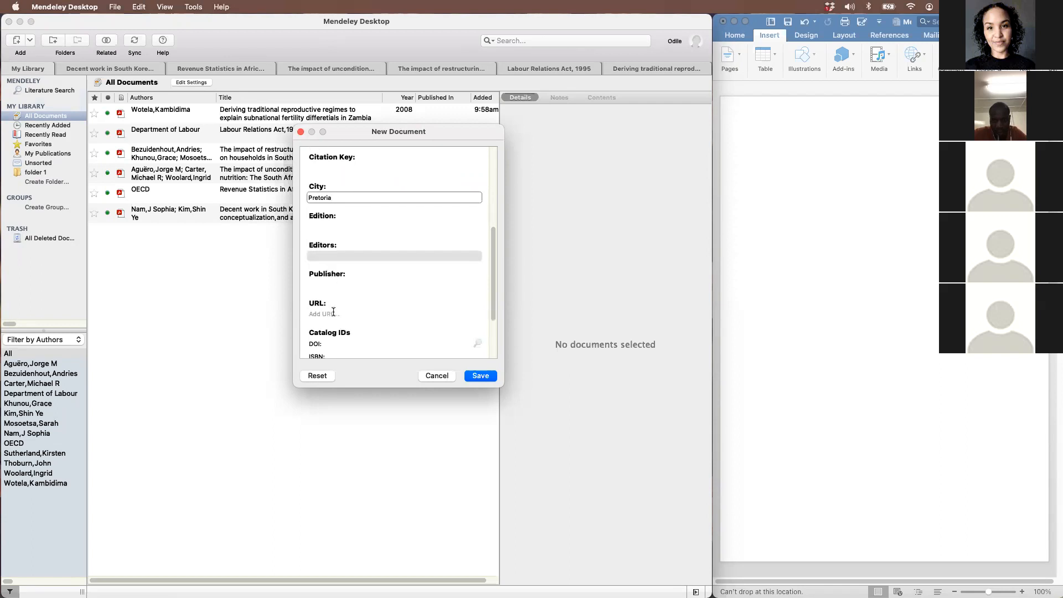
{"action": "left_click", "coordinate": [334, 287]}
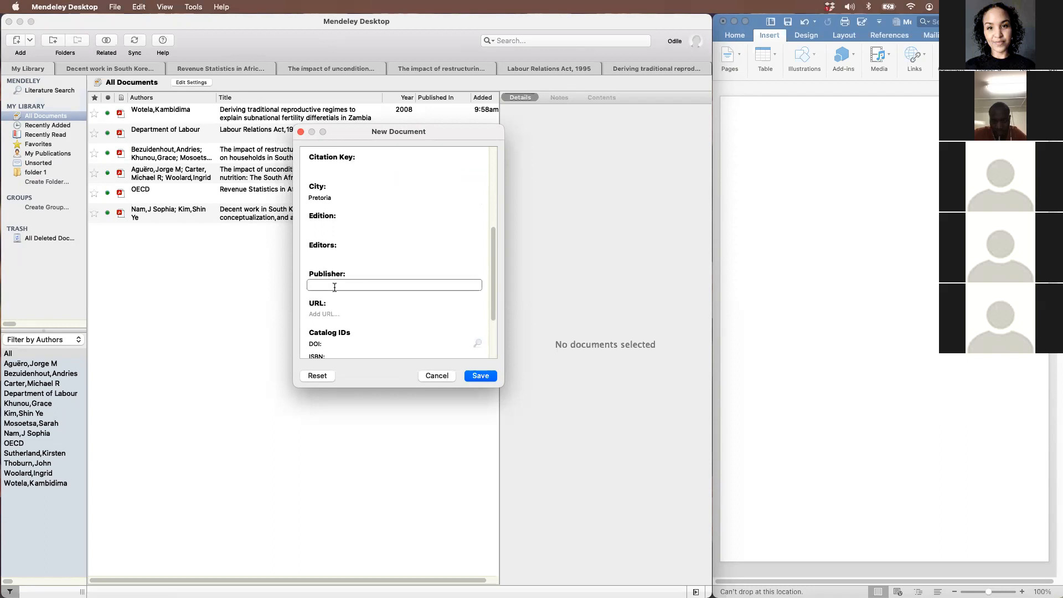
{"action": "type", "text": "Jacana Titles"}
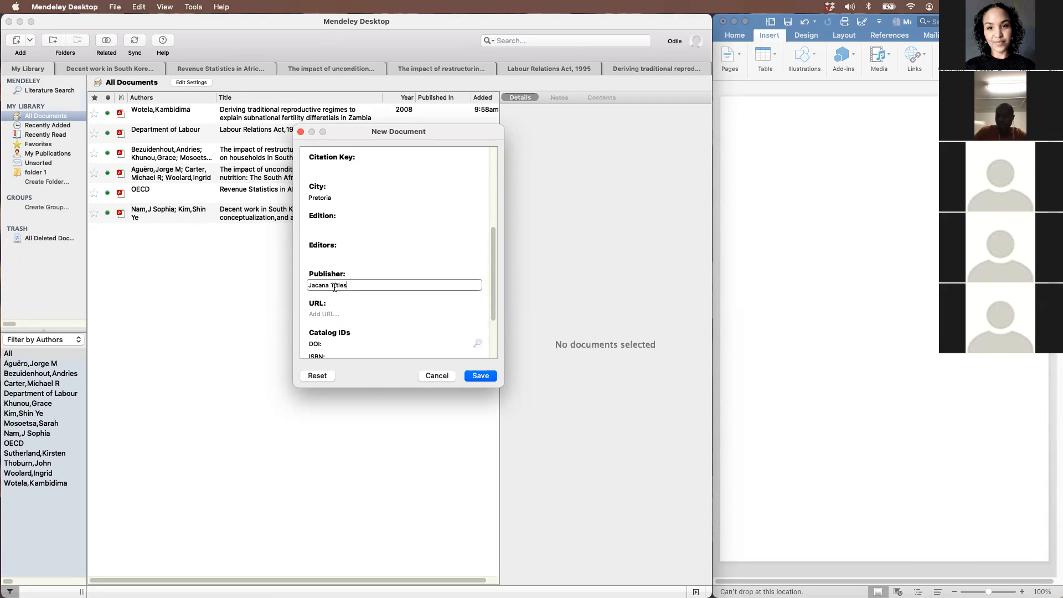
Check the remaining fields of the book entry and save it to the library
{"action": "scroll", "coordinate": [340, 256], "scroll_direction": "up", "scroll_amount": 3}
{"action": "scroll", "coordinate": [342, 250], "scroll_direction": "down", "scroll_amount": 1}
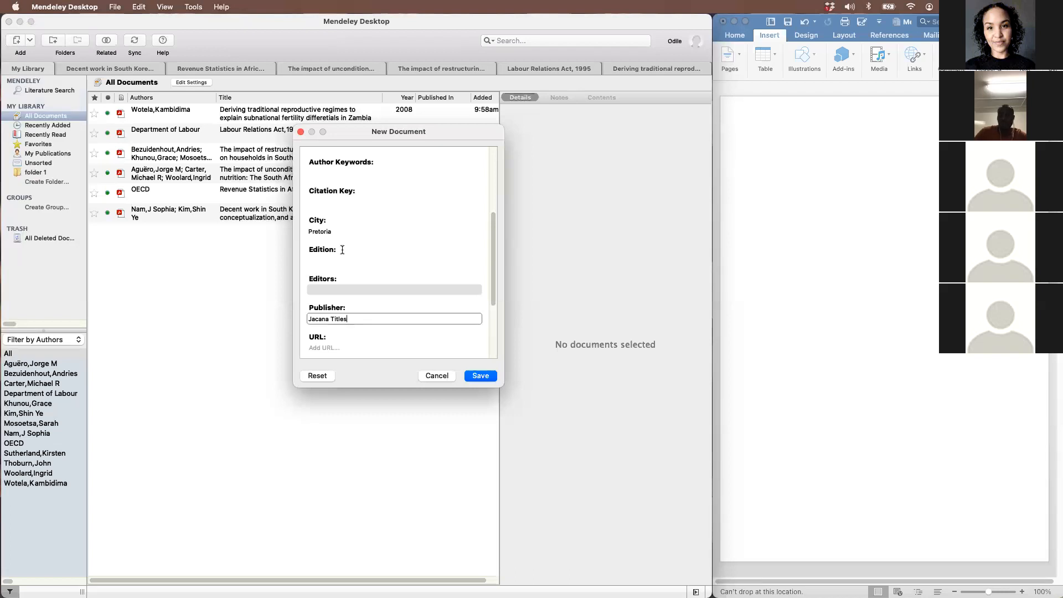
{"action": "scroll", "coordinate": [370, 248], "scroll_direction": "down", "scroll_amount": 5}
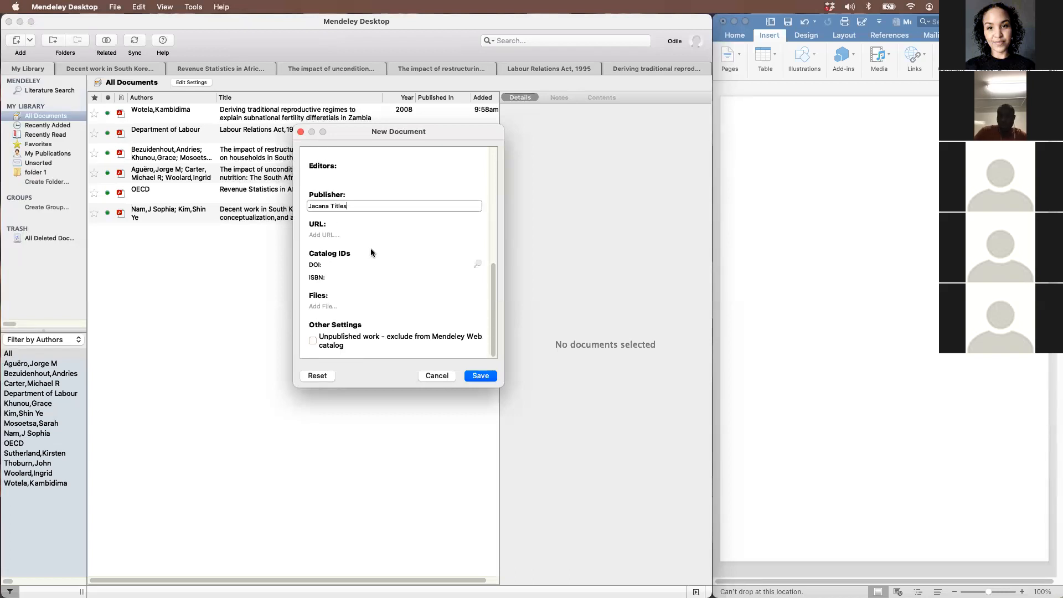
{"action": "left_click", "coordinate": [481, 376]}
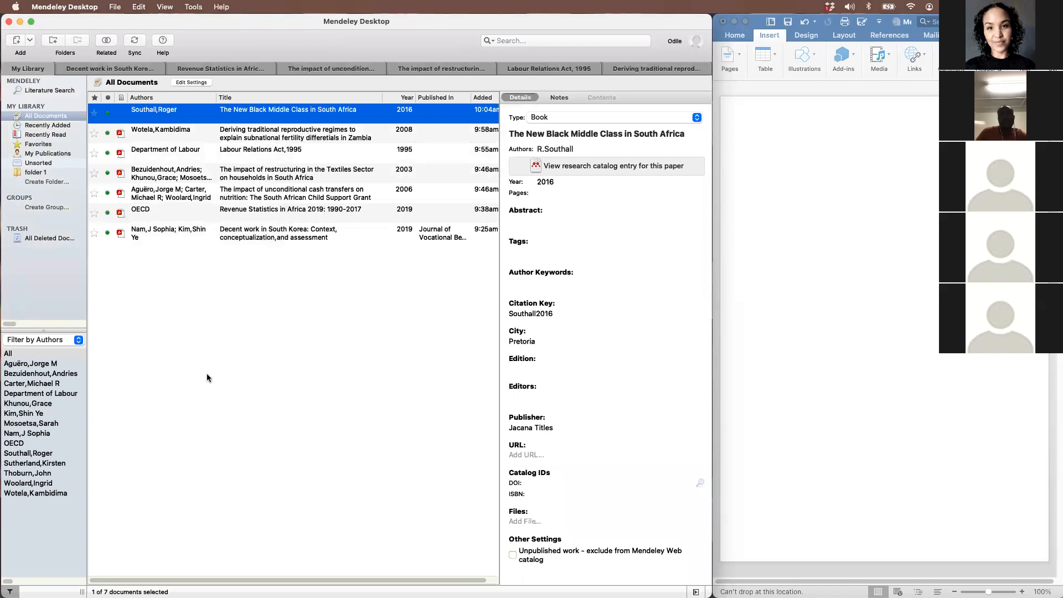
Open the attached PDF of the Zambia fertility thesis from the library and return to the document list
{"action": "left_click", "coordinate": [122, 135]}
{"action": "left_click", "coordinate": [25, 69]}
{"action": "double_click", "coordinate": [251, 133]}
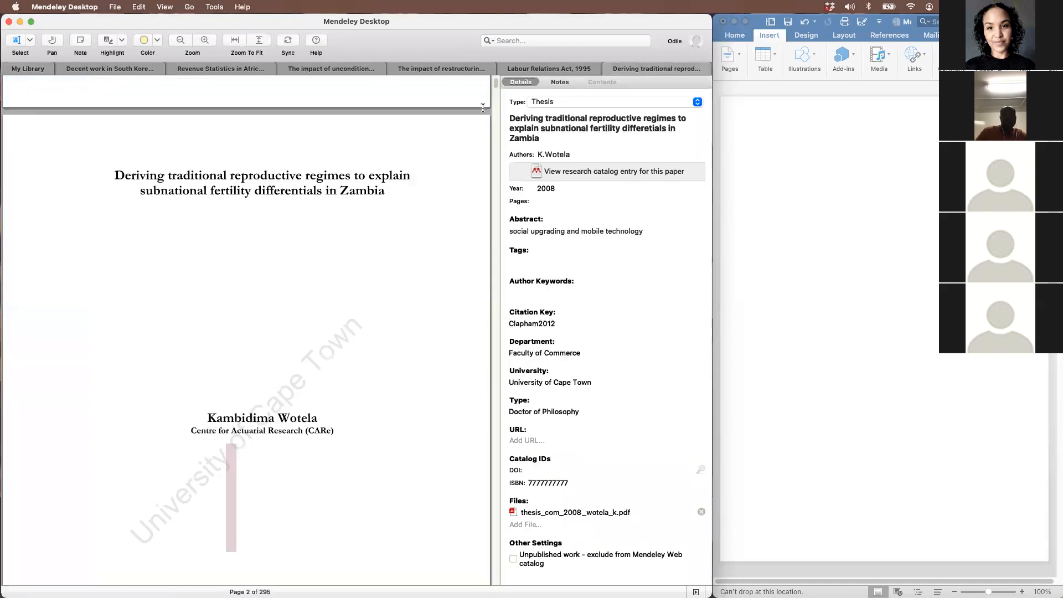
{"action": "left_click", "coordinate": [44, 70]}
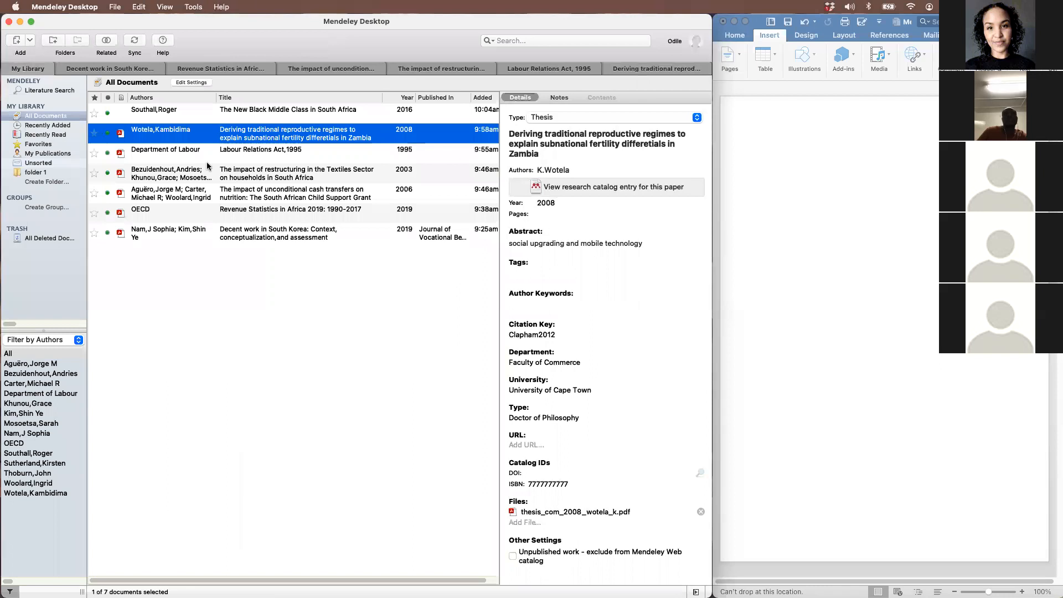
Select the book on the new black middle class and review its details, including the edition field
{"action": "left_click", "coordinate": [159, 114]}
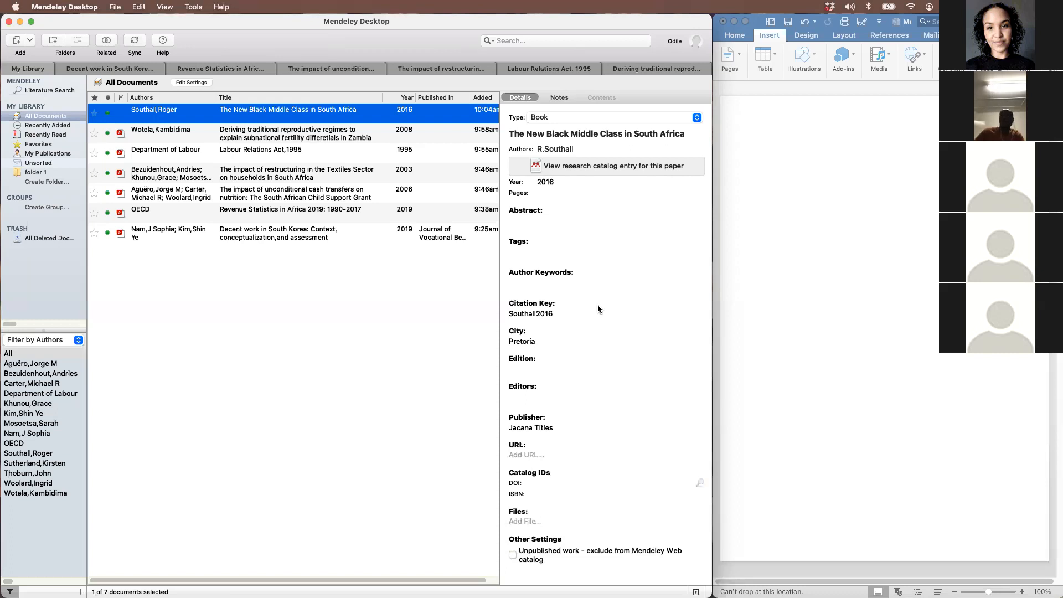
{"action": "scroll", "coordinate": [413, 382], "scroll_direction": "right", "scroll_amount": 2}
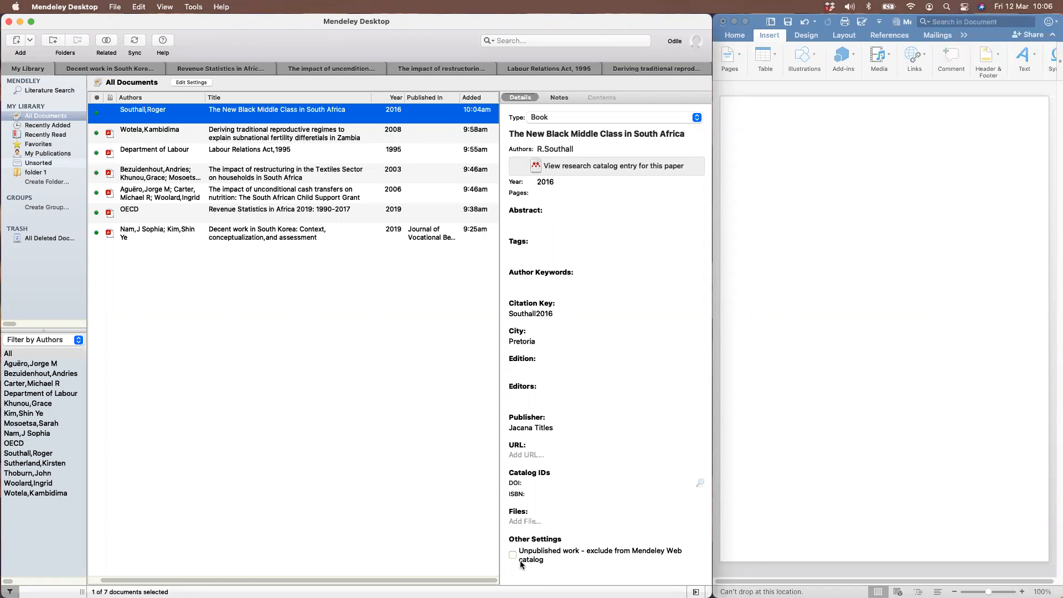
{"action": "left_click", "coordinate": [525, 369]}
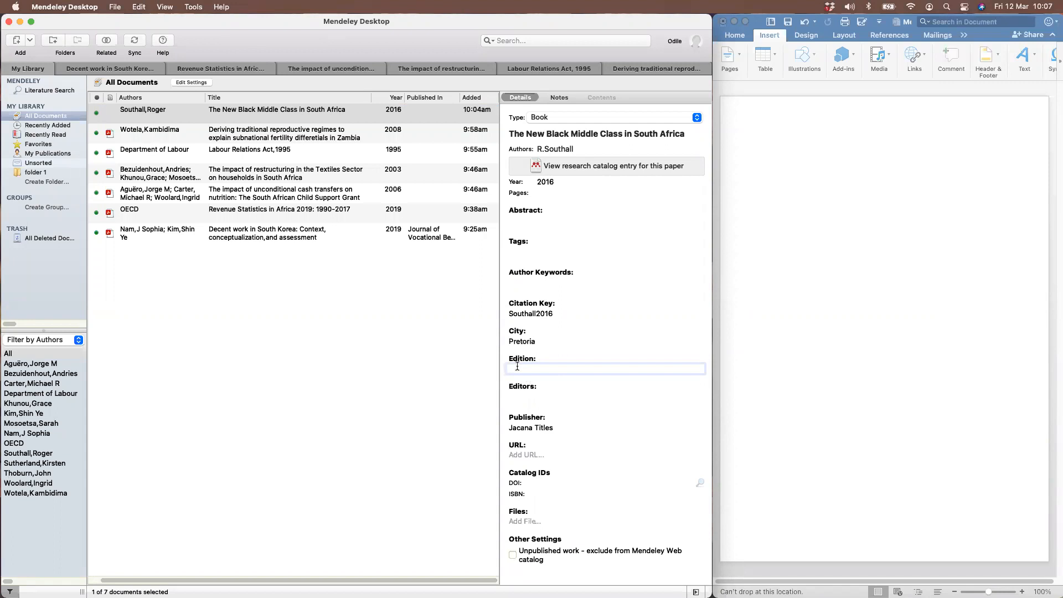
Start another manual document entry with the type Book Section
{"action": "left_click", "coordinate": [30, 40]}
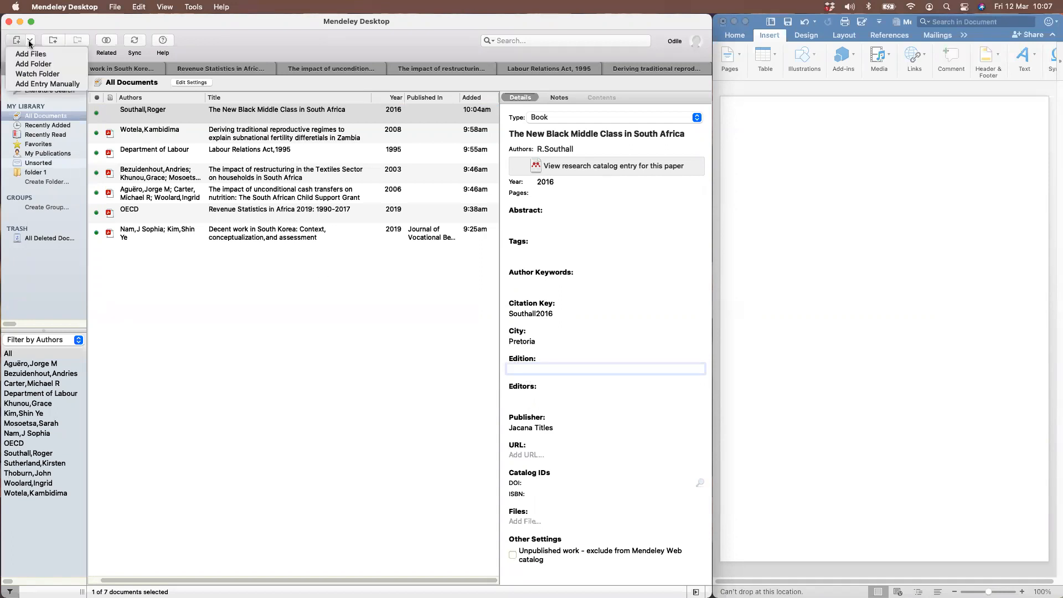
{"action": "left_click", "coordinate": [38, 83]}
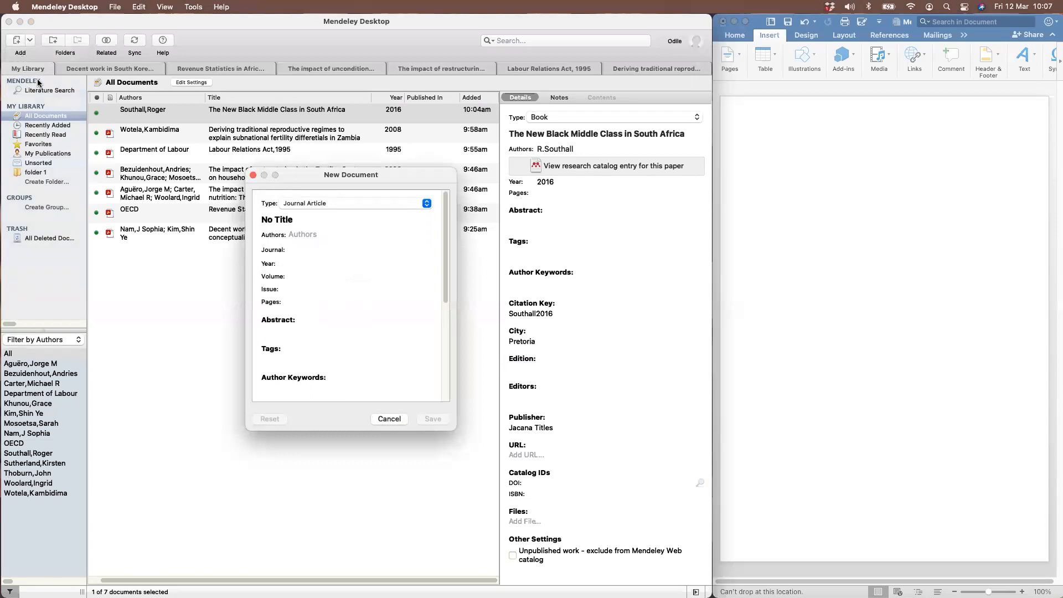
{"action": "left_click", "coordinate": [314, 203]}
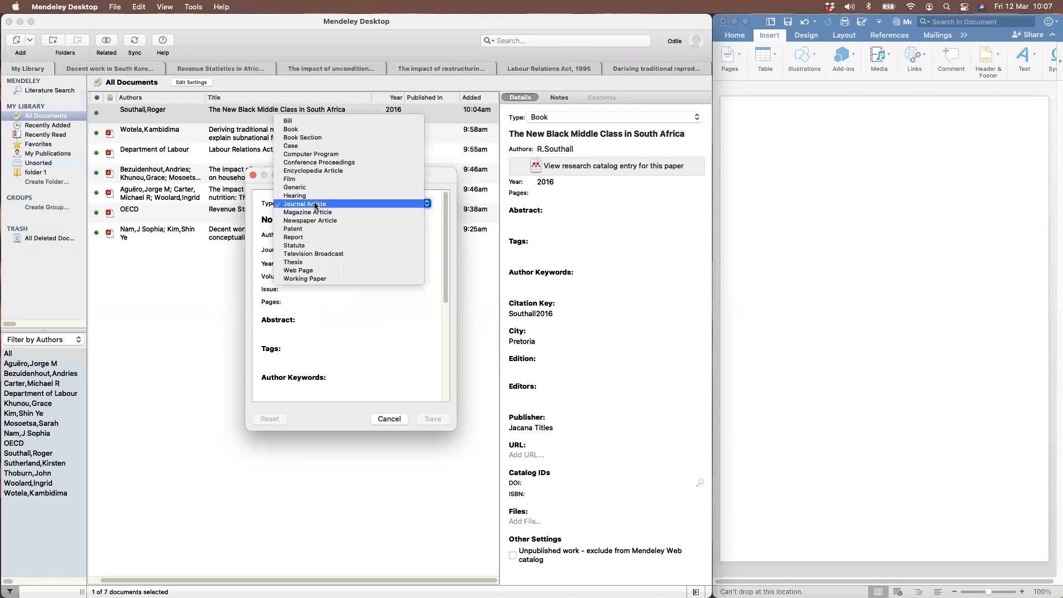
{"action": "left_click", "coordinate": [354, 137]}
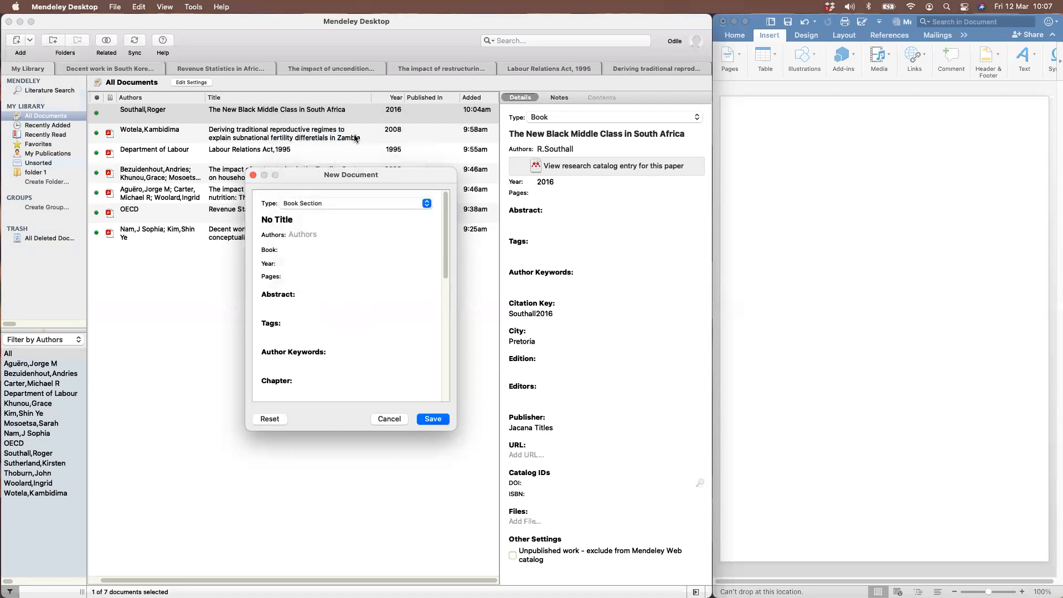
Set the book section's title to "From Marx to the systemic crises of capitalist civilisation"
{"action": "left_click", "coordinate": [325, 220]}
{"action": "left_click_drag", "start_coordinate": [298, 218], "coordinate": [239, 216]}
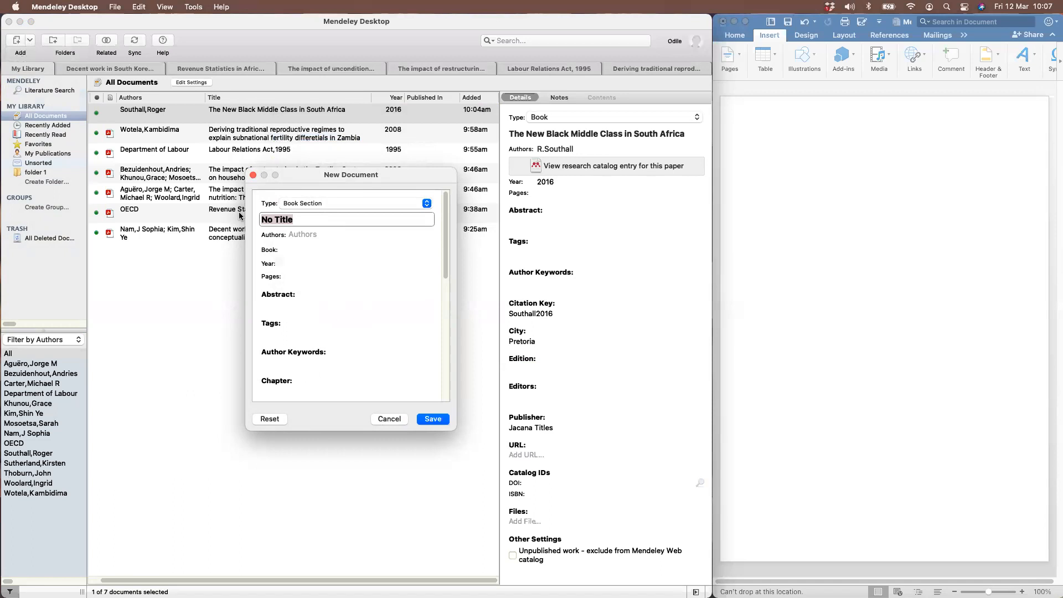
{"action": "type", "text": "From Marx to the systemi"}
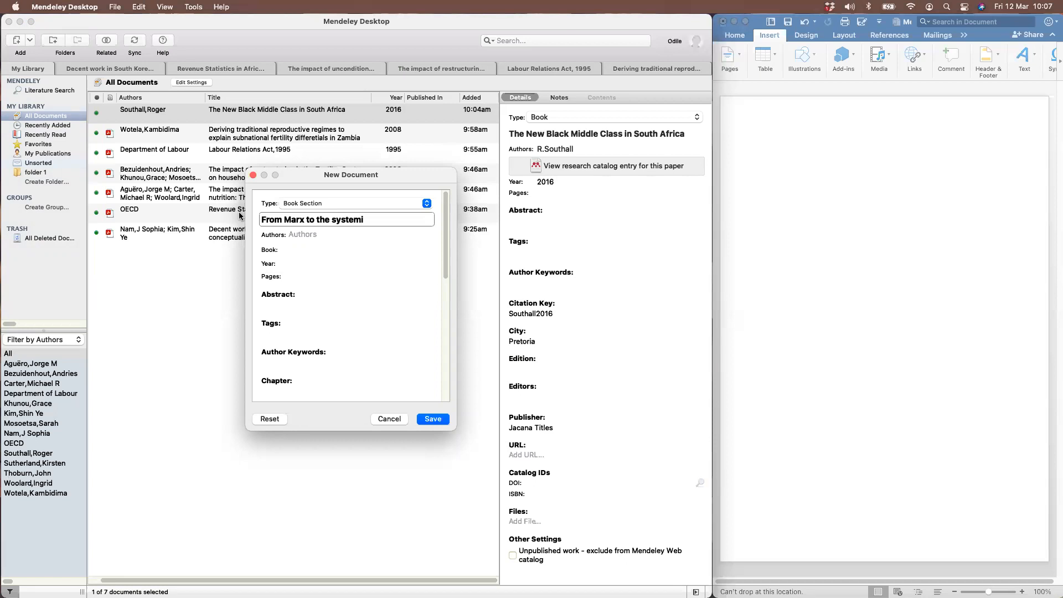
{"action": "type", "text": "c crises of capitalism"}
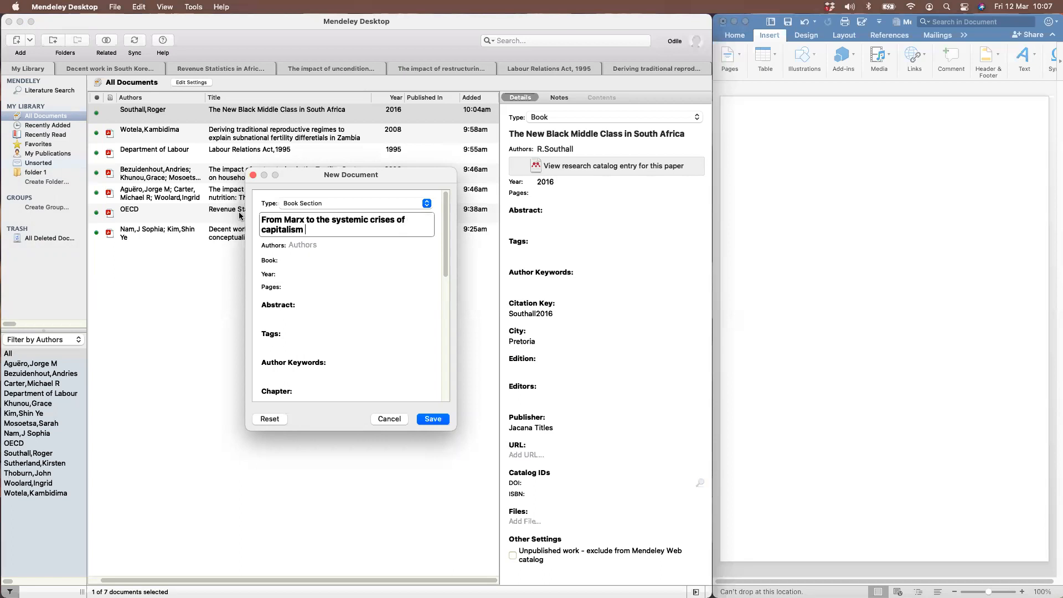
{"action": "key", "text": "BackSpace"}
{"action": "key", "text": "BackSpace"}
{"action": "key", "text": "BackSpace"}
{"action": "type", "text": "ist civilisation"}
Enter the book section author's full name, last name first
{"action": "left_click", "coordinate": [310, 243]}
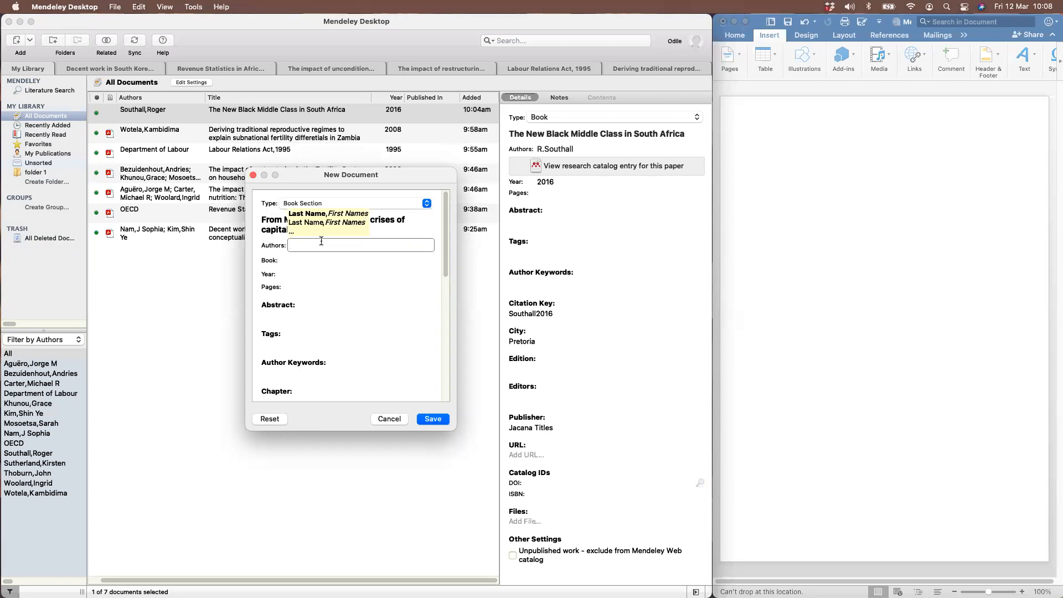
{"action": "type", "text": "Satgar"}
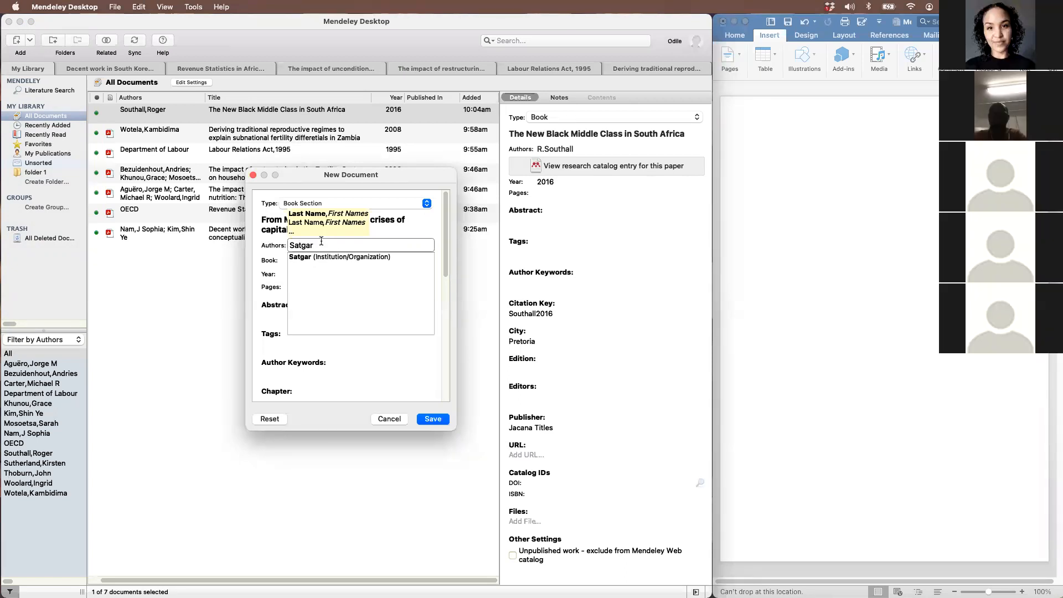
{"action": "type", "text": ", Vi"}
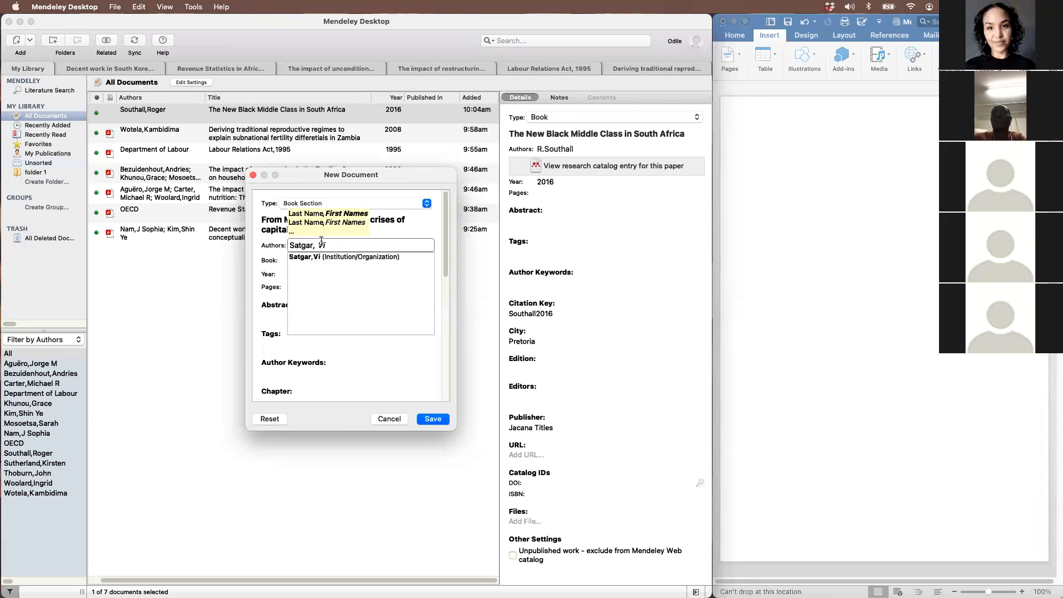
{"action": "type", "text": "shwas"}
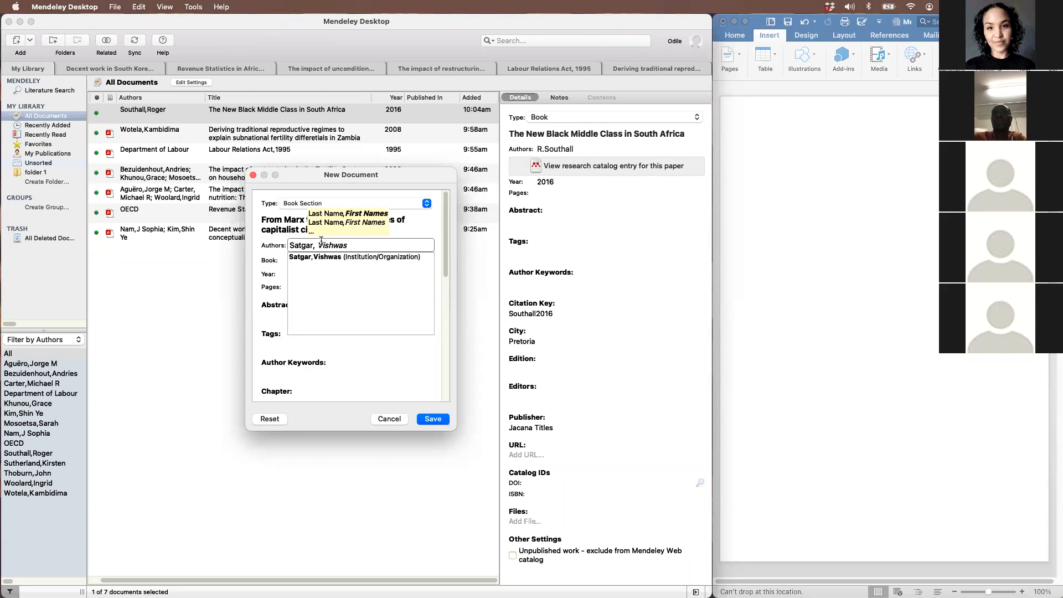
{"action": "left_click", "coordinate": [273, 259]}
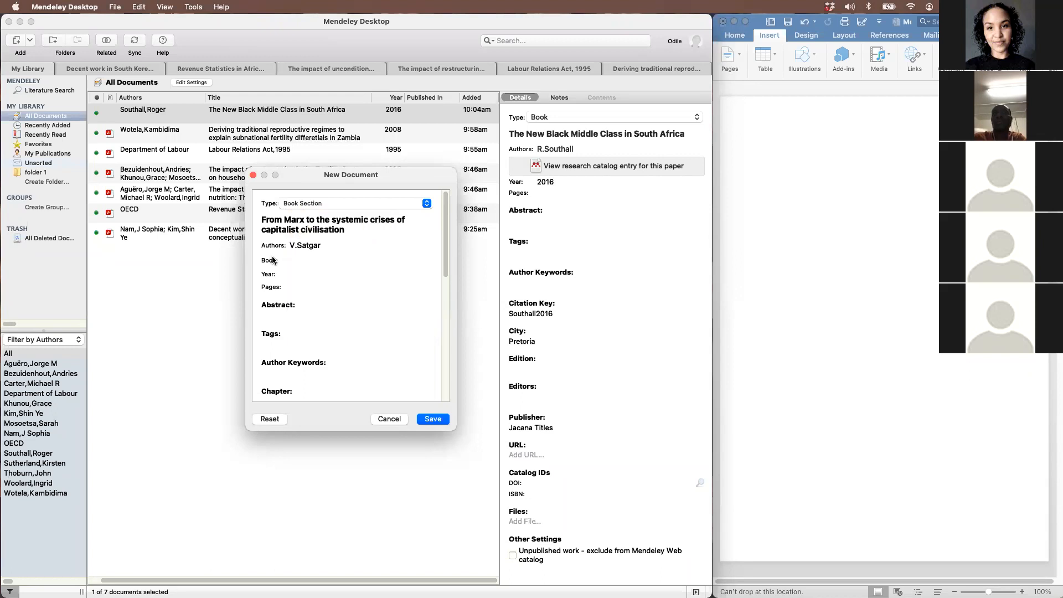
Set the book section's book title to "Capitalism's crises: Class struggles in South Africa and the world"
{"action": "left_click", "coordinate": [301, 259]}
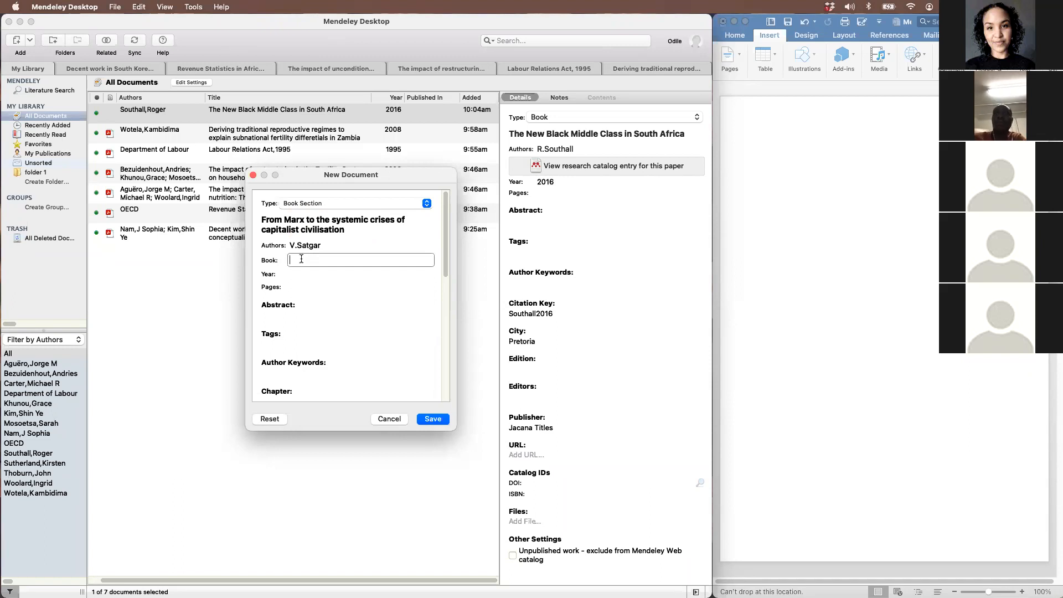
{"action": "type", "text": "Capita"}
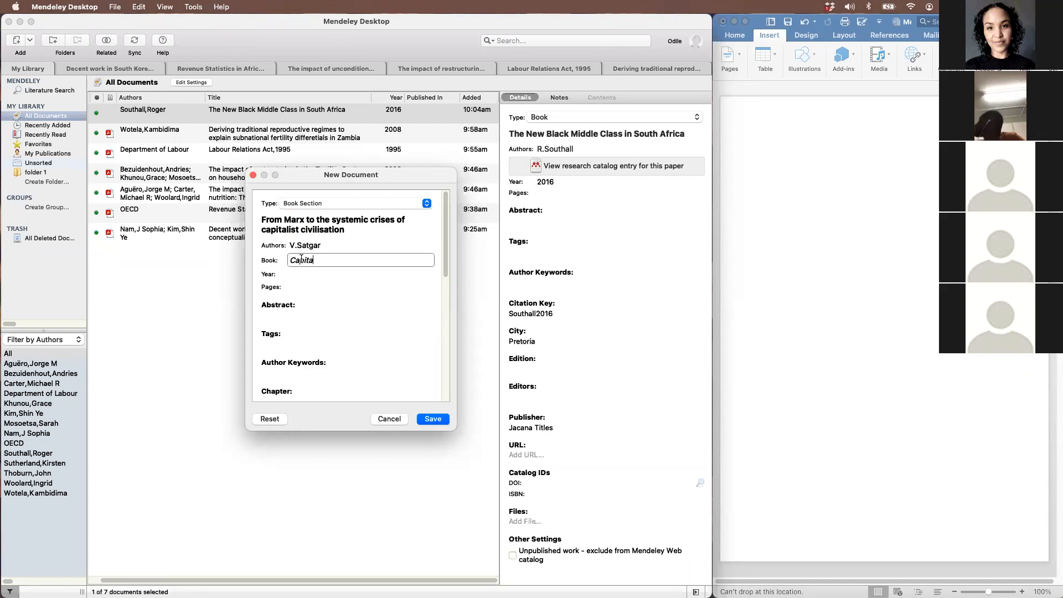
{"action": "type", "text": "lism's"}
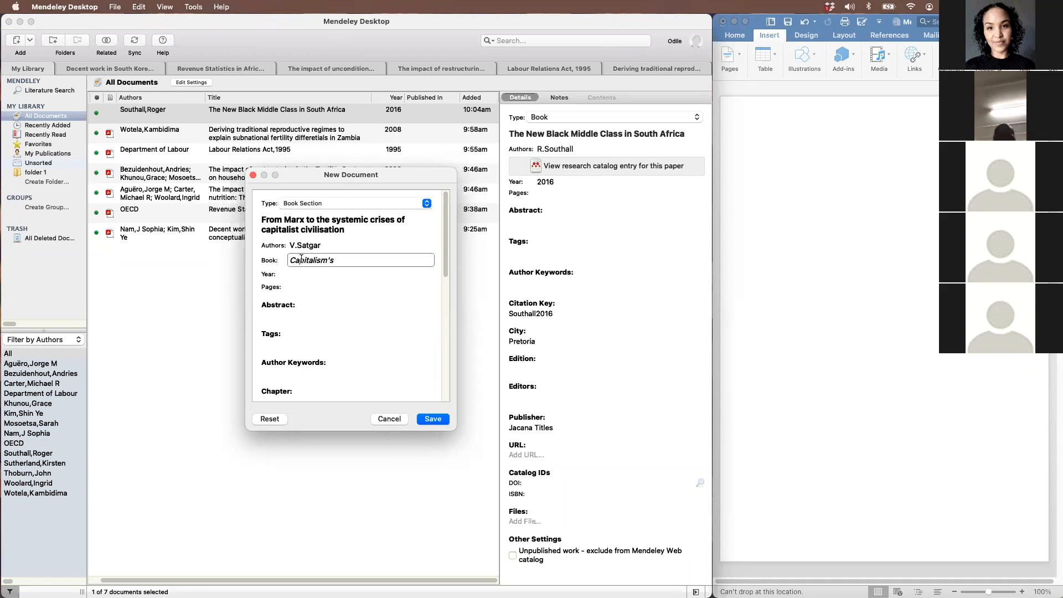
{"action": "type", "text": " crises: "}
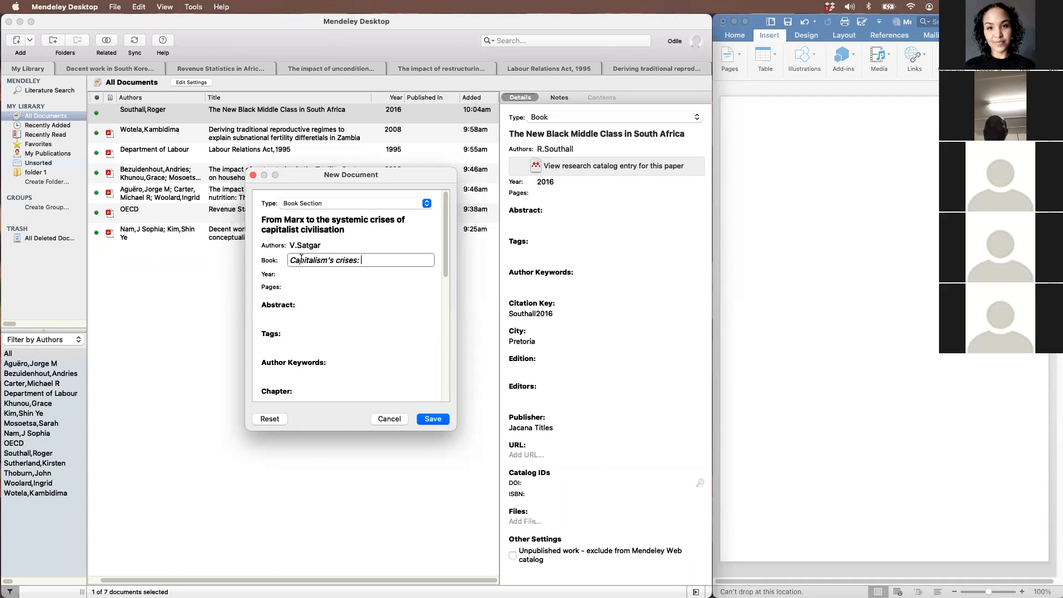
{"action": "type", "text": "Class strugg"}
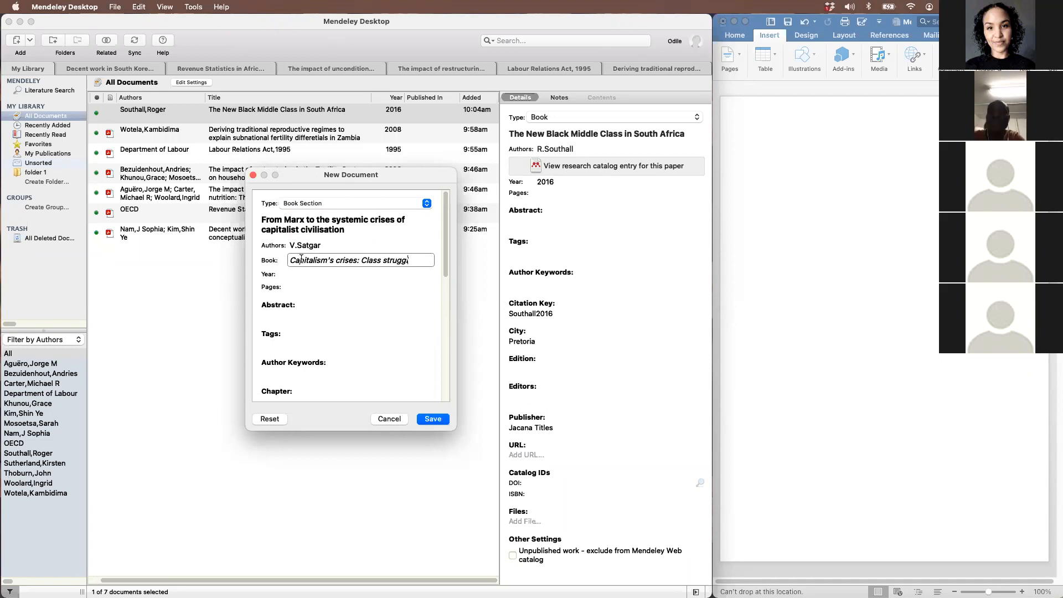
{"action": "type", "text": "les in"}
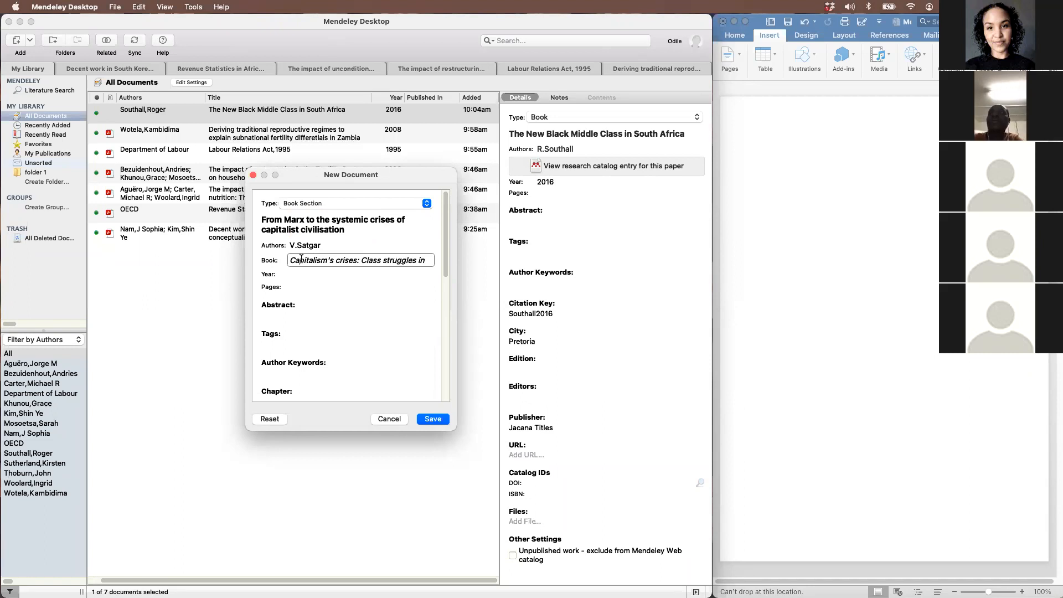
{"action": "type", "text": " South Afri"}
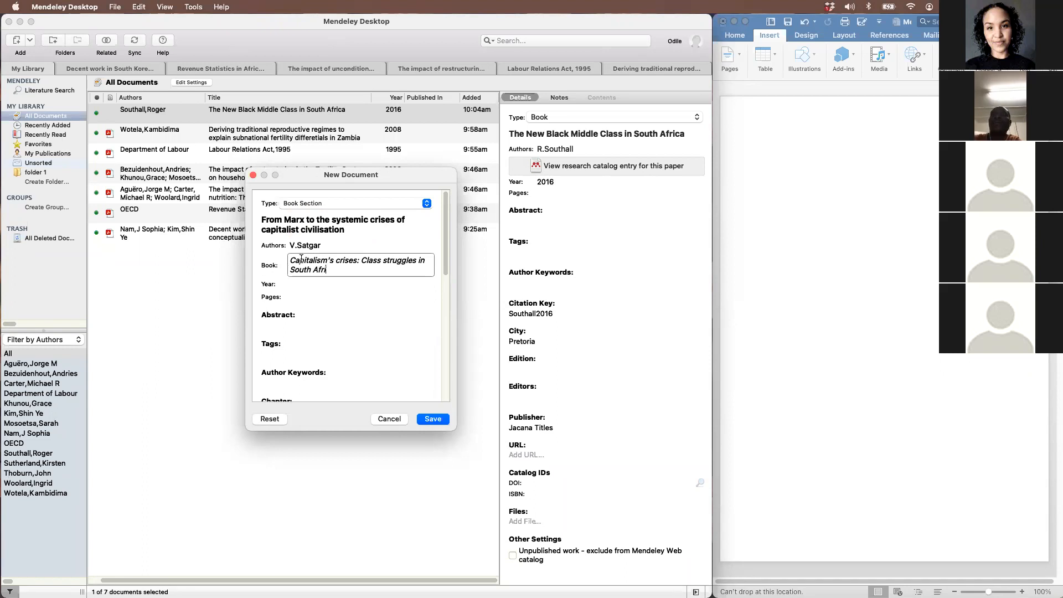
{"action": "type", "text": "ca and the world"}
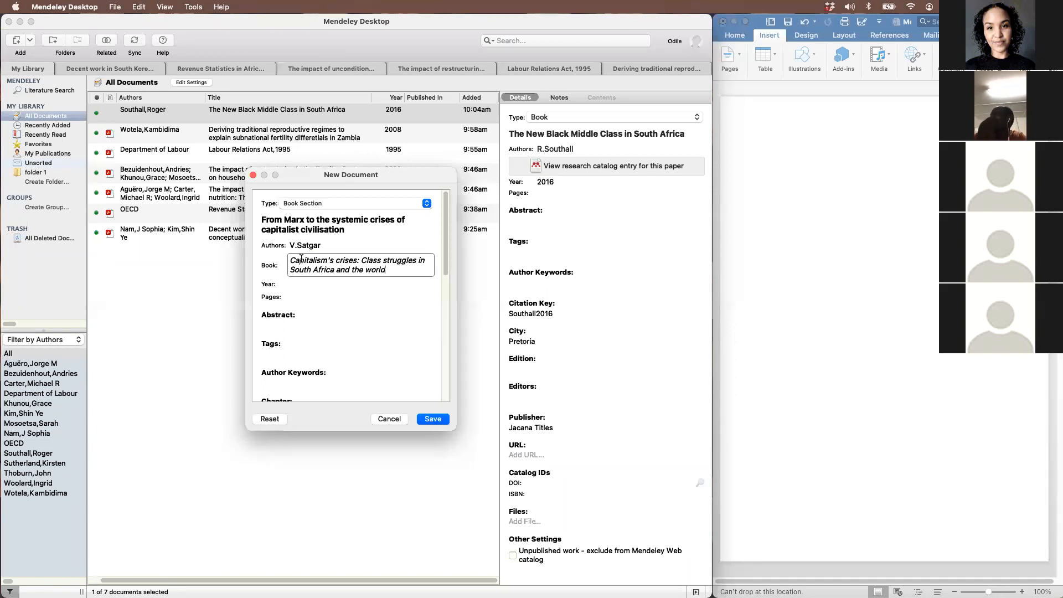
Set the book section's year to 2015 and its pages to 20-49
{"action": "left_click", "coordinate": [308, 284]}
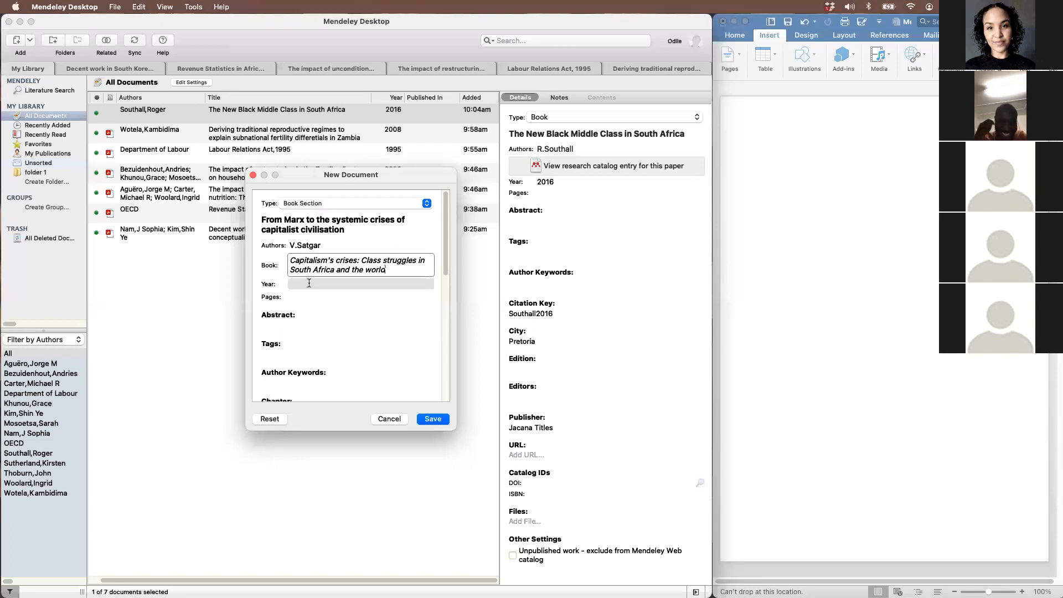
{"action": "type", "text": "20"}
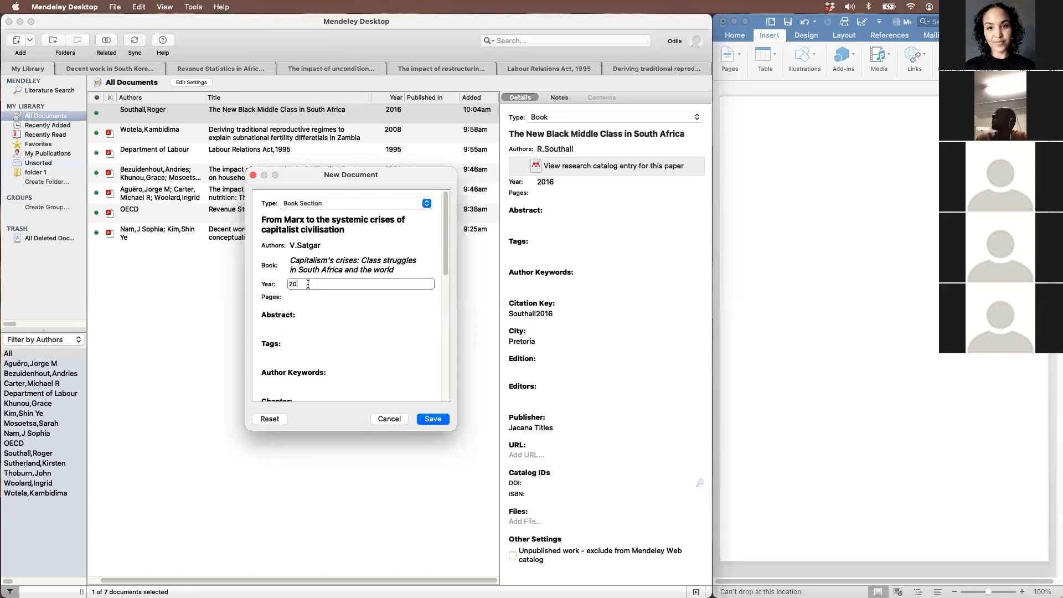
{"action": "type", "text": "15"}
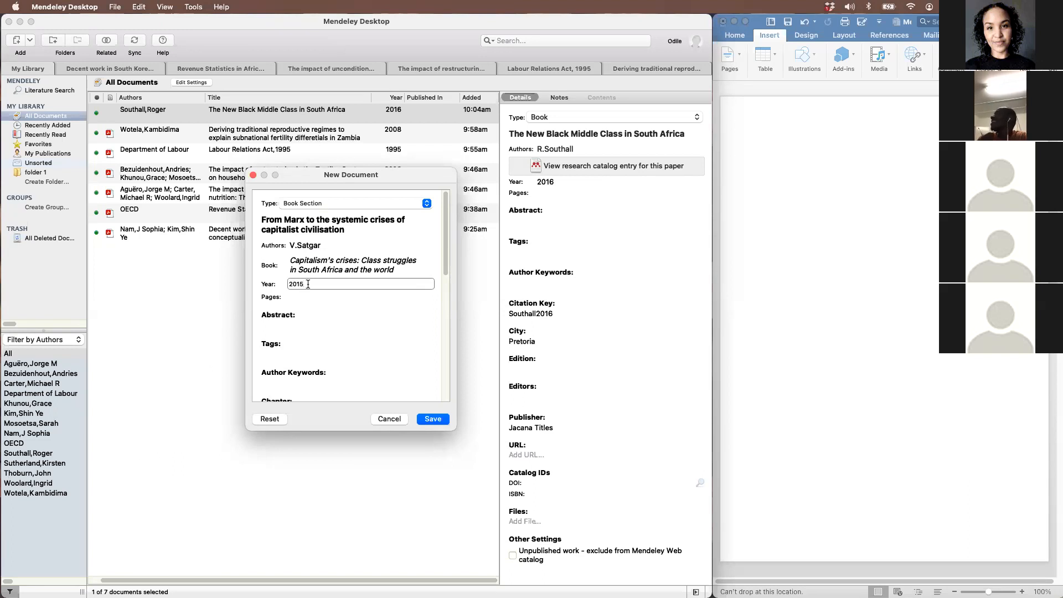
{"action": "left_click", "coordinate": [313, 297]}
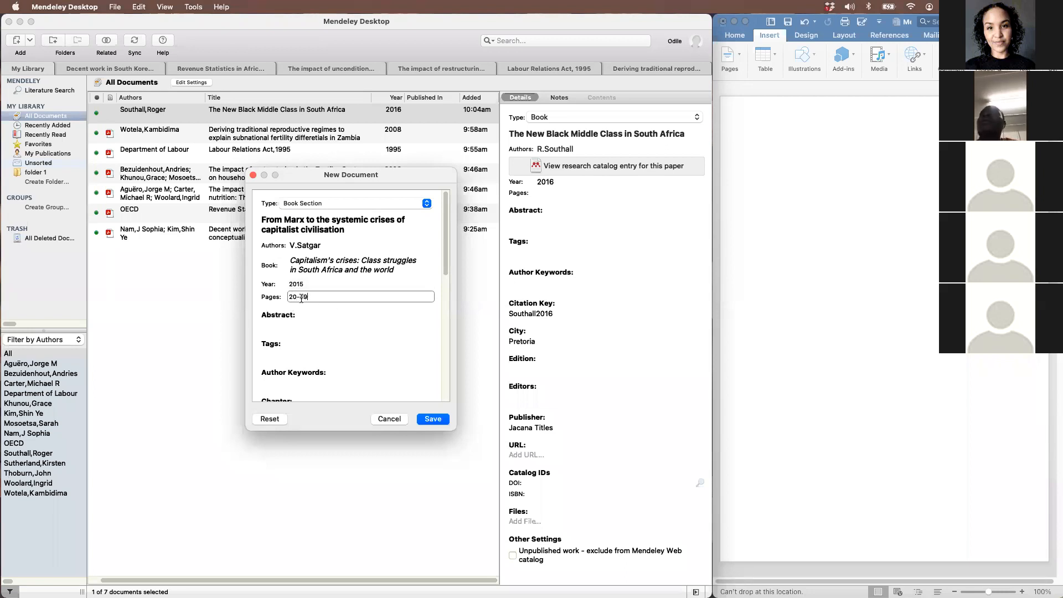
Set the book section's city to Johannesburg
{"action": "scroll", "coordinate": [302, 298], "scroll_direction": "down", "scroll_amount": 5}
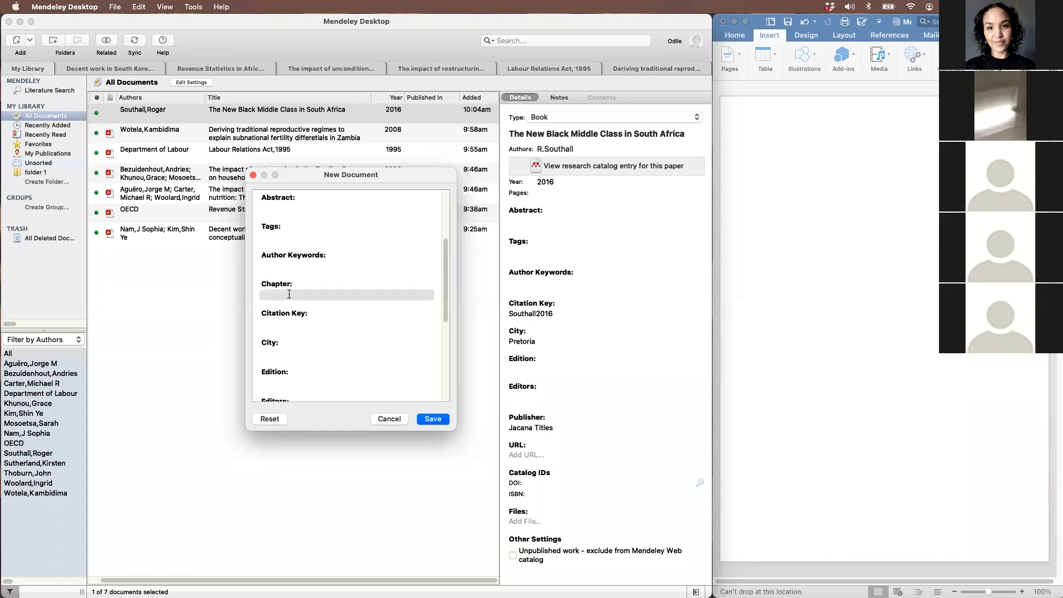
{"action": "left_click", "coordinate": [301, 353]}
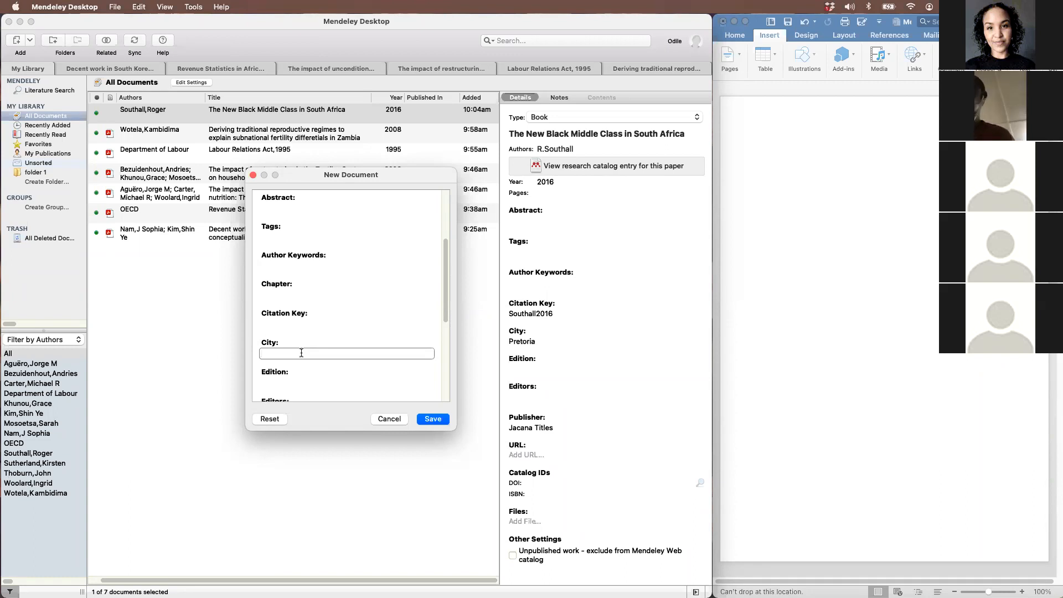
{"action": "type", "text": "Johannesburg"}
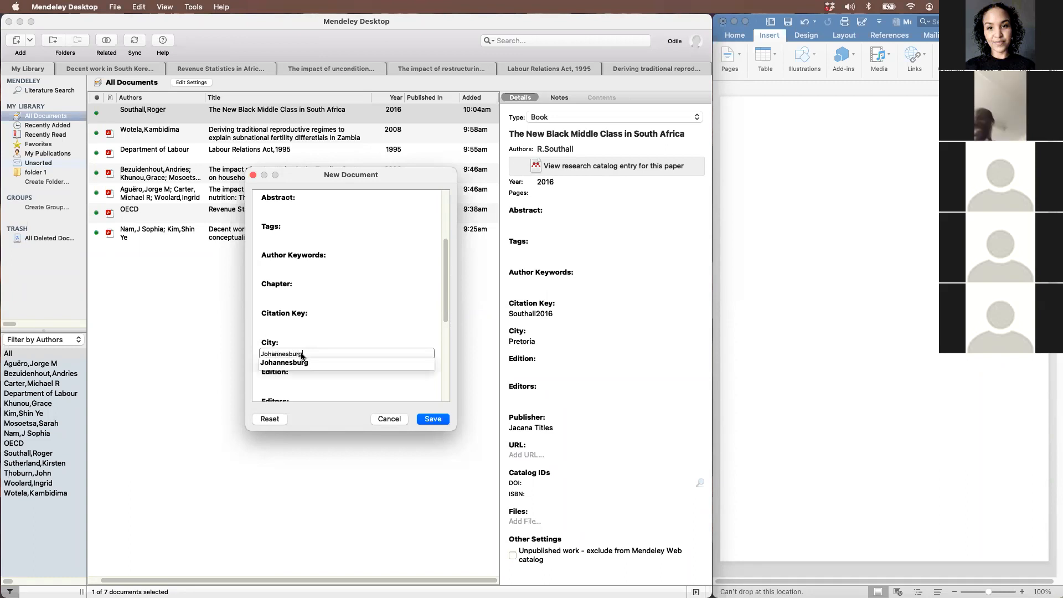
{"action": "key", "text": "Tab"}
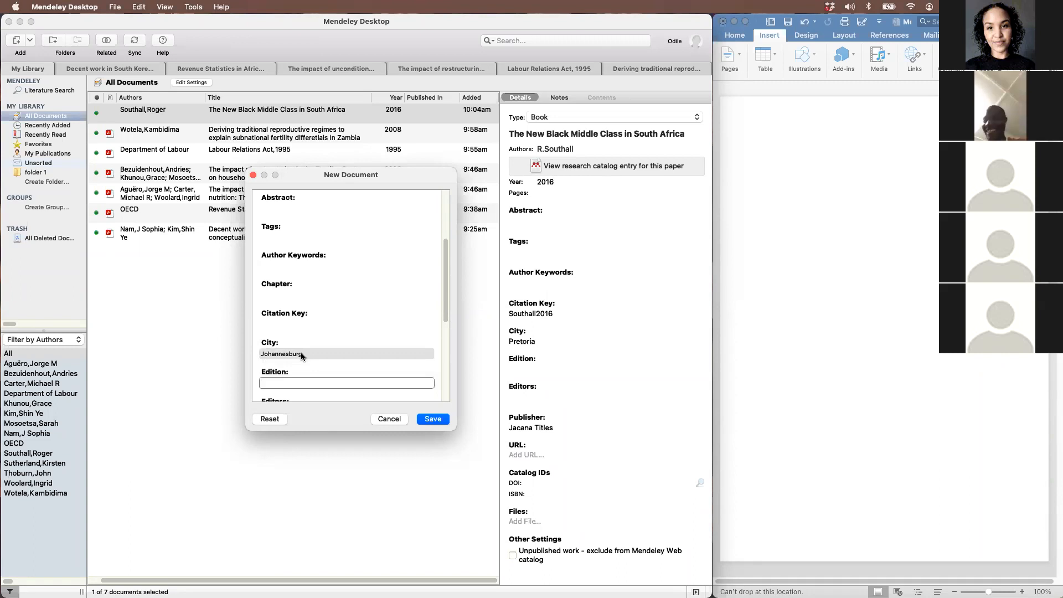
Enter the book editor's full name, last name first
{"action": "scroll", "coordinate": [301, 355], "scroll_direction": "down", "scroll_amount": 3}
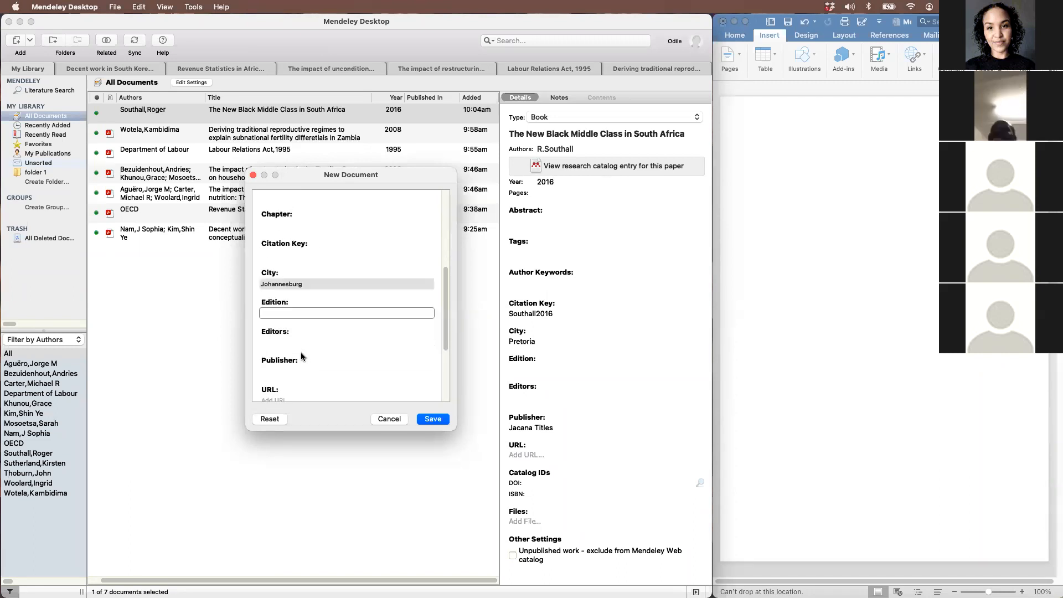
{"action": "left_click", "coordinate": [307, 335]}
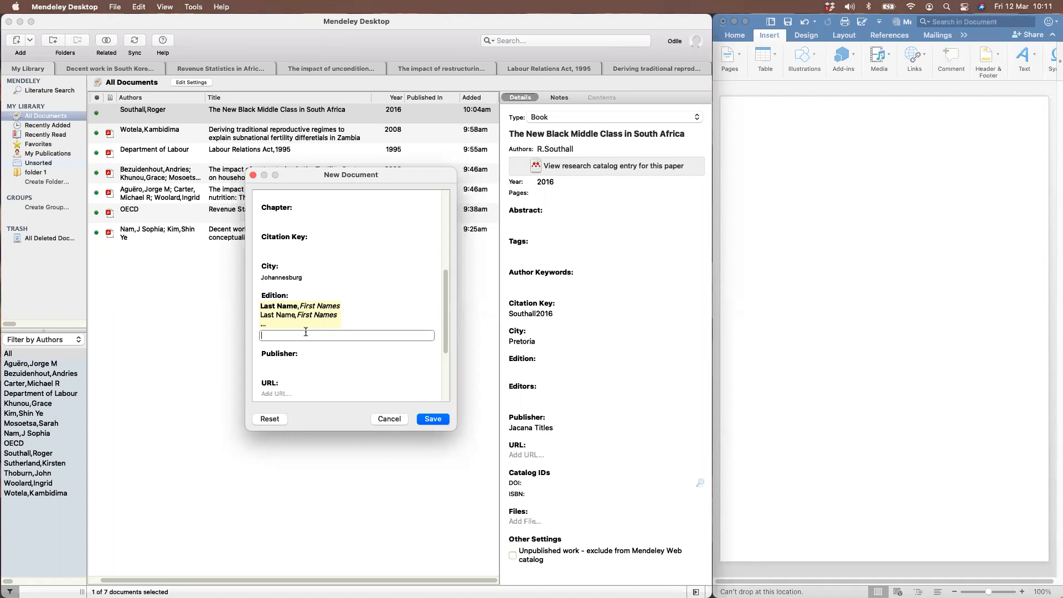
{"action": "type", "text": "Satgar, Vishwa"}
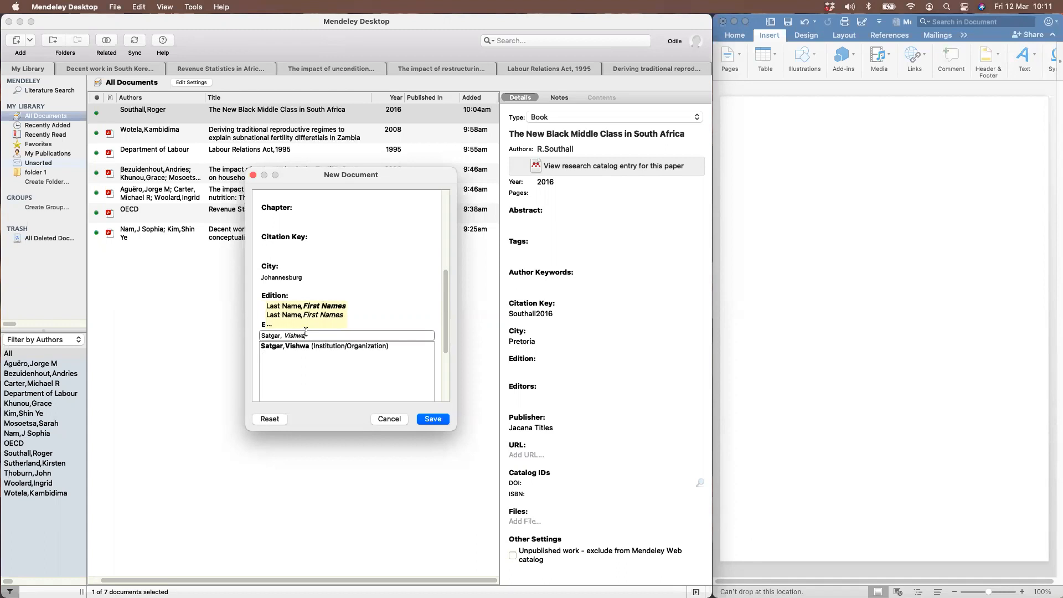
{"action": "type", "text": "s"}
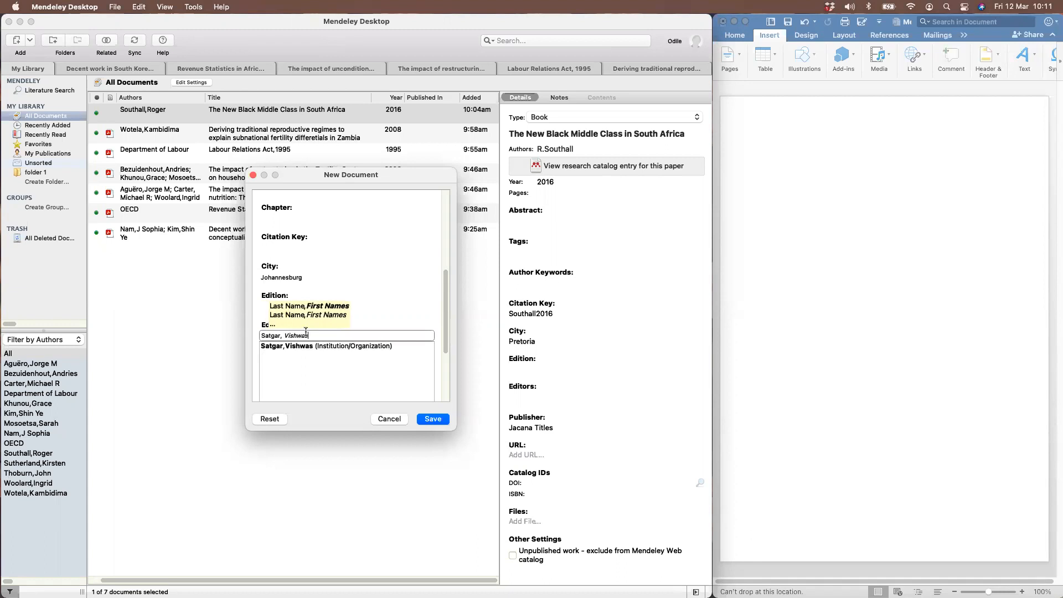
{"action": "left_click", "coordinate": [324, 346]}
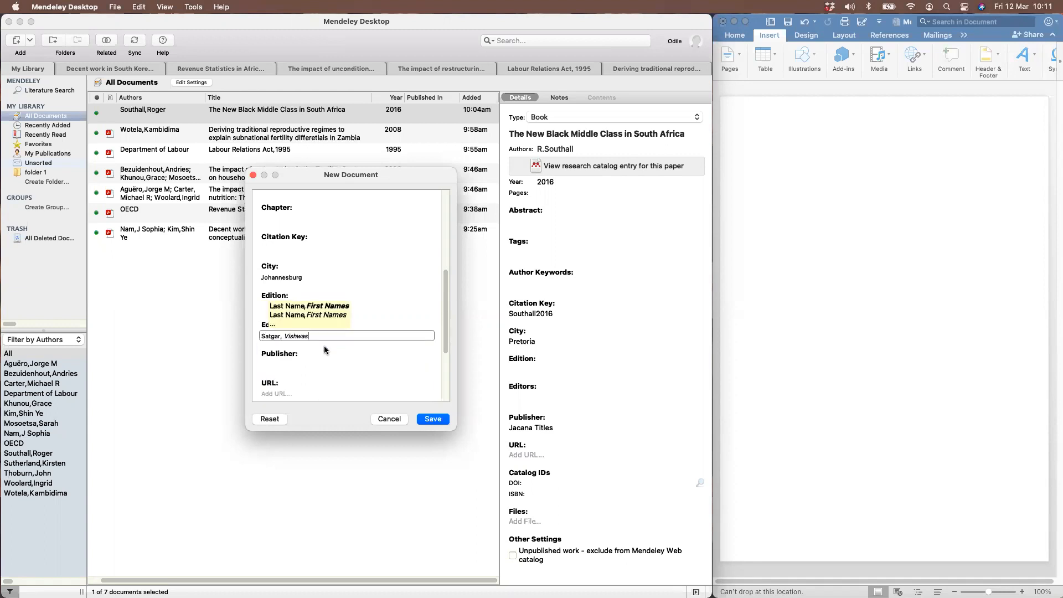
Set the publisher to Wits University Press, check the entered details and save the book section entry
{"action": "left_click", "coordinate": [283, 363]}
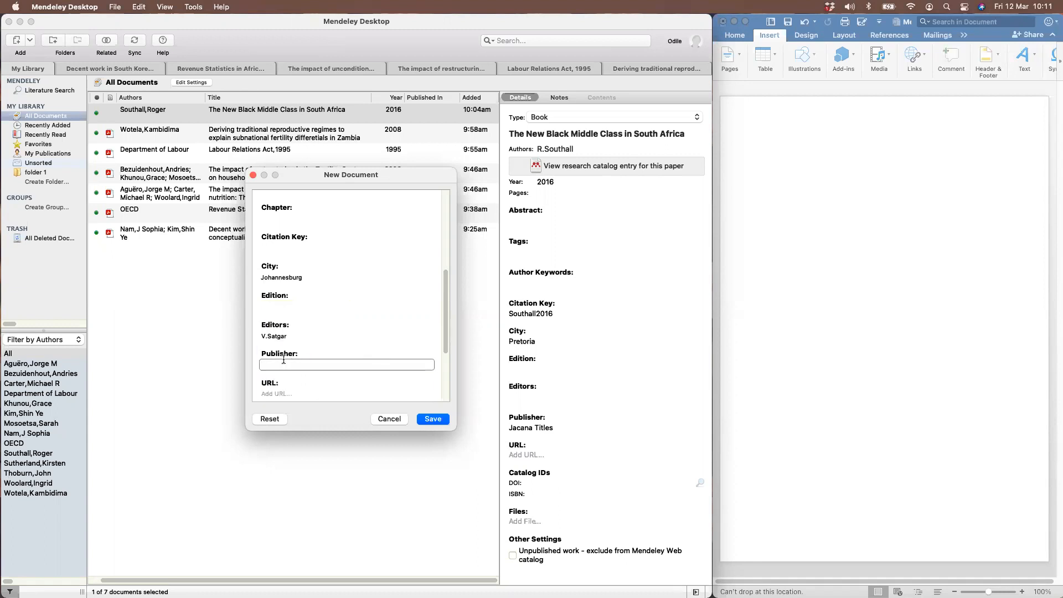
{"action": "type", "text": "Wits University Press"}
{"action": "scroll", "coordinate": [351, 333], "scroll_direction": "down", "scroll_amount": 4}
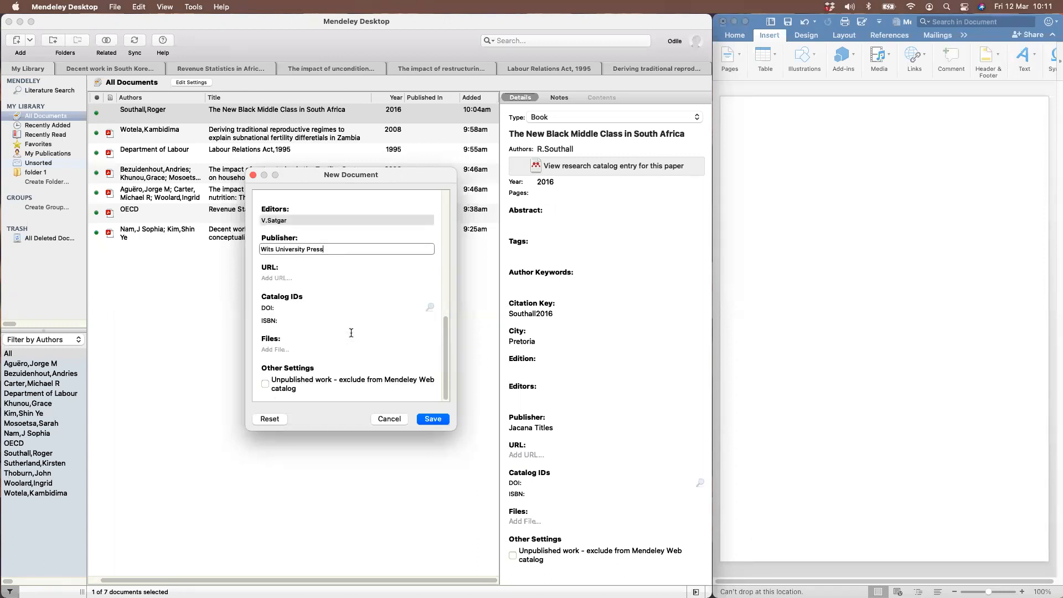
{"action": "scroll", "coordinate": [351, 333], "scroll_direction": "up", "scroll_amount": 10}
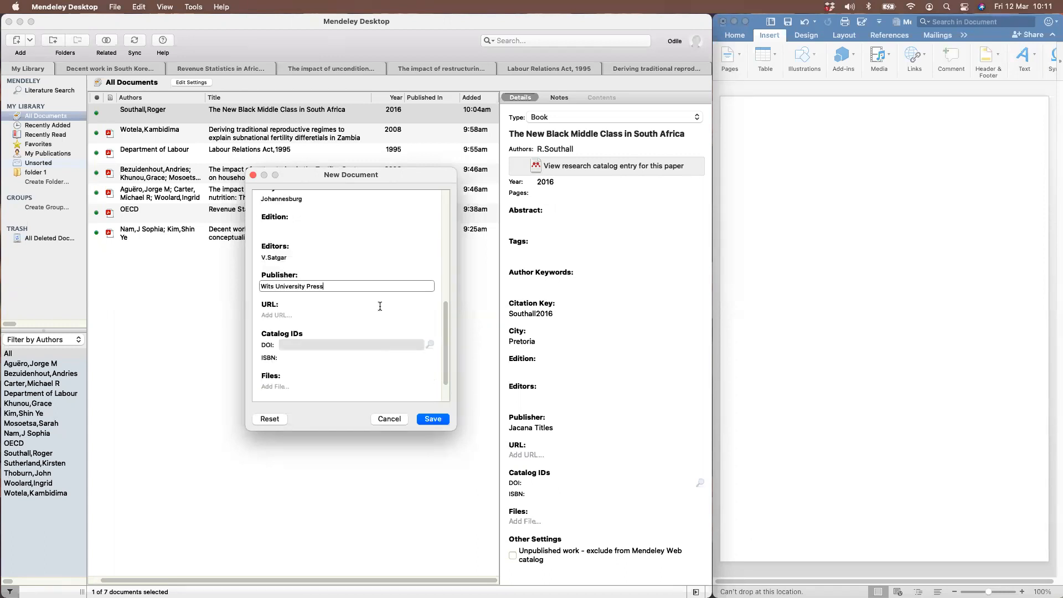
{"action": "scroll", "coordinate": [351, 349], "scroll_direction": "down", "scroll_amount": 5}
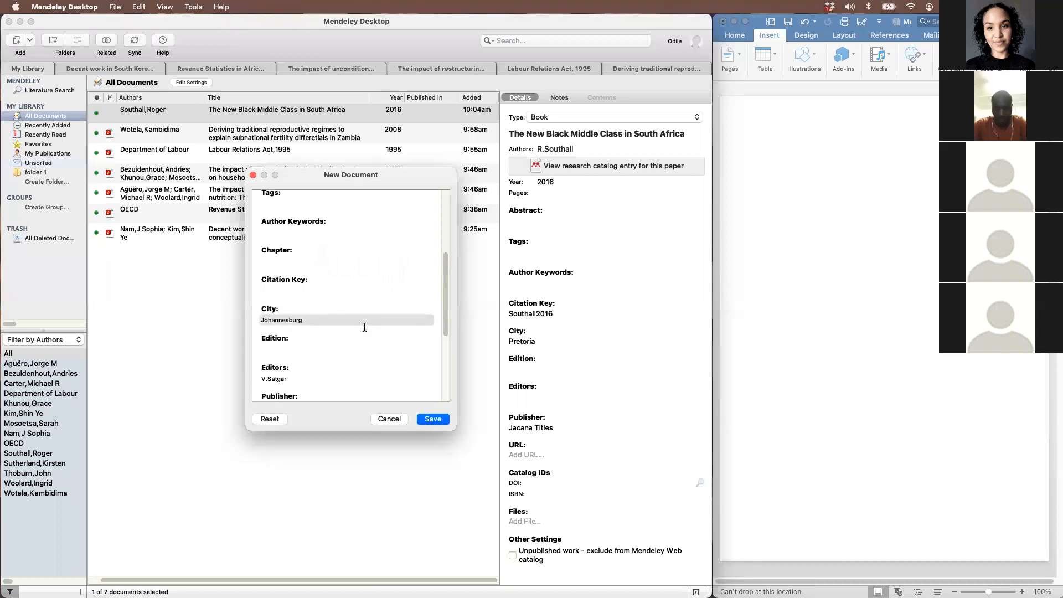
{"action": "scroll", "coordinate": [364, 327], "scroll_direction": "down", "scroll_amount": 5}
{"action": "left_click", "coordinate": [430, 419]}
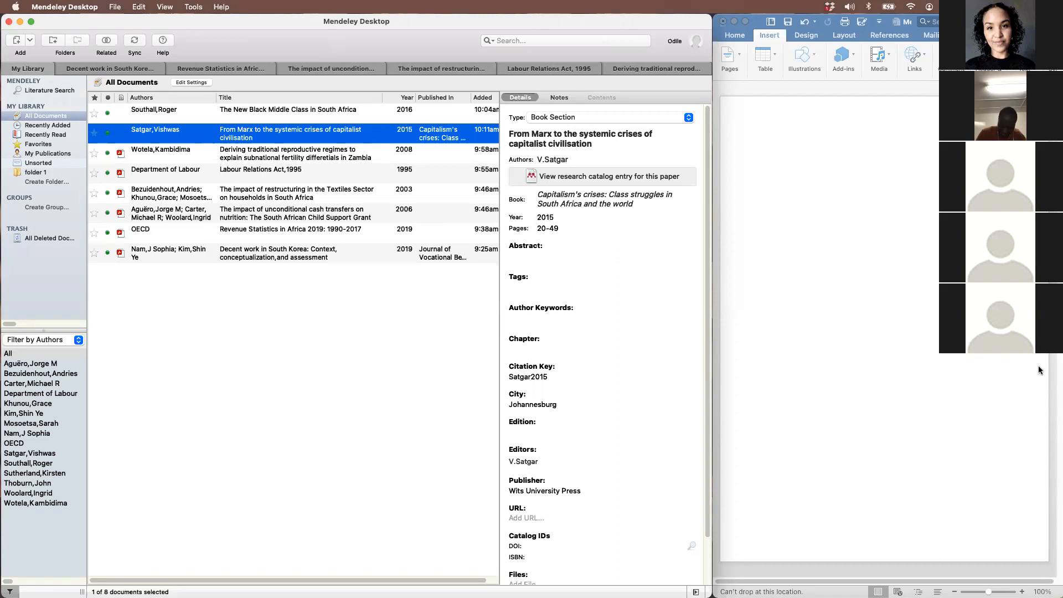
Switch to Chrome, show the ILO "Decent Work" report page, then narrow and move the browser window clear of the Mendeley document list
{"action": "left_click_drag", "start_coordinate": [1062, 65], "coordinate": [782, 125]}
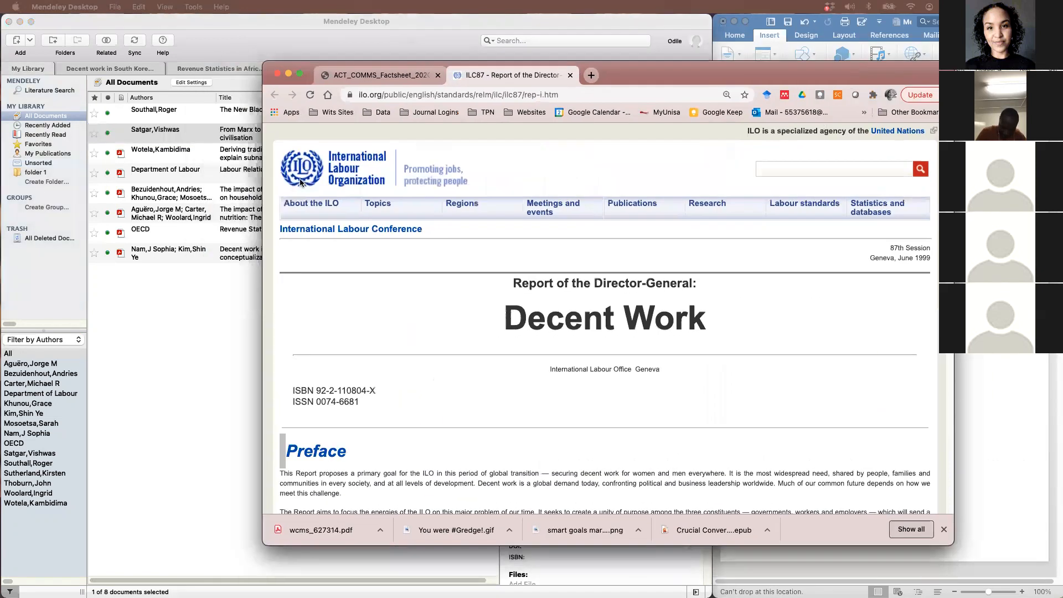
{"action": "left_click", "coordinate": [387, 78]}
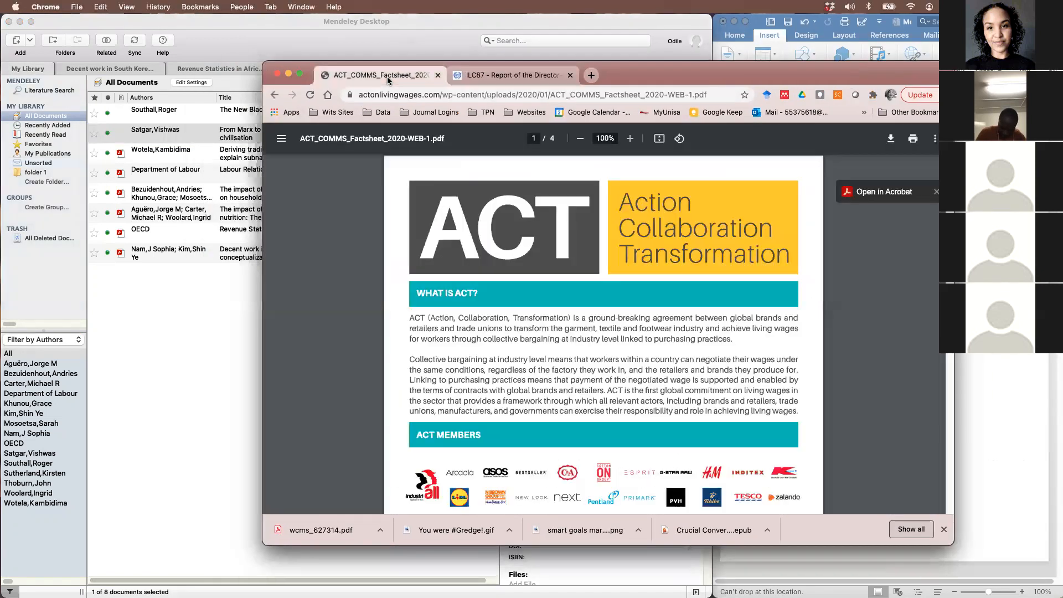
{"action": "left_click", "coordinate": [500, 73]}
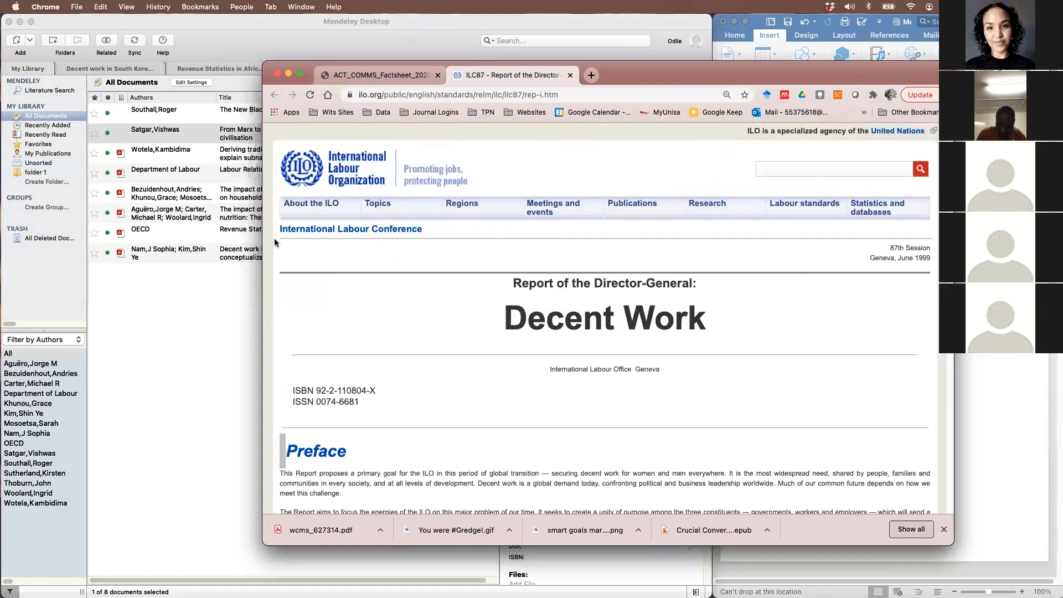
{"action": "left_click_drag", "start_coordinate": [263, 241], "coordinate": [450, 241]}
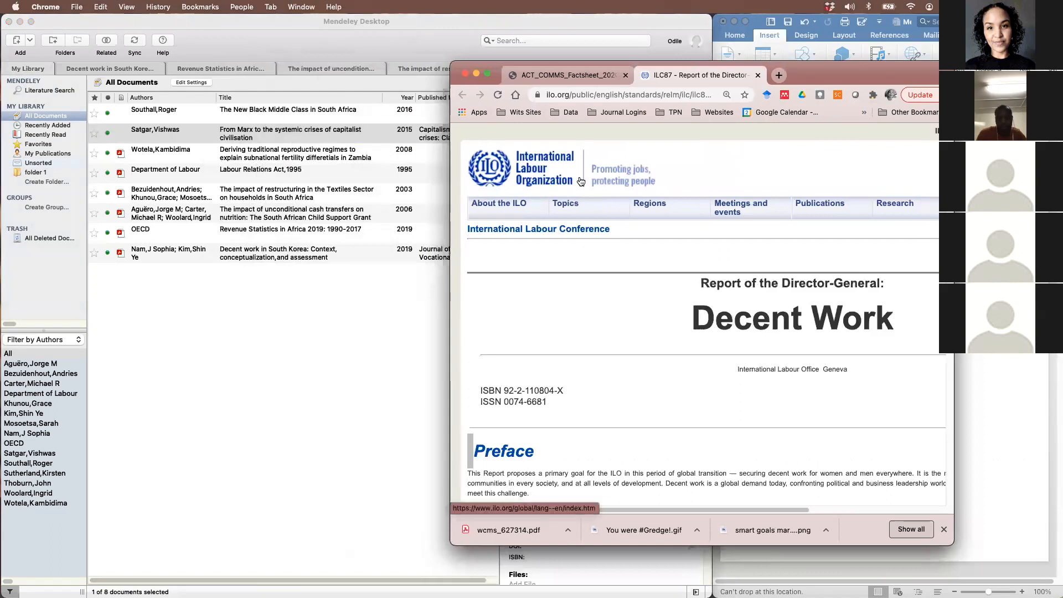
{"action": "left_click_drag", "start_coordinate": [846, 71], "coordinate": [935, 27]}
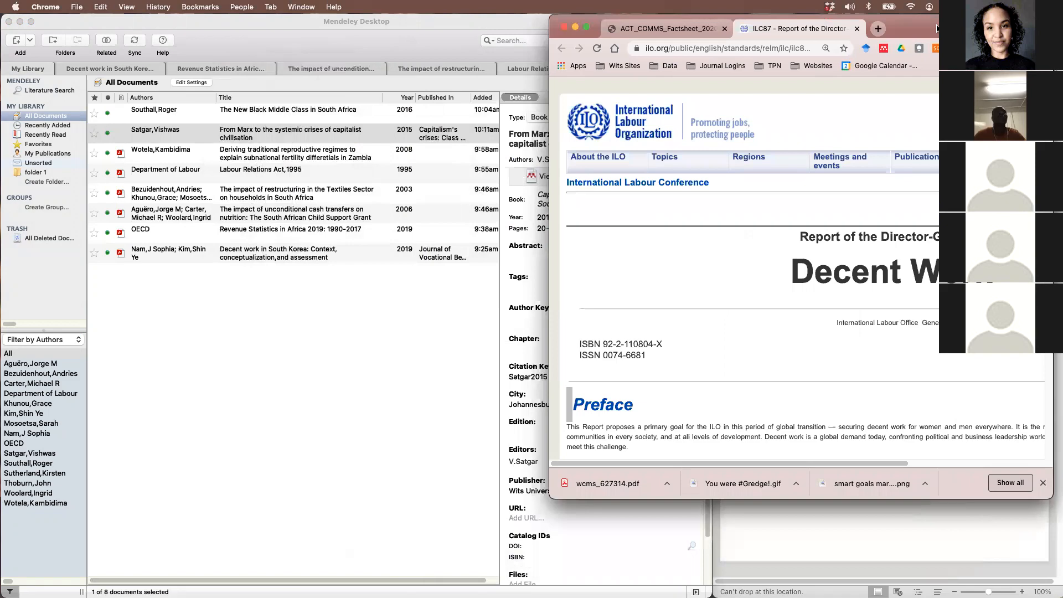
Look through the chapters of the ILO "Decent Work" report web page
{"action": "scroll", "coordinate": [836, 335], "scroll_direction": "down", "scroll_amount": 10}
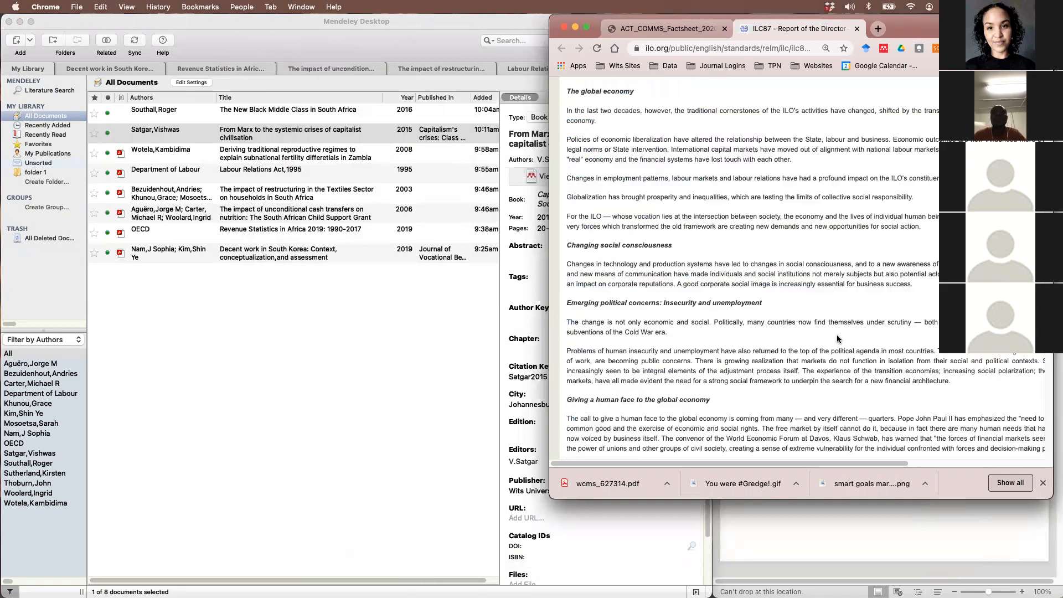
{"action": "scroll", "coordinate": [837, 338], "scroll_direction": "down", "scroll_amount": 15}
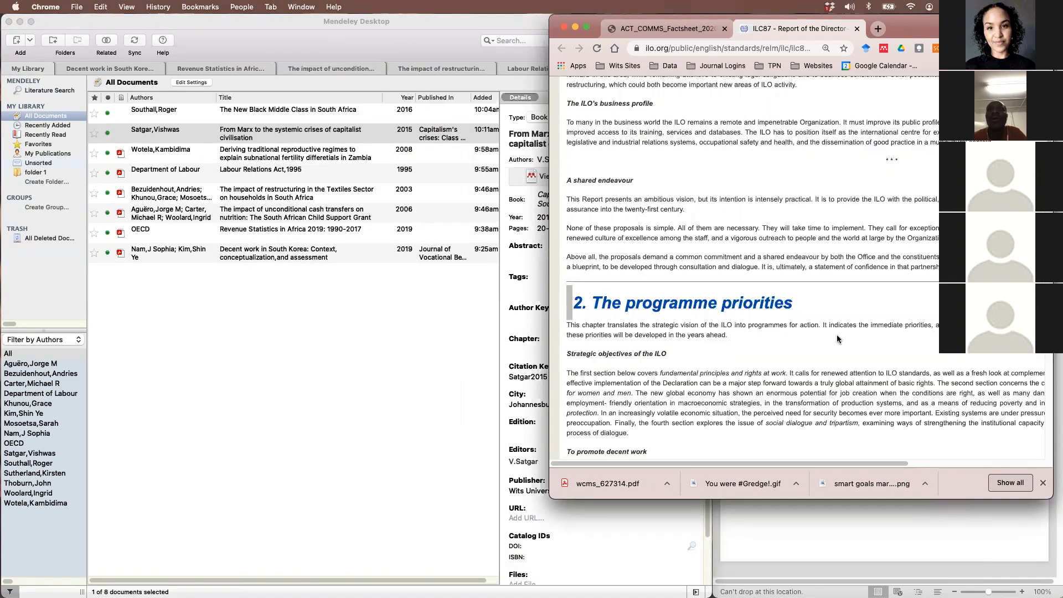
{"action": "scroll", "coordinate": [837, 338], "scroll_direction": "down", "scroll_amount": 10}
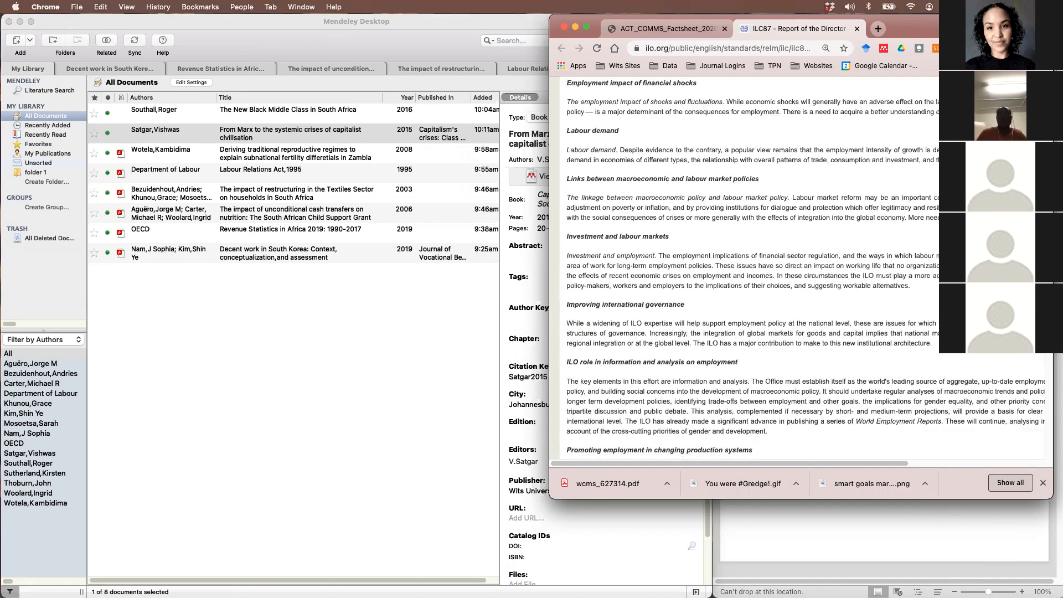
{"action": "scroll", "coordinate": [837, 338], "scroll_direction": "down", "scroll_amount": 5}
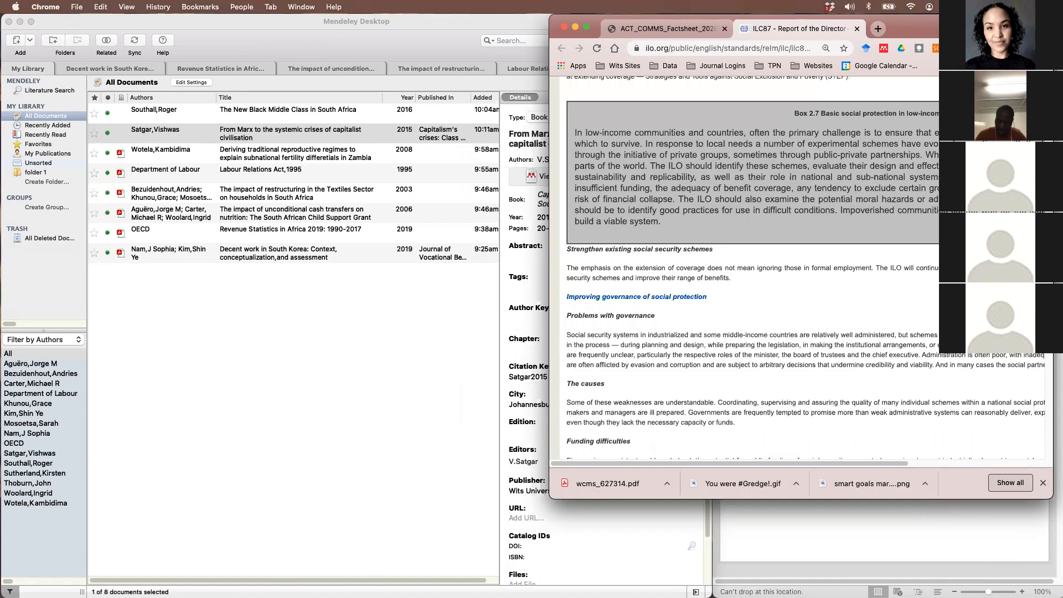
Return to the top of the ILO report page, then start a manual Mendeley entry with the document type Web Page
{"action": "scroll", "coordinate": [1040, 397], "scroll_direction": "down", "scroll_amount": 15}
{"action": "left_click_drag", "start_coordinate": [1040, 397], "coordinate": [1041, 94]}
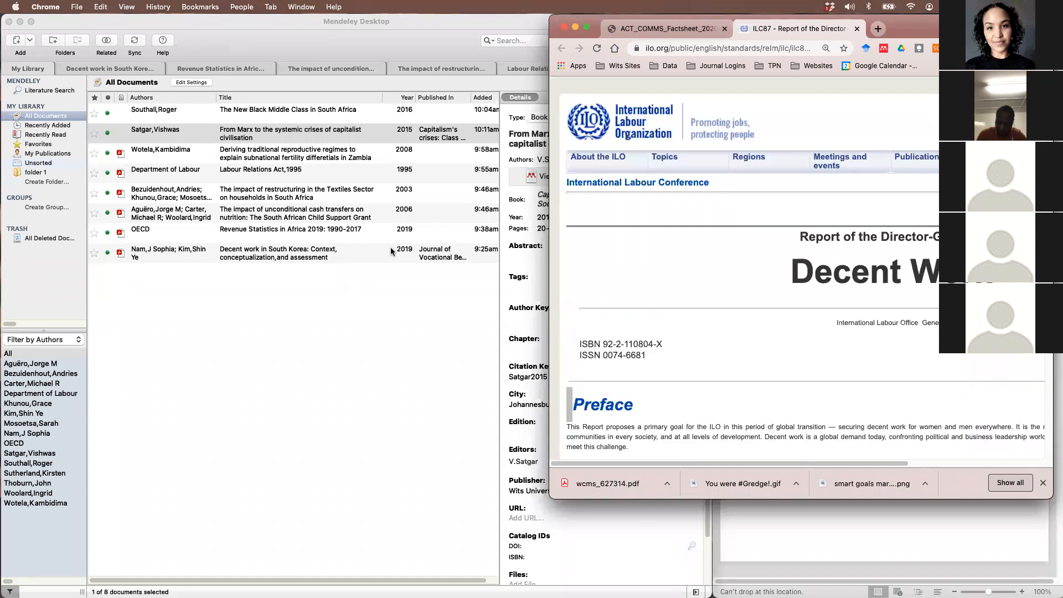
{"action": "left_click", "coordinate": [30, 41]}
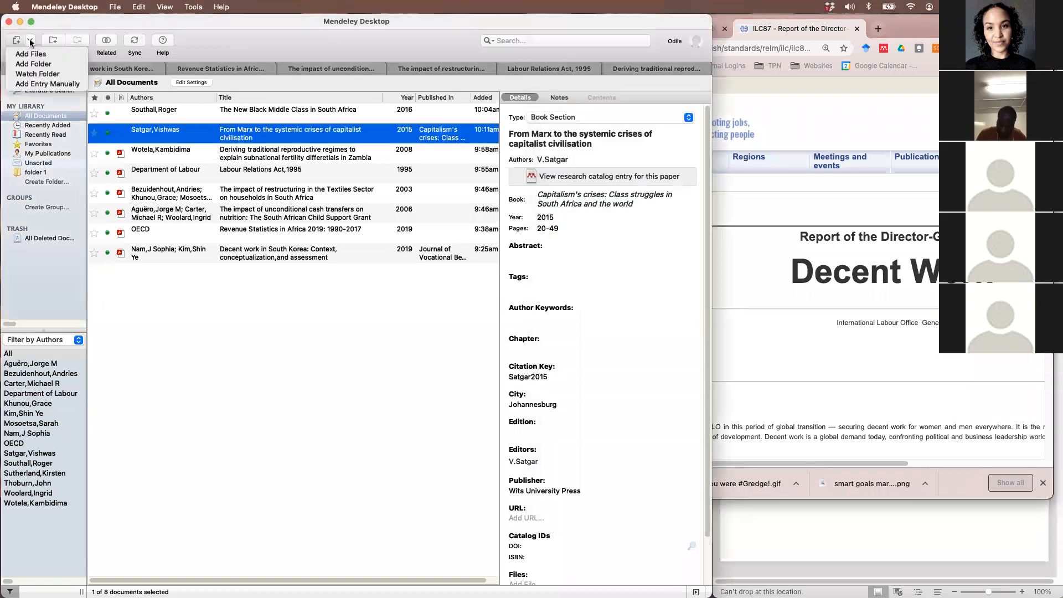
{"action": "left_click", "coordinate": [44, 83]}
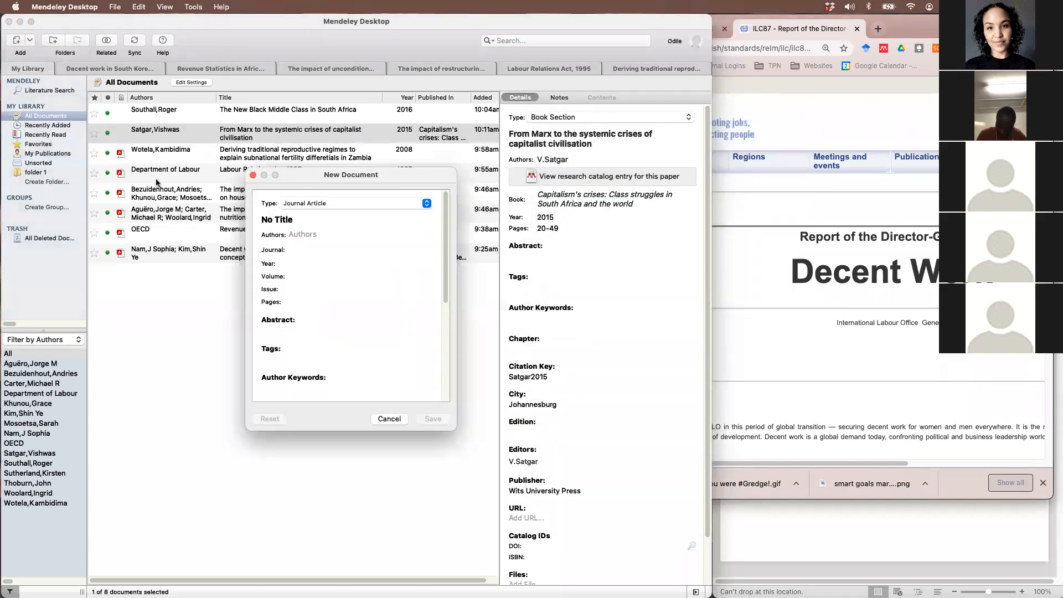
{"action": "left_click", "coordinate": [365, 203]}
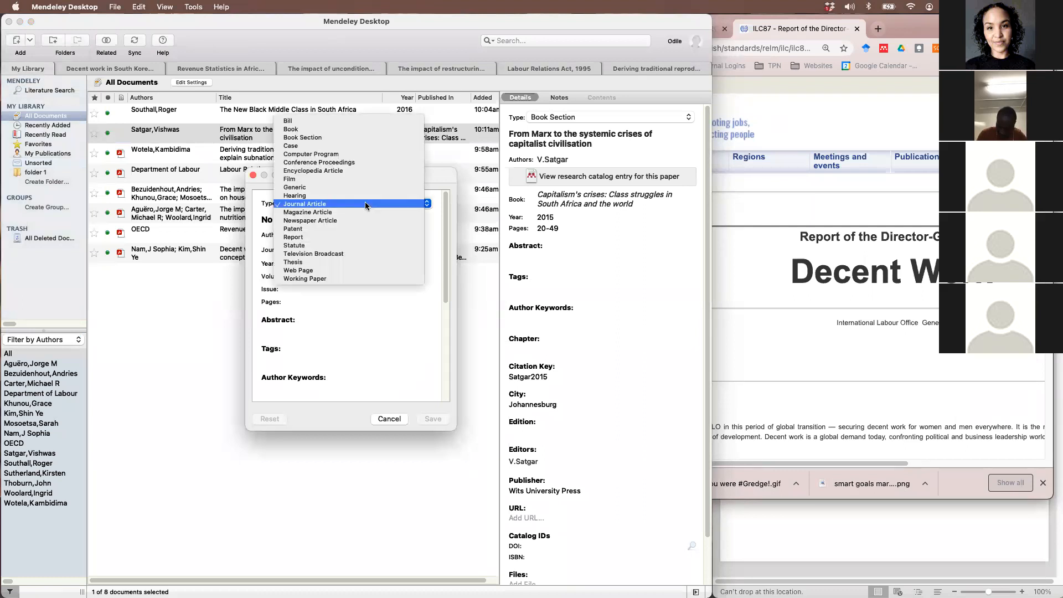
{"action": "left_click", "coordinate": [371, 270]}
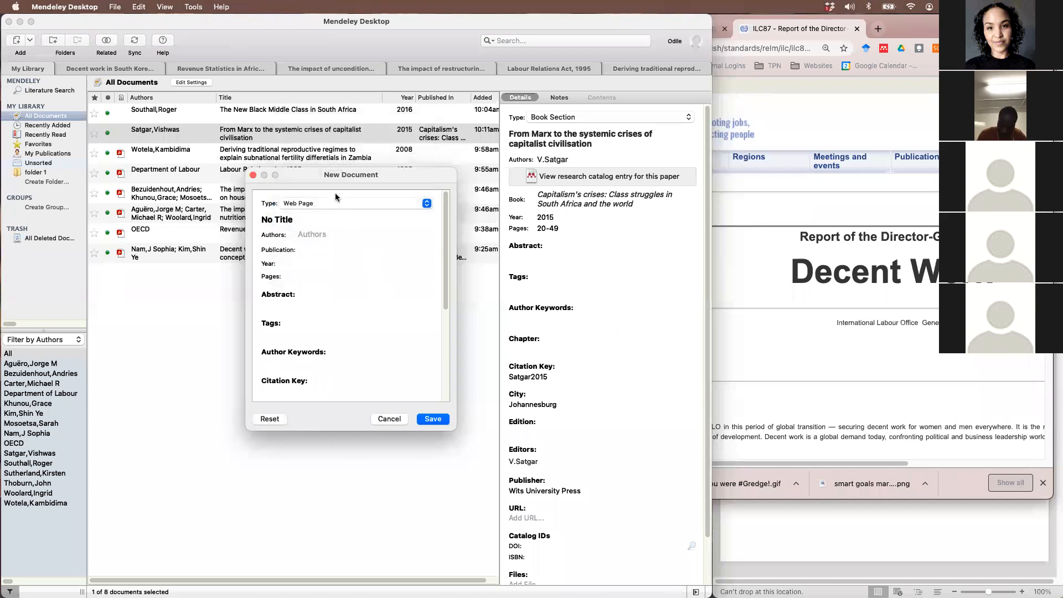
Examine the heading, preface and contents of the ILO "Decent Work" page in Chrome for citation details
{"action": "left_click", "coordinate": [750, 243]}
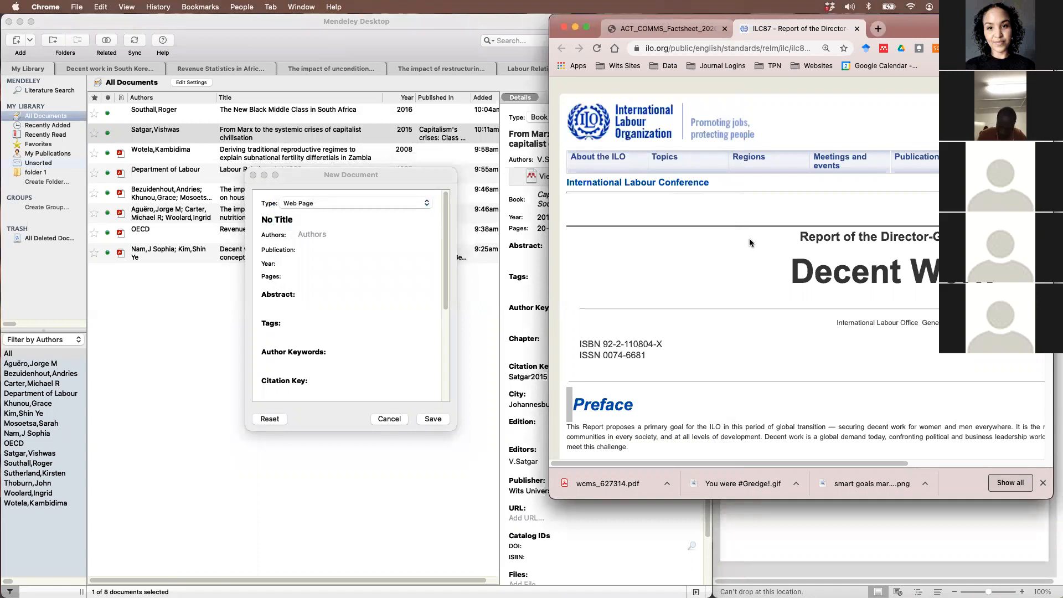
{"action": "scroll", "coordinate": [704, 332], "scroll_direction": "down", "scroll_amount": 3}
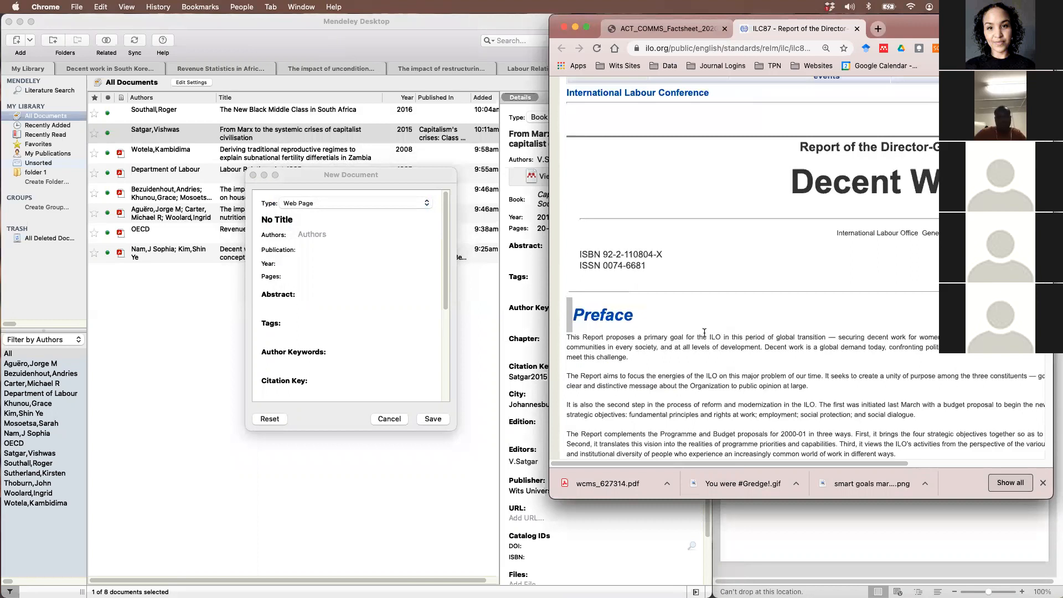
{"action": "scroll", "coordinate": [704, 332], "scroll_direction": "up", "scroll_amount": 3}
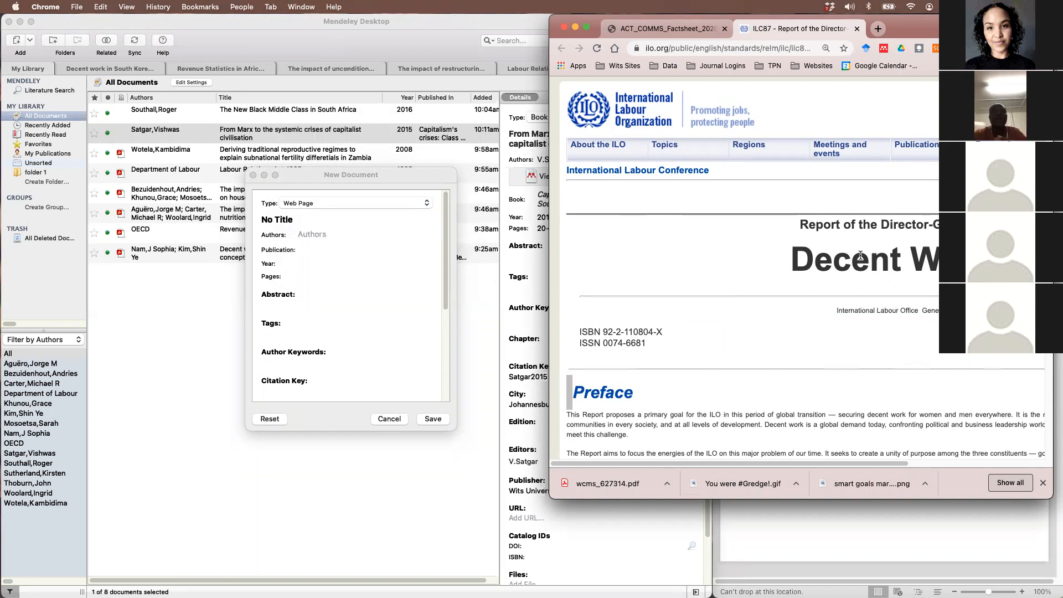
{"action": "scroll", "coordinate": [875, 360], "scroll_direction": "down", "scroll_amount": 5}
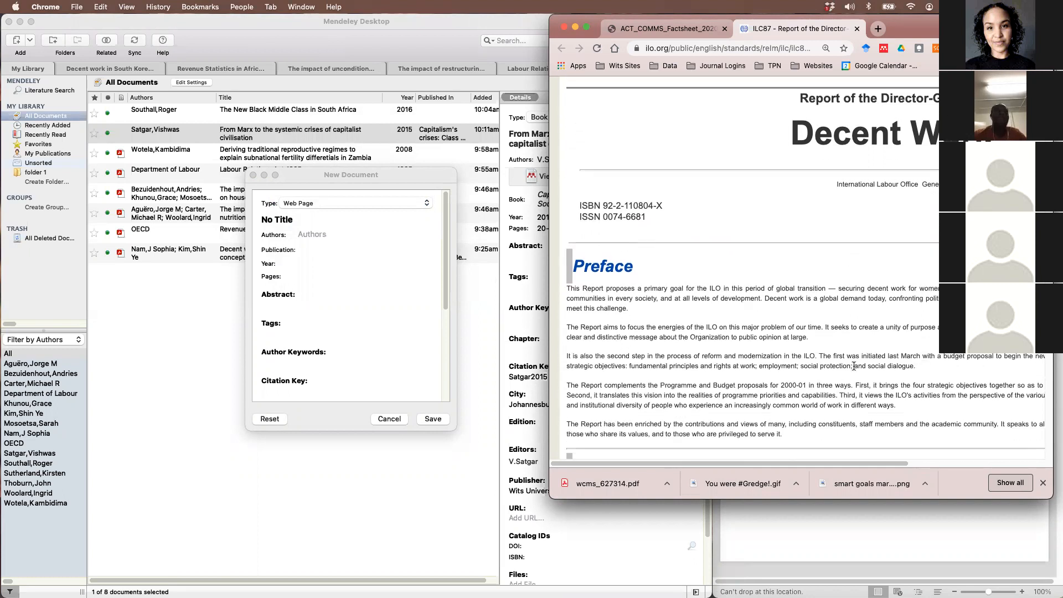
{"action": "scroll", "coordinate": [848, 259], "scroll_direction": "down", "scroll_amount": 8}
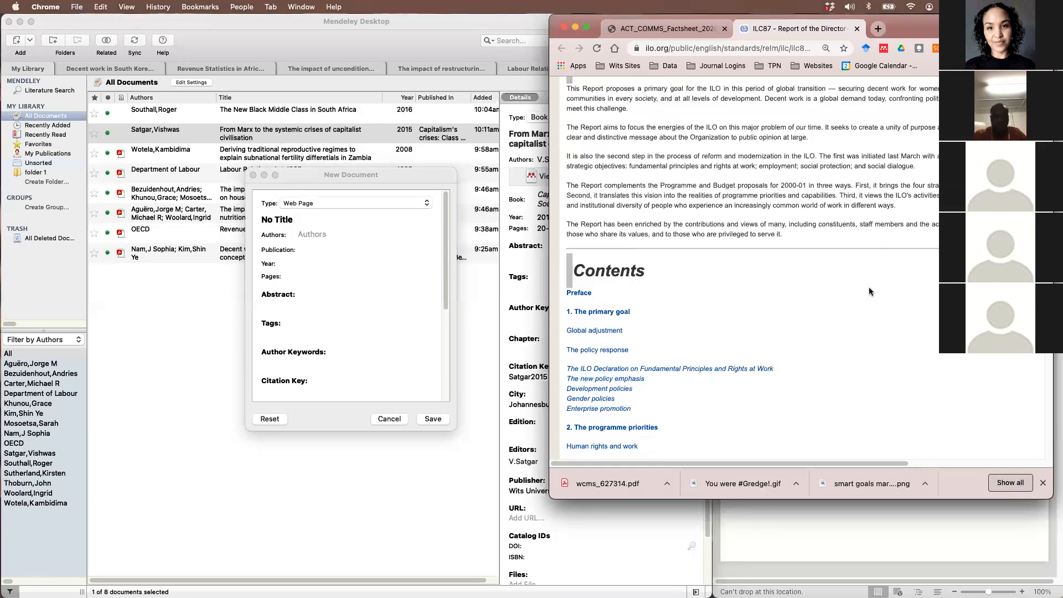
{"action": "scroll", "coordinate": [869, 291], "scroll_direction": "up", "scroll_amount": 13}
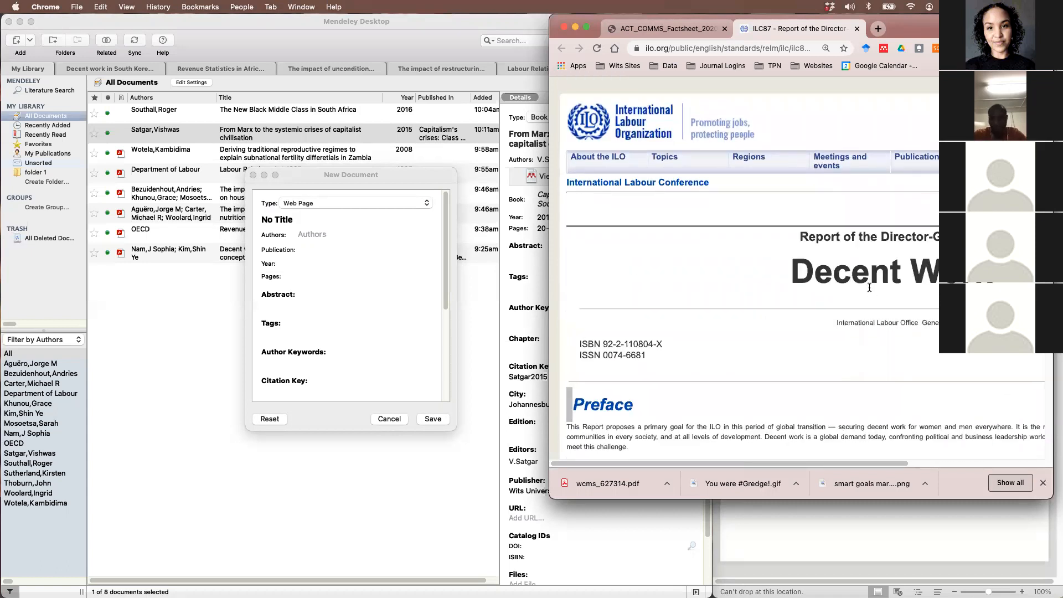
{"action": "scroll", "coordinate": [870, 288], "scroll_direction": "down", "scroll_amount": 4}
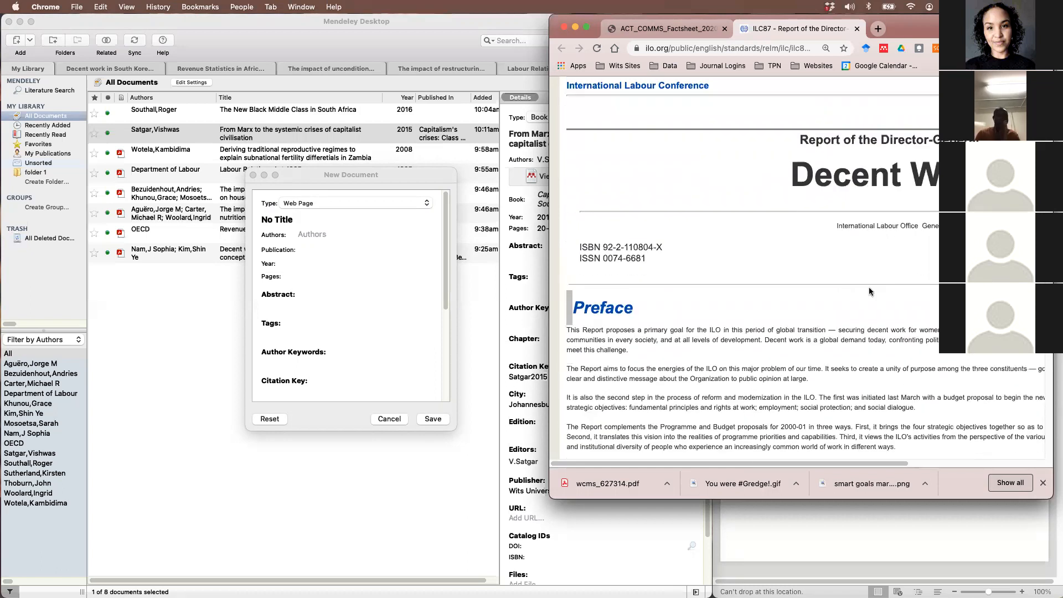
{"action": "scroll", "coordinate": [869, 287], "scroll_direction": "up", "scroll_amount": 4}
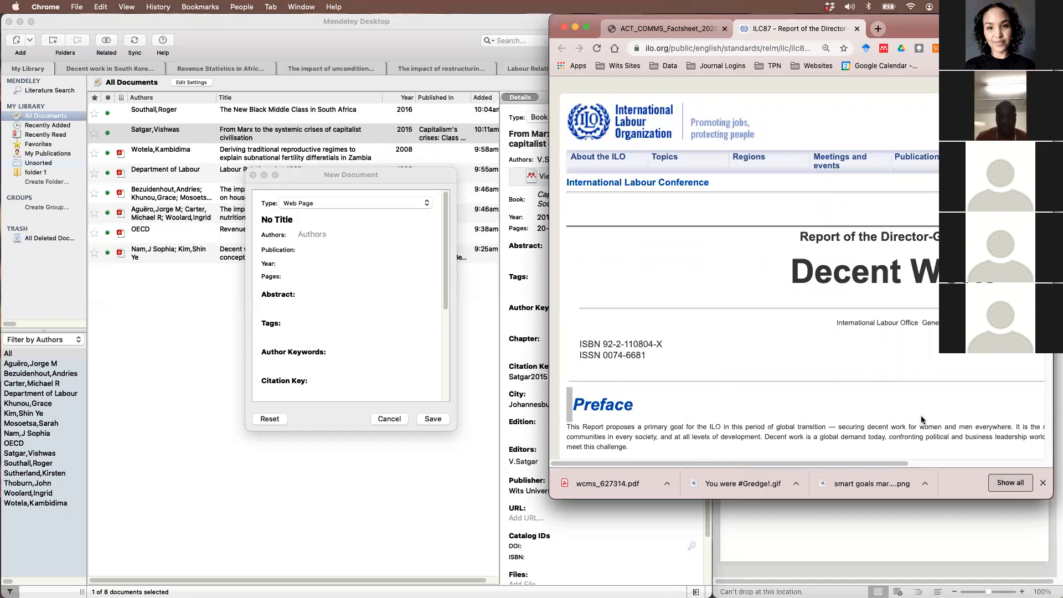
Title the new Mendeley web page entry "Report of the Director-General: Decent Work", following the heading on the ILO page
{"action": "left_click", "coordinate": [324, 221]}
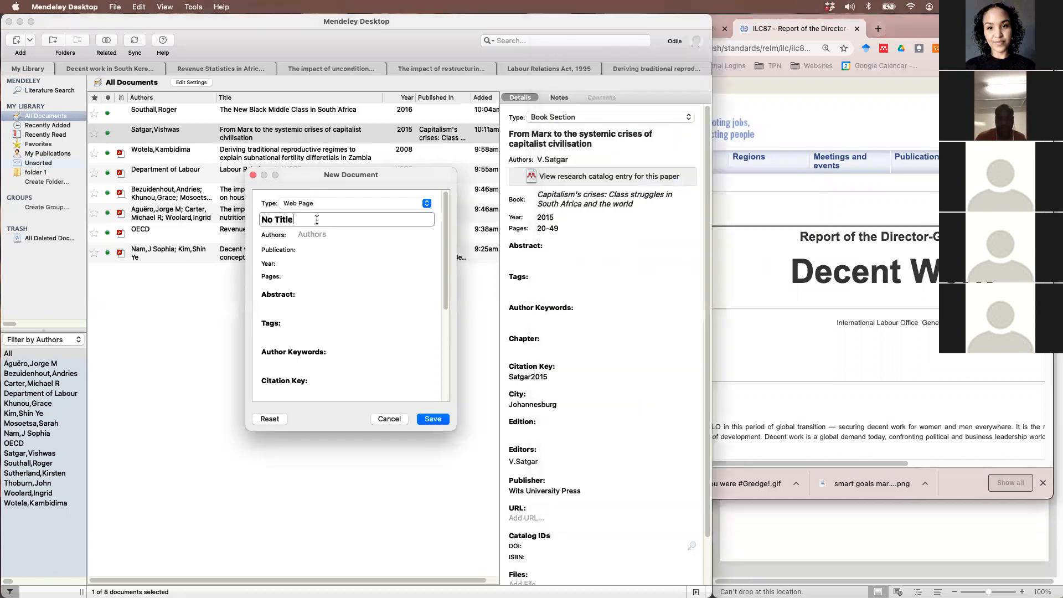
{"action": "left_click", "coordinate": [845, 380]}
{"action": "scroll", "coordinate": [848, 374], "scroll_direction": "right", "scroll_amount": 5}
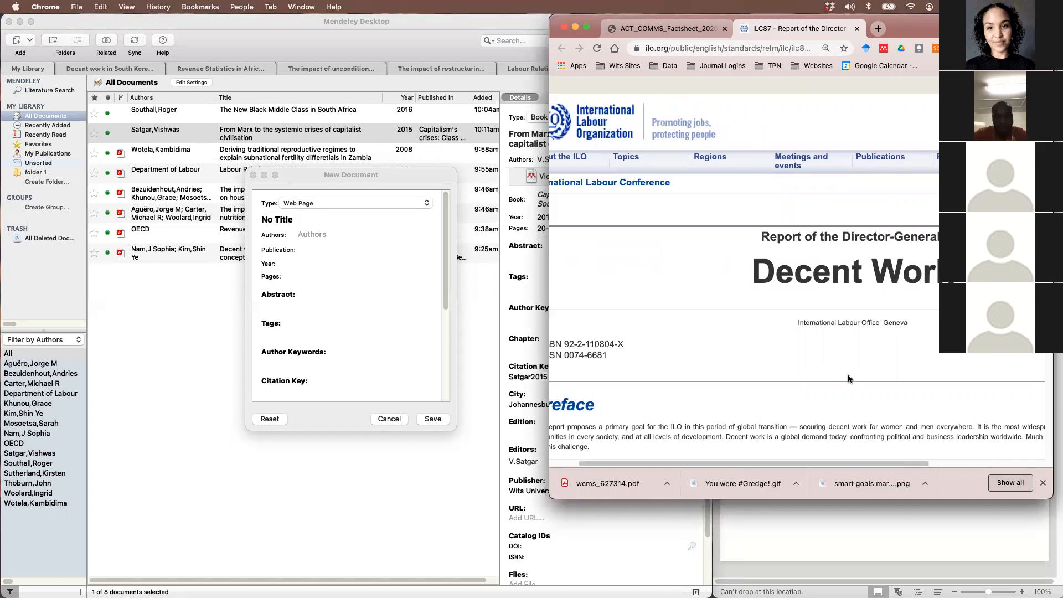
{"action": "scroll", "coordinate": [861, 379], "scroll_direction": "left", "scroll_amount": 3}
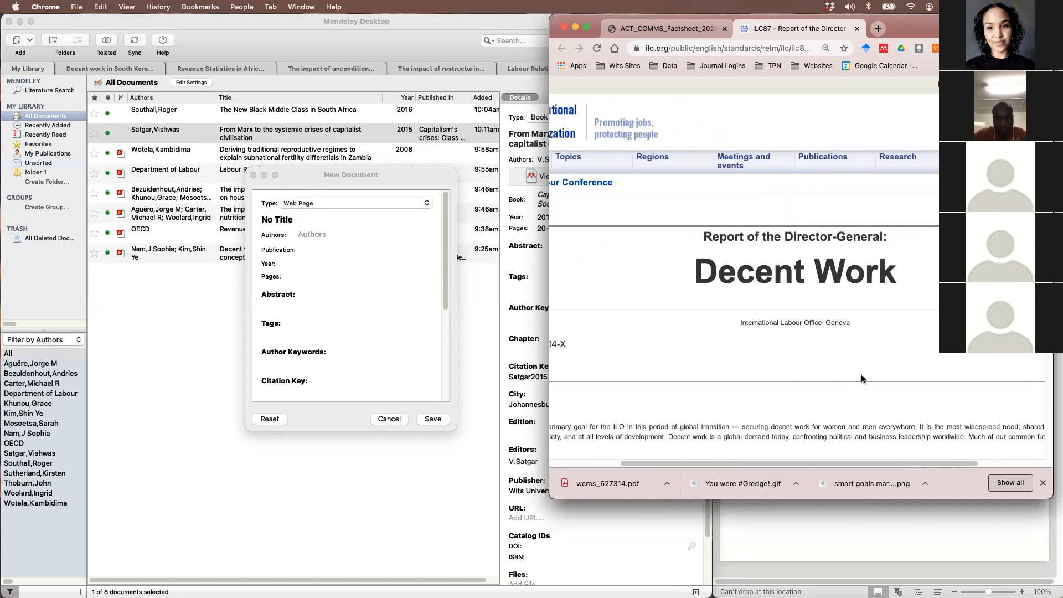
{"action": "scroll", "coordinate": [862, 376], "scroll_direction": "left", "scroll_amount": 1}
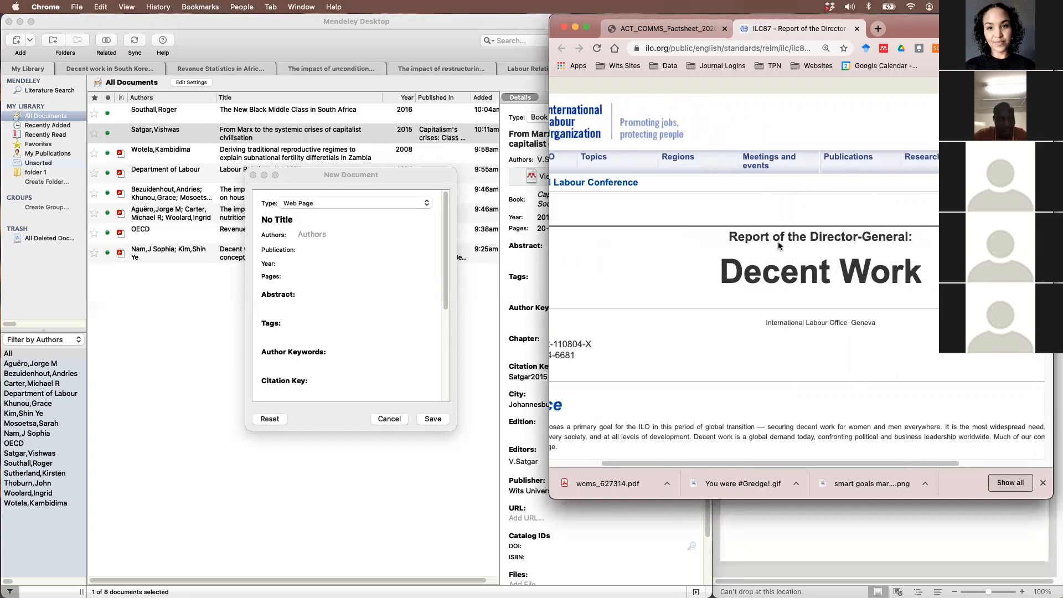
{"action": "left_click", "coordinate": [288, 222]}
{"action": "type", "text": "Report of the"}
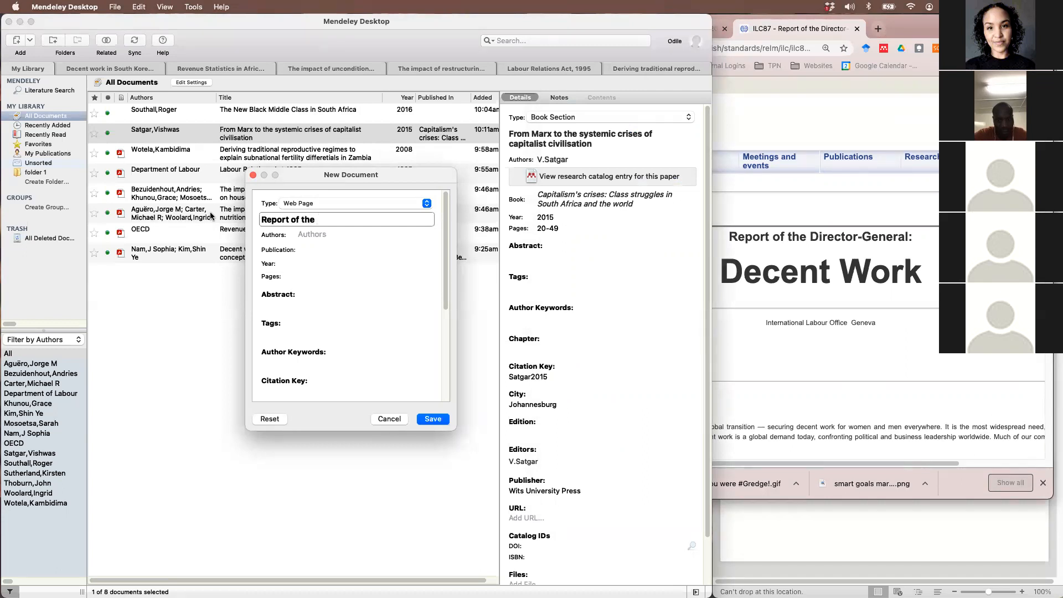
{"action": "type", "text": " Director-General: Decent Work"}
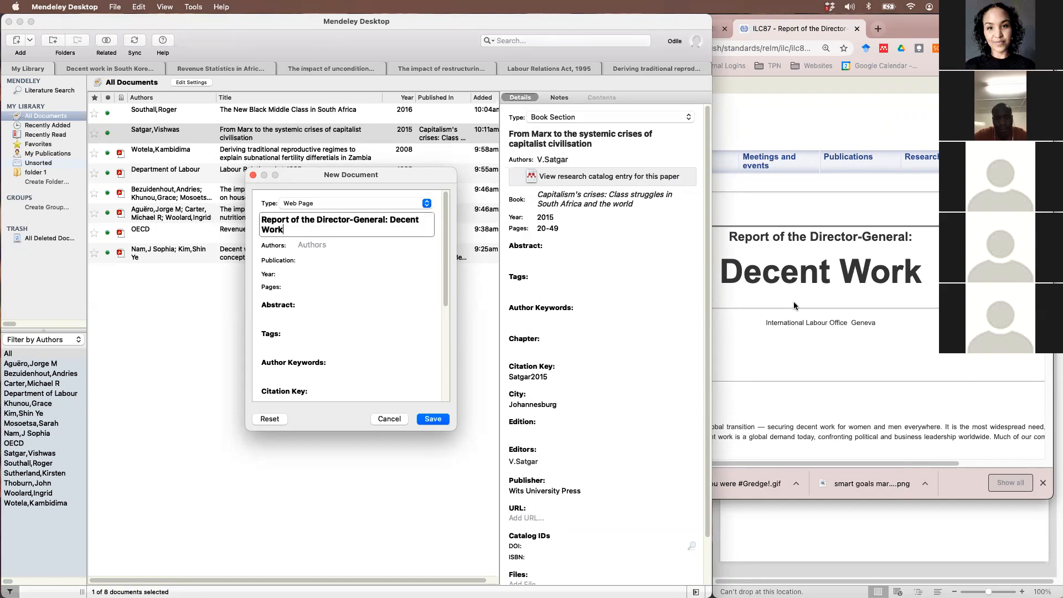
Check the ILO page for an author and enter ILO as the institutional author of the web page entry
{"action": "left_click", "coordinate": [869, 310]}
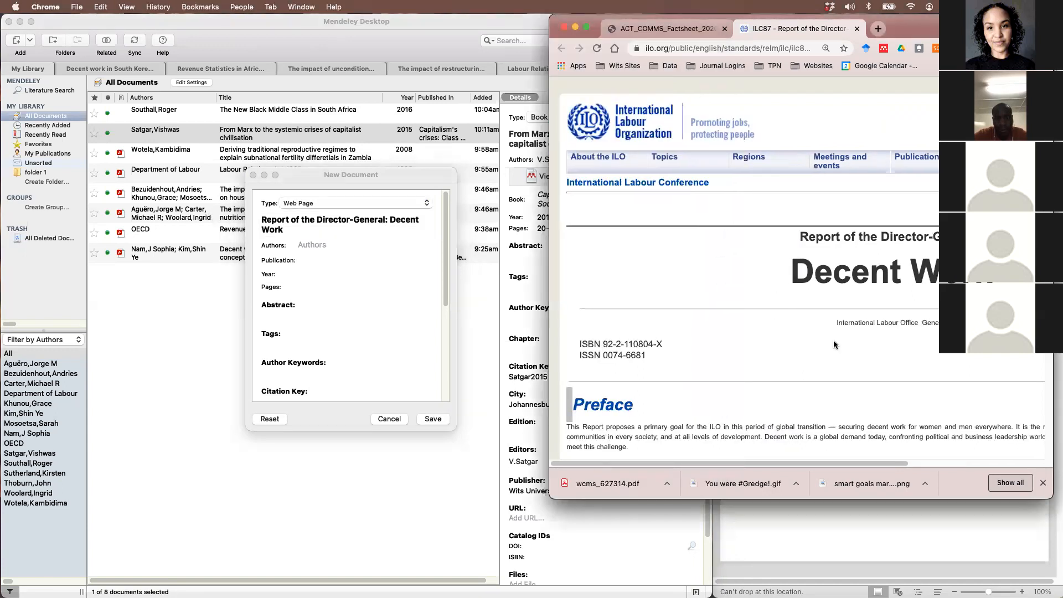
{"action": "scroll", "coordinate": [835, 345], "scroll_direction": "down", "scroll_amount": 3}
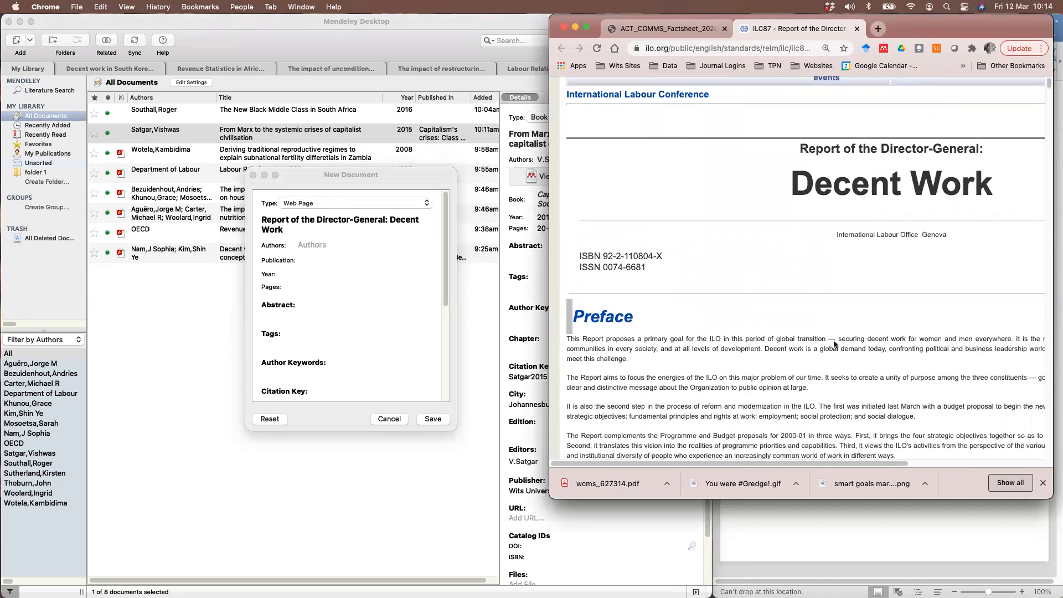
{"action": "scroll", "coordinate": [834, 343], "scroll_direction": "down", "scroll_amount": 3}
{"action": "scroll", "coordinate": [834, 342], "scroll_direction": "down", "scroll_amount": 5}
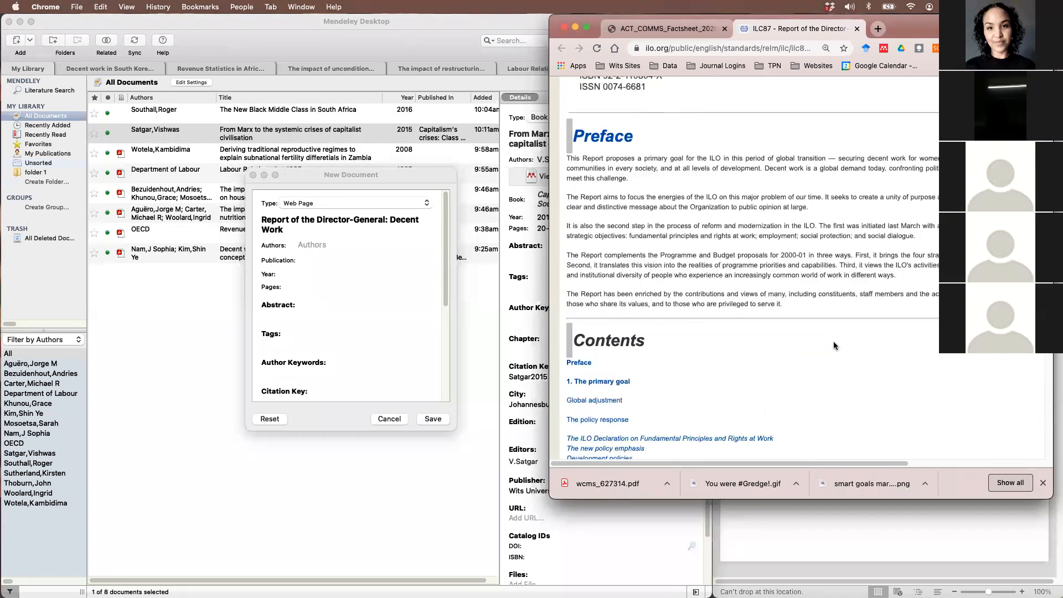
{"action": "scroll", "coordinate": [834, 341], "scroll_direction": "up", "scroll_amount": 5}
{"action": "scroll", "coordinate": [834, 342], "scroll_direction": "up", "scroll_amount": 1}
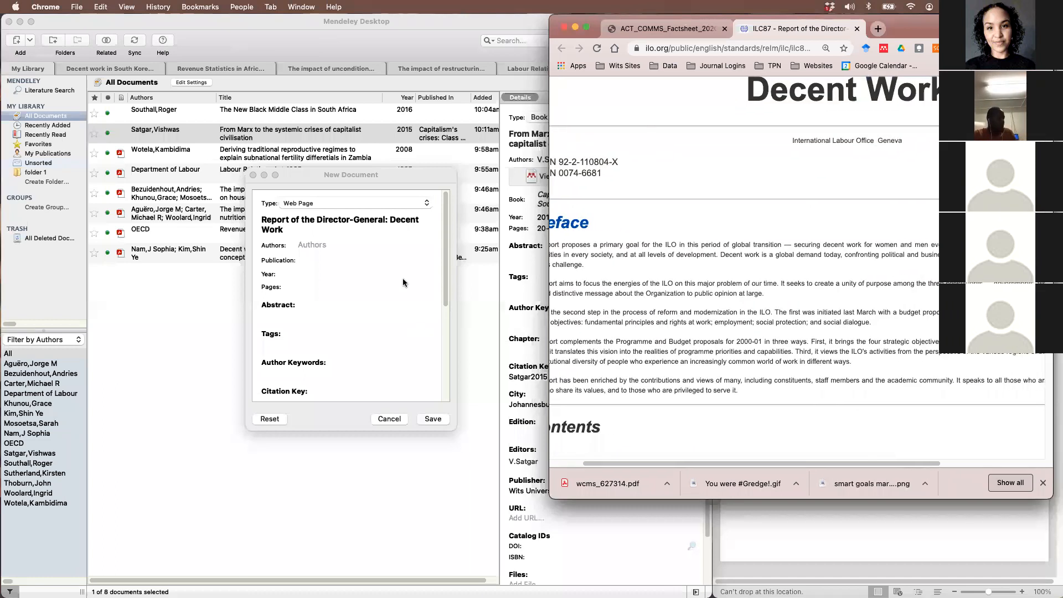
{"action": "left_click", "coordinate": [327, 245]}
{"action": "scroll", "coordinate": [791, 248], "scroll_direction": "up", "scroll_amount": 5}
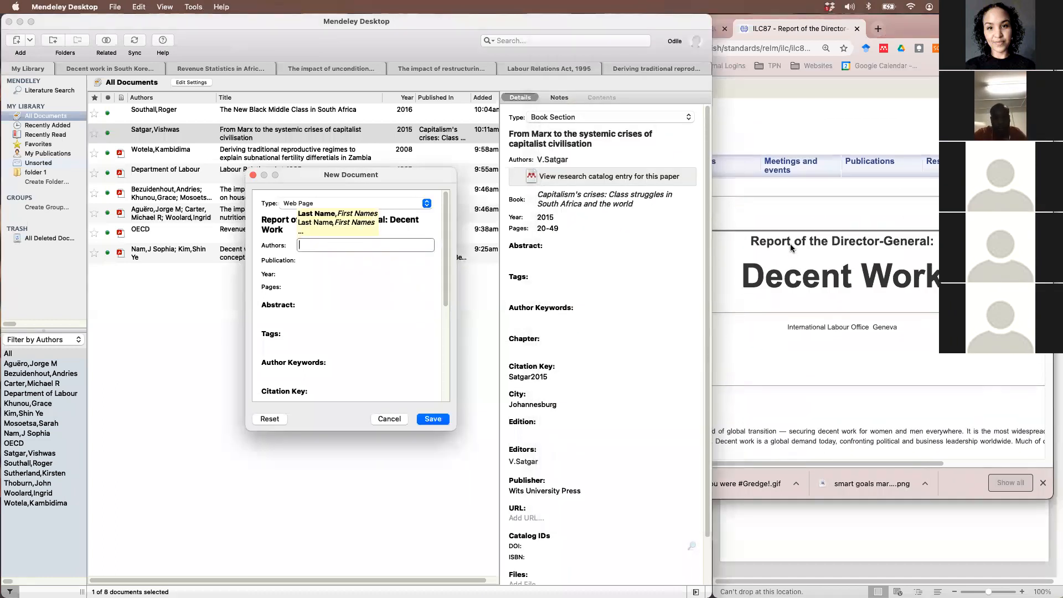
{"action": "left_click", "coordinate": [790, 243]}
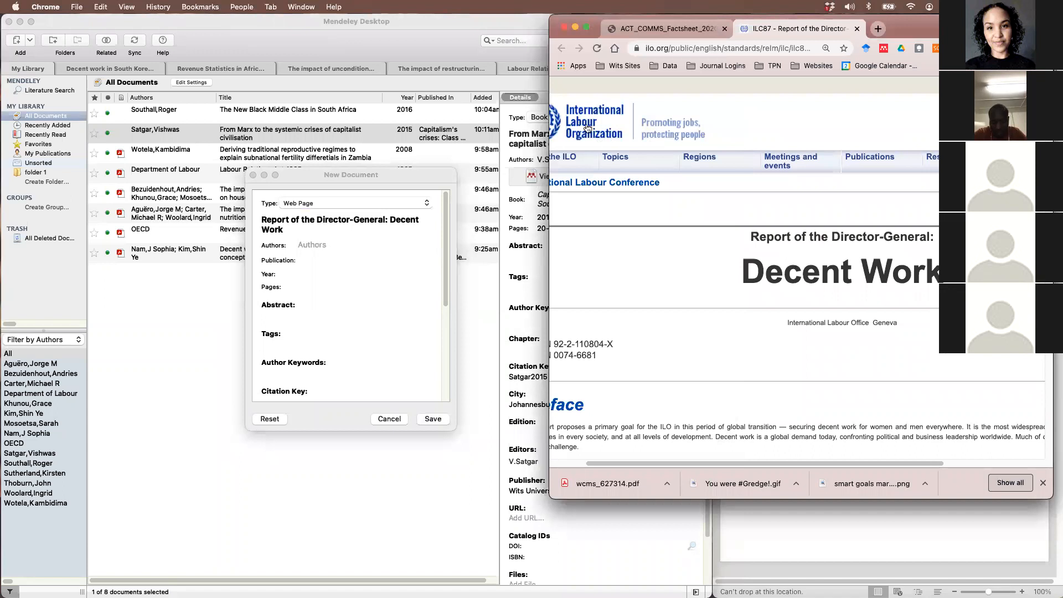
{"action": "left_click", "coordinate": [341, 243]}
{"action": "type", "text": "ILO"}
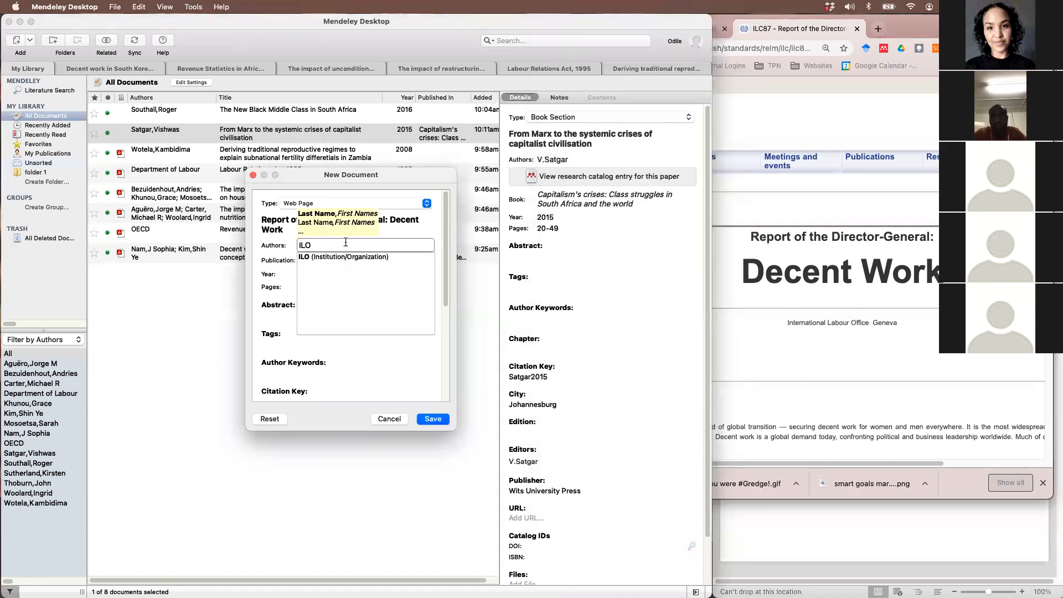
{"action": "left_click", "coordinate": [361, 257]}
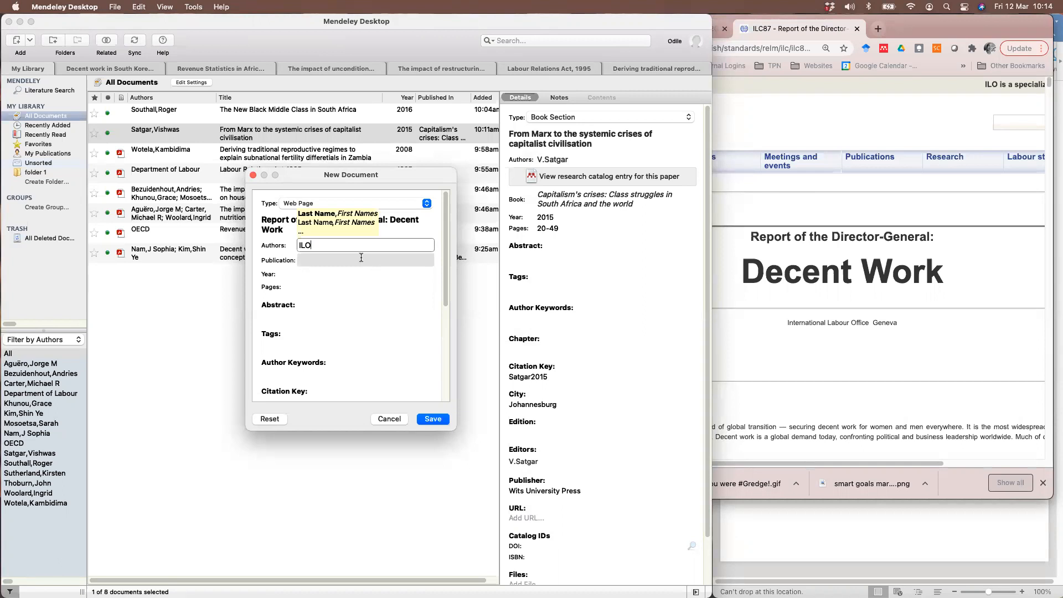
{"action": "key", "text": "Return"}
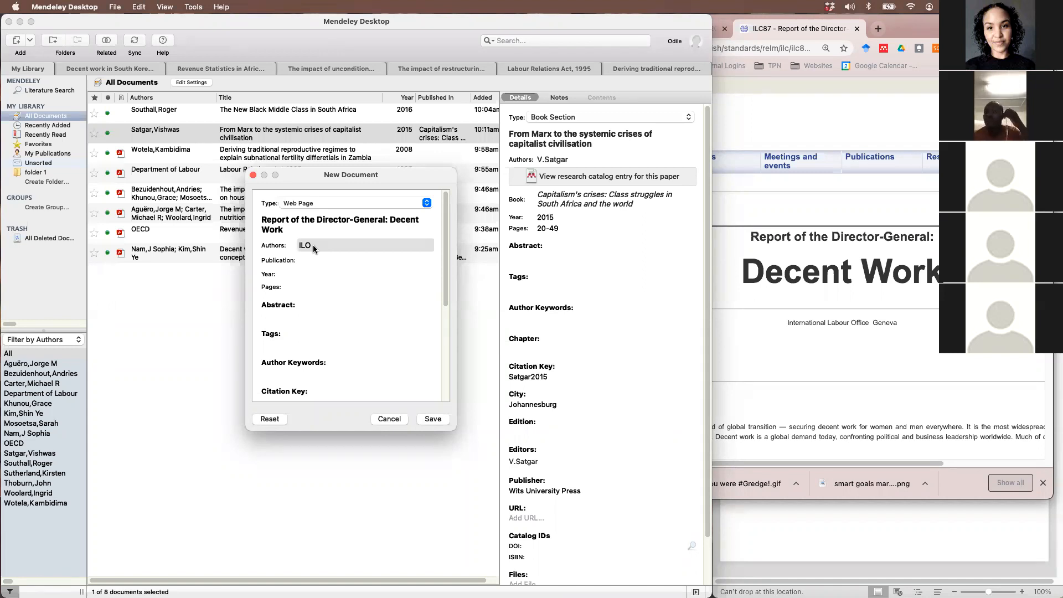
Leave the publication blank, check the report page for a date and set the entry's year to 1999
{"action": "left_click", "coordinate": [314, 260]}
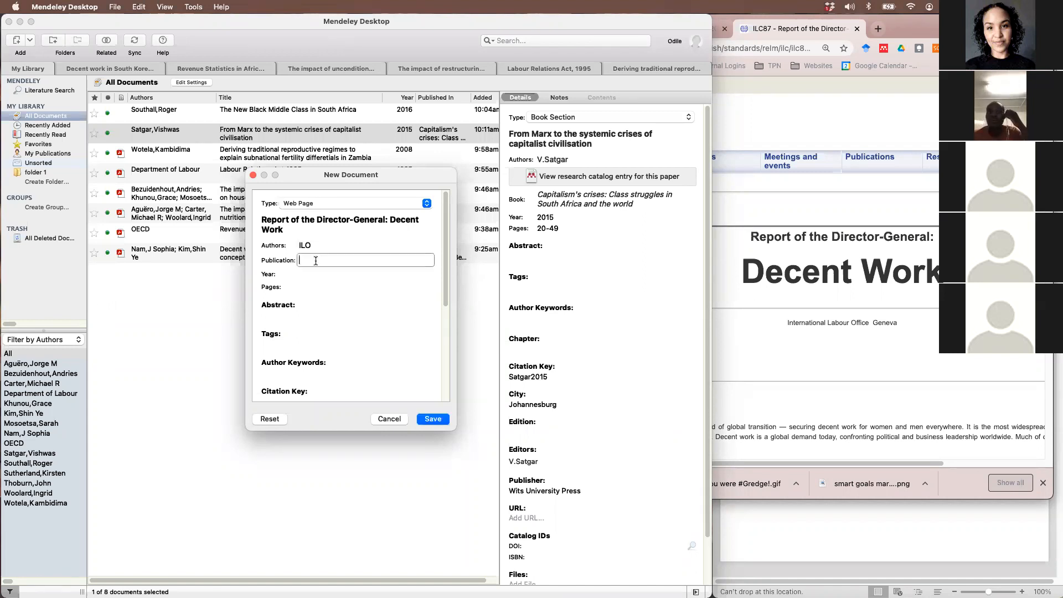
{"action": "left_click", "coordinate": [836, 381]}
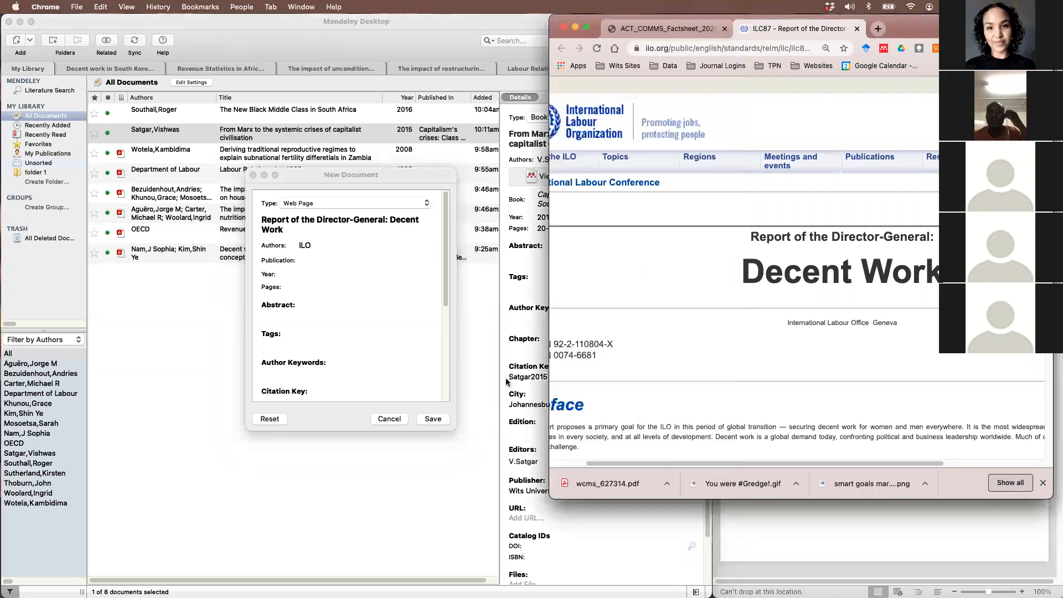
{"action": "scroll", "coordinate": [714, 335], "scroll_direction": "left", "scroll_amount": 2}
{"action": "scroll", "coordinate": [713, 334], "scroll_direction": "down", "scroll_amount": 5}
{"action": "scroll", "coordinate": [713, 334], "scroll_direction": "up", "scroll_amount": 5}
{"action": "scroll", "coordinate": [713, 334], "scroll_direction": "up", "scroll_amount": 1}
{"action": "scroll", "coordinate": [713, 333], "scroll_direction": "right", "scroll_amount": 6}
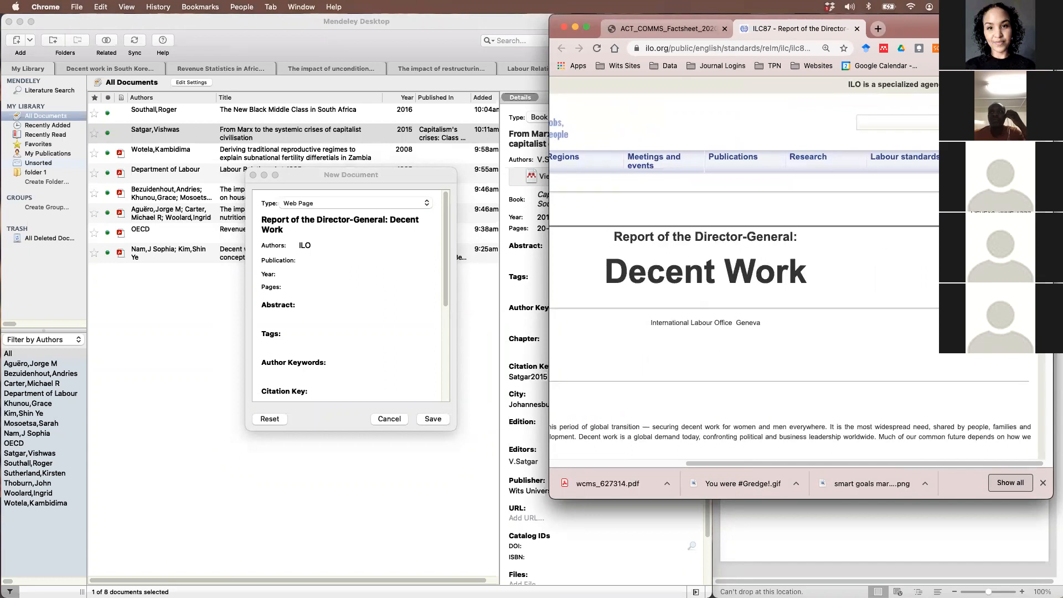
{"action": "left_click", "coordinate": [293, 275]}
{"action": "left_click", "coordinate": [299, 274]}
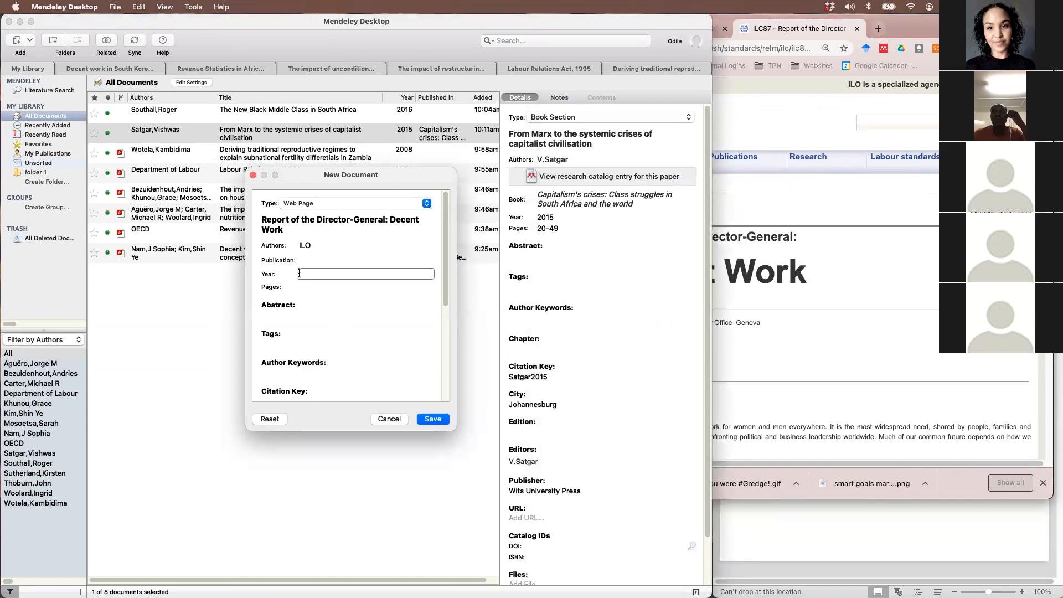
{"action": "type", "text": "1999"}
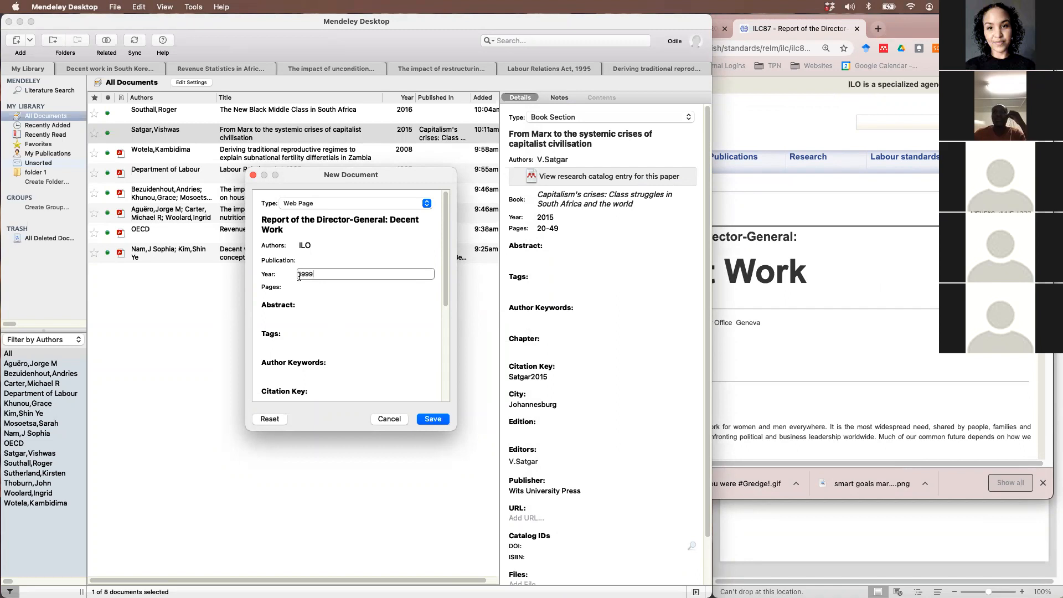
Recheck the ILO report page, leave the pages blank and enter "12 Macrh 2021" as the web page entry's date accessed
{"action": "left_click", "coordinate": [786, 335]}
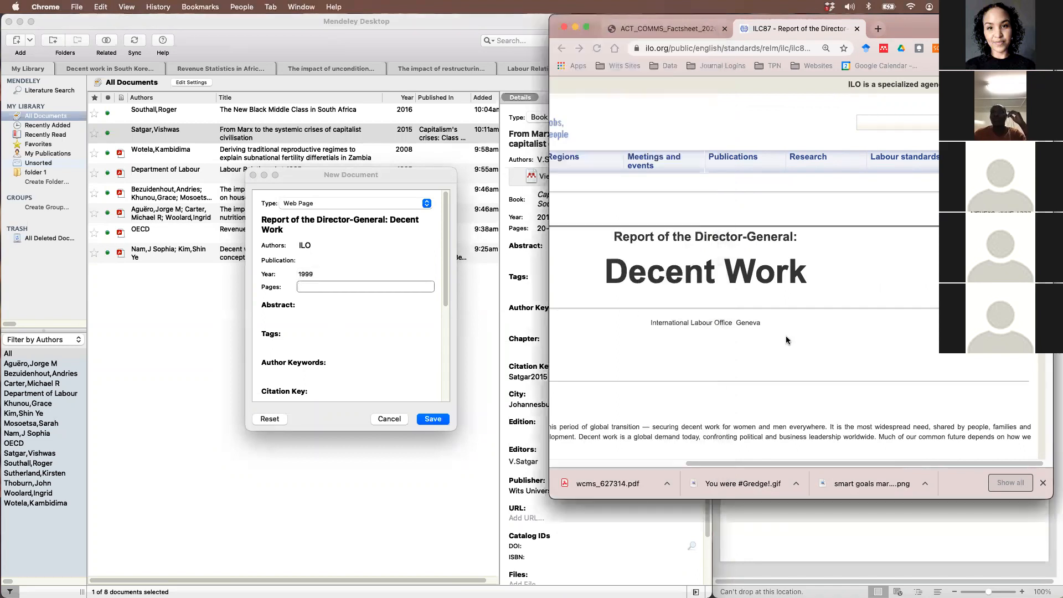
{"action": "scroll", "coordinate": [786, 336], "scroll_direction": "down", "scroll_amount": 10}
{"action": "scroll", "coordinate": [786, 336], "scroll_direction": "up", "scroll_amount": 15}
{"action": "scroll", "coordinate": [786, 336], "scroll_direction": "right", "scroll_amount": 3}
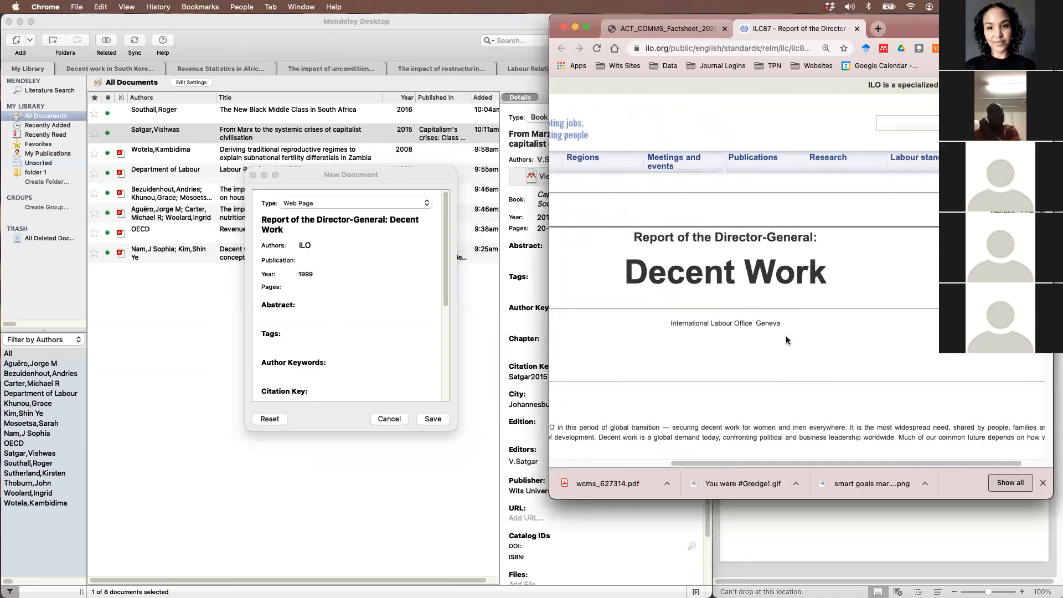
{"action": "scroll", "coordinate": [322, 363], "scroll_direction": "down", "scroll_amount": 5}
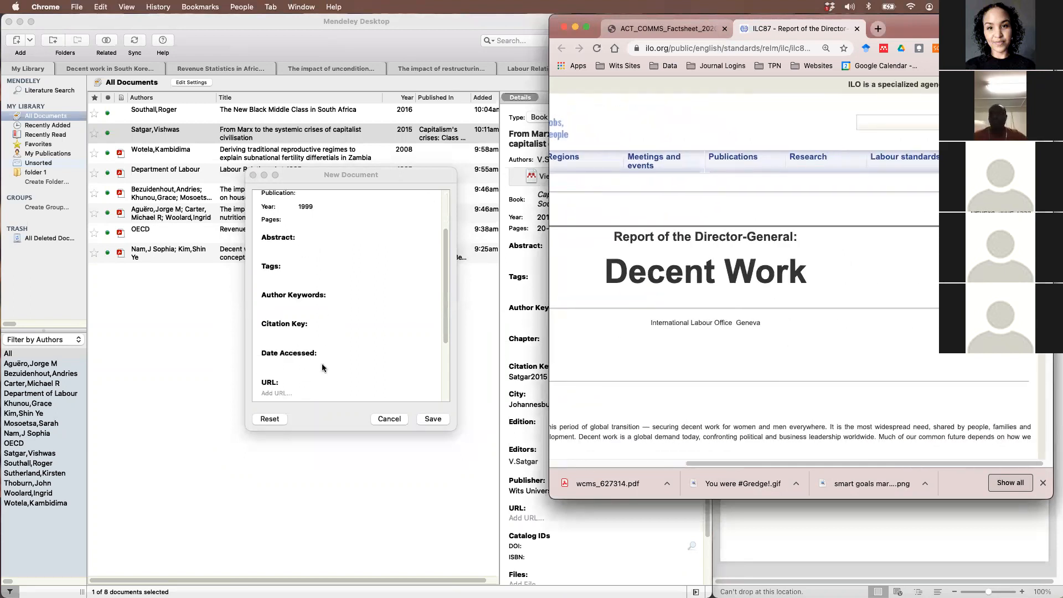
{"action": "left_click", "coordinate": [286, 337]}
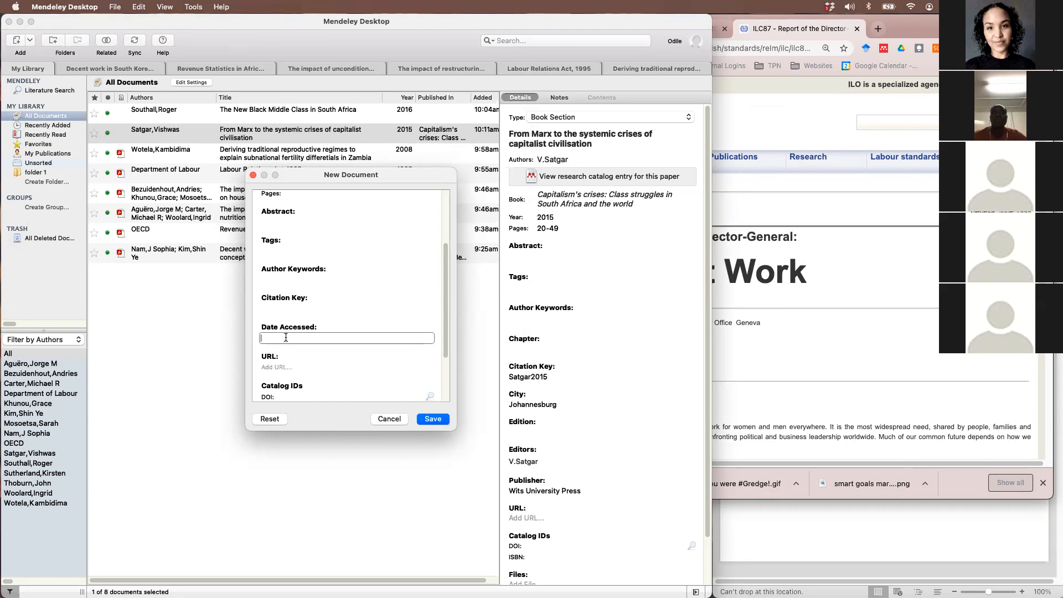
{"action": "type", "text": "12 Macrh"}
{"action": "type", "text": " 2021"}
{"action": "left_click", "coordinate": [313, 368]}
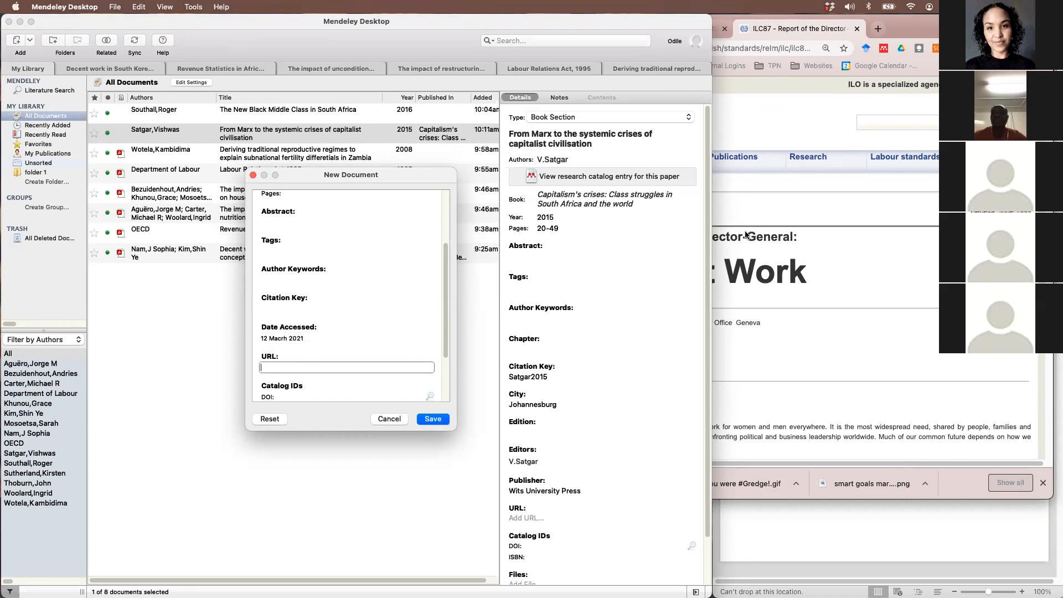
{"action": "left_click", "coordinate": [774, 49]}
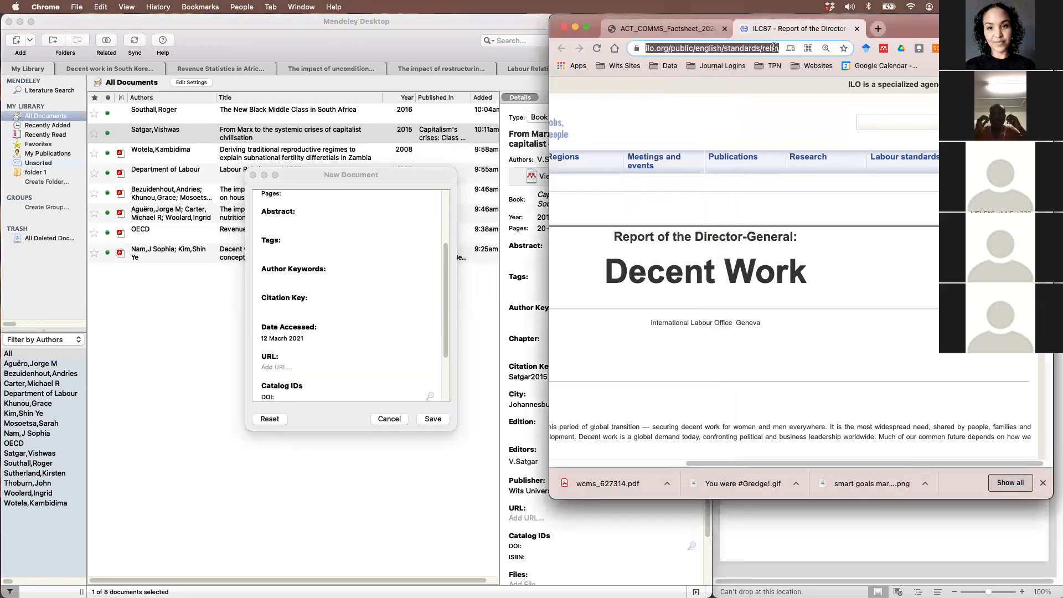
{"action": "left_click", "coordinate": [286, 368]}
{"action": "type", "text": "https://www.ilo.org/public/english/standards/relm/ilc/ilc87/rep-i.htm"}
{"action": "scroll", "coordinate": [339, 349], "scroll_direction": "down", "scroll_amount": 3}
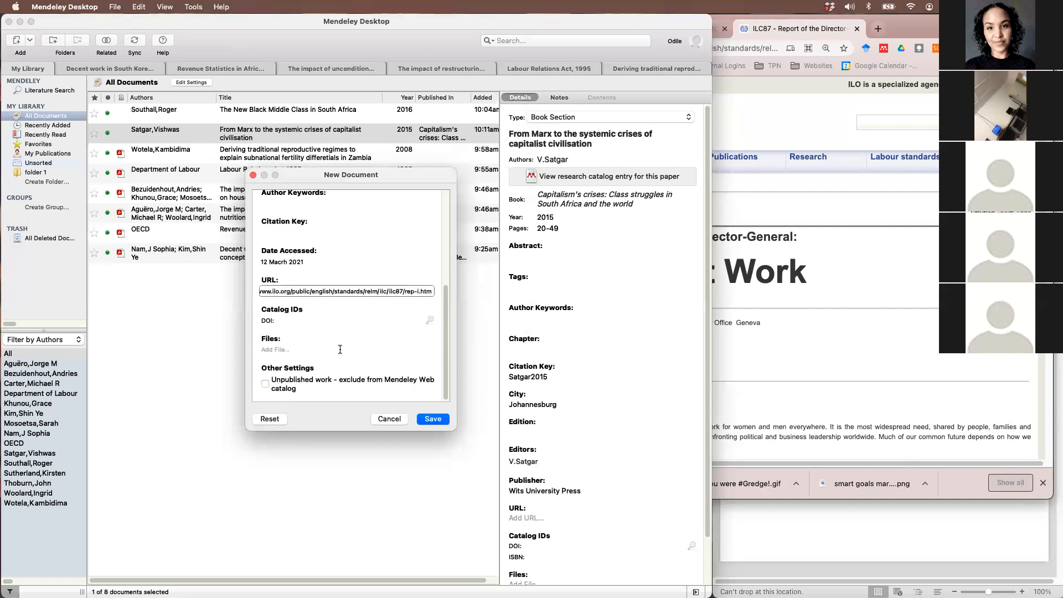
{"action": "left_click", "coordinate": [437, 420]}
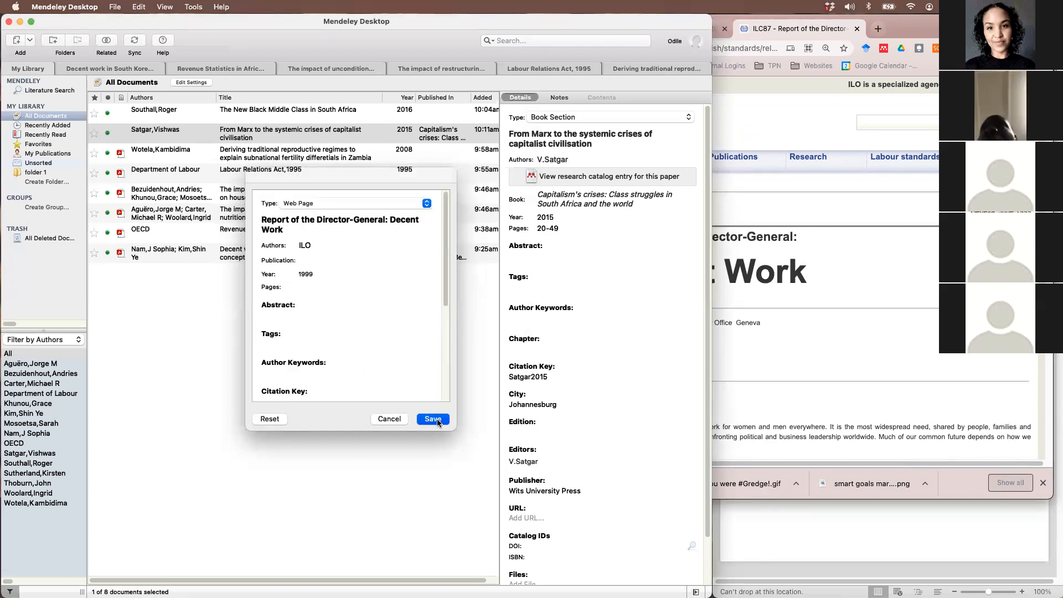
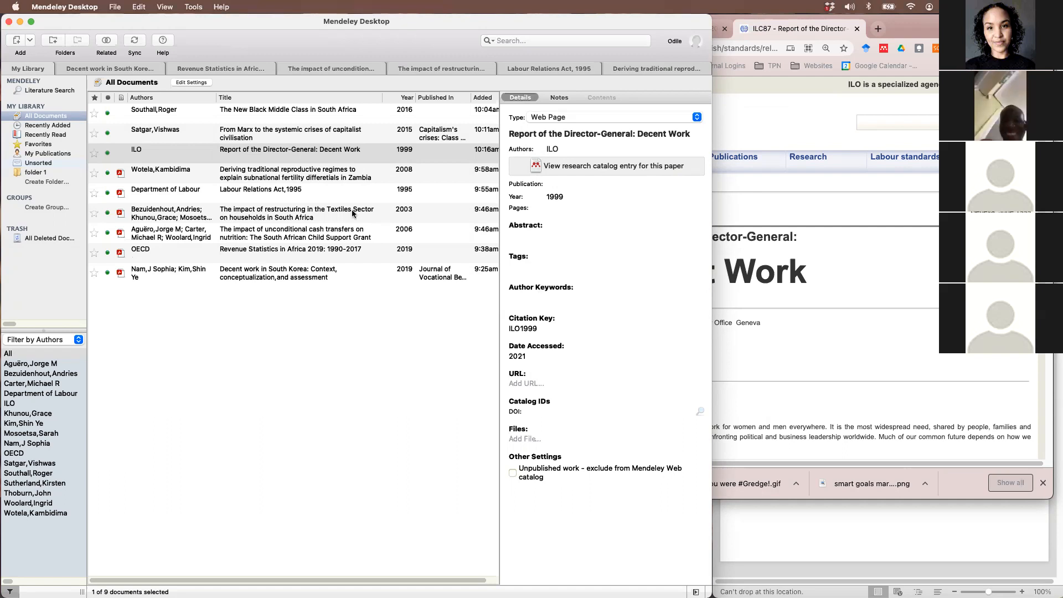
Review the available document types and compare the details recorded for the book, book section, web page and thesis entries
{"action": "left_click", "coordinate": [697, 118]}
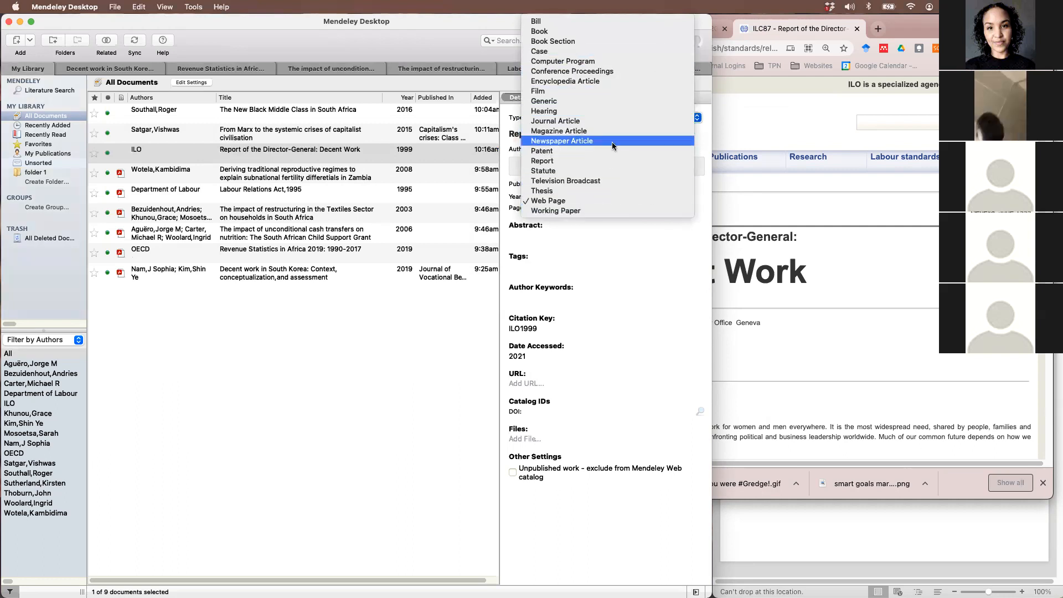
{"action": "left_click", "coordinate": [332, 331]}
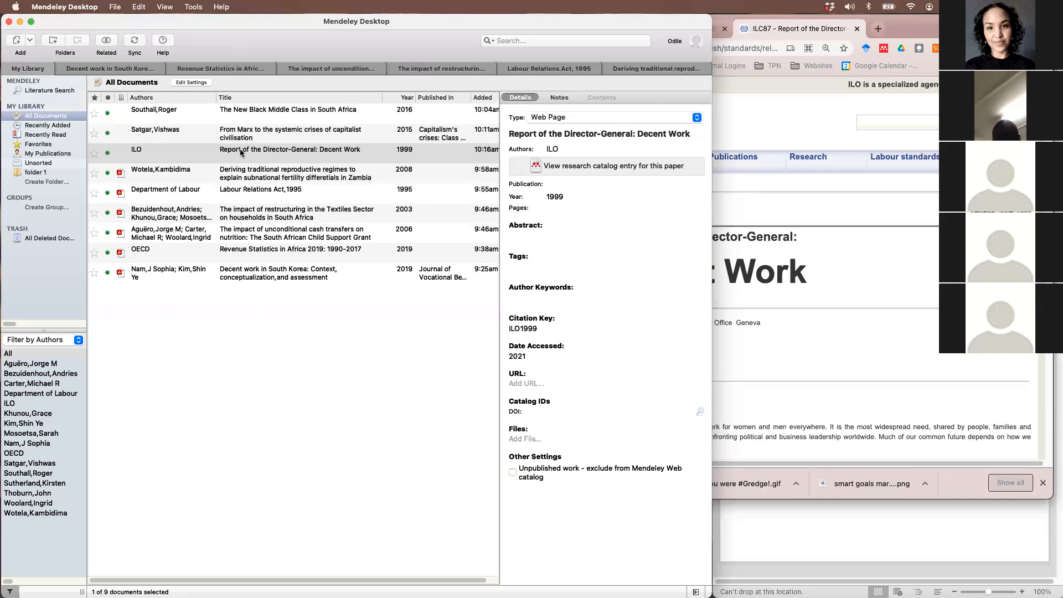
{"action": "left_click", "coordinate": [257, 139]}
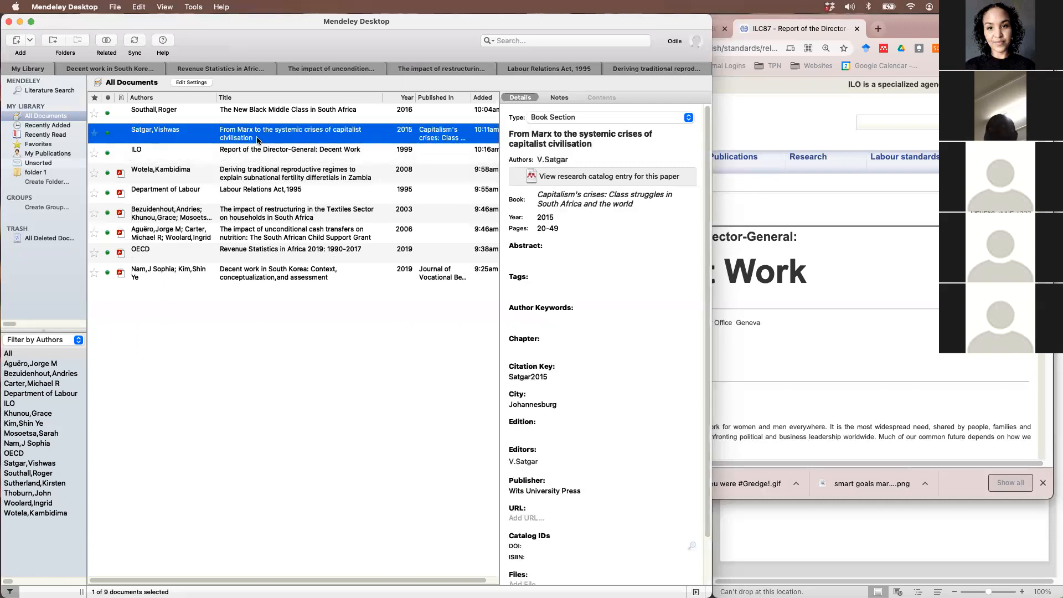
{"action": "key", "text": "Down"}
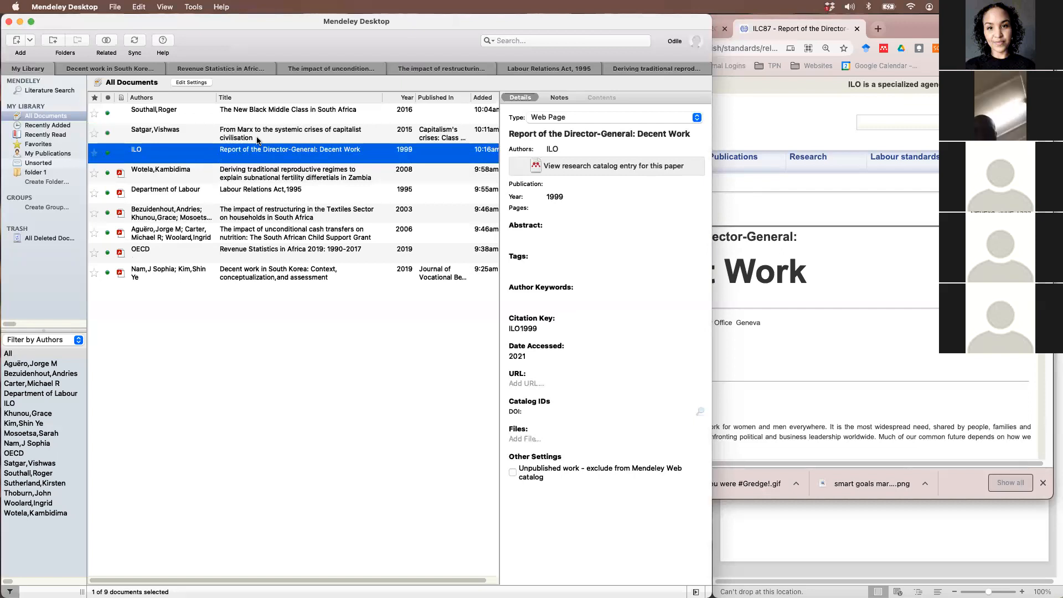
{"action": "key", "text": "Up"}
{"action": "key", "text": "Up"}
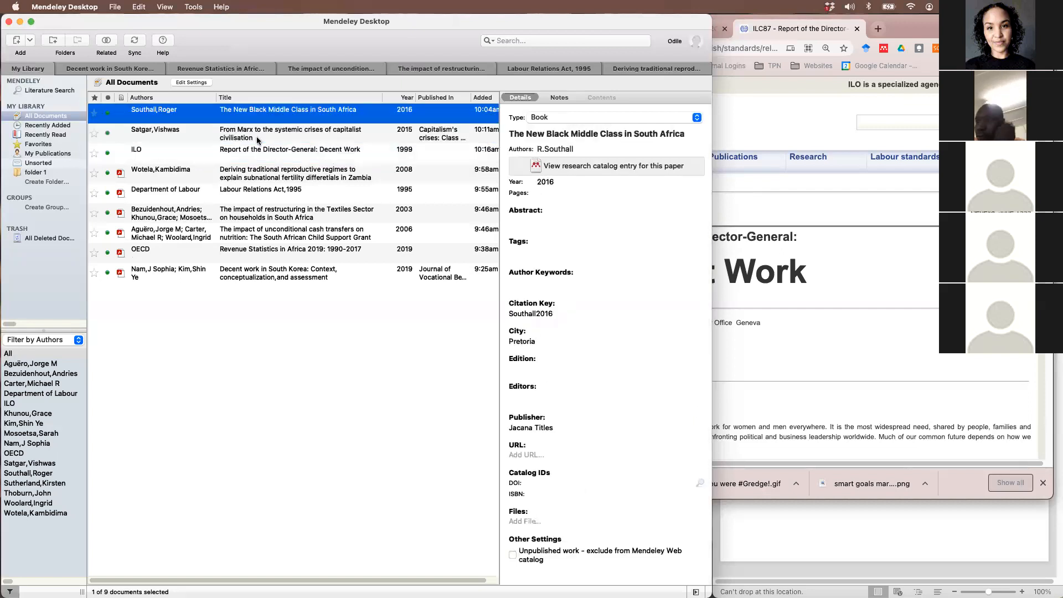
{"action": "key", "text": "Down"}
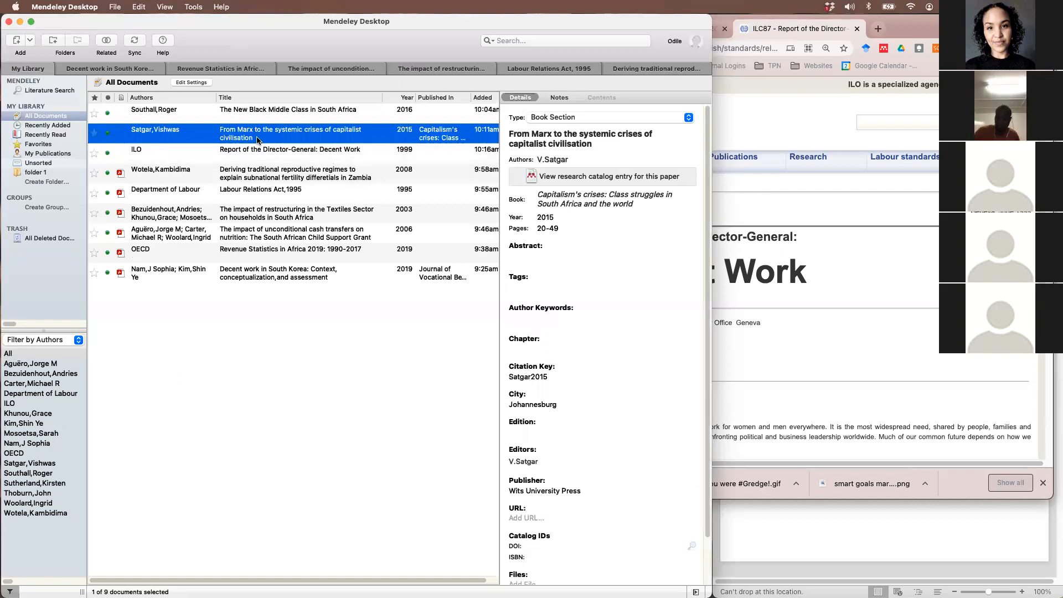
{"action": "key", "text": "Down"}
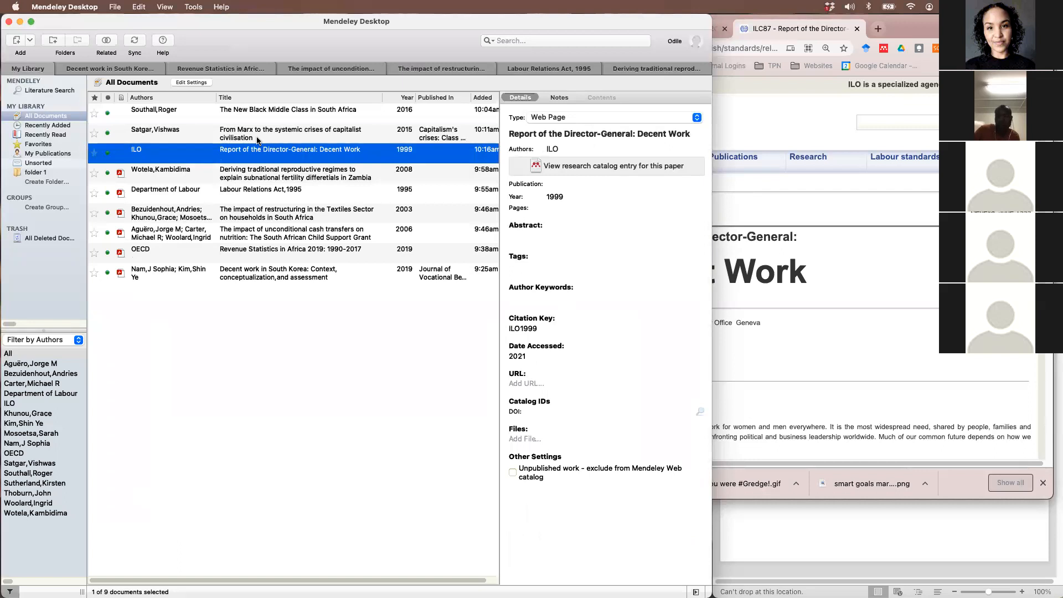
{"action": "left_click", "coordinate": [265, 179]}
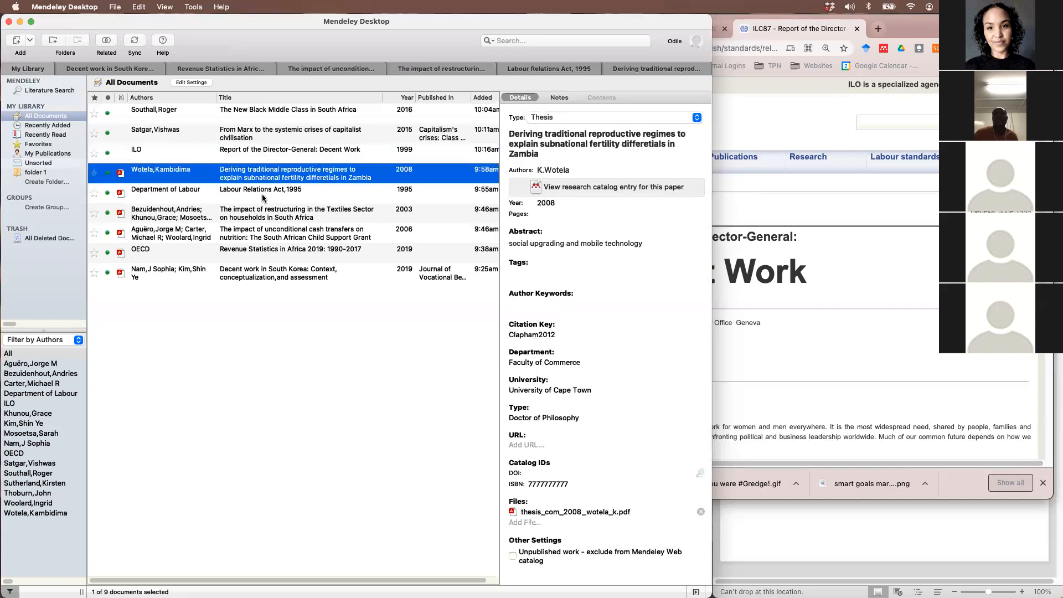
Open the "Decent work in South Korea" article, return to its first page and clear the text selection there
{"action": "left_click", "coordinate": [136, 71]}
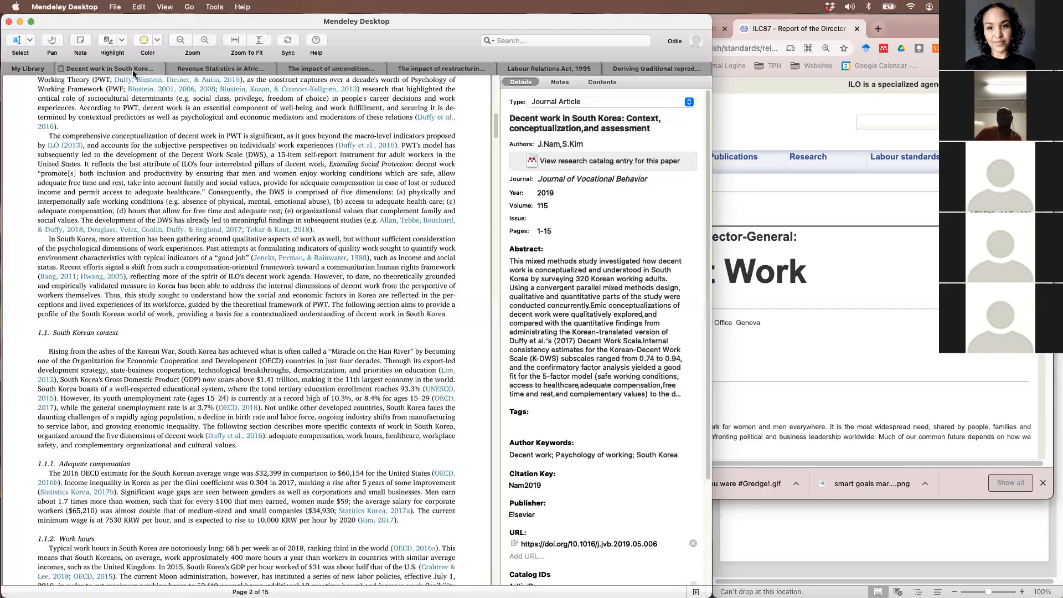
{"action": "scroll", "coordinate": [458, 260], "scroll_direction": "up", "scroll_amount": 5}
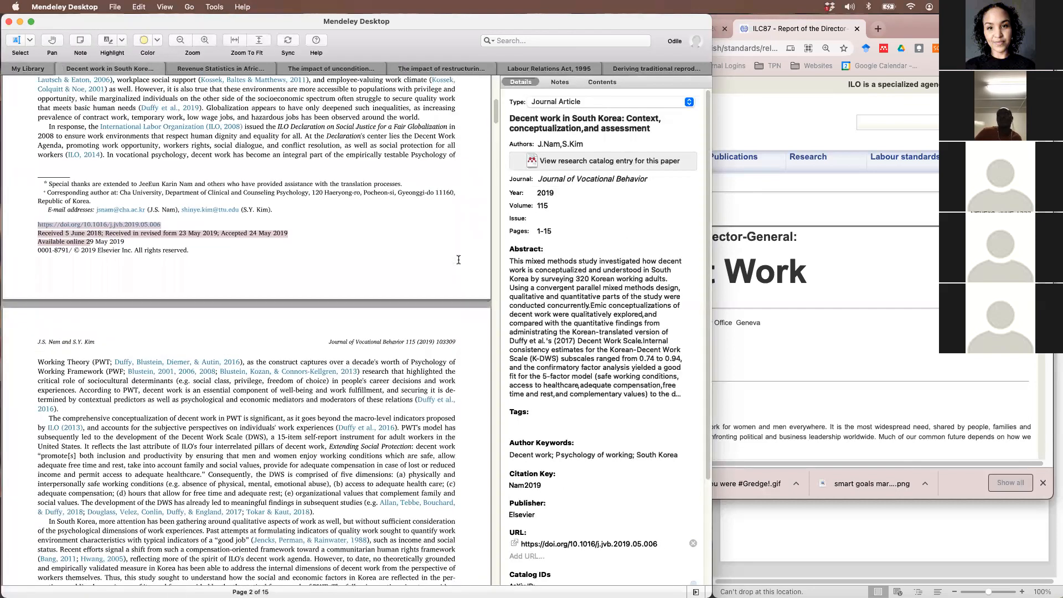
{"action": "scroll", "coordinate": [458, 260], "scroll_direction": "up", "scroll_amount": 8}
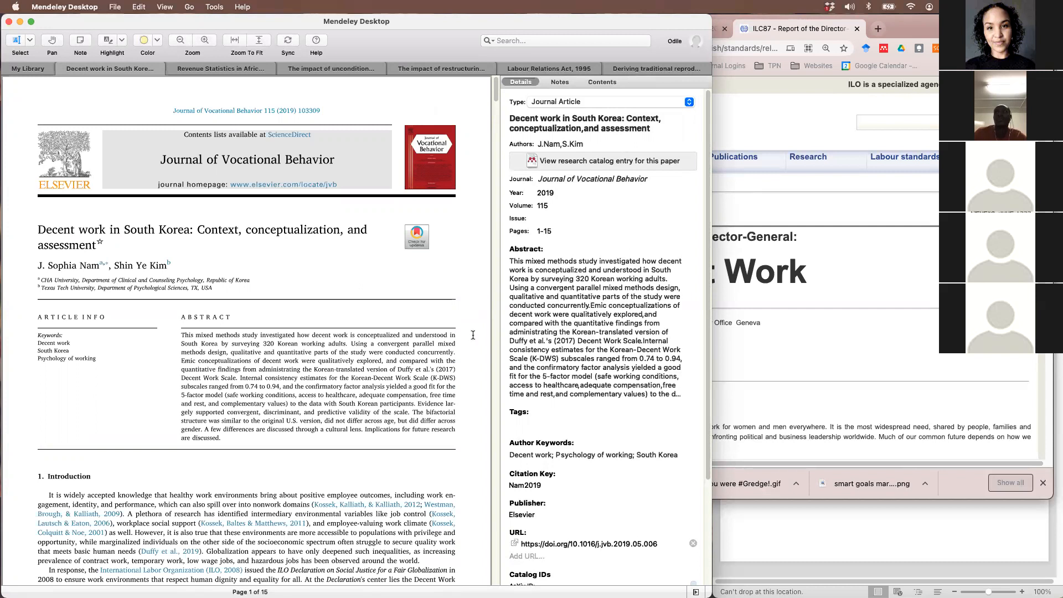
{"action": "scroll", "coordinate": [473, 335], "scroll_direction": "down", "scroll_amount": 4}
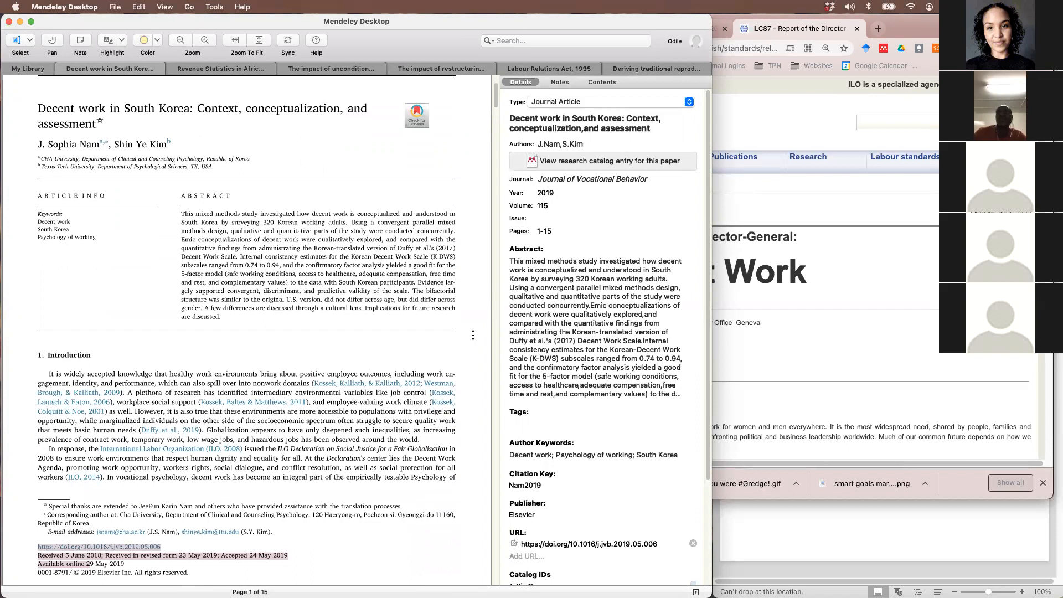
{"action": "left_click", "coordinate": [419, 438]}
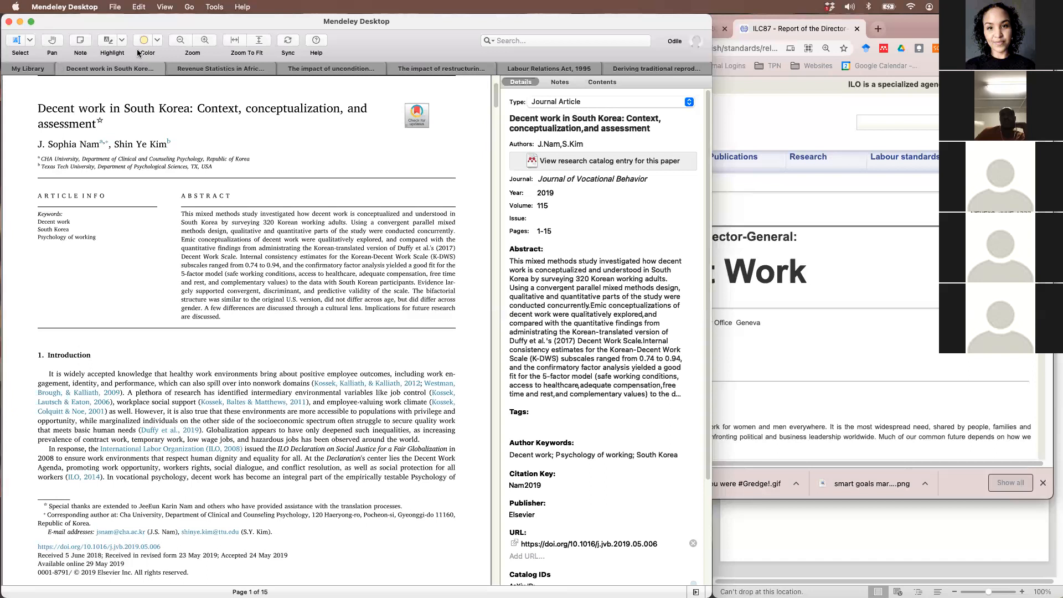
Highlight the Introduction text from "However, it is also true" to "struggle to secure quality work" in pink
{"action": "left_click", "coordinate": [122, 41]}
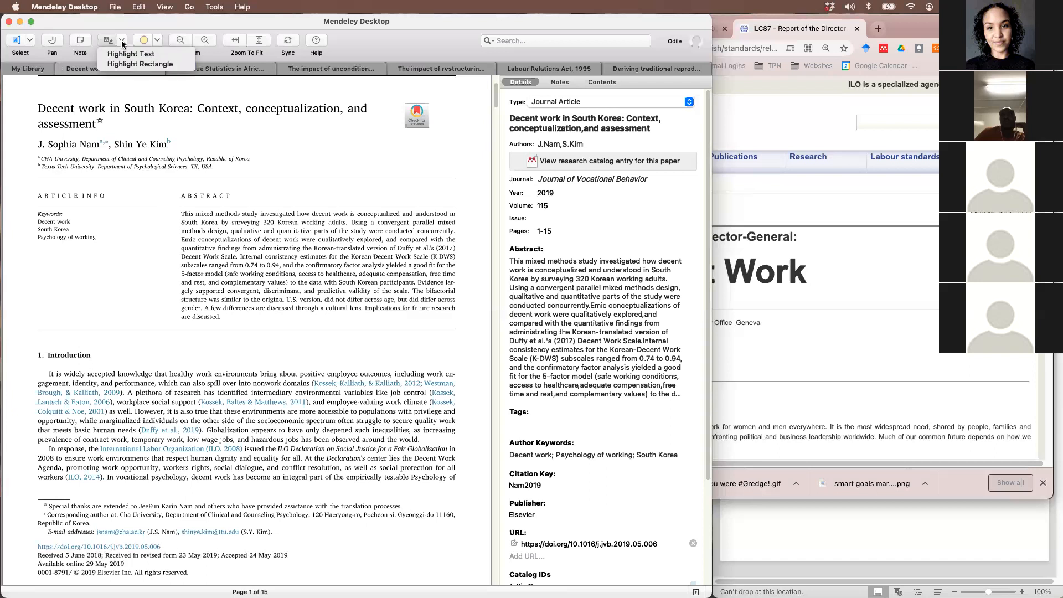
{"action": "left_click", "coordinate": [128, 54]}
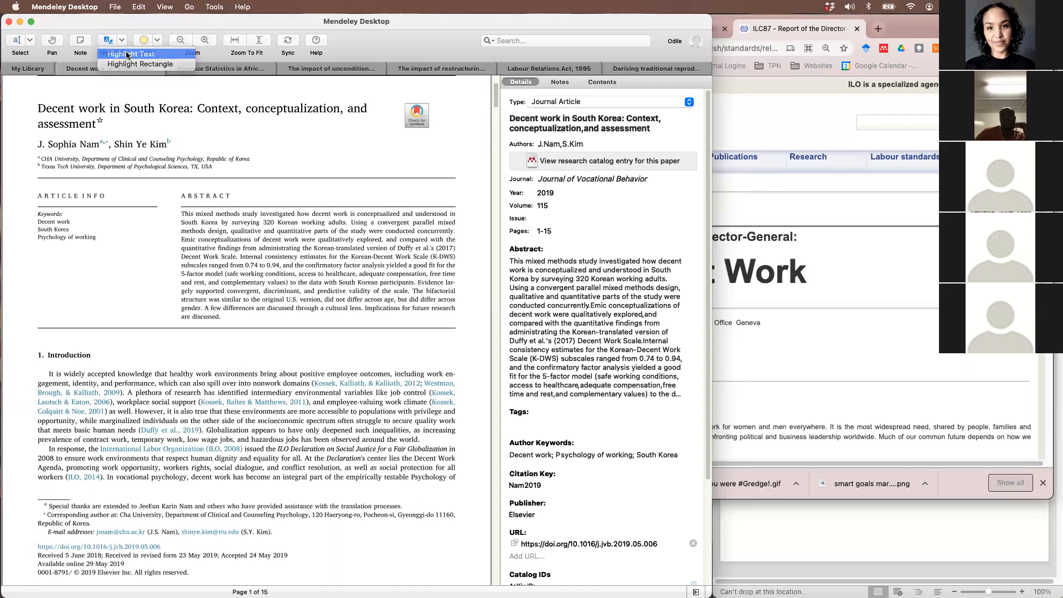
{"action": "left_click", "coordinate": [158, 41]}
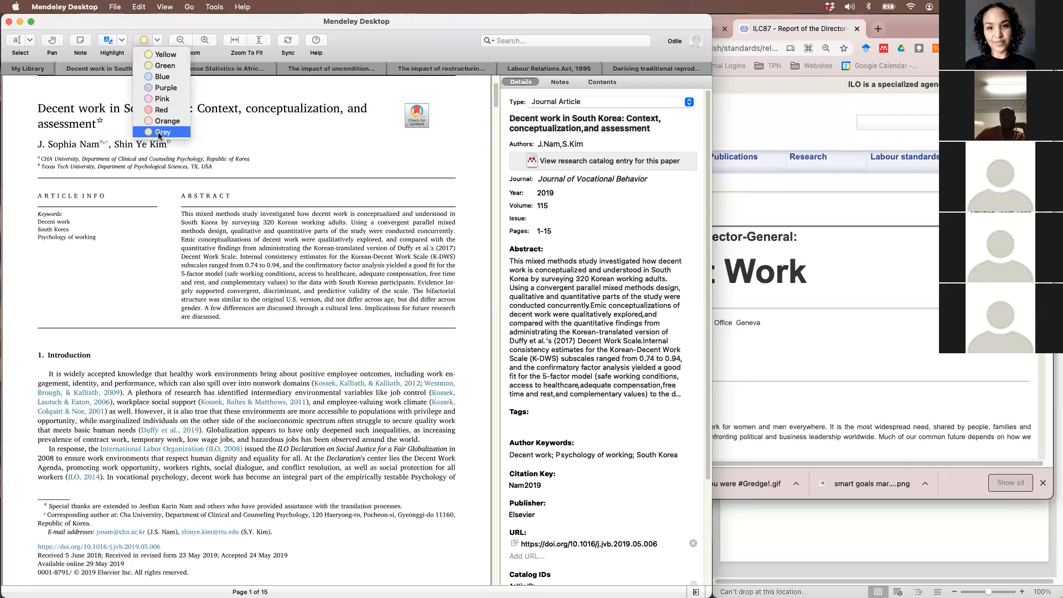
{"action": "left_click", "coordinate": [161, 98]}
{"action": "scroll", "coordinate": [191, 345], "scroll_direction": "down", "scroll_amount": 3}
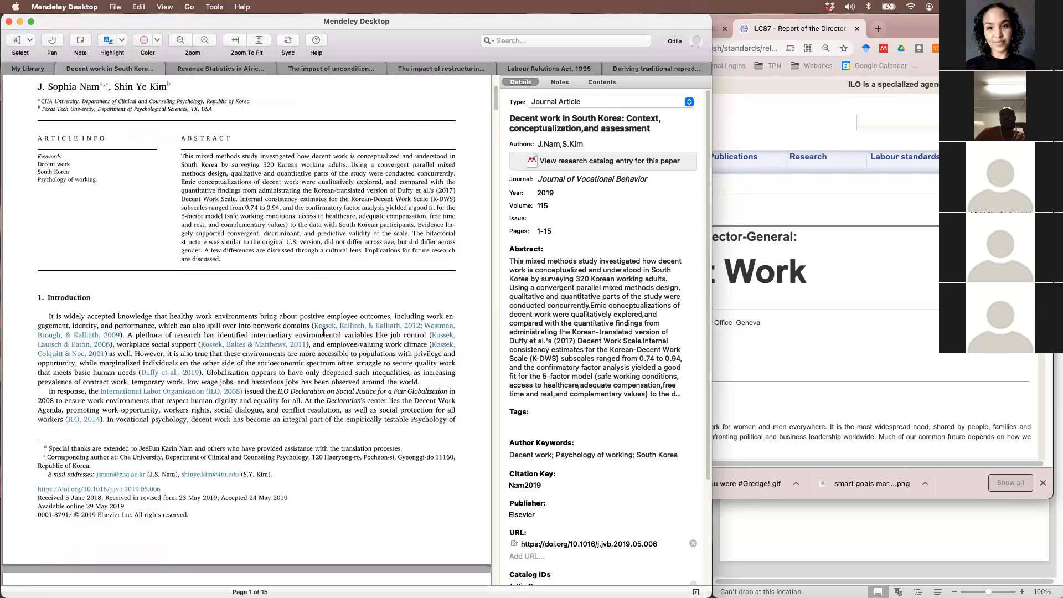
{"action": "left_click_drag", "start_coordinate": [135, 342], "coordinate": [455, 350]}
Highlight the page 2 text from "rest, take into account family" to "the DWS is comprised of" in pink
{"action": "scroll", "coordinate": [456, 397], "scroll_direction": "down", "scroll_amount": 12}
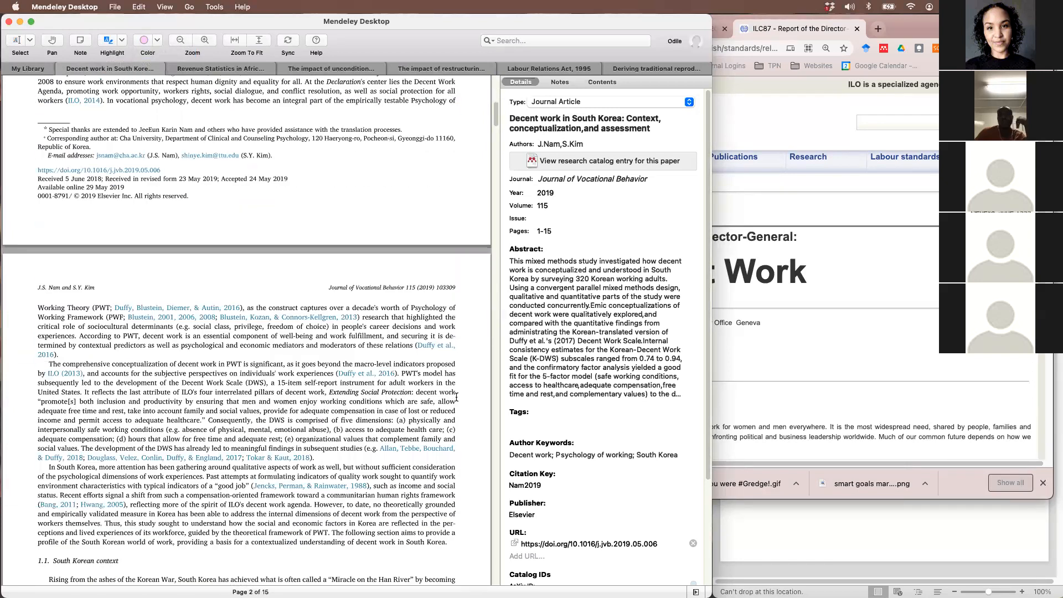
{"action": "scroll", "coordinate": [456, 397], "scroll_direction": "down", "scroll_amount": 3}
{"action": "left_click_drag", "start_coordinate": [107, 329], "coordinate": [337, 341]}
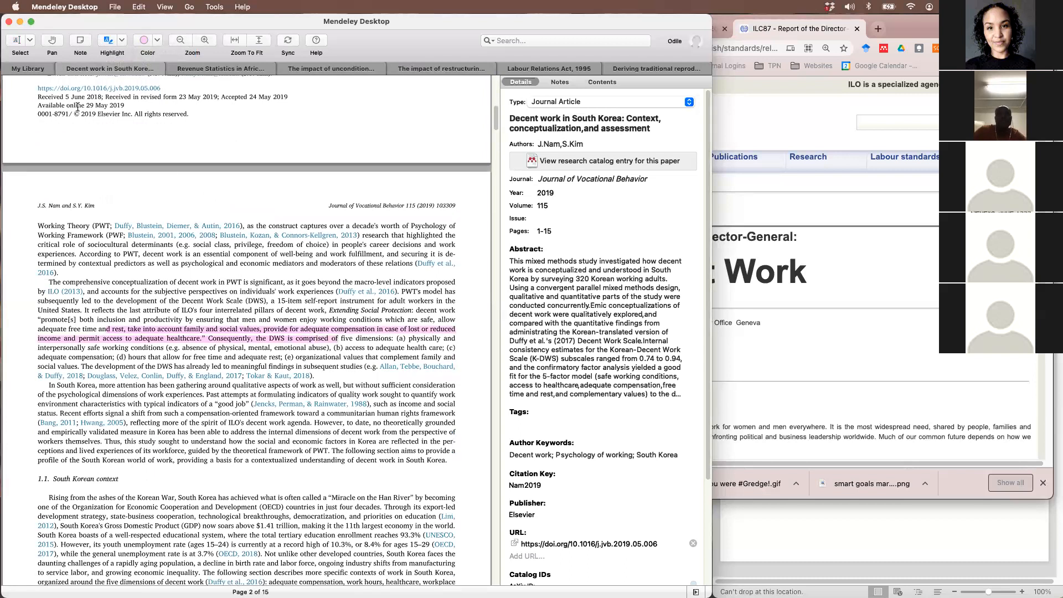
Highlight the page 2 text from "more of the spirit of ILO's decent work agenda" to "from the perspective of" in blue
{"action": "left_click", "coordinate": [158, 41]}
{"action": "left_click", "coordinate": [163, 76]}
{"action": "scroll", "coordinate": [186, 249], "scroll_direction": "down", "scroll_amount": 3}
{"action": "left_click_drag", "start_coordinate": [164, 346], "coordinate": [455, 355]}
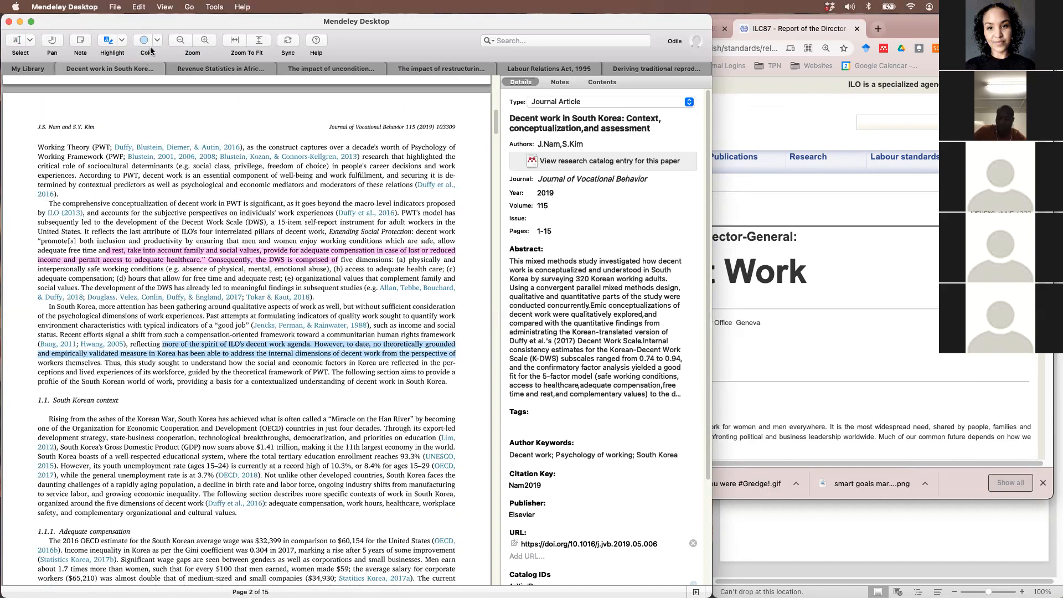
Mark the South Korean context paragraph and the first two lines of Adequate compensation with blue highlight rectangles and return to page 1
{"action": "left_click", "coordinate": [121, 43]}
{"action": "left_click", "coordinate": [133, 64]}
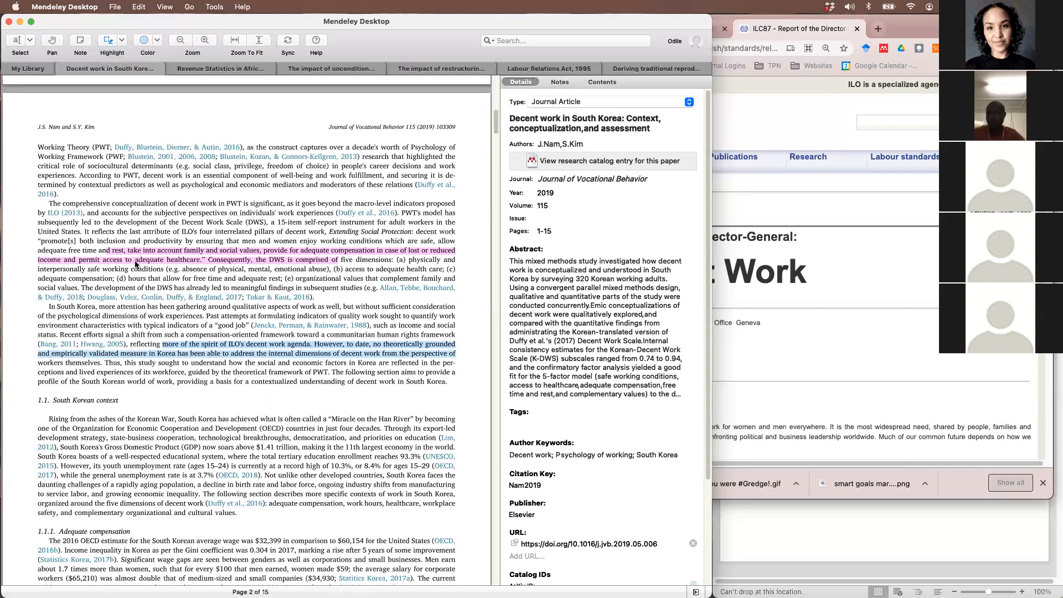
{"action": "scroll", "coordinate": [387, 421], "scroll_direction": "down", "scroll_amount": 1}
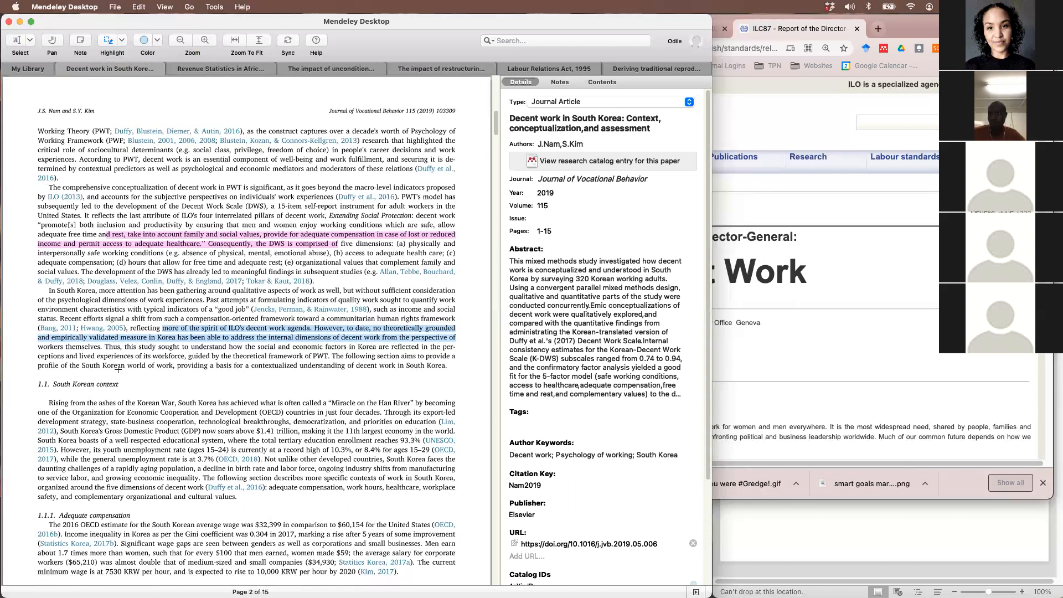
{"action": "left_click_drag", "start_coordinate": [25, 398], "coordinate": [463, 508]}
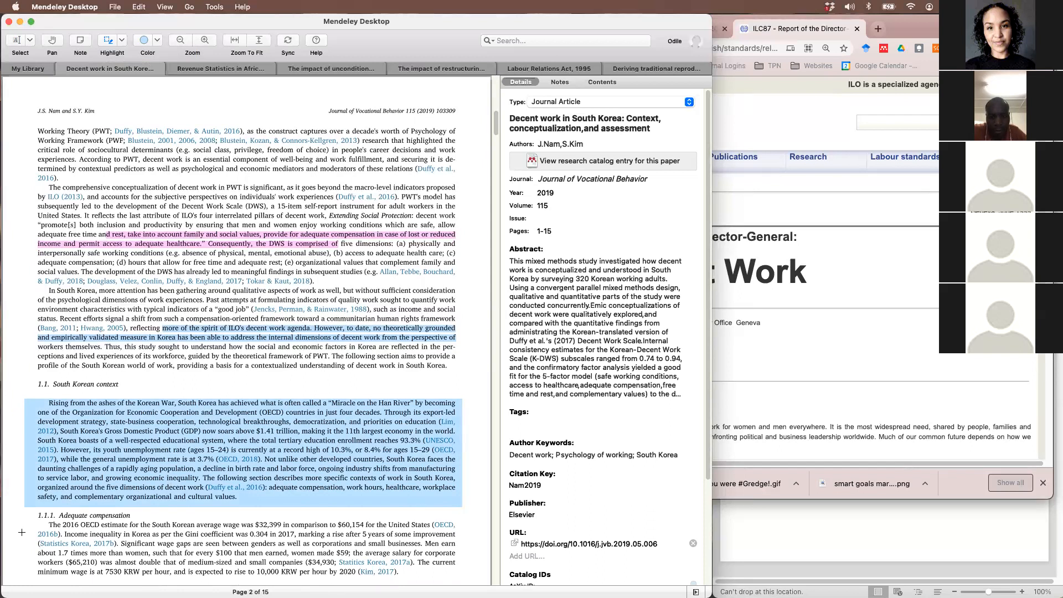
{"action": "left_click_drag", "start_coordinate": [23, 520], "coordinate": [459, 538]}
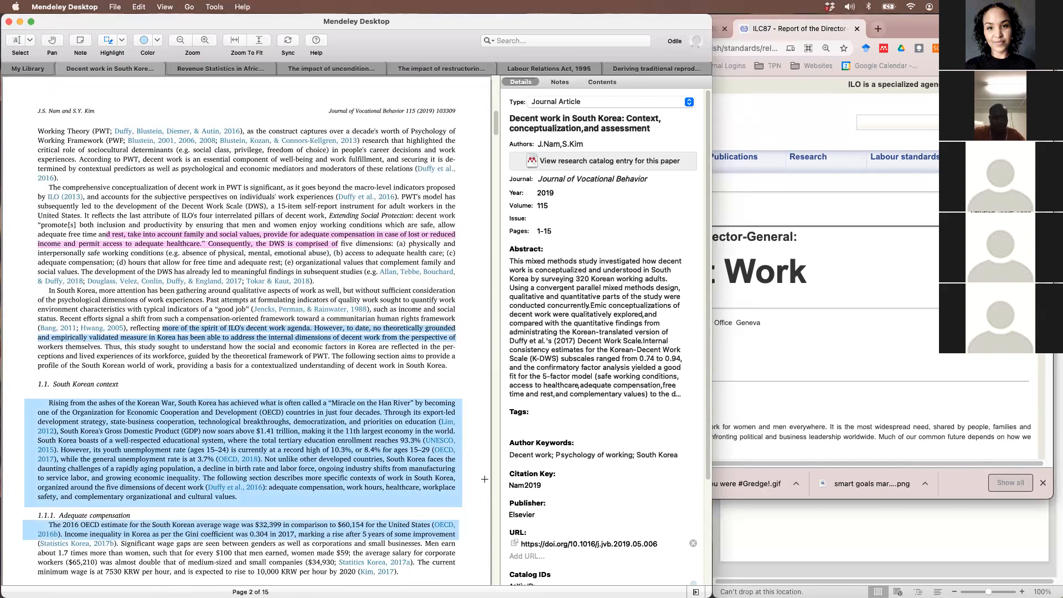
{"action": "scroll", "coordinate": [463, 469], "scroll_direction": "up", "scroll_amount": 15}
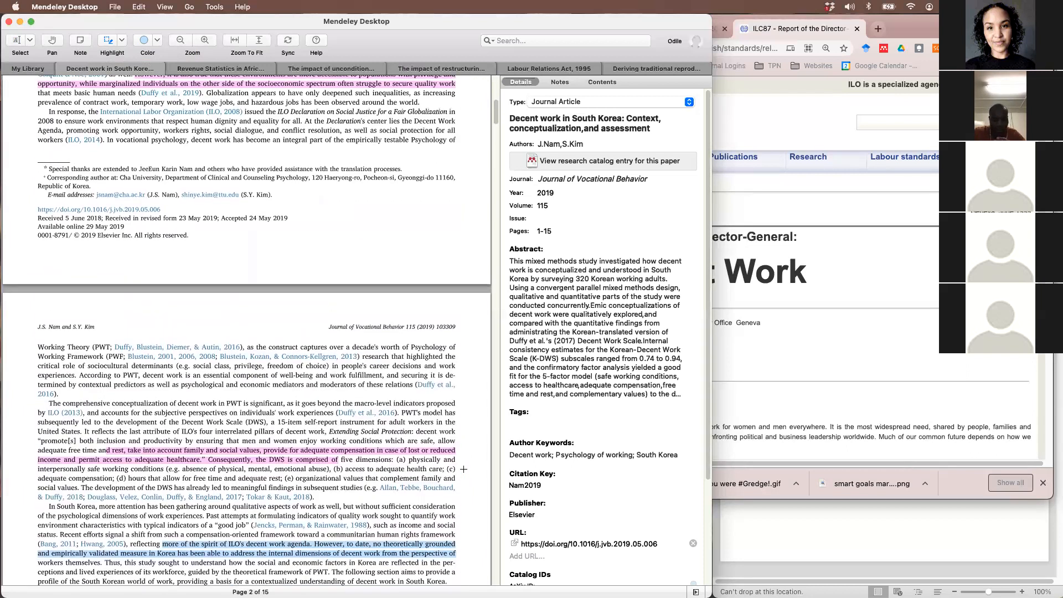
{"action": "scroll", "coordinate": [463, 469], "scroll_direction": "up", "scroll_amount": 1}
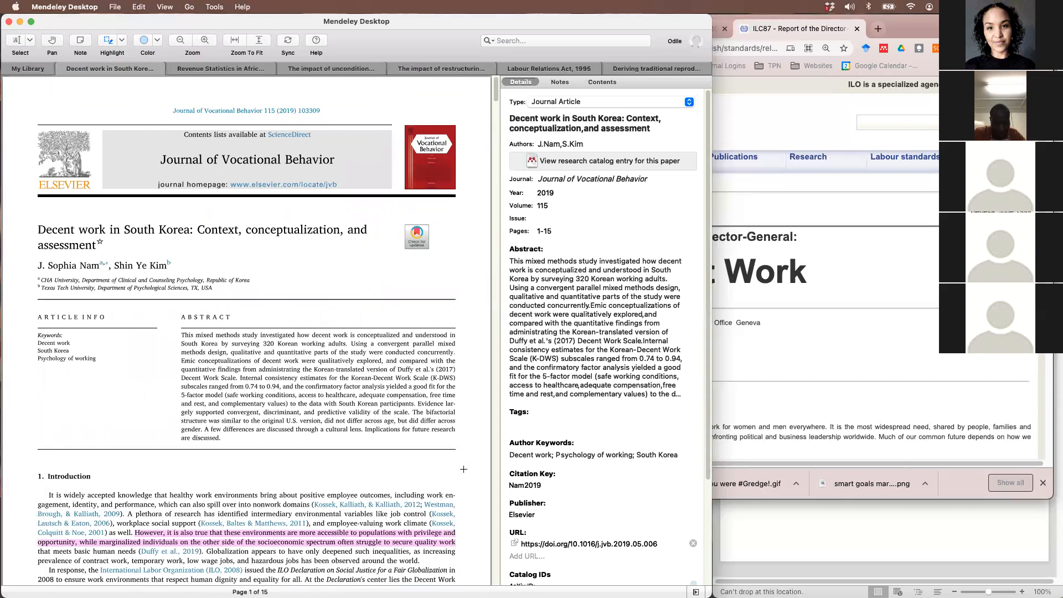
Add a sticky note reading "this is an important note." beside the ILO Declaration paragraph on page 1
{"action": "scroll", "coordinate": [464, 469], "scroll_direction": "down", "scroll_amount": 10}
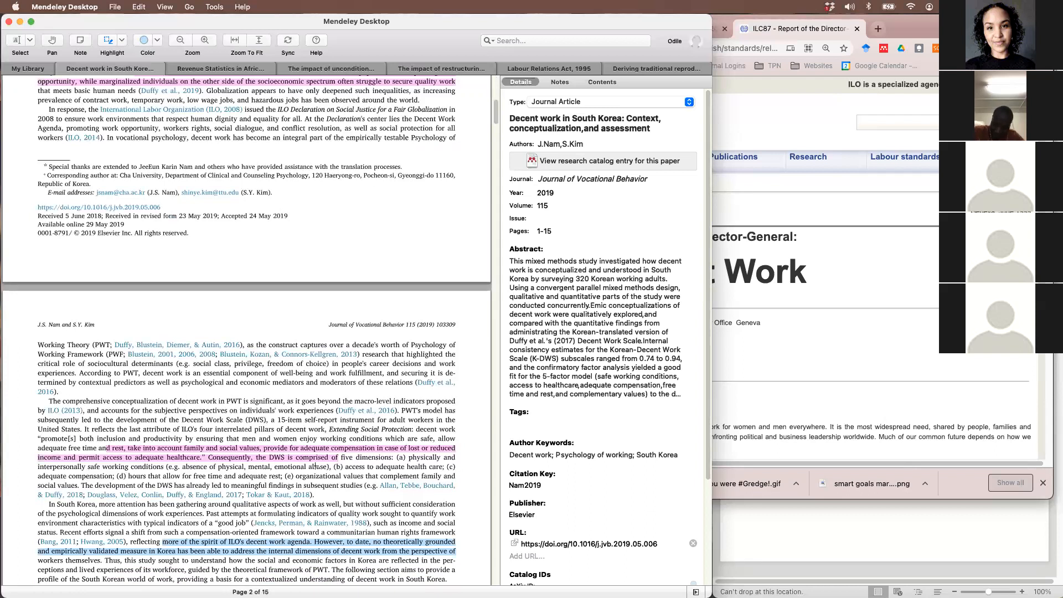
{"action": "scroll", "coordinate": [303, 368], "scroll_direction": "up", "scroll_amount": 2}
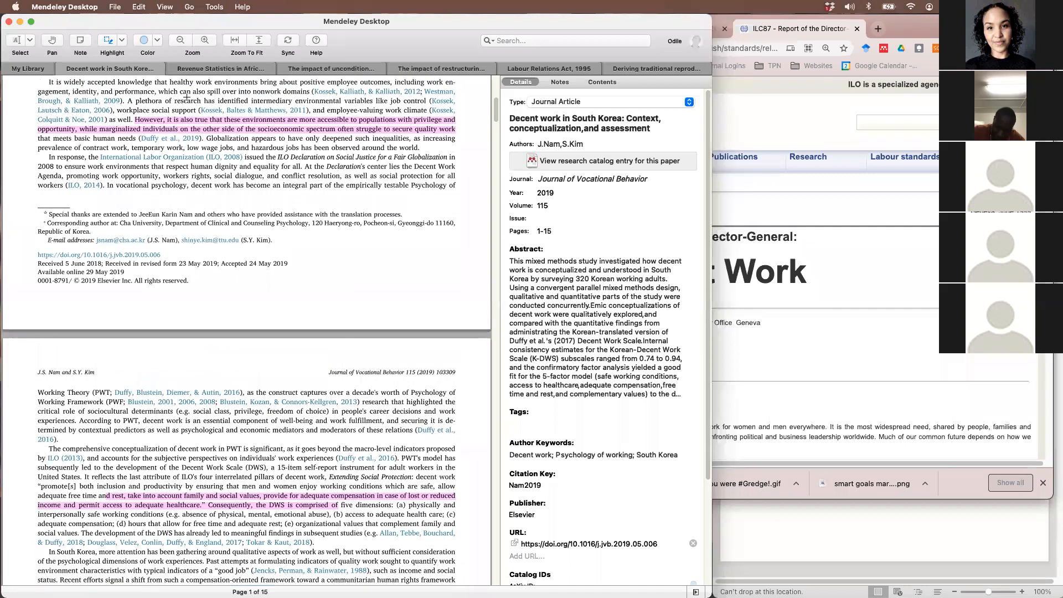
{"action": "left_click", "coordinate": [80, 40]}
{"action": "left_click", "coordinate": [288, 175]}
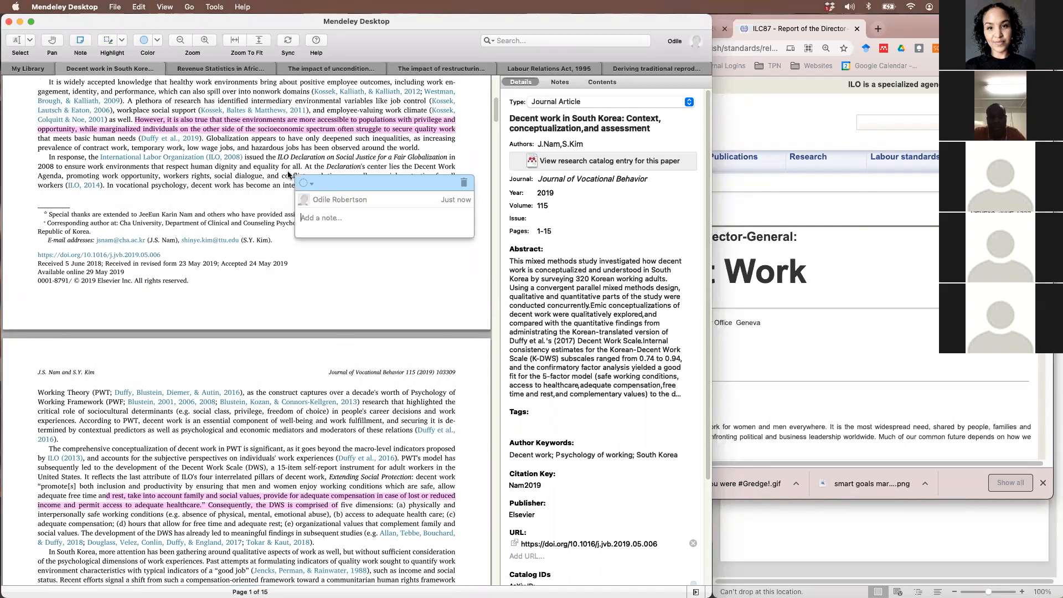
{"action": "type", "text": "this is "}
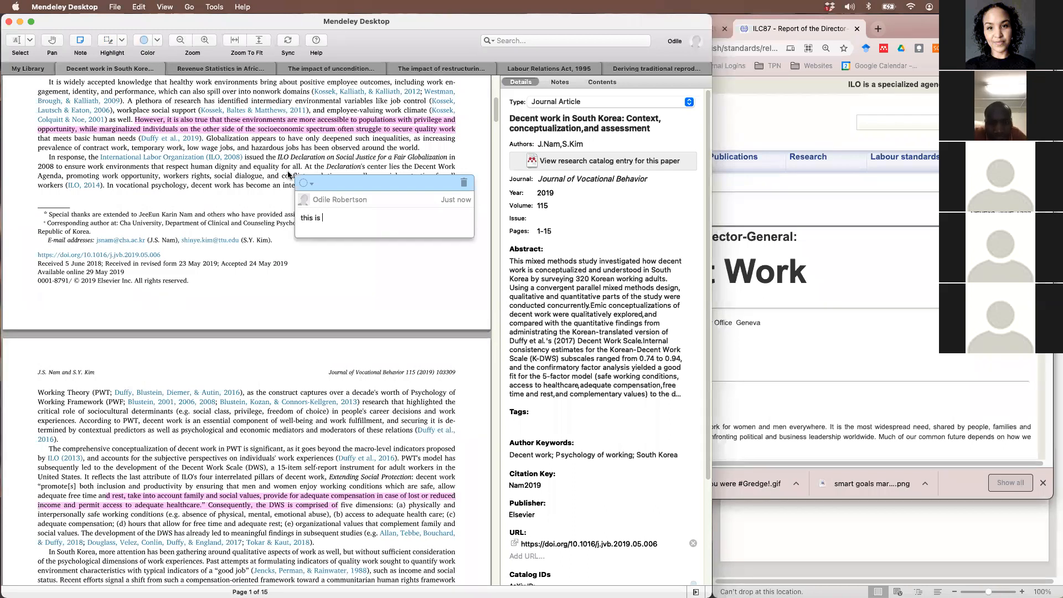
{"action": "type", "text": "an important"}
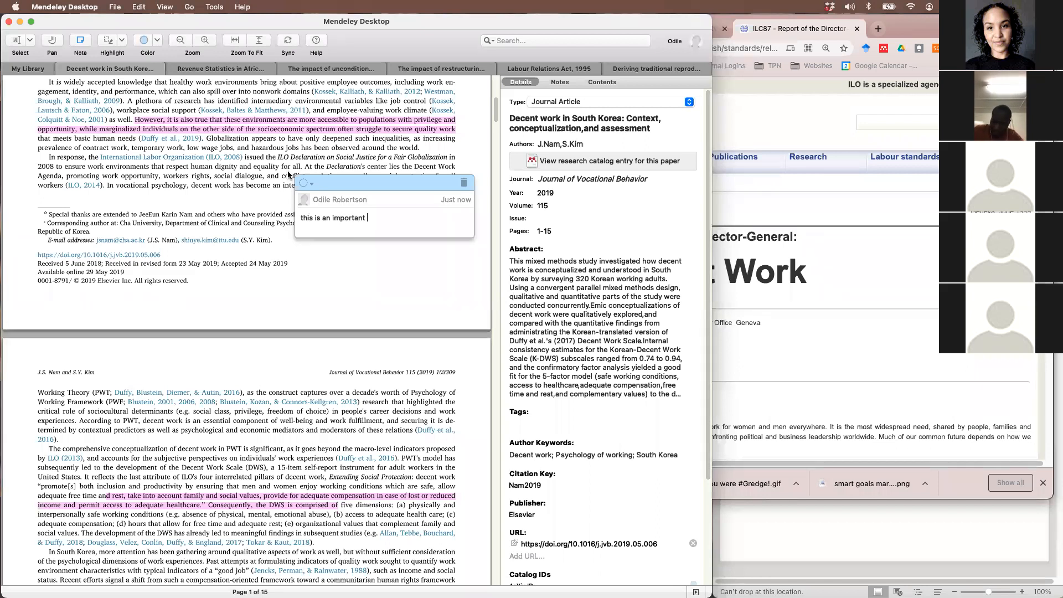
{"action": "type", "text": " note"}
{"action": "left_click", "coordinate": [321, 268]}
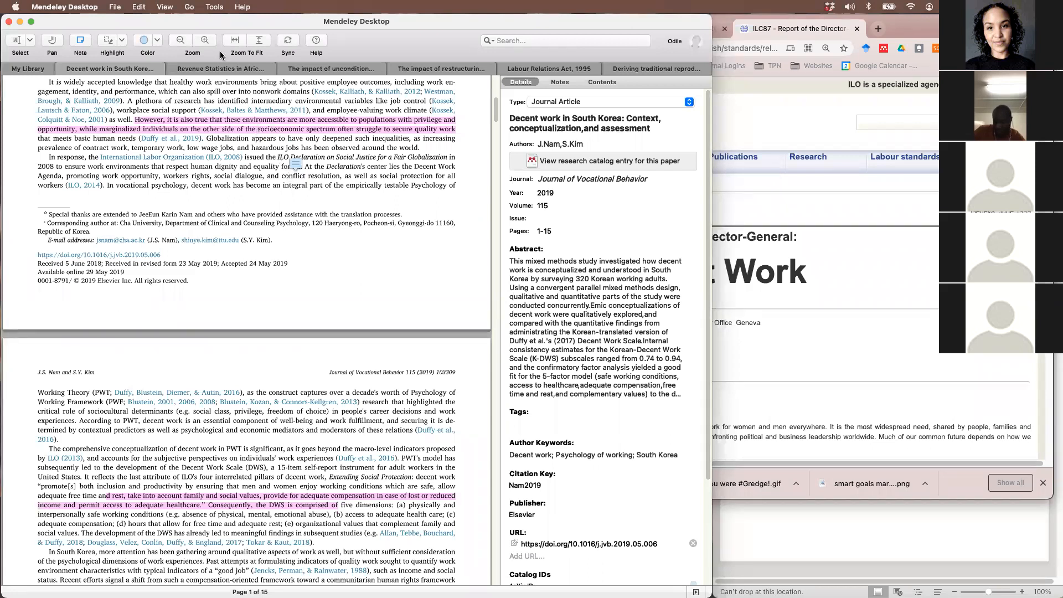
{"action": "left_click", "coordinate": [205, 40]}
{"action": "left_click", "coordinate": [204, 40]}
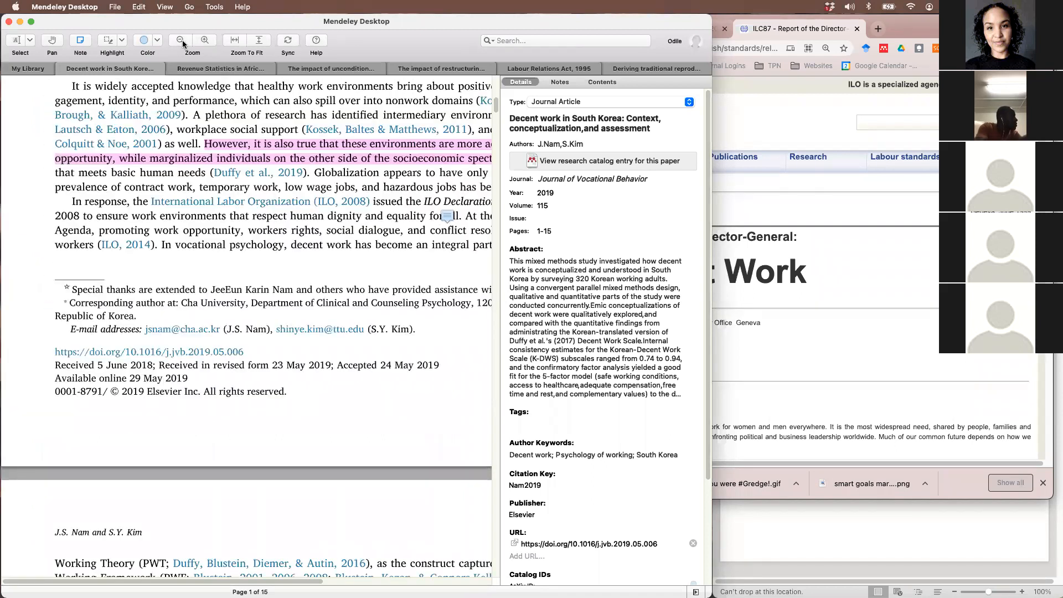
{"action": "left_click", "coordinate": [181, 41]}
{"action": "left_click", "coordinate": [181, 41]}
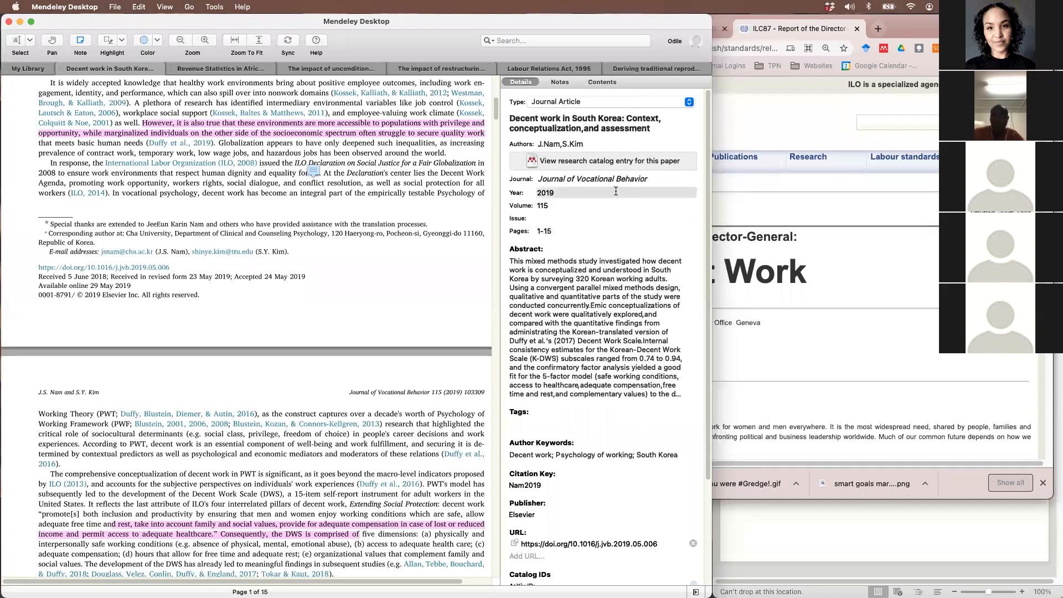
Write the article's general notes: "This is an even more important note." and, on a new line, "Cite this document in my literature review."
{"action": "left_click", "coordinate": [561, 83]}
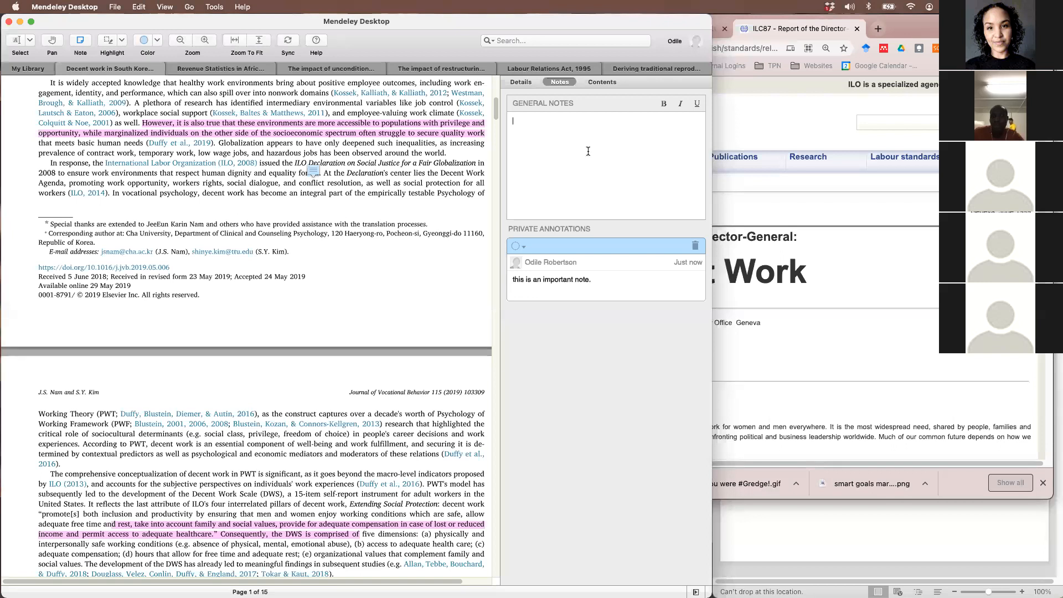
{"action": "type", "text": "This is an eve"}
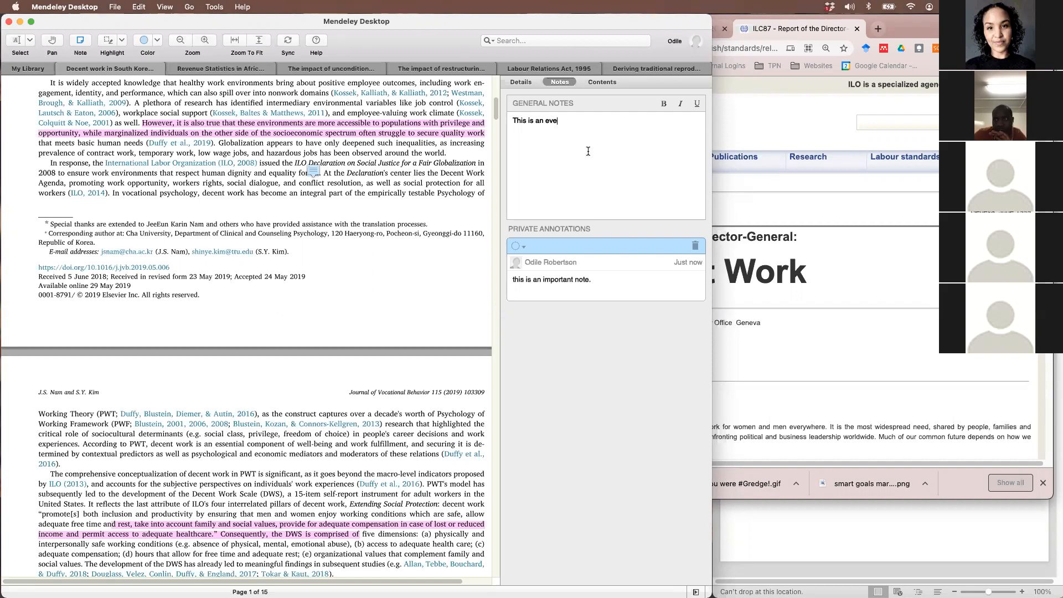
{"action": "type", "text": "n more important note. Cite this docu"}
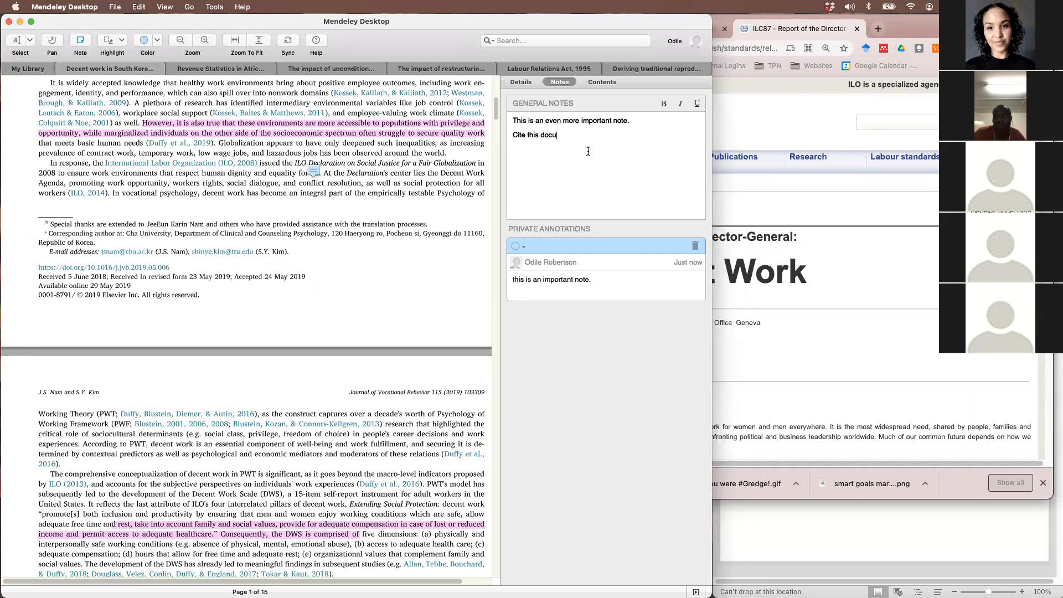
{"action": "type", "text": "ment in my literature review."}
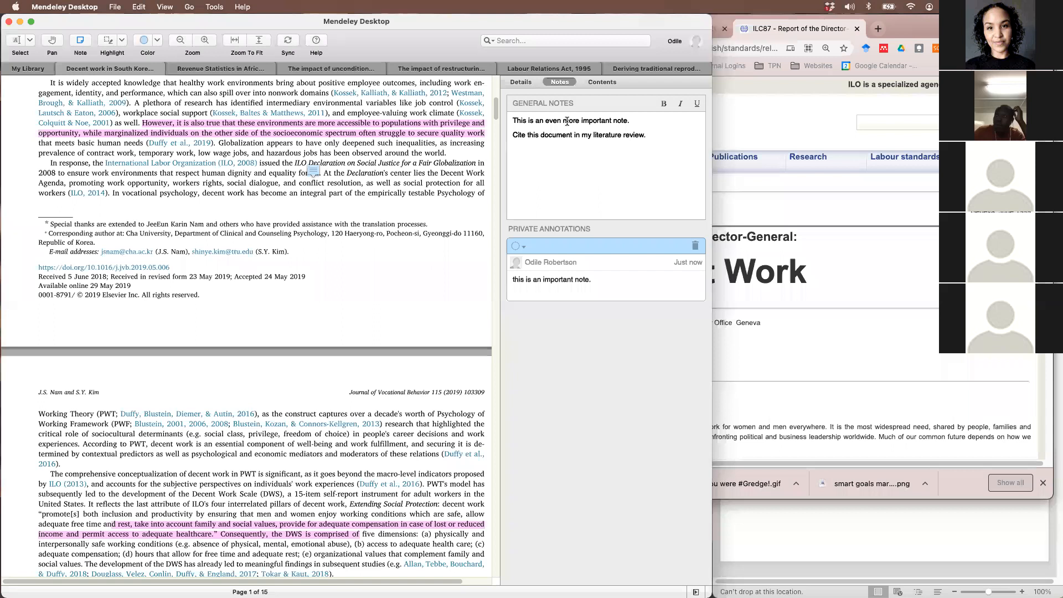
{"action": "left_click", "coordinate": [435, 185]}
{"action": "left_click", "coordinate": [457, 171]}
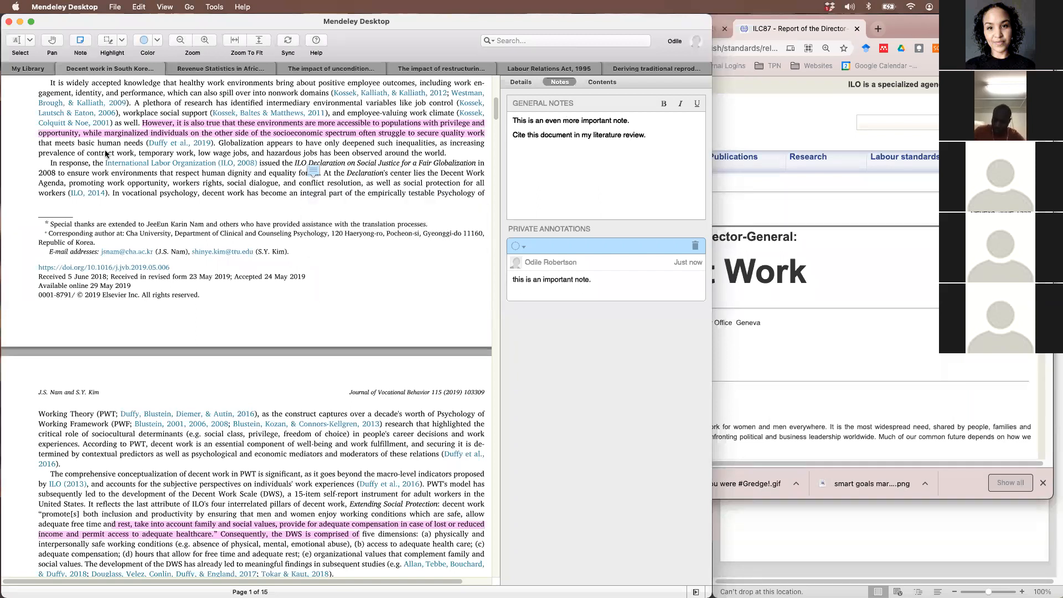
Switch the highlighter from rectangle mode to Highlight Text
{"action": "left_click", "coordinate": [109, 45]}
{"action": "left_click", "coordinate": [52, 40]}
{"action": "left_click", "coordinate": [120, 41]}
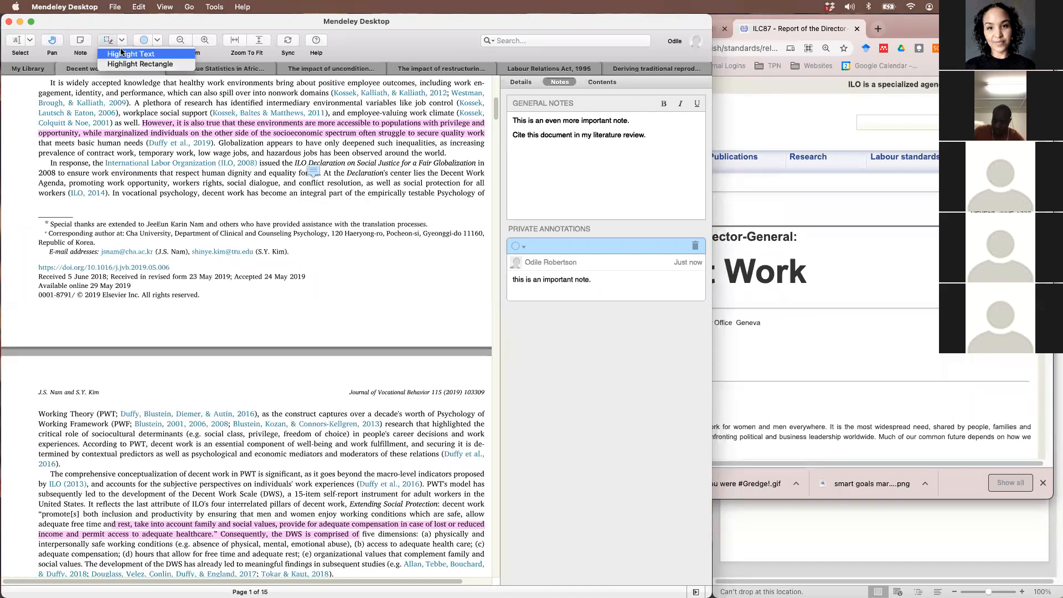
{"action": "left_click", "coordinate": [131, 54]}
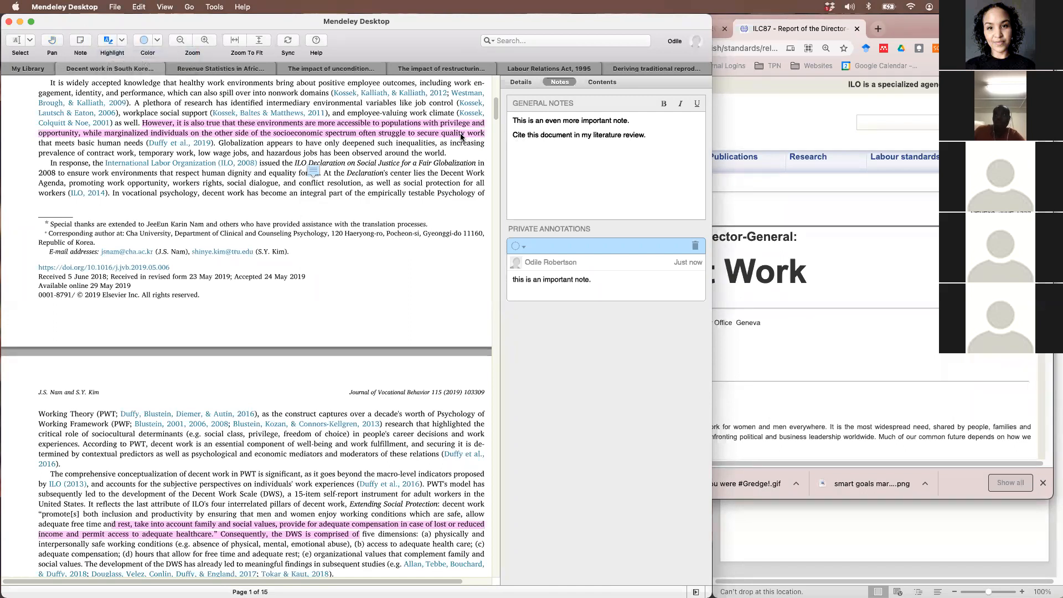
Search the open South Korea article for "women" and step forward to the fourth match
{"action": "scroll", "coordinate": [476, 179], "scroll_direction": "up", "scroll_amount": 5}
{"action": "scroll", "coordinate": [476, 179], "scroll_direction": "up", "scroll_amount": 3}
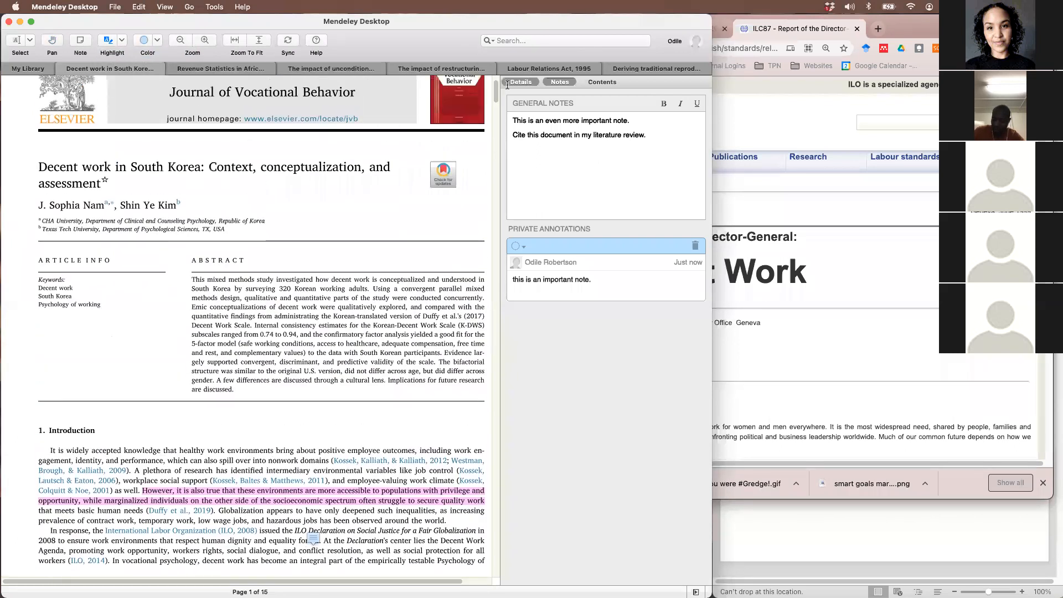
{"action": "scroll", "coordinate": [438, 163], "scroll_direction": "up", "scroll_amount": 1}
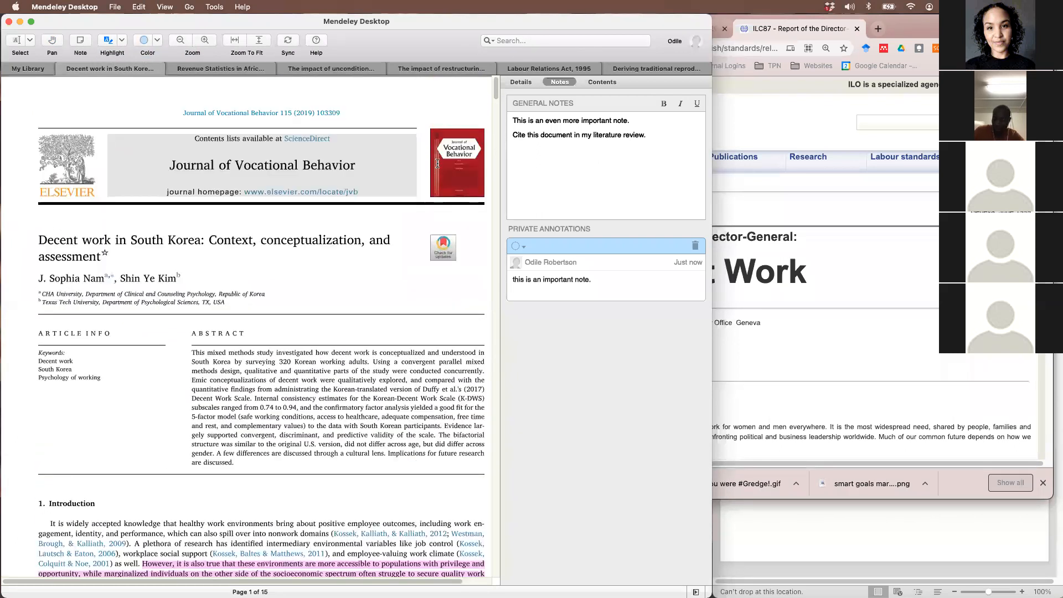
{"action": "left_click", "coordinate": [521, 40]}
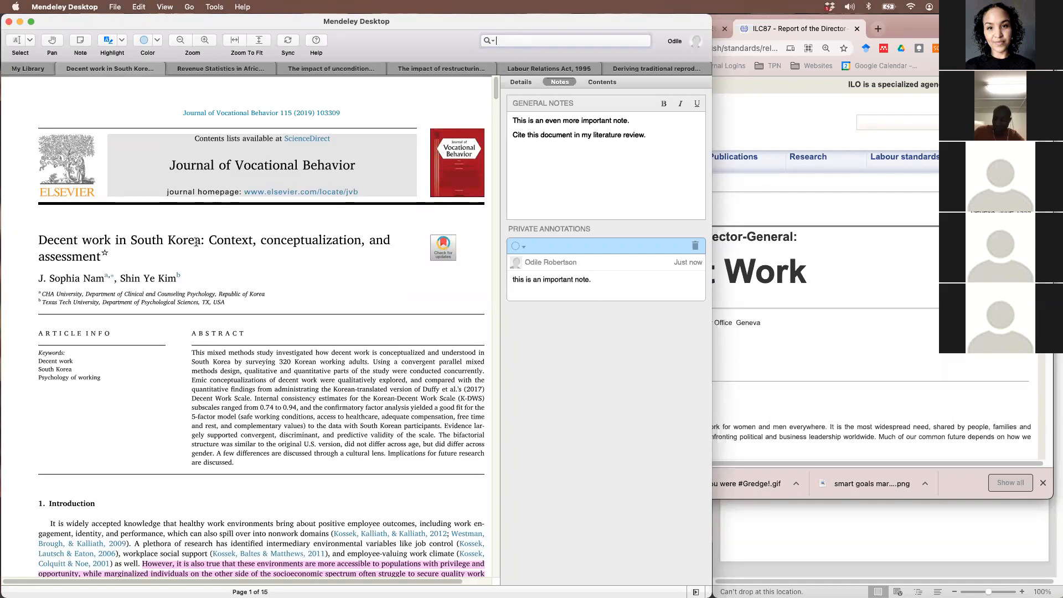
{"action": "scroll", "coordinate": [265, 277], "scroll_direction": "down", "scroll_amount": 2}
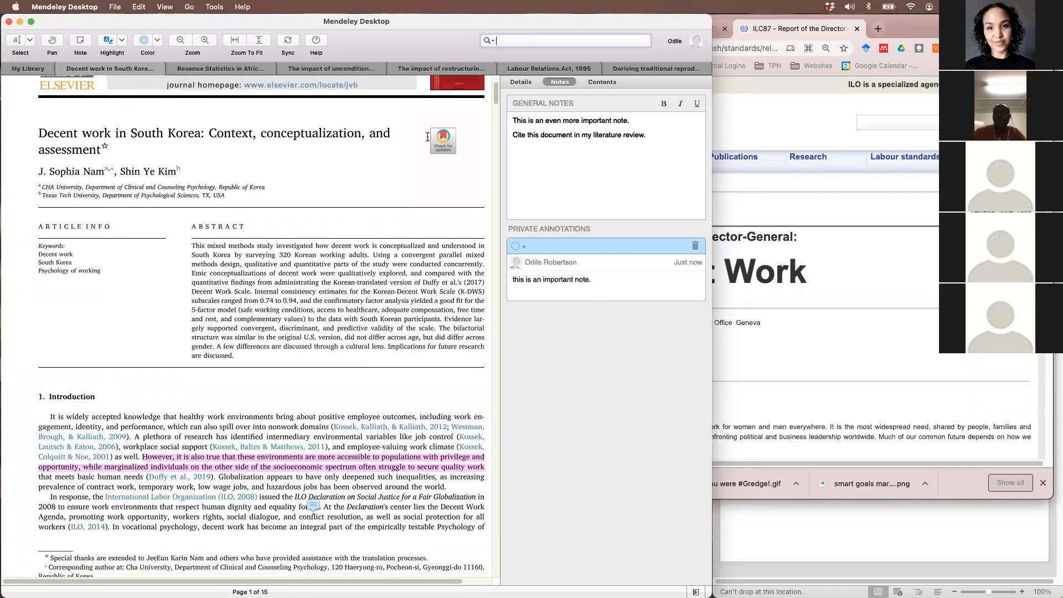
{"action": "scroll", "coordinate": [261, 280], "scroll_direction": "up", "scroll_amount": 2}
{"action": "type", "text": "women"}
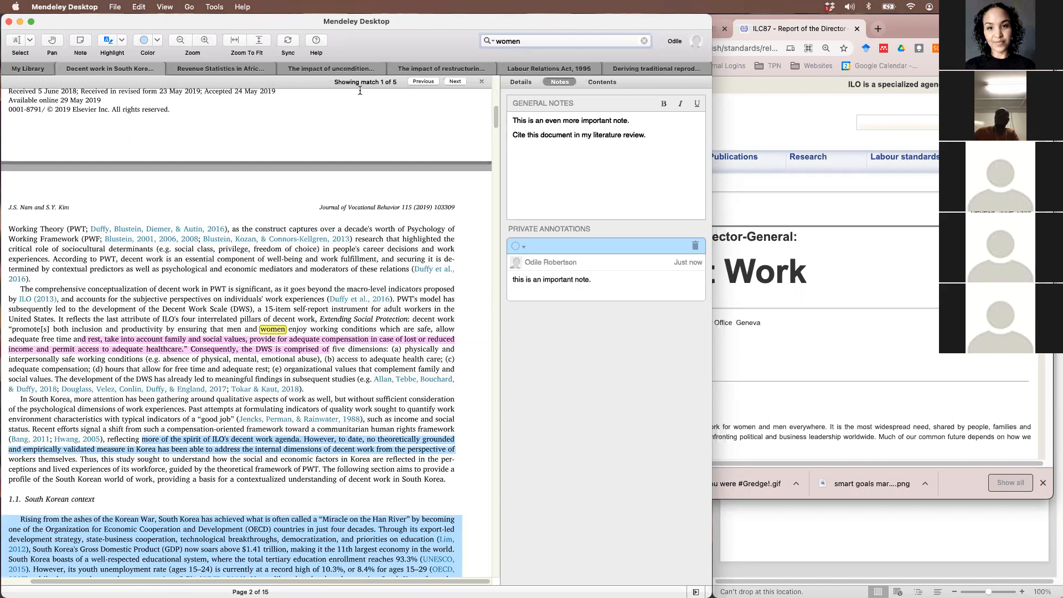
{"action": "left_click", "coordinate": [454, 81]}
{"action": "left_click", "coordinate": [455, 82]}
{"action": "left_click", "coordinate": [455, 81]}
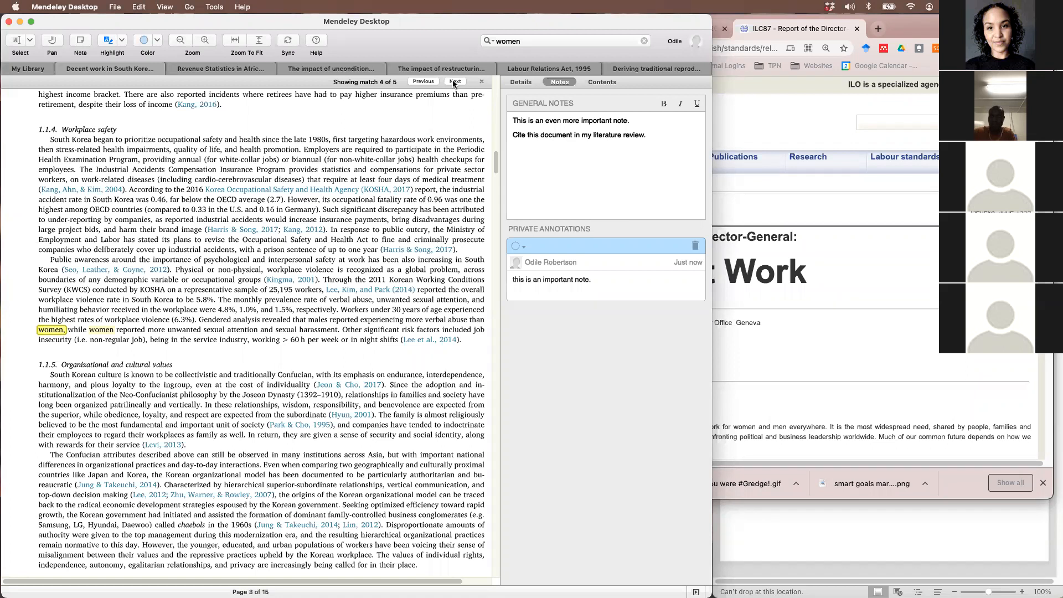
Cycle through the remaining "women" matches and round again to the one in Workplace safety, and clear the article search
{"action": "left_click", "coordinate": [527, 44]}
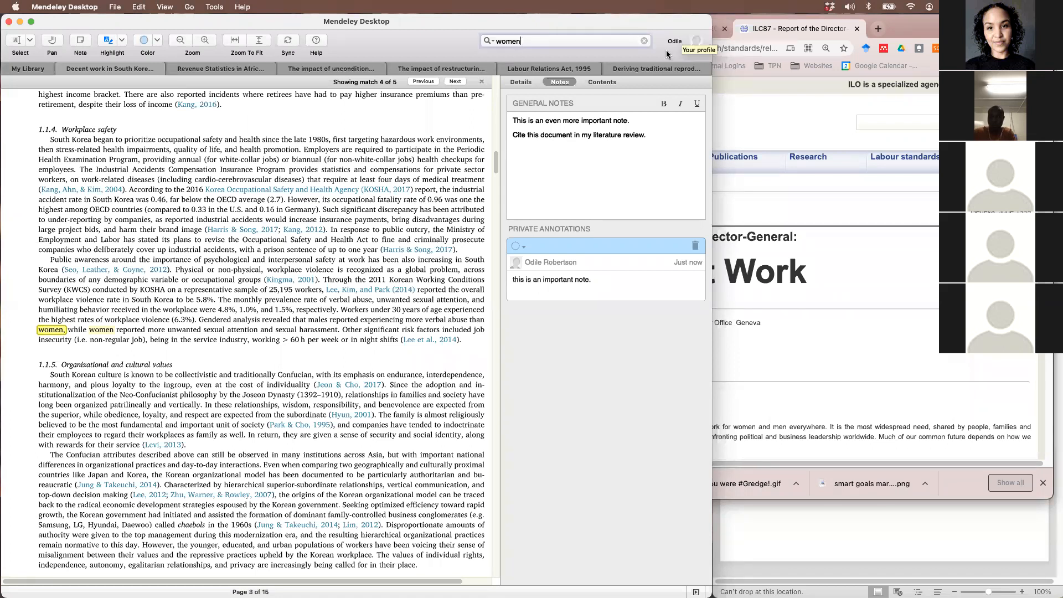
{"action": "left_click", "coordinate": [457, 82]}
{"action": "left_click", "coordinate": [457, 82]}
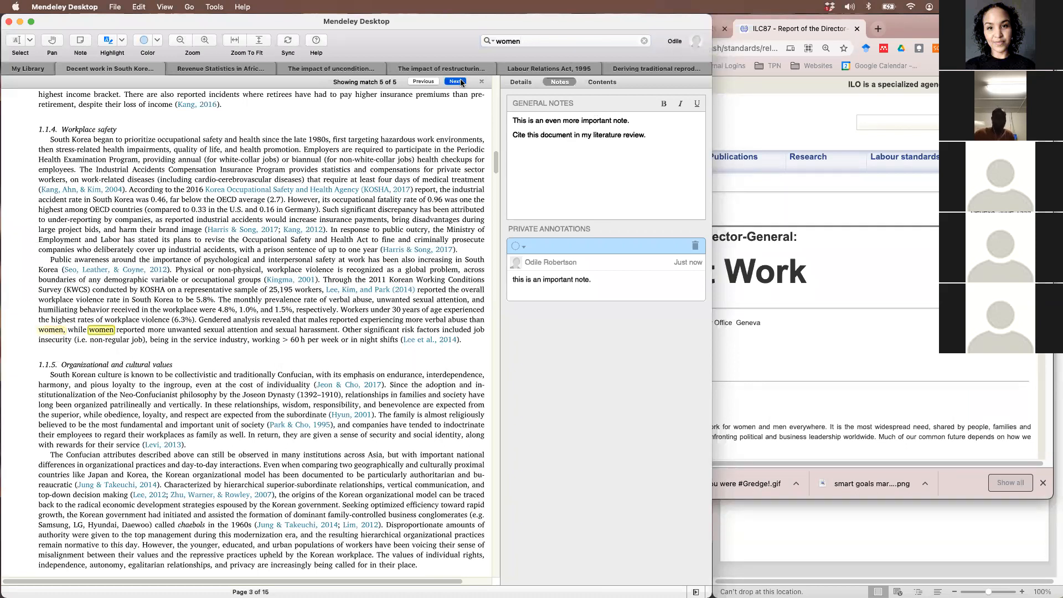
{"action": "left_click", "coordinate": [458, 82]}
{"action": "left_click", "coordinate": [459, 82]}
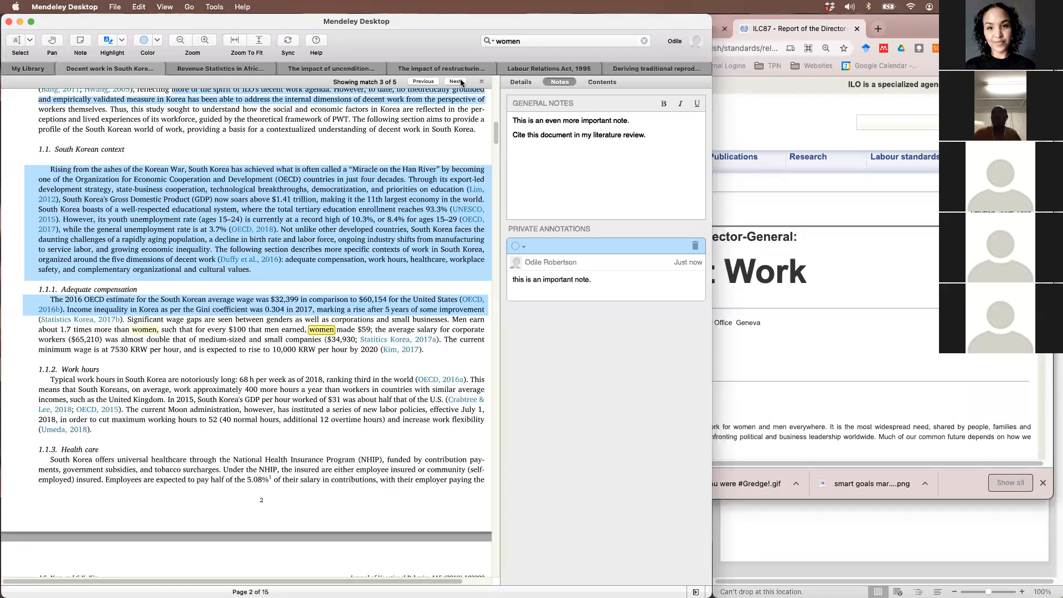
{"action": "left_click", "coordinate": [459, 82]}
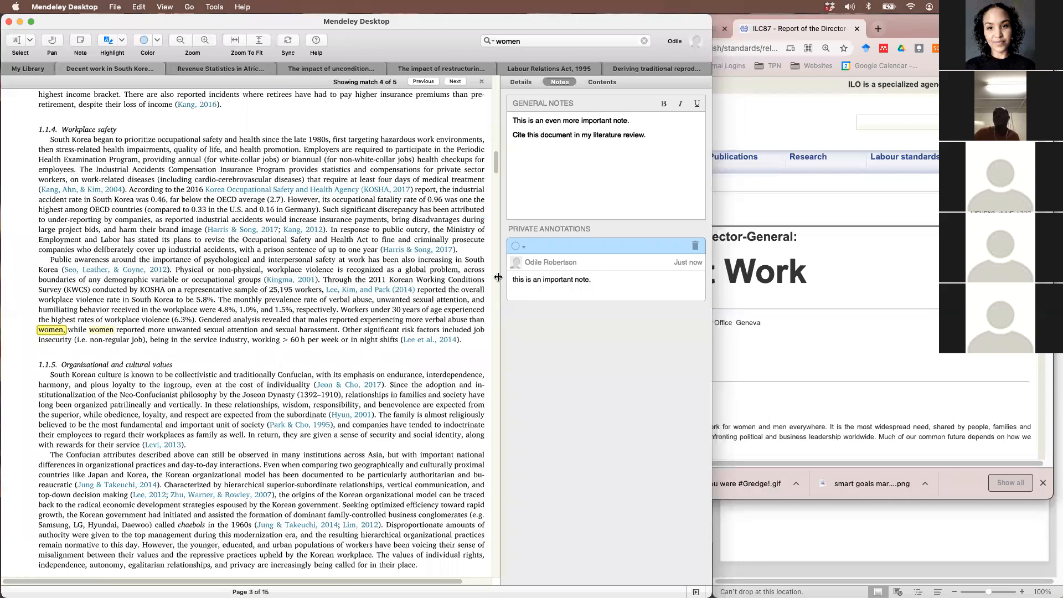
{"action": "left_click", "coordinate": [644, 41]}
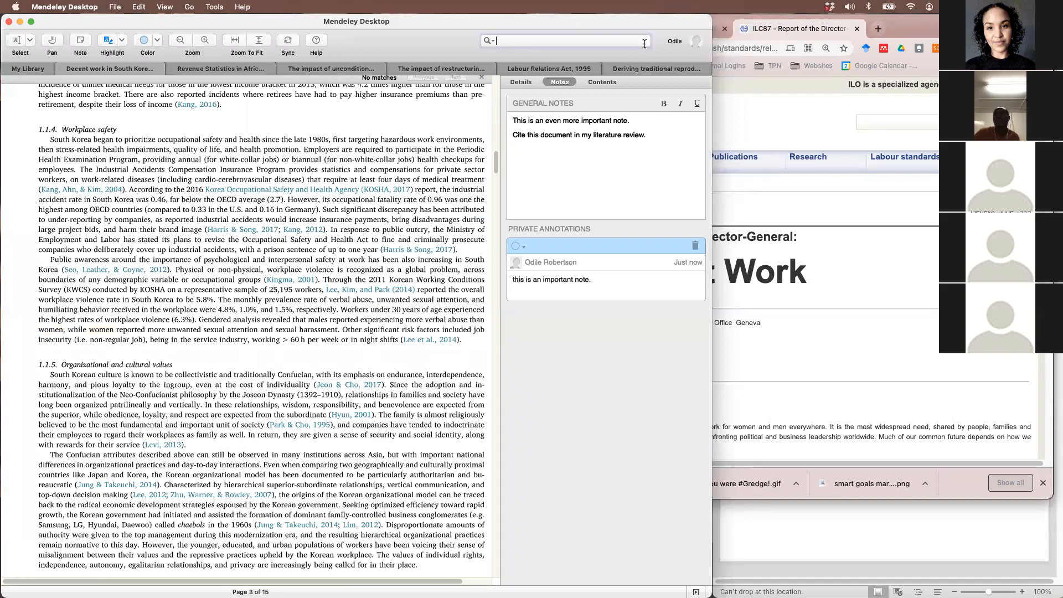
Search all documents in the library for "women" and clear the search results
{"action": "left_click", "coordinate": [32, 69]}
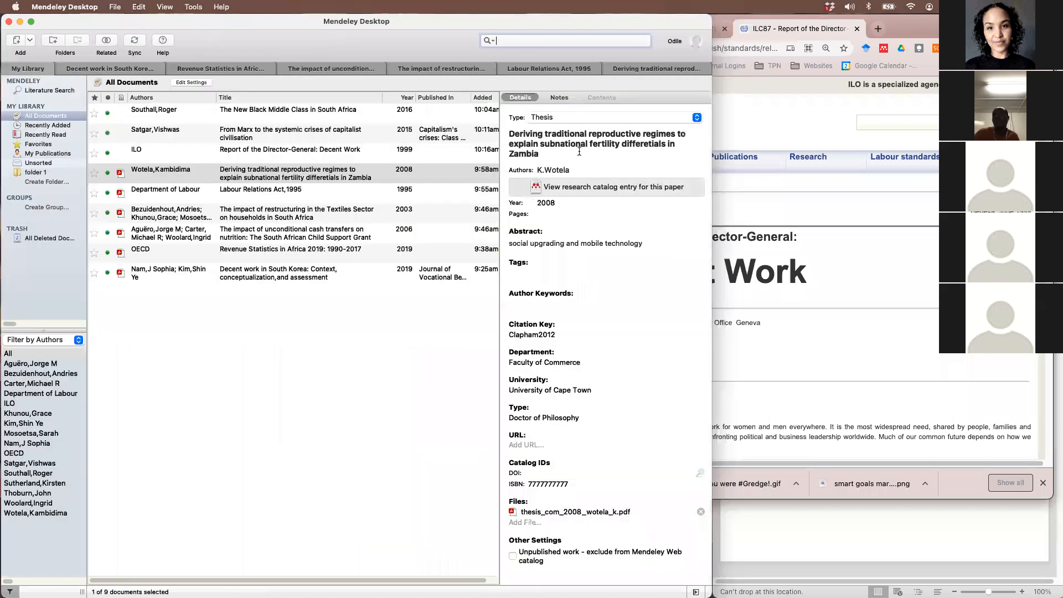
{"action": "type", "text": "wo"}
{"action": "left_click", "coordinate": [573, 42]}
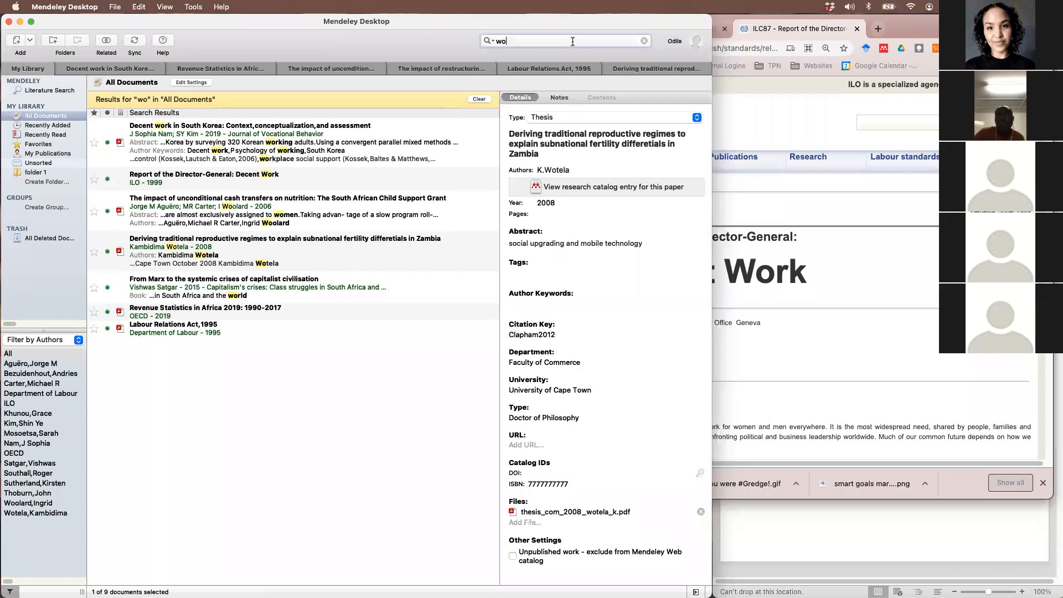
{"action": "type", "text": "men"}
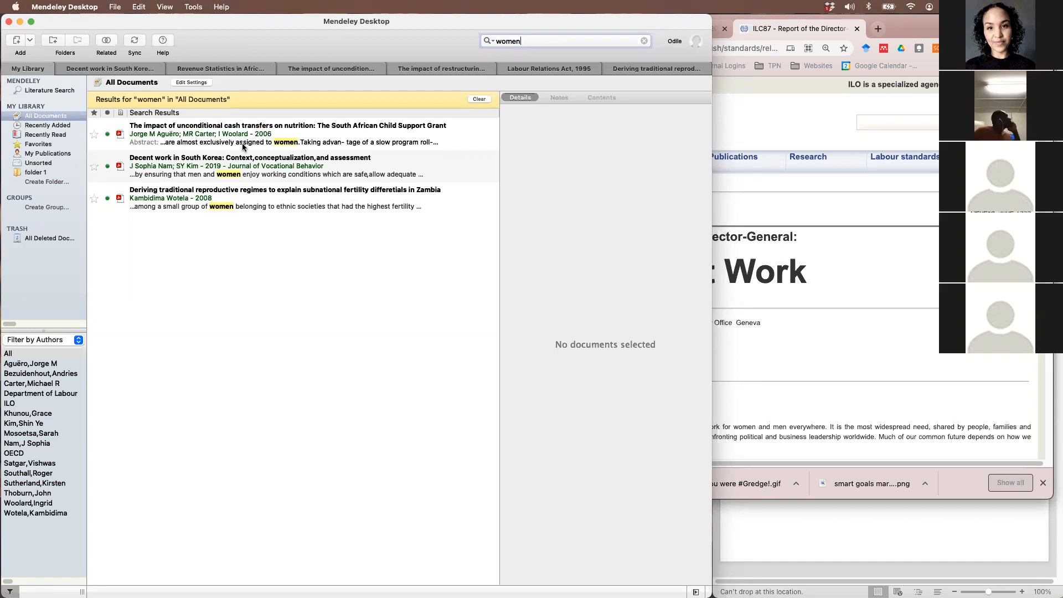
{"action": "left_click", "coordinate": [477, 99]}
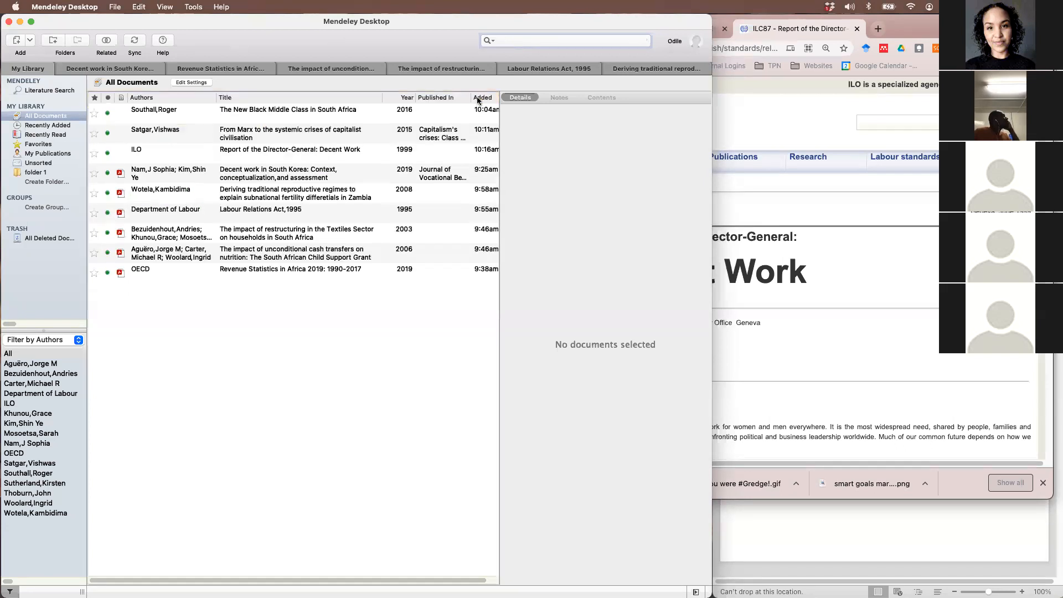
Search the library's notes for "liter", clear the search and leave the search-field options without choosing one
{"action": "left_click", "coordinate": [490, 41]}
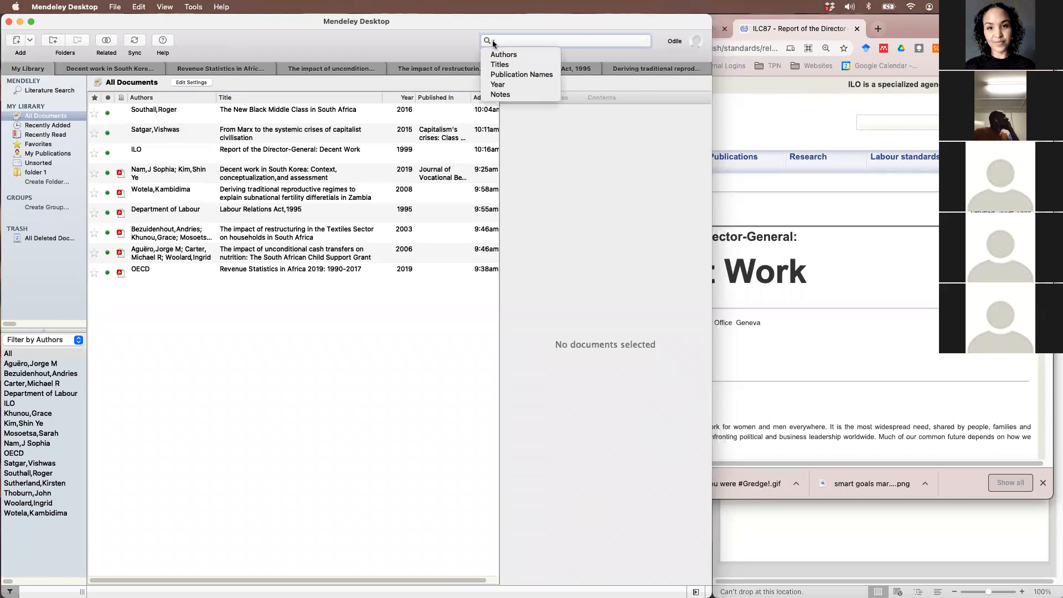
{"action": "left_click", "coordinate": [513, 94]}
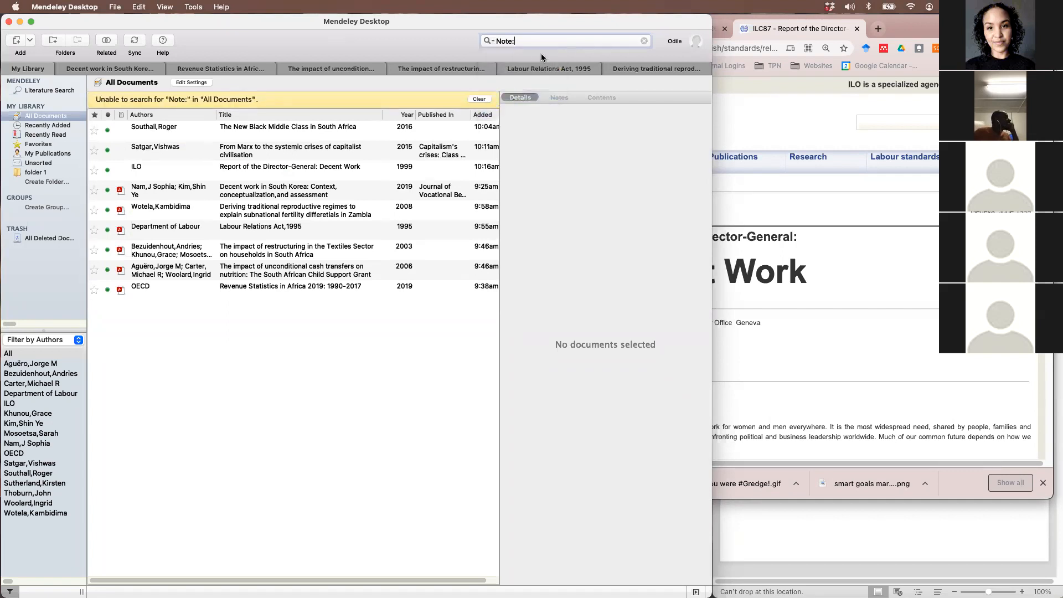
{"action": "type", "text": "lierat"}
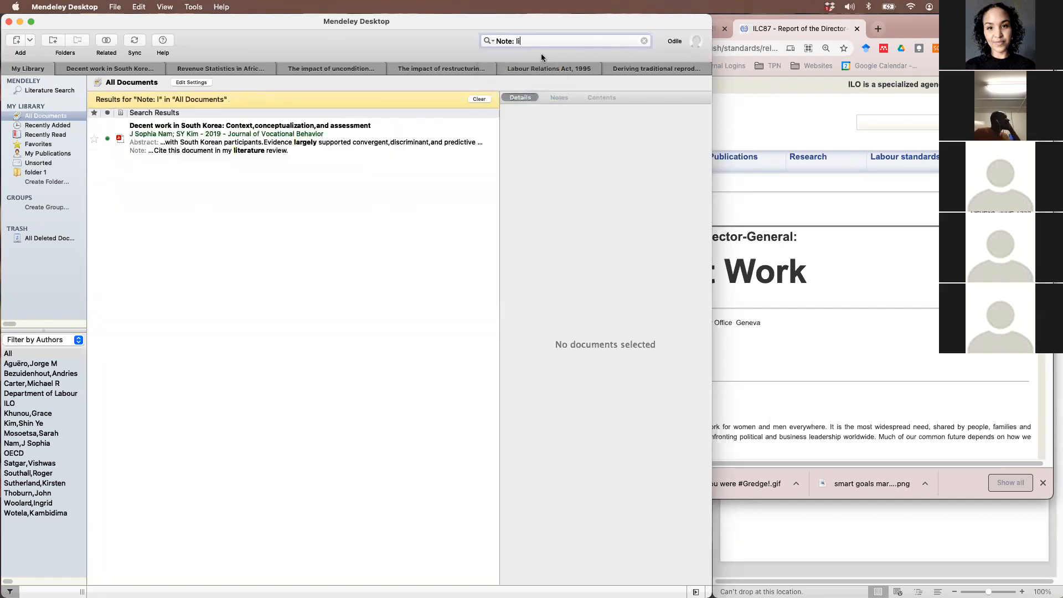
{"action": "key", "text": "BackSpace"}
{"action": "key", "text": "BackSpace"}
{"action": "key", "text": "BackSpace"}
{"action": "key", "text": "BackSpace"}
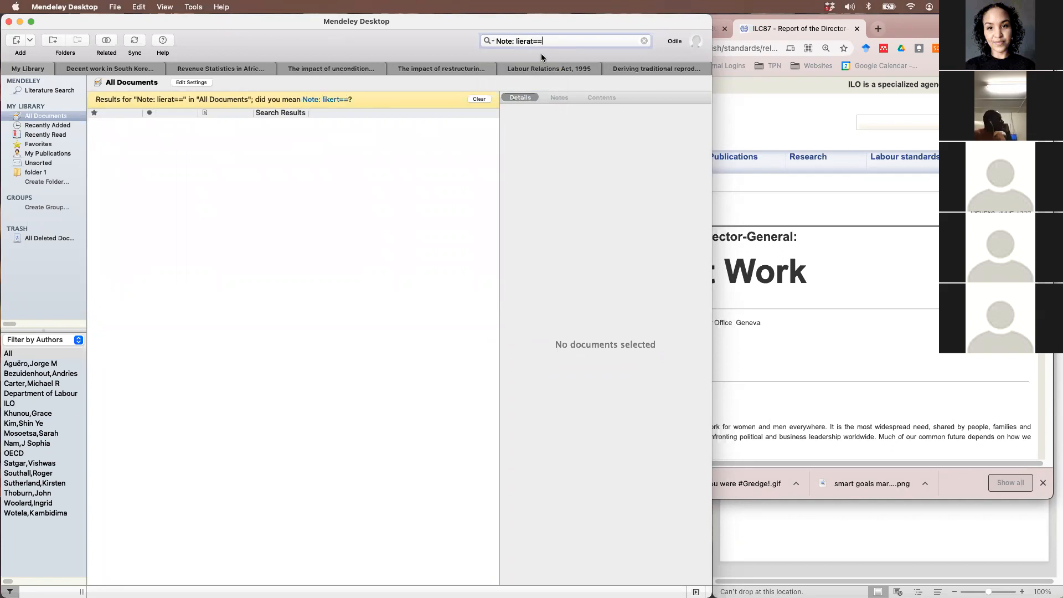
{"action": "key", "text": "BackSpace"}
{"action": "key", "text": "BackSpace"}
{"action": "type", "text": "i"}
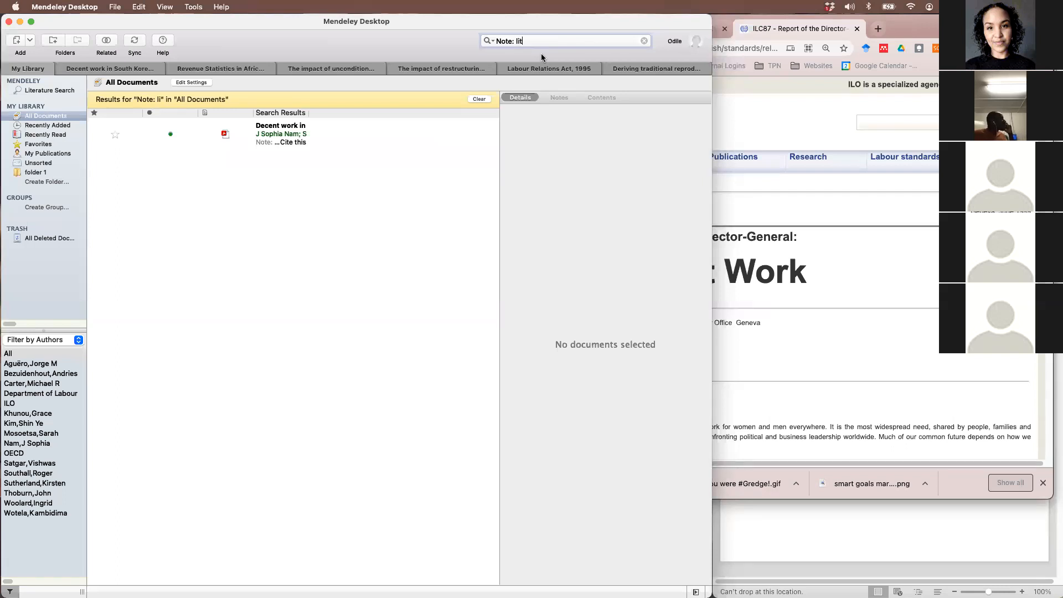
{"action": "type", "text": "ter"}
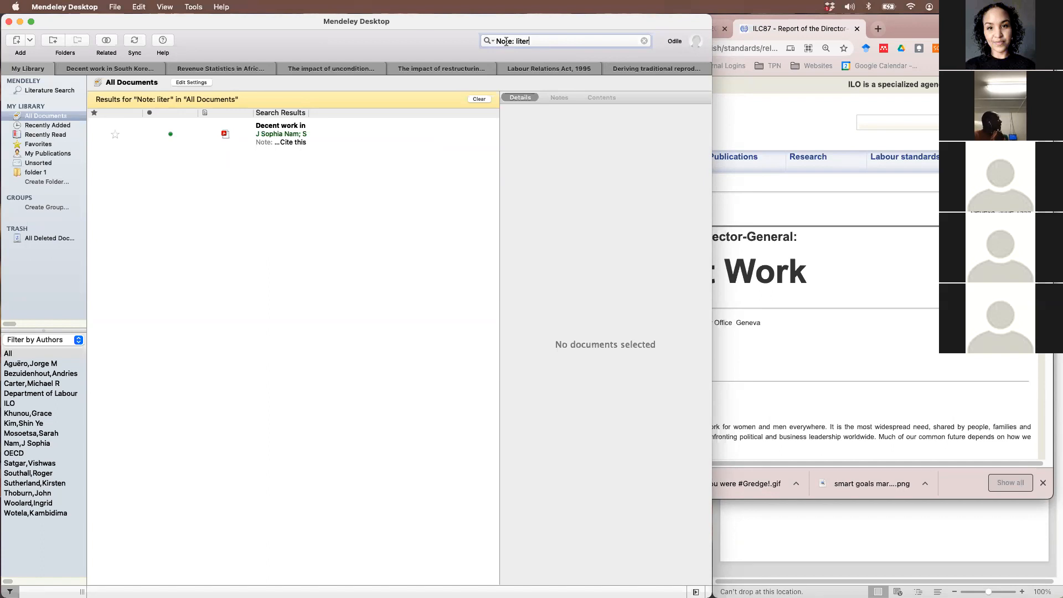
{"action": "left_click", "coordinate": [645, 41]}
{"action": "left_click", "coordinate": [490, 40]}
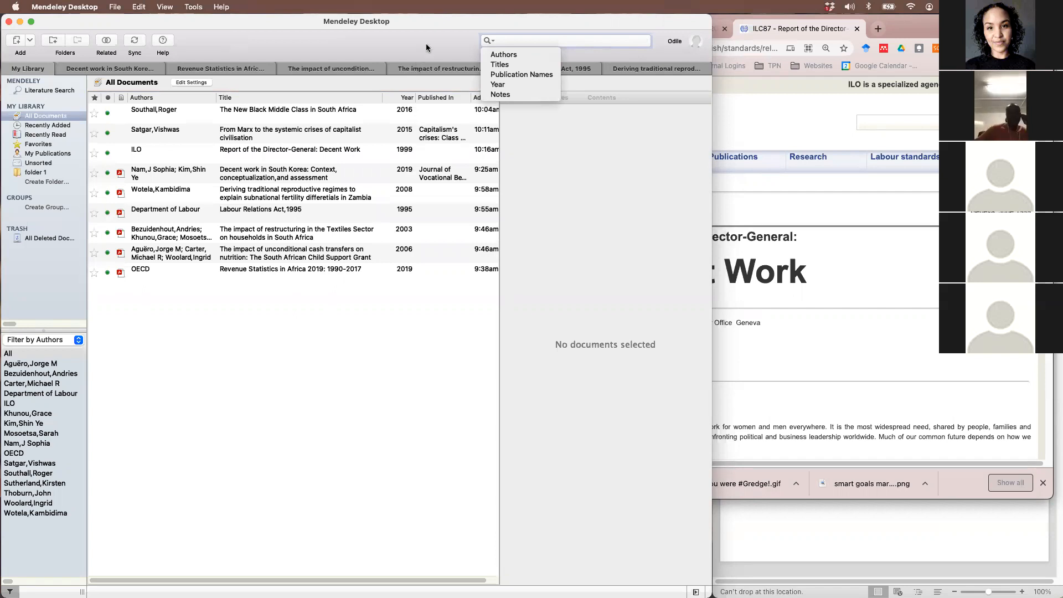
{"action": "left_click", "coordinate": [581, 44]}
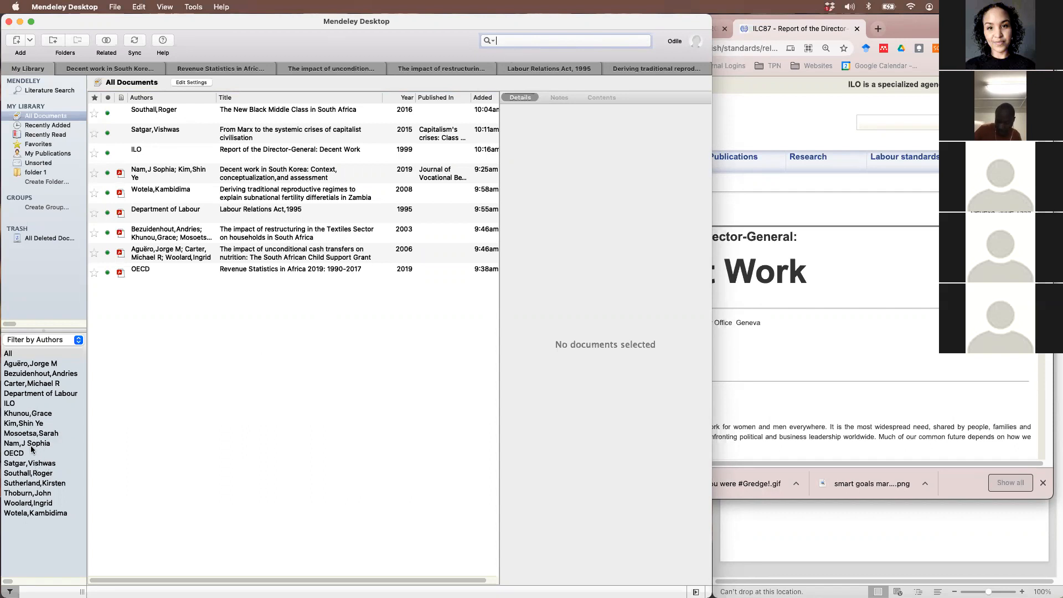
Filter the library by the last-listed author of the unconditional cash transfers paper, search within it for "child", and clear the search text
{"action": "left_click", "coordinate": [30, 504]}
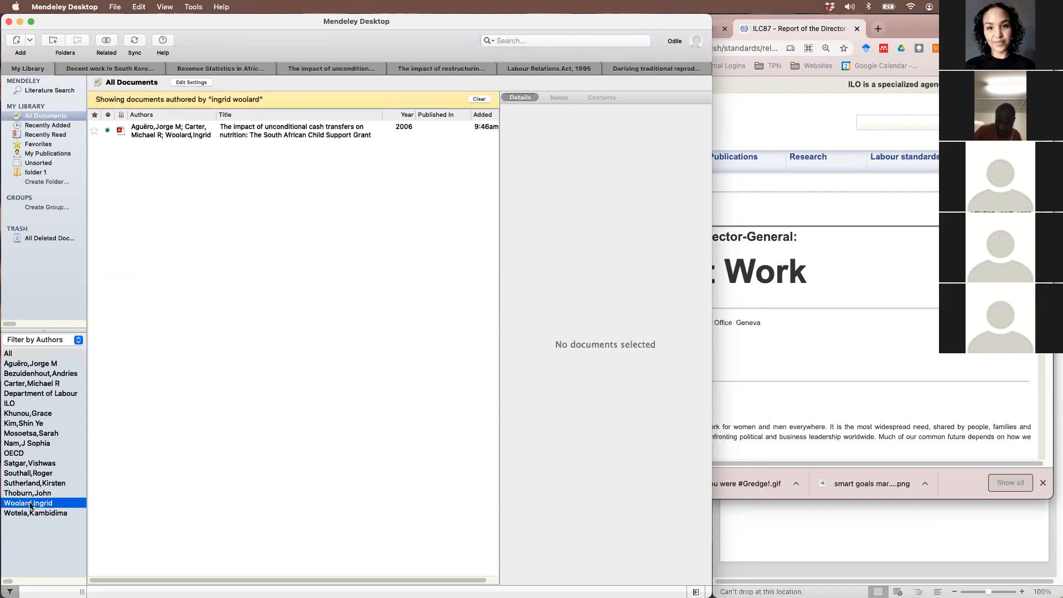
{"action": "left_click", "coordinate": [531, 37]}
{"action": "type", "text": "chi"}
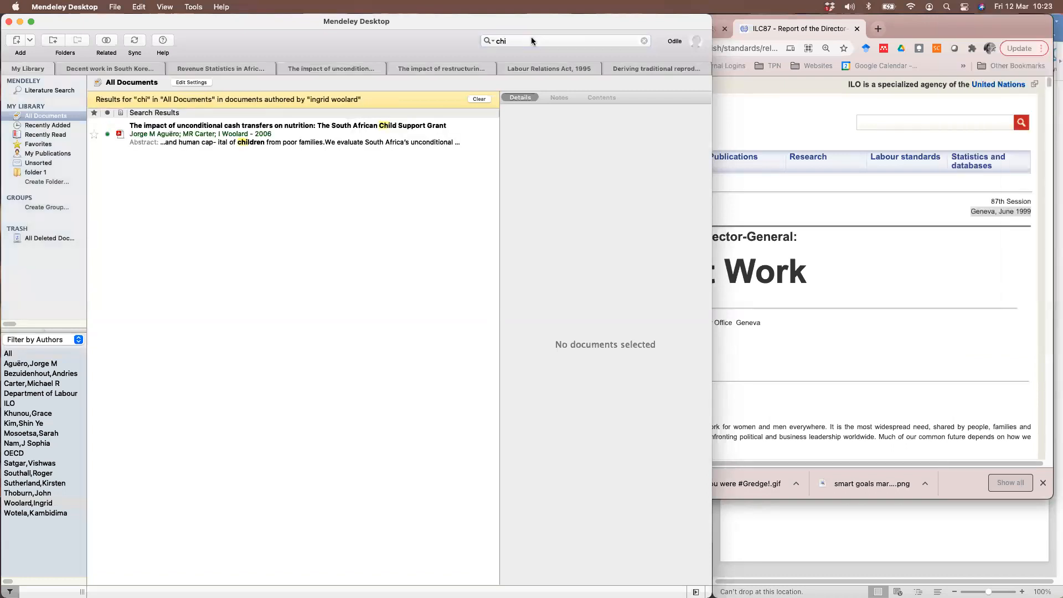
{"action": "type", "text": "ld"}
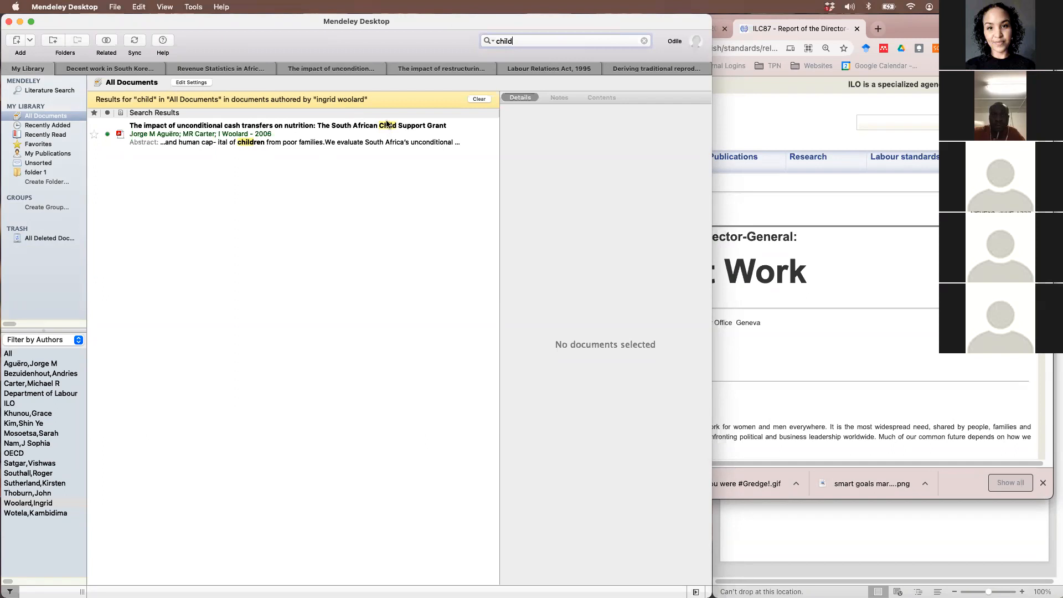
{"action": "left_click", "coordinate": [644, 43]}
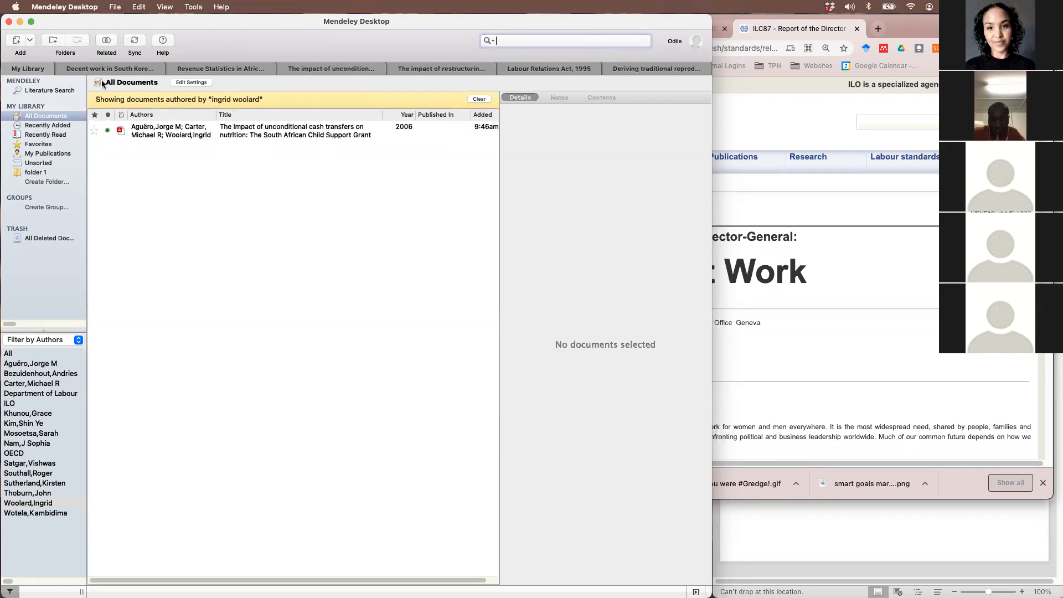
Sign out of the current Mendeley account and move the sign-in window off the shared screen
{"action": "left_click", "coordinate": [64, 6]}
{"action": "mouse_move", "coordinate": [122, 10]}
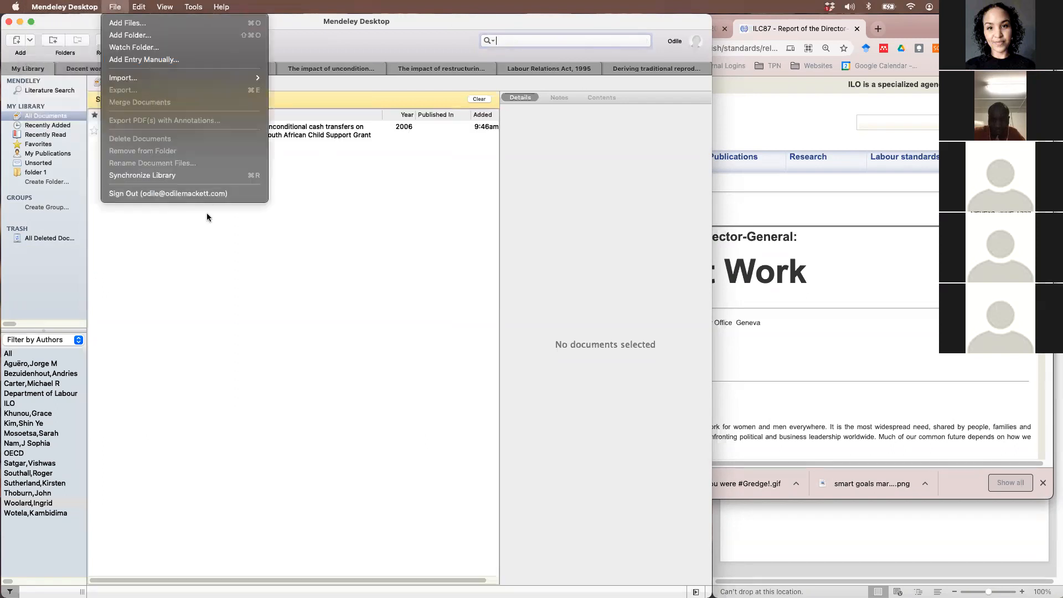
{"action": "left_click", "coordinate": [209, 194]}
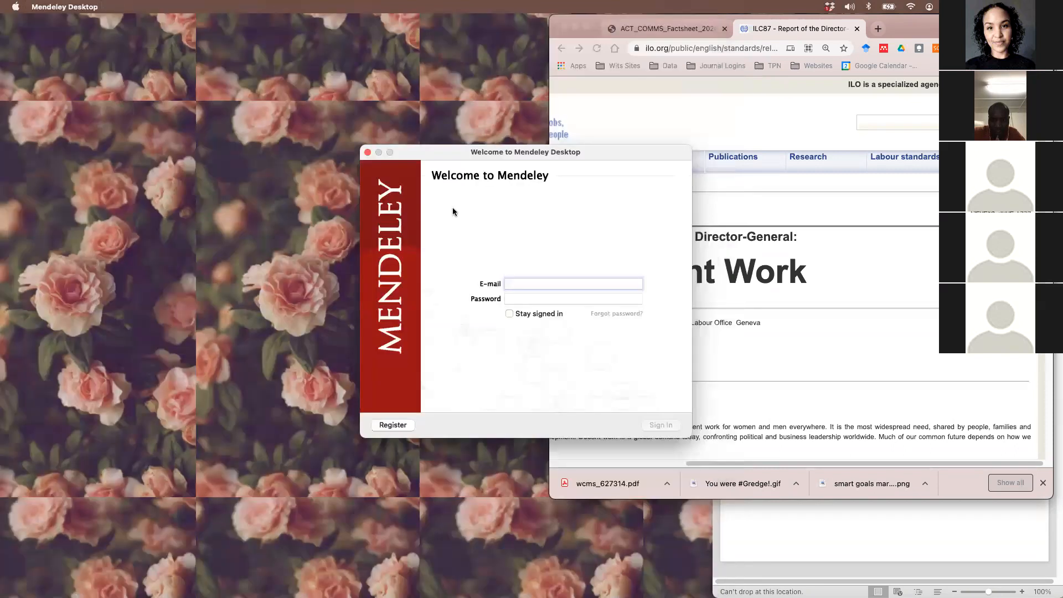
{"action": "left_click_drag", "start_coordinate": [586, 151], "coordinate": [1062, 199]}
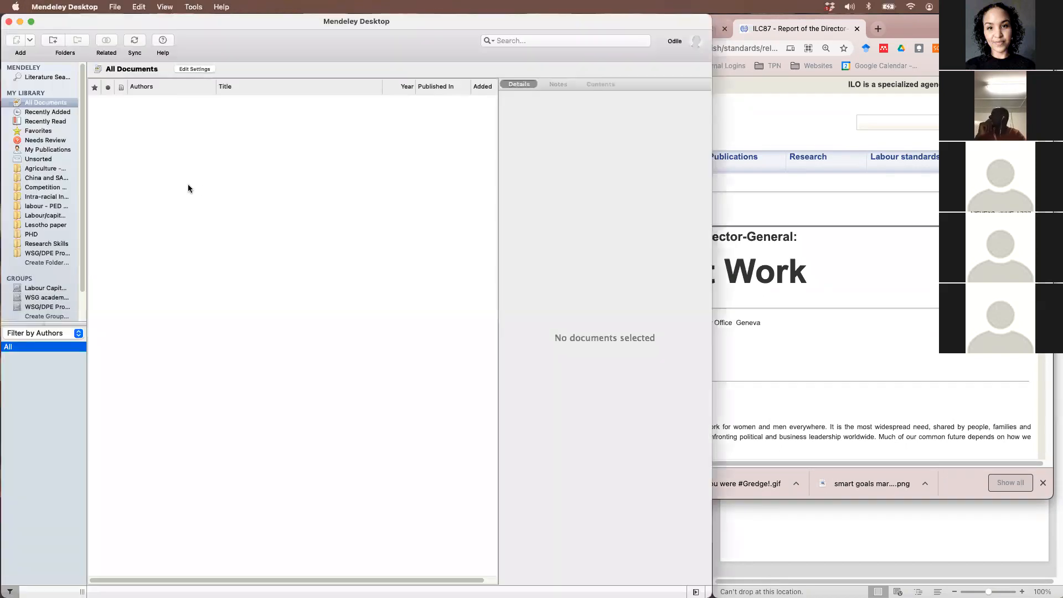
Minimize the browser window behind Mendeley and restore the Mendeley window's width up to the Word document
{"action": "left_click_drag", "start_coordinate": [711, 117], "coordinate": [551, 119]}
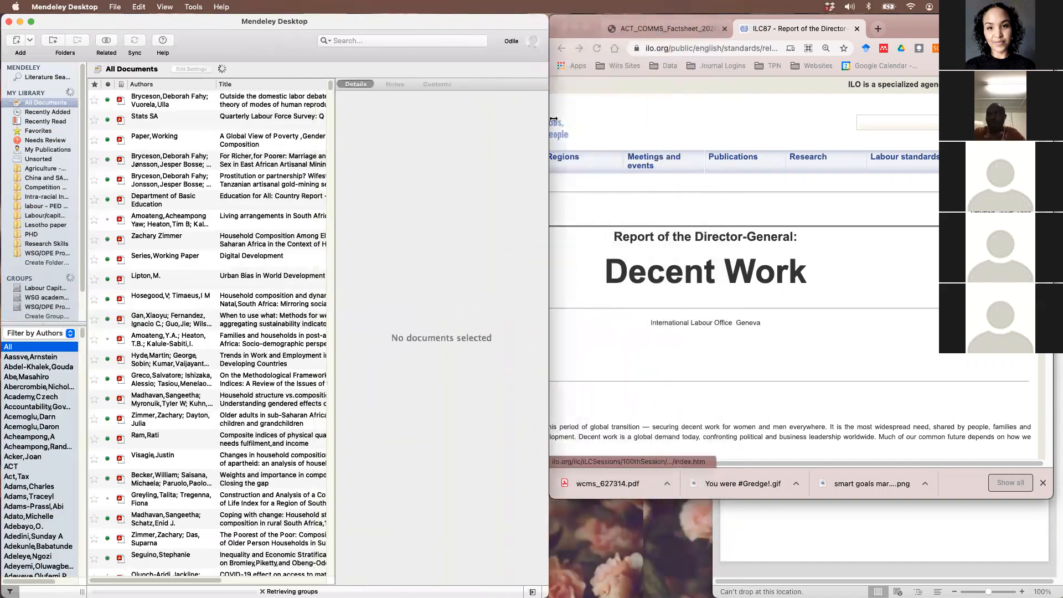
{"action": "left_click", "coordinate": [570, 28]}
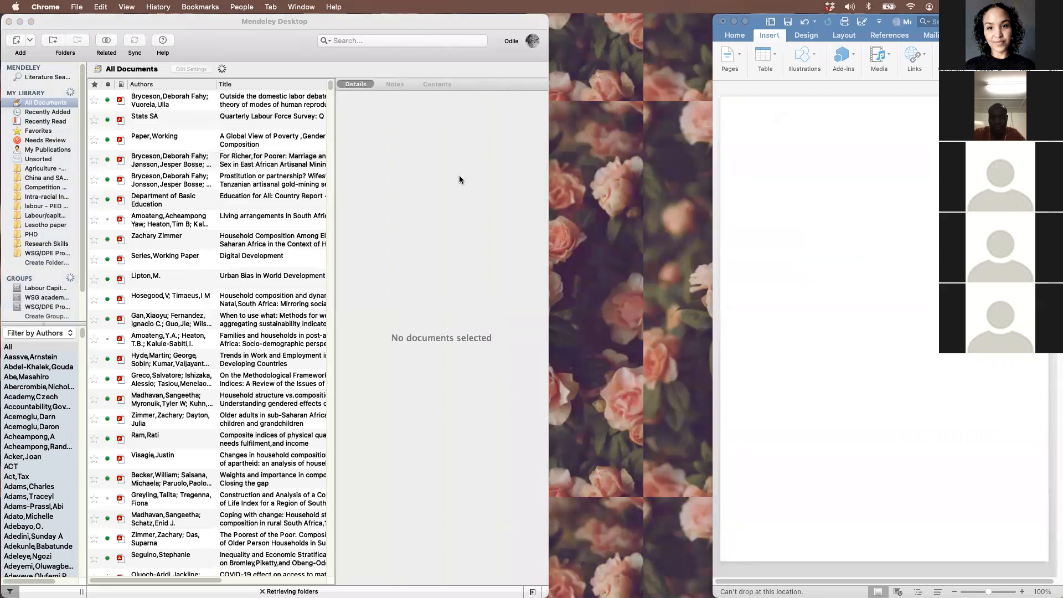
{"action": "left_click", "coordinate": [374, 20]}
{"action": "left_click_drag", "start_coordinate": [549, 139], "coordinate": [710, 138]}
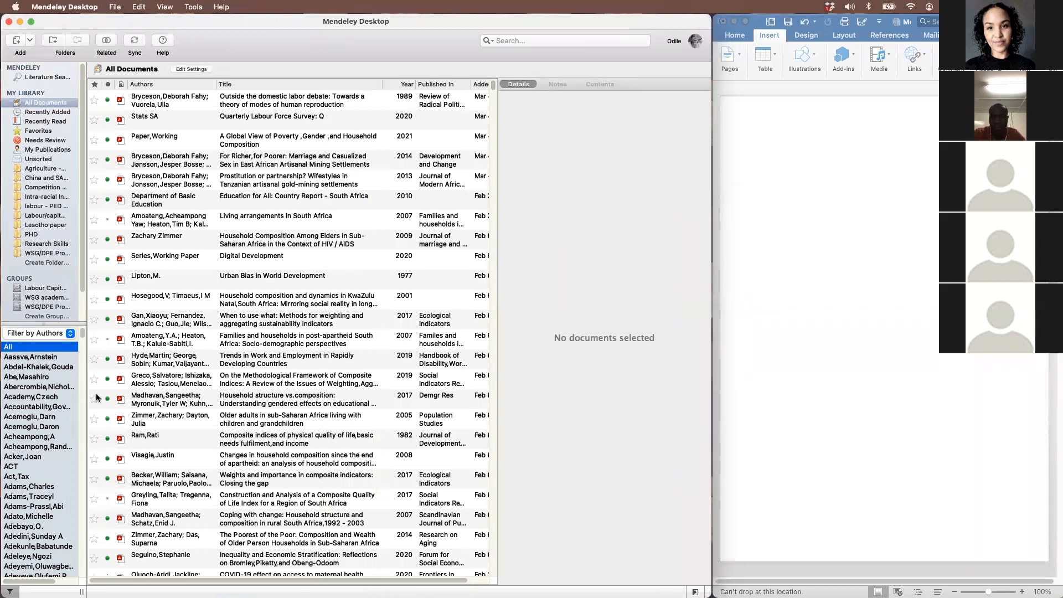
Filter the library by the lead author of the Covid-19 gender paper and sort that author's documents by year, oldest first
{"action": "scroll", "coordinate": [58, 468], "scroll_direction": "down", "scroll_amount": 8}
{"action": "scroll", "coordinate": [58, 468], "scroll_direction": "down", "scroll_amount": 4}
{"action": "scroll", "coordinate": [58, 468], "scroll_direction": "down", "scroll_amount": 3}
{"action": "scroll", "coordinate": [58, 468], "scroll_direction": "down", "scroll_amount": 15}
{"action": "scroll", "coordinate": [68, 450], "scroll_direction": "down", "scroll_amount": 6}
{"action": "left_click_drag", "start_coordinate": [82, 343], "coordinate": [83, 366]}
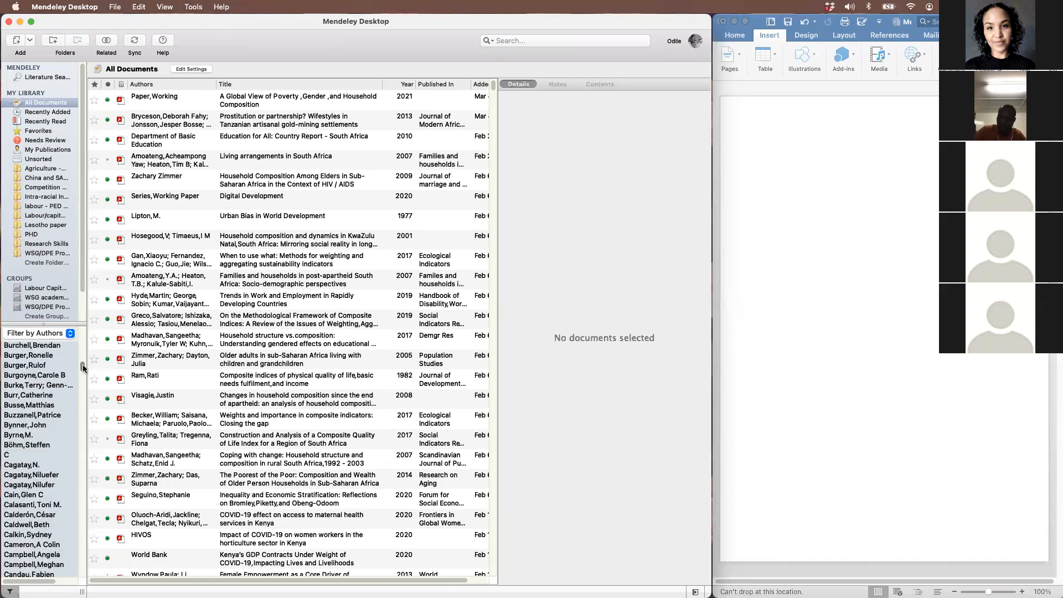
{"action": "scroll", "coordinate": [57, 508], "scroll_direction": "down", "scroll_amount": 10}
{"action": "scroll", "coordinate": [57, 507], "scroll_direction": "down", "scroll_amount": 15}
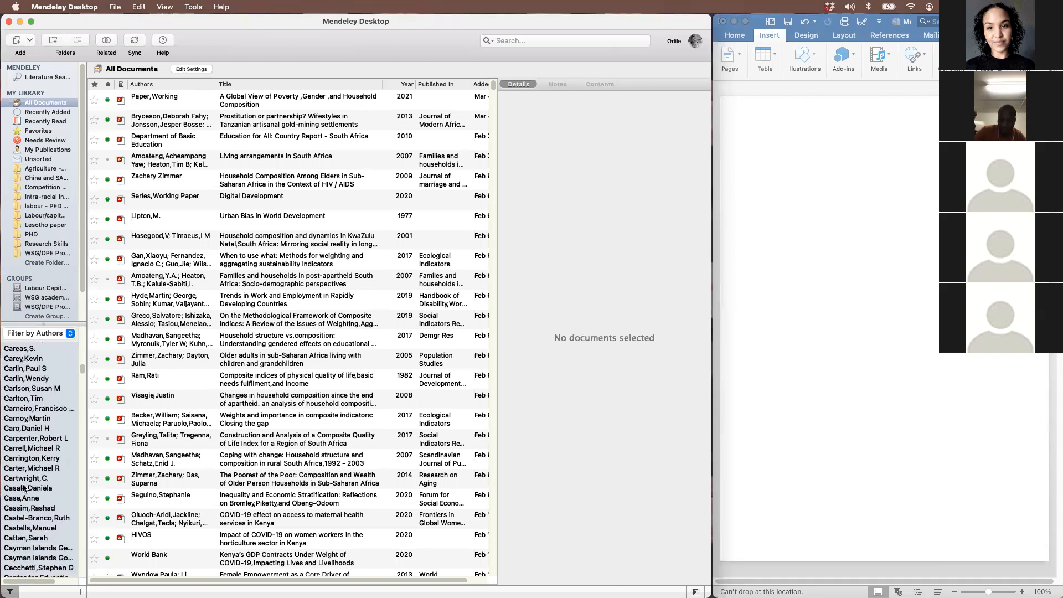
{"action": "left_click", "coordinate": [24, 488]}
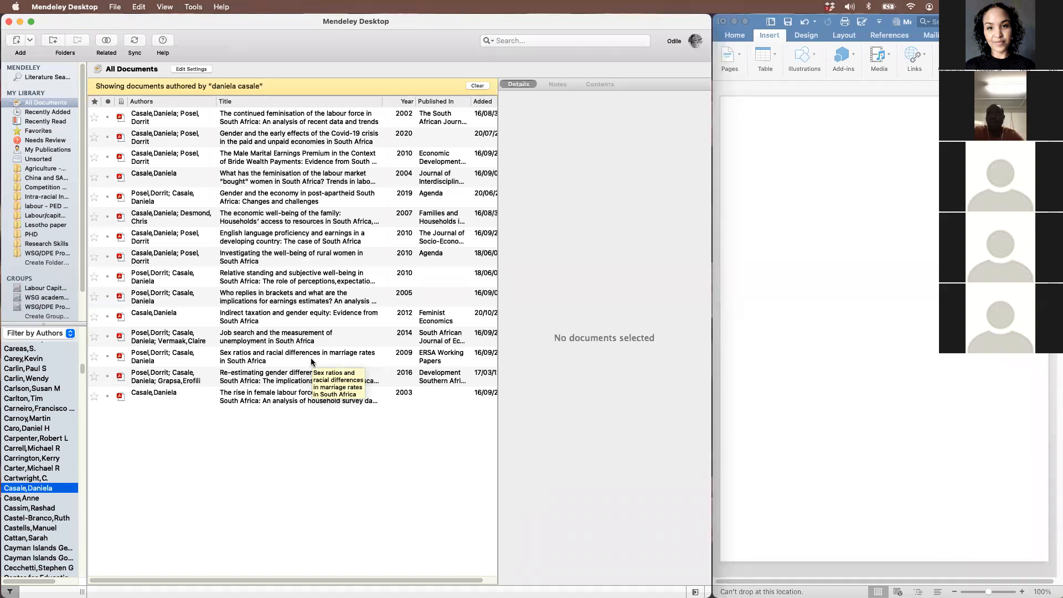
{"action": "left_click", "coordinate": [397, 105]}
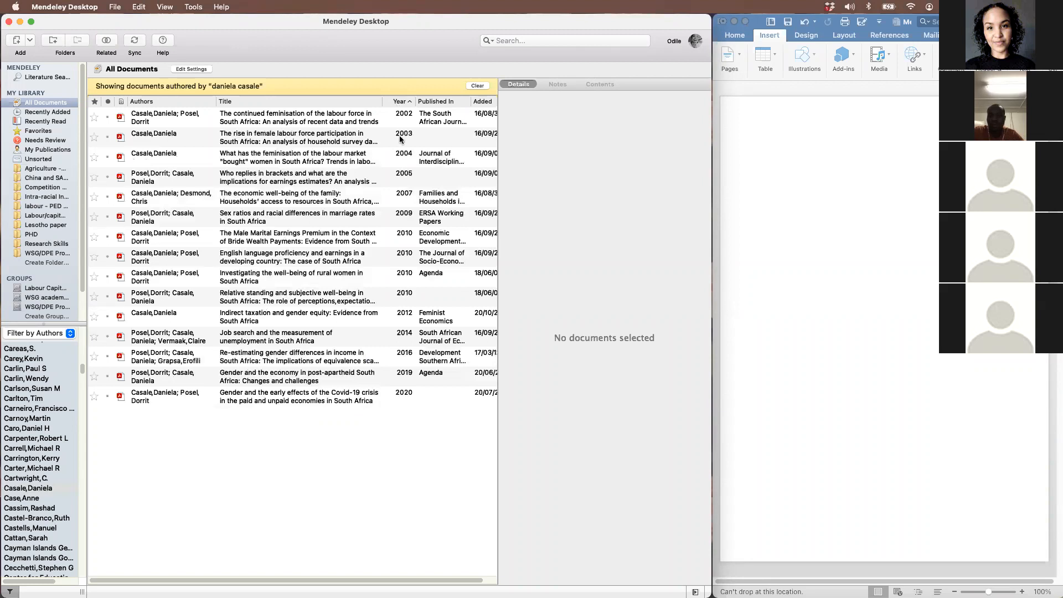
Open the 2020 paper on gender and the early Covid-19 effects, skim its opening pages, and return to the library
{"action": "double_click", "coordinate": [275, 397]}
{"action": "scroll", "coordinate": [392, 336], "scroll_direction": "down", "scroll_amount": 5}
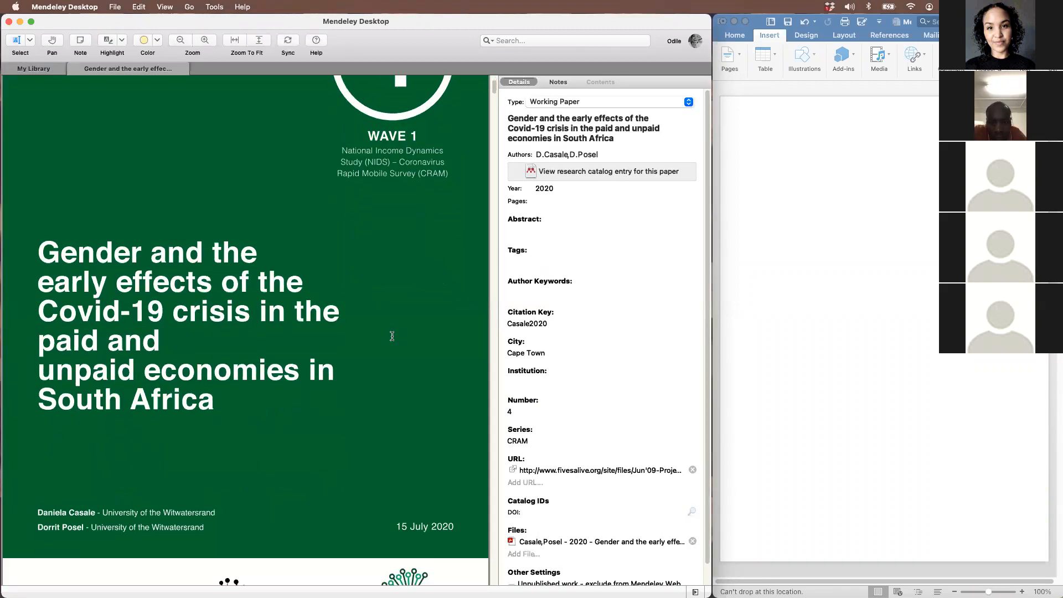
{"action": "scroll", "coordinate": [392, 335], "scroll_direction": "down", "scroll_amount": 6}
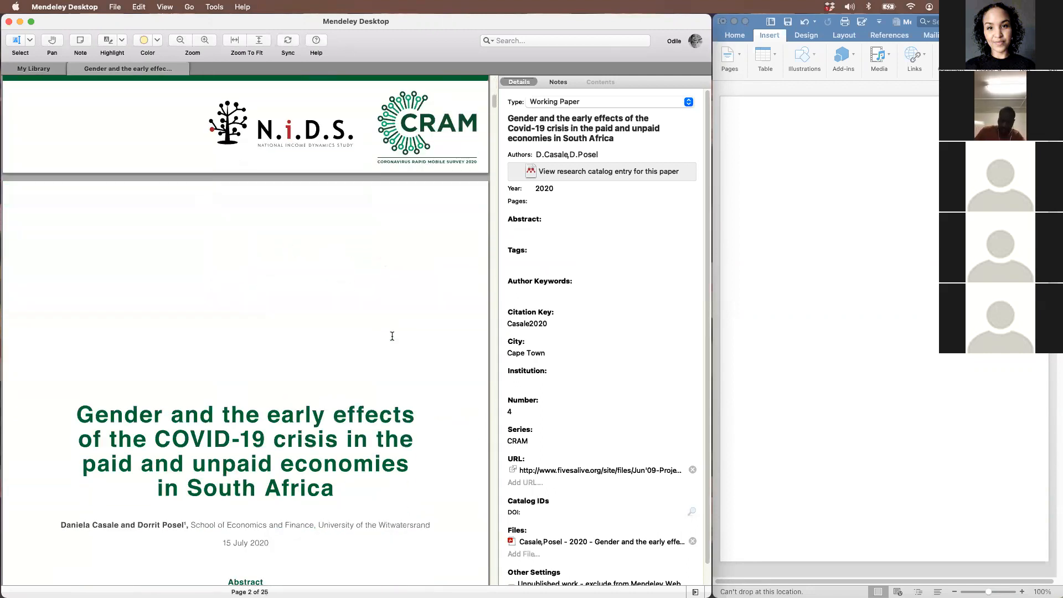
{"action": "scroll", "coordinate": [392, 336], "scroll_direction": "up", "scroll_amount": 11}
{"action": "left_click", "coordinate": [39, 68]}
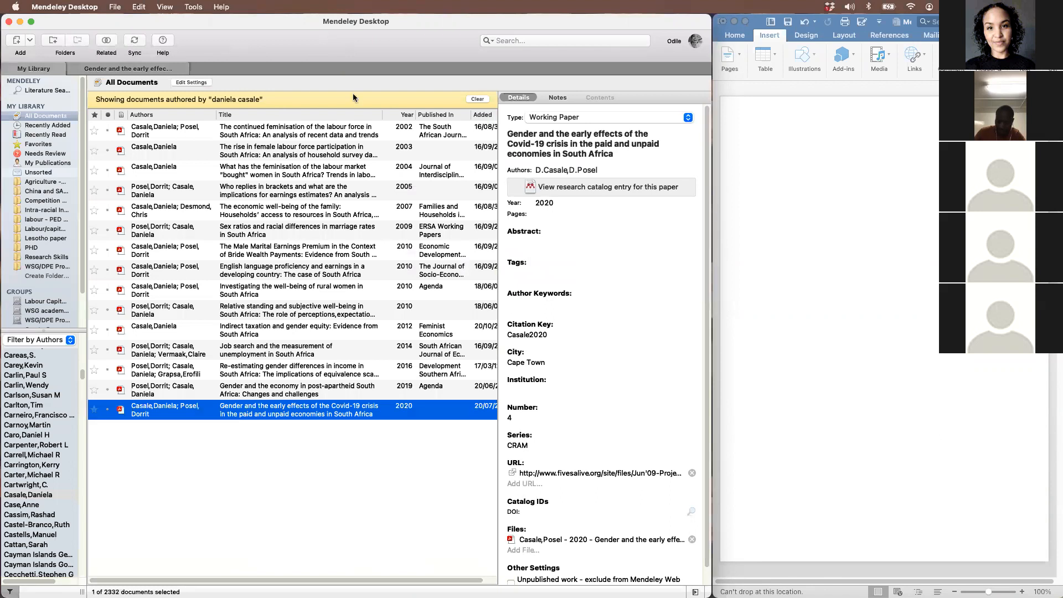
Clear the author filter and search all documents for "women in households", looking through the matching papers
{"action": "left_click", "coordinate": [477, 99]}
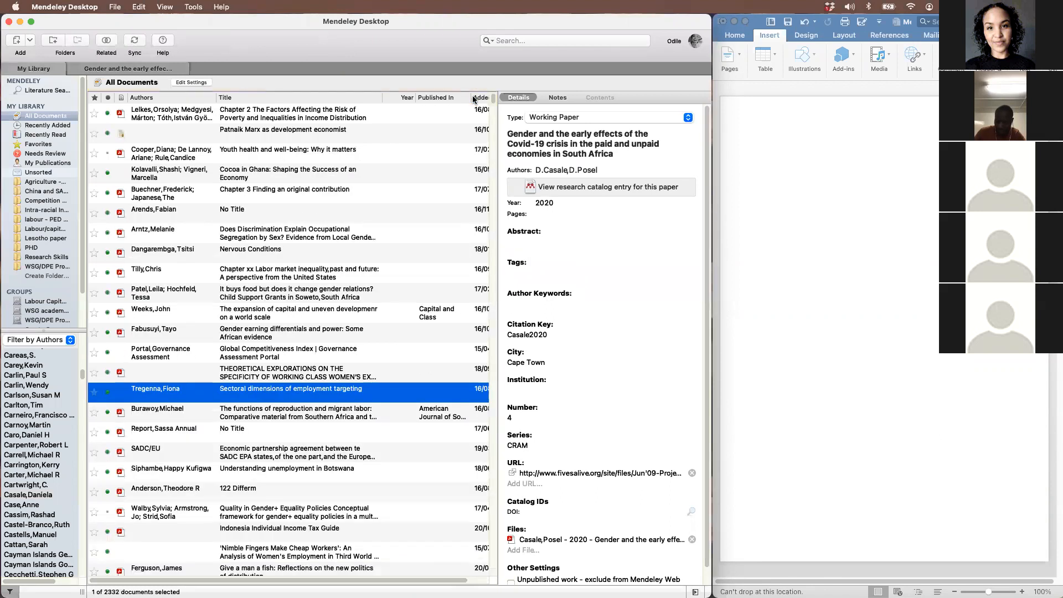
{"action": "left_click", "coordinate": [512, 40]}
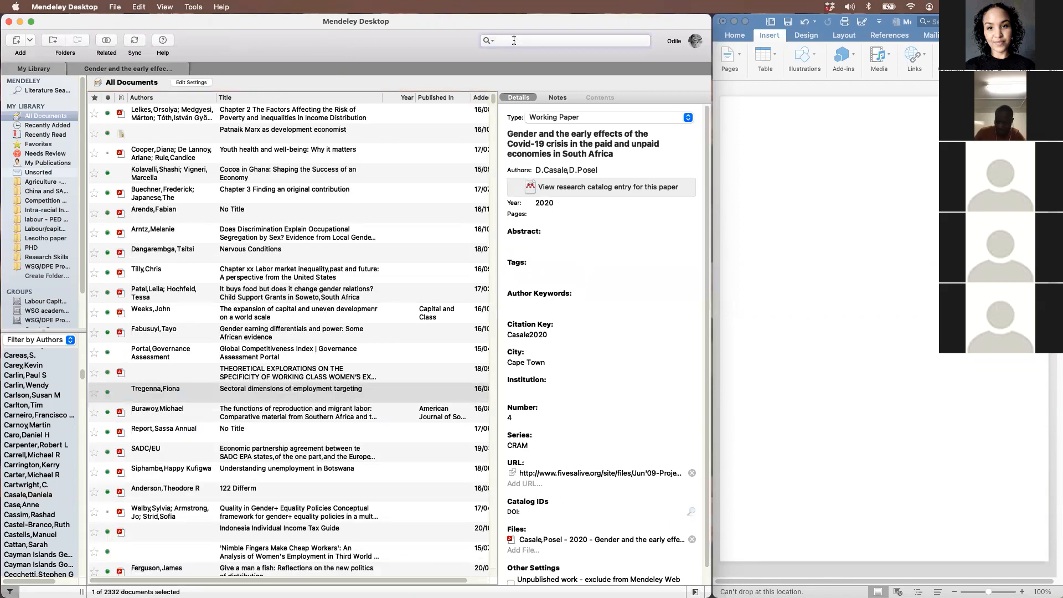
{"action": "type", "text": "women "}
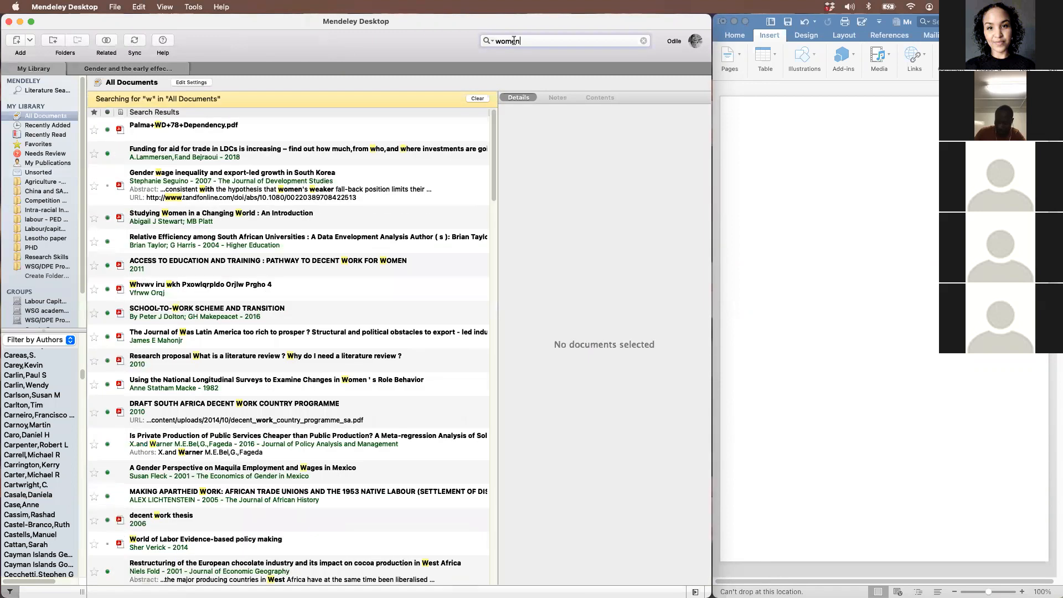
{"action": "type", "text": "i"}
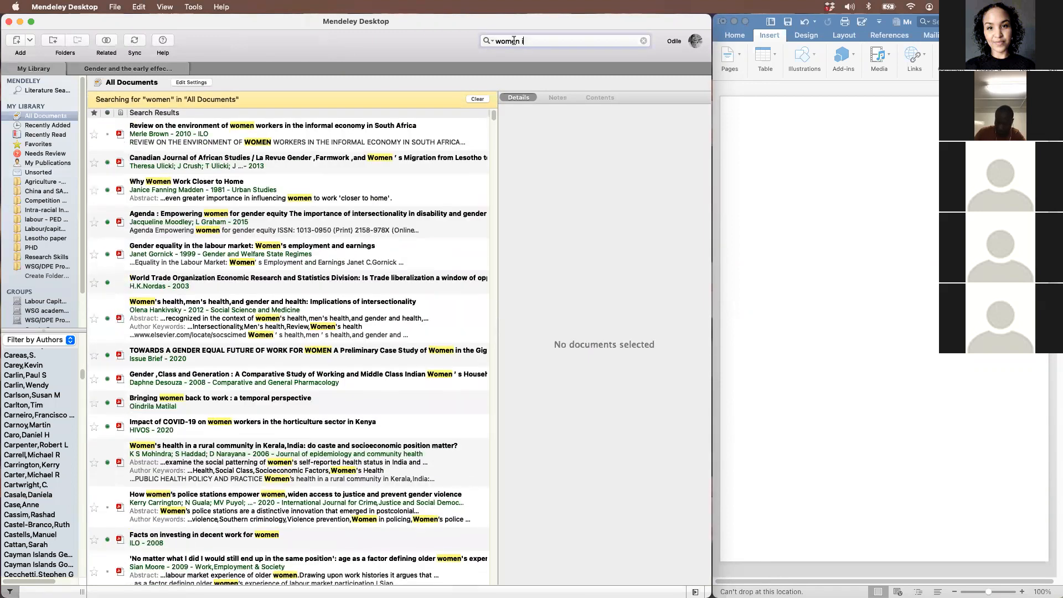
{"action": "type", "text": "n households"}
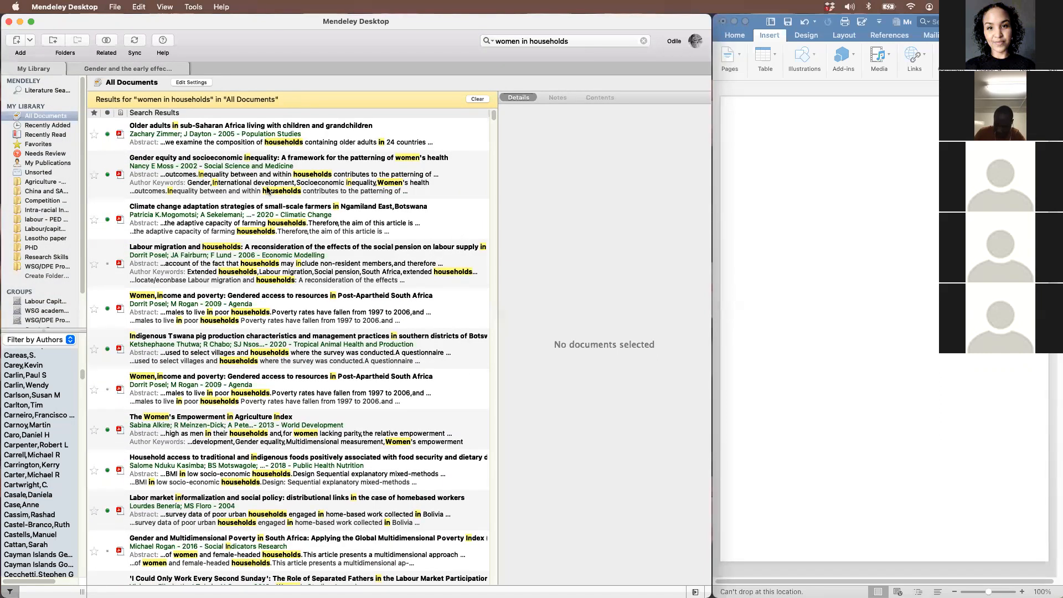
{"action": "scroll", "coordinate": [334, 343], "scroll_direction": "down", "scroll_amount": 10}
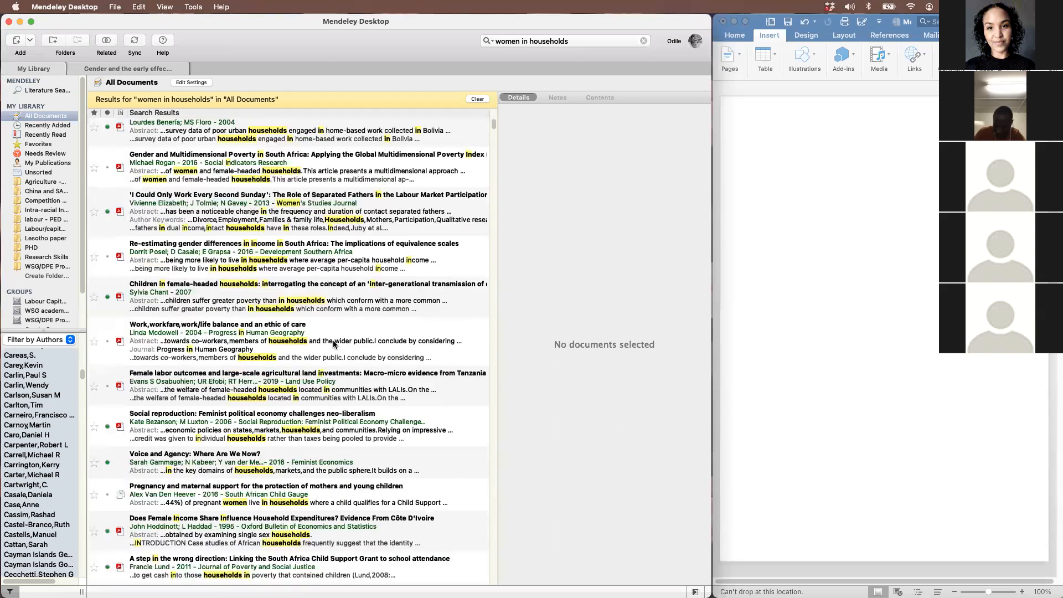
{"action": "scroll", "coordinate": [334, 343], "scroll_direction": "down", "scroll_amount": 5}
{"action": "scroll", "coordinate": [333, 343], "scroll_direction": "down", "scroll_amount": 20}
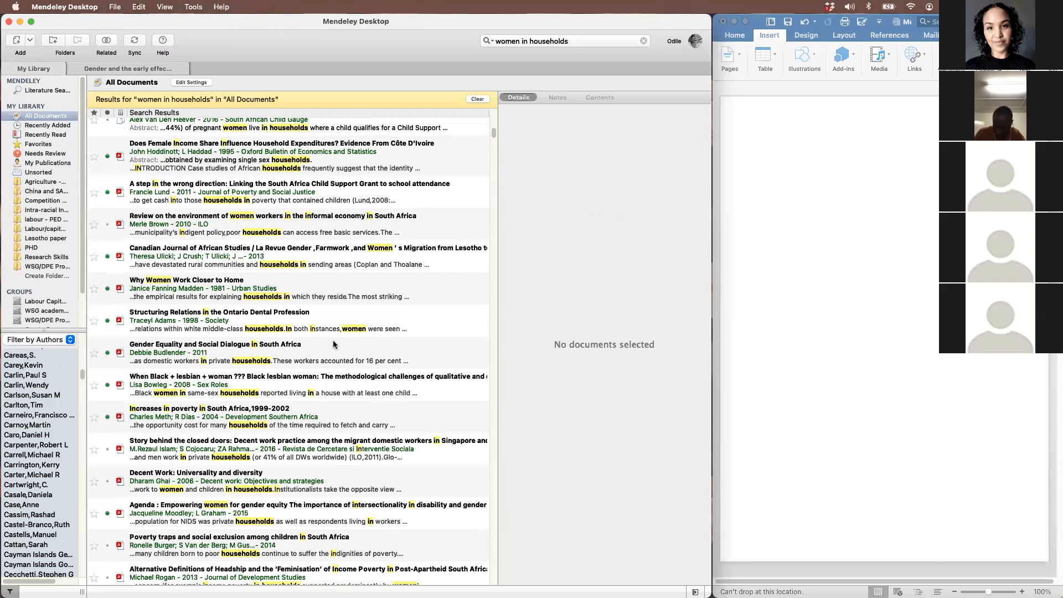
{"action": "scroll", "coordinate": [418, 266], "scroll_direction": "down", "scroll_amount": 8}
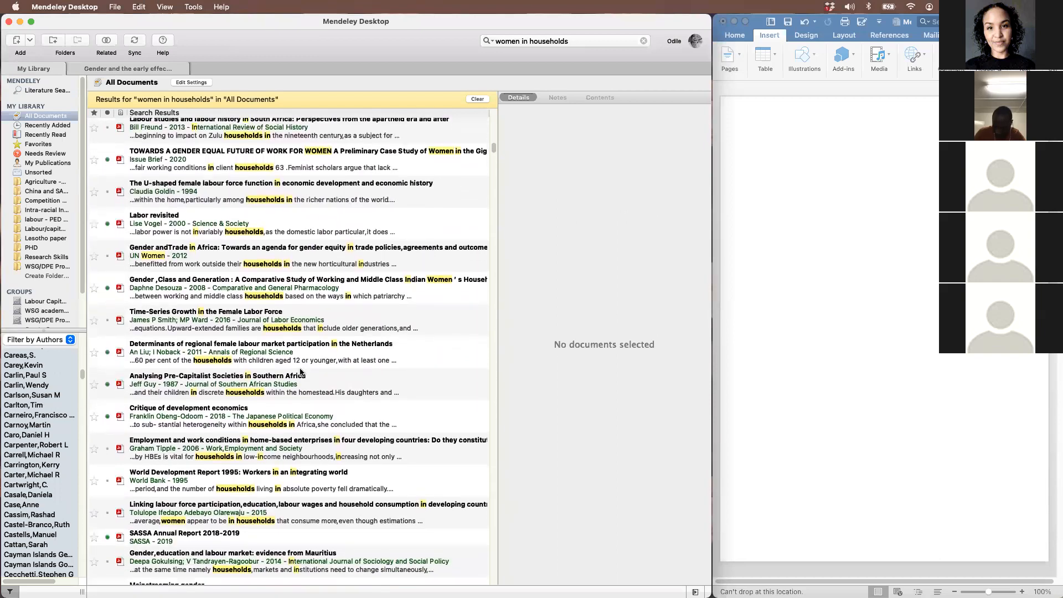
{"action": "scroll", "coordinate": [336, 331], "scroll_direction": "down", "scroll_amount": 15}
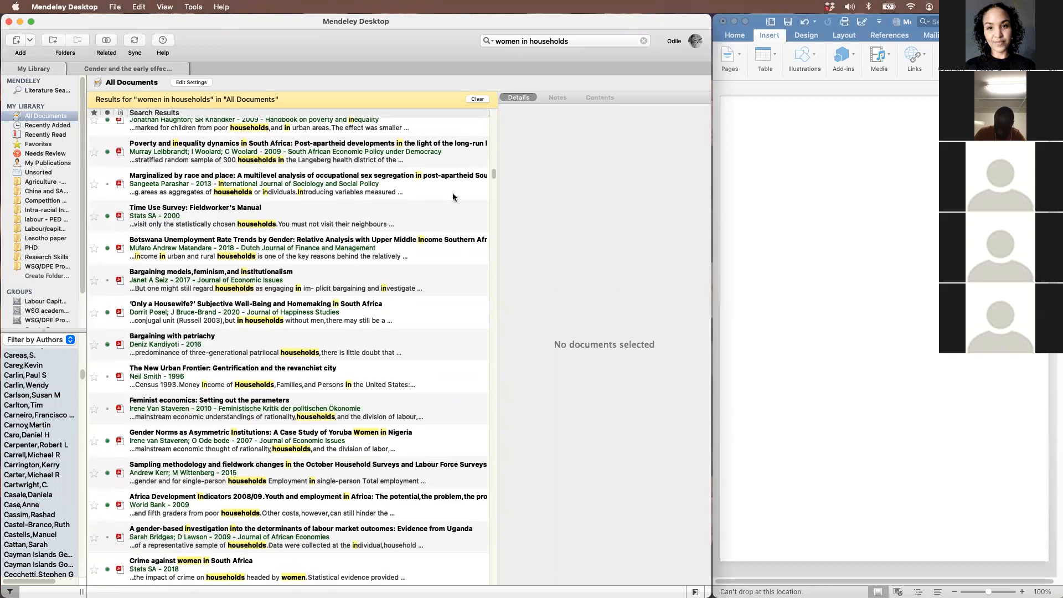
Shorten the library search phrase to "women households" by removing "in"
{"action": "left_click", "coordinate": [519, 44]}
{"action": "key", "text": "BackSpace"}
{"action": "key", "text": "BackSpace"}
{"action": "key", "text": "BackSpace"}
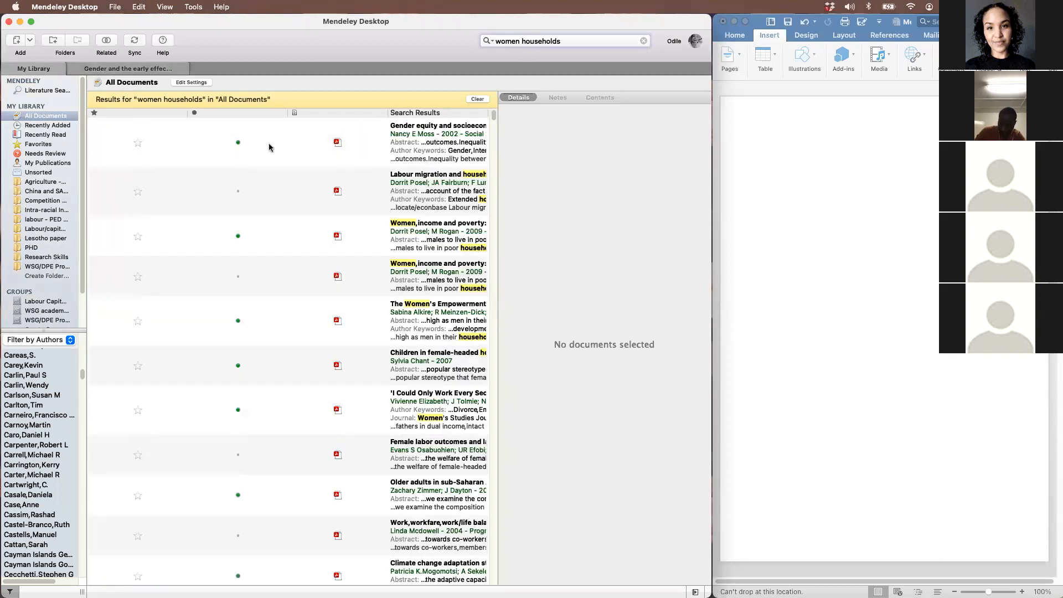
Narrow the favourite, read-status and file-type columns of the search results and widen the Search Results column to show full titles
{"action": "left_click_drag", "start_coordinate": [188, 113], "coordinate": [108, 113]}
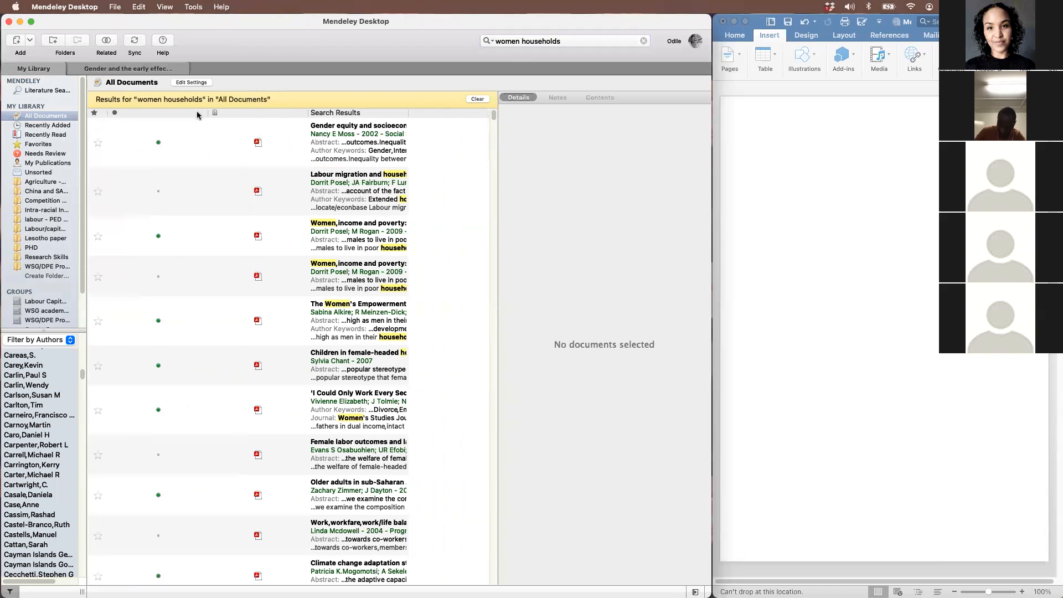
{"action": "left_click_drag", "start_coordinate": [208, 113], "coordinate": [109, 113]}
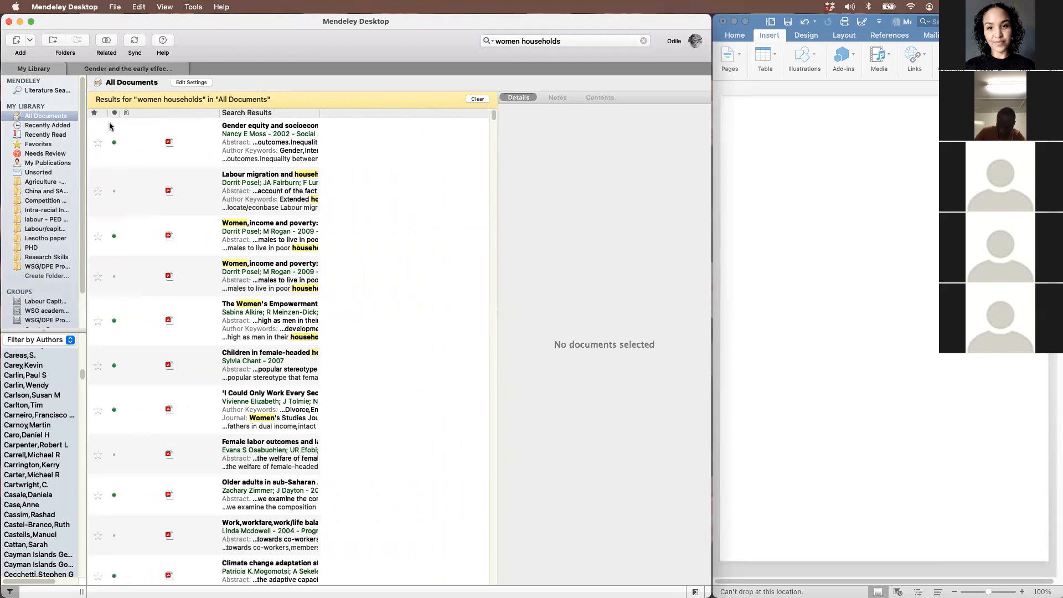
{"action": "left_click_drag", "start_coordinate": [219, 113], "coordinate": [143, 113]}
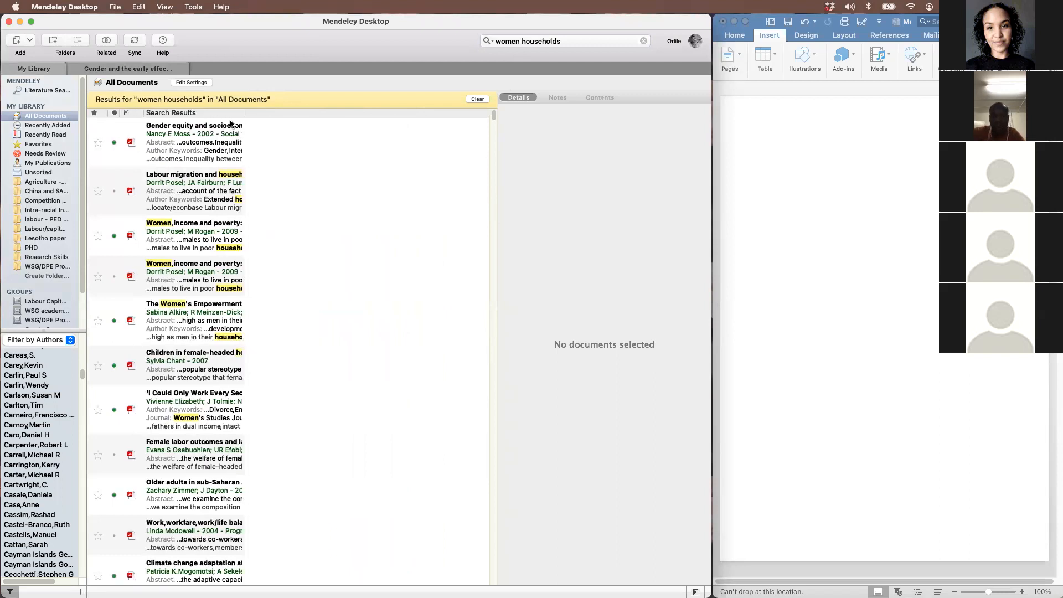
{"action": "left_click_drag", "start_coordinate": [244, 113], "coordinate": [546, 113]}
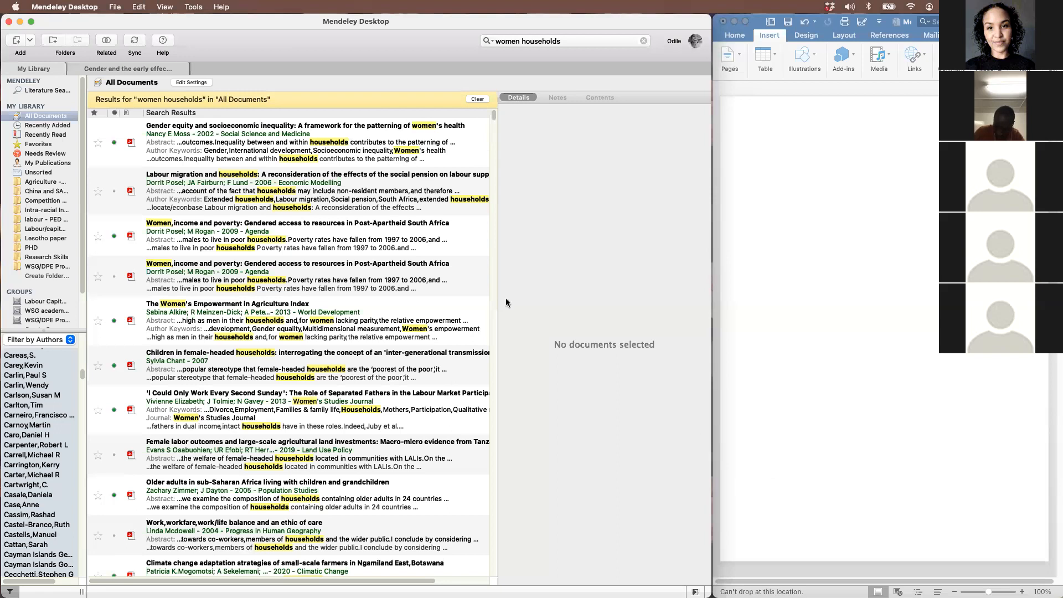
Clear the "women households" search and filter all documents by the author of "Youth unemployment in South Africa revisited"
{"action": "left_click", "coordinate": [475, 99]}
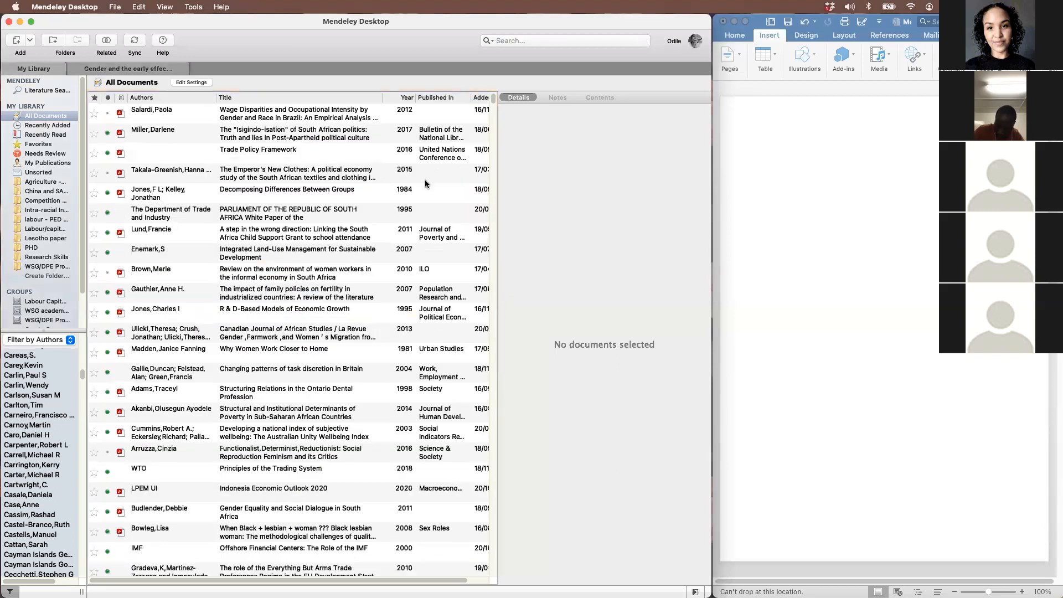
{"action": "left_click_drag", "start_coordinate": [82, 376], "coordinate": [85, 408]}
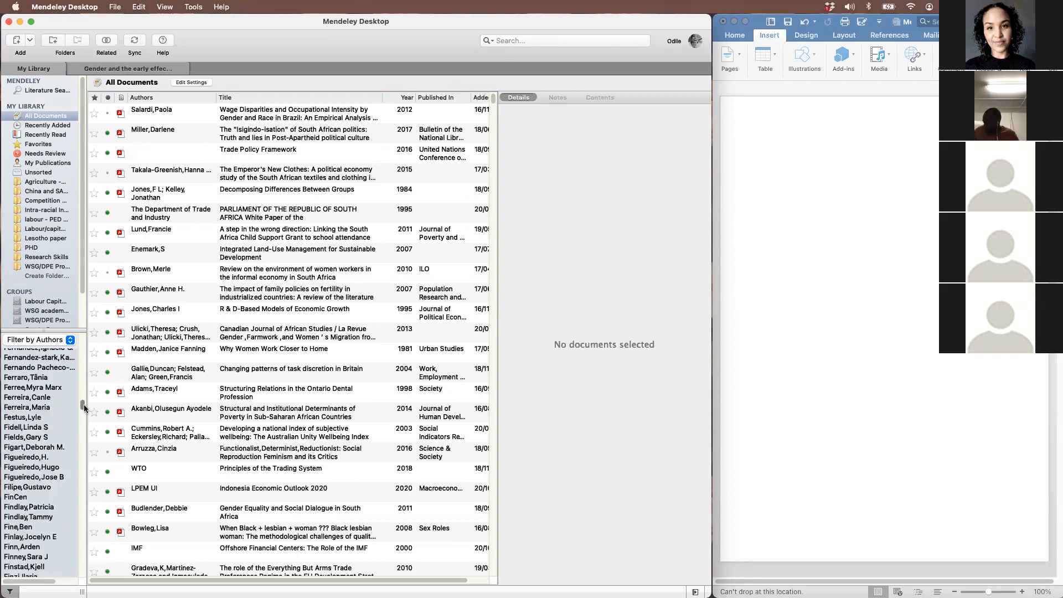
{"action": "left_click_drag", "start_coordinate": [84, 408], "coordinate": [91, 567]}
{"action": "scroll", "coordinate": [69, 537], "scroll_direction": "down", "scroll_amount": 5}
{"action": "scroll", "coordinate": [37, 449], "scroll_direction": "up", "scroll_amount": 2}
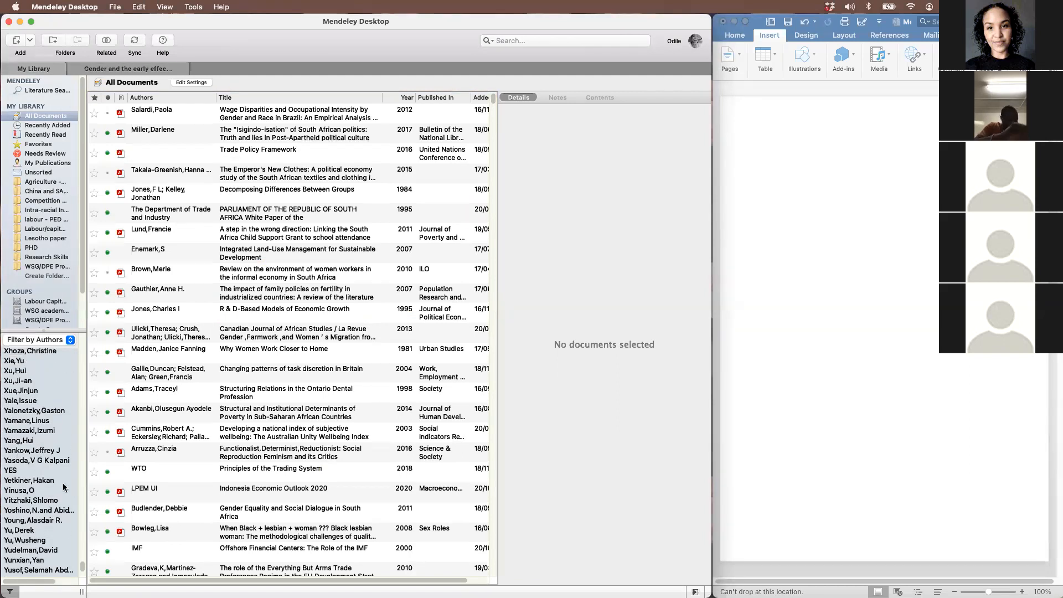
{"action": "scroll", "coordinate": [50, 503], "scroll_direction": "down", "scroll_amount": 3}
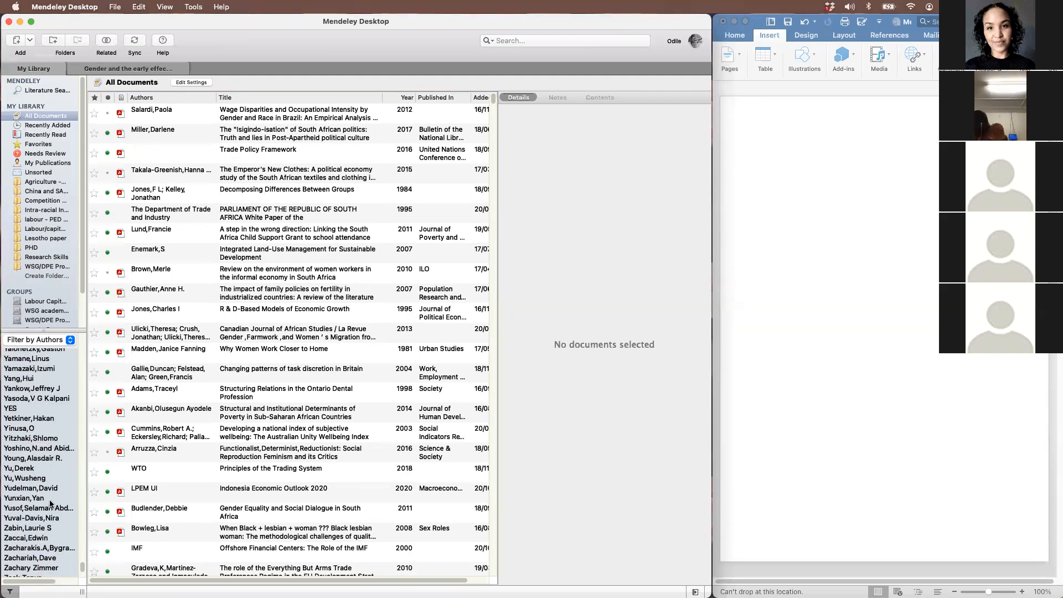
{"action": "left_click", "coordinate": [27, 468]}
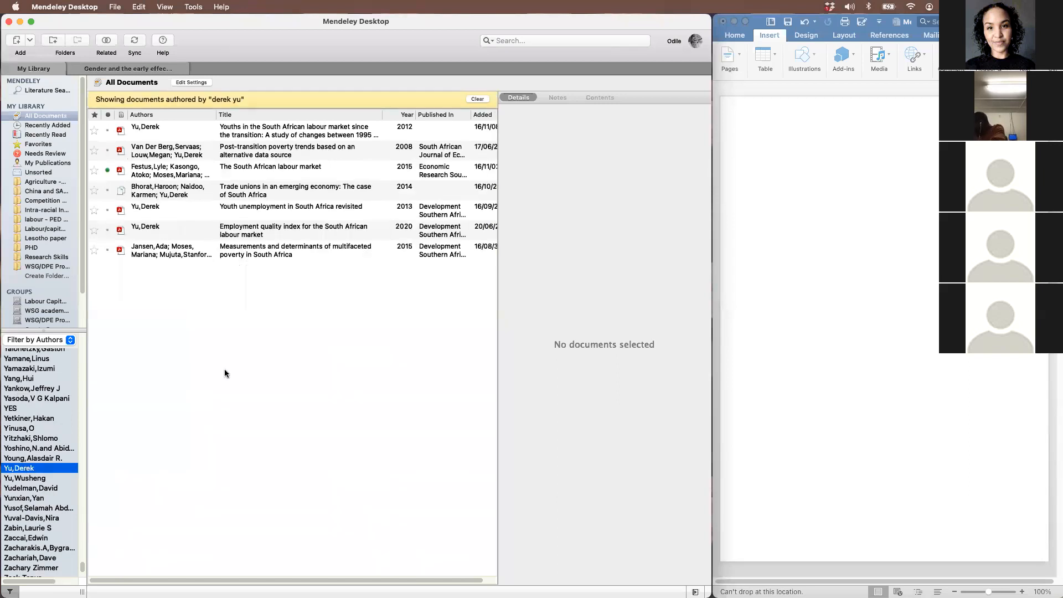
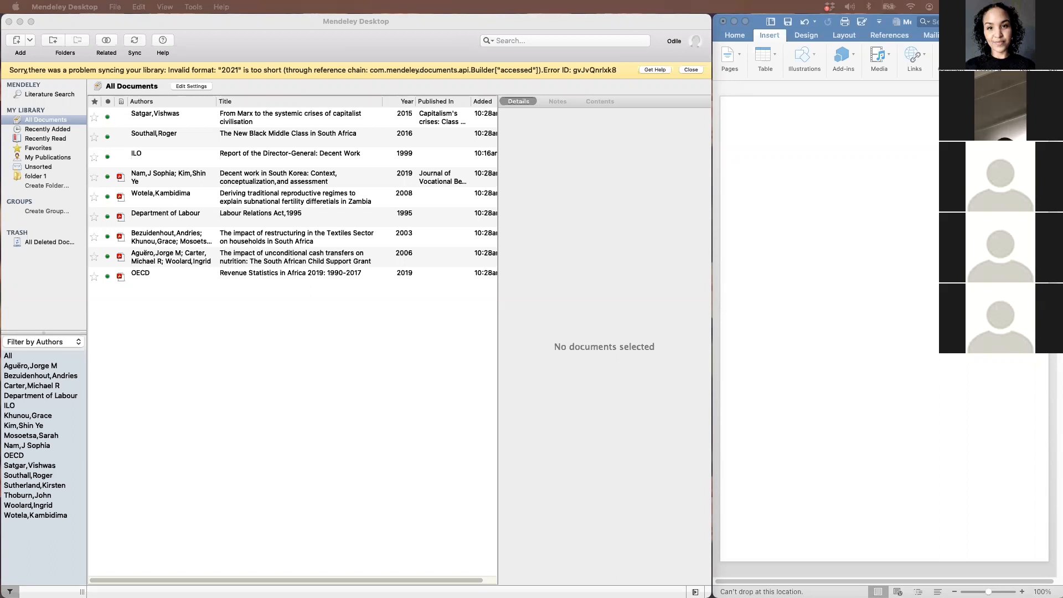
Narrow the Mendeley window and widen the Word example document so that both can be used side by side
{"action": "left_click", "coordinate": [736, 279]}
{"action": "left_click_drag", "start_coordinate": [708, 84], "coordinate": [635, 83]}
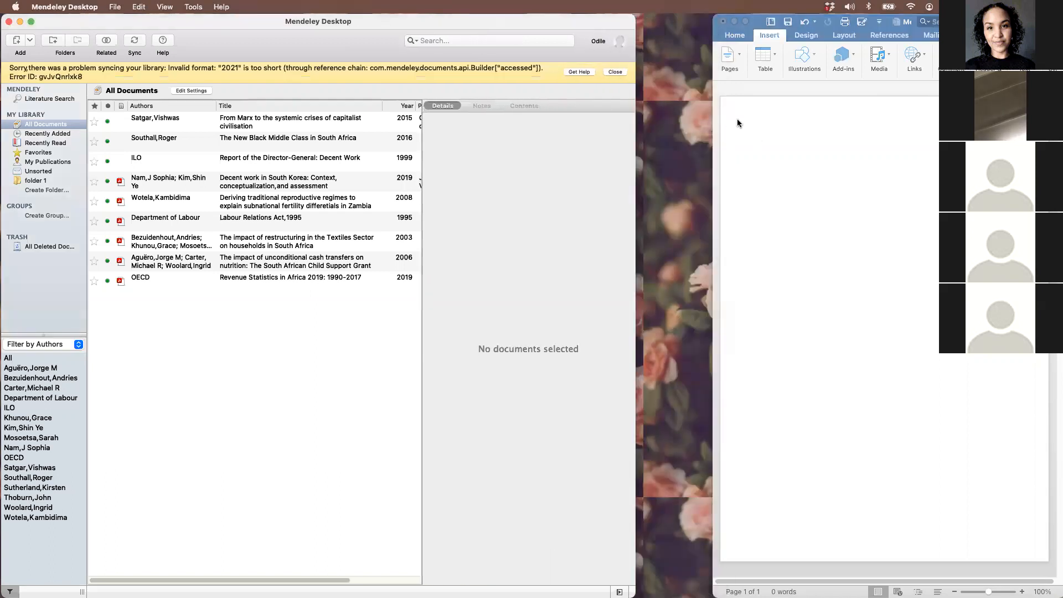
{"action": "left_click_drag", "start_coordinate": [710, 125], "coordinate": [637, 122]}
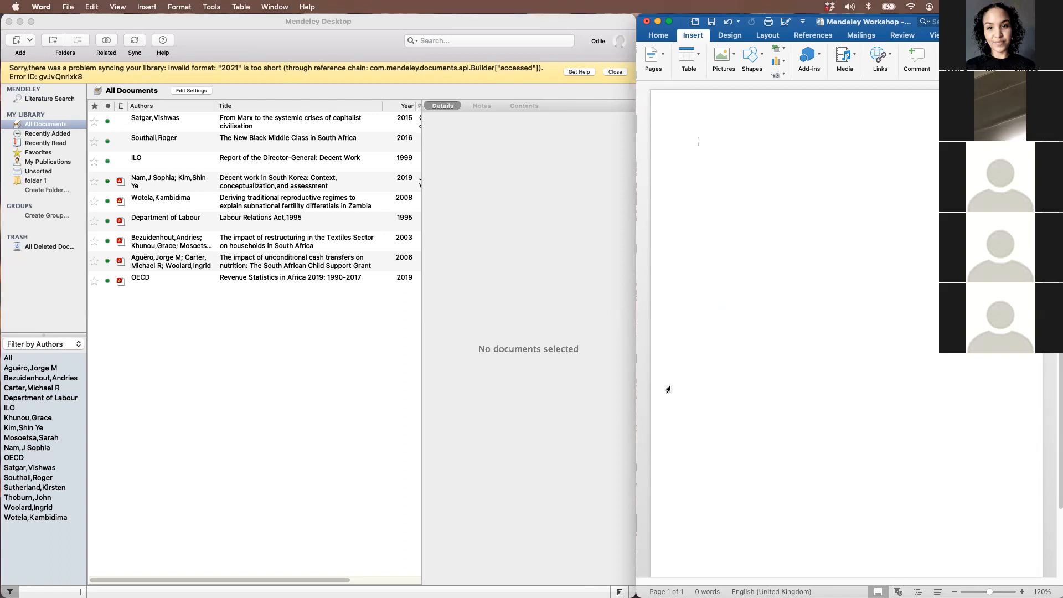
{"action": "left_click_drag", "start_coordinate": [509, 349], "coordinate": [424, 351]}
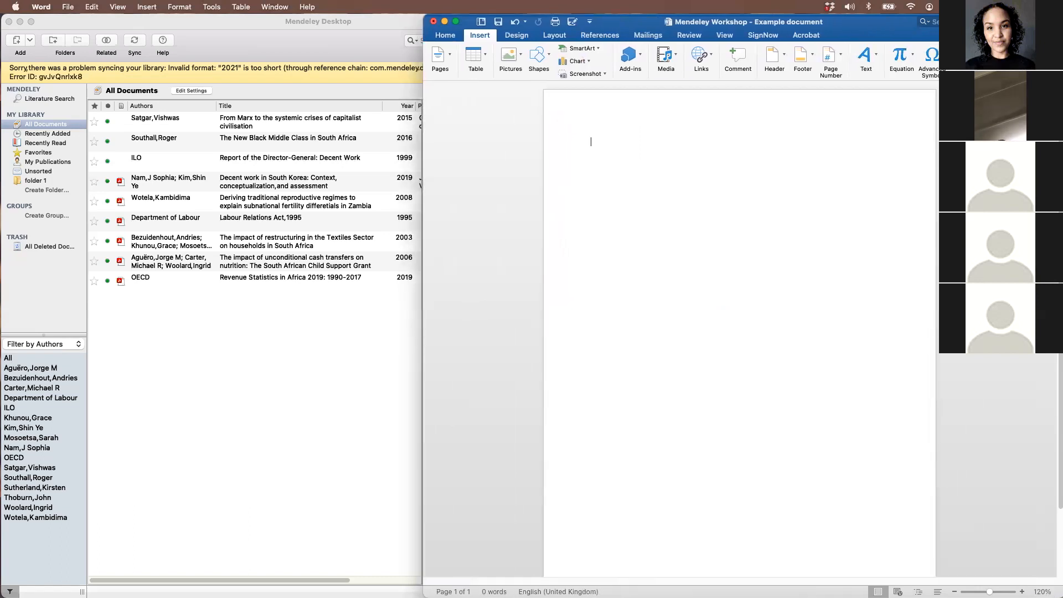
{"action": "scroll", "coordinate": [740, 331], "scroll_direction": "up", "scroll_amount": 4}
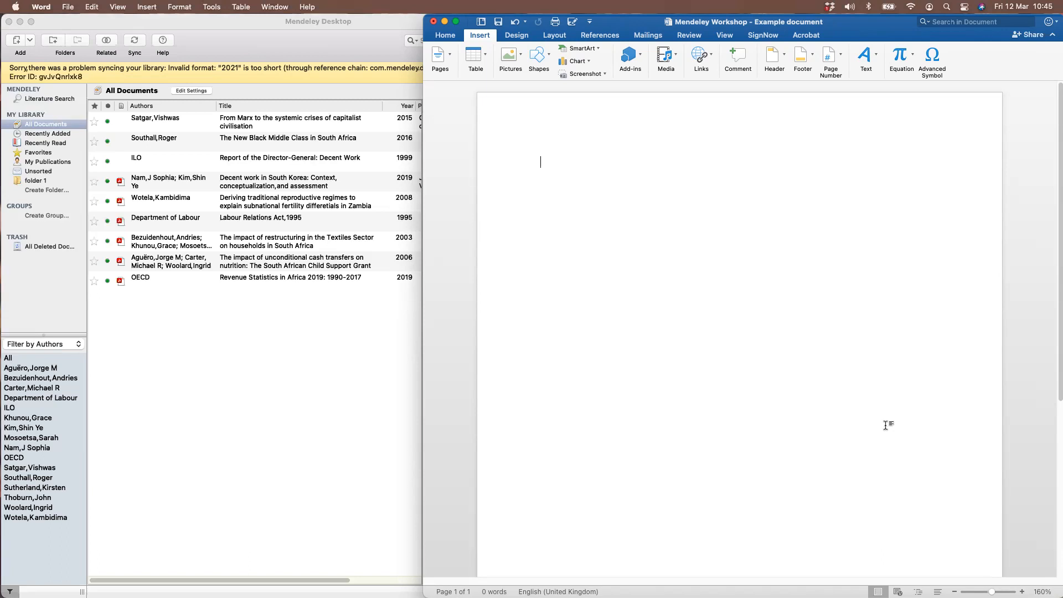
Write the sentence "This is a sentence about something." in the Word document, correcting typing mistakes
{"action": "type", "text": "This"}
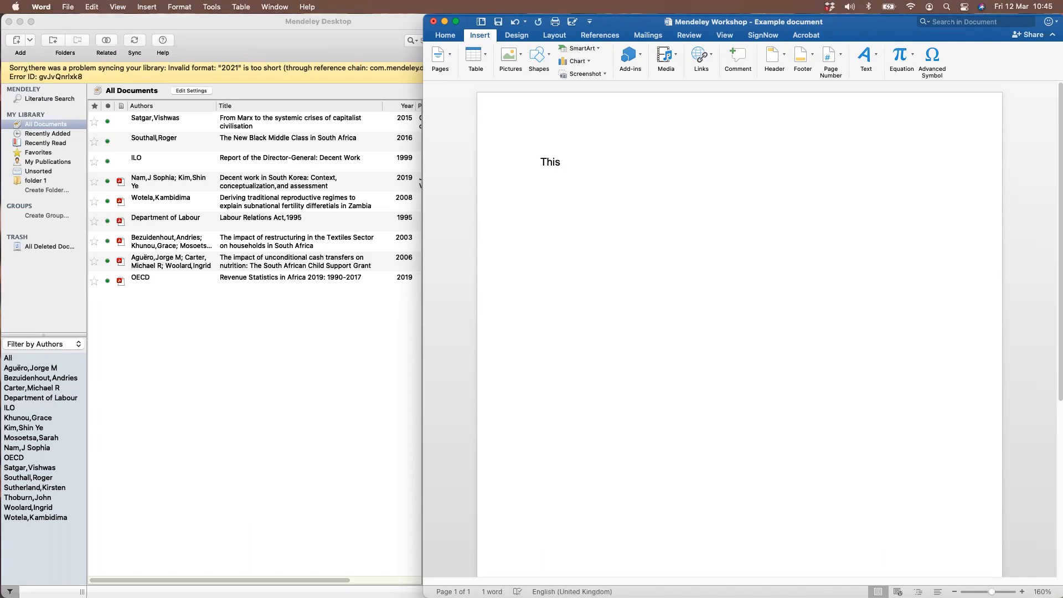
{"action": "type", "text": " is a sentence about somethin"}
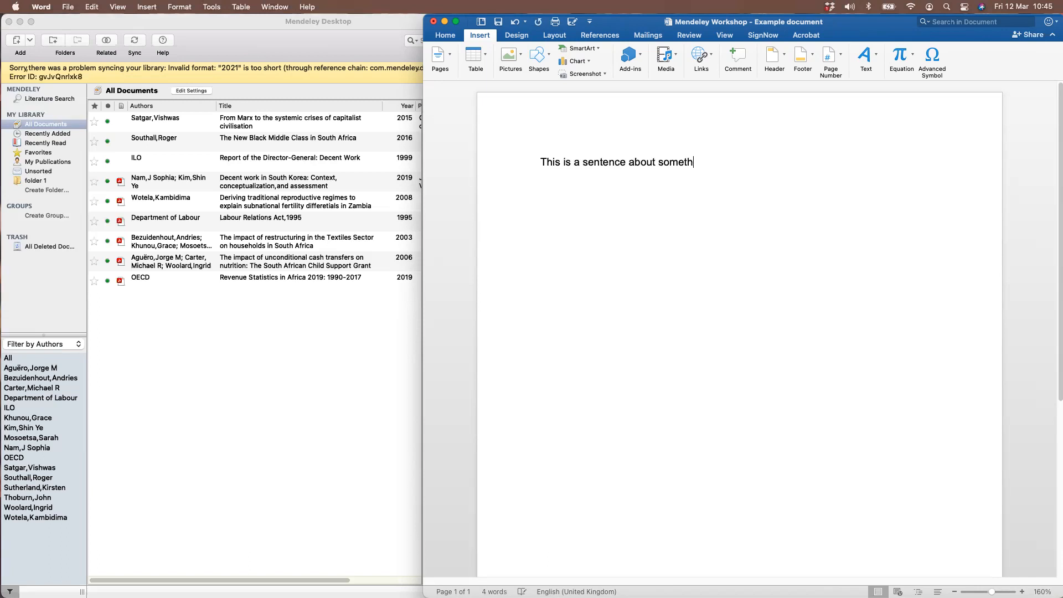
{"action": "key", "text": "BackSpace"}
{"action": "key", "text": "BackSpace"}
{"action": "type", "text": "ing."}
{"action": "key", "text": "Left"}
{"action": "key", "text": "BackSpace"}
{"action": "key", "text": "super+Tab"}
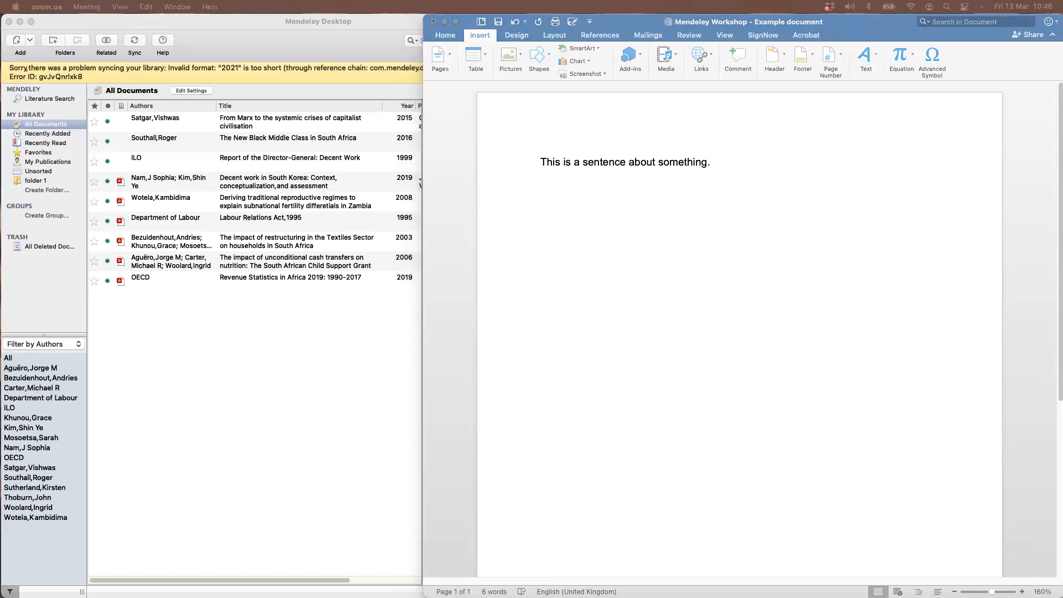
Insert a Mendeley citation before the full stop, finding the 2008 paper on traditional reproductive regimes by its author's surname
{"action": "left_click", "coordinate": [707, 162]}
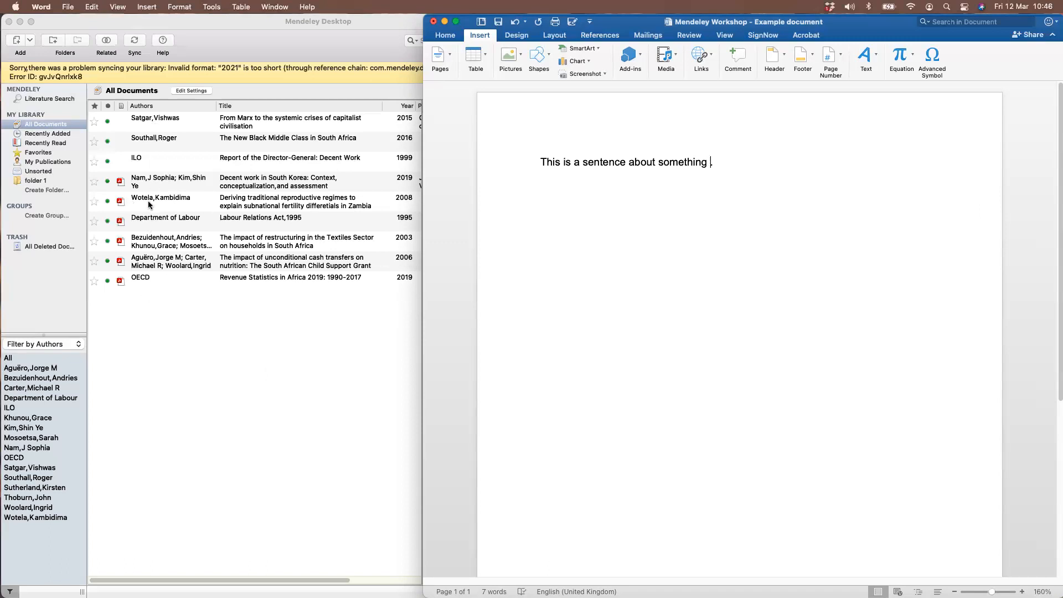
{"action": "left_click", "coordinate": [604, 36]}
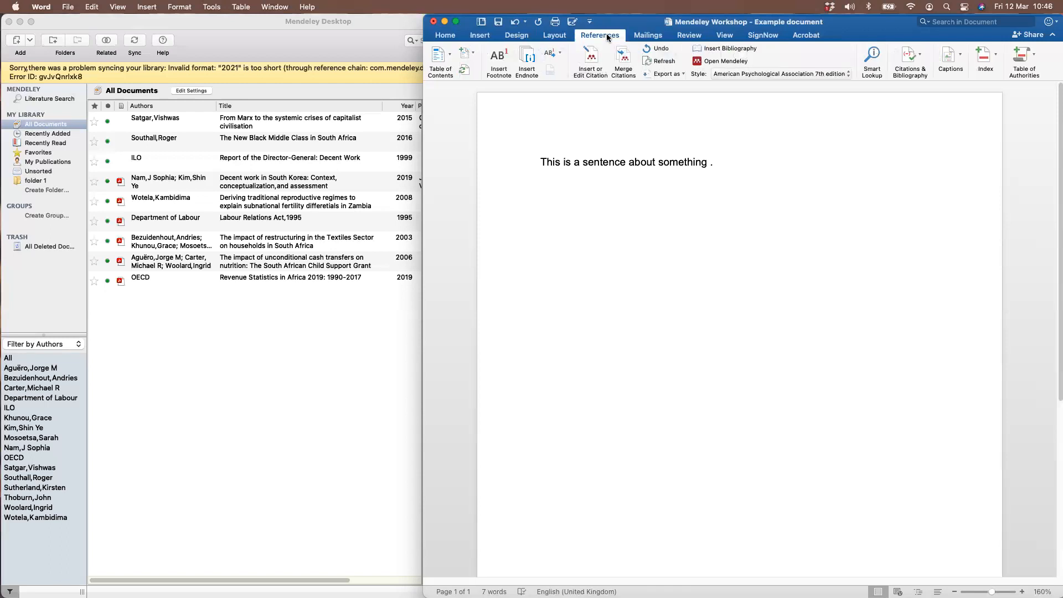
{"action": "left_click", "coordinate": [593, 59]}
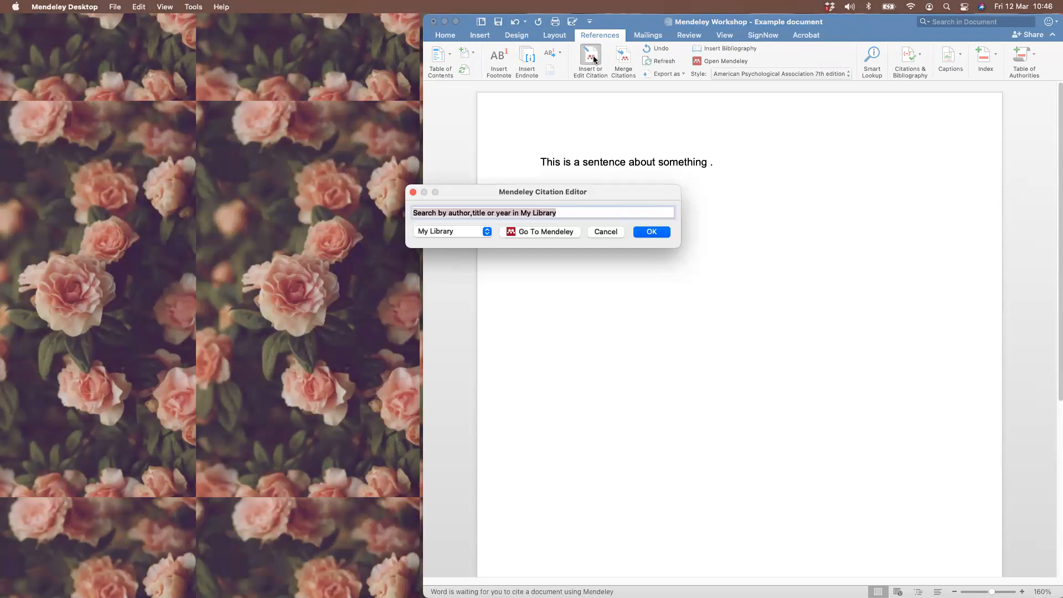
{"action": "type", "text": "wotel"}
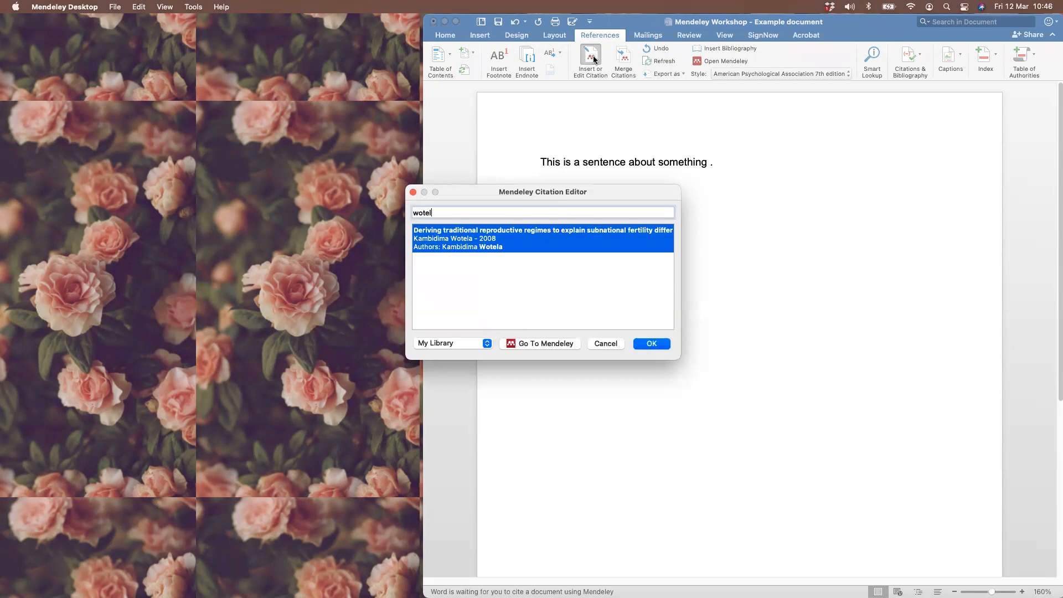
{"action": "left_click", "coordinate": [541, 240]}
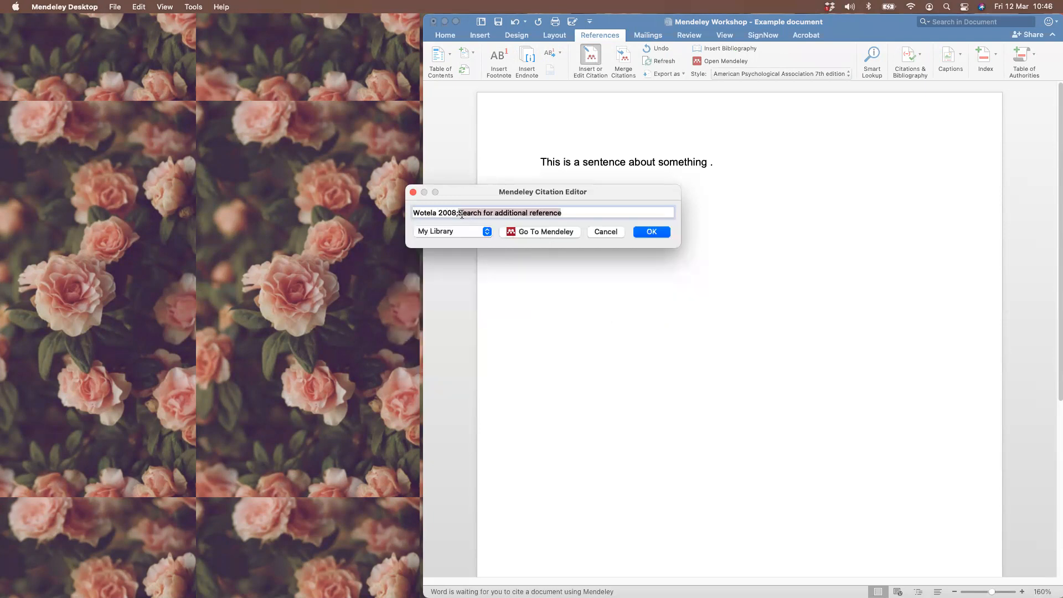
{"action": "left_click", "coordinate": [649, 232]}
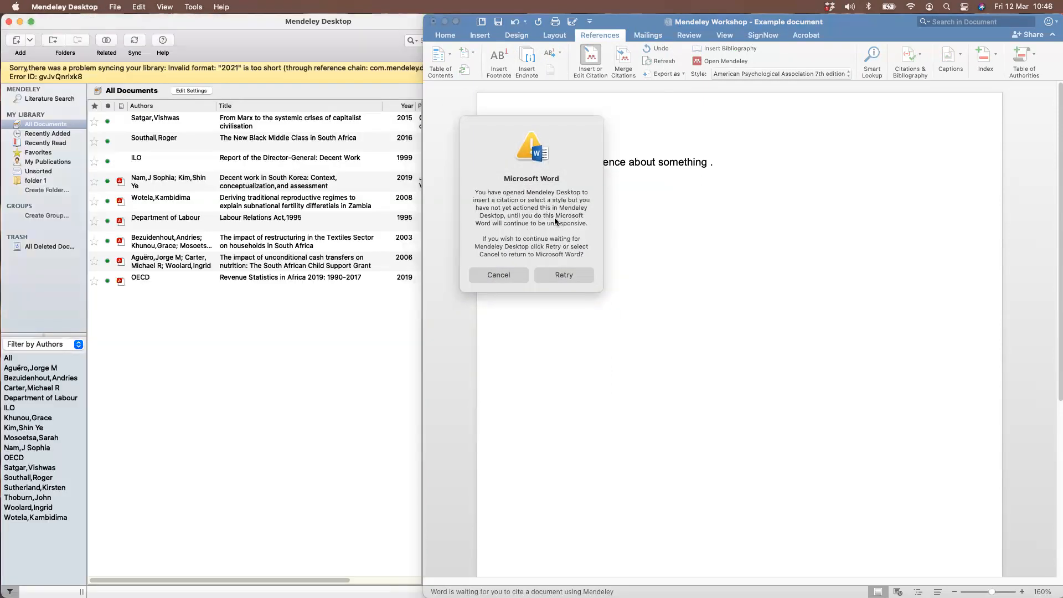
{"action": "left_click", "coordinate": [577, 279]}
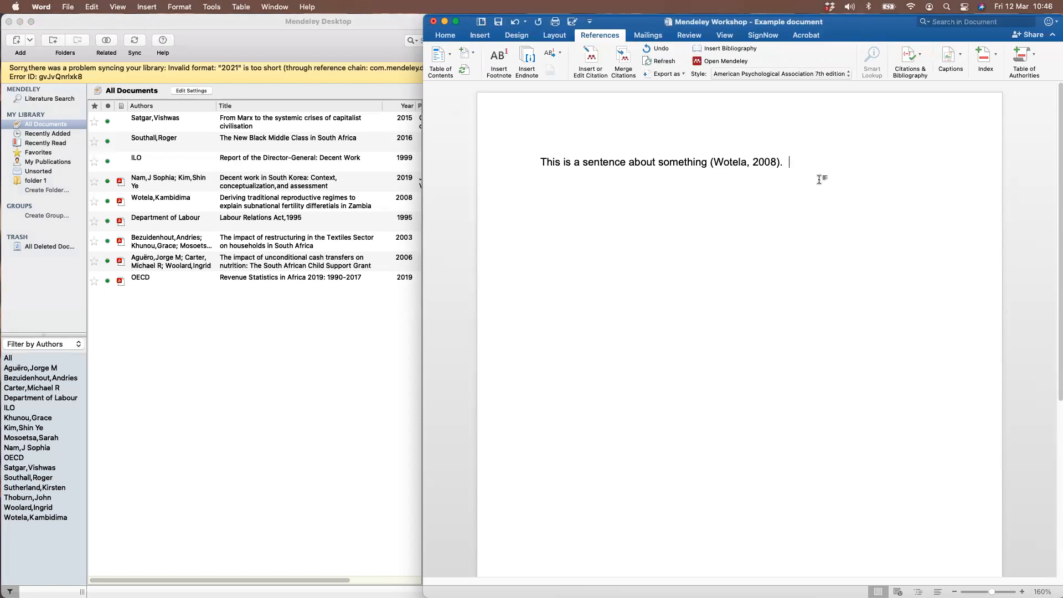
Insert a second citation of the same 2008 paper after the sentence, and delete it again
{"action": "left_click", "coordinate": [590, 60]}
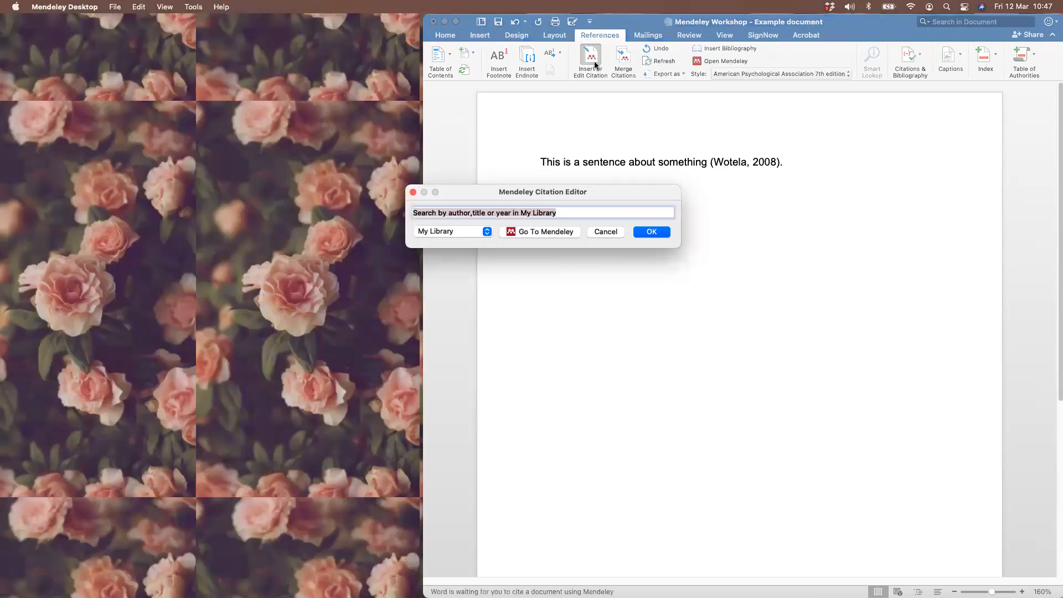
{"action": "type", "text": "wotel"}
{"action": "key", "text": "Return"}
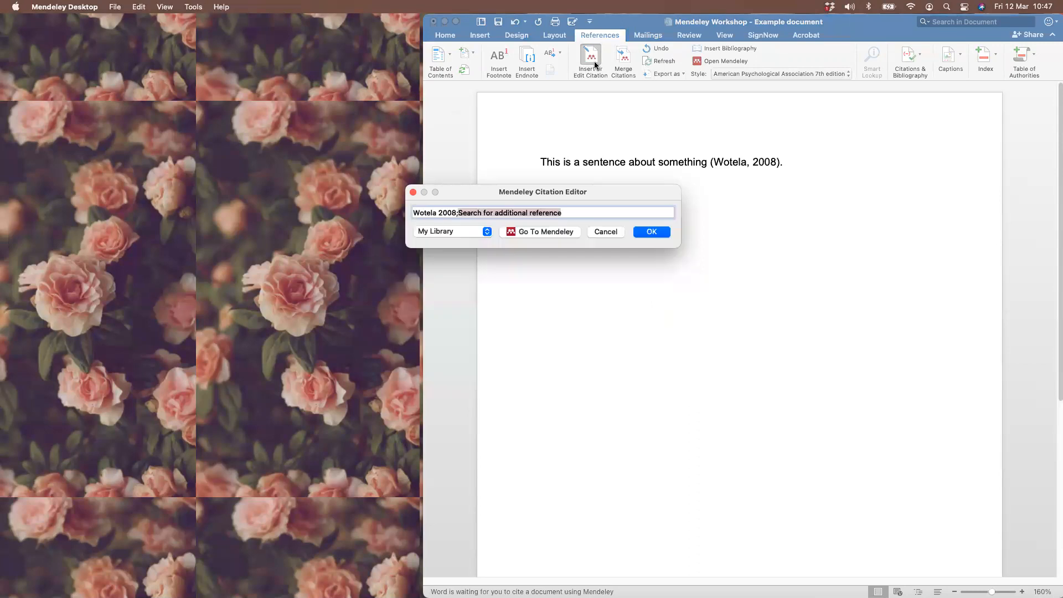
{"action": "key", "text": "Return"}
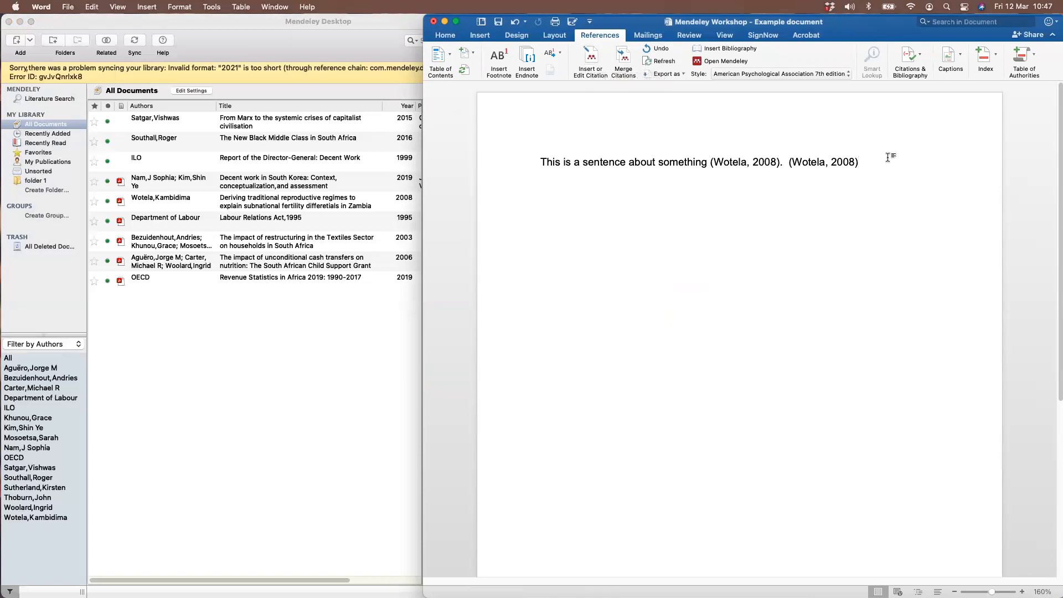
{"action": "key", "text": "BackSpace"}
{"action": "key", "text": "BackSpace"}
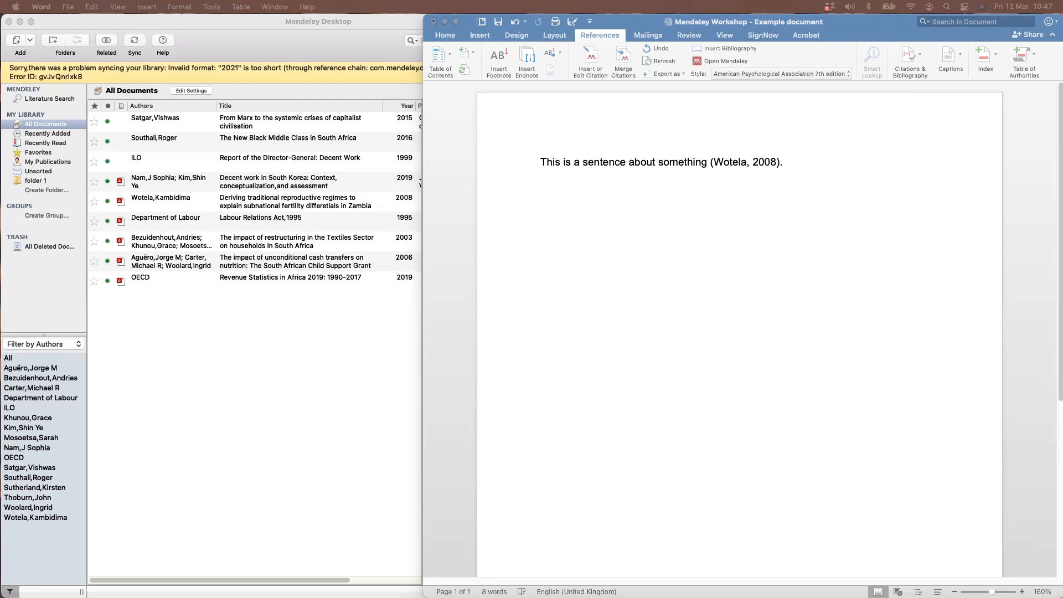
Manually change the year in the sentence's citation to 2007 and leave the citation
{"action": "left_click", "coordinate": [799, 165]}
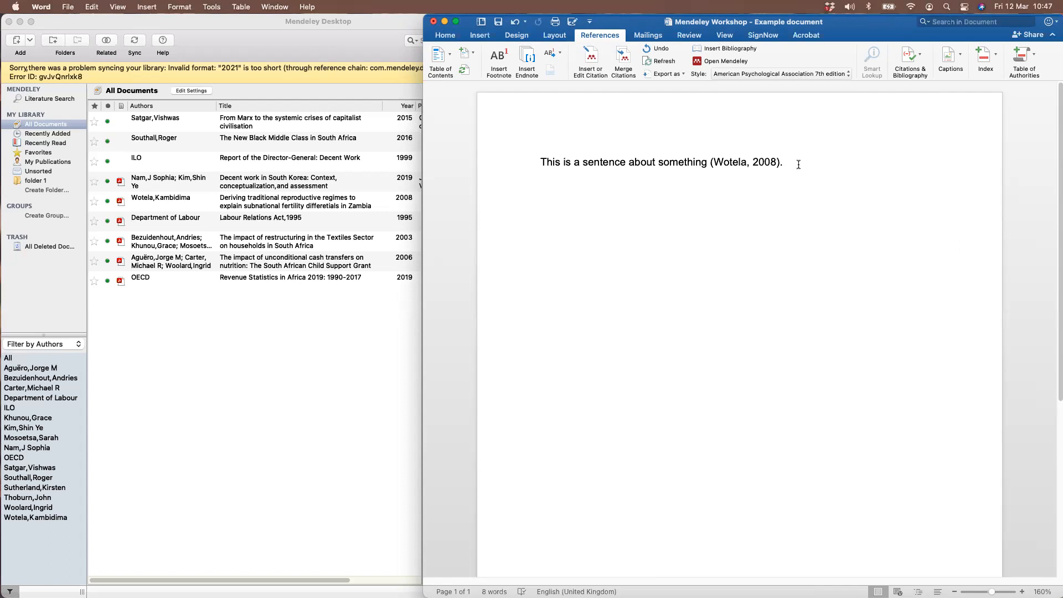
{"action": "left_click", "coordinate": [739, 163]}
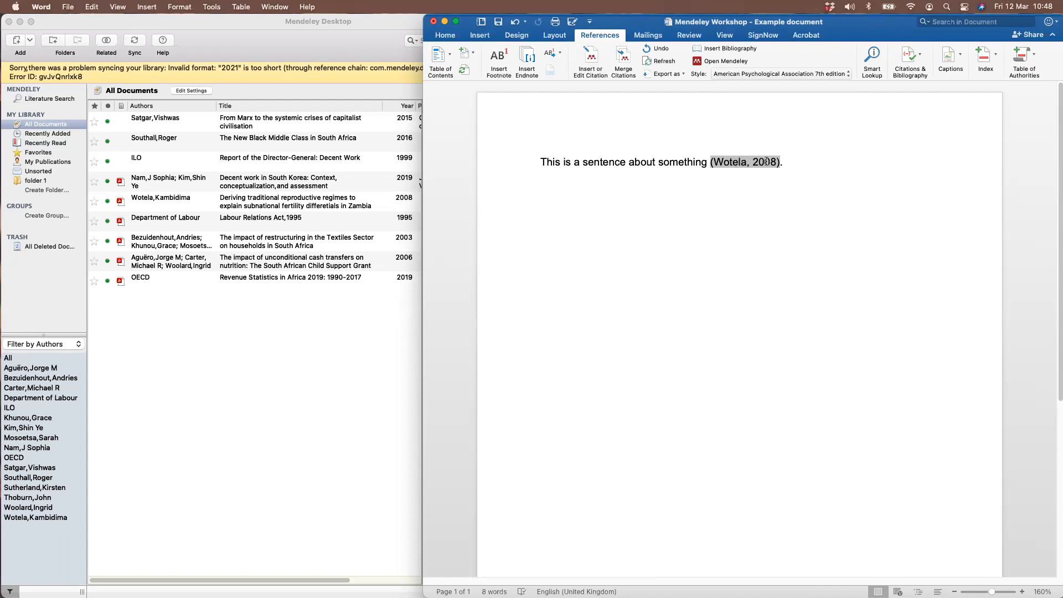
{"action": "key", "text": "BackSpace"}
{"action": "type", "text": "7"}
{"action": "left_click", "coordinate": [828, 173]}
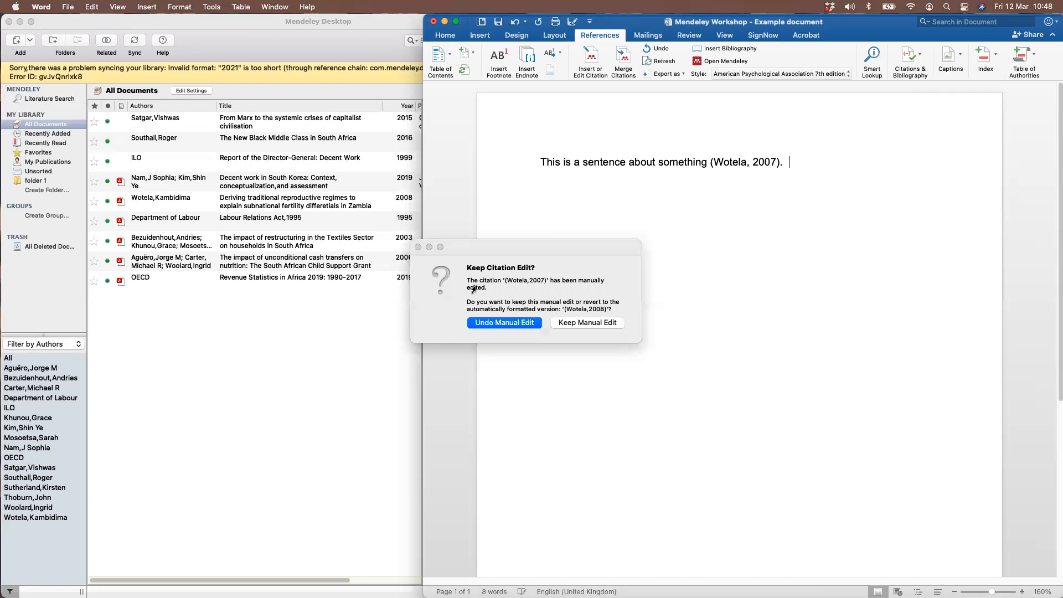
Discard the manual edit of the first sentence's citation, restoring its automatically formatted version, and return to the Word document
{"action": "left_click", "coordinate": [491, 327]}
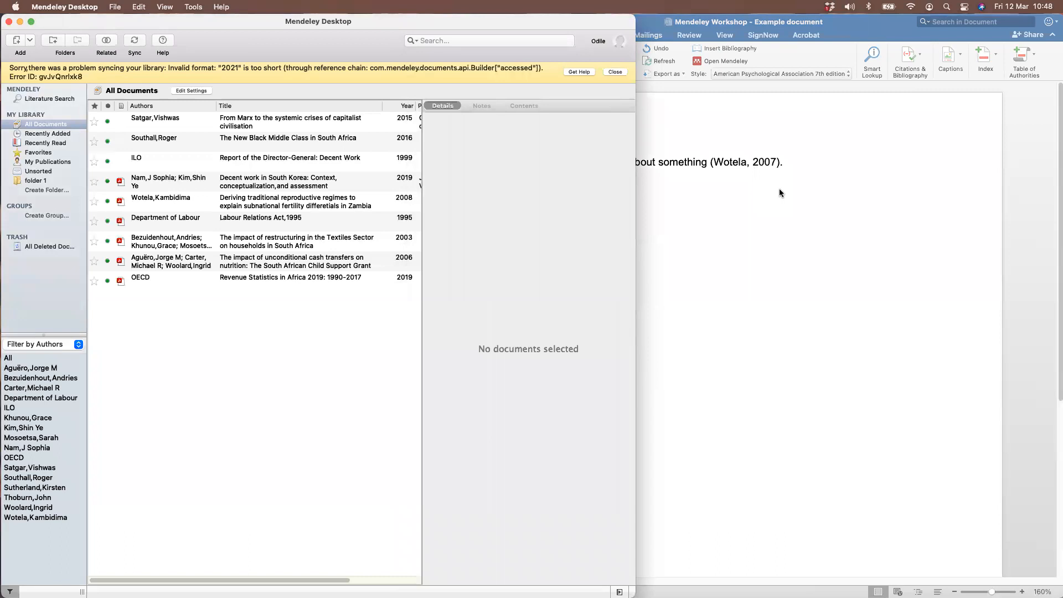
{"action": "left_click", "coordinate": [719, 216]}
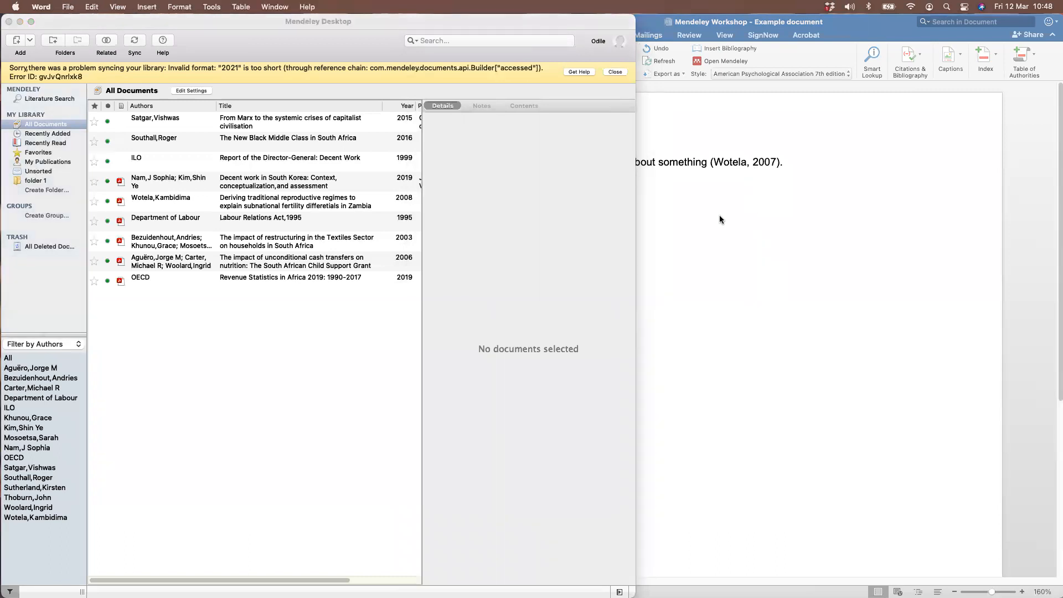
{"action": "left_click", "coordinate": [551, 279]}
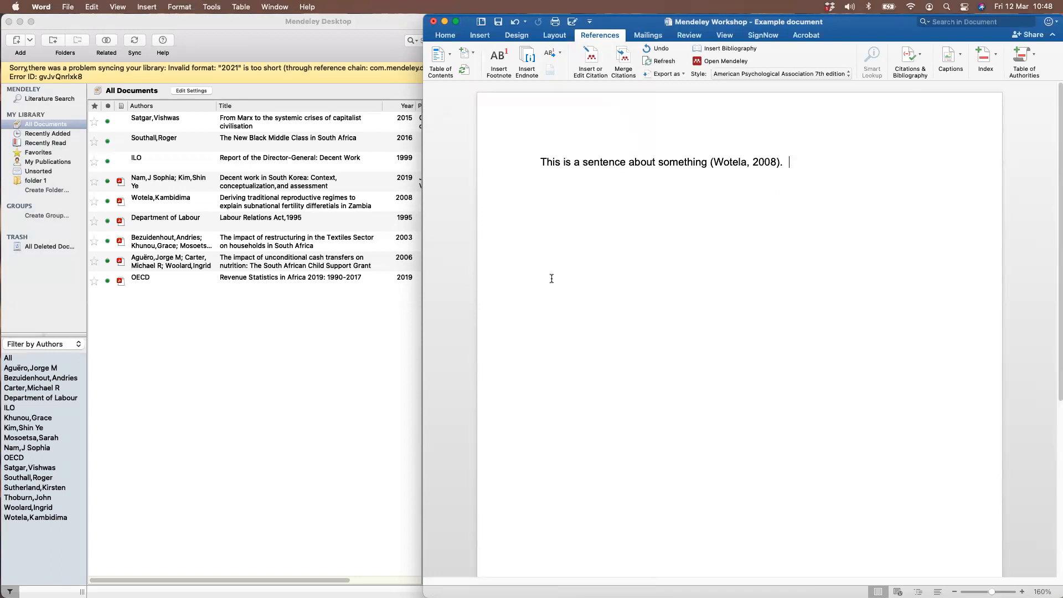
Set the cited Zambia fertility thesis's year to 2010 in Mendeley Desktop, and refresh the citations back in Word
{"action": "left_click", "coordinate": [754, 161]}
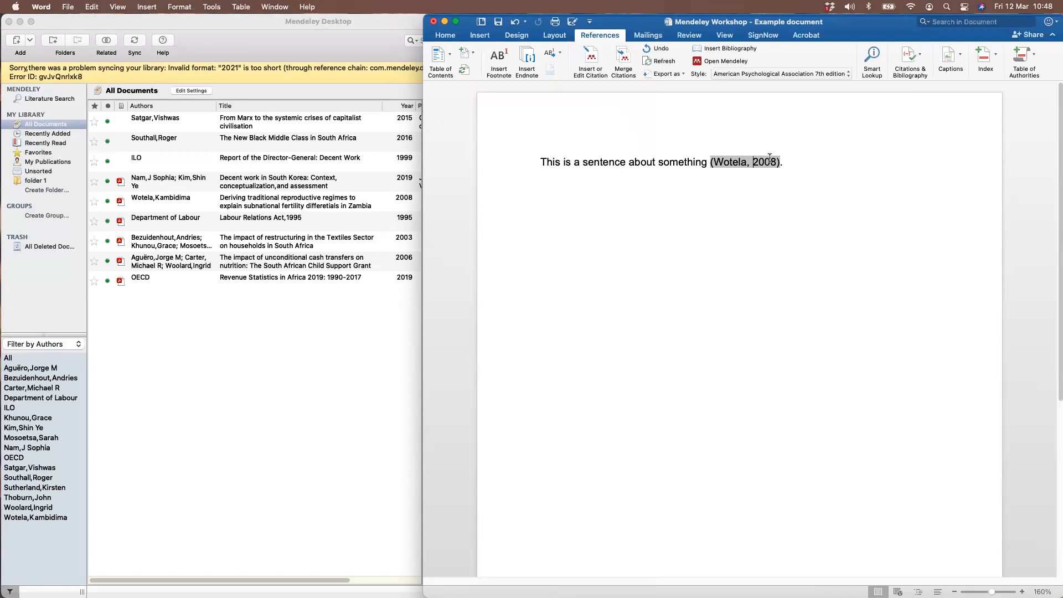
{"action": "left_click", "coordinate": [208, 345]}
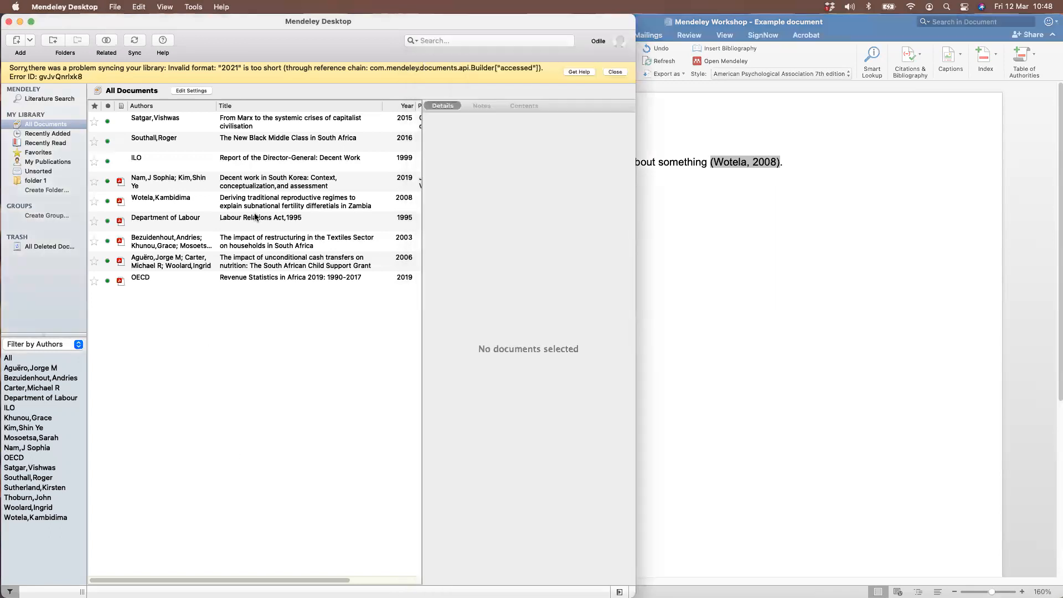
{"action": "left_click", "coordinate": [257, 209]}
{"action": "left_click", "coordinate": [498, 211]}
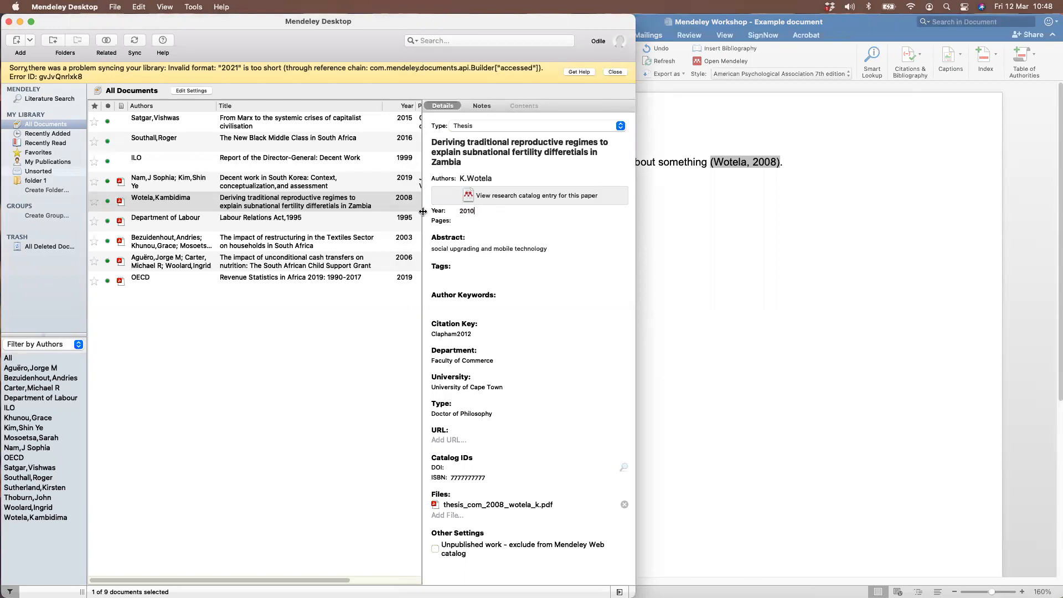
{"action": "left_click", "coordinate": [713, 228]}
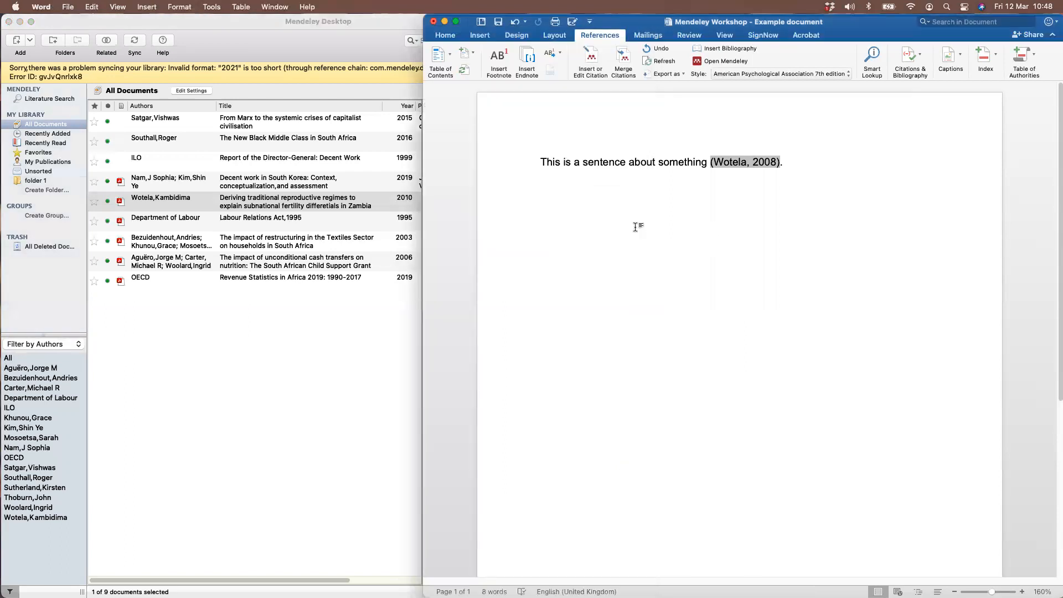
{"action": "left_click", "coordinate": [344, 344]}
{"action": "left_click", "coordinate": [673, 293]}
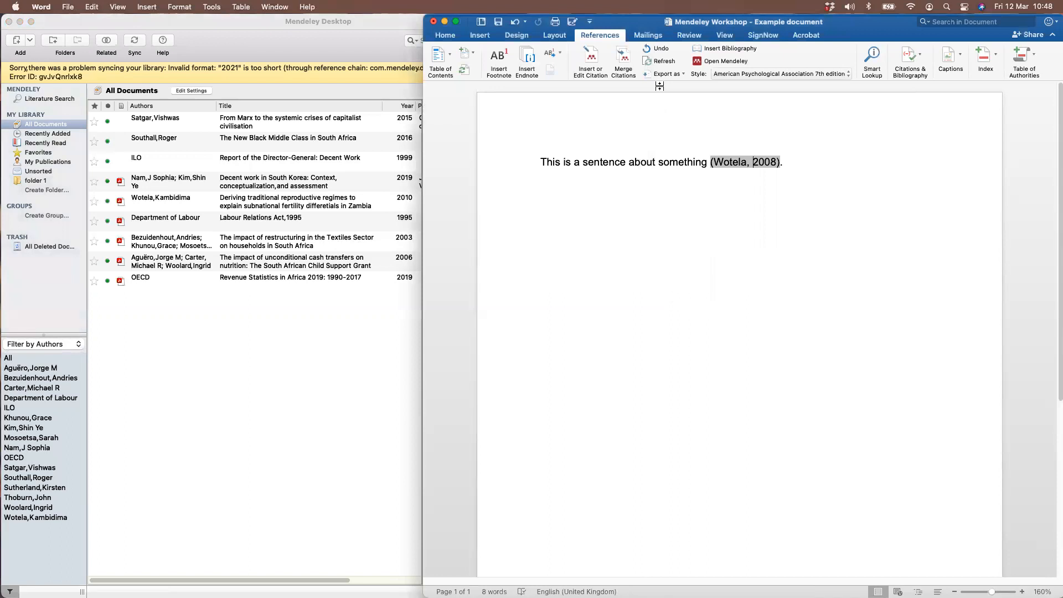
{"action": "left_click", "coordinate": [660, 62]}
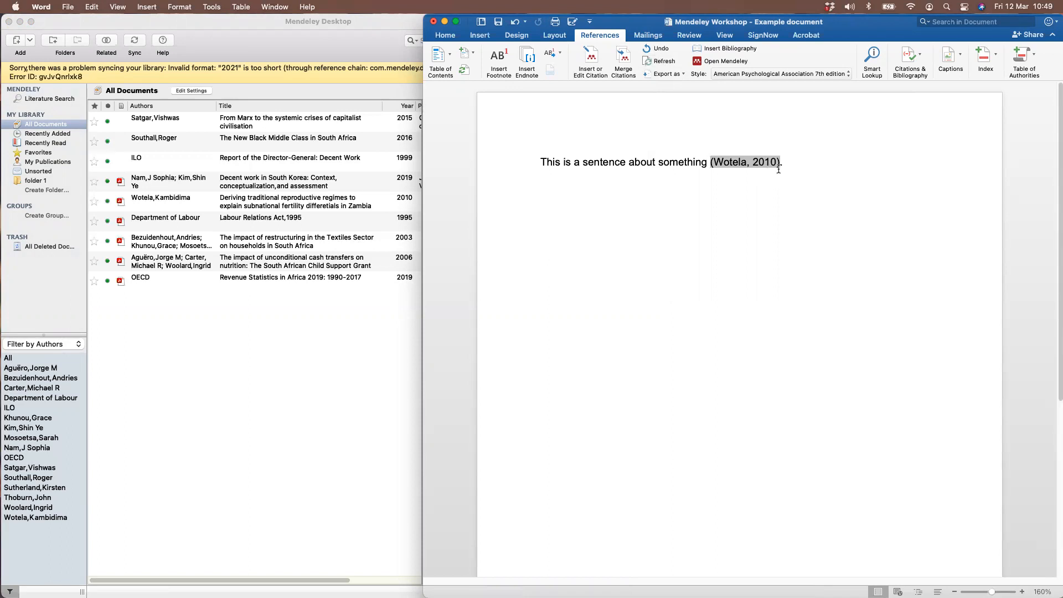
Set the thesis's year back to 2008 in Mendeley Desktop, and refresh the Word document's citations
{"action": "left_click", "coordinate": [227, 383]}
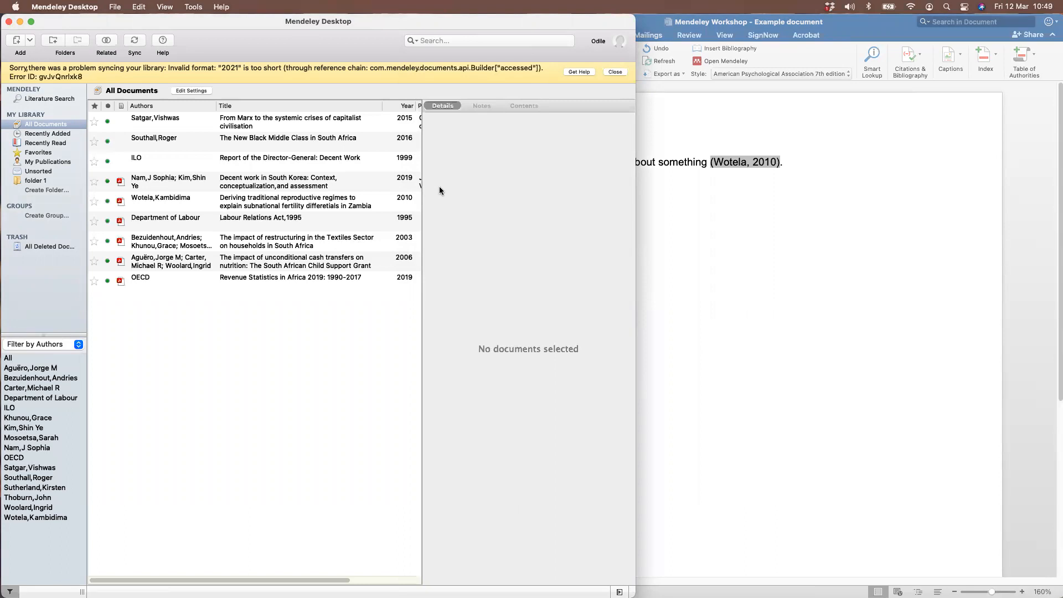
{"action": "left_click", "coordinate": [728, 190]}
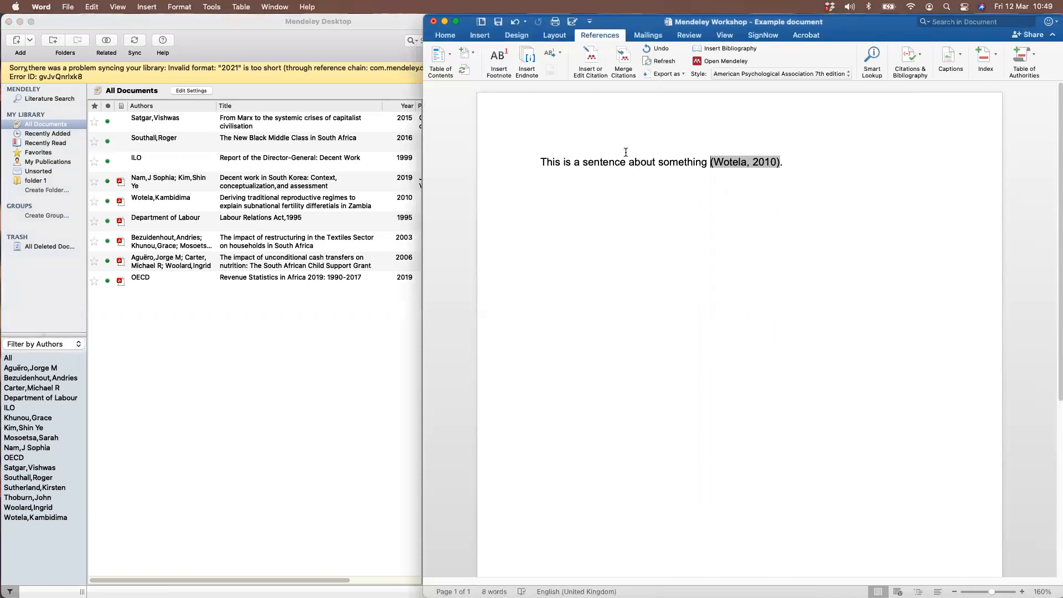
{"action": "left_click", "coordinate": [770, 162]}
{"action": "left_click", "coordinate": [396, 308]}
{"action": "left_click", "coordinate": [263, 206]}
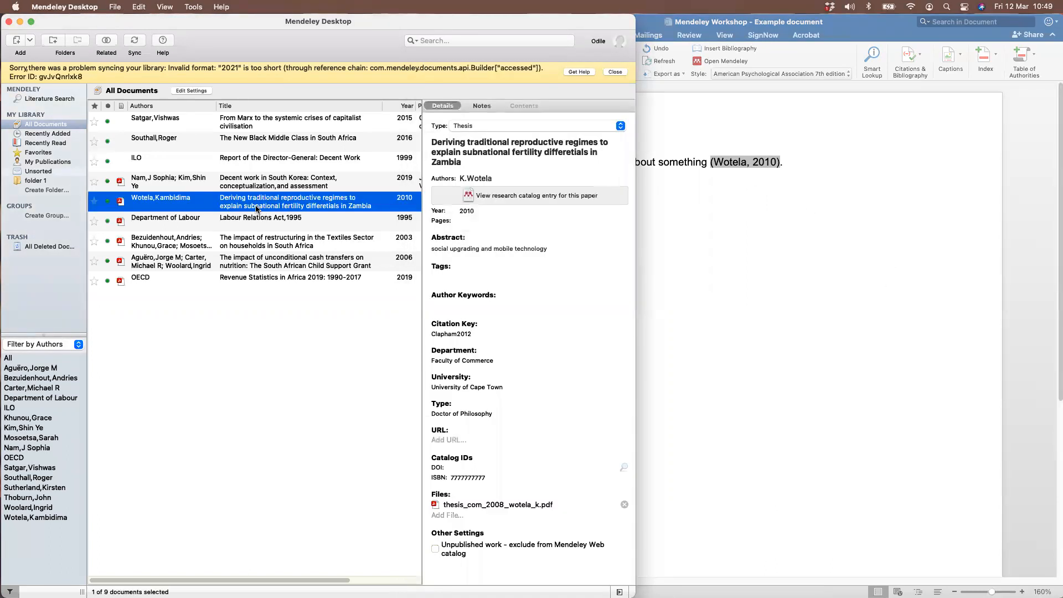
{"action": "left_click", "coordinate": [467, 213]}
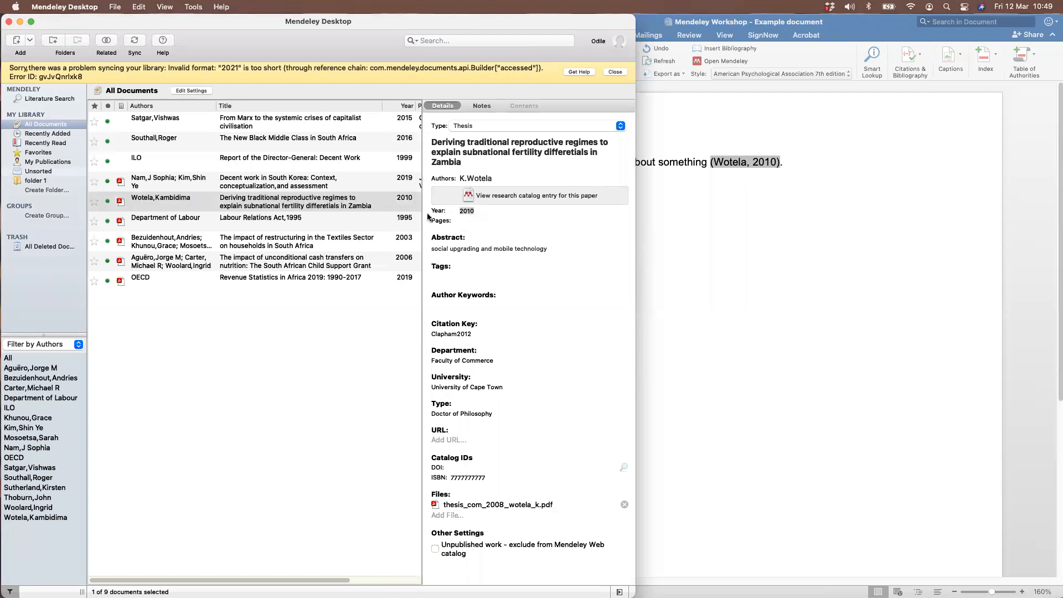
{"action": "left_click", "coordinate": [747, 270]}
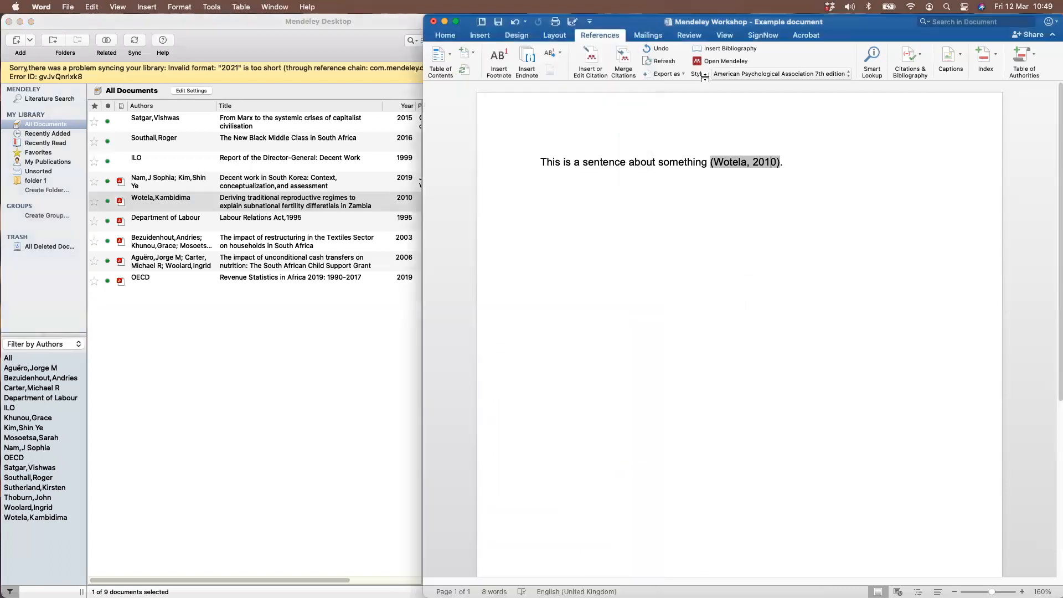
{"action": "left_click", "coordinate": [660, 62]}
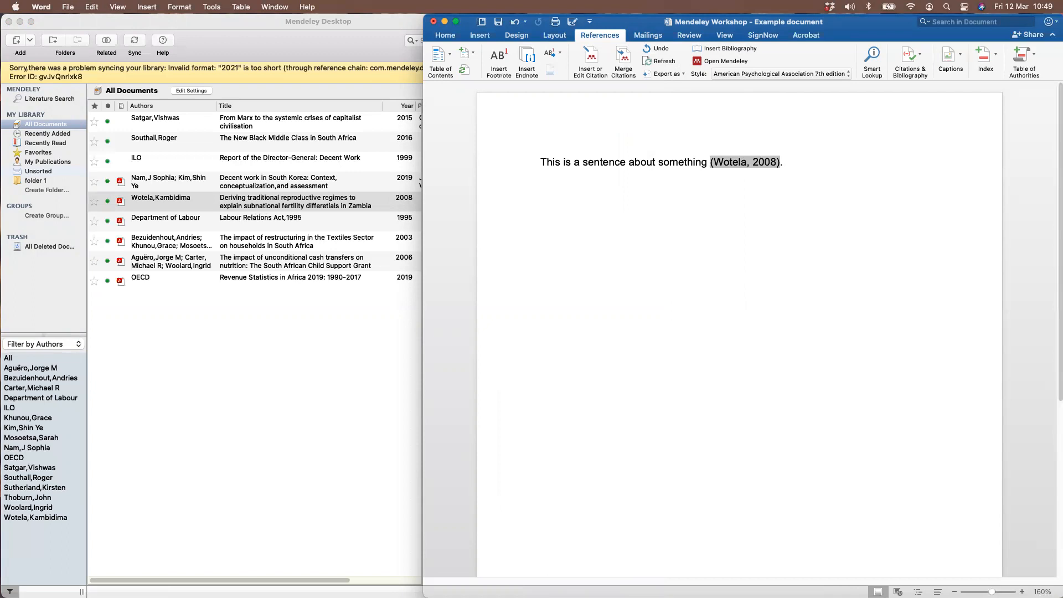
Start a second paragraph after a blank line with the thesis author's surname followed by "said something important"
{"action": "left_click", "coordinate": [798, 171]}
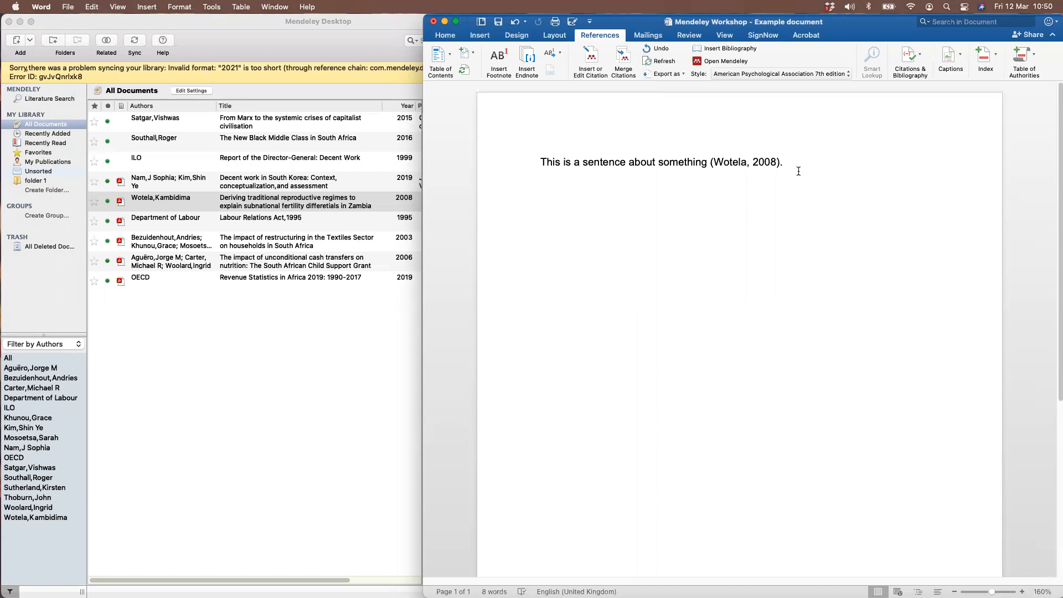
{"action": "key", "text": "Return"}
{"action": "key", "text": "Return"}
{"action": "type", "text": "Wotel"}
{"action": "type", "text": "a said something important"}
Insert the Mendeley citation of the 2008 thesis directly after the author's surname in the second sentence
{"action": "left_click", "coordinate": [573, 197]}
{"action": "left_click", "coordinate": [591, 66]}
{"action": "type", "text": "wotel"}
{"action": "key", "text": "Return"}
{"action": "key", "text": "Return"}
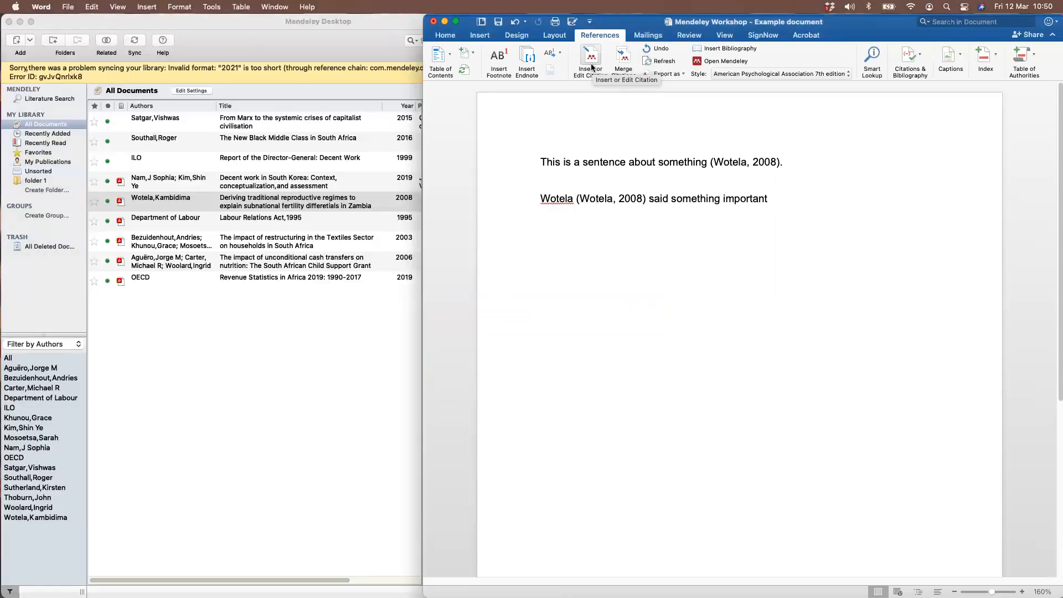
Delete the surname in front of the second sentence's citation and end the sentence with a full stop
{"action": "double_click", "coordinate": [556, 199]}
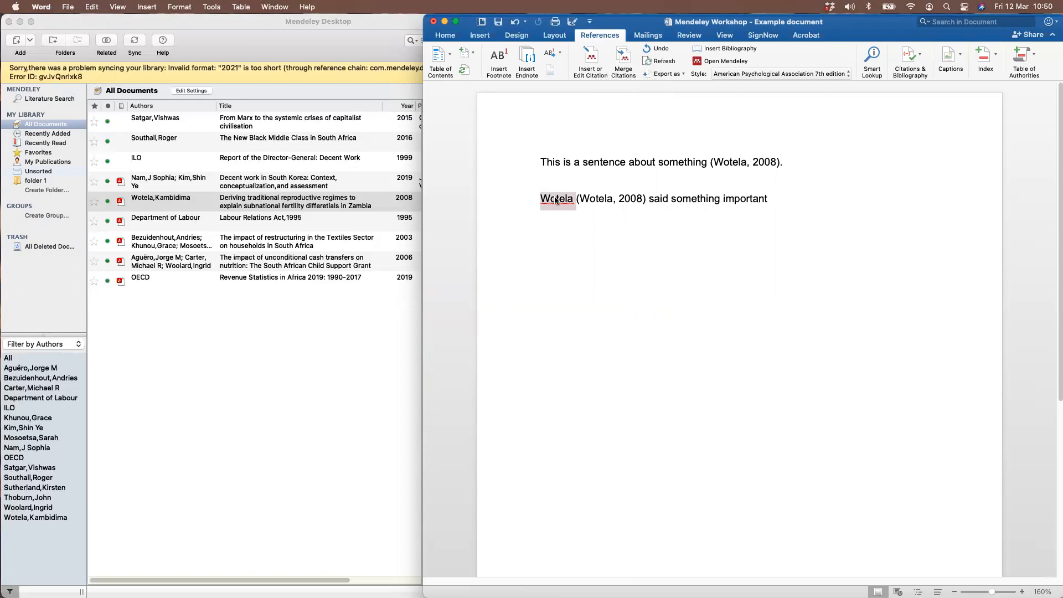
{"action": "key", "text": "BackSpace"}
{"action": "left_click", "coordinate": [793, 202]}
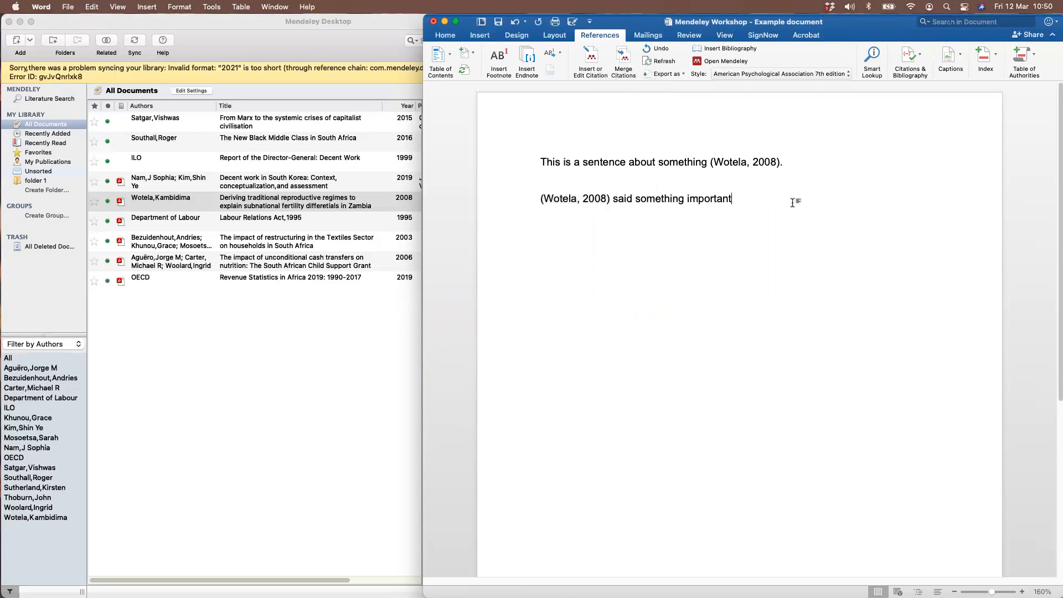
{"action": "type", "text": "."}
Manually edit the second sentence's citation to the surname without a comma, followed by only the year in parentheses, "(2008)"
{"action": "left_click", "coordinate": [509, 205]}
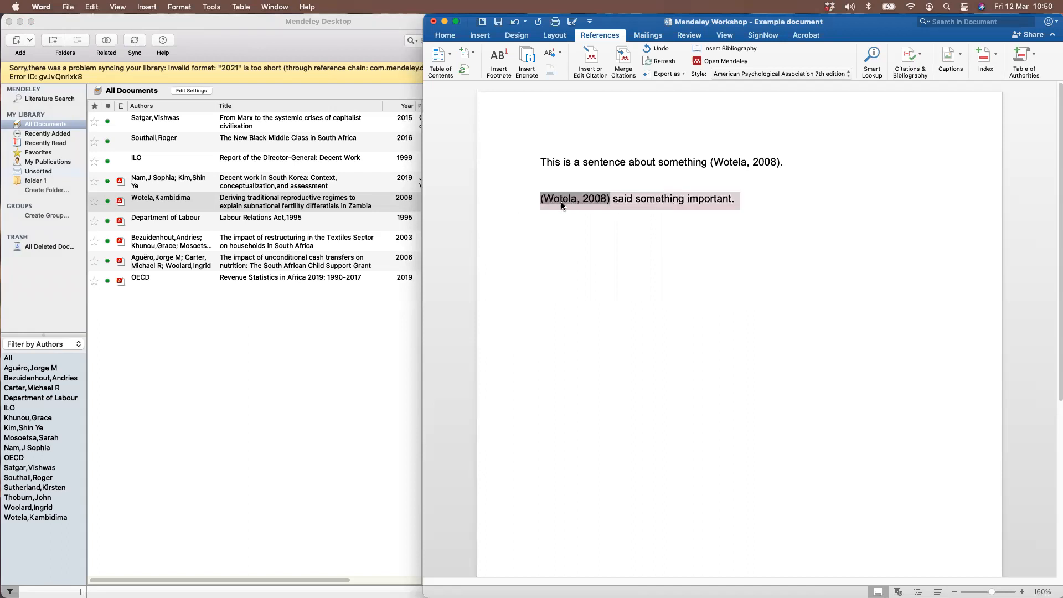
{"action": "left_click", "coordinate": [669, 204]}
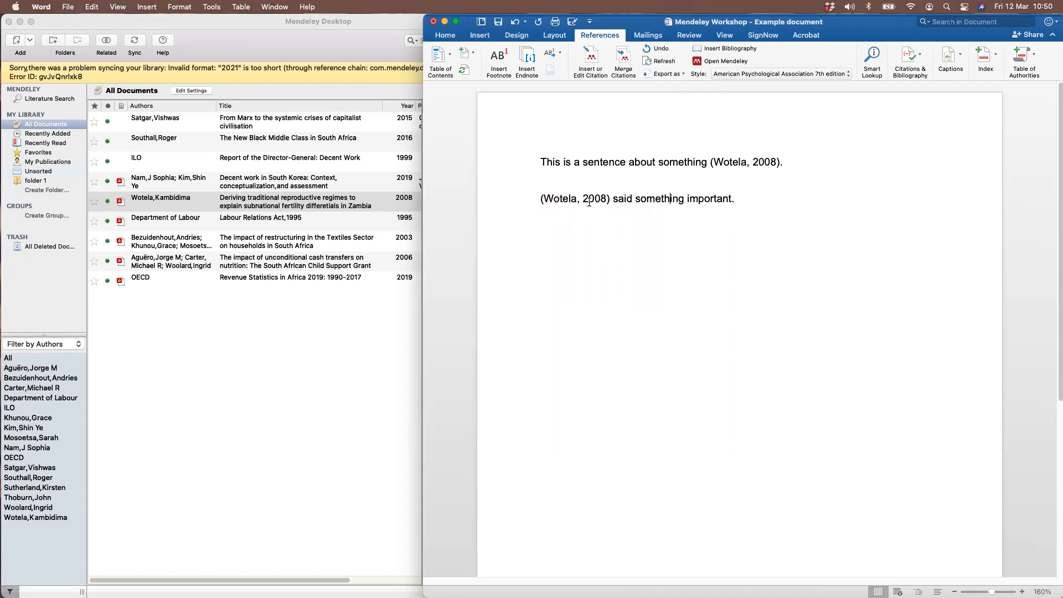
{"action": "left_click", "coordinate": [584, 200]}
{"action": "key", "text": "BackSpace"}
{"action": "key", "text": "BackSpace"}
{"action": "key", "text": "BackSpace"}
{"action": "type", "text": "a"}
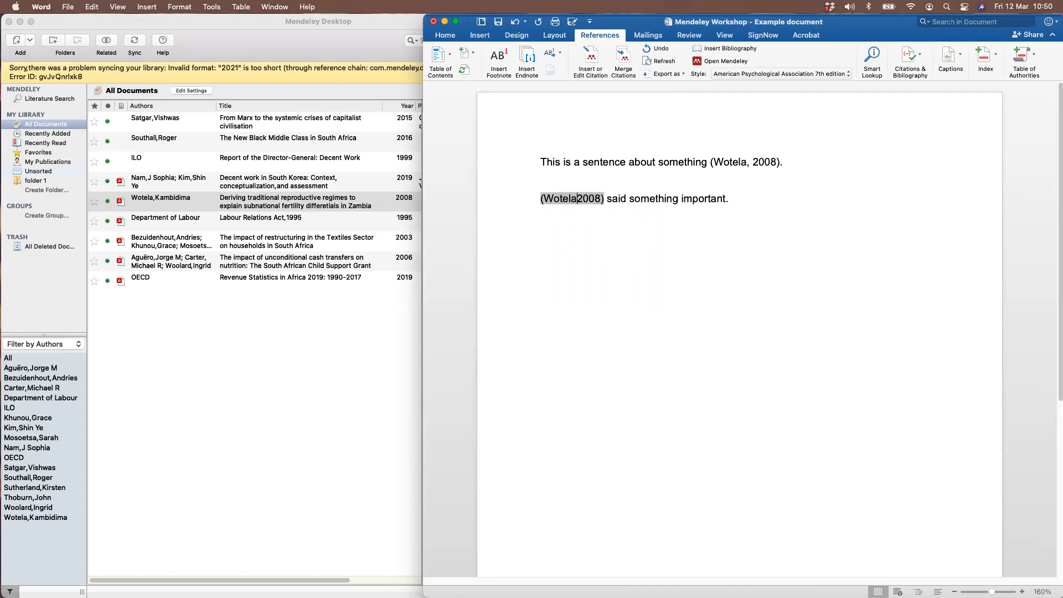
{"action": "type", "text": " ("}
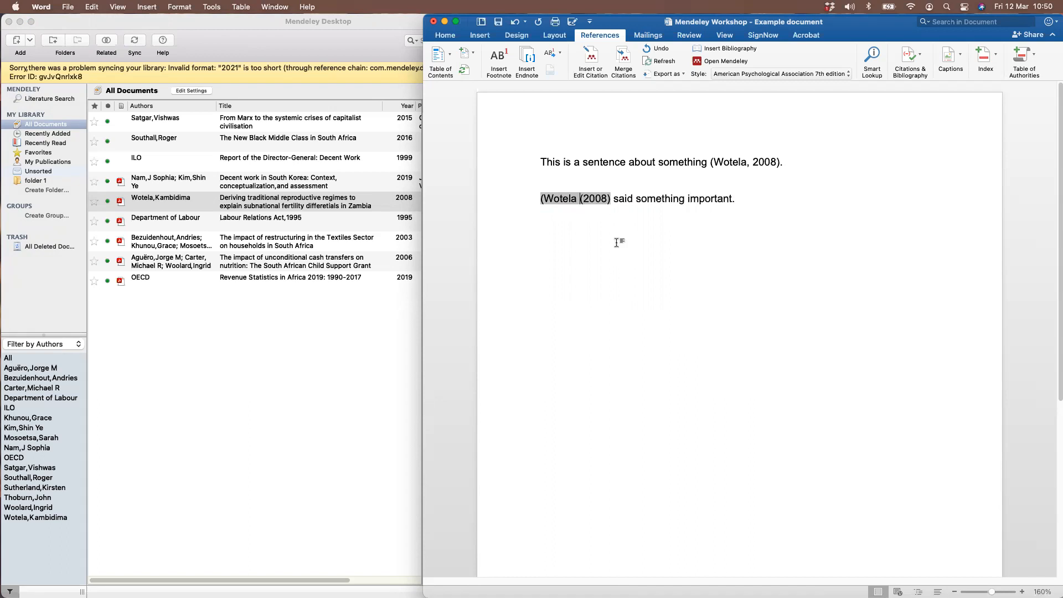
{"action": "key", "text": "Left"}
{"action": "key", "text": "Left"}
{"action": "key", "text": "BackSpace"}
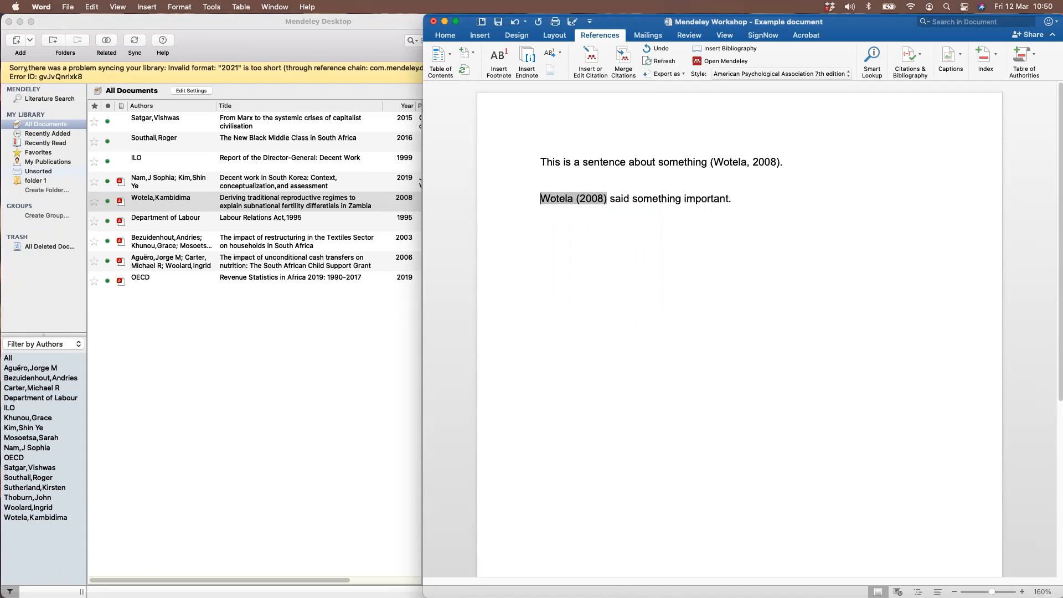
Leave the edited citation, undo its manual edit and return to the Word document
{"action": "left_click", "coordinate": [759, 223]}
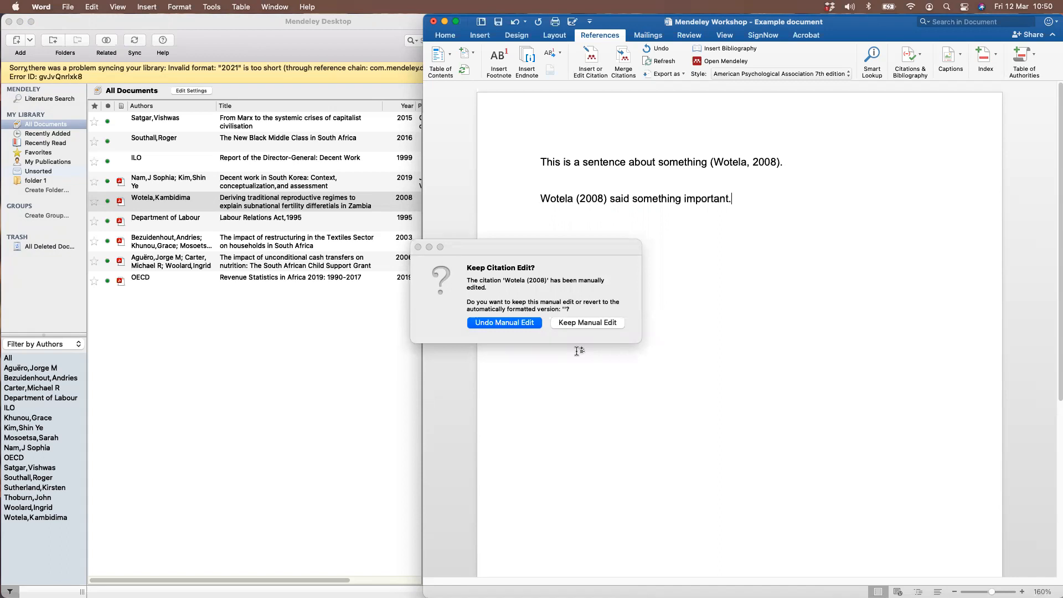
{"action": "left_click", "coordinate": [529, 323]}
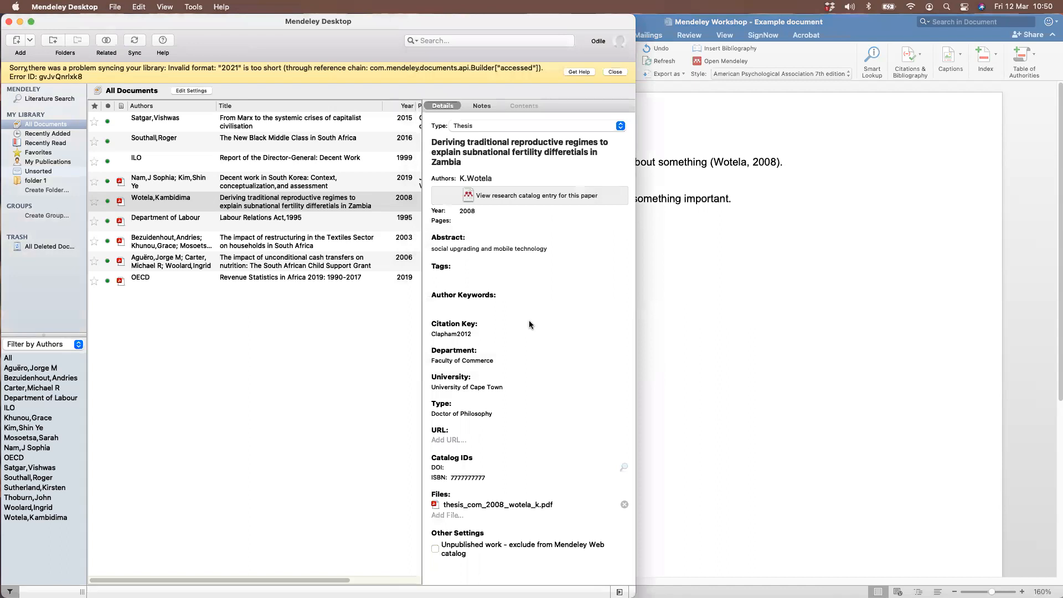
{"action": "left_click", "coordinate": [789, 284]}
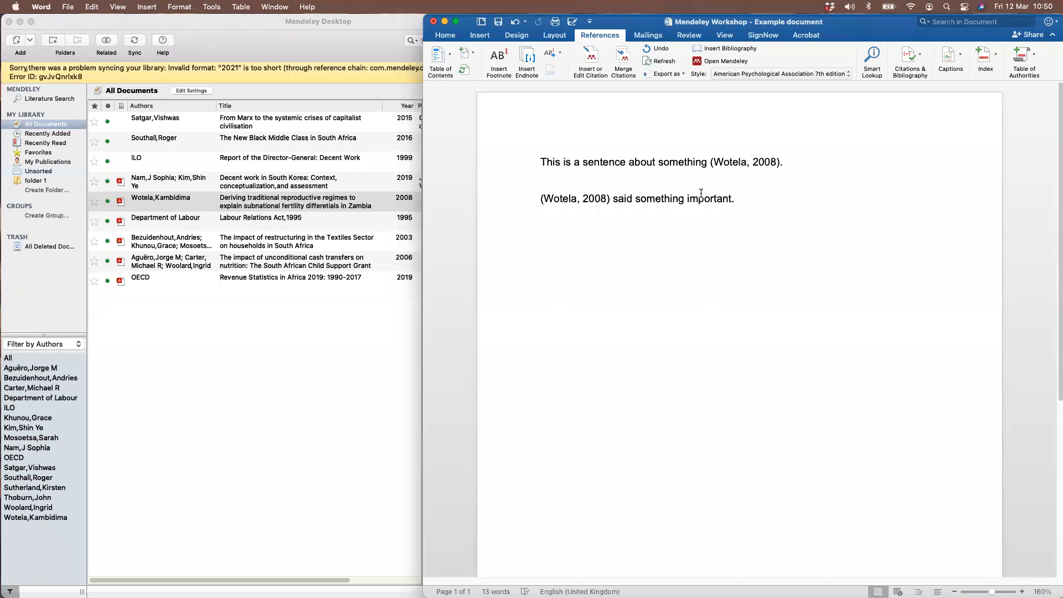
Enter the author's surname as plain text in front of the second sentence's citation
{"action": "left_click", "coordinate": [540, 201]}
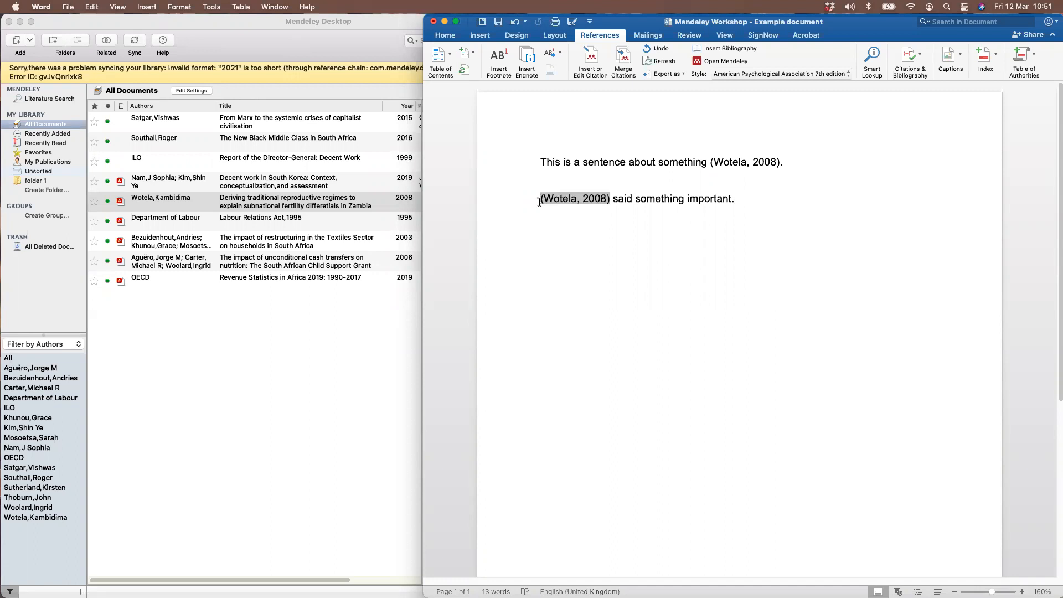
{"action": "key", "text": "Left"}
{"action": "type", "text": "Wotela"}
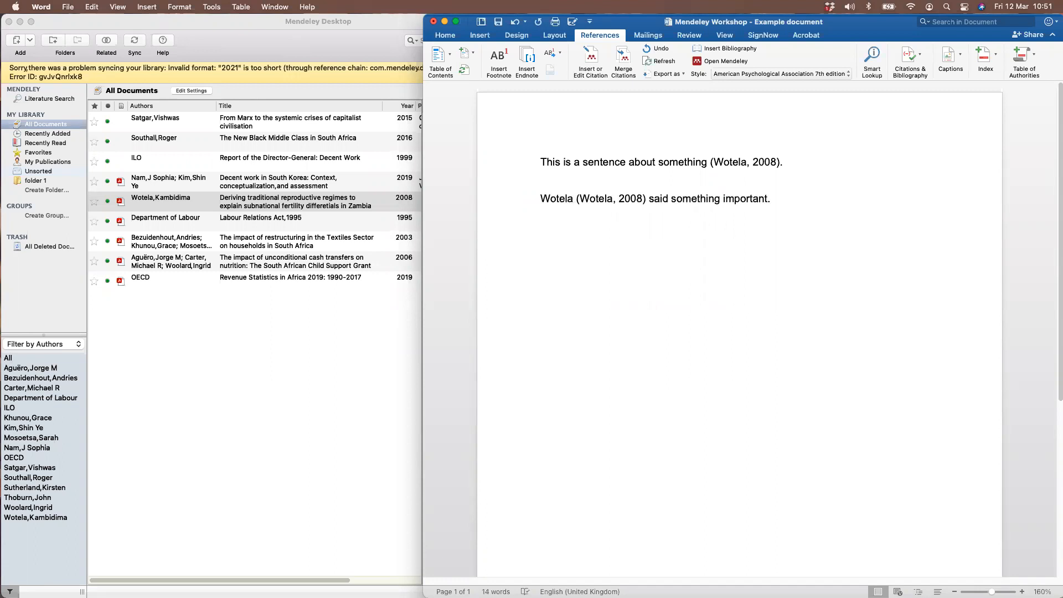
Edit the second sentence's citation in the Mendeley Citation Editor to suppress the author
{"action": "left_click", "coordinate": [608, 198]}
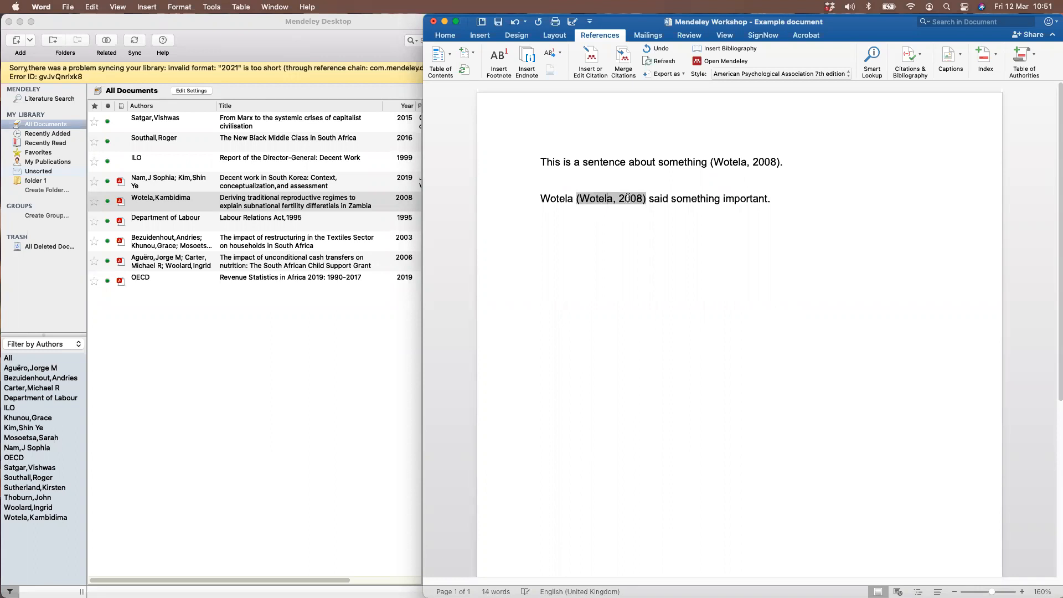
{"action": "left_click", "coordinate": [591, 61]}
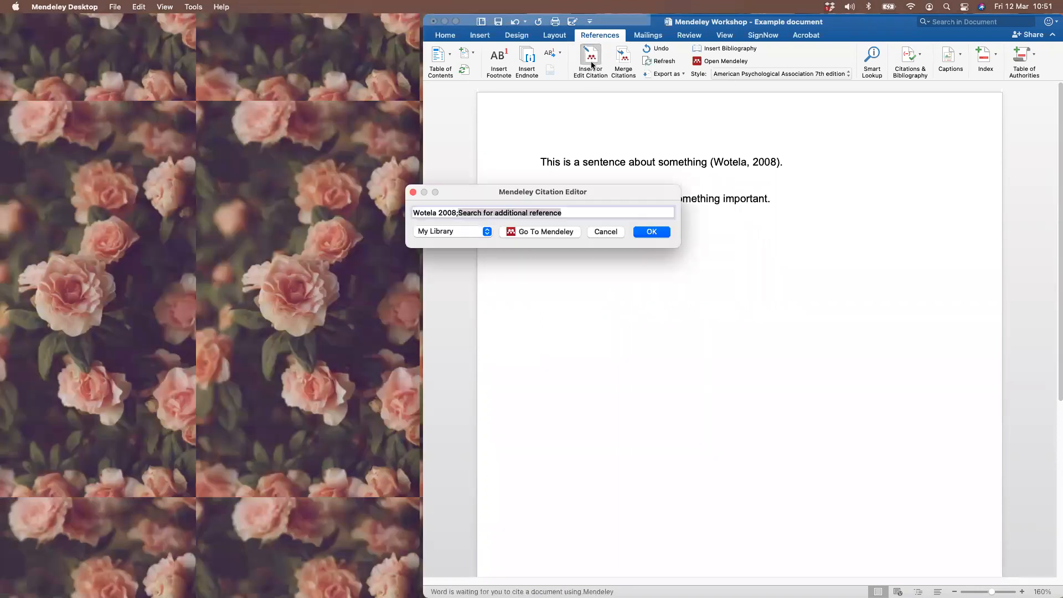
{"action": "left_click", "coordinate": [427, 213]}
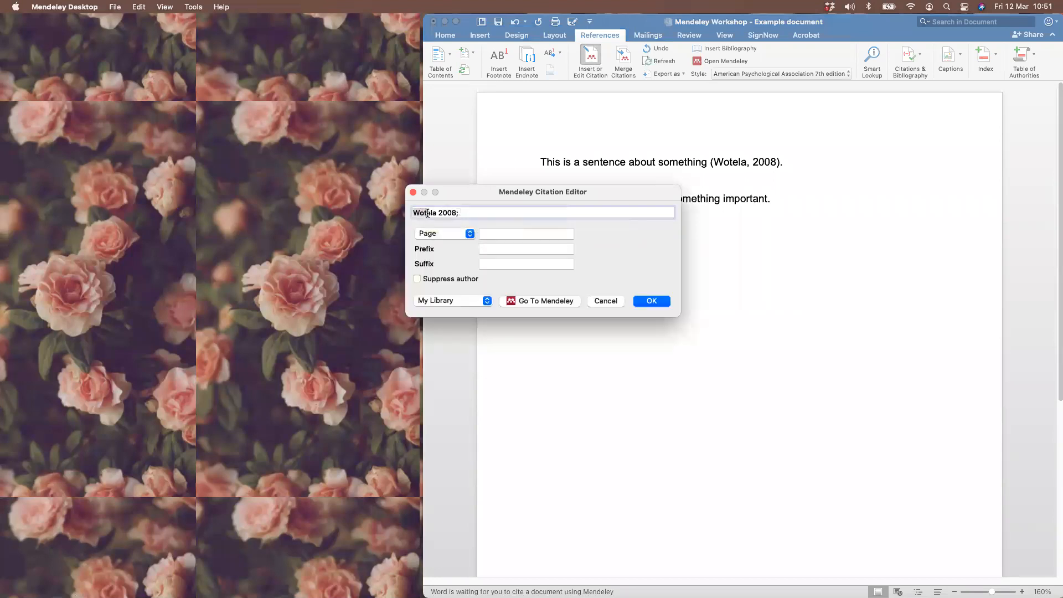
{"action": "left_click", "coordinate": [417, 281]}
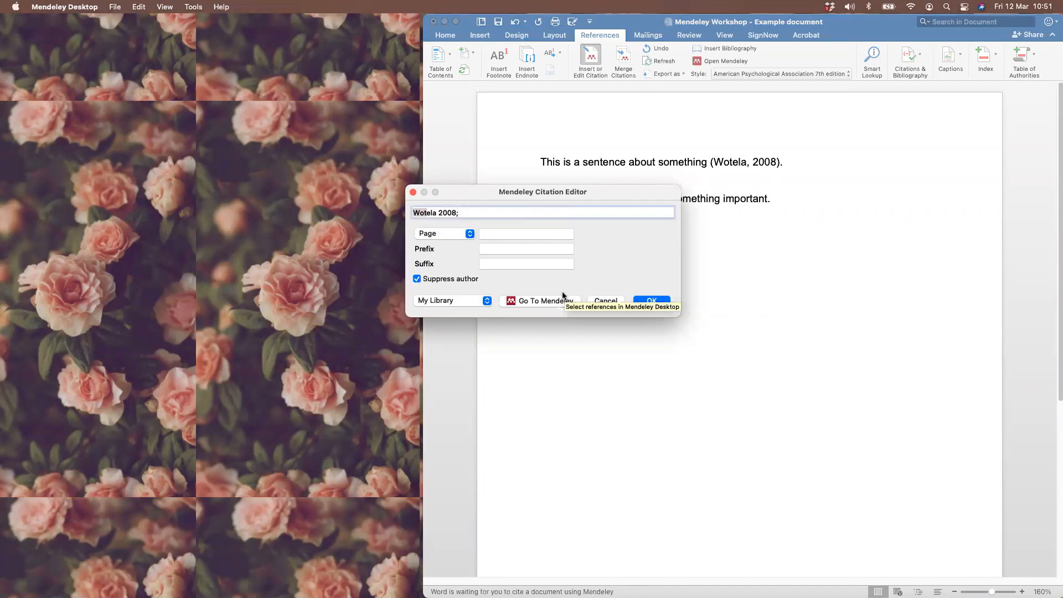
{"action": "left_click", "coordinate": [648, 301]}
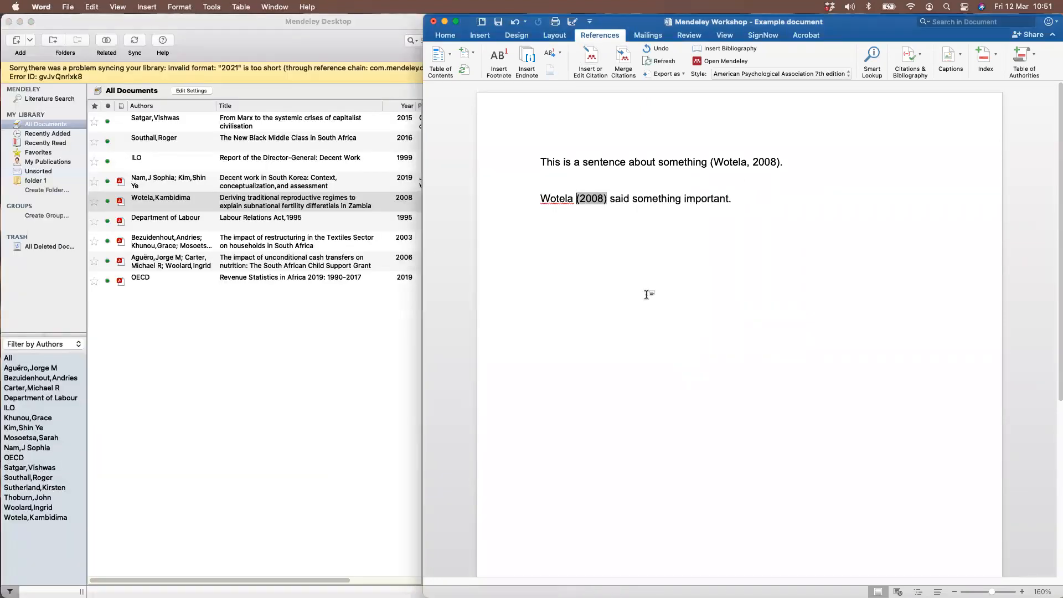
Switch to Mendeley Desktop and set the Zambia fertility thesis's year to 2010
{"action": "left_click", "coordinate": [557, 202]}
{"action": "left_click", "coordinate": [145, 302]}
{"action": "left_click", "coordinate": [204, 208]}
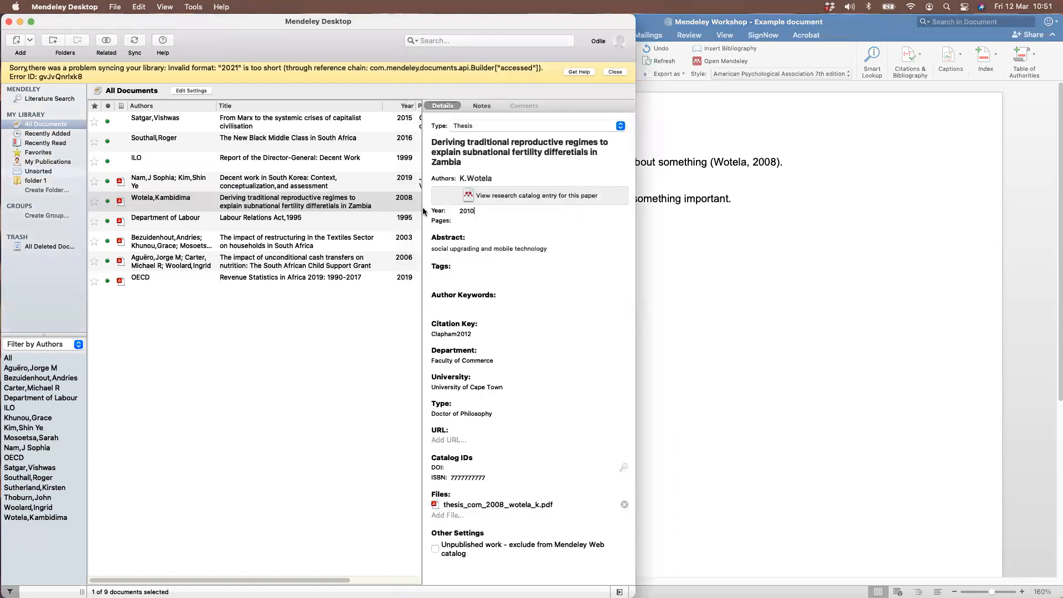
Return to the Word document and refresh its Mendeley citations
{"action": "left_click", "coordinate": [756, 300]}
{"action": "left_click", "coordinate": [660, 61]}
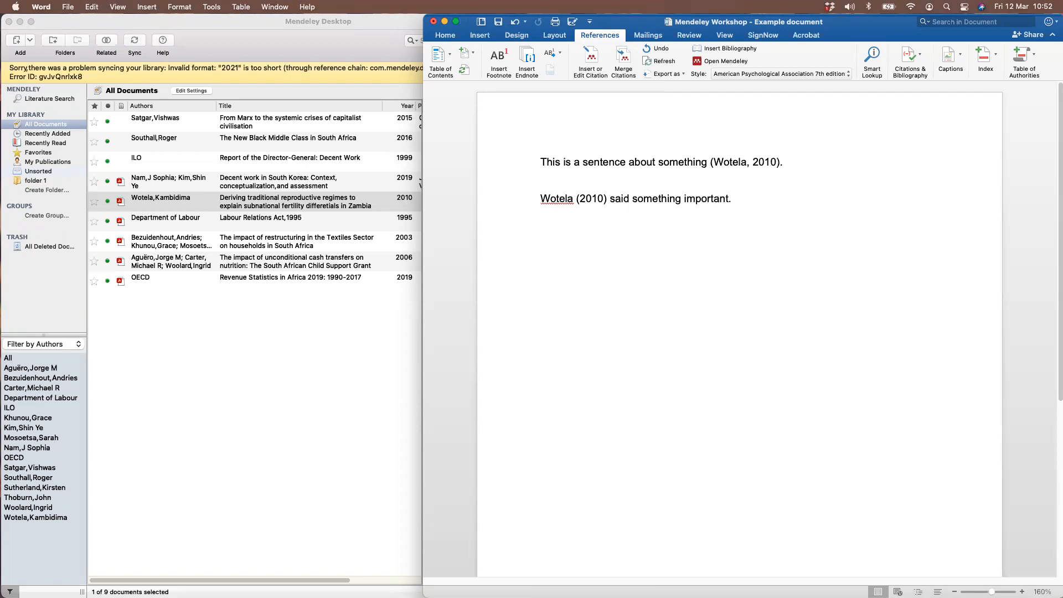
{"action": "left_click", "coordinate": [771, 201]}
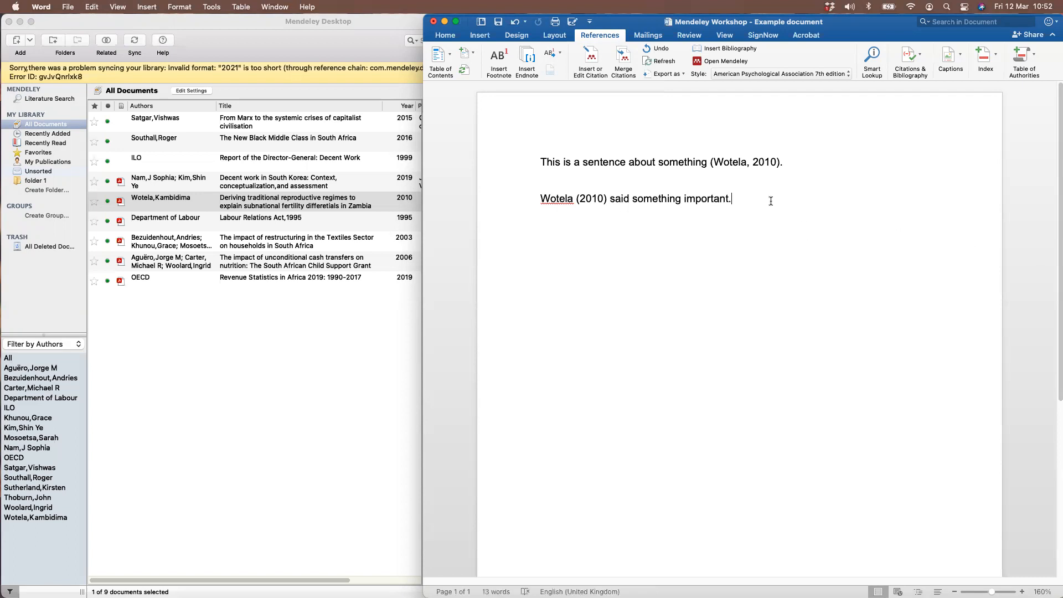
In a new paragraph, insert a citation of the 2019 South Korea decent work article followed by "said something important."
{"action": "left_click", "coordinate": [149, 188]}
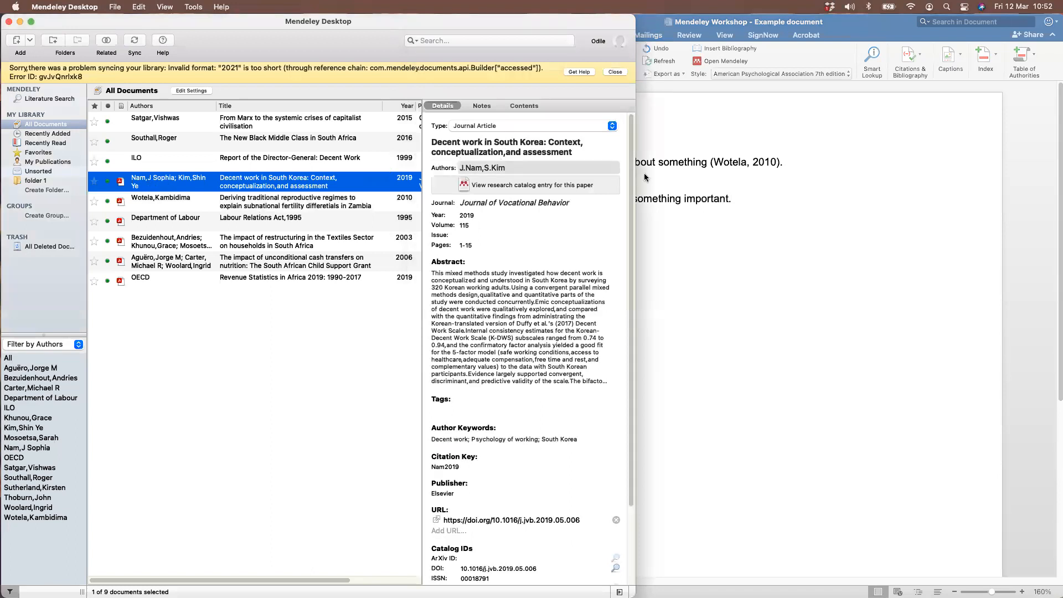
{"action": "left_click", "coordinate": [735, 195]}
{"action": "key", "text": "Return"}
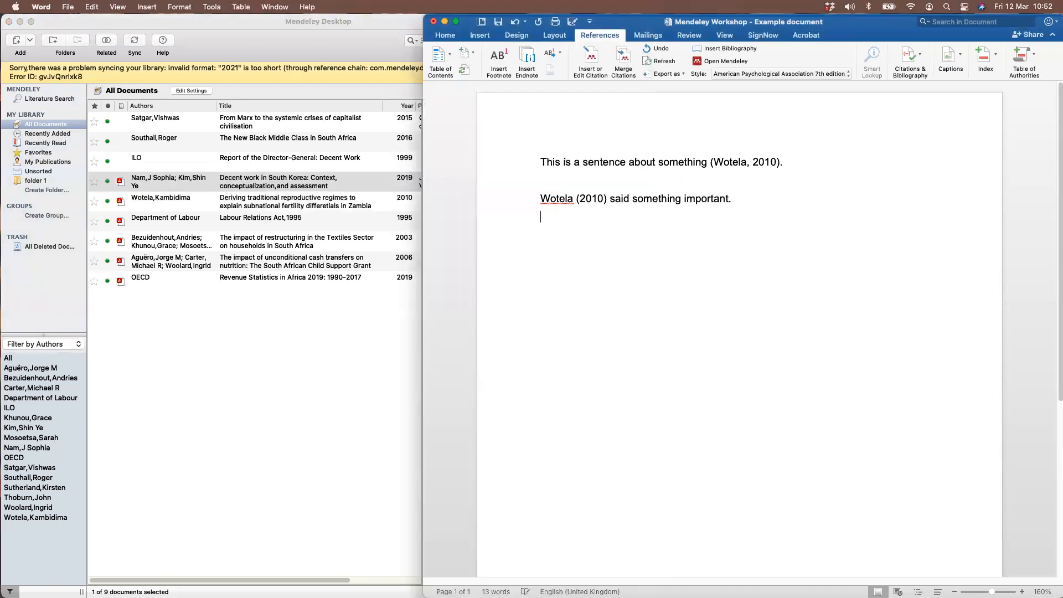
{"action": "left_click", "coordinate": [591, 61]}
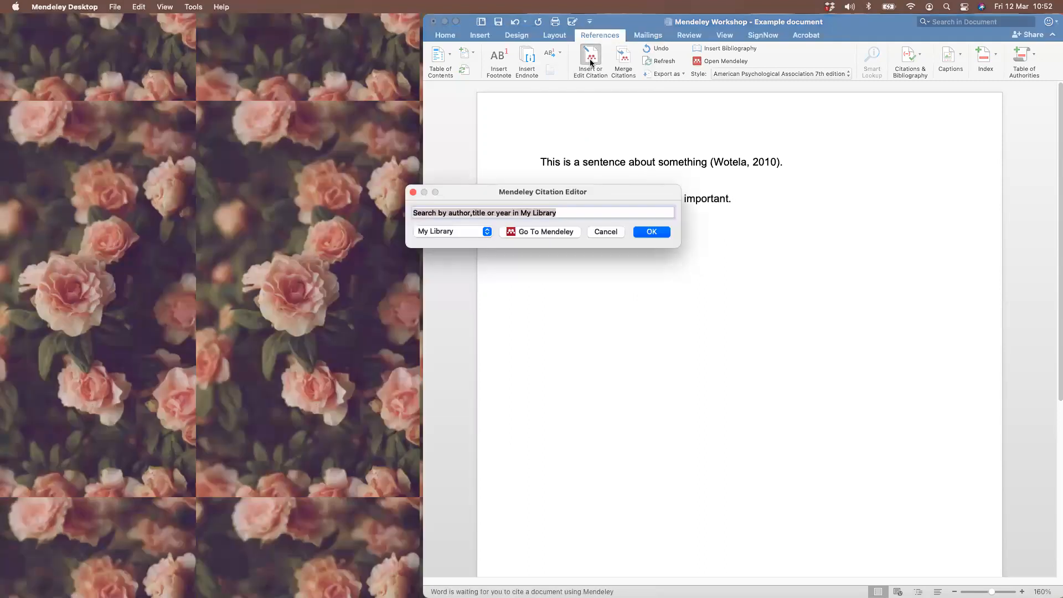
{"action": "type", "text": "nam"}
{"action": "key", "text": "Return"}
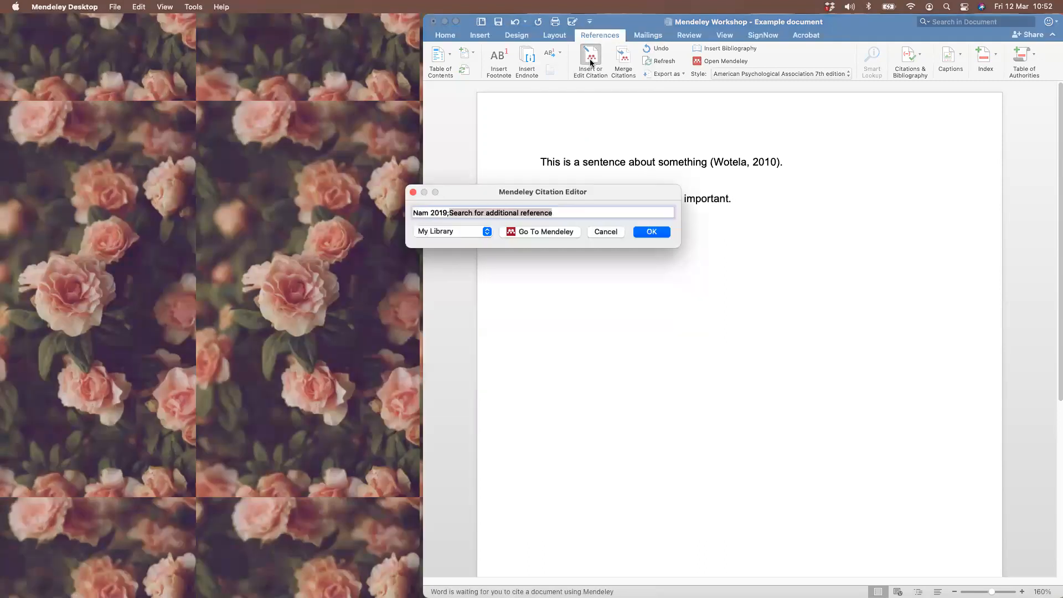
{"action": "key", "text": "Return"}
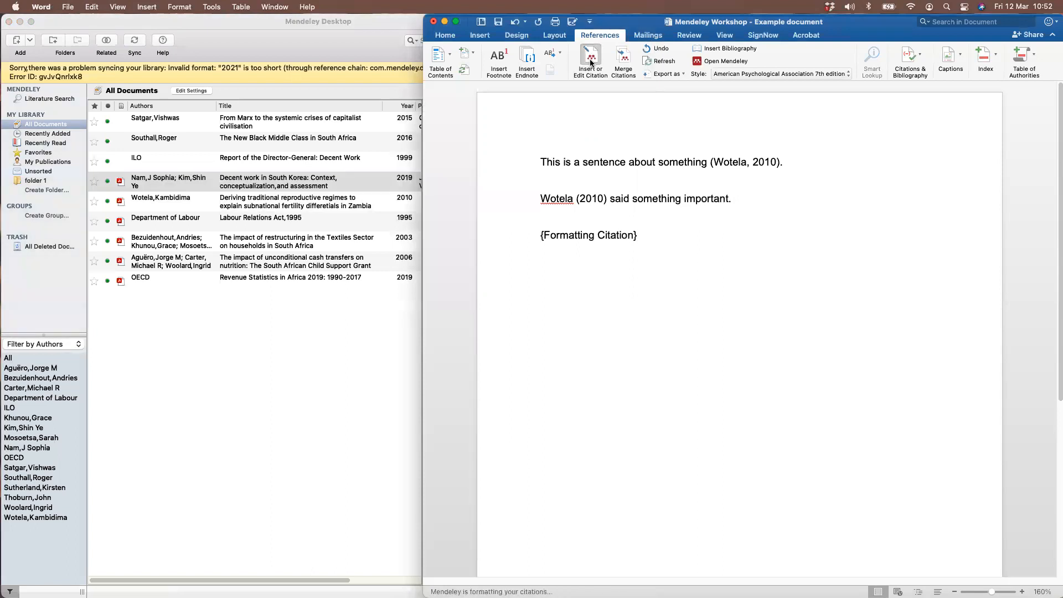
{"action": "type", "text": "said some"}
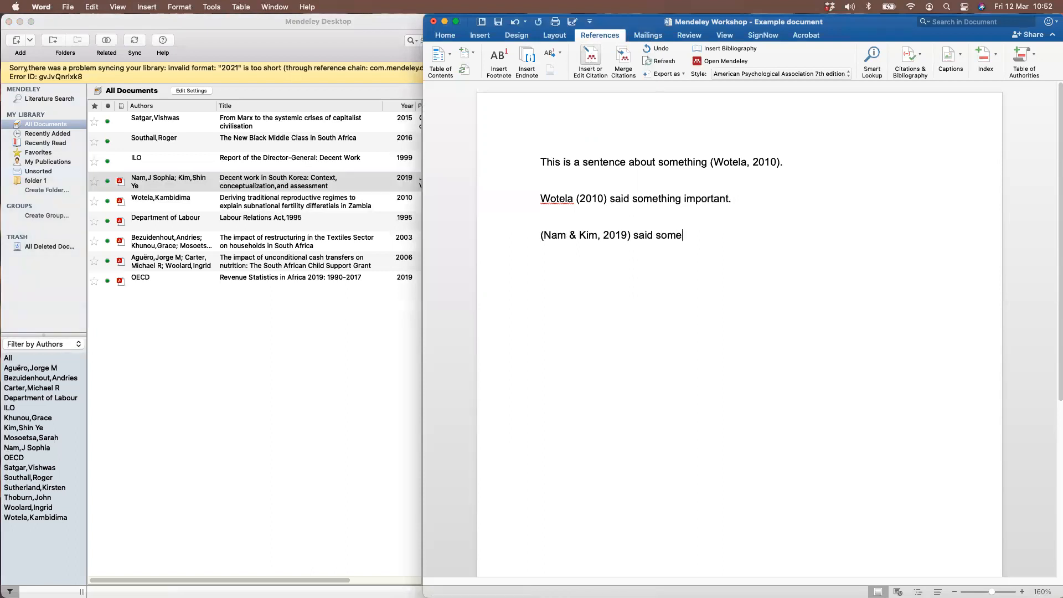
{"action": "type", "text": "thing important."}
Enter both authors' surnames, joined by "and", as plain text in front of the third sentence's citation
{"action": "left_click", "coordinate": [517, 242]}
{"action": "left_click", "coordinate": [701, 236]}
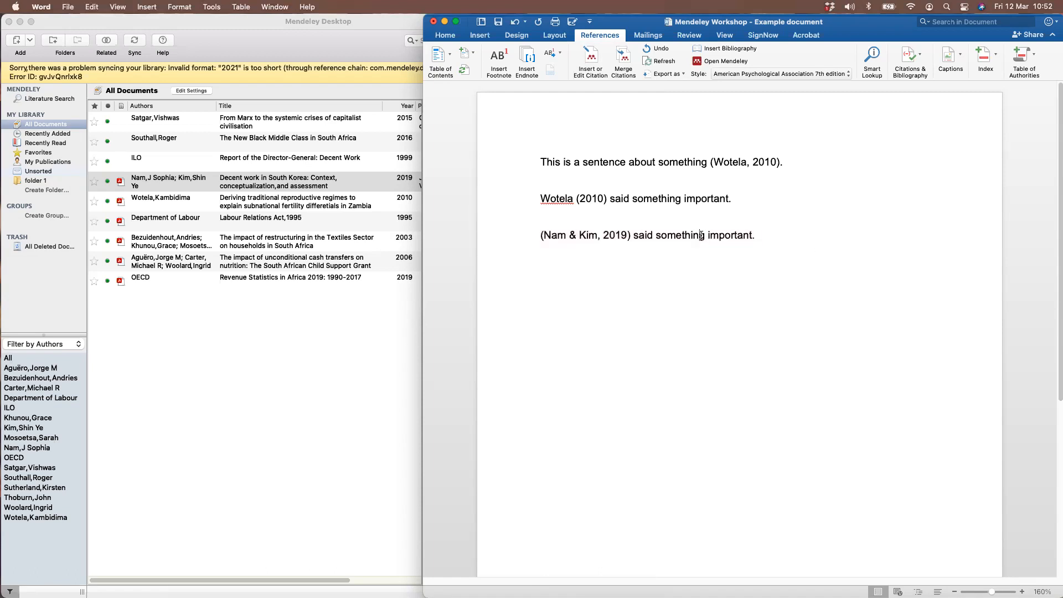
{"action": "left_click", "coordinate": [534, 235]}
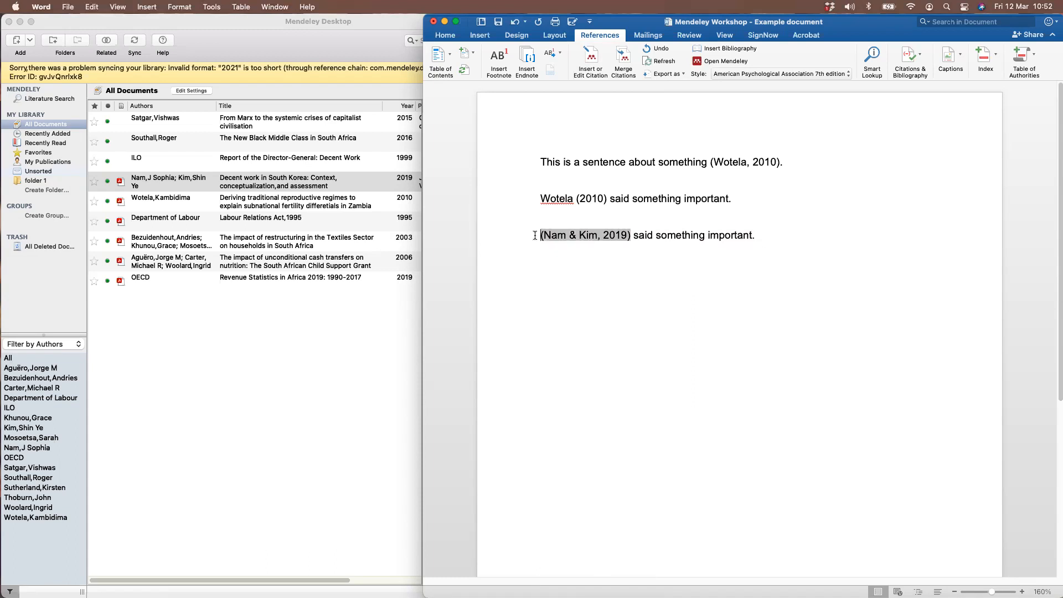
{"action": "key", "text": "BackSpace"}
{"action": "type", "text": "Nam and k"}
{"action": "key", "text": "BackSpace"}
{"action": "type", "text": "Kin"}
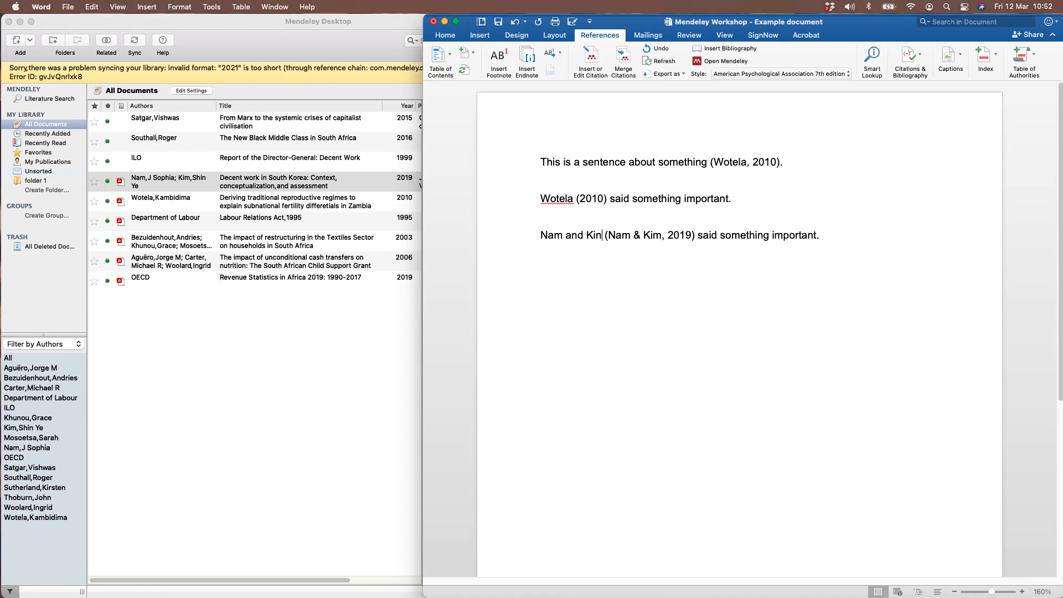
{"action": "key", "text": "BackSpace"}
{"action": "type", "text": "m"}
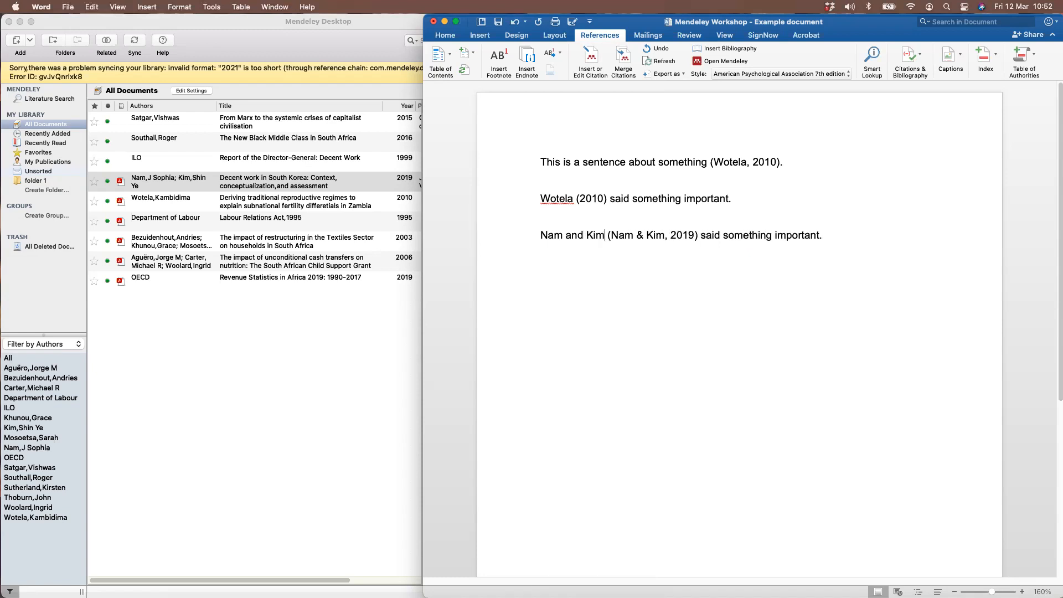
Edit the third sentence's citation in the Mendeley Citation Editor to suppress the author
{"action": "left_click", "coordinate": [653, 235]}
{"action": "left_click", "coordinate": [592, 63]}
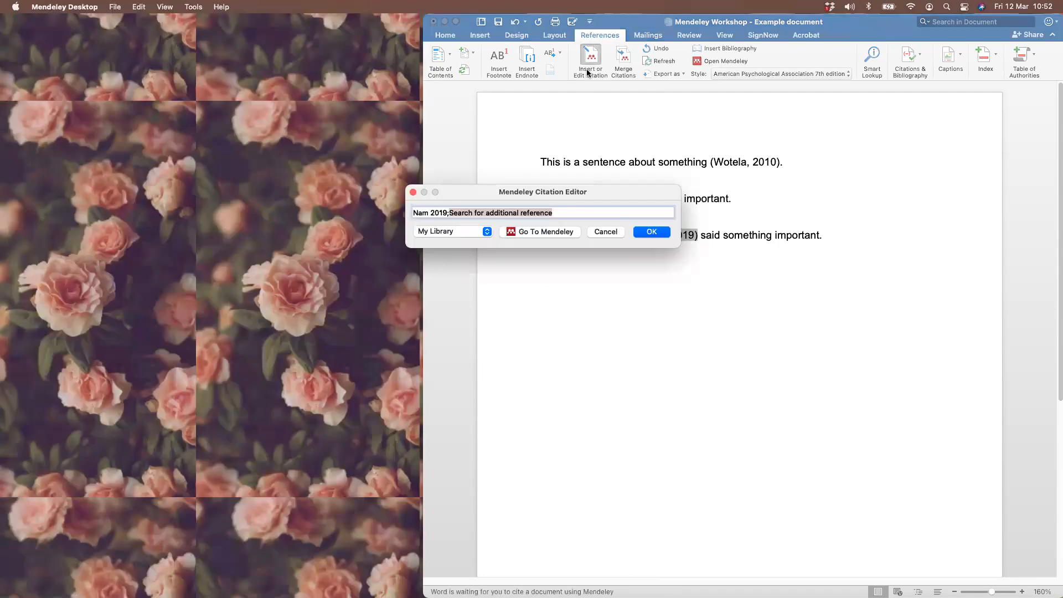
{"action": "left_click", "coordinate": [432, 212]}
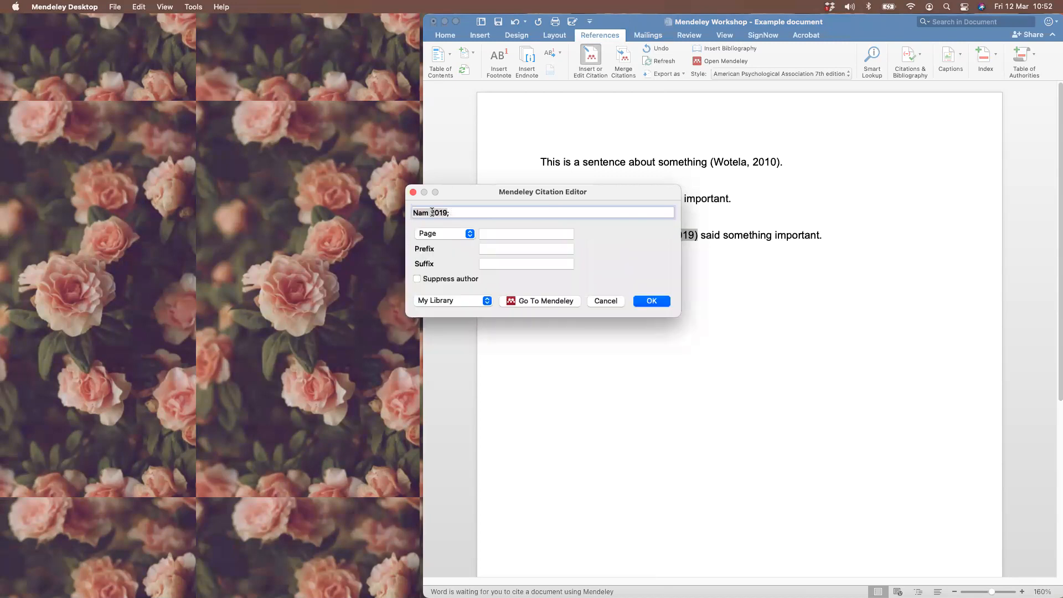
{"action": "left_click", "coordinate": [417, 279]}
{"action": "left_click", "coordinate": [636, 303]}
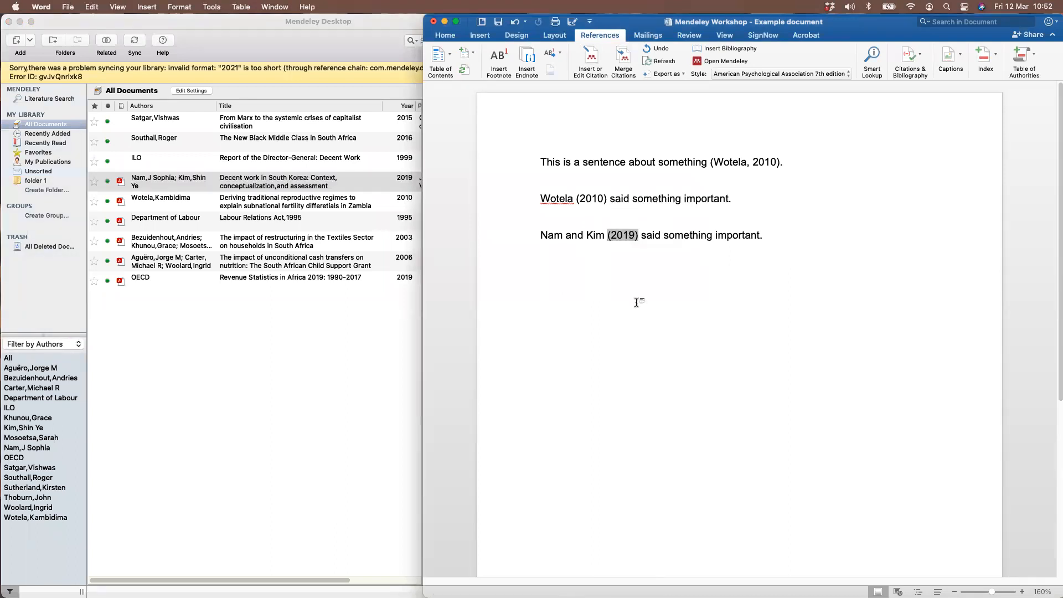
{"action": "left_click", "coordinate": [787, 236]}
{"action": "left_click", "coordinate": [526, 243]}
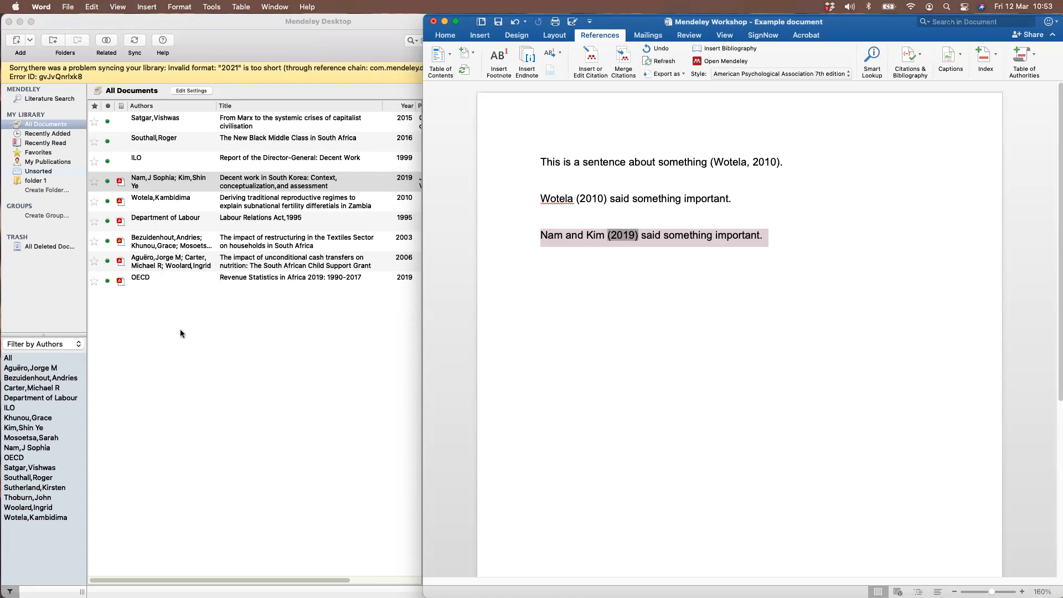
{"action": "left_click", "coordinate": [262, 415]}
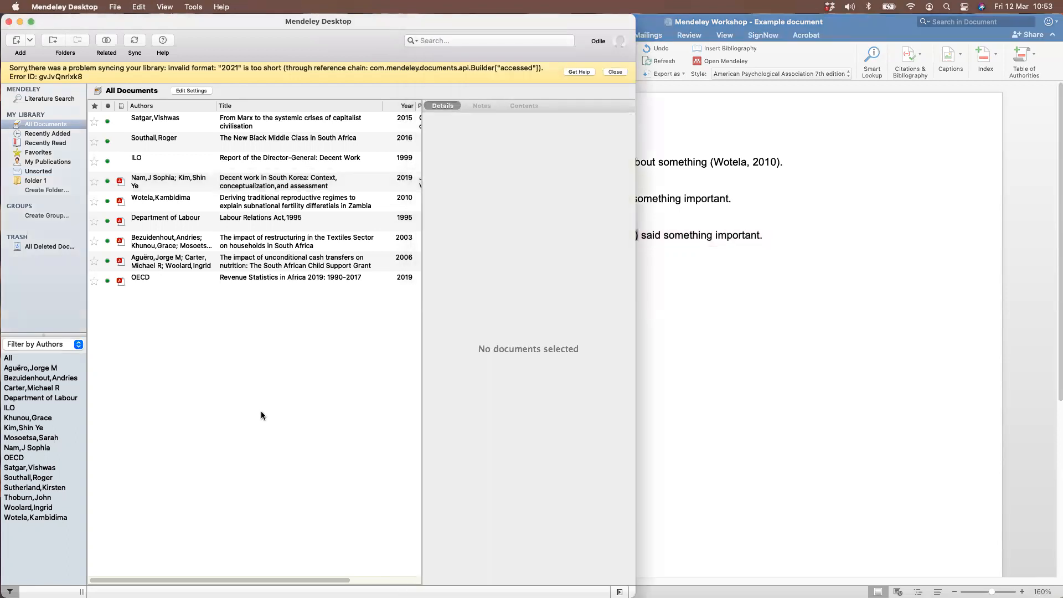
{"action": "left_click", "coordinate": [713, 341]}
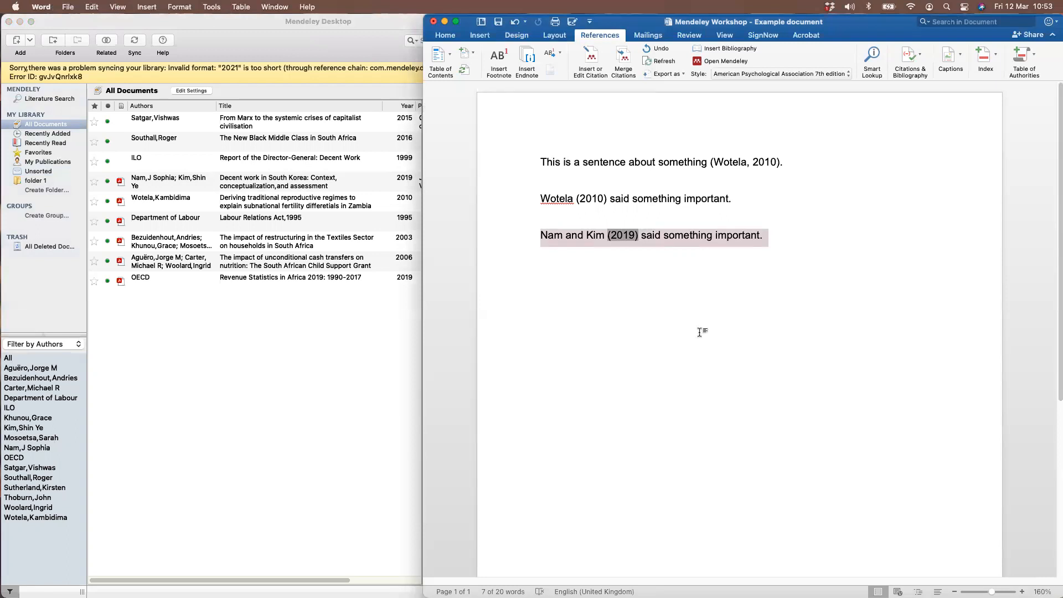
{"action": "left_click", "coordinate": [581, 197]}
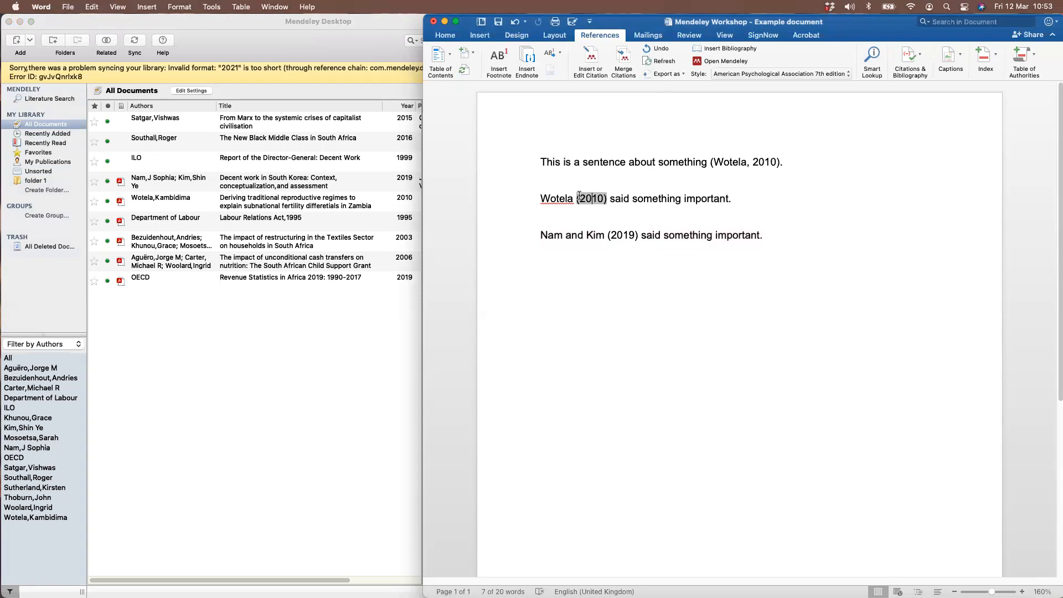
{"action": "left_click", "coordinate": [741, 163]}
{"action": "left_click", "coordinate": [713, 204]}
{"action": "left_click", "coordinate": [793, 243]}
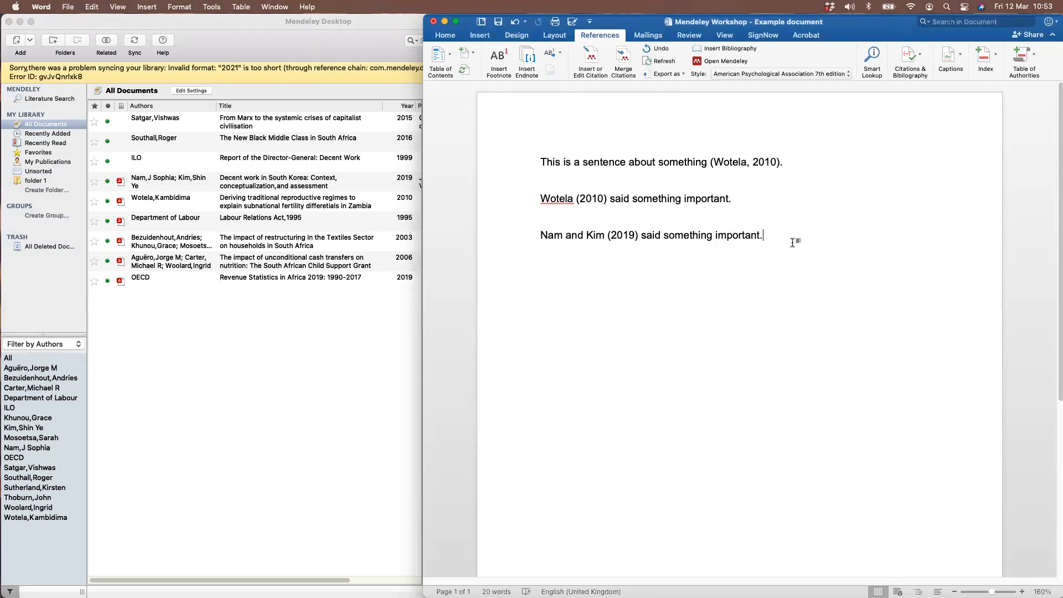
{"action": "left_click", "coordinate": [625, 235]}
In Mendeley Desktop, open the Textiles Sector working paper's PDF, dismiss the sync error and go to the Introduction
{"action": "left_click", "coordinate": [280, 249]}
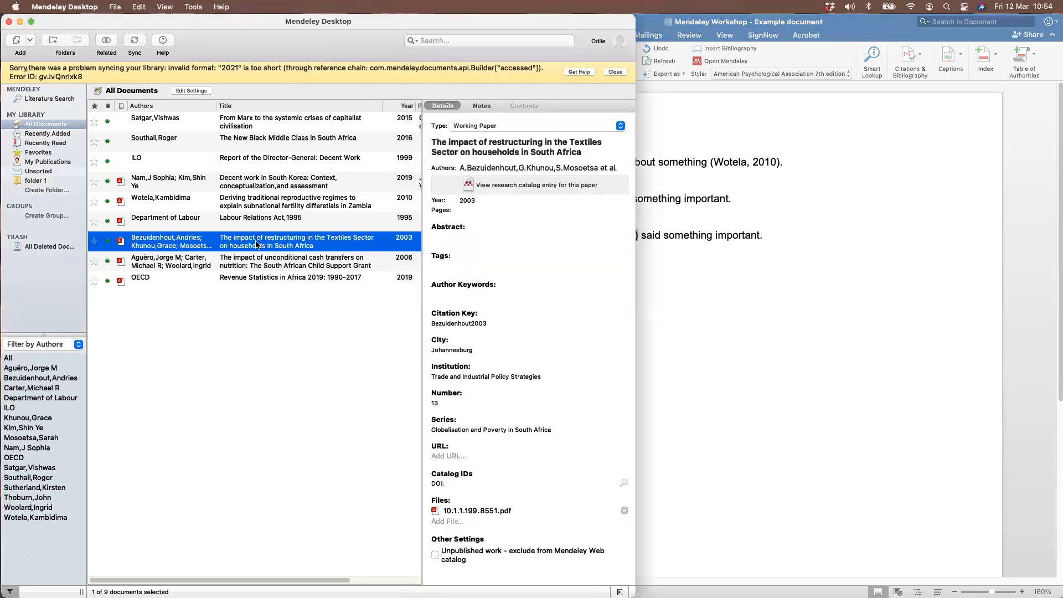
{"action": "double_click", "coordinate": [256, 245]}
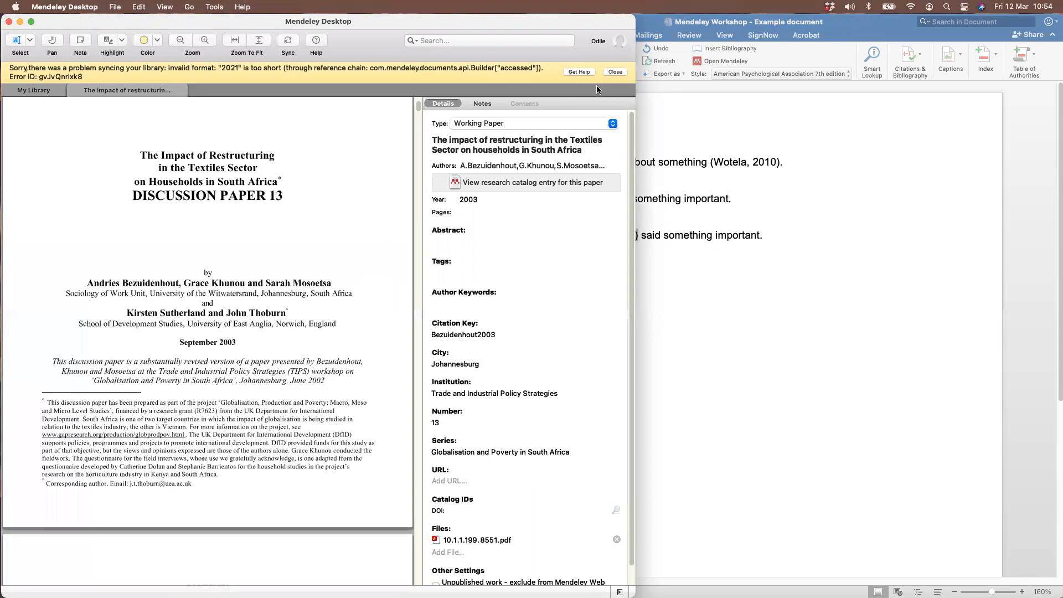
{"action": "left_click", "coordinate": [609, 72]}
{"action": "scroll", "coordinate": [273, 325], "scroll_direction": "down", "scroll_amount": 10}
{"action": "scroll", "coordinate": [272, 325], "scroll_direction": "down", "scroll_amount": 8}
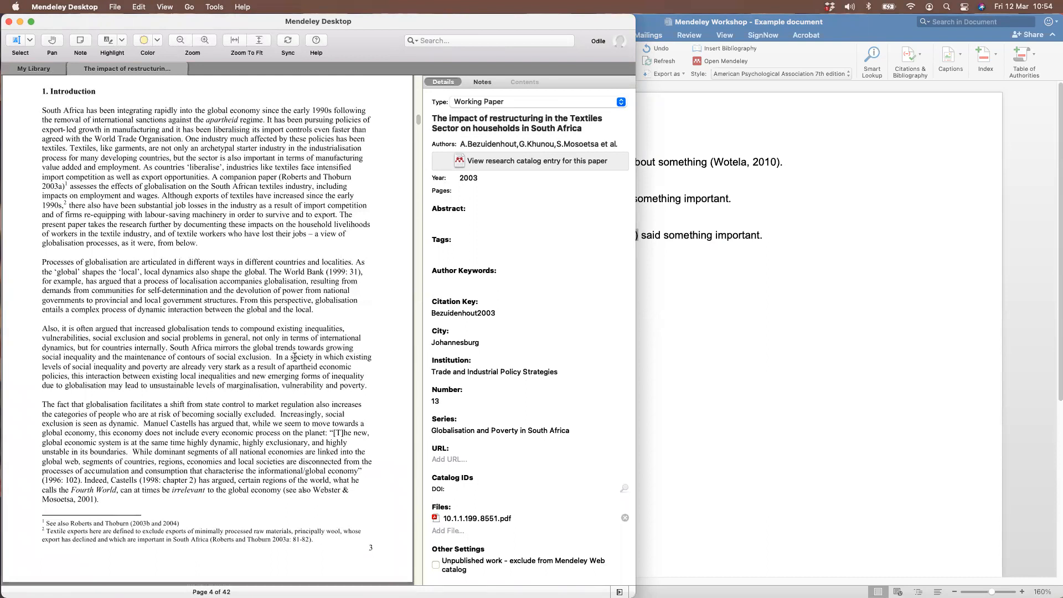
Write "The “global trends towards growing” are good ." as a new paragraph at the end of the Word document
{"action": "left_click", "coordinate": [805, 289]}
{"action": "left_click", "coordinate": [776, 237]}
{"action": "key", "text": "Return"}
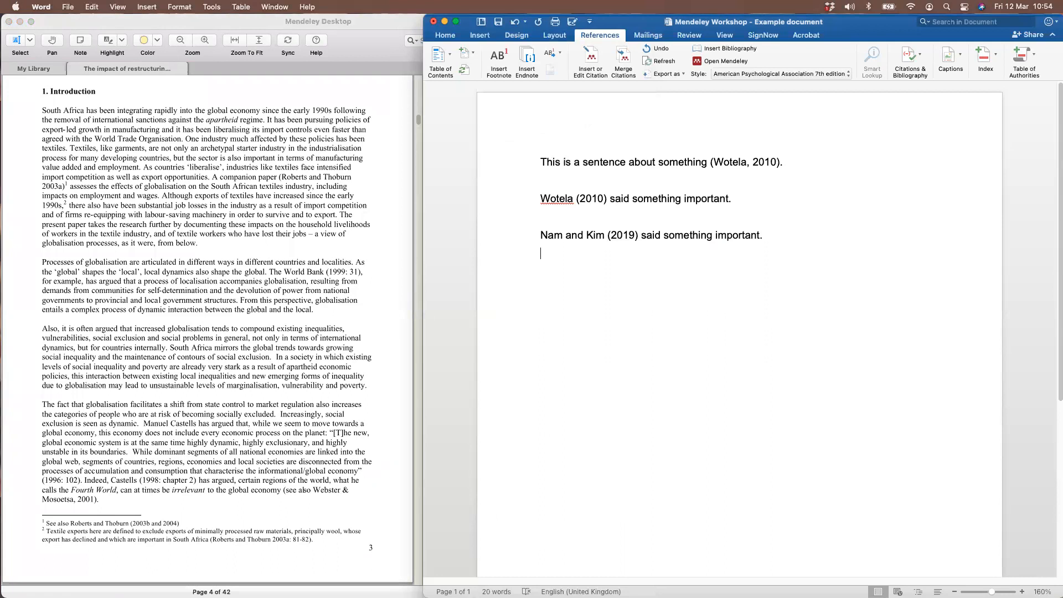
{"action": "type", "text": "The \"g"}
{"action": "type", "text": "lobal trends"}
{"action": "type", "text": " towards gr"}
{"action": "type", "text": "owing"}
{"action": "type", "text": "” re"}
{"action": "key", "text": "BackSpace"}
{"action": "key", "text": "BackSpace"}
{"action": "type", "text": "are "}
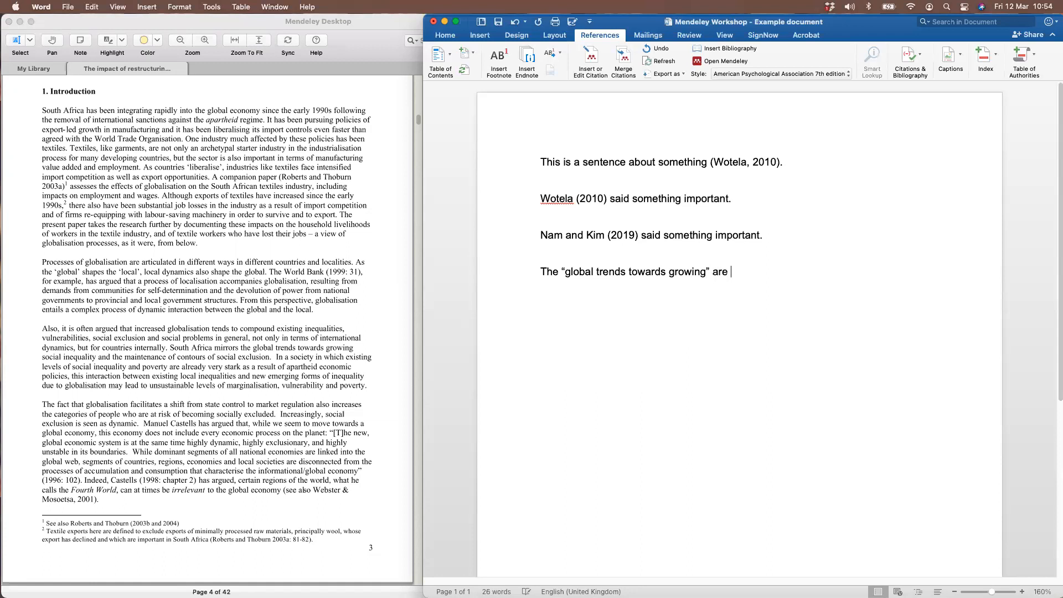
{"action": "type", "text": "good."}
Check the quoted page in the PDF and select the 2003 Textiles Sector paper as the citation before the quotation sentence's full stop
{"action": "left_click", "coordinate": [334, 390]}
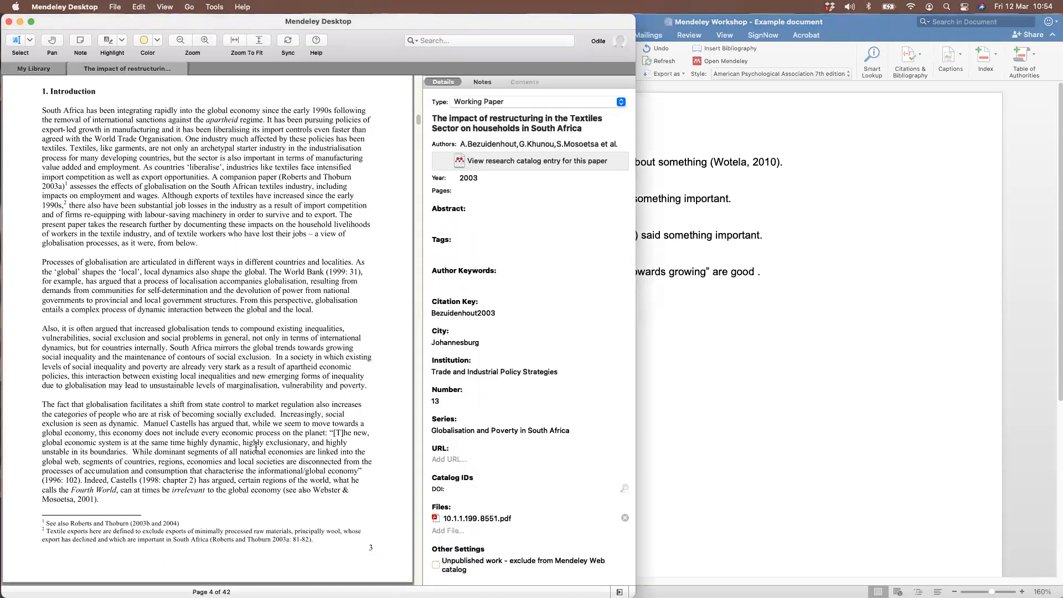
{"action": "scroll", "coordinate": [264, 454], "scroll_direction": "down", "scroll_amount": 1}
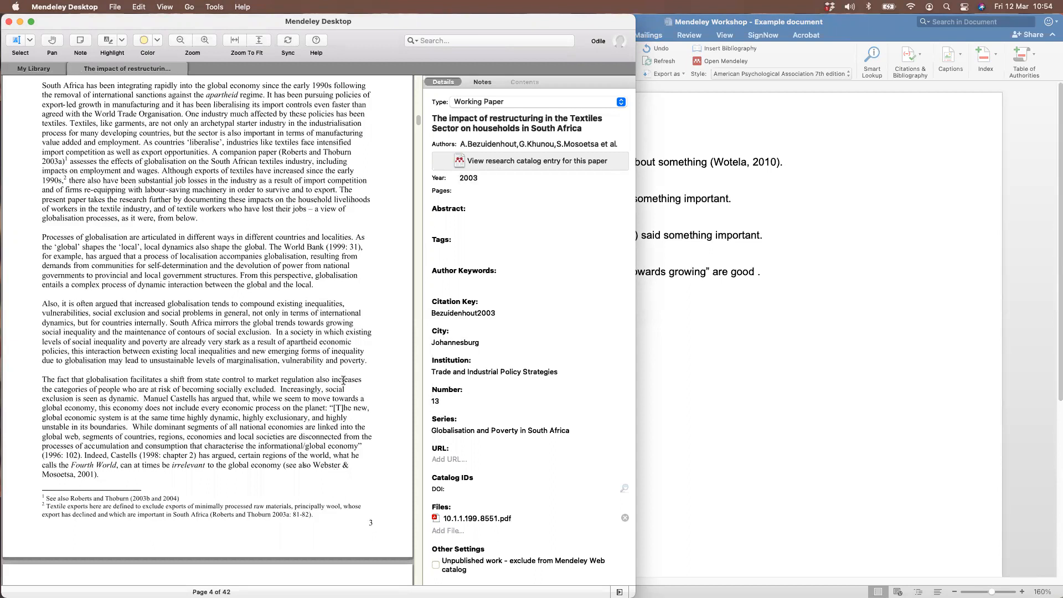
{"action": "scroll", "coordinate": [333, 371], "scroll_direction": "up", "scroll_amount": 1}
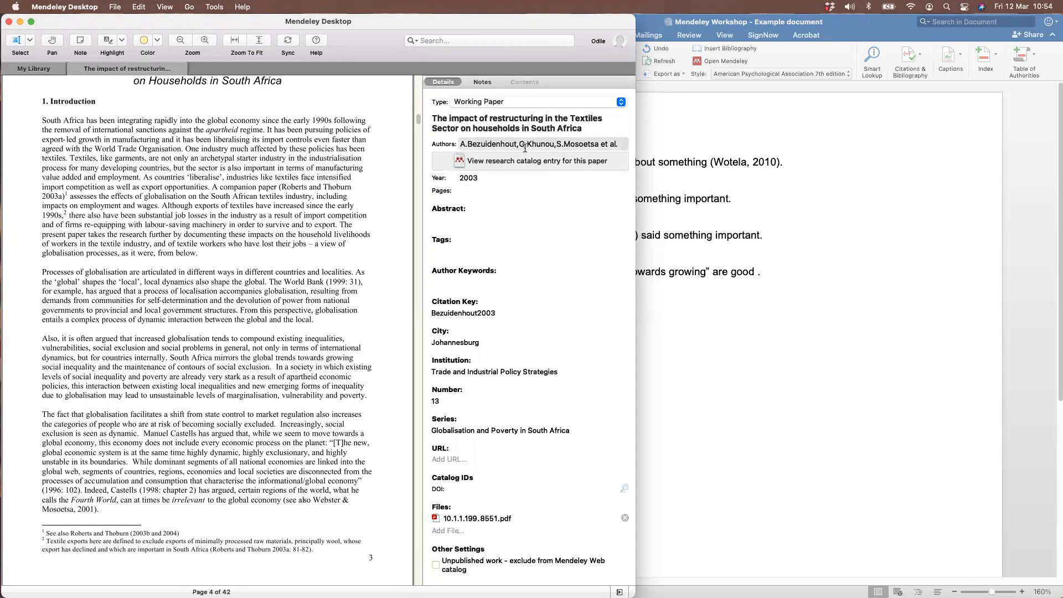
{"action": "left_click", "coordinate": [757, 273]}
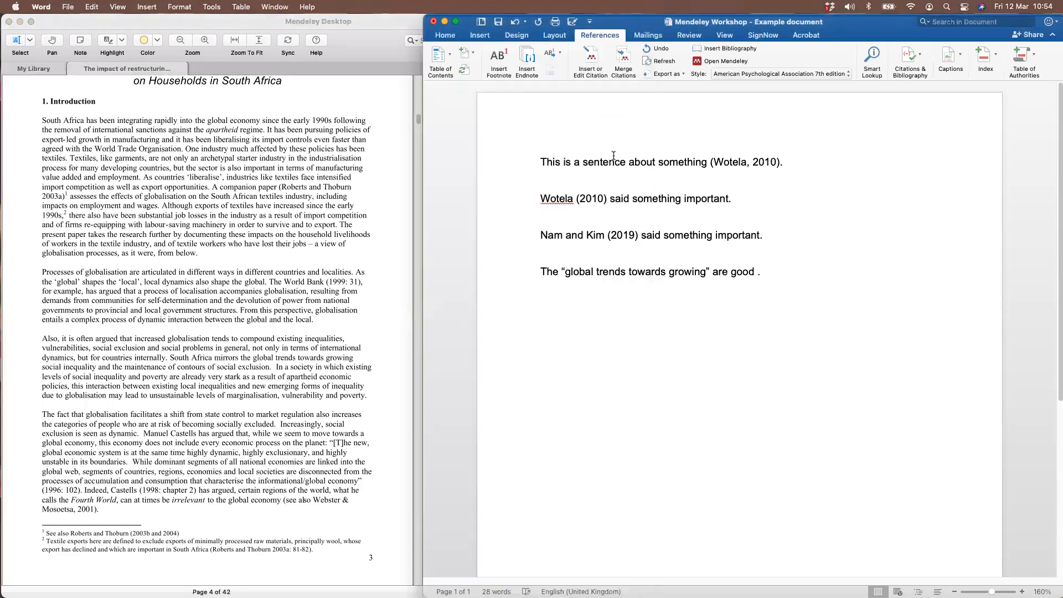
{"action": "left_click", "coordinate": [590, 57]}
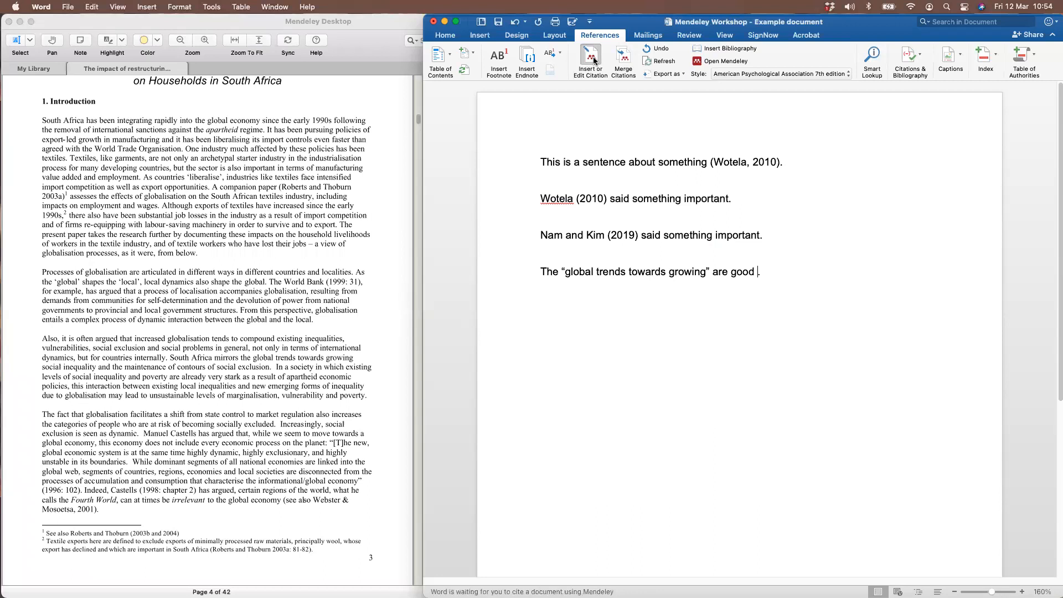
{"action": "type", "text": "bezuidenhout 2003;"}
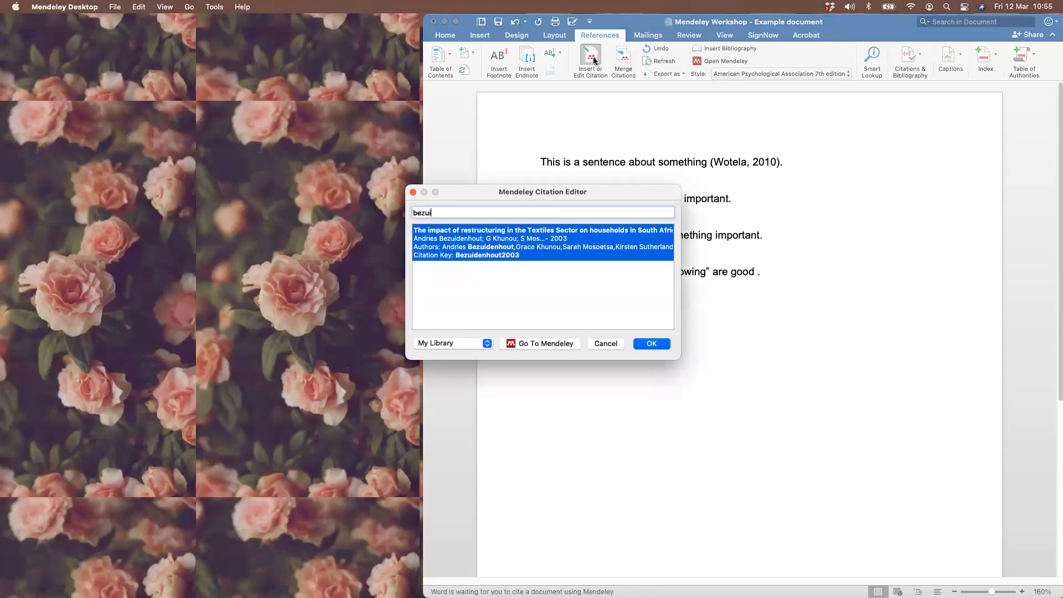
{"action": "left_click", "coordinate": [563, 236]}
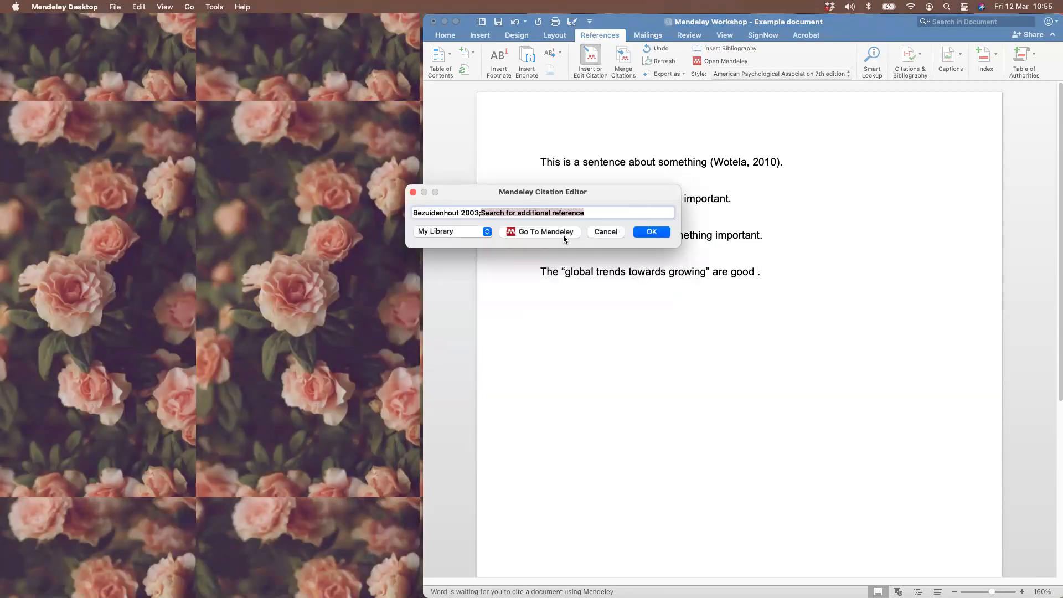
Add page 3 to the 2003 Textiles Sector paper's citation, insert it before the full stop and answer Word's waiting alert with Retry
{"action": "left_click", "coordinate": [463, 213]}
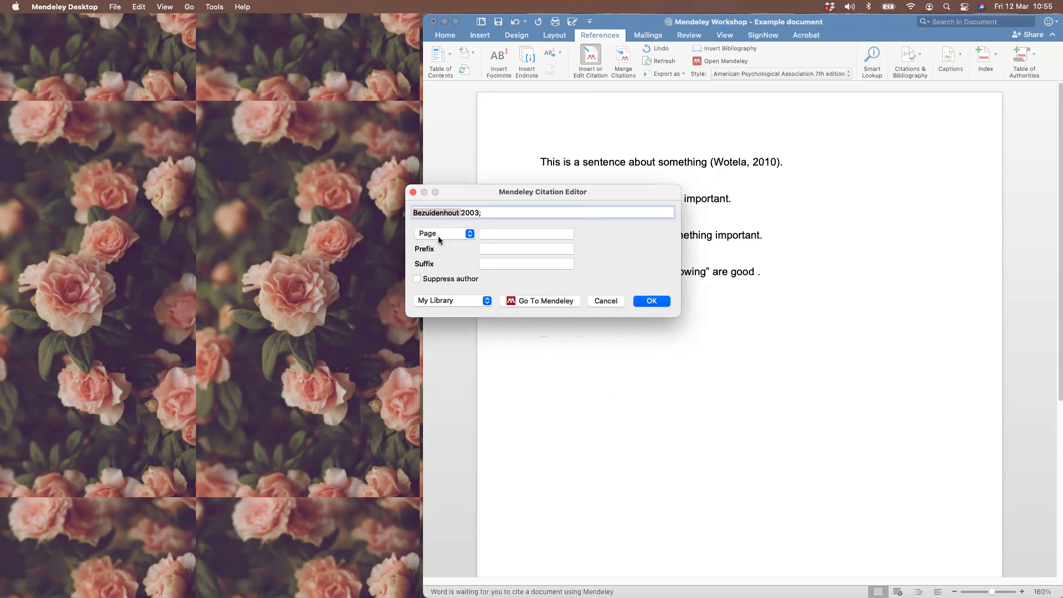
{"action": "left_click", "coordinate": [483, 233]}
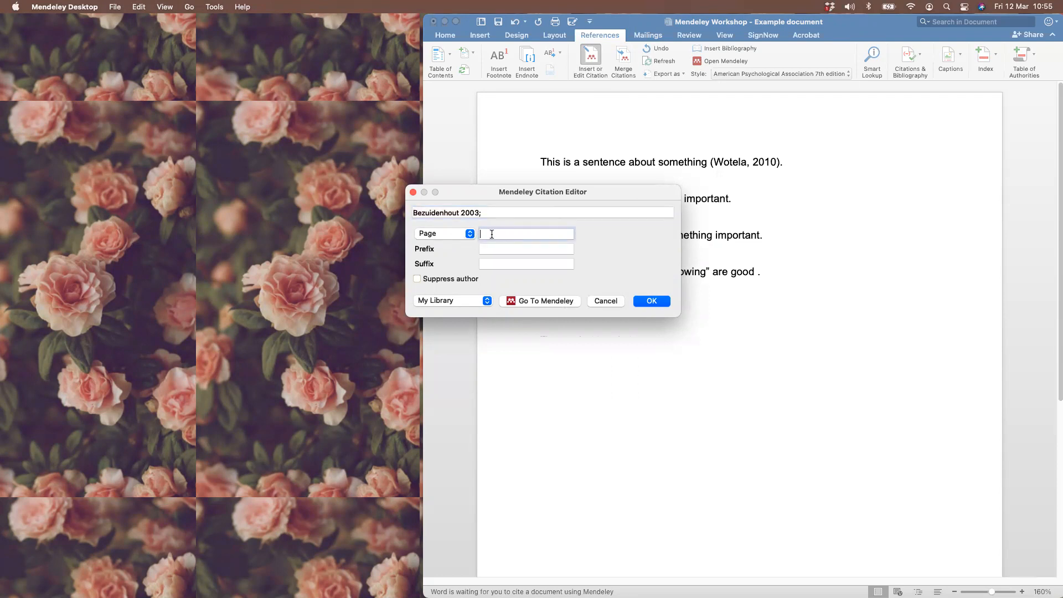
{"action": "type", "text": "3"}
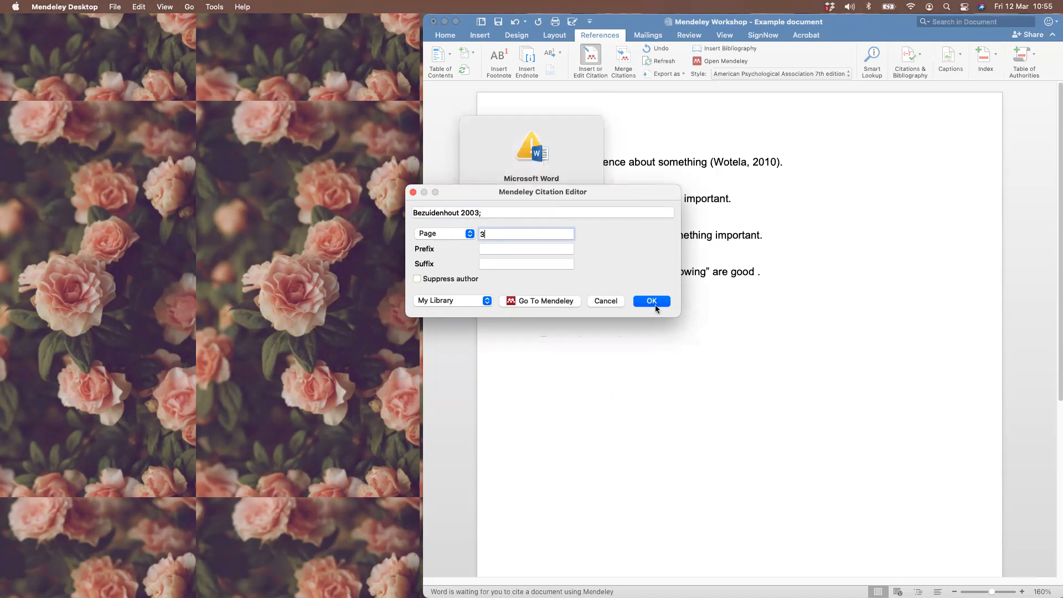
{"action": "left_click", "coordinate": [652, 301]}
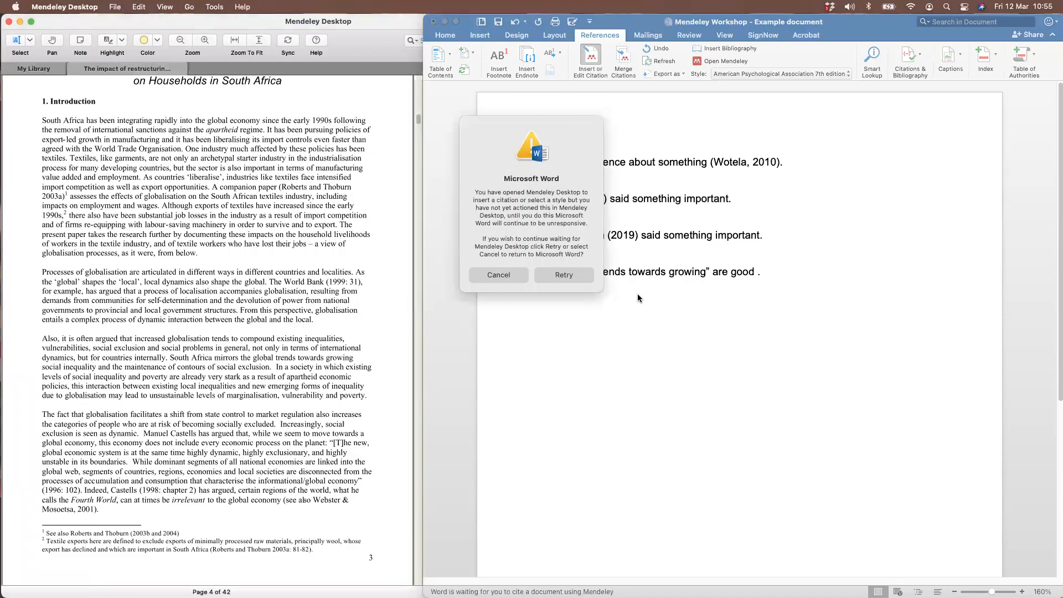
{"action": "left_click", "coordinate": [575, 277]}
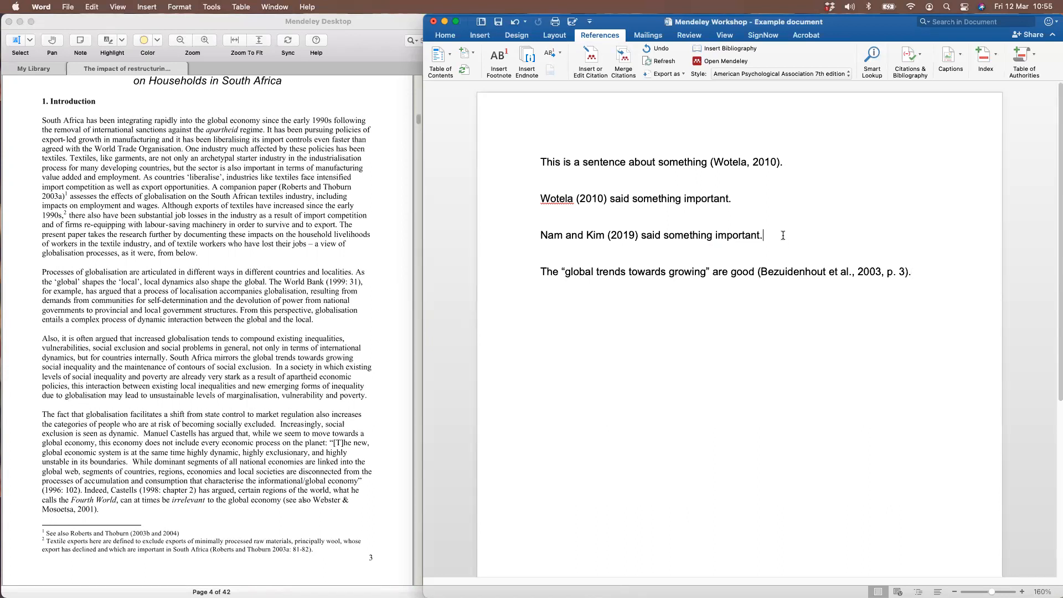
In Mendeley Desktop, open the PDF of "Decent work in South Korea" and go to its section on work meaning
{"action": "left_click", "coordinate": [49, 68]}
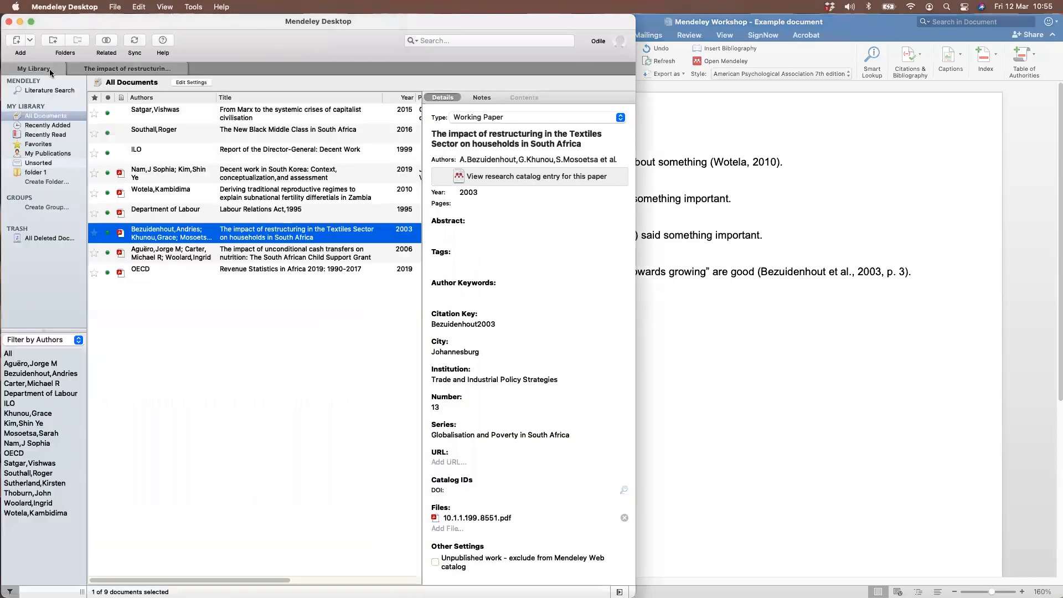
{"action": "double_click", "coordinate": [235, 174]}
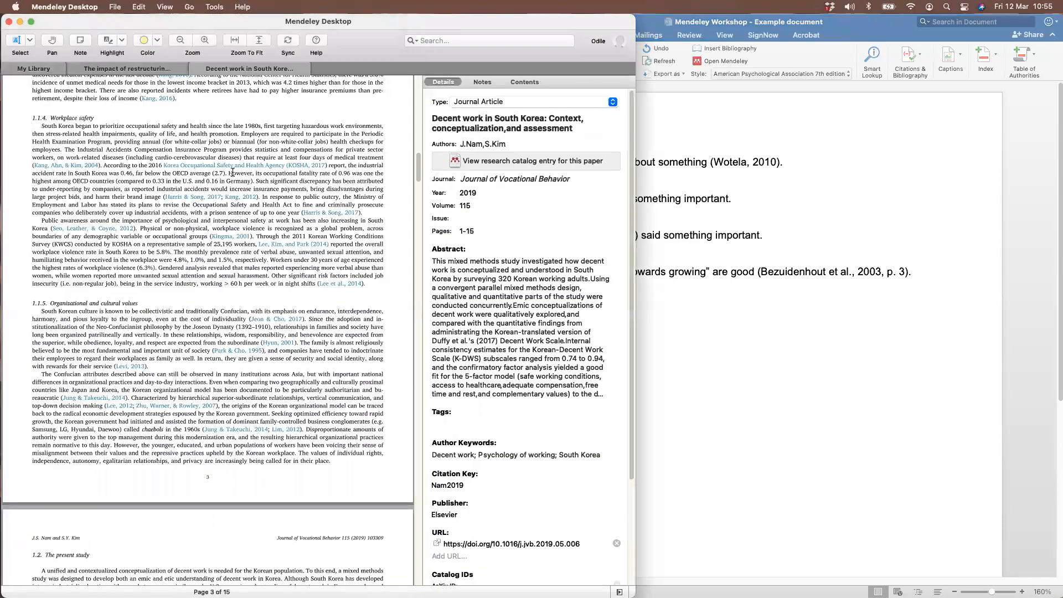
{"action": "scroll", "coordinate": [313, 369], "scroll_direction": "down", "scroll_amount": 5}
{"action": "scroll", "coordinate": [313, 368], "scroll_direction": "down", "scroll_amount": 15}
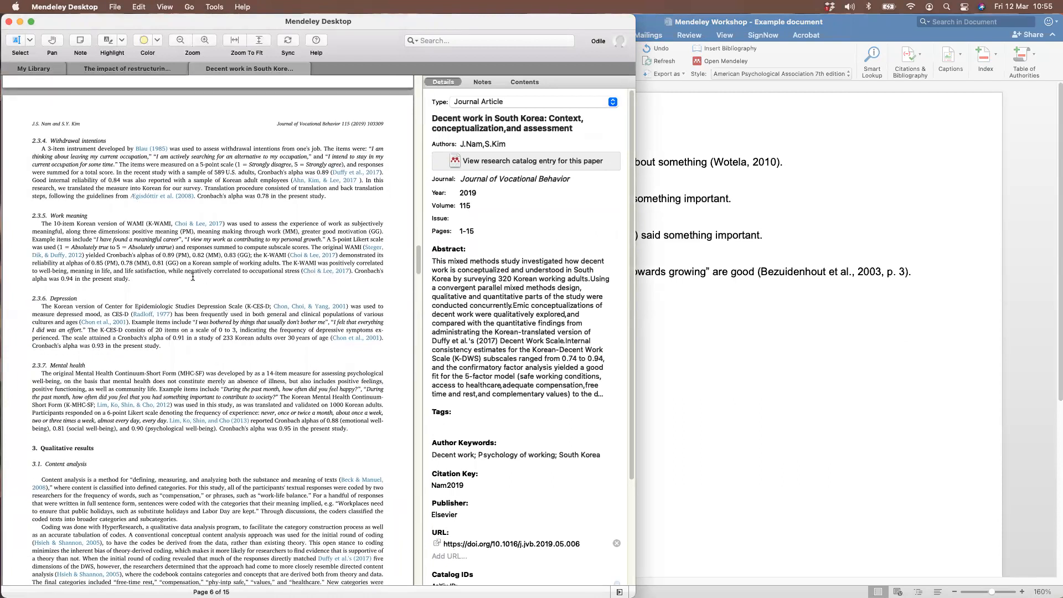
In Word, continue the third paragraph with: They also said “negatively correlated to occupational stress”
{"action": "left_click", "coordinate": [783, 241]}
{"action": "type", "text": "They also said "}
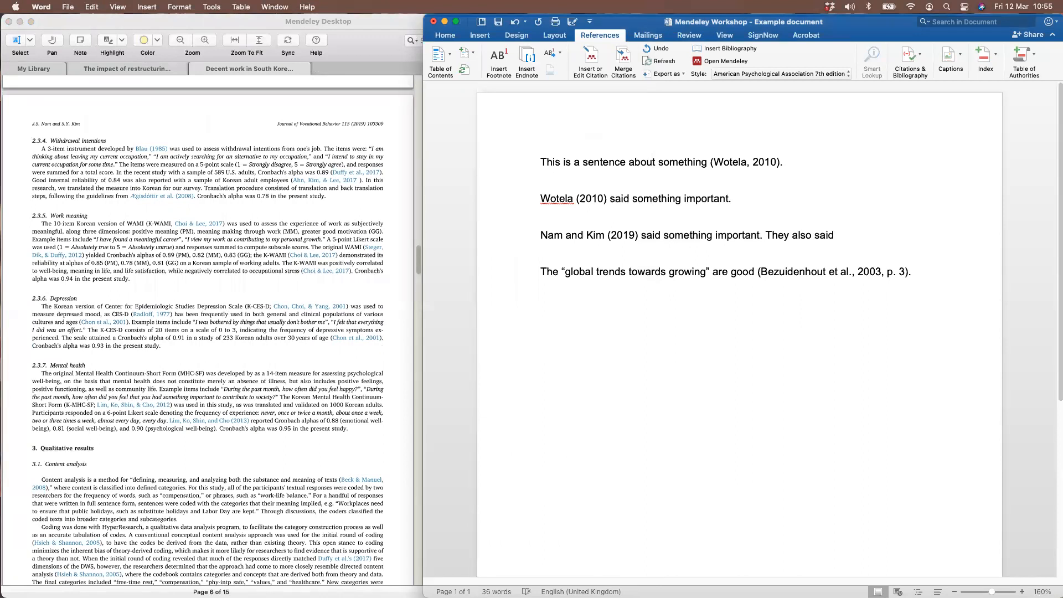
{"action": "type", "text": "\"negatively correlated"}
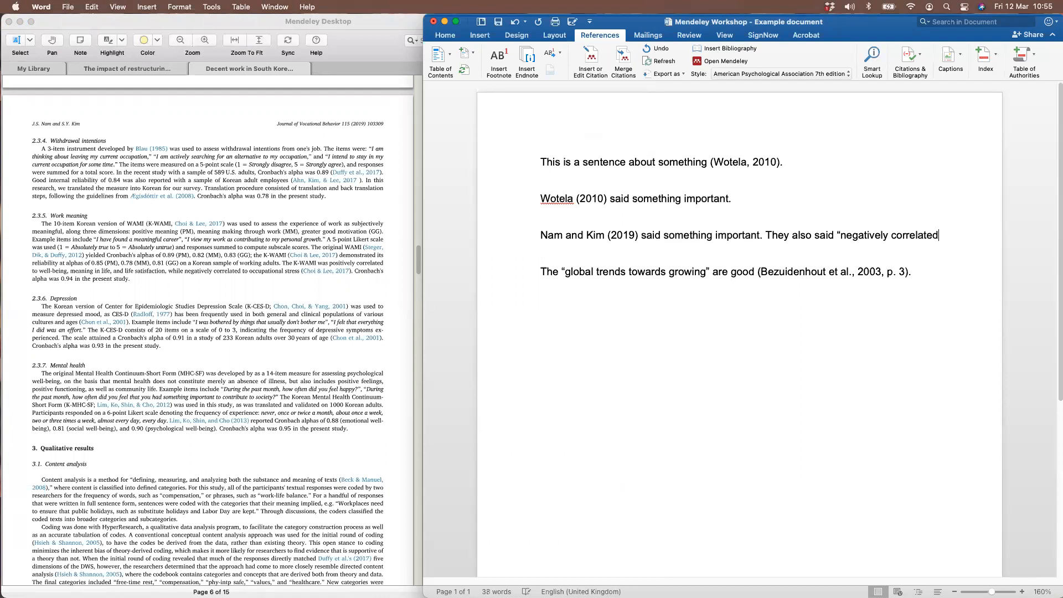
{"action": "type", "text": " to occ"}
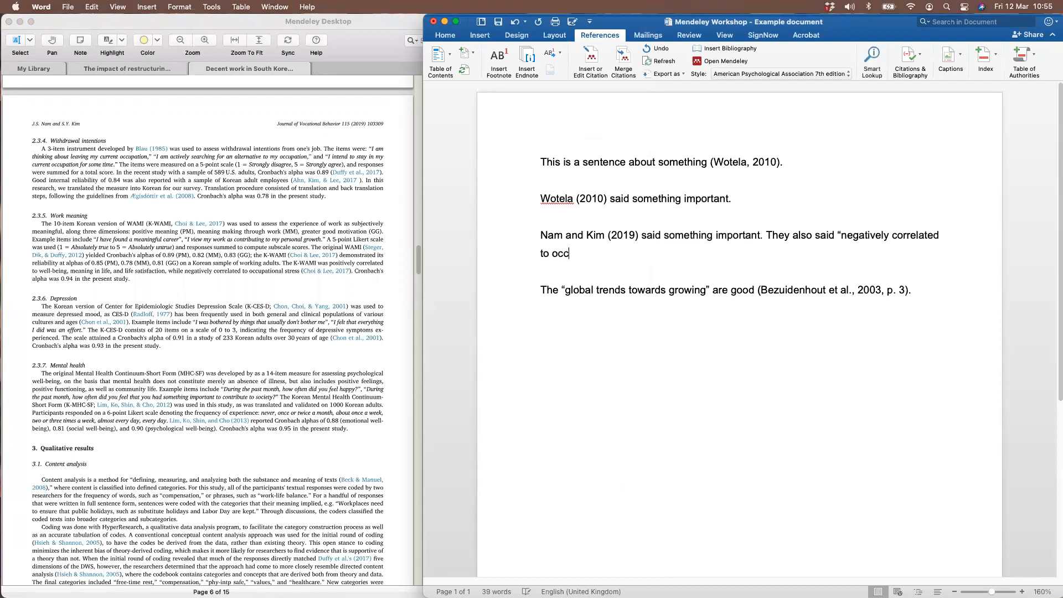
{"action": "type", "text": "upational stress”"}
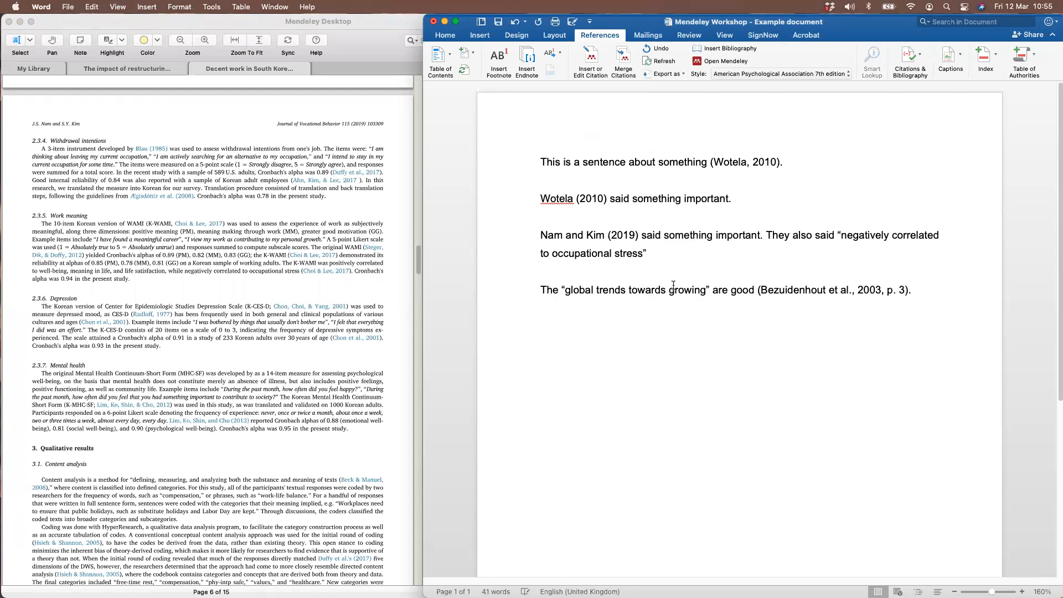
Check the printed page number of the quoted work meaning passage in the Decent work in South Korea PDF
{"action": "left_click", "coordinate": [195, 257]}
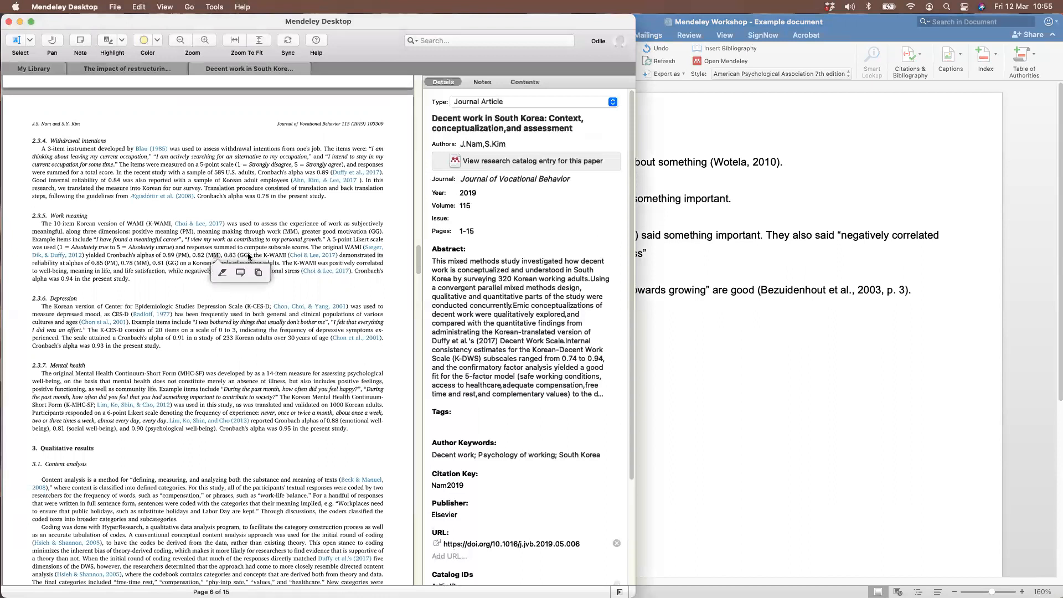
{"action": "scroll", "coordinate": [260, 271], "scroll_direction": "down", "scroll_amount": 3}
{"action": "scroll", "coordinate": [267, 281], "scroll_direction": "down", "scroll_amount": 3}
{"action": "left_click_drag", "start_coordinate": [41, 257], "coordinate": [276, 336]}
{"action": "scroll", "coordinate": [276, 337], "scroll_direction": "up", "scroll_amount": 2}
{"action": "left_click", "coordinate": [276, 337]}
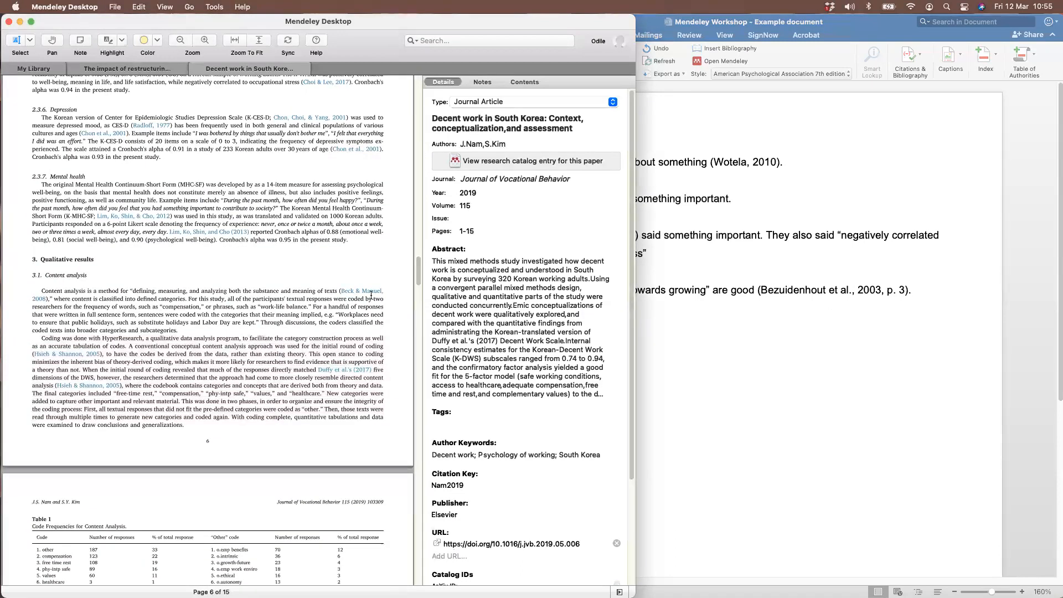
{"action": "scroll", "coordinate": [299, 284], "scroll_direction": "up", "scroll_amount": 2}
Insert a citation of the 2019 Decent work in South Korea article with page 6 after the occupational stress quotation and end it with a full stop
{"action": "left_click", "coordinate": [686, 250]}
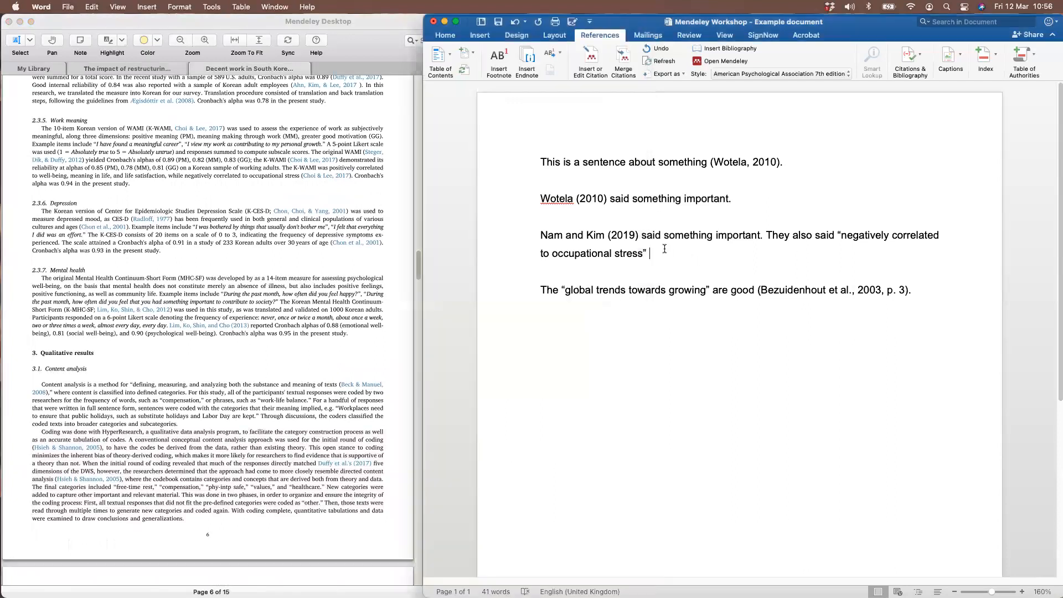
{"action": "left_click", "coordinate": [588, 55]}
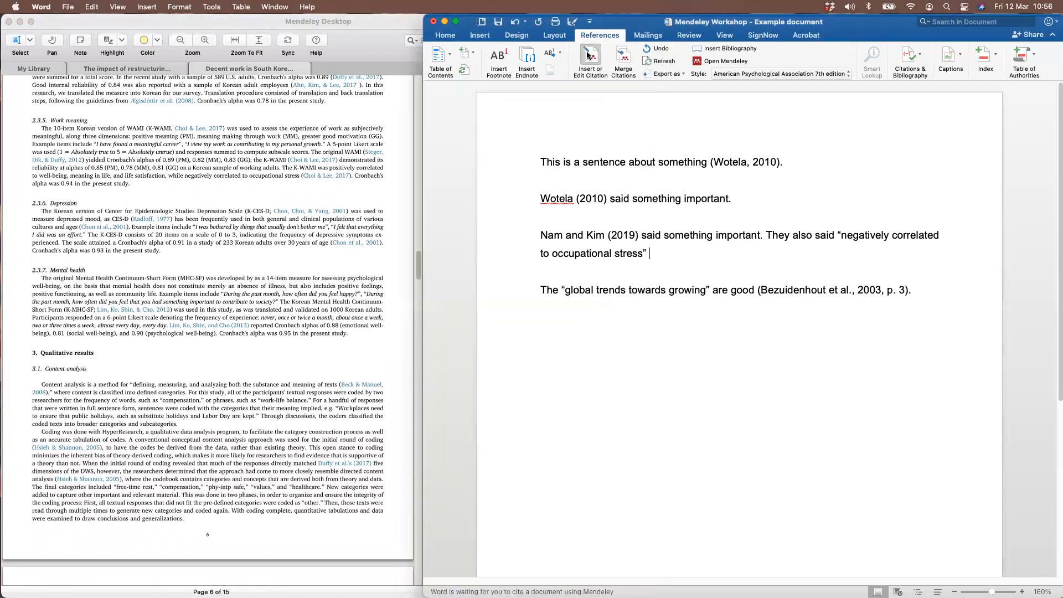
{"action": "type", "text": "nam"}
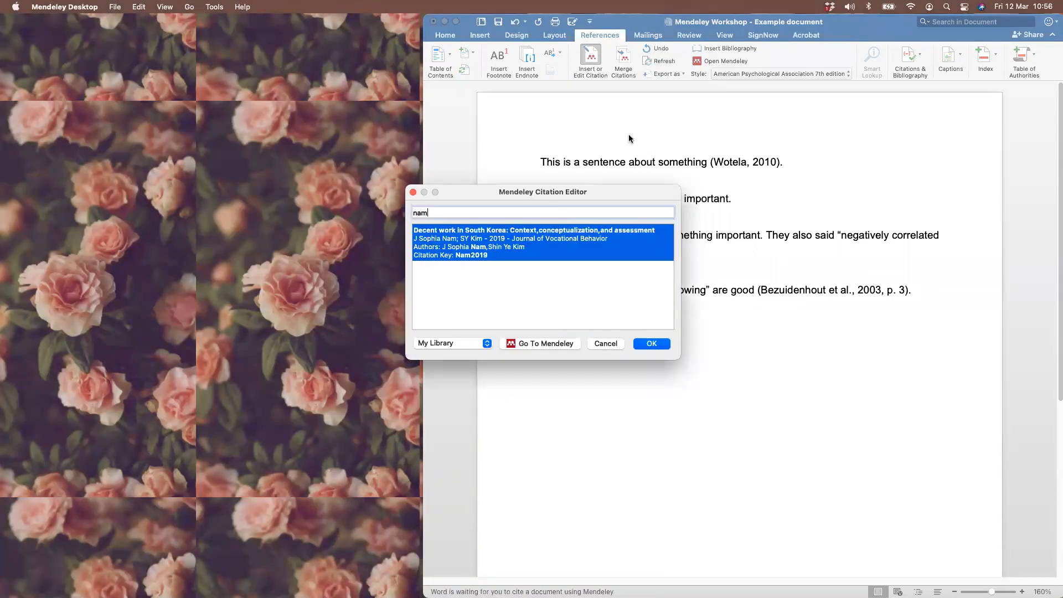
{"action": "left_click", "coordinate": [485, 242]}
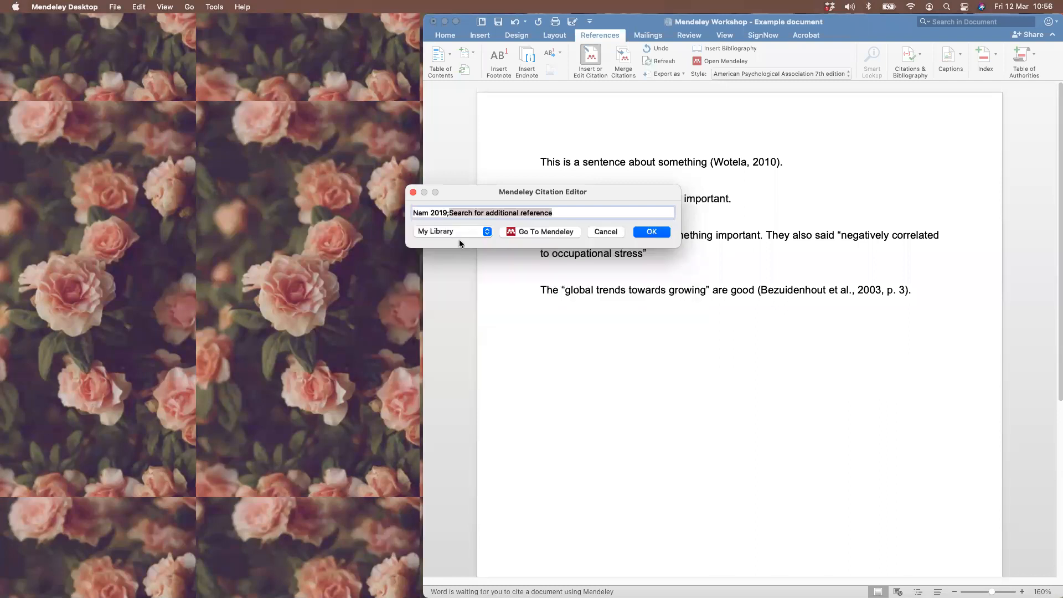
{"action": "left_click", "coordinate": [434, 213]}
{"action": "left_click", "coordinate": [498, 234]}
{"action": "type", "text": "6"}
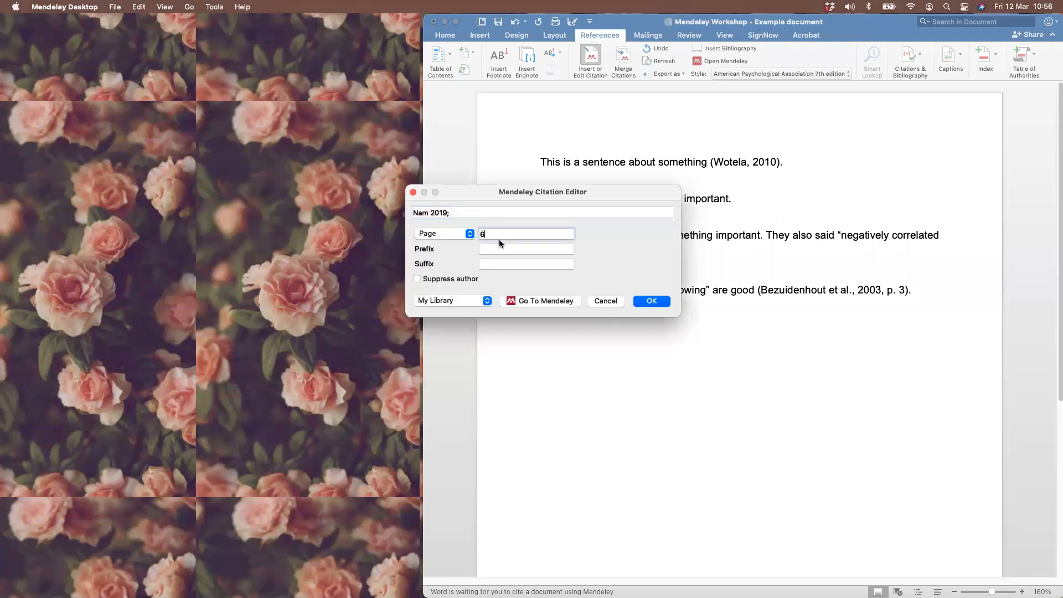
{"action": "left_click", "coordinate": [652, 301]}
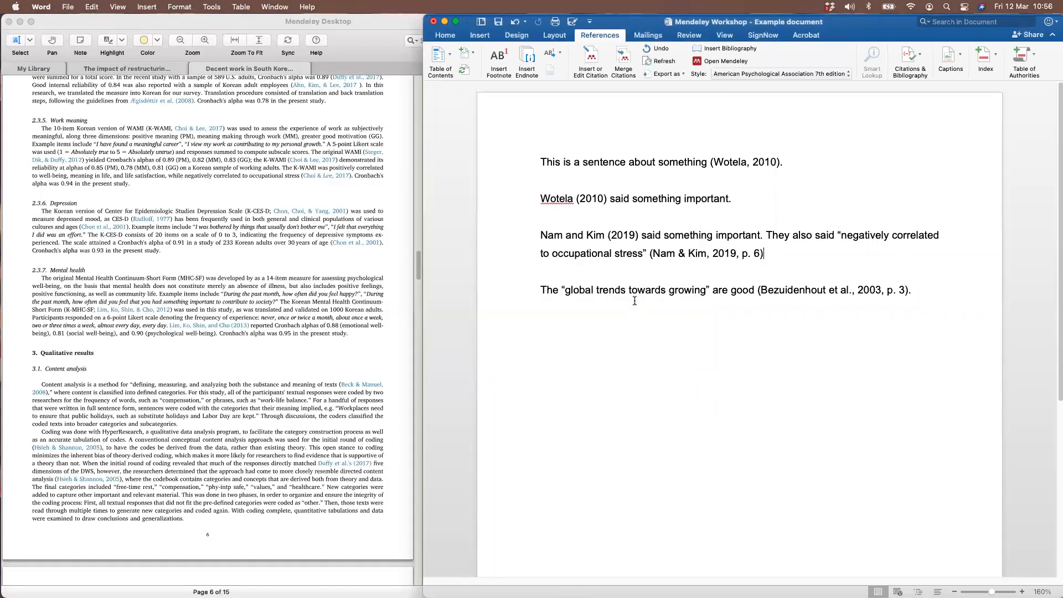
{"action": "type", "text": "."}
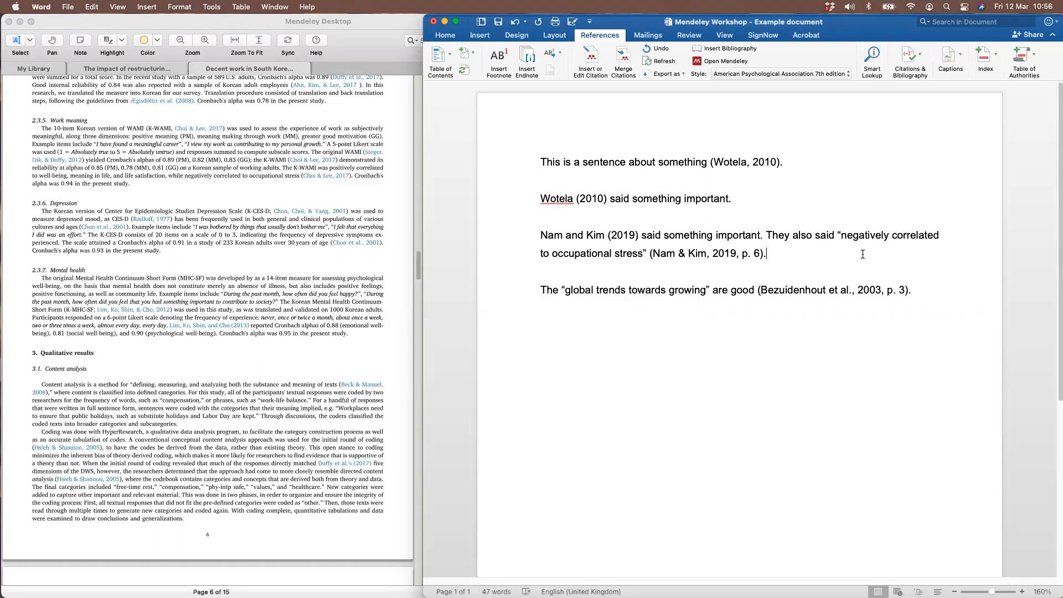
Start a new paragraph after the “global trends towards growing” sentence at the end of the document
{"action": "left_click", "coordinate": [939, 295]}
{"action": "left_click", "coordinate": [510, 206]}
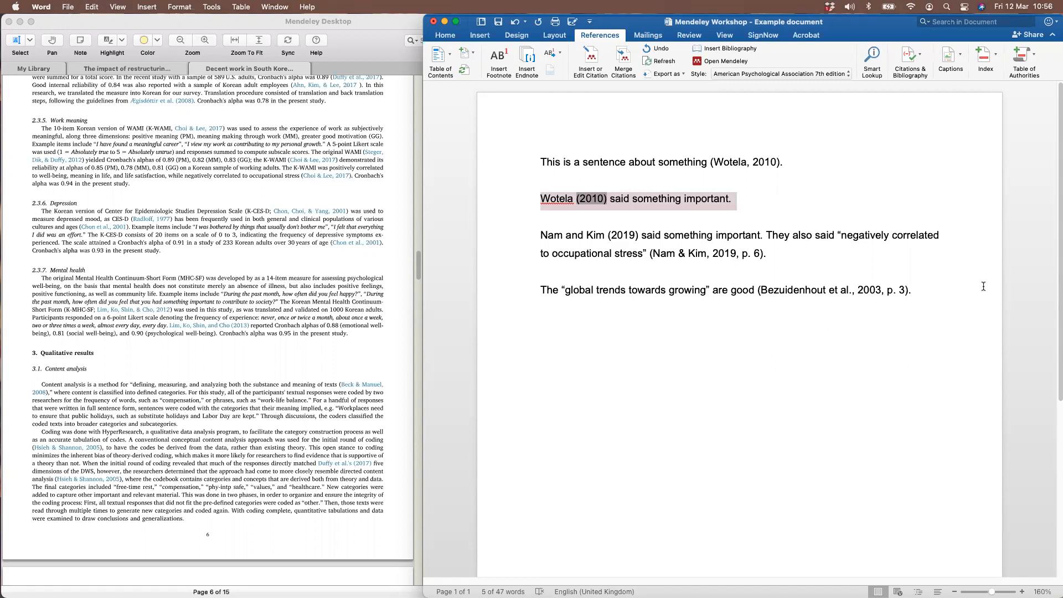
{"action": "left_click", "coordinate": [924, 290]}
{"action": "key", "text": "Return"}
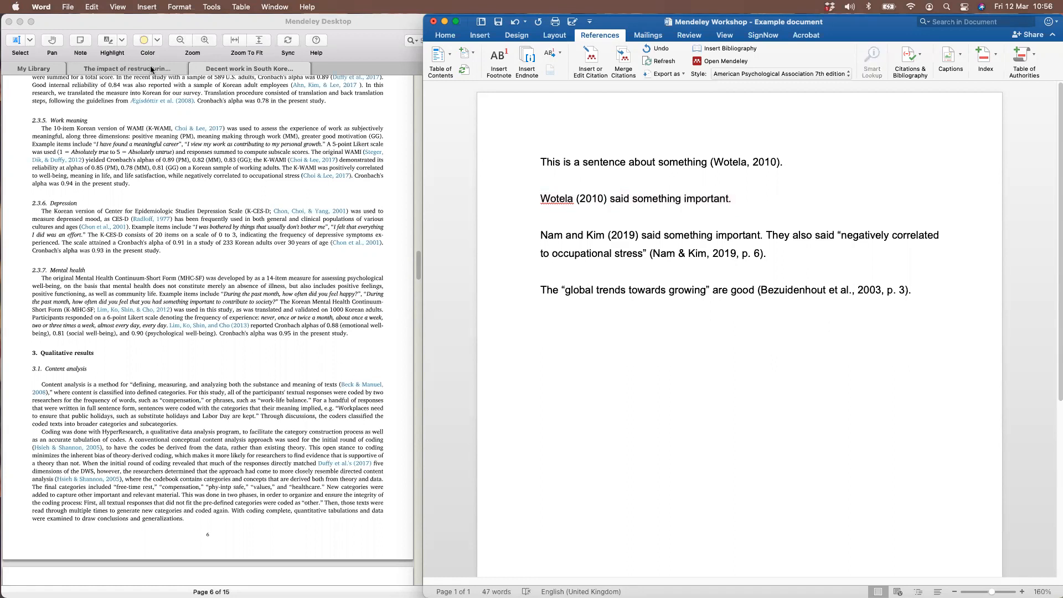
In Mendeley Desktop, open the PDF of the 2010 thesis on reproductive regimes in Zambia and go to PDF page 49
{"action": "left_click", "coordinate": [42, 71]}
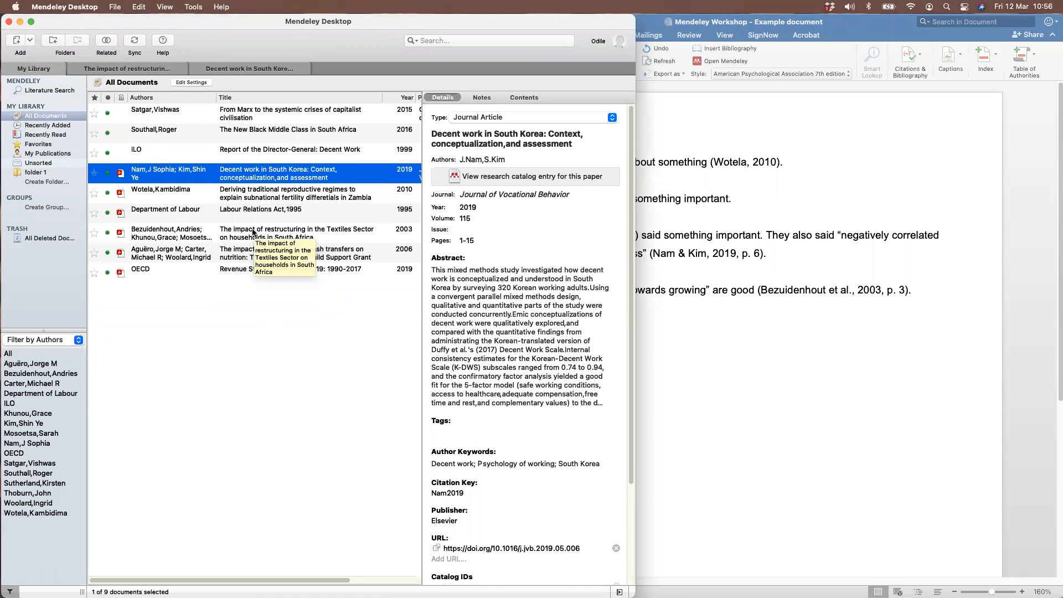
{"action": "left_click", "coordinate": [248, 196]}
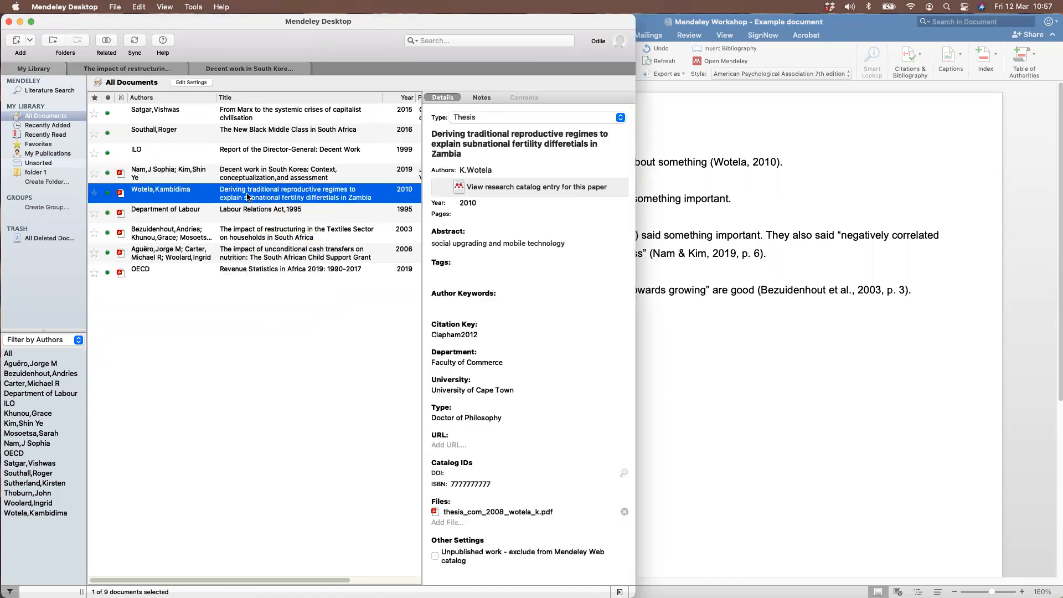
{"action": "double_click", "coordinate": [249, 197]}
{"action": "scroll", "coordinate": [363, 271], "scroll_direction": "down", "scroll_amount": 15}
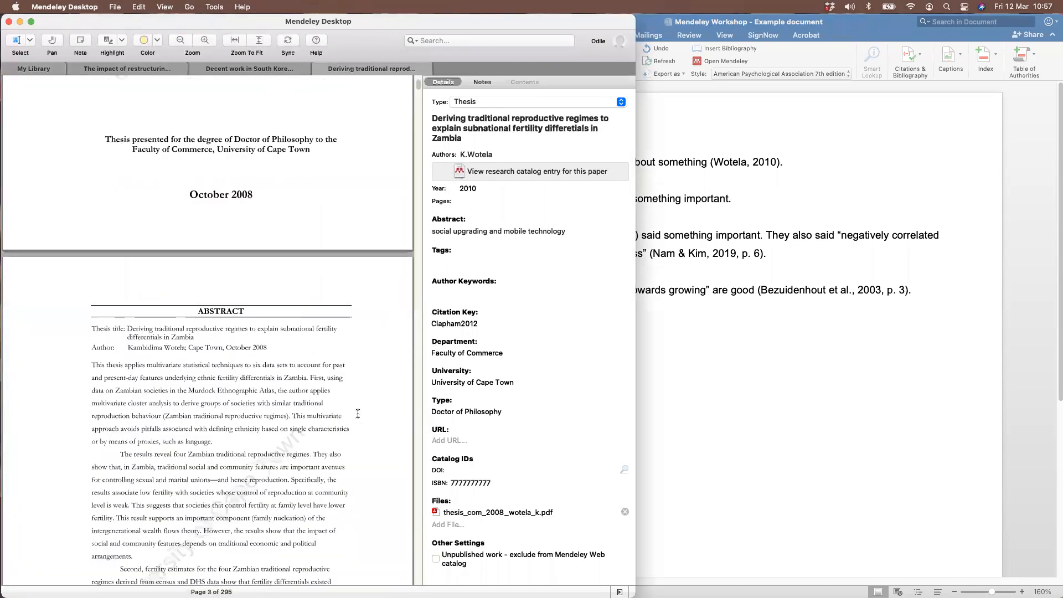
{"action": "scroll", "coordinate": [364, 271], "scroll_direction": "down", "scroll_amount": 10}
{"action": "left_click_drag", "start_coordinate": [417, 91], "coordinate": [415, 160]}
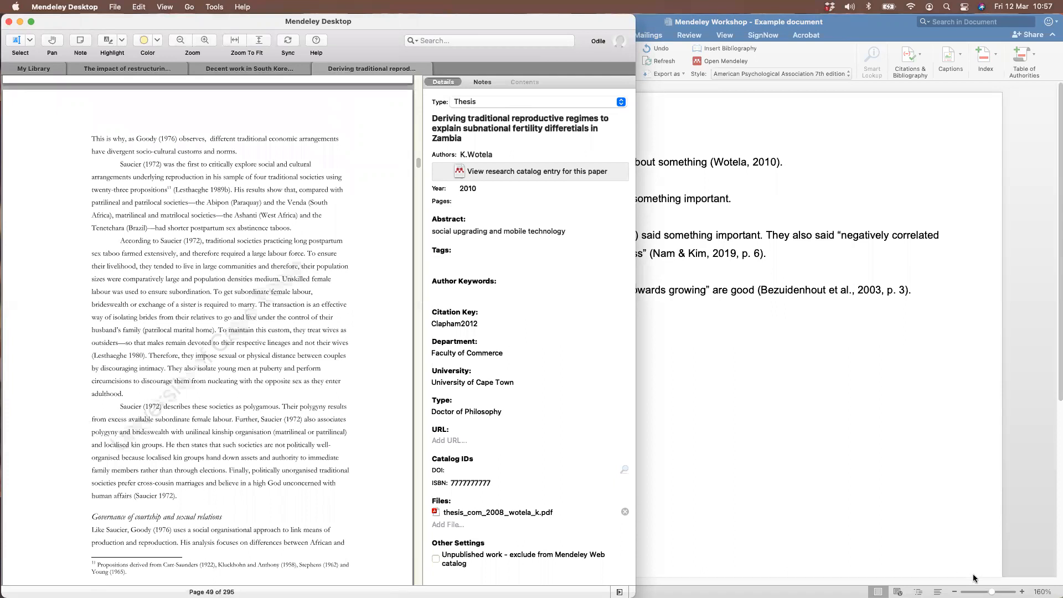
In Word's new last paragraph, write the thesis author's surname followed by: postulated that “social and cultural arrangements” are important
{"action": "left_click", "coordinate": [815, 338]}
{"action": "type", "text": "W"}
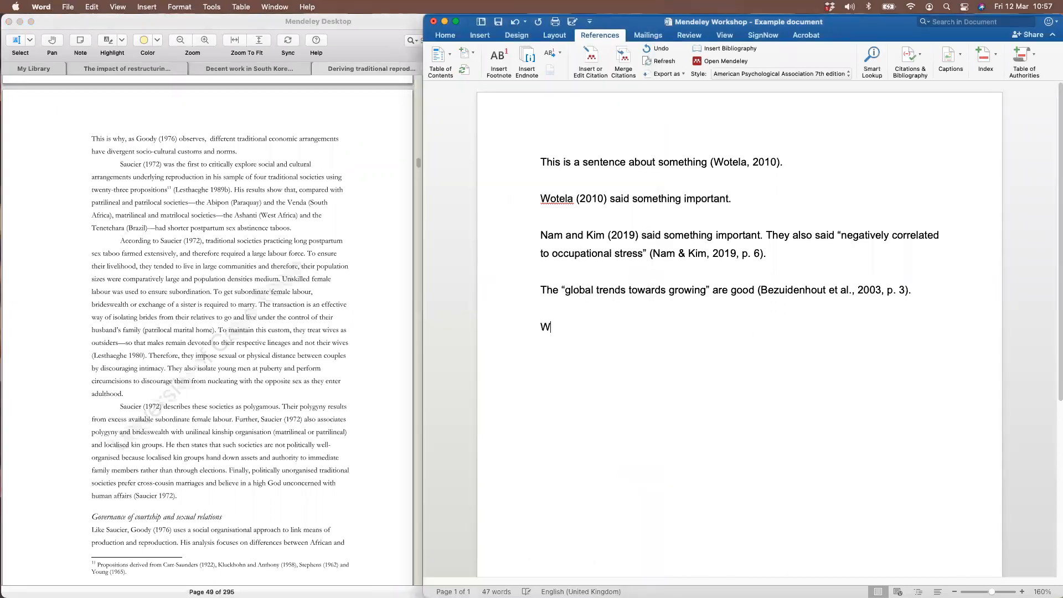
{"action": "type", "text": "otela p"}
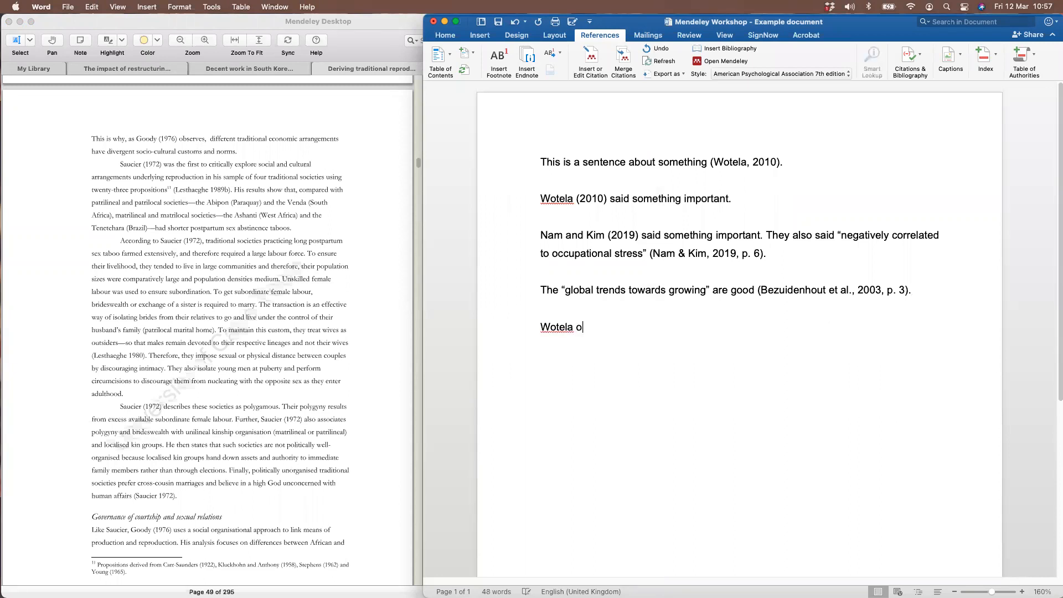
{"action": "type", "text": "stulated that"}
{"action": "type", "text": "\"social and c"}
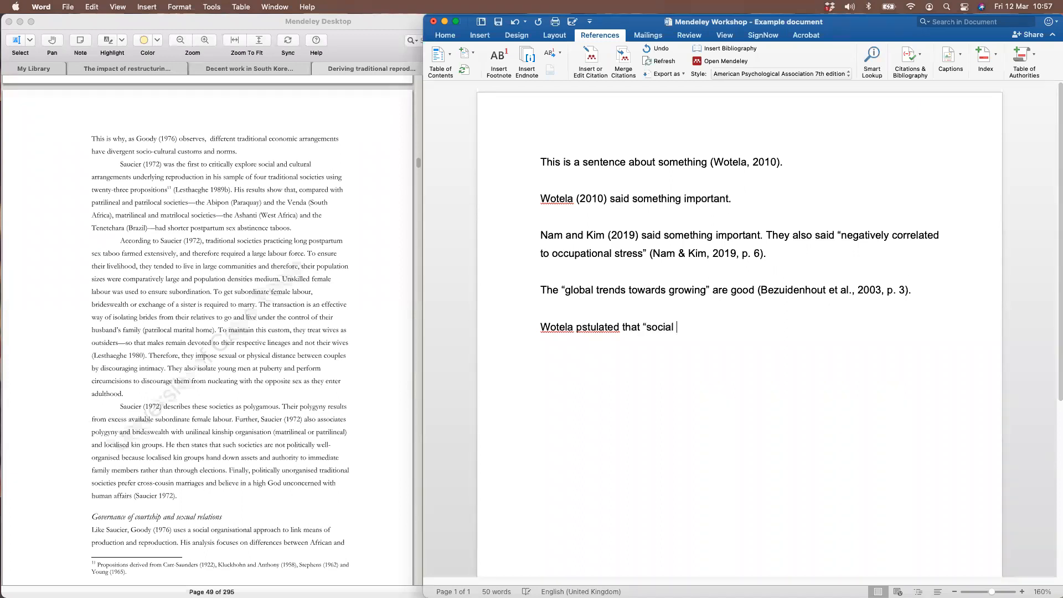
{"action": "type", "text": "ultural arrangeme"}
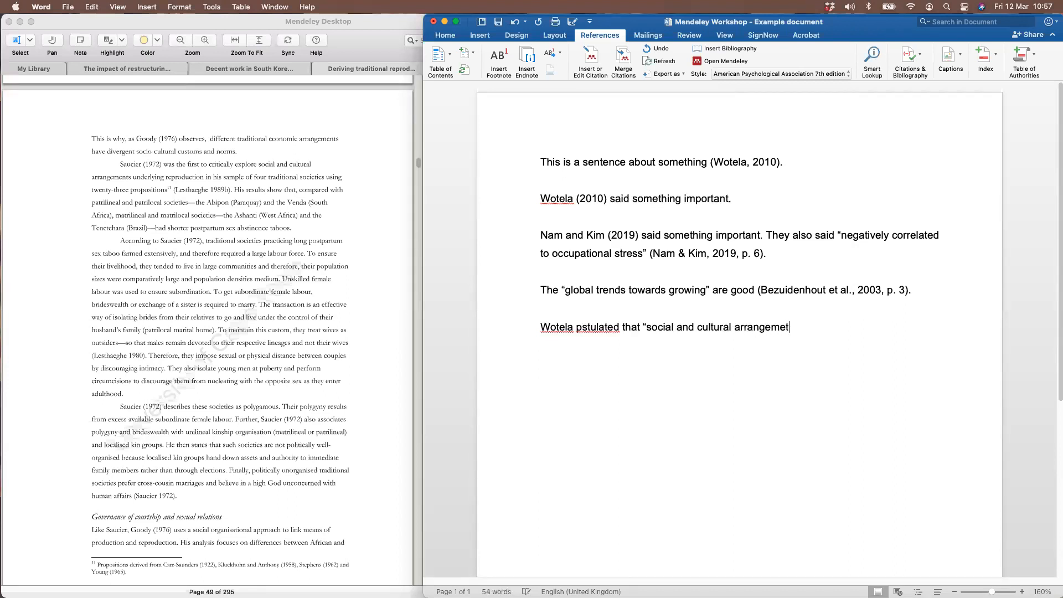
{"action": "type", "text": "nts” are important."}
{"action": "left_click", "coordinate": [581, 327]}
{"action": "type", "text": "o"}
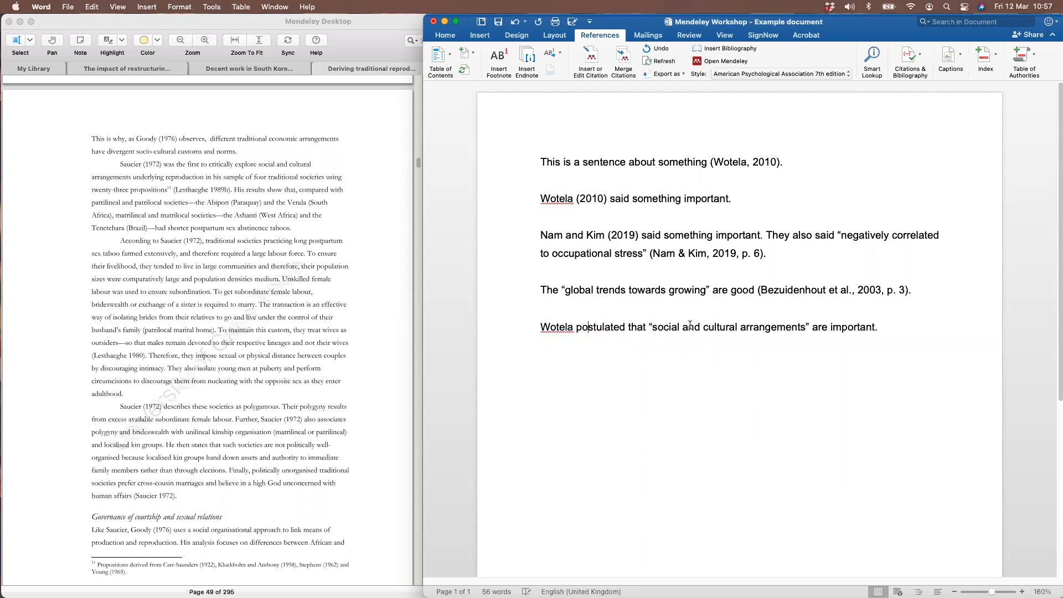
Select the new last sentence and check the printed page number of the open thesis page in Mendeley Desktop
{"action": "left_click", "coordinate": [519, 327]}
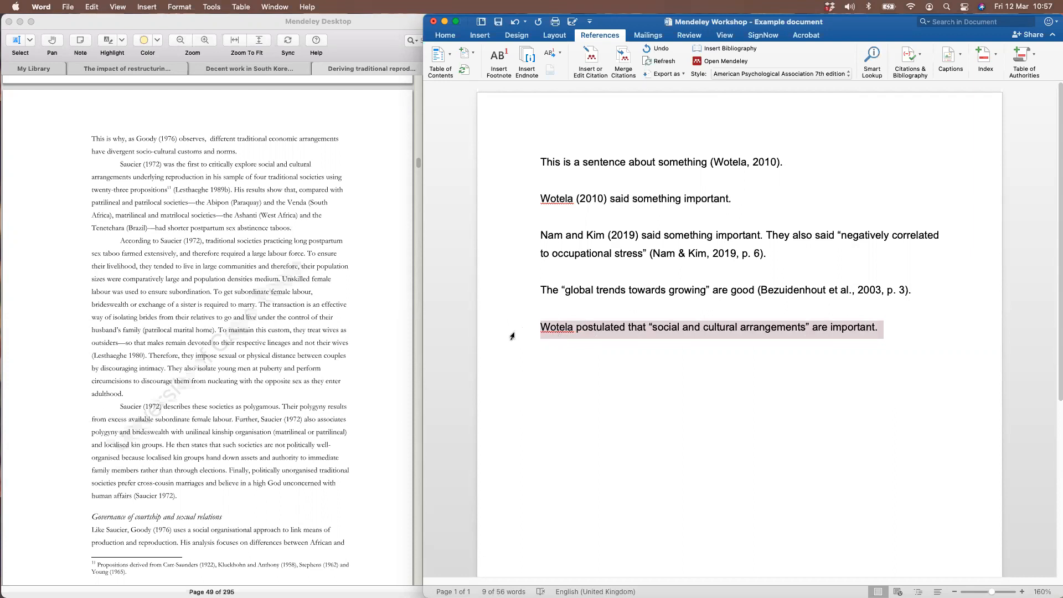
{"action": "left_click", "coordinate": [273, 331]}
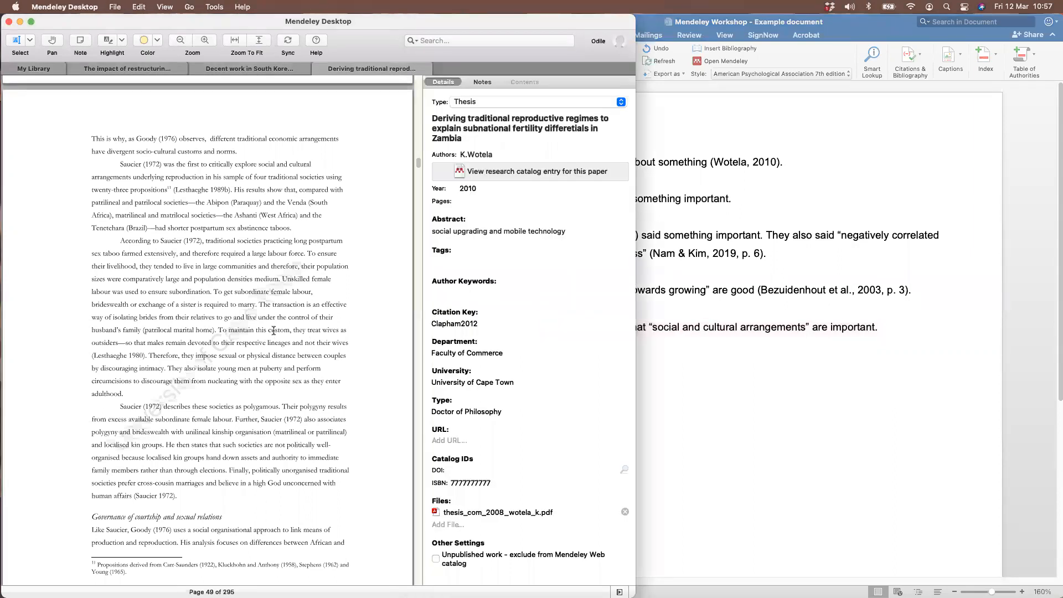
{"action": "scroll", "coordinate": [273, 330], "scroll_direction": "down", "scroll_amount": 3}
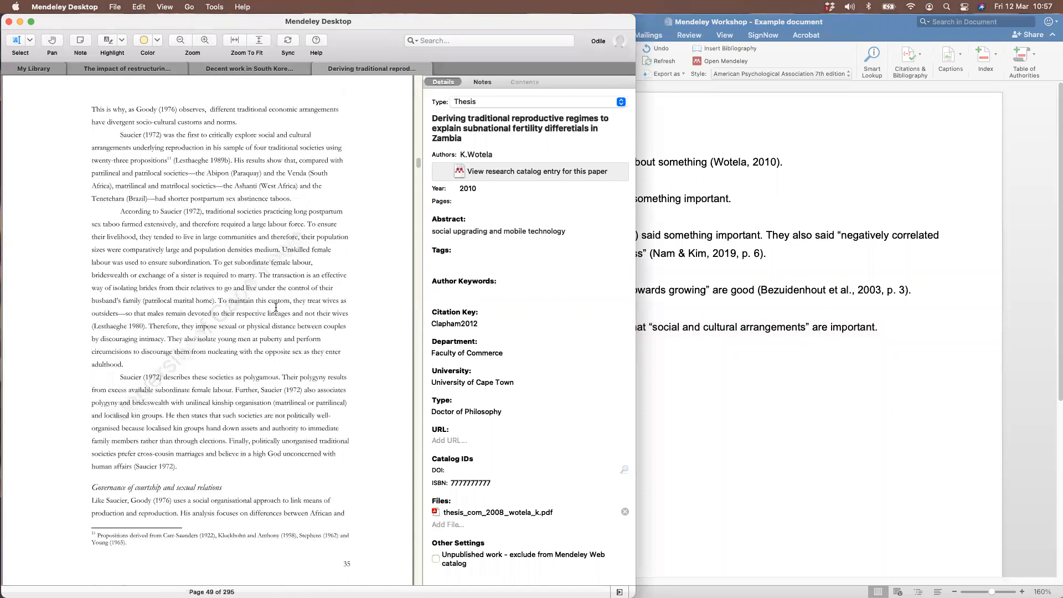
Start a new citation right after the surname in Word's last sentence and add the 2010 thesis on reproductive regimes in Zambia as its source
{"action": "scroll", "coordinate": [313, 384], "scroll_direction": "down", "scroll_amount": 3}
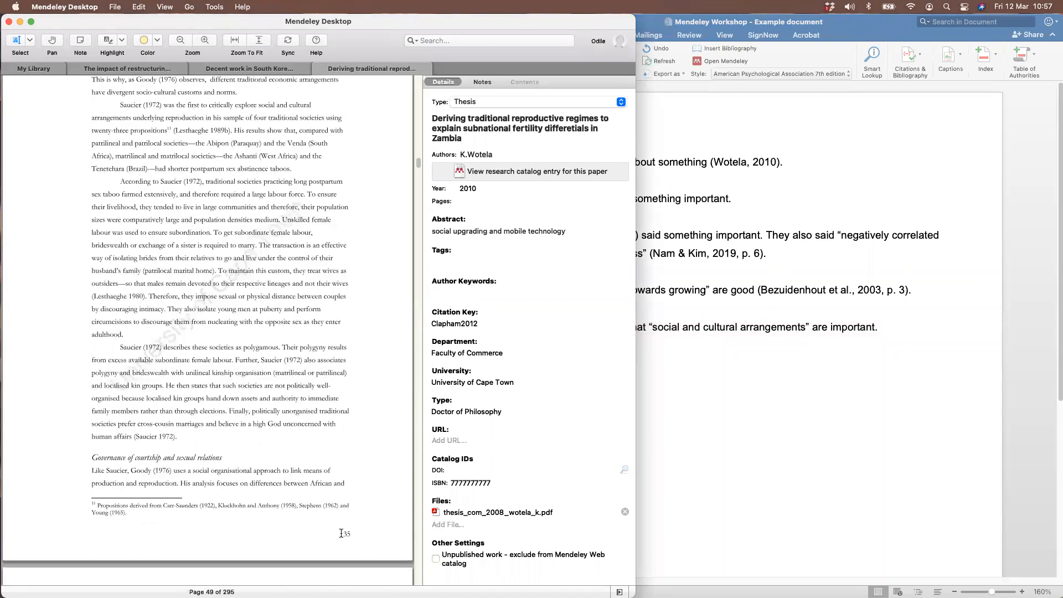
{"action": "left_click", "coordinate": [682, 428]}
{"action": "left_click", "coordinate": [571, 331]}
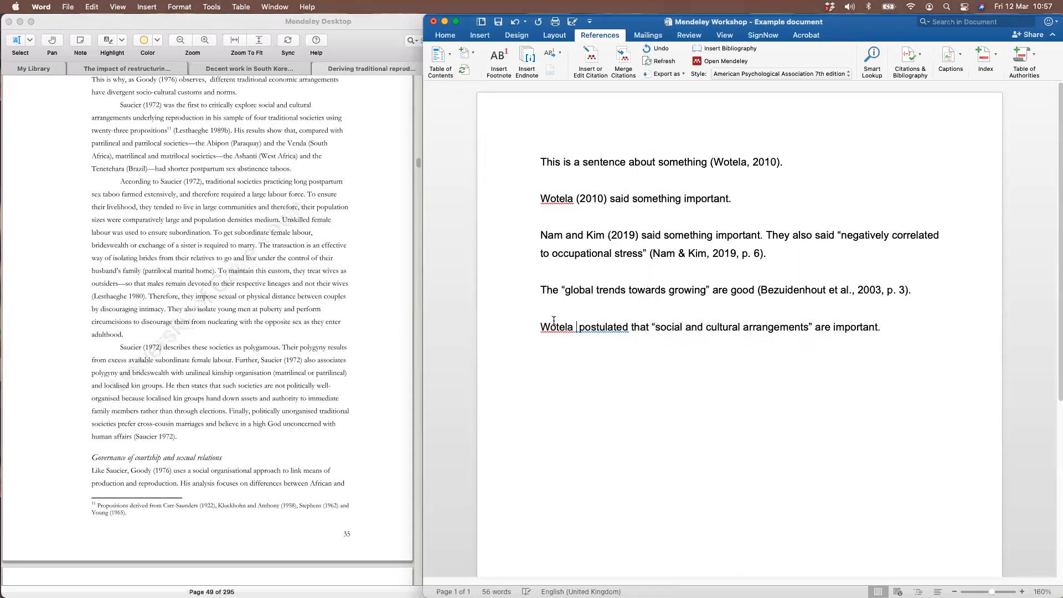
{"action": "left_click", "coordinate": [592, 61]}
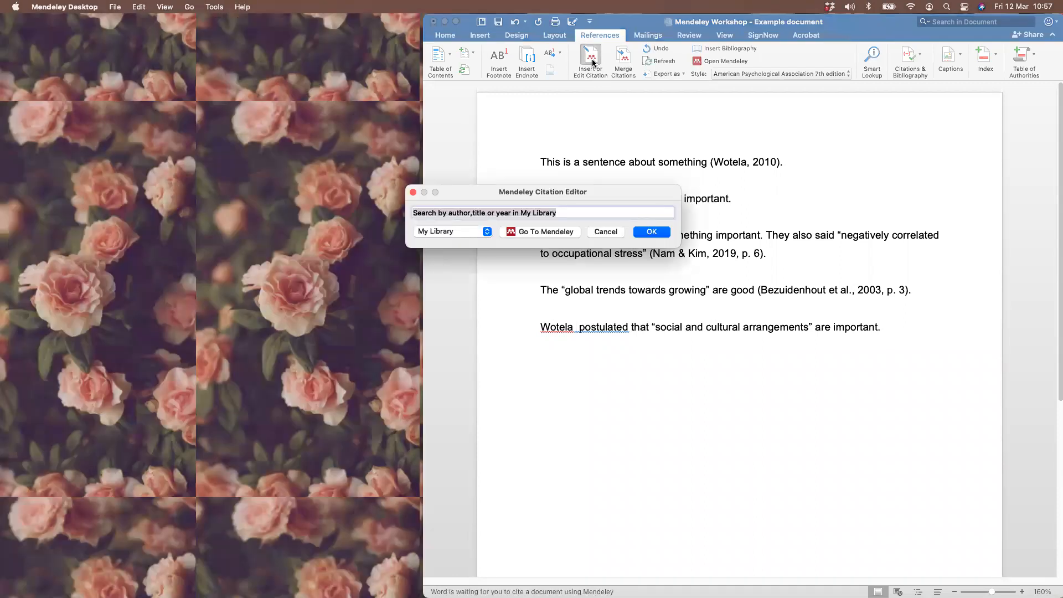
{"action": "type", "text": "wot"}
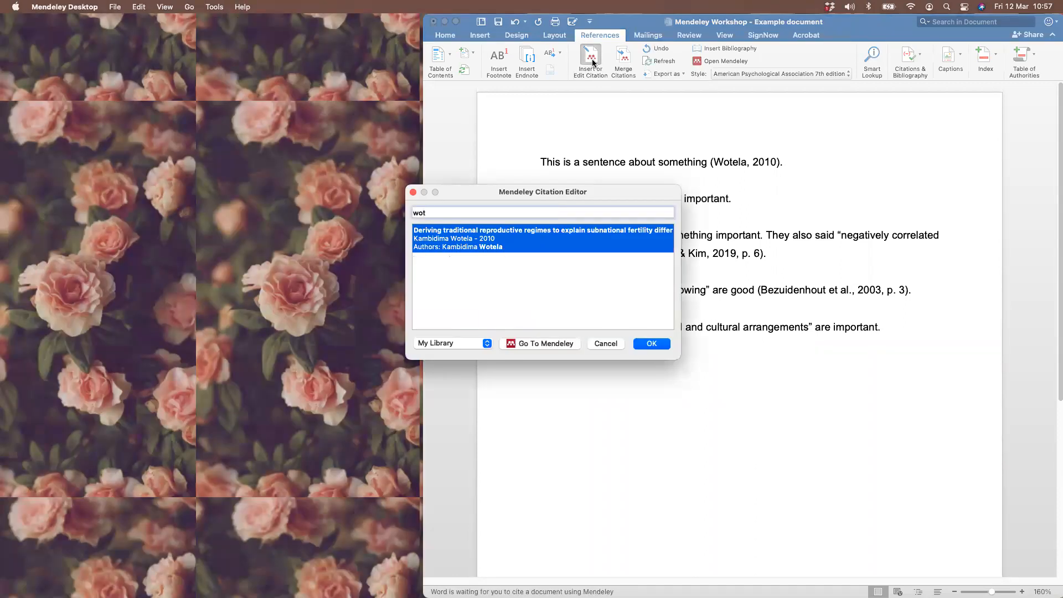
{"action": "left_click", "coordinate": [519, 236]}
Set the thesis citation's page to 35 with the author suppressed, insert it, and place the cursor at the sentence's end
{"action": "left_click", "coordinate": [437, 214]}
{"action": "left_click", "coordinate": [488, 234]}
{"action": "type", "text": "35"}
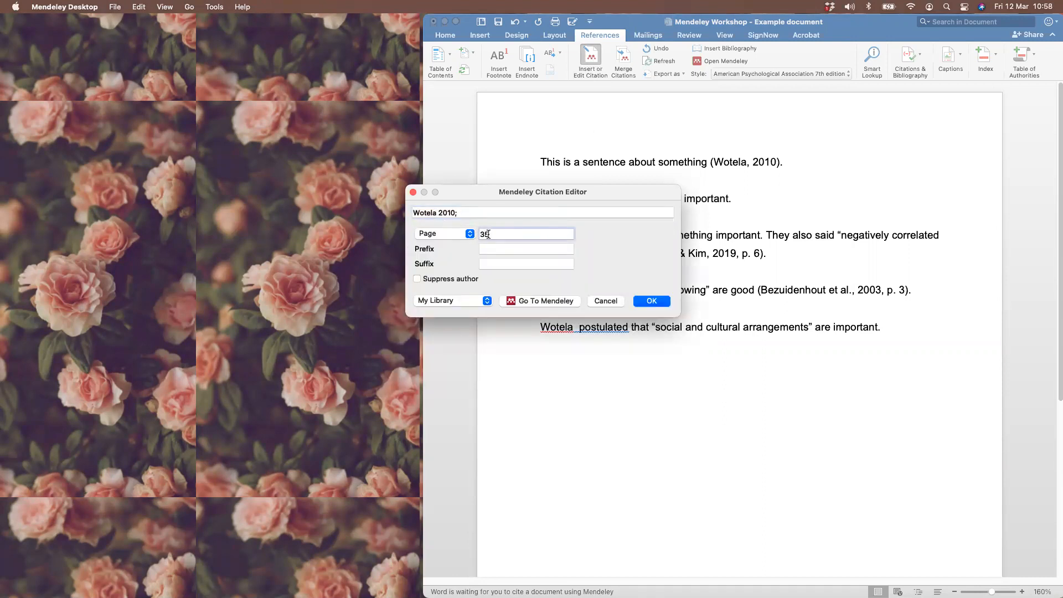
{"action": "left_click", "coordinate": [417, 280]}
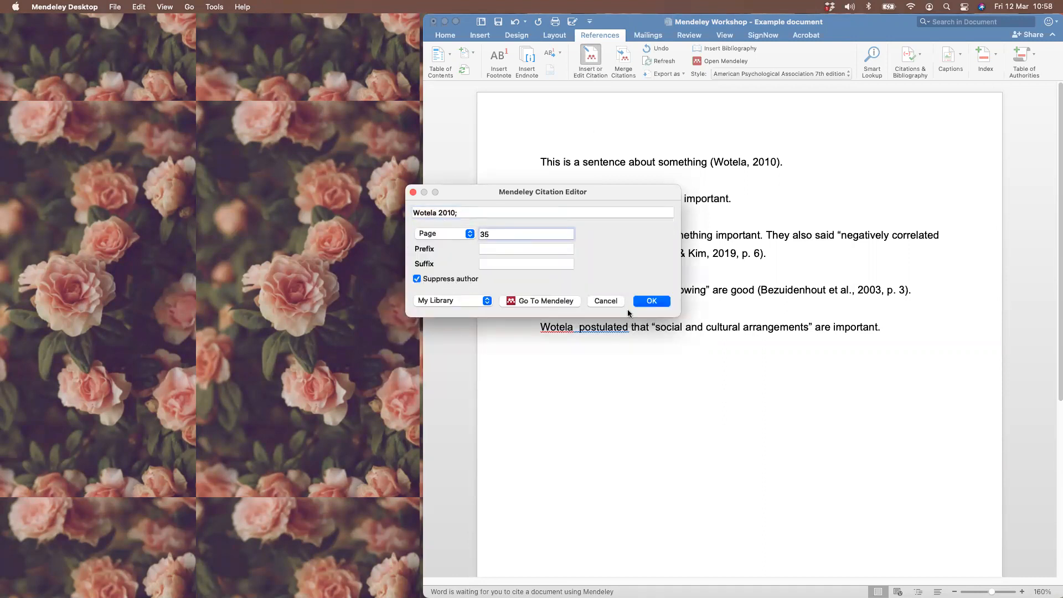
{"action": "left_click", "coordinate": [655, 302]}
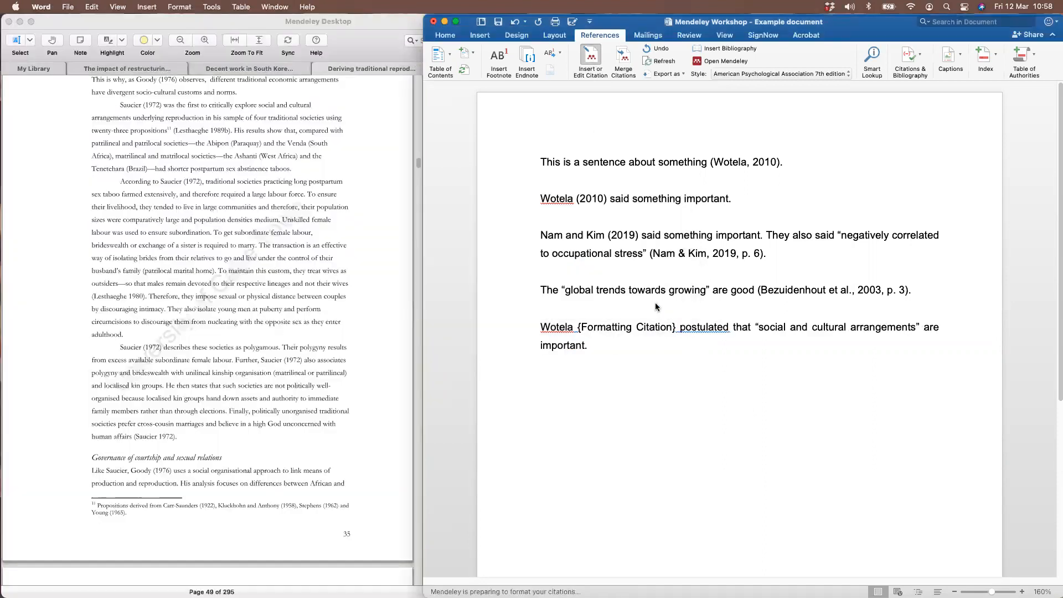
{"action": "left_click", "coordinate": [512, 331]}
{"action": "left_click", "coordinate": [929, 327]}
{"action": "left_click", "coordinate": [940, 327]}
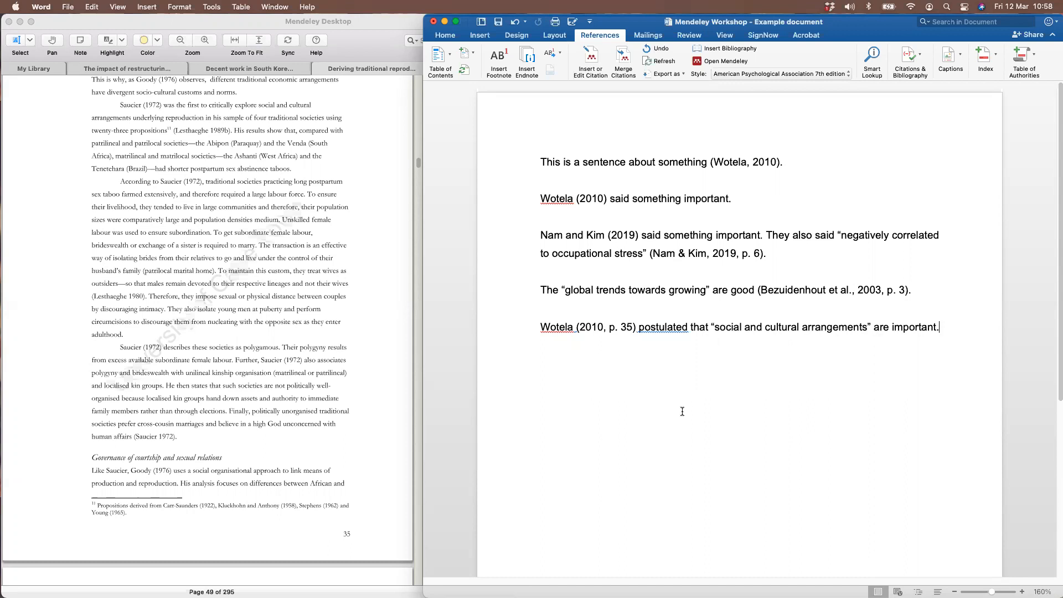
In Mendeley Desktop, browse other thesis pages and view the library details of the 2015 book section and the 2016 middle class book
{"action": "scroll", "coordinate": [375, 326], "scroll_direction": "up", "scroll_amount": 5}
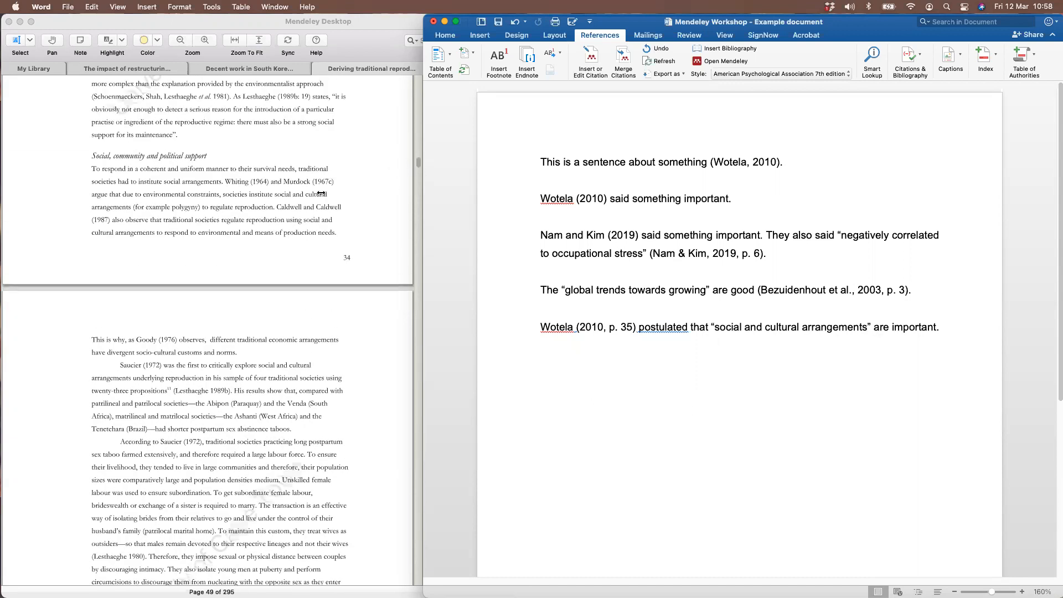
{"action": "left_click", "coordinate": [412, 176]}
{"action": "mouse_move", "coordinate": [419, 165]}
{"action": "left_mouse_down"}
{"action": "mouse_move", "coordinate": [418, 96]}
{"action": "mouse_move", "coordinate": [408, 184]}
{"action": "left_mouse_up"}
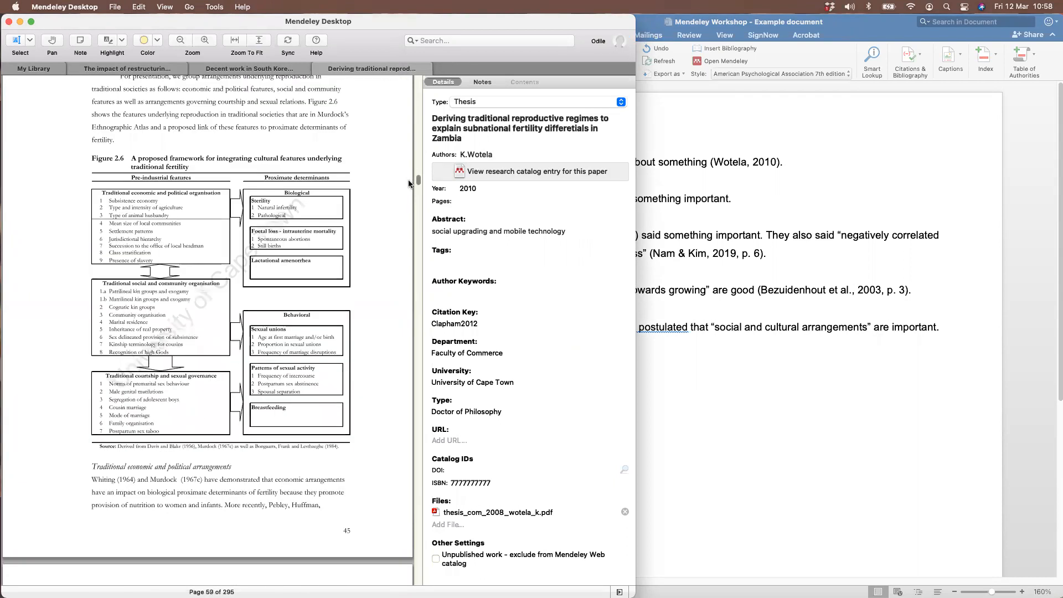
{"action": "left_click", "coordinate": [34, 69]}
{"action": "left_click", "coordinate": [181, 118]}
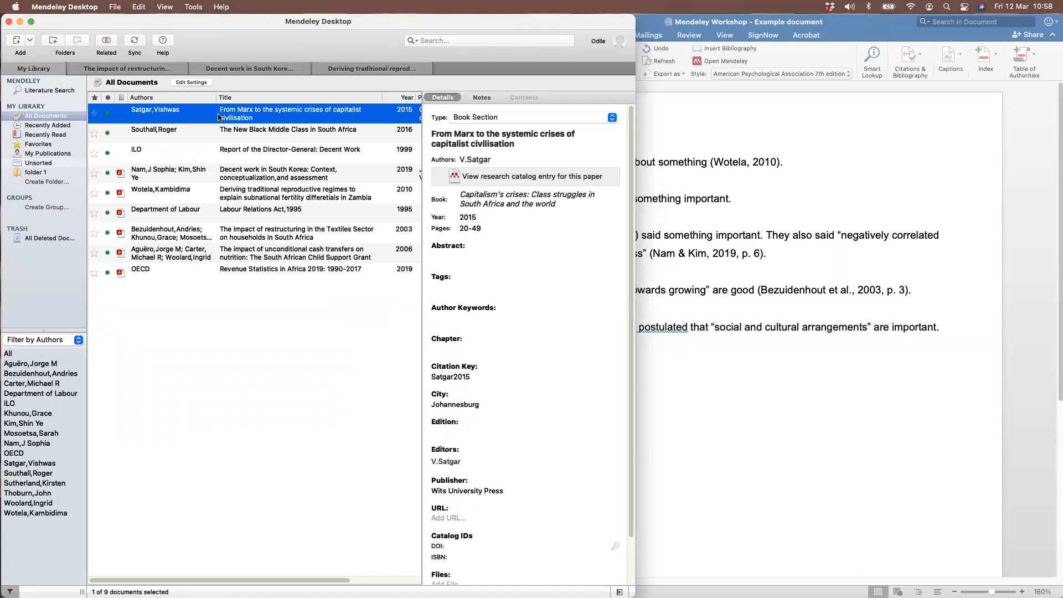
{"action": "left_click", "coordinate": [228, 131]}
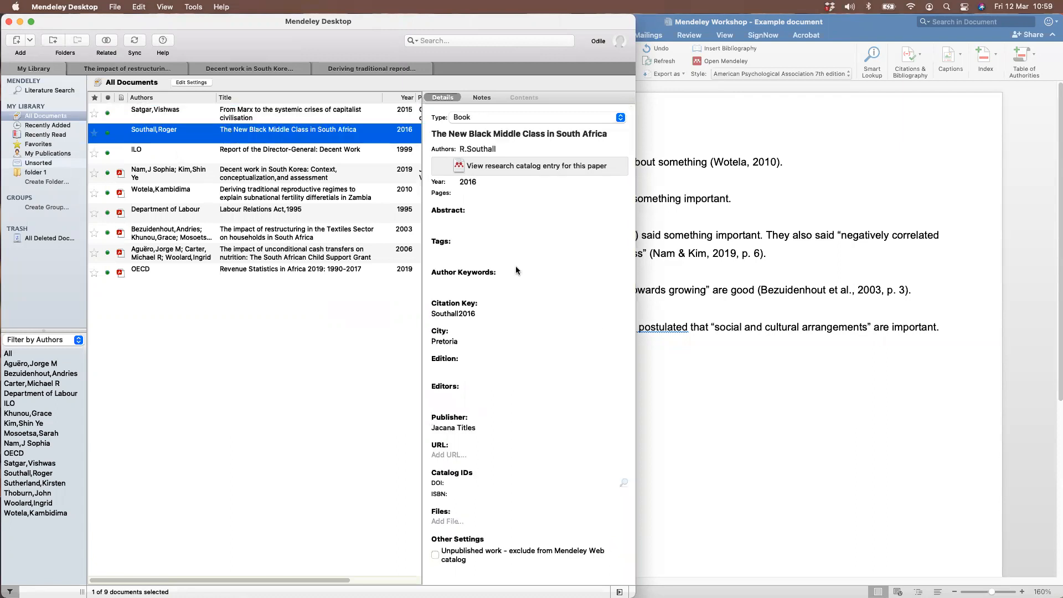
At the end of the Word document, add a paragraph reading “How to insert two references in the same sentence .” with a space before the full stop
{"action": "left_click", "coordinate": [795, 368]}
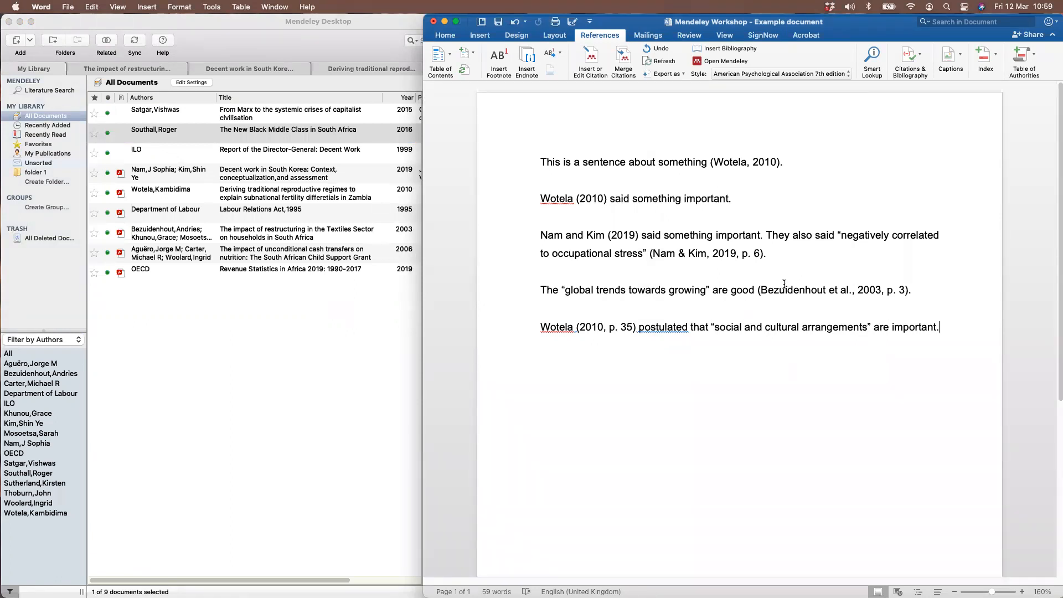
{"action": "left_click", "coordinate": [787, 173]}
{"action": "left_click", "coordinate": [941, 318]}
{"action": "key", "text": "Return"}
{"action": "key", "text": "Return"}
{"action": "type", "text": "How to insert two re"}
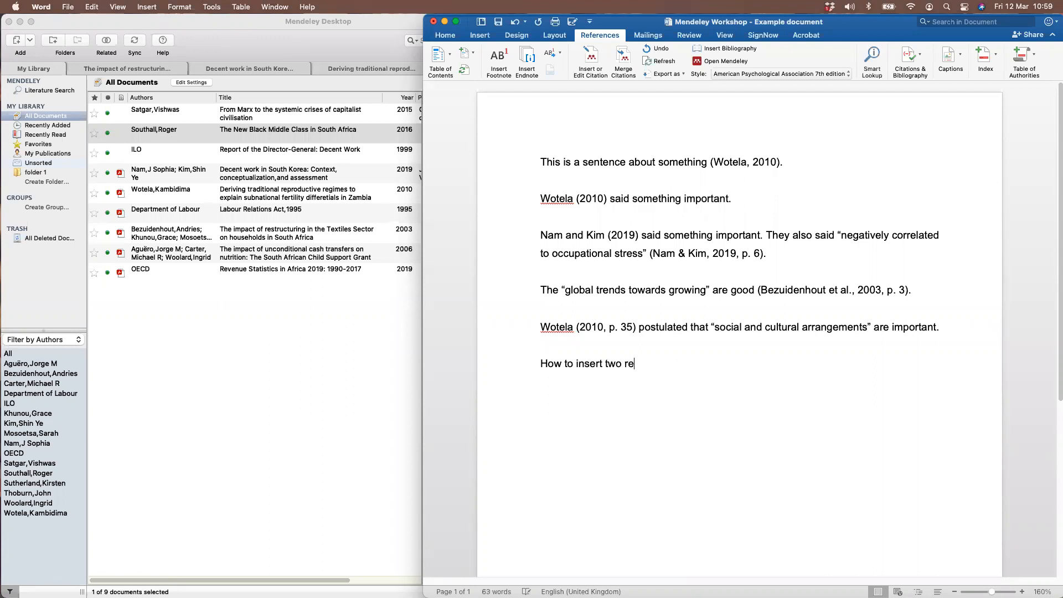
{"action": "type", "text": "ferences in the same send"}
{"action": "key", "text": "BackSpace"}
{"action": "type", "text": "t"}
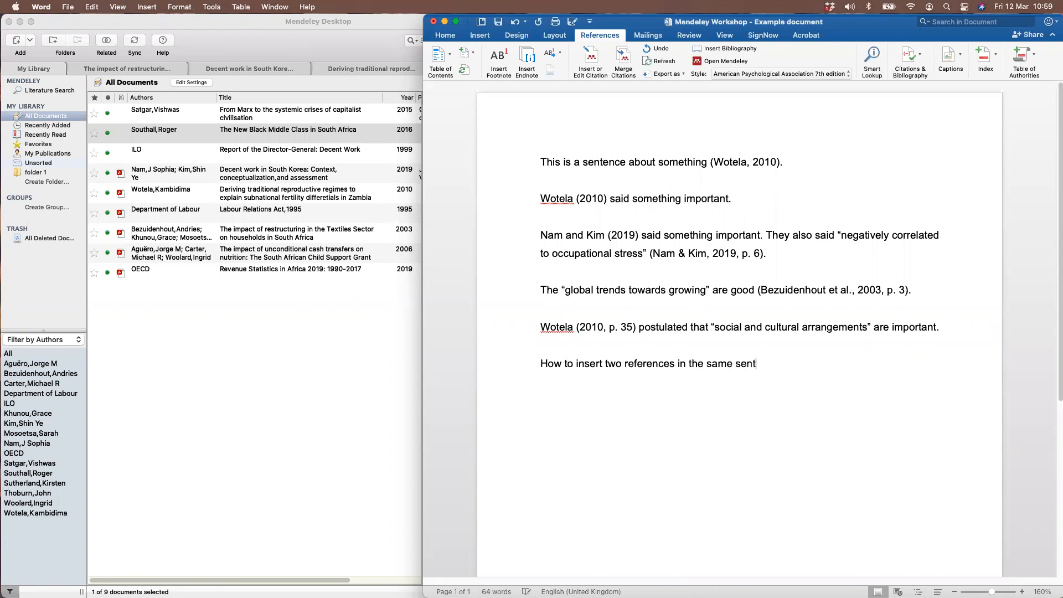
{"action": "type", "text": "ence."}
{"action": "key", "text": "Left"}
{"action": "key", "text": "Left"}
Check the 2006 cash transfers and 2003 textiles entries in Mendeley Desktop, and cite both in one citation before the full stop of Word's last sentence
{"action": "left_click", "coordinate": [140, 254]}
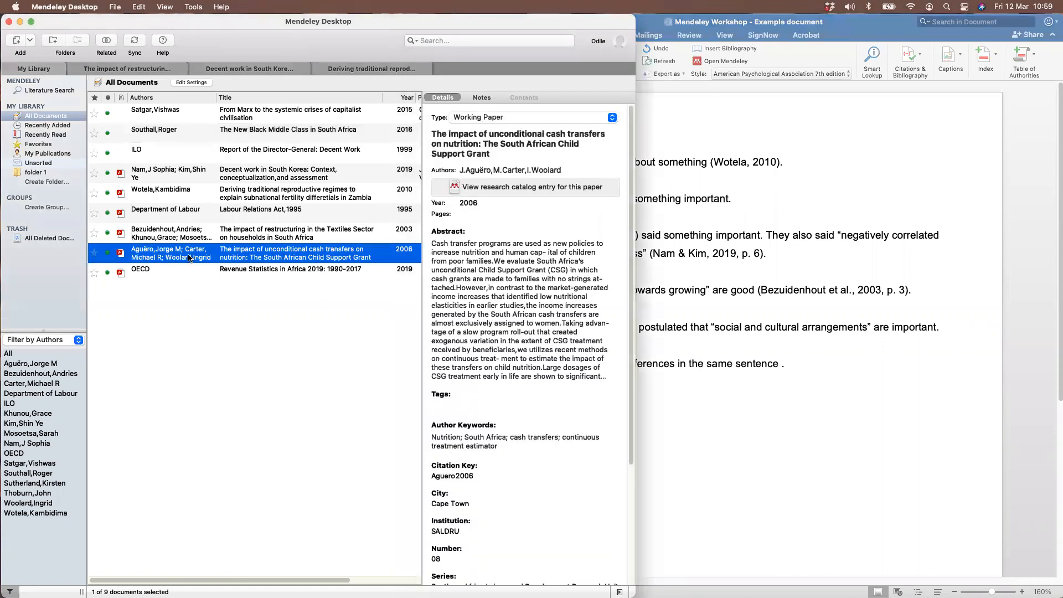
{"action": "left_click", "coordinate": [167, 234]}
{"action": "left_click", "coordinate": [789, 373]}
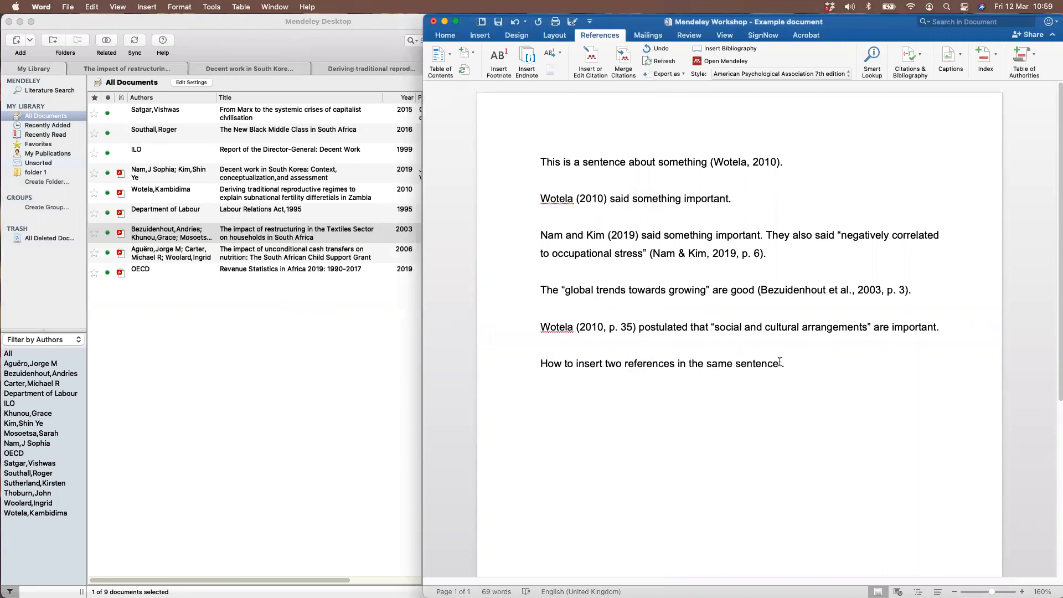
{"action": "left_click", "coordinate": [592, 60]}
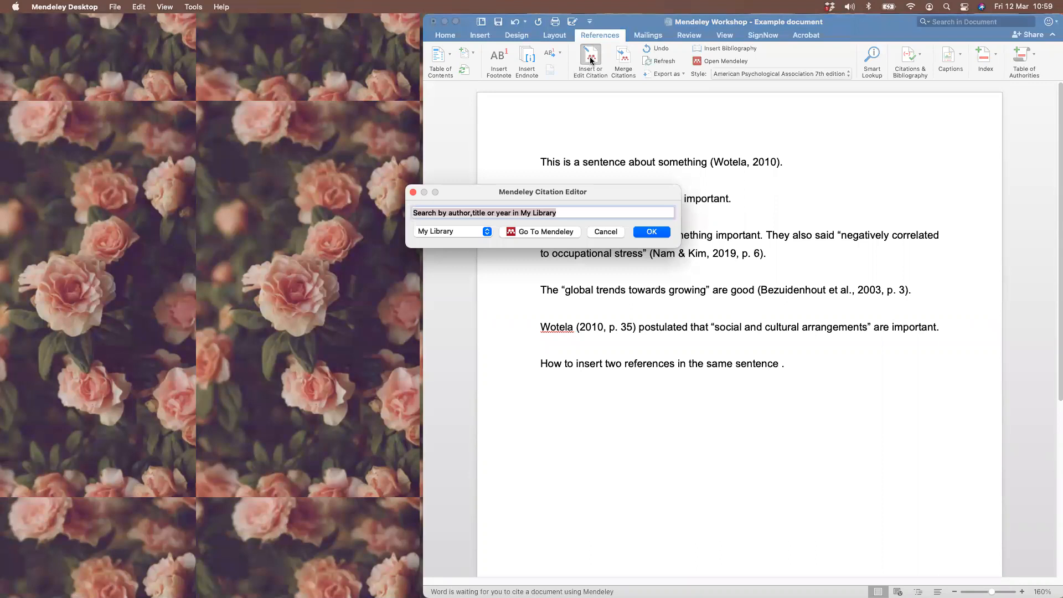
{"action": "type", "text": "bezui"}
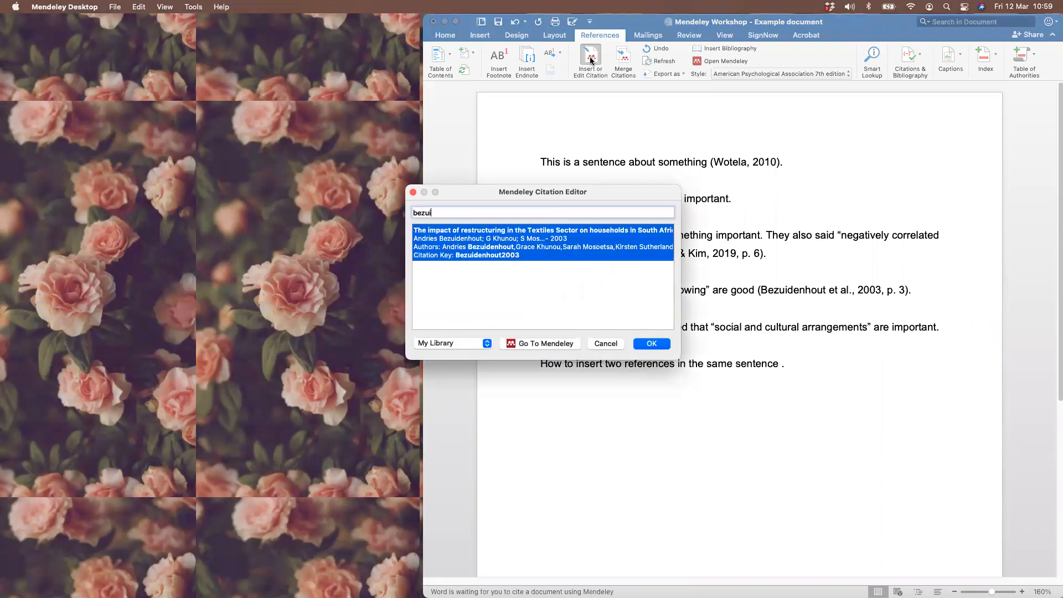
{"action": "left_click", "coordinate": [531, 248]}
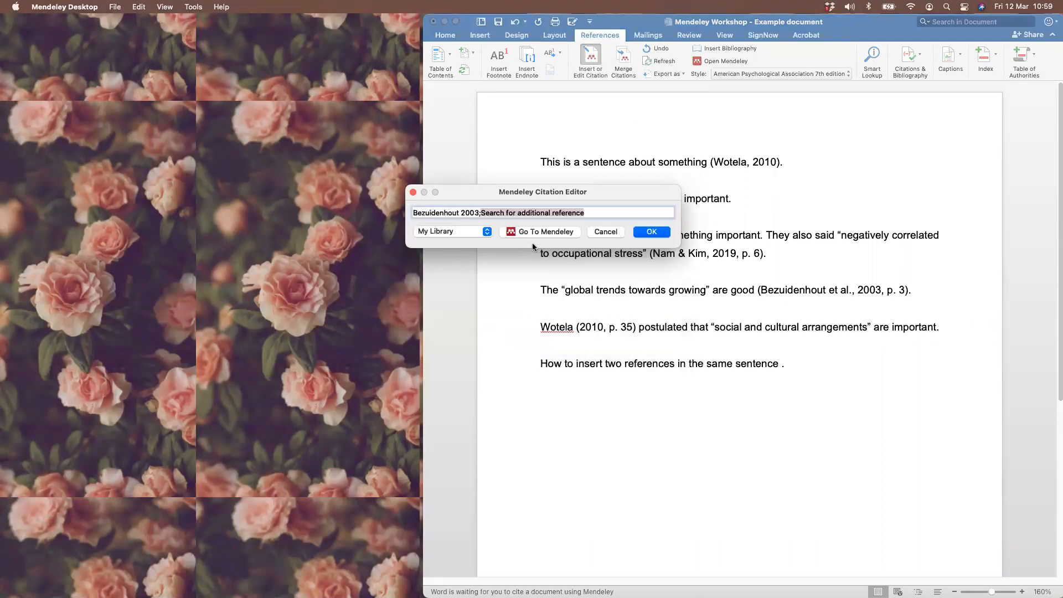
{"action": "type", "text": "agu"}
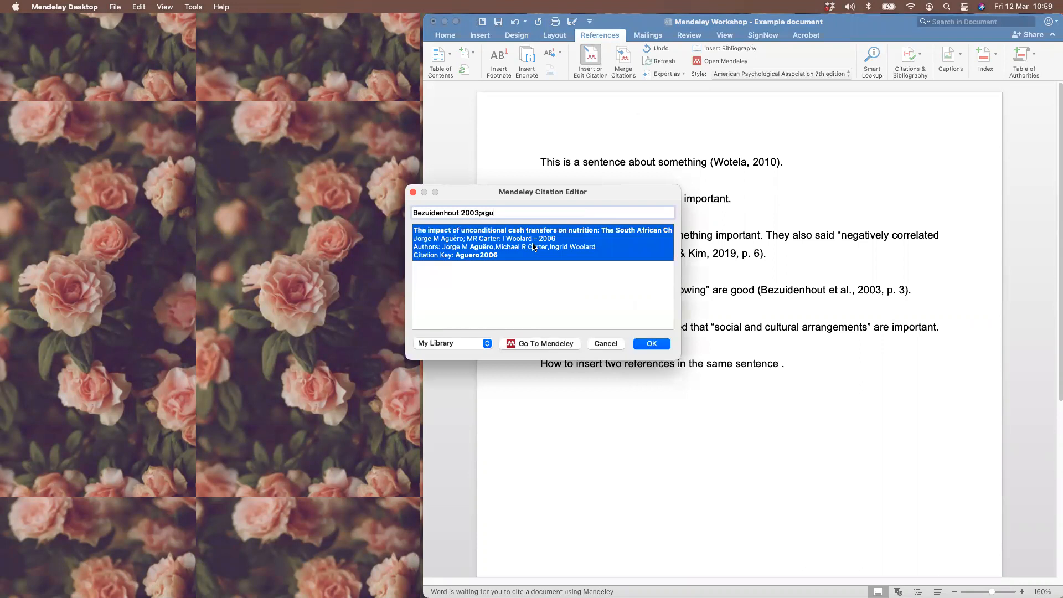
{"action": "left_click", "coordinate": [533, 247]}
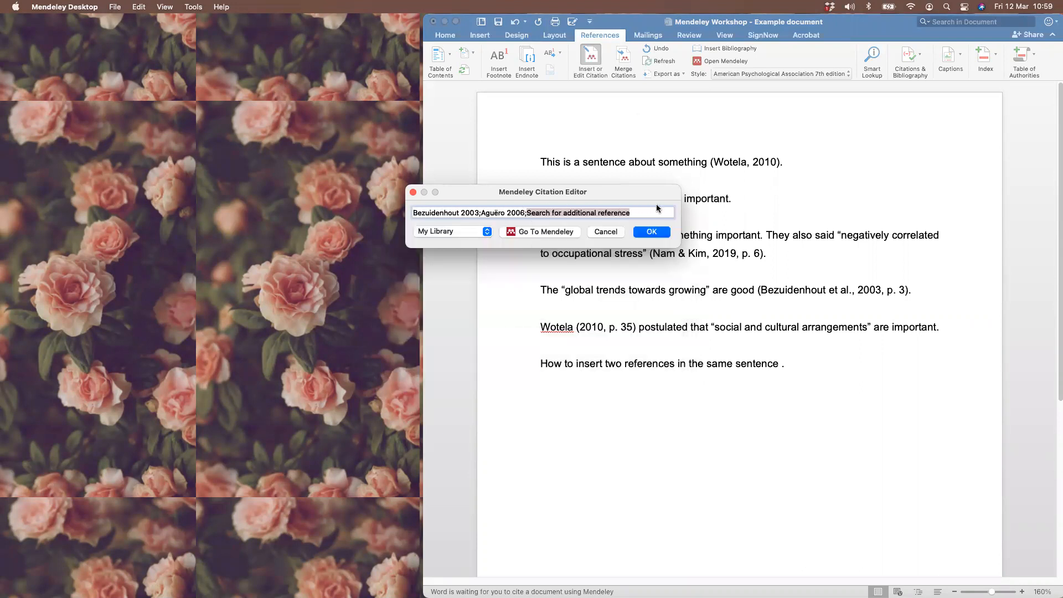
{"action": "left_click", "coordinate": [653, 232]}
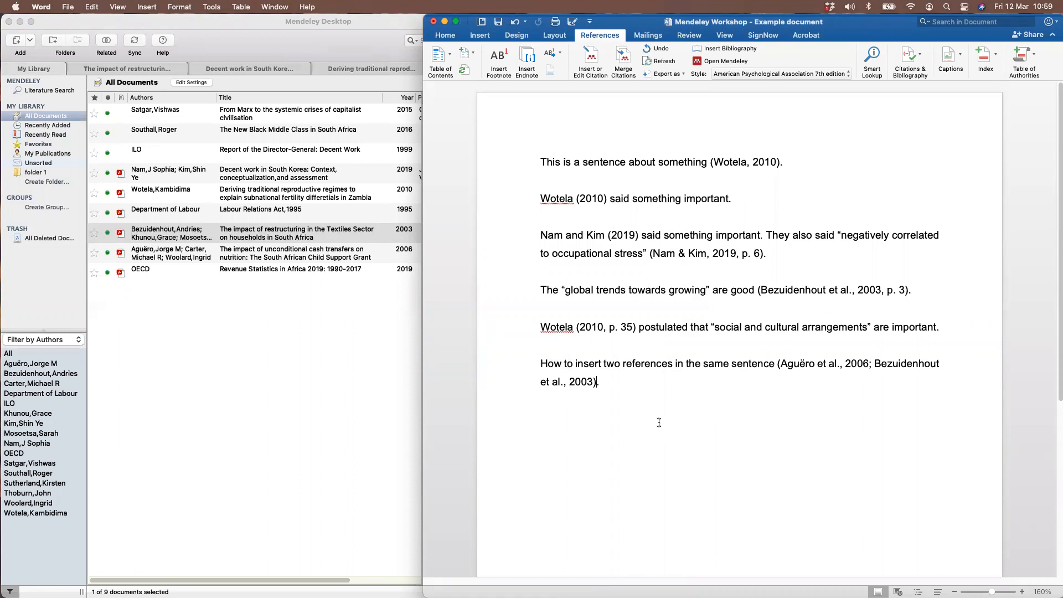
Add a new last paragraph reading “Merging two or more reference .” and place the cursor before its full stop
{"action": "left_click", "coordinate": [626, 384]}
{"action": "key", "text": "Return"}
{"action": "type", "text": "Merging two or more reference."}
{"action": "key", "text": "Left"}
{"action": "key", "text": "Left"}
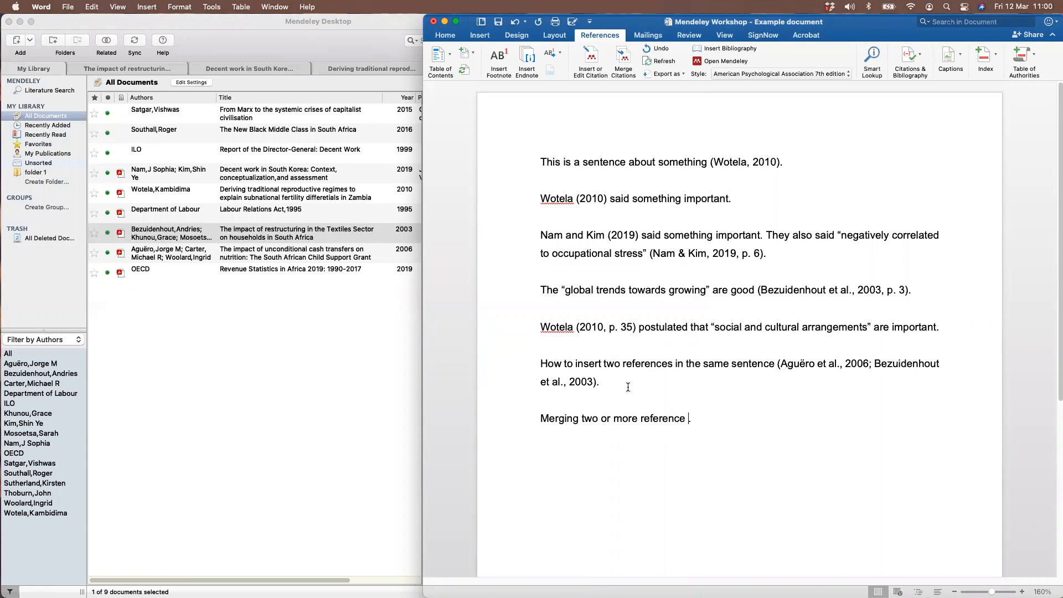
Insert a citation of the 2006 cash transfers paper before the full stop of the “Merging two or more reference” sentence
{"action": "left_click", "coordinate": [590, 57]}
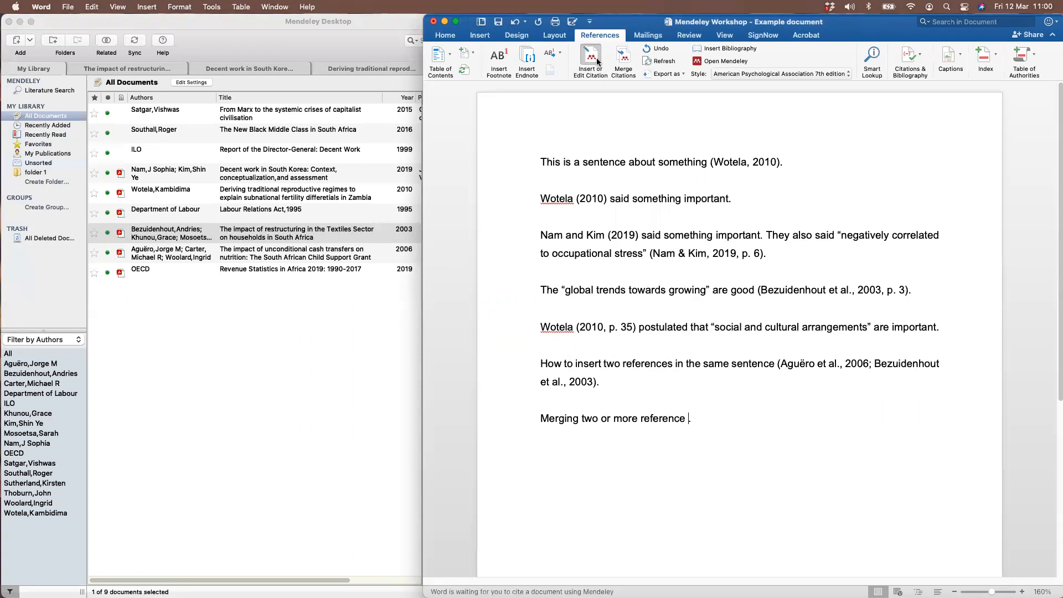
{"action": "type", "text": "agu"}
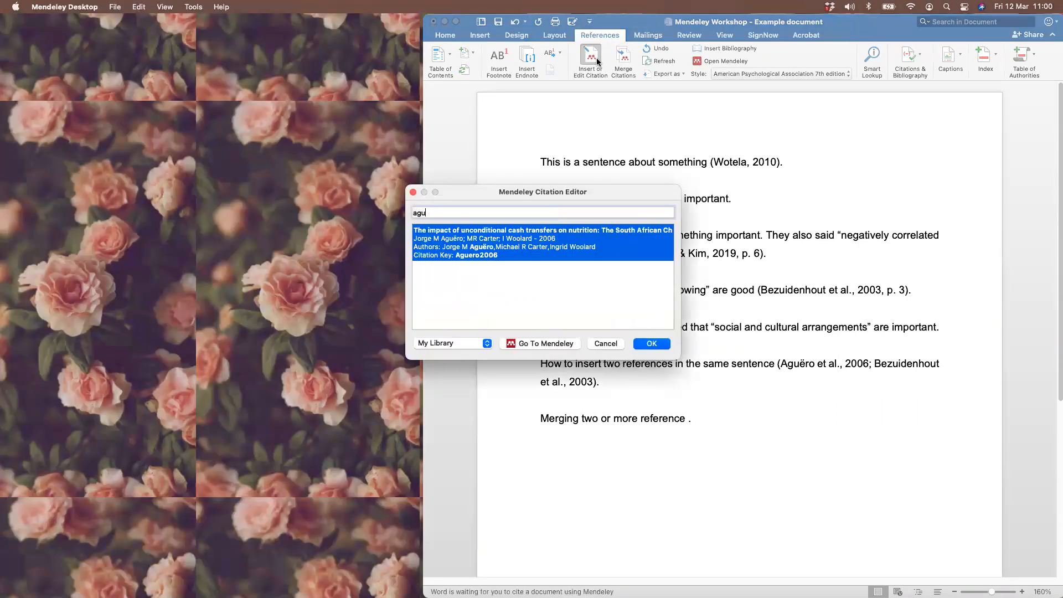
{"action": "key", "text": "Return"}
{"action": "left_click", "coordinate": [652, 232]}
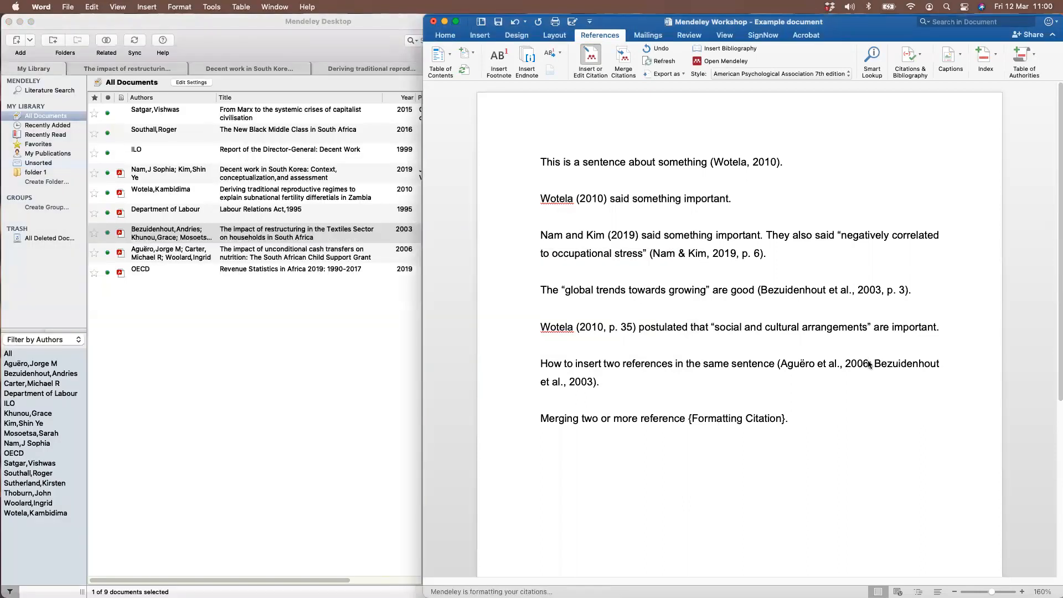
Insert a separate citation of the 2003 textiles restructuring source directly after the cash transfers one, and merge the two citations
{"action": "left_click", "coordinate": [590, 53]}
{"action": "type", "text": "bezui"}
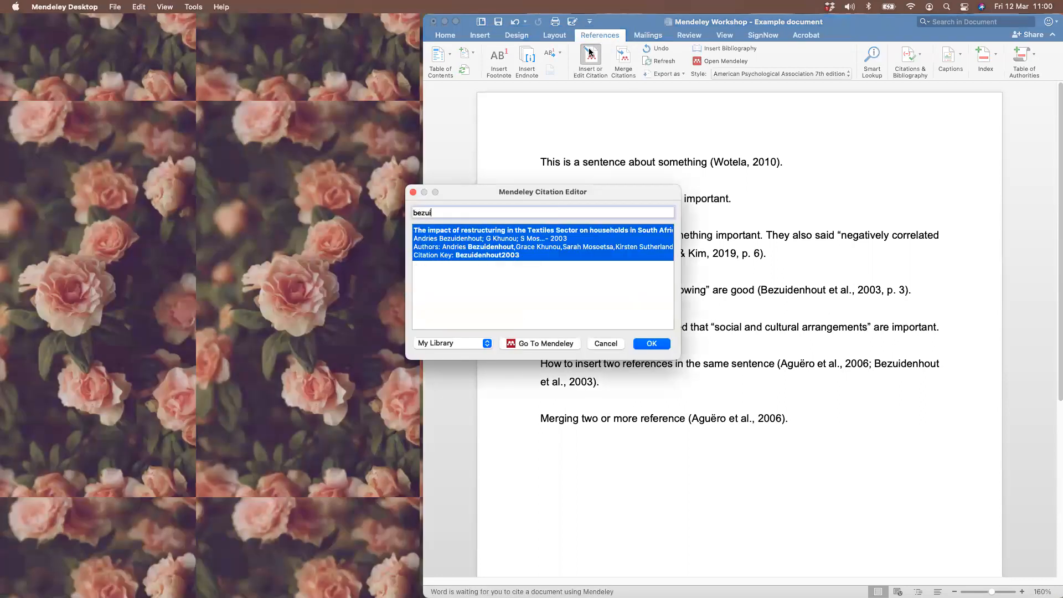
{"action": "left_click", "coordinate": [591, 229]}
{"action": "left_click", "coordinate": [654, 232]}
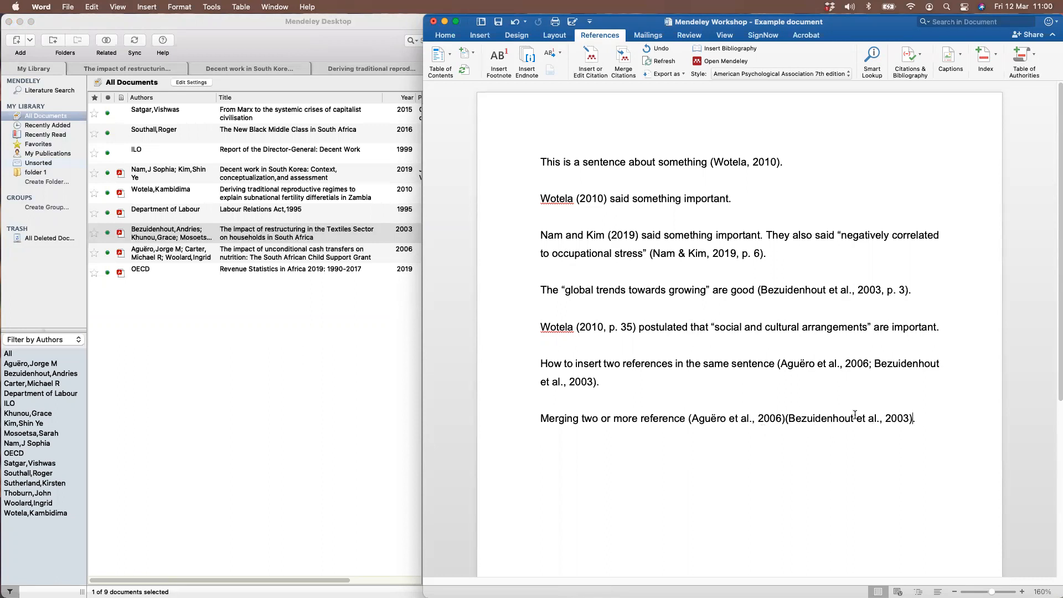
{"action": "left_click_drag", "start_coordinate": [855, 417], "coordinate": [695, 419]}
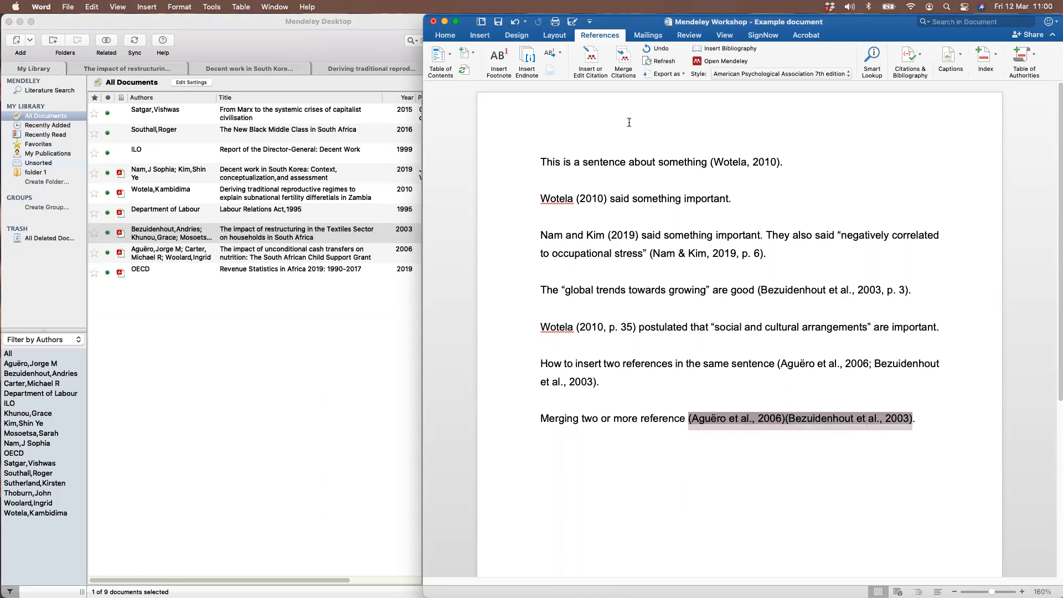
{"action": "left_click", "coordinate": [624, 59]}
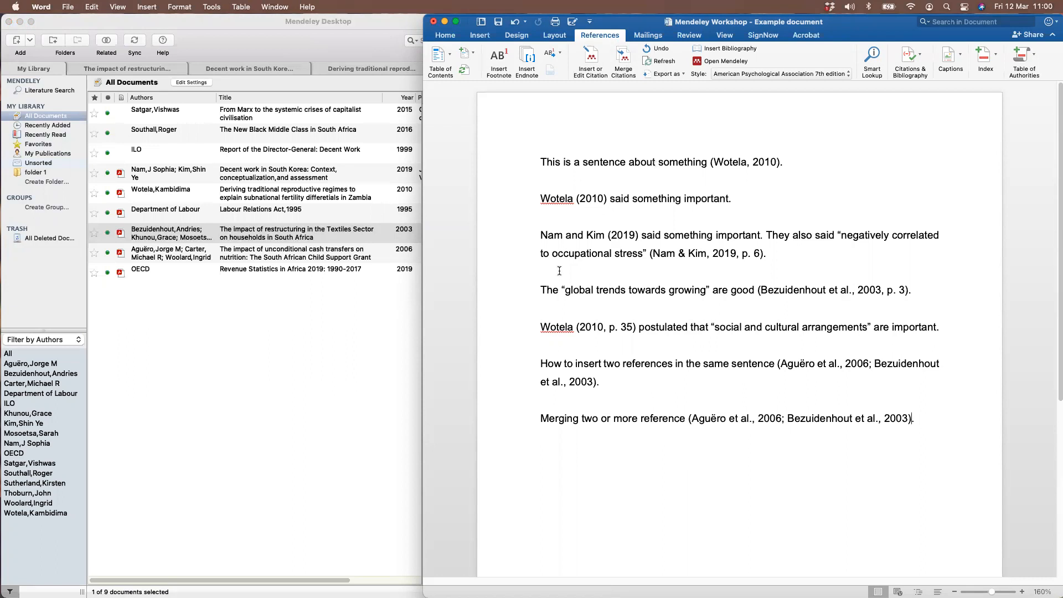
Edit the citation in the “How to insert two references” sentence to add the 2010 Zambia fertility thesis as a third source
{"action": "left_click", "coordinate": [579, 381]}
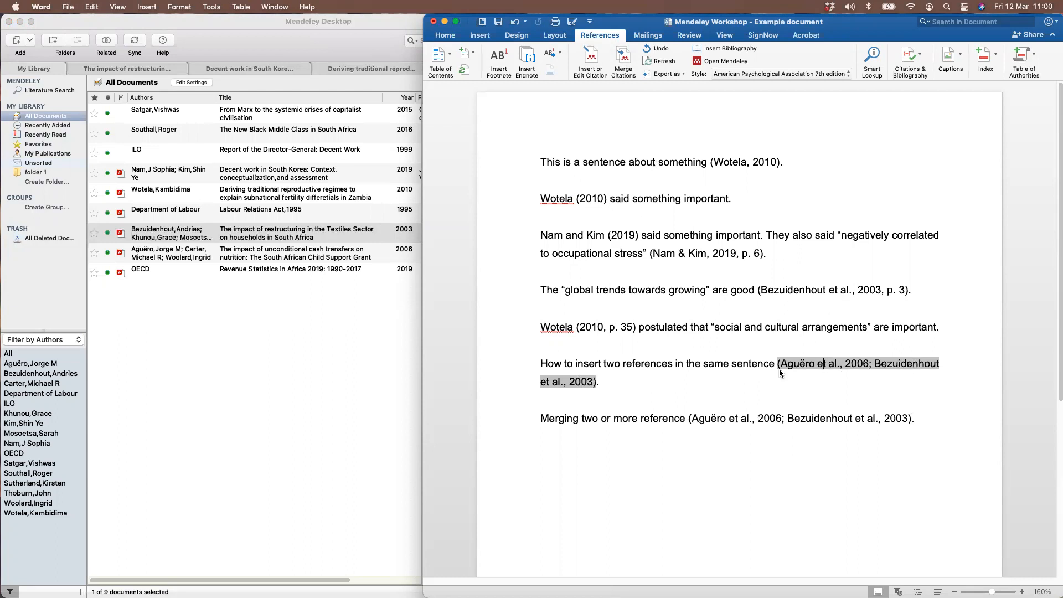
{"action": "left_click", "coordinate": [590, 59]}
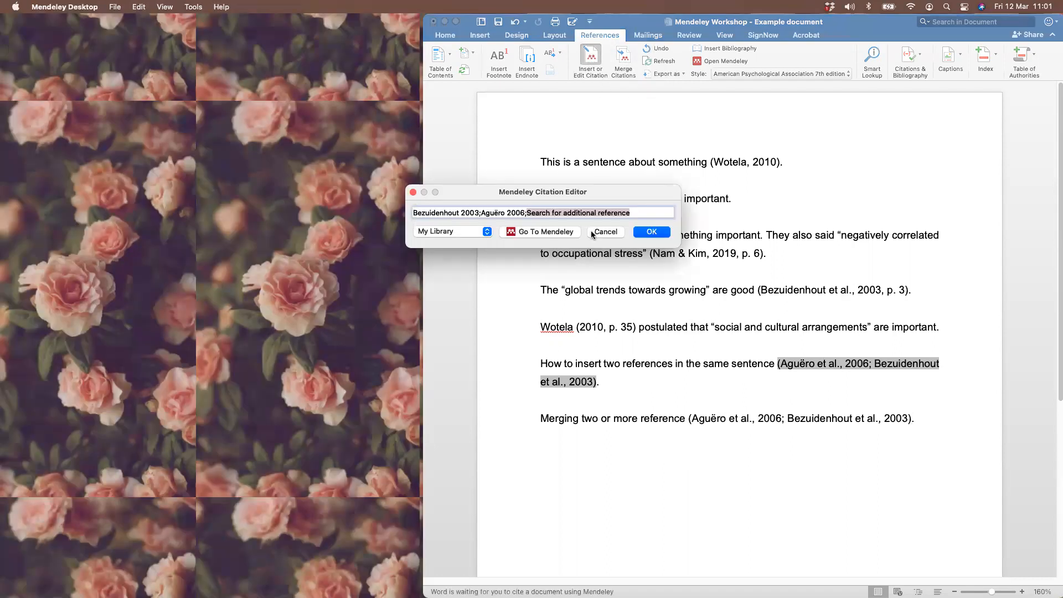
{"action": "type", "text": "wote"}
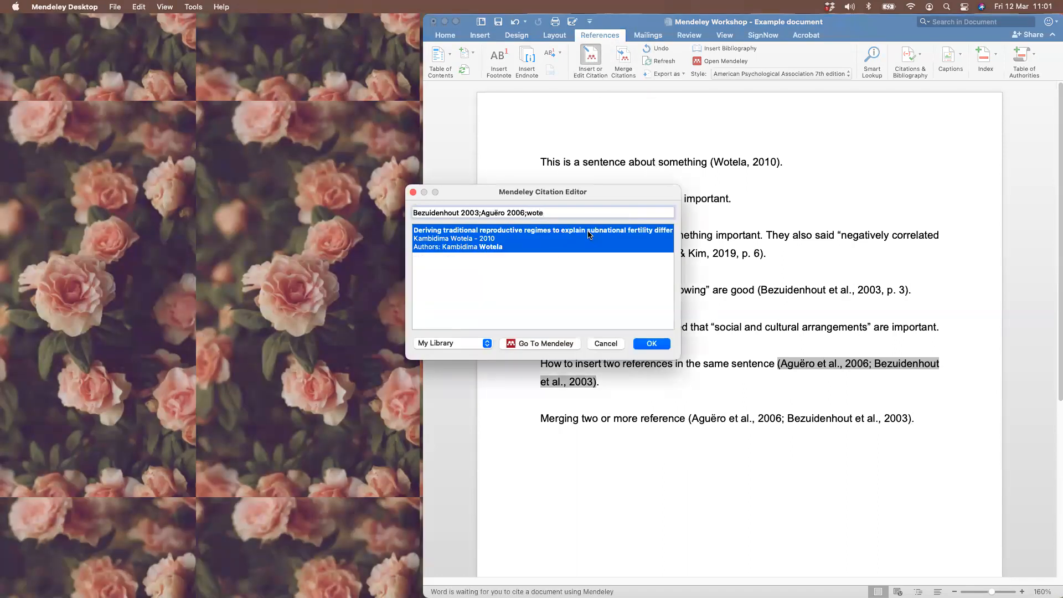
{"action": "left_click", "coordinate": [589, 234]}
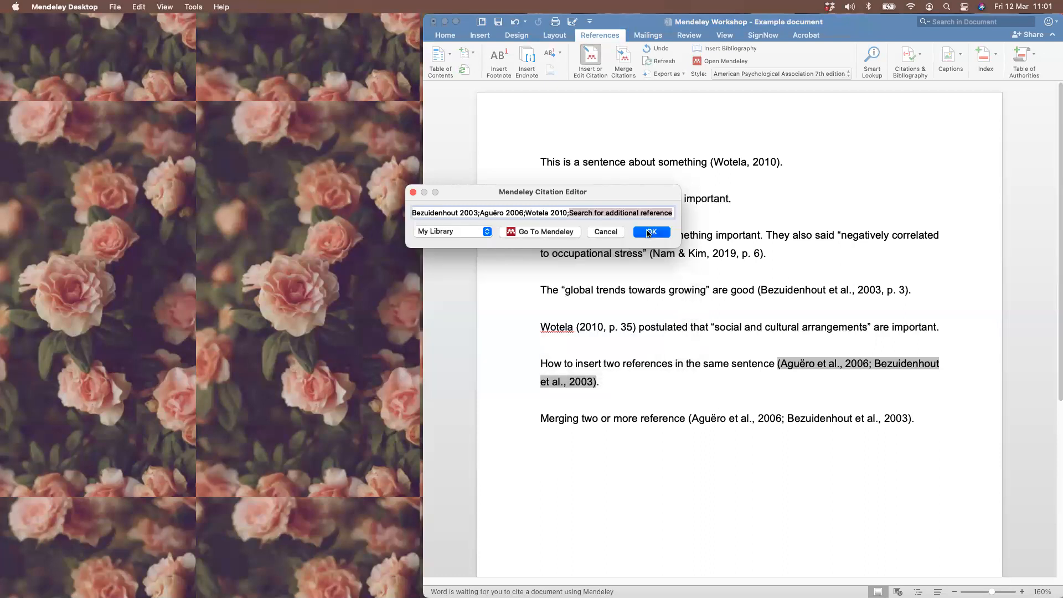
{"action": "left_click", "coordinate": [649, 233]}
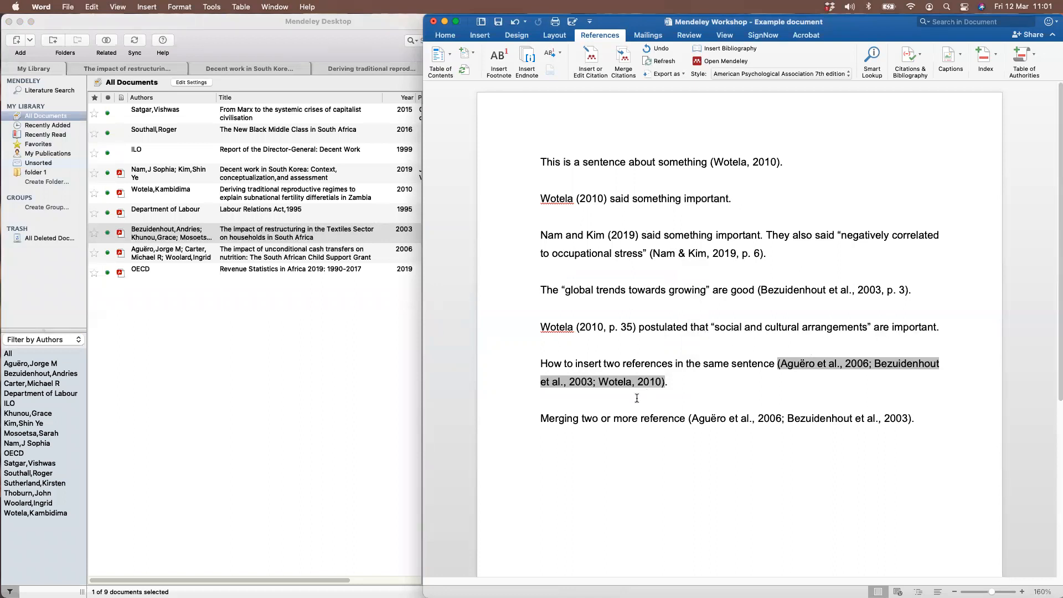
{"action": "left_click", "coordinate": [682, 363]}
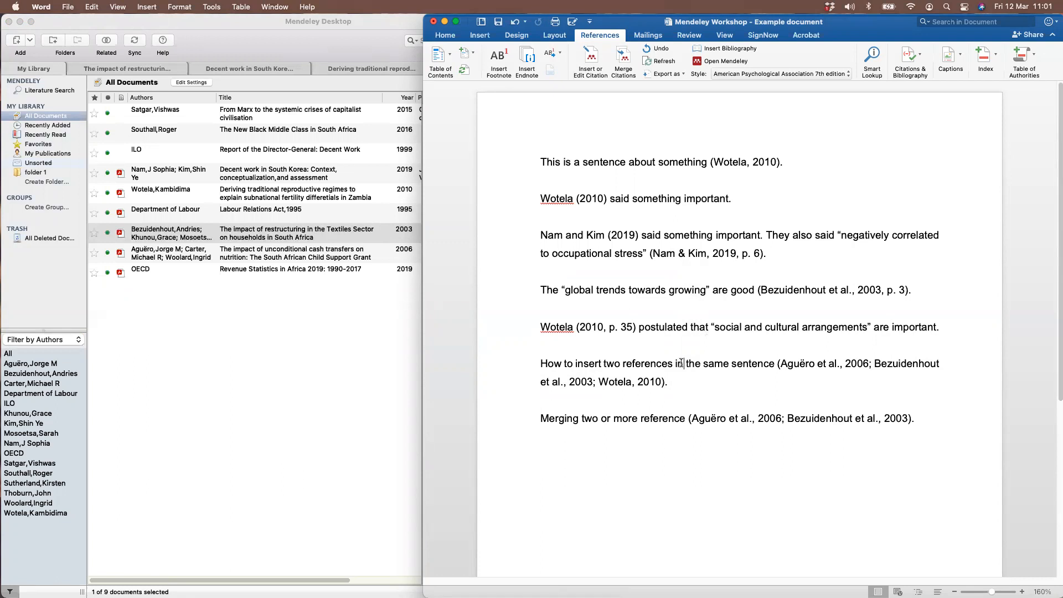
Look through the available Mendeley citation styles, and check the three-source citation and the 2019 page 6 citation in the Word document
{"action": "left_click", "coordinate": [827, 75]}
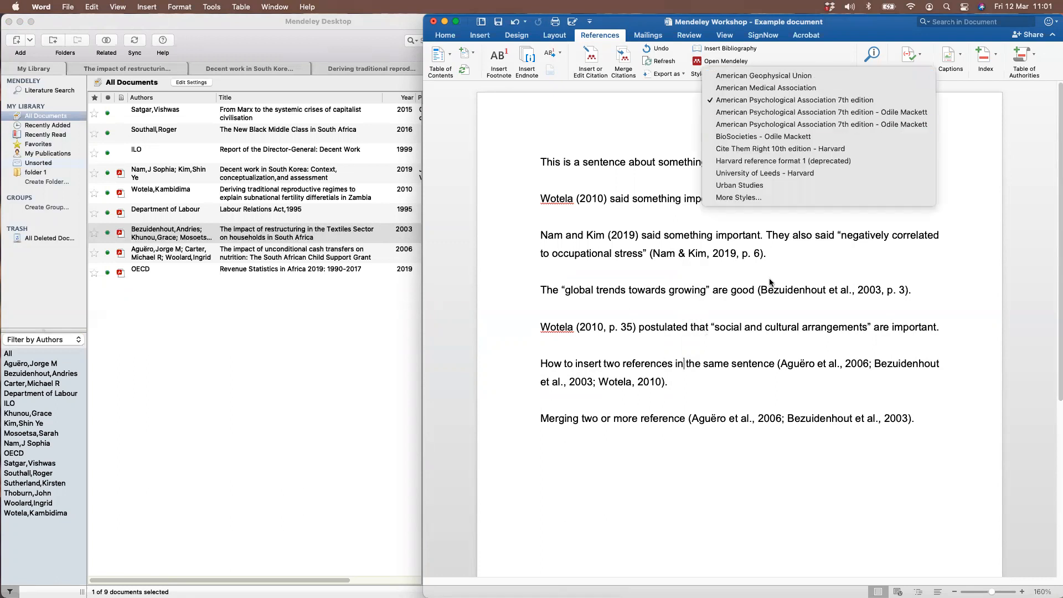
{"action": "left_click", "coordinate": [767, 325]}
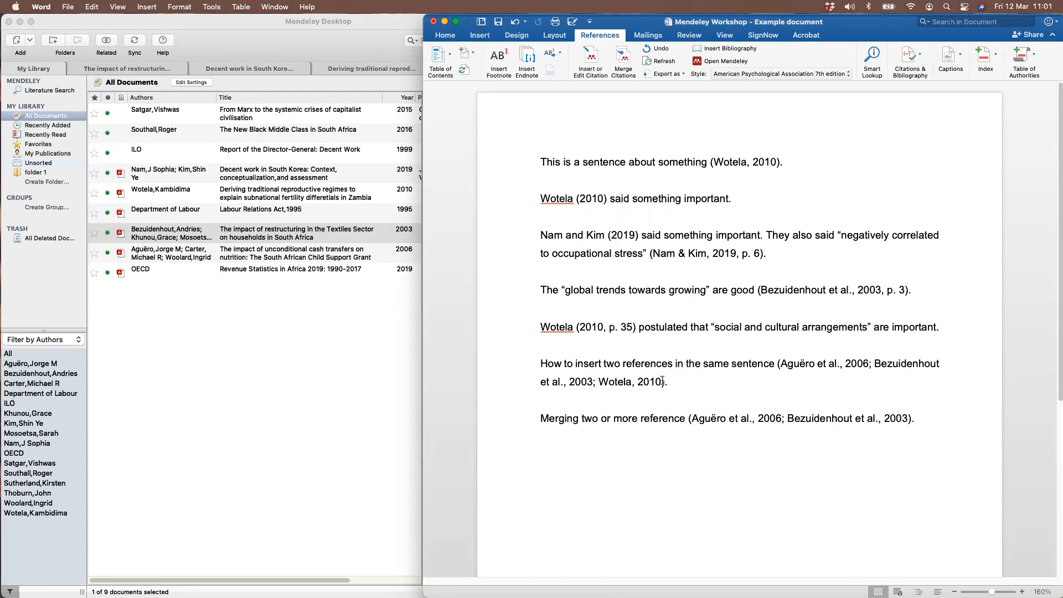
{"action": "left_click", "coordinate": [642, 381]}
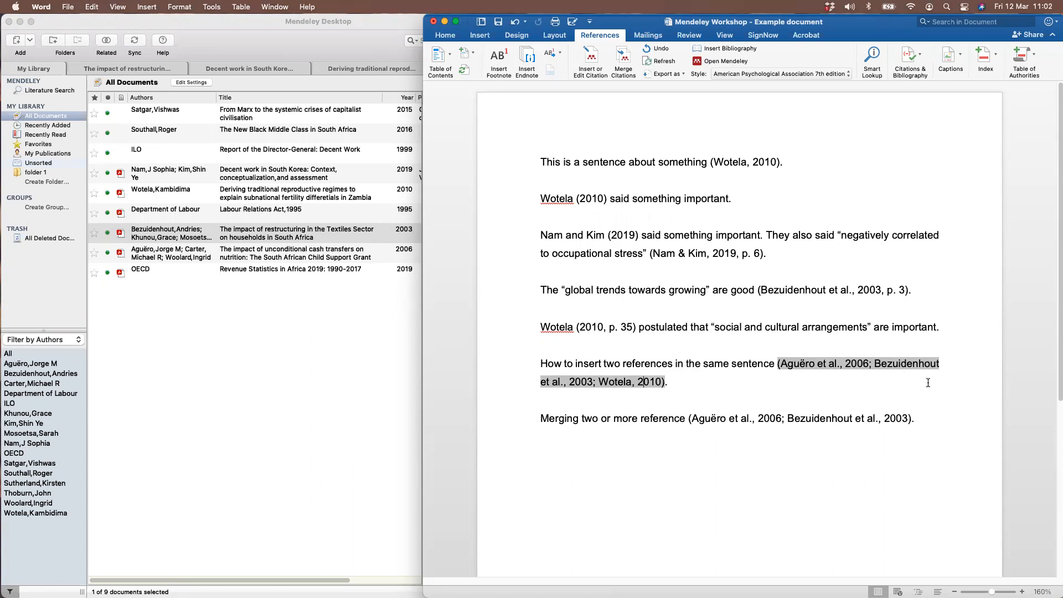
{"action": "left_click", "coordinate": [825, 76]}
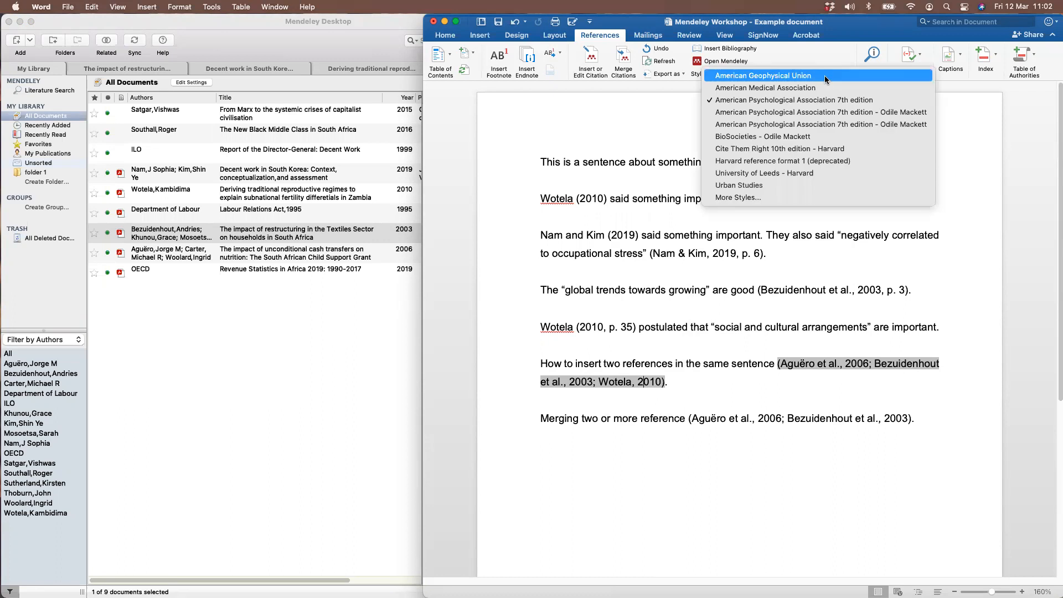
{"action": "left_click", "coordinate": [629, 238]}
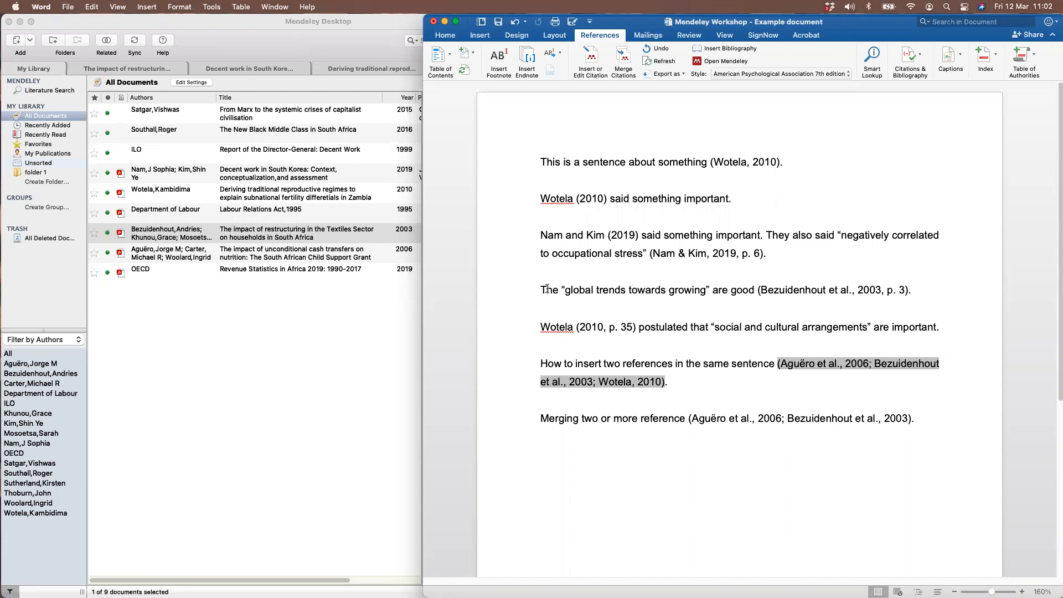
{"action": "left_click", "coordinate": [685, 256]}
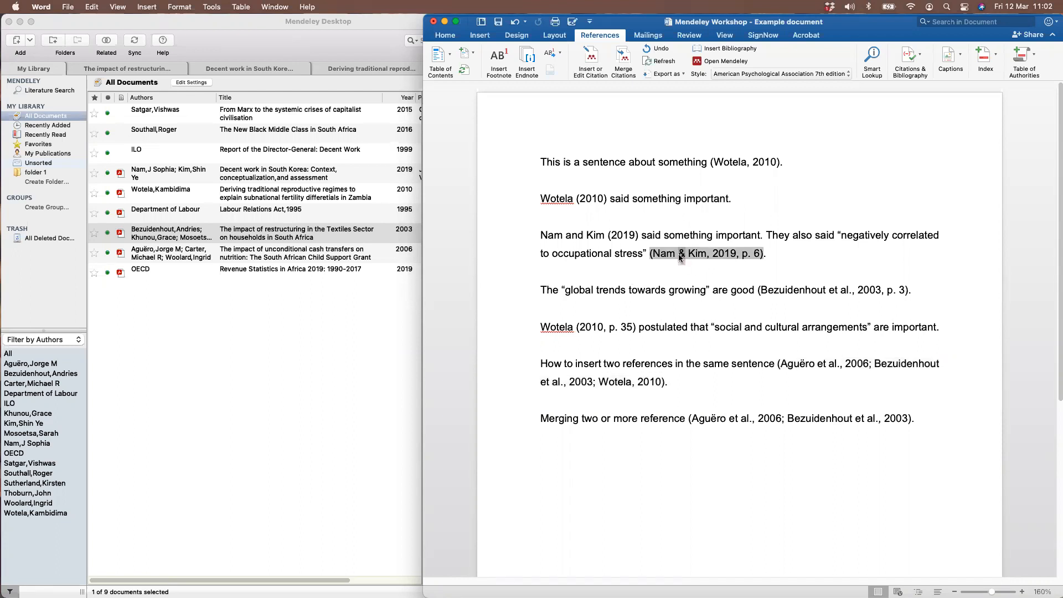
{"action": "left_click", "coordinate": [726, 287]}
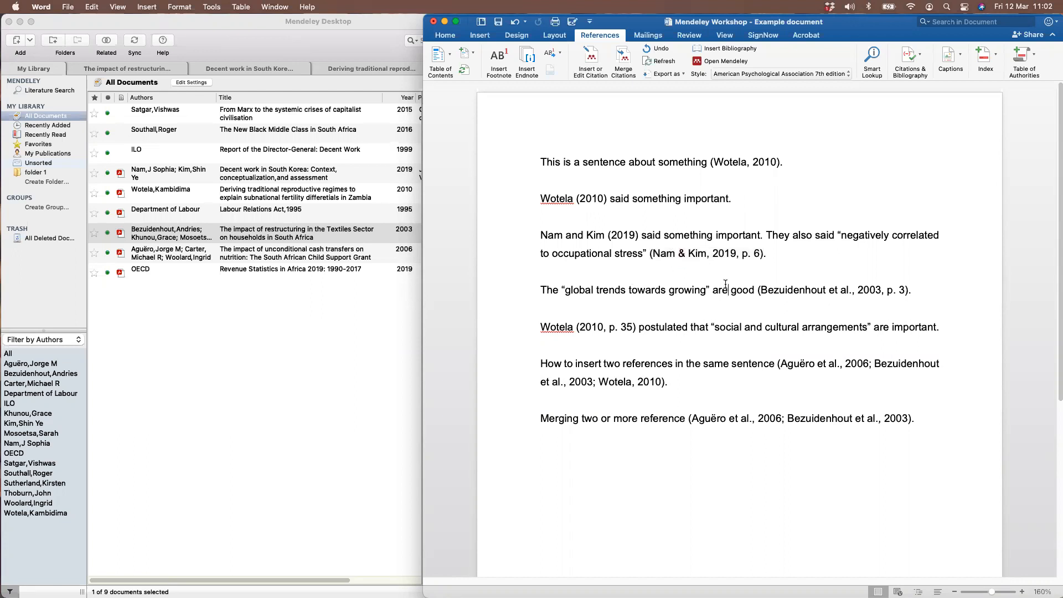
{"action": "double_click", "coordinate": [576, 235]}
{"action": "left_click", "coordinate": [627, 253]}
{"action": "left_click", "coordinate": [555, 308]}
{"action": "type", "text": "Nam & Kim"}
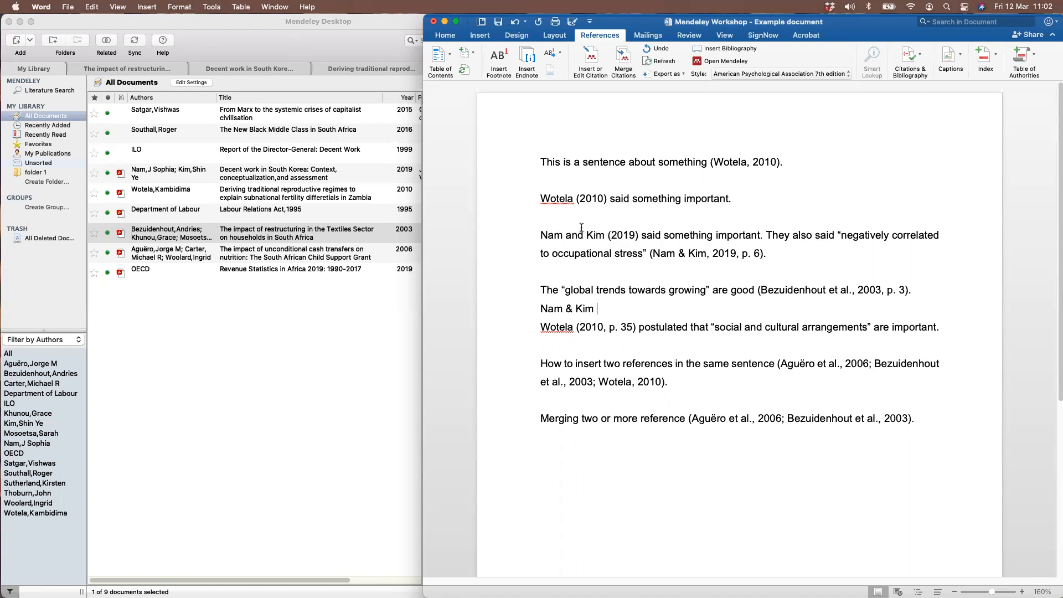
{"action": "left_click_drag", "start_coordinate": [596, 308], "coordinate": [549, 309]}
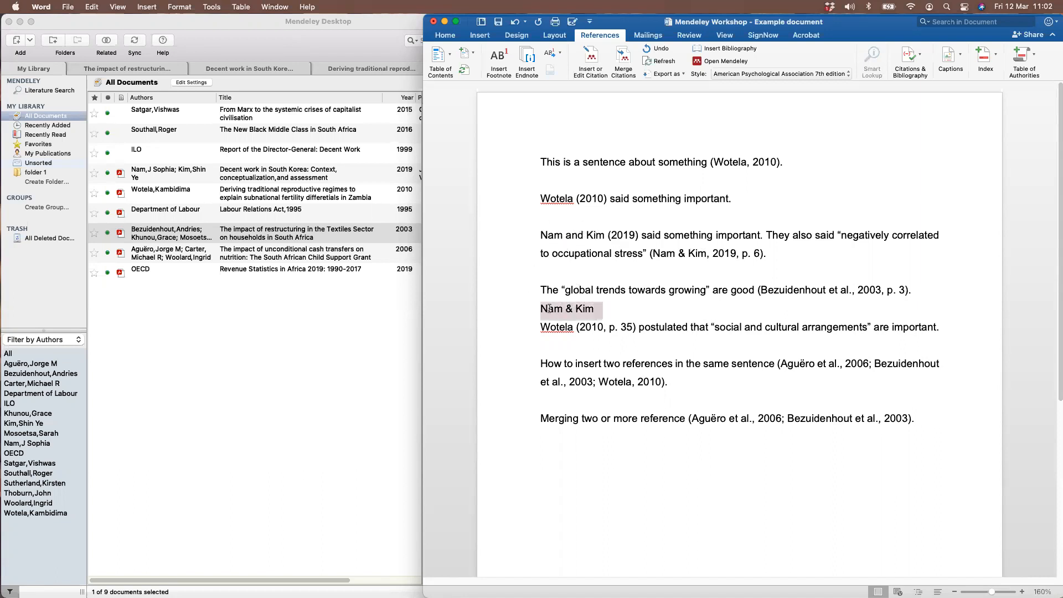
{"action": "key", "text": "BackSpace"}
{"action": "key", "text": "Return"}
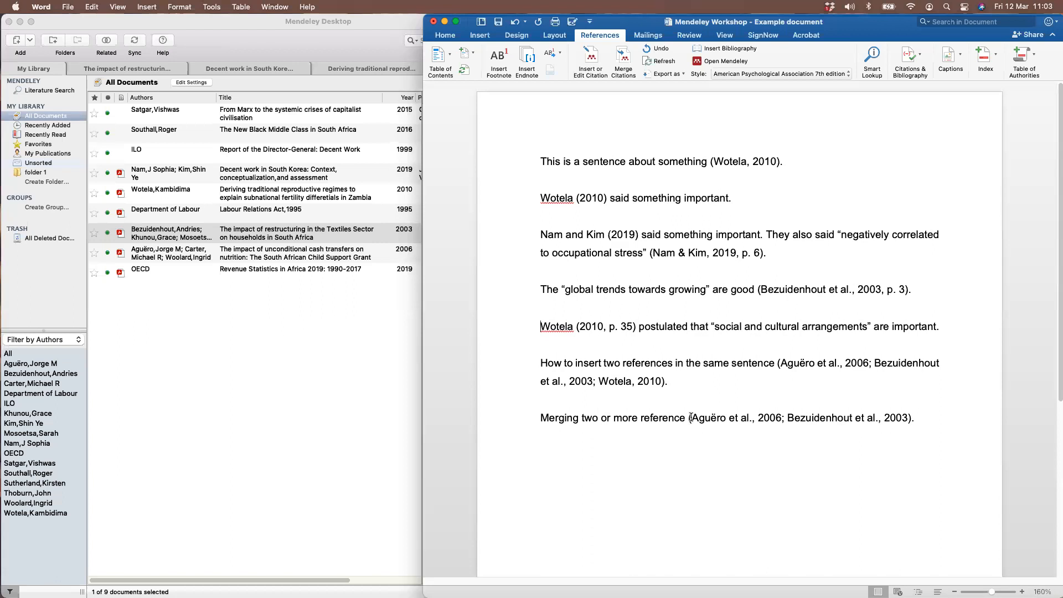
{"action": "left_click", "coordinate": [576, 481]}
{"action": "type", "text": "(k. Wotela, 2010)"}
{"action": "left_click", "coordinate": [549, 461]}
{"action": "key", "text": "BackSpace"}
{"action": "type", "text": "K"}
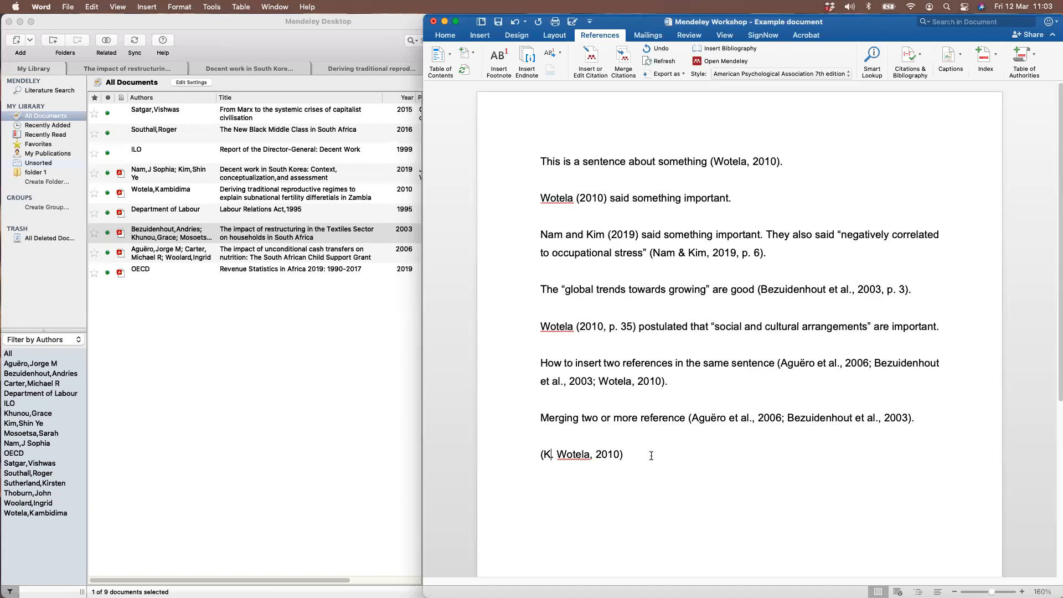
{"action": "left_click", "coordinate": [525, 457]}
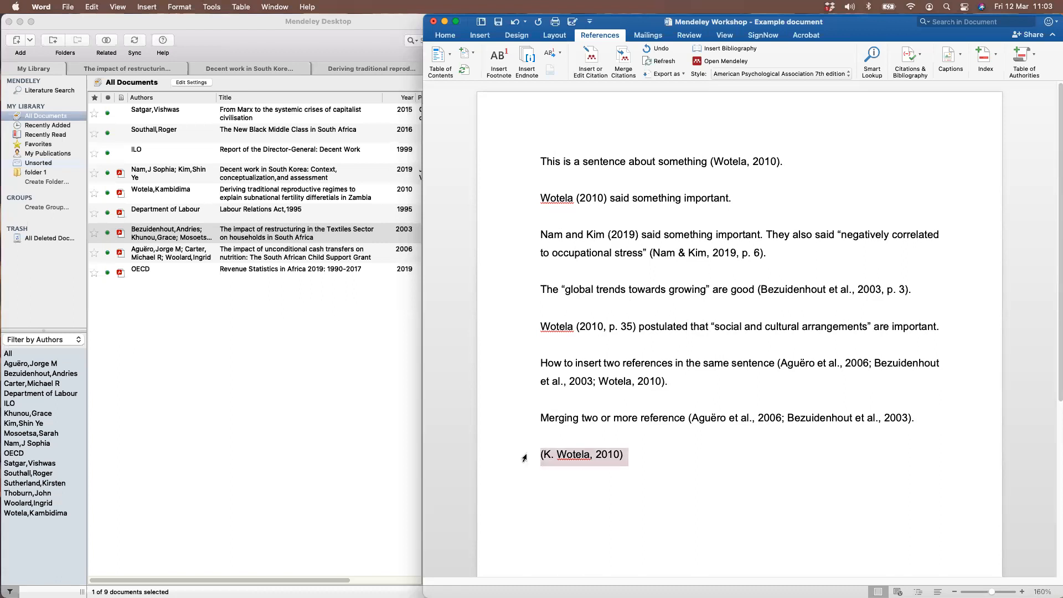
{"action": "key", "text": "BackSpace"}
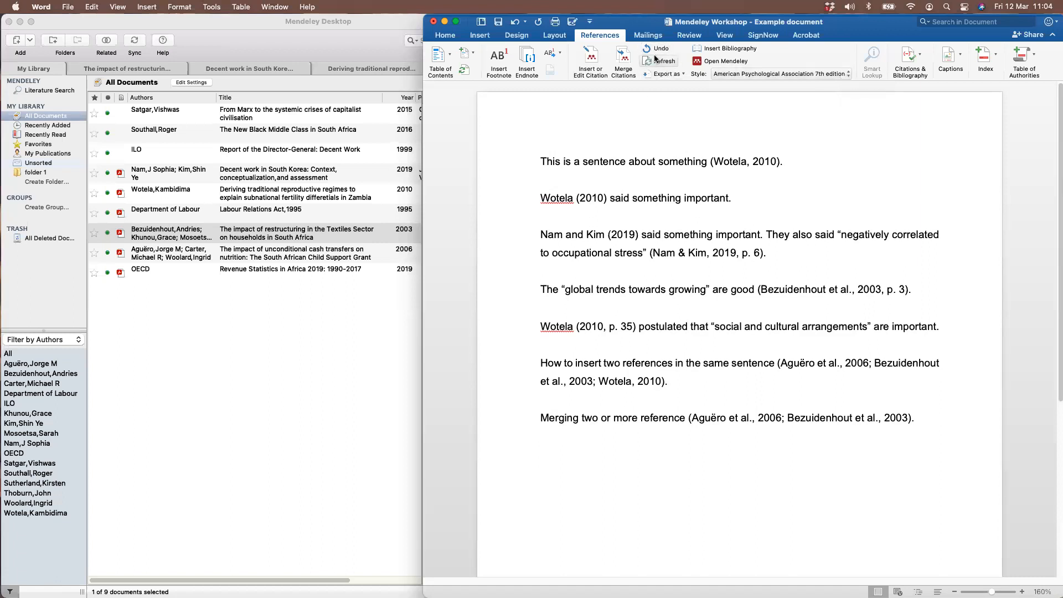
Switch to Mendeley Desktop and find the publication date on the title page of the Zambia fertility thesis PDF
{"action": "left_click", "coordinate": [311, 289]}
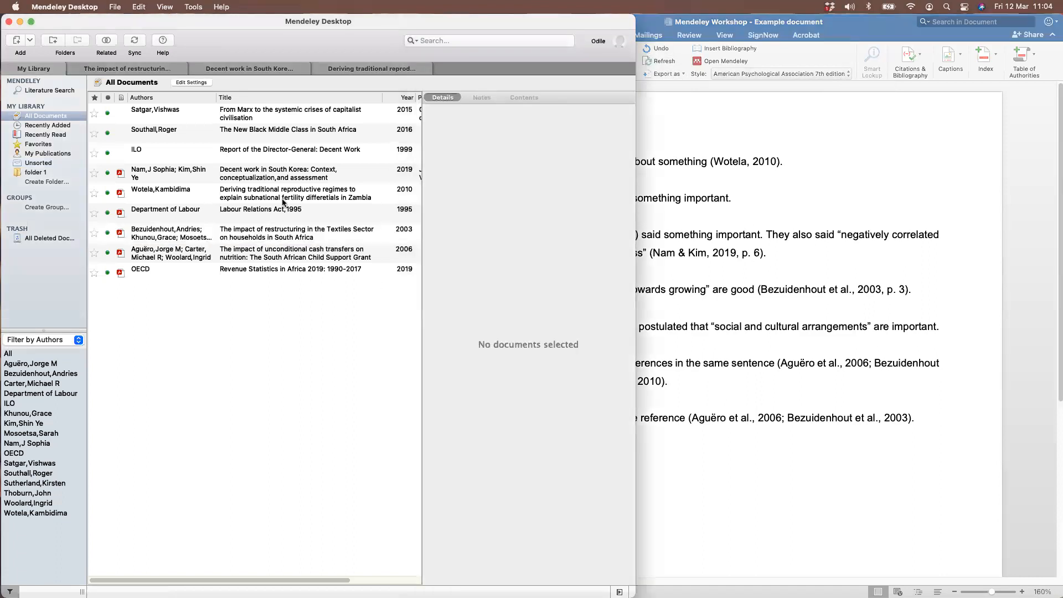
{"action": "left_click", "coordinate": [286, 197]}
{"action": "left_click", "coordinate": [227, 69]}
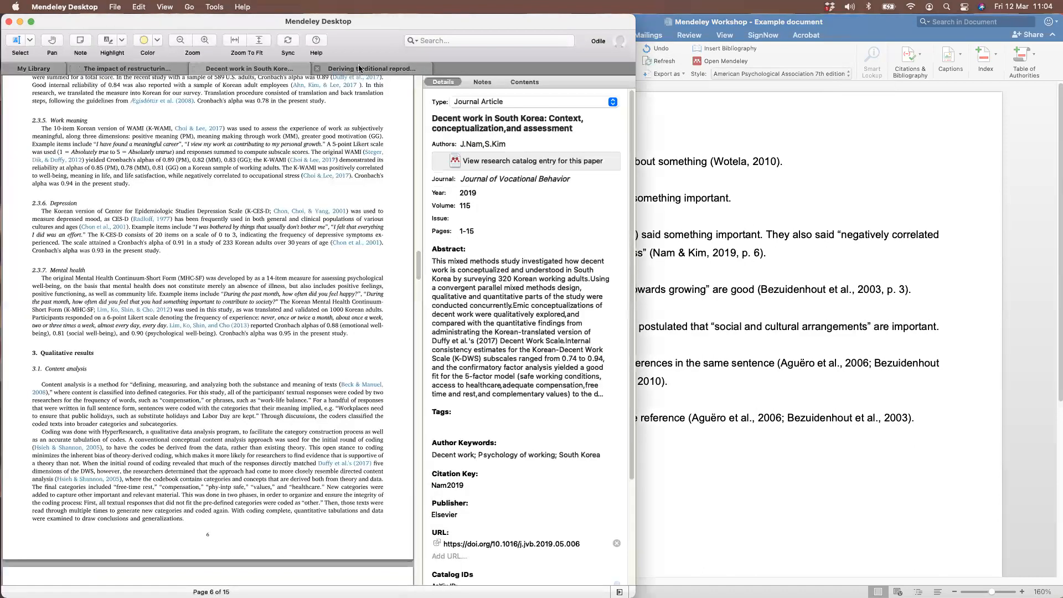
{"action": "left_click", "coordinate": [359, 68]}
{"action": "scroll", "coordinate": [415, 183], "scroll_direction": "up", "scroll_amount": 10}
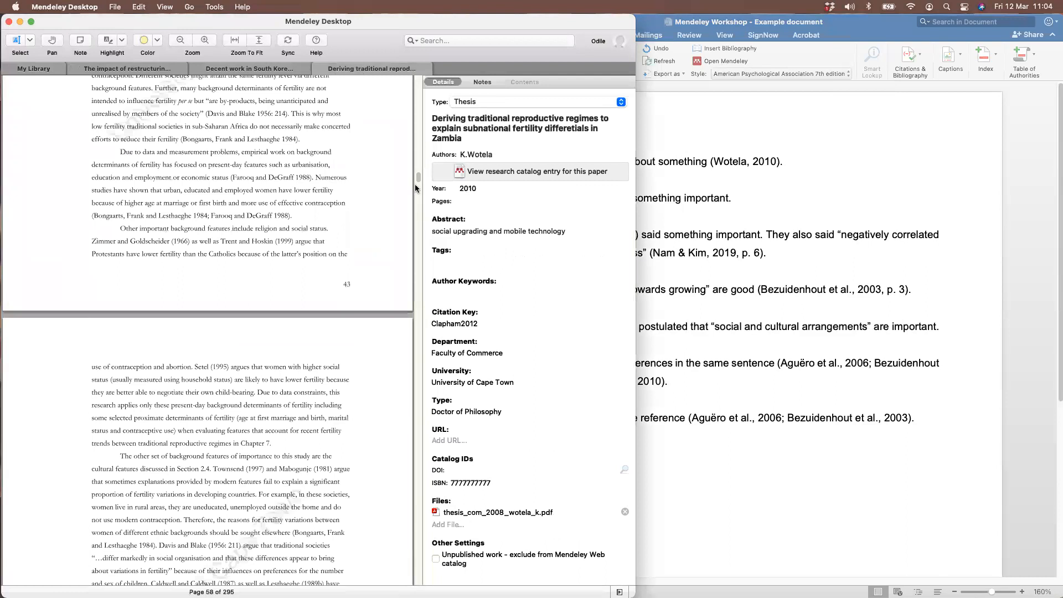
{"action": "left_click_drag", "start_coordinate": [419, 178], "coordinate": [420, 82]}
{"action": "scroll", "coordinate": [338, 230], "scroll_direction": "down", "scroll_amount": 6}
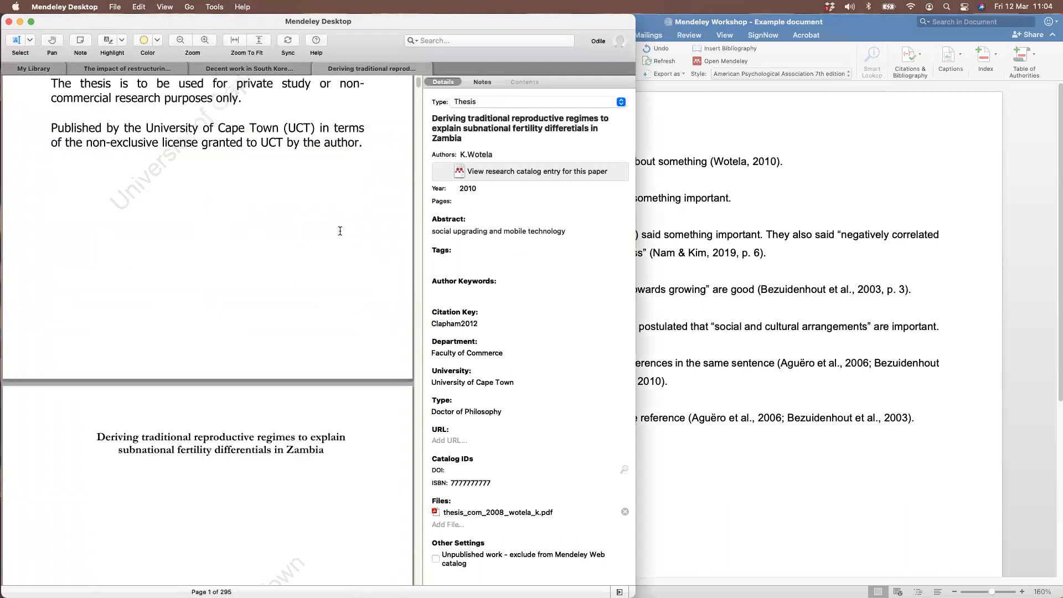
{"action": "scroll", "coordinate": [340, 230], "scroll_direction": "down", "scroll_amount": 1}
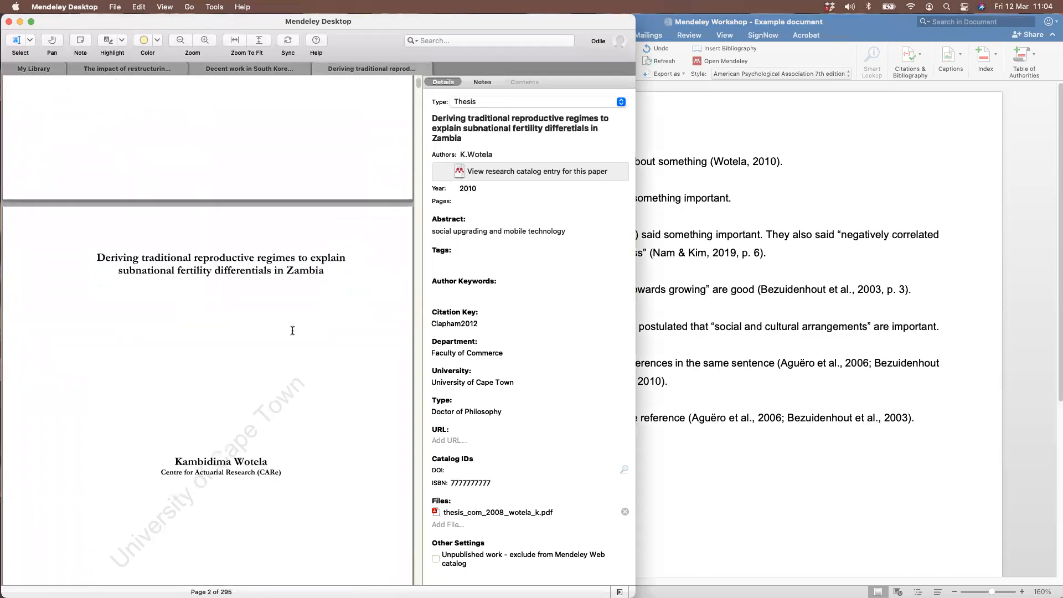
{"action": "scroll", "coordinate": [293, 327], "scroll_direction": "down", "scroll_amount": 10}
Set the year of the Zambia fertility thesis record to 2008 and refresh the citations in the Word document
{"action": "left_click", "coordinate": [483, 189]}
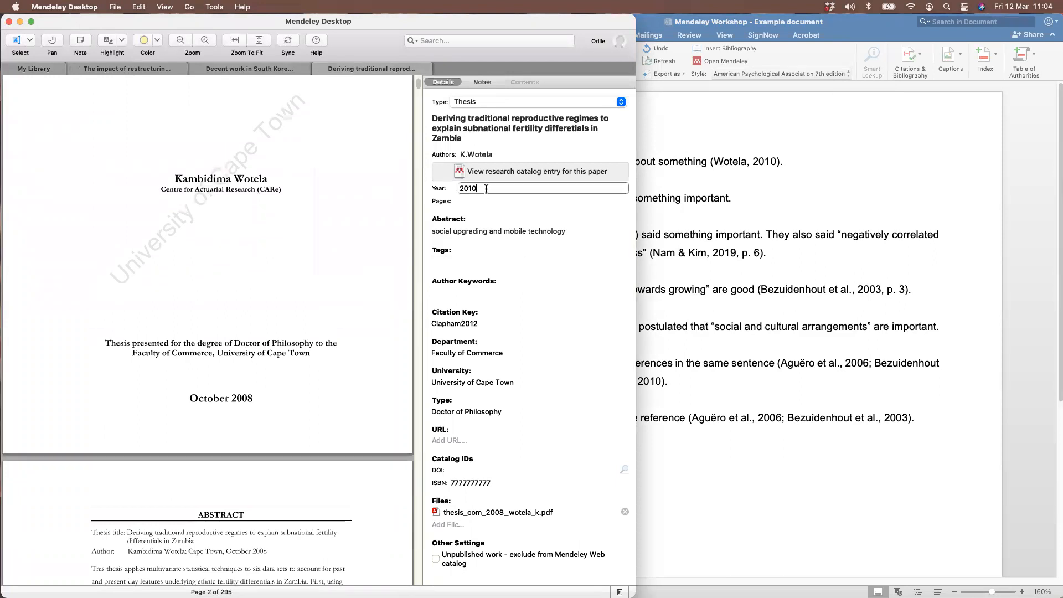
{"action": "type", "text": "2008"}
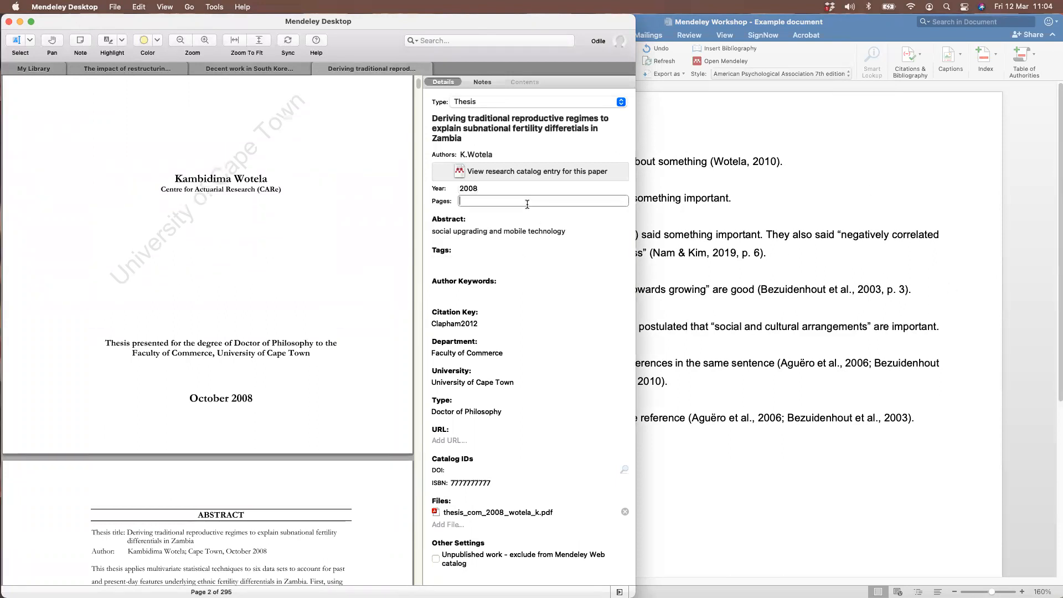
{"action": "left_click", "coordinate": [680, 247]}
{"action": "left_click", "coordinate": [659, 59]}
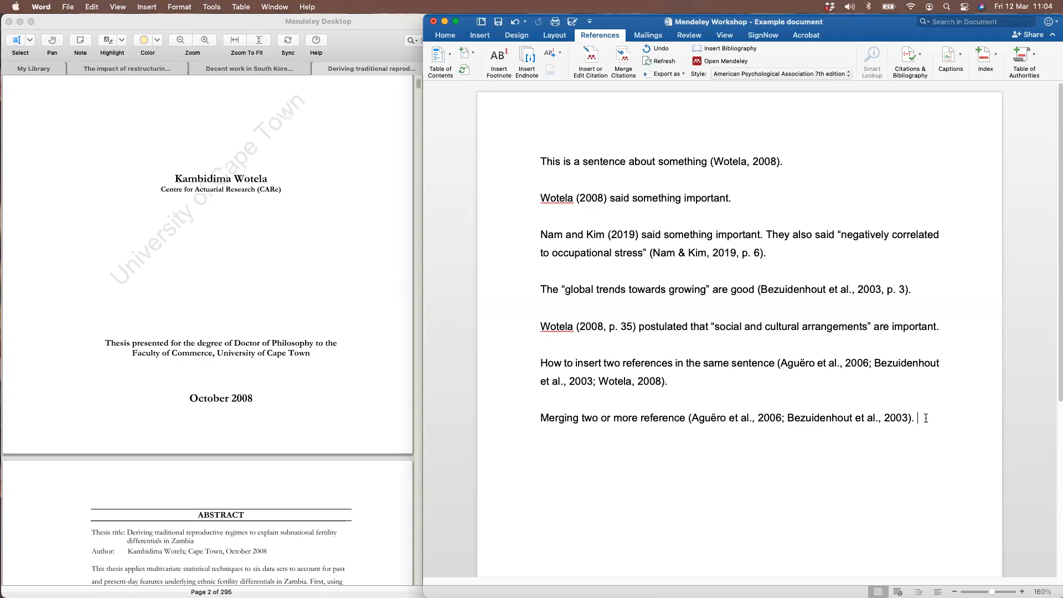
Insert a footnote after Word's last sentence reading “This is how you insert a reference in a footnote .” and place the cursor before its full stop
{"action": "key", "text": "super+z"}
{"action": "left_click", "coordinate": [40, 69]}
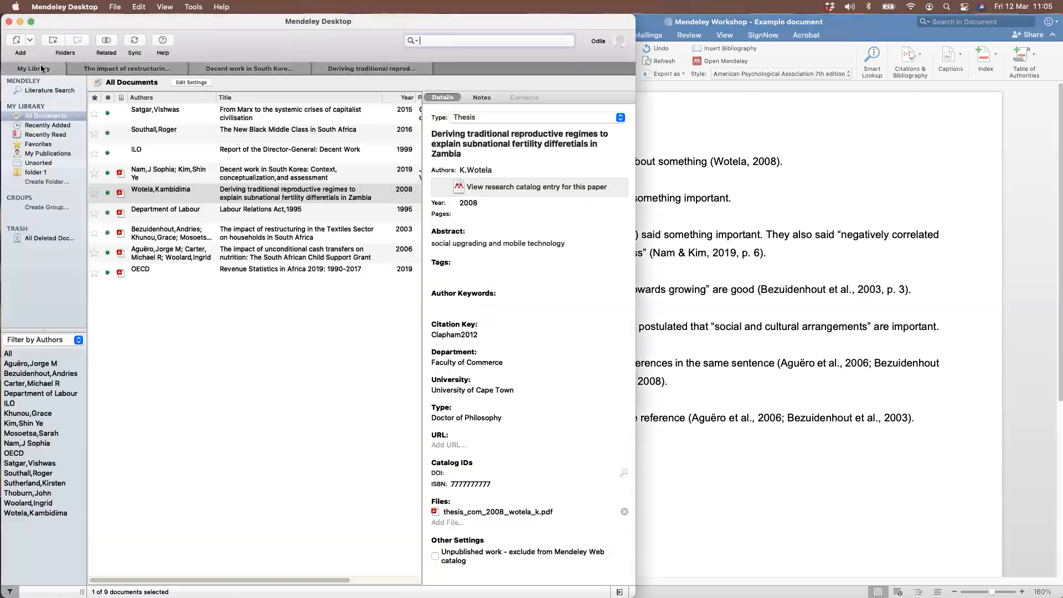
{"action": "left_click", "coordinate": [768, 211]}
{"action": "left_click", "coordinate": [498, 60]}
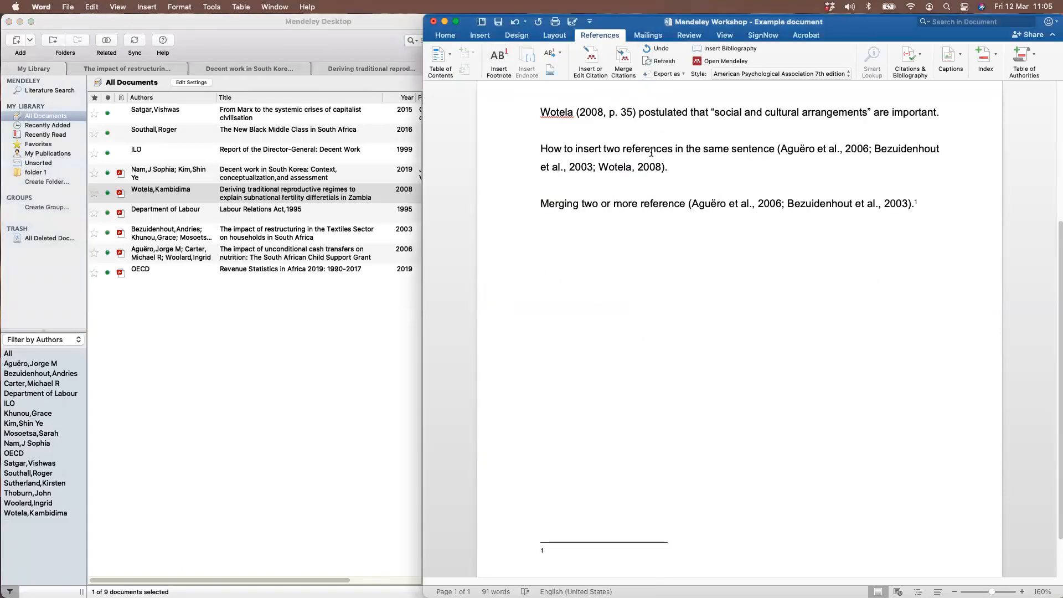
{"action": "type", "text": "This is how you insert a reference in a footn"}
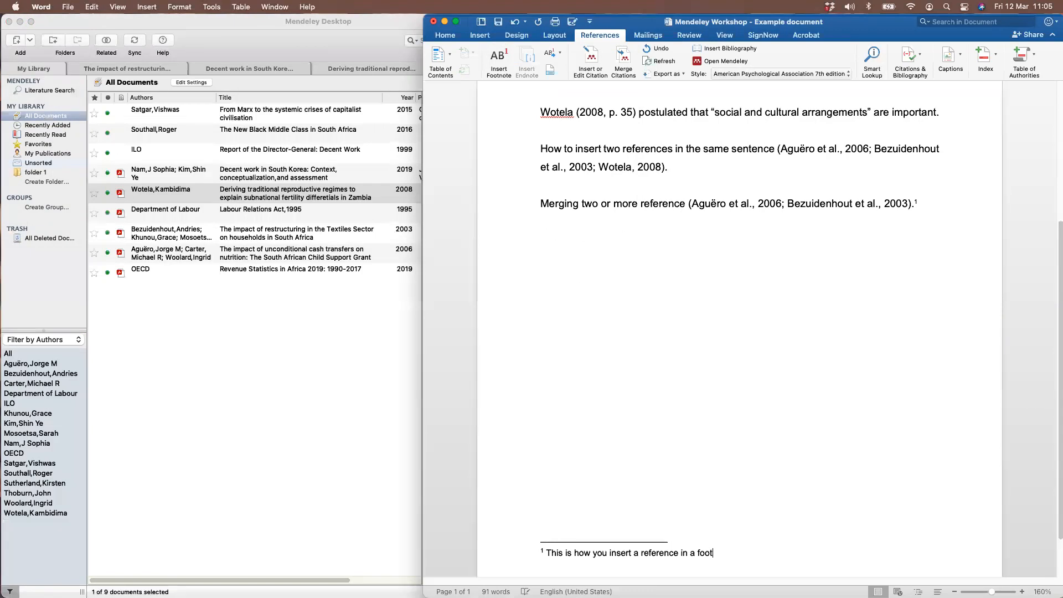
{"action": "type", "text": "ote"}
{"action": "key", "text": "Left"}
{"action": "key", "text": "Left"}
Insert a citation of the Department of Labour's 1995 Labour Relations Act before the footnote's full stop
{"action": "left_click", "coordinate": [588, 59]}
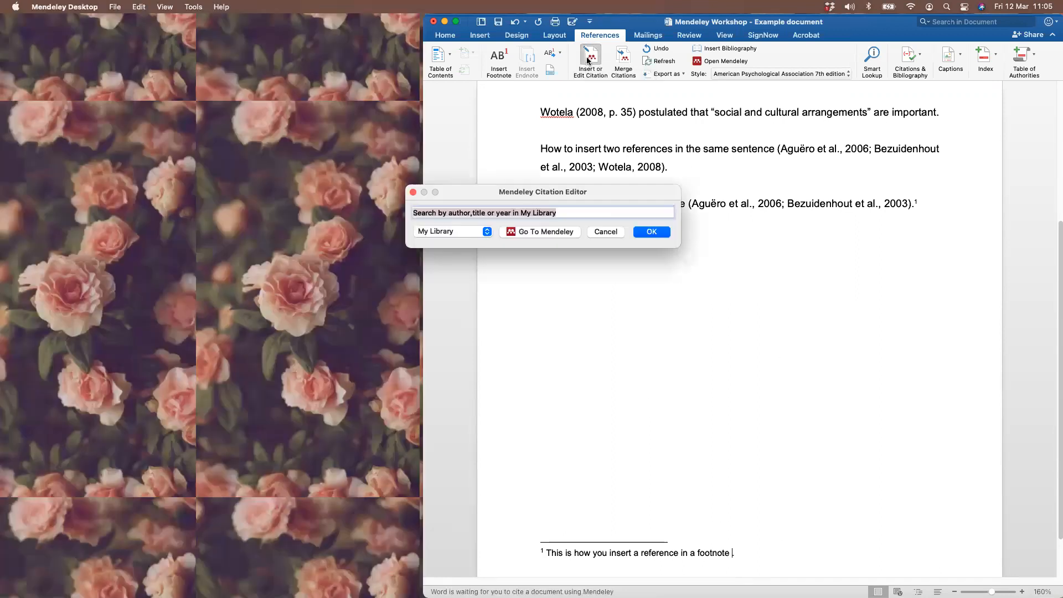
{"action": "type", "text": "de["}
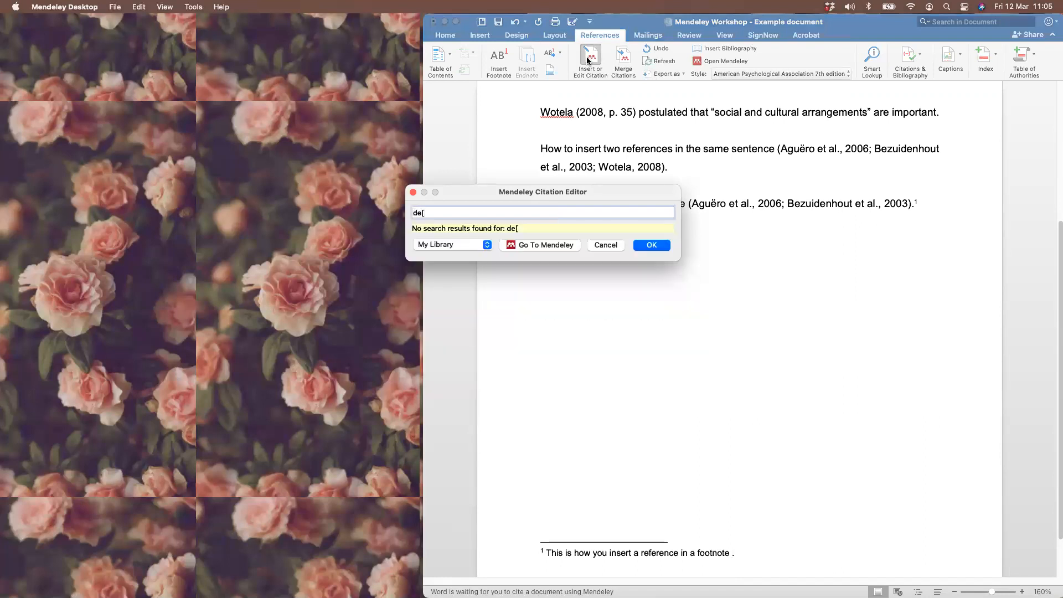
{"action": "key", "text": "BackSpace"}
{"action": "type", "text": "par"}
{"action": "key", "text": "Return"}
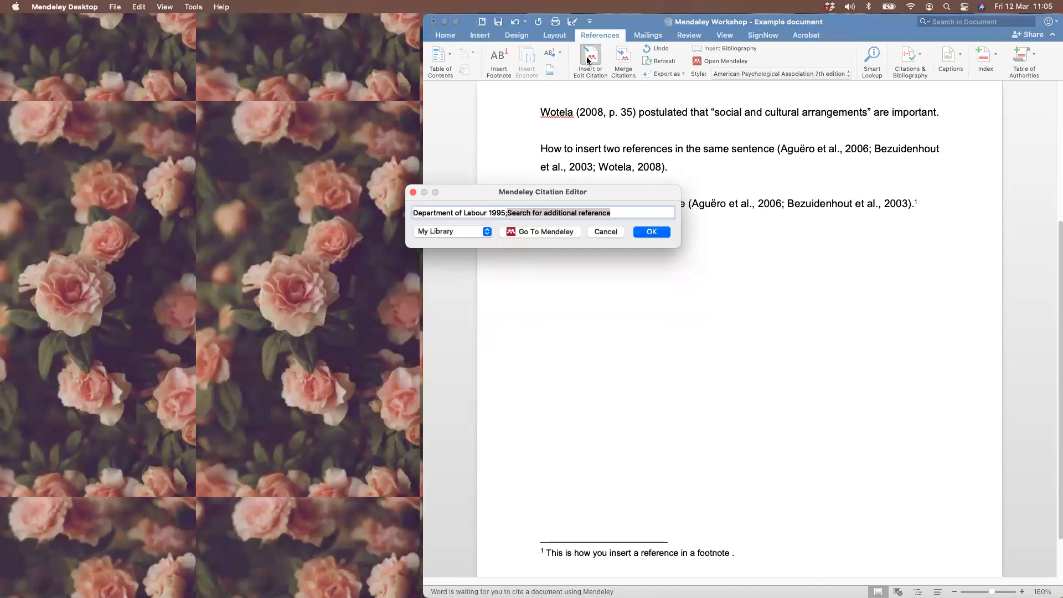
{"action": "left_click", "coordinate": [653, 230]}
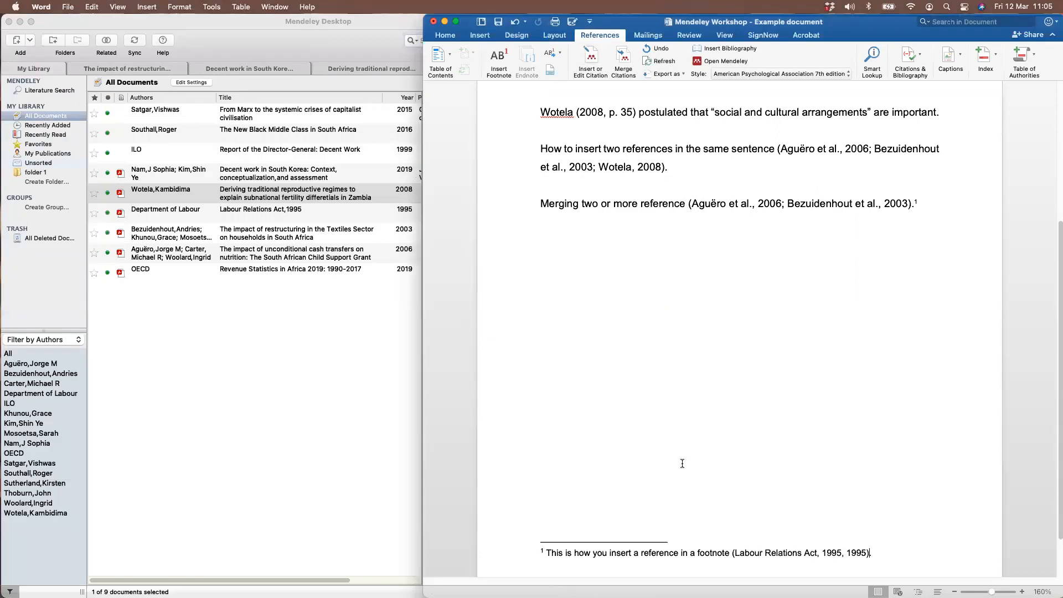
{"action": "scroll", "coordinate": [720, 497], "scroll_direction": "down", "scroll_amount": 1}
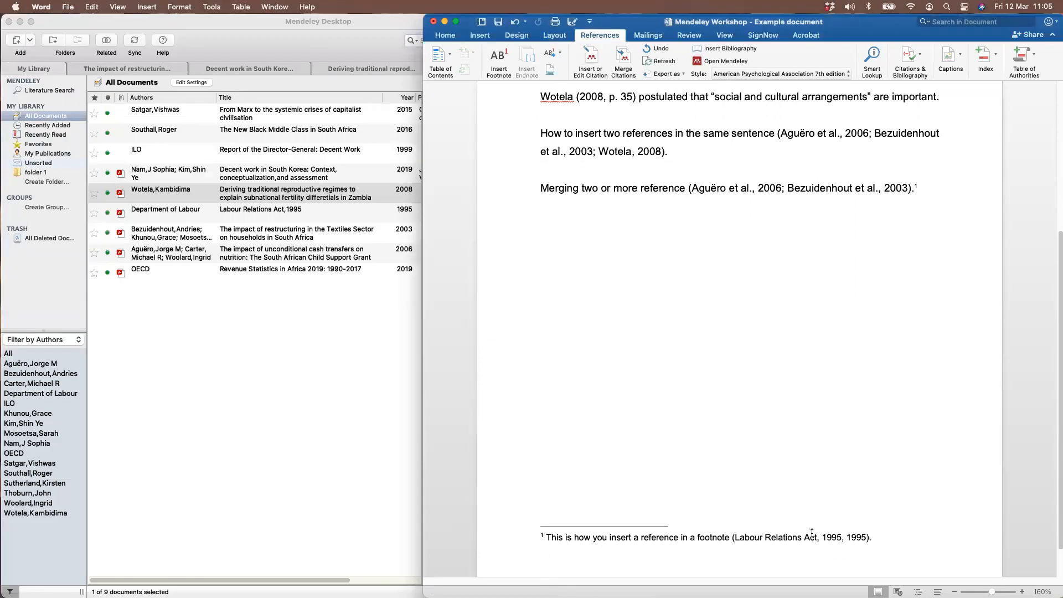
In Mendeley, shorten the statute record's title to “Labour Relations Act” and refresh the citations in the Word document
{"action": "left_click", "coordinate": [514, 541]}
{"action": "left_click", "coordinate": [648, 538]}
{"action": "scroll", "coordinate": [805, 317], "scroll_direction": "down", "scroll_amount": 1}
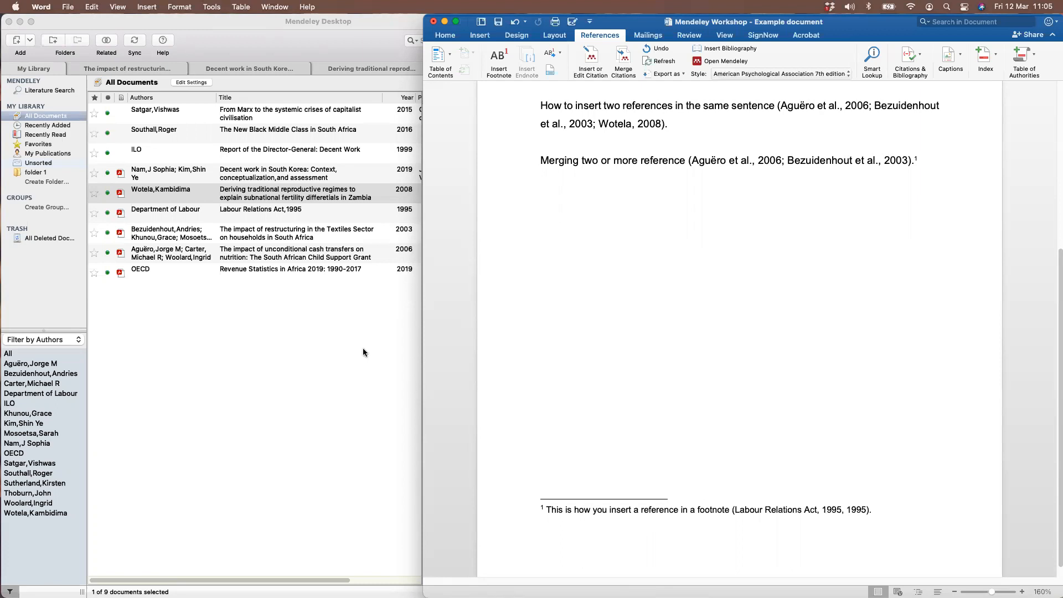
{"action": "left_click", "coordinate": [313, 223]}
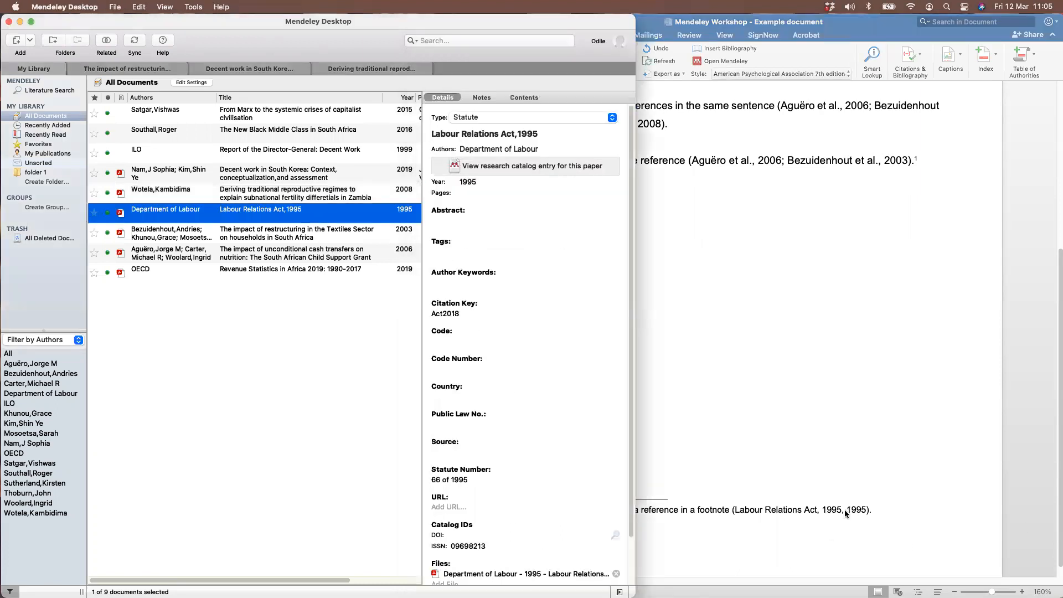
{"action": "left_click", "coordinate": [555, 132]}
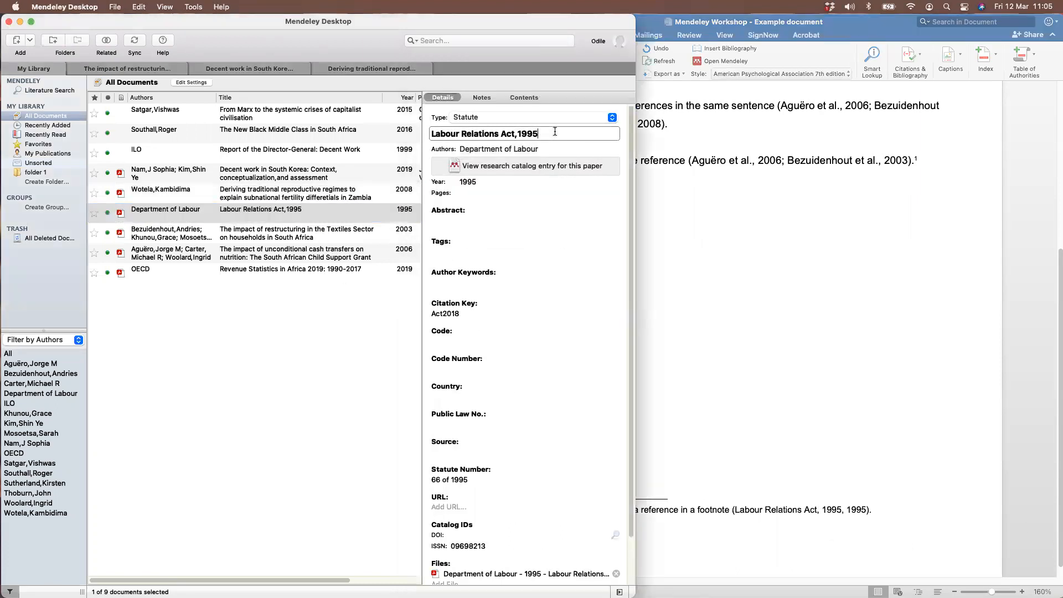
{"action": "key", "text": "BackSpace"}
{"action": "key", "text": "BackSpace"}
{"action": "key", "text": "BackSpace"}
{"action": "key", "text": "BackSpace"}
{"action": "key", "text": "BackSpace"}
{"action": "left_click", "coordinate": [659, 264]}
{"action": "left_click", "coordinate": [667, 63]}
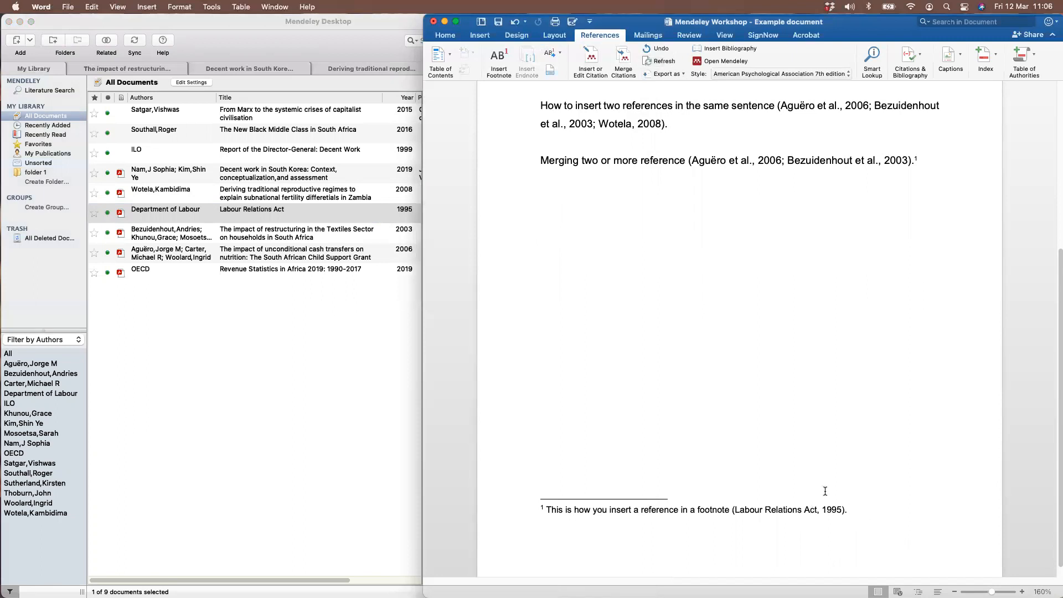
{"action": "left_click", "coordinate": [812, 454]}
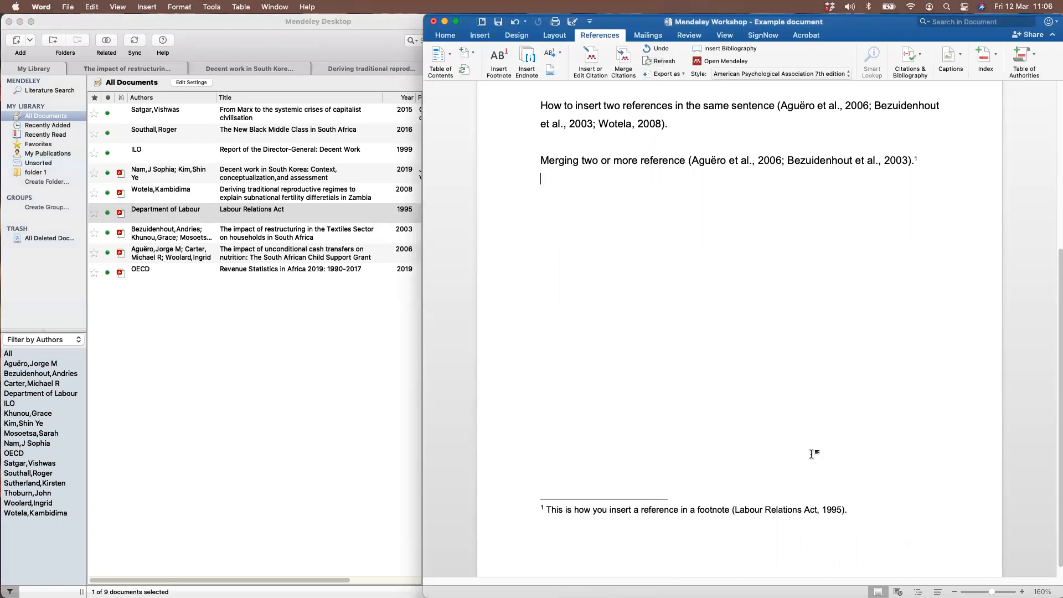
Switch to Mendeley and examine the available document types for the record “The New Black Middle Class in South Africa”
{"action": "left_click", "coordinate": [291, 418]}
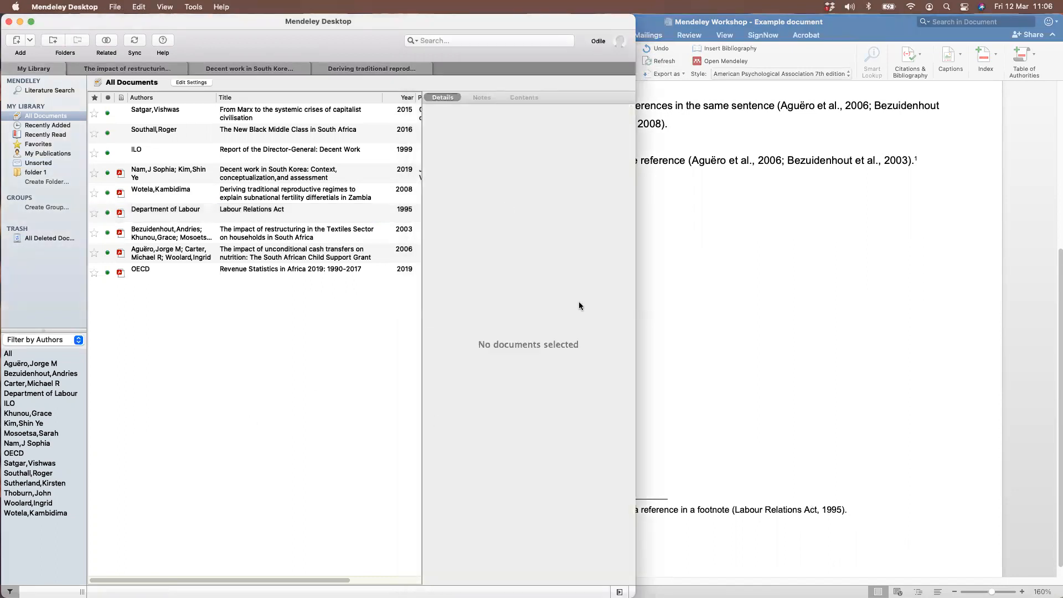
{"action": "left_click", "coordinate": [762, 282]}
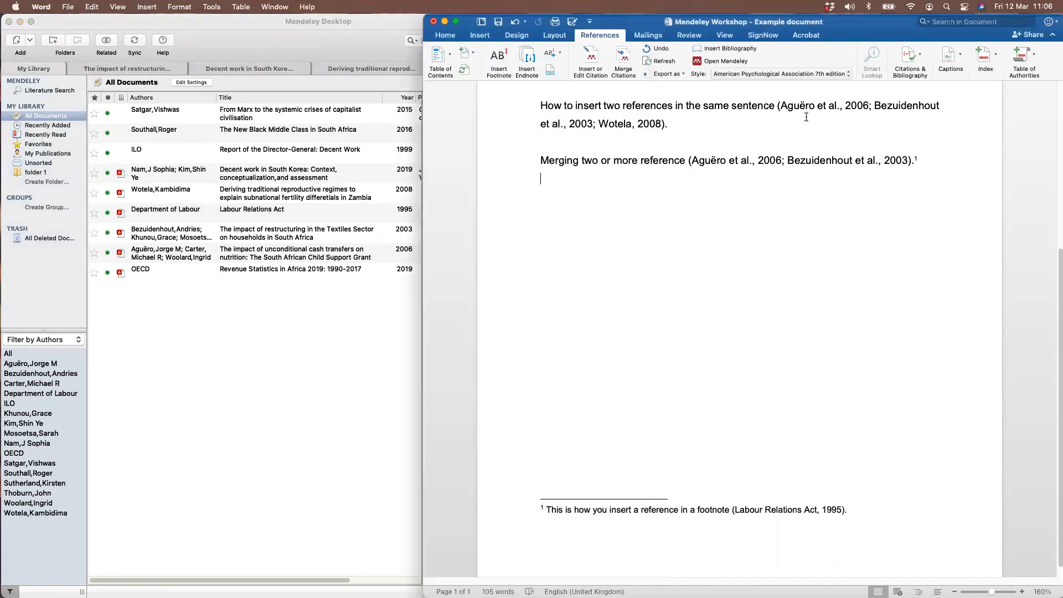
{"action": "left_click", "coordinate": [344, 314]}
{"action": "left_click", "coordinate": [293, 135]}
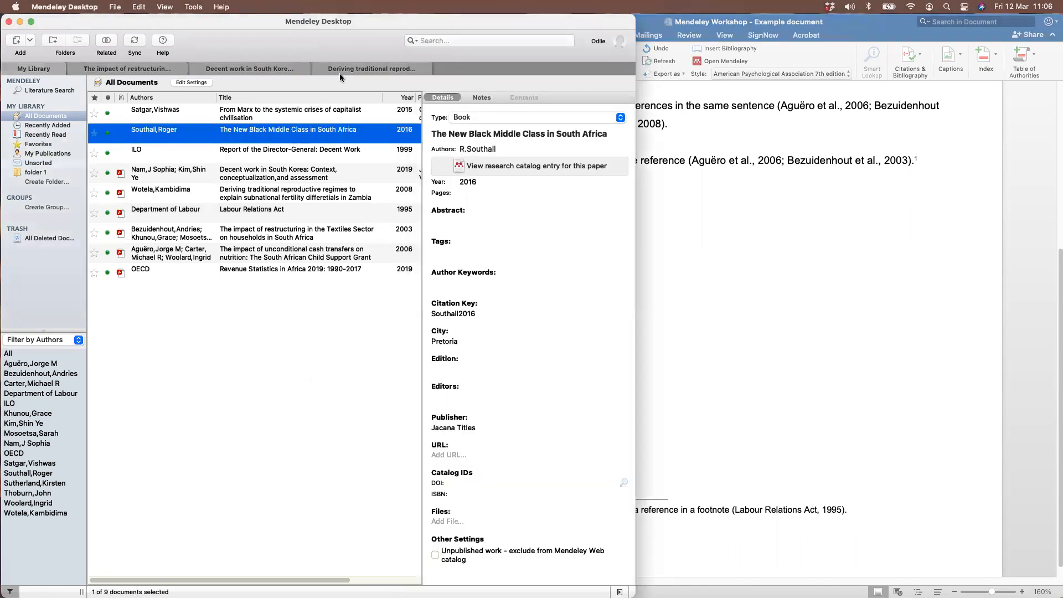
{"action": "left_click", "coordinate": [526, 114]}
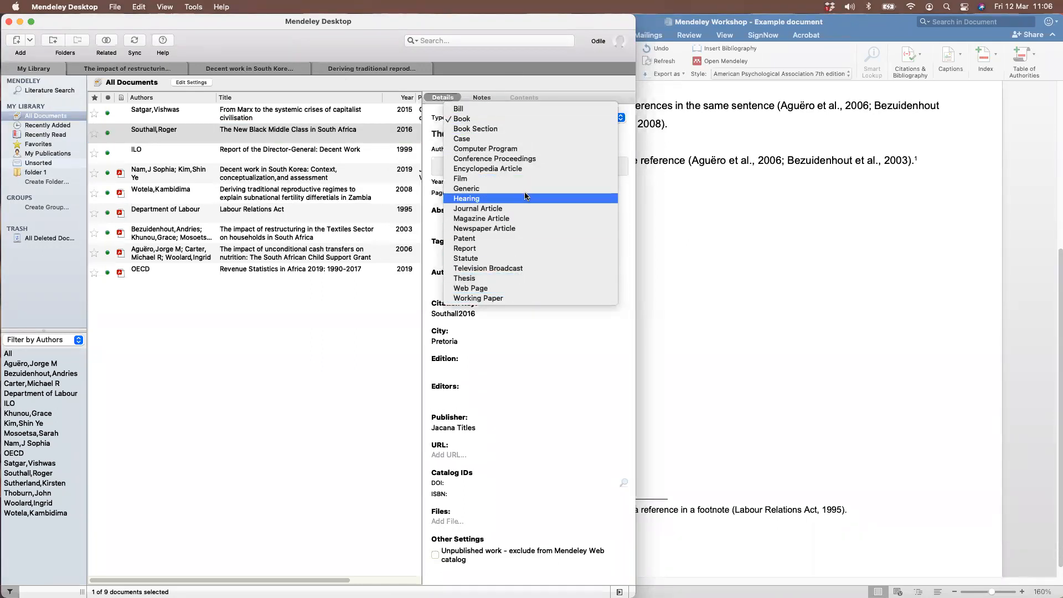
{"action": "left_click", "coordinate": [262, 410]}
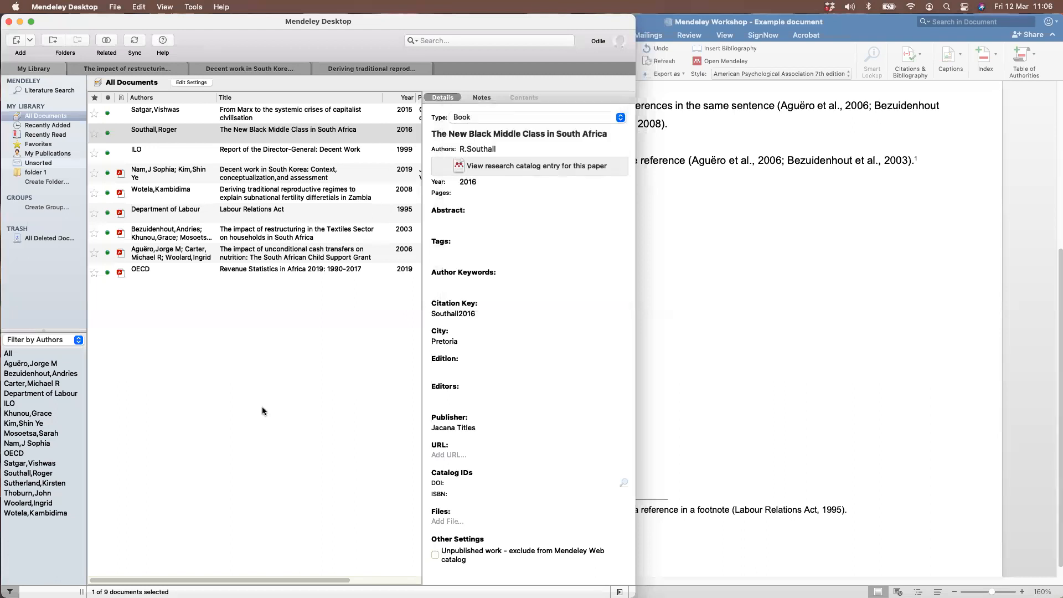
{"action": "left_click", "coordinate": [860, 227]}
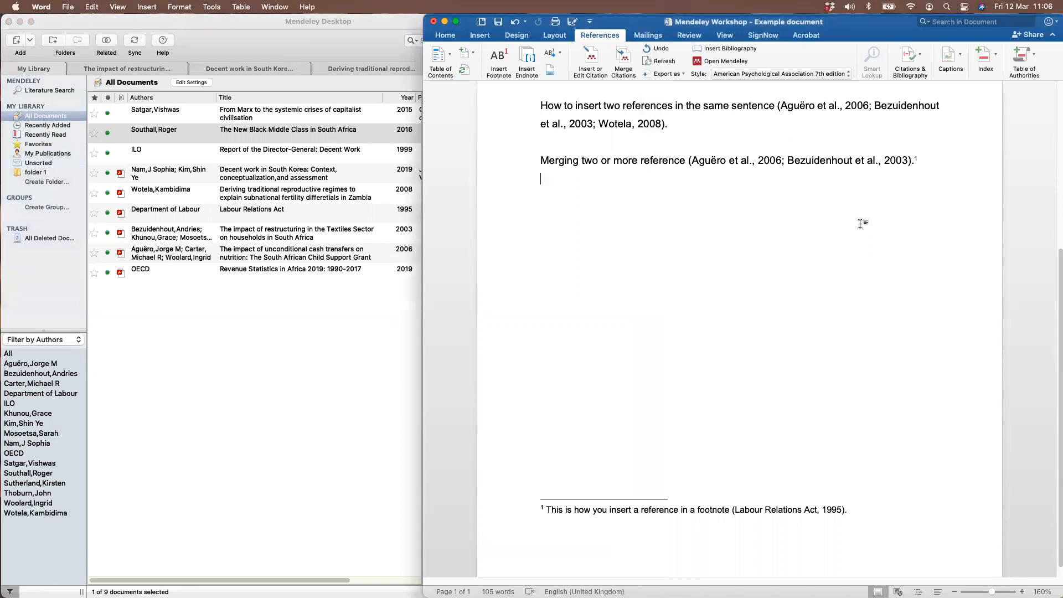
Check the document type and details of the Labour Relations Act record in Mendeley, and return to Word
{"action": "left_click", "coordinate": [307, 343]}
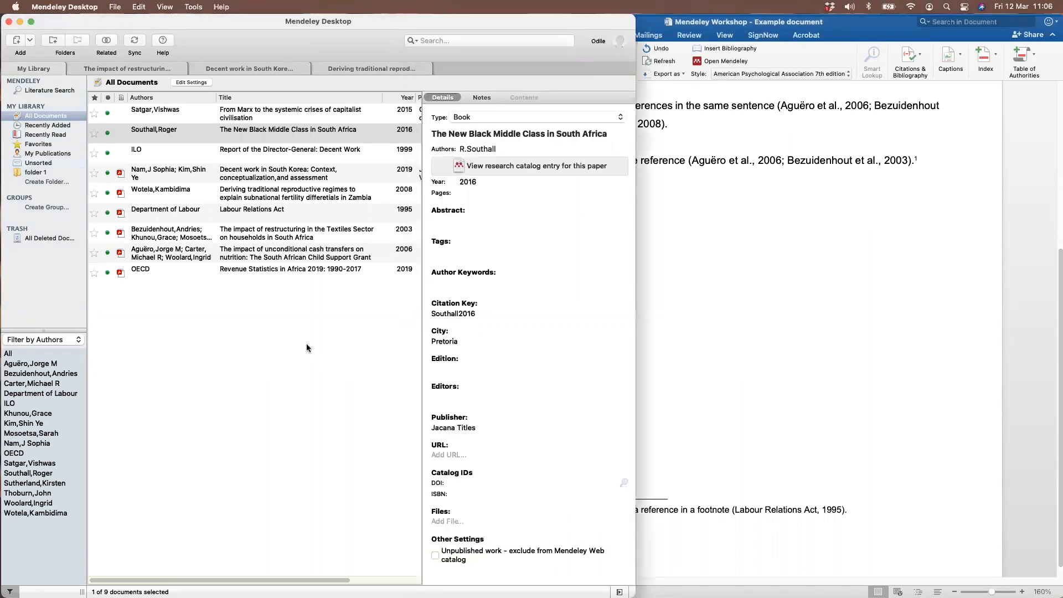
{"action": "left_click", "coordinate": [288, 210]}
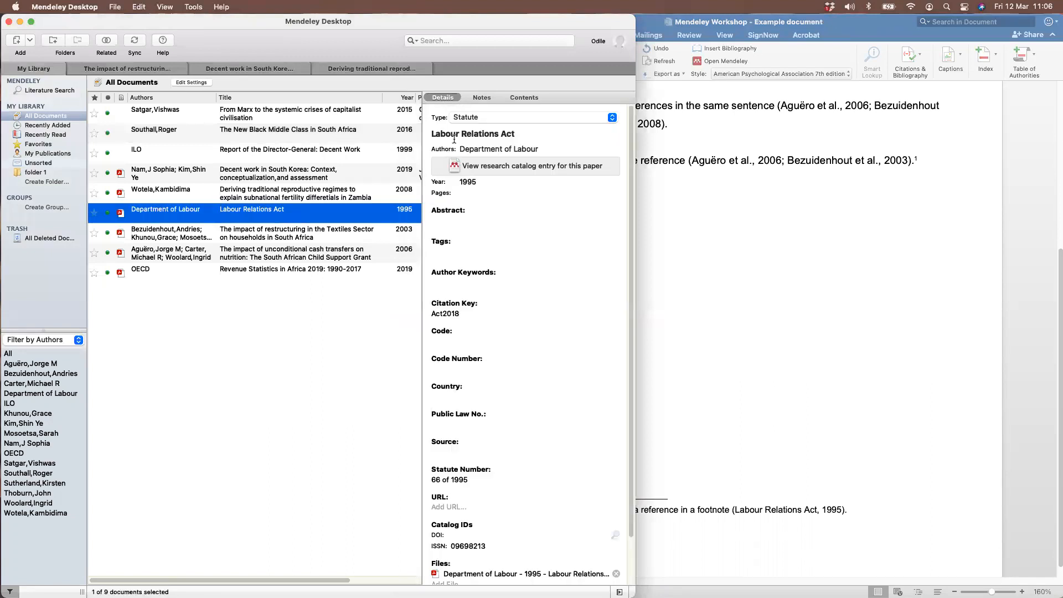
{"action": "left_click", "coordinate": [482, 117]}
{"action": "left_click", "coordinate": [342, 322]}
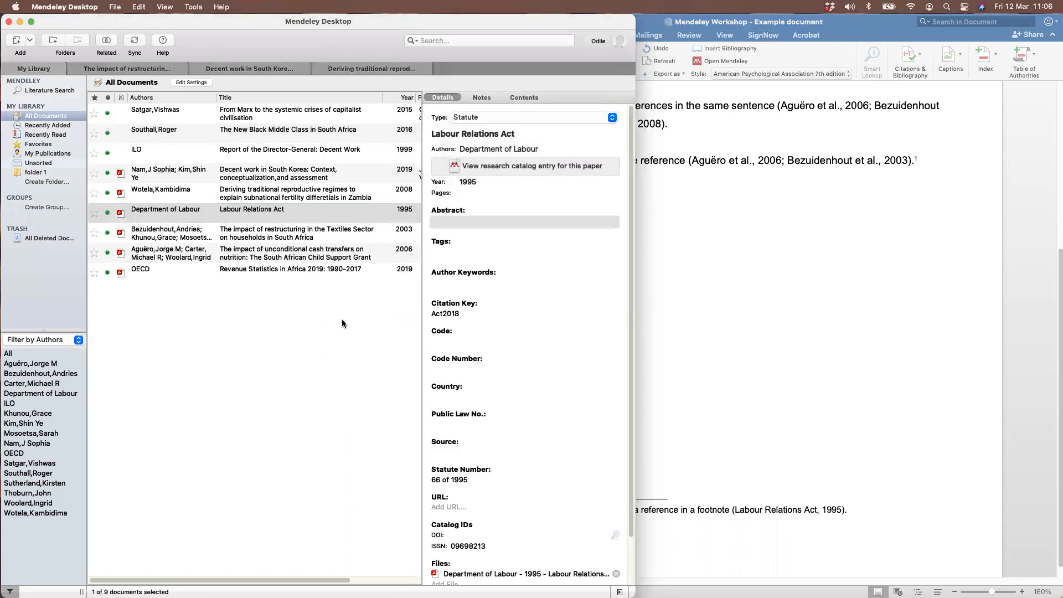
{"action": "left_click", "coordinate": [706, 272]}
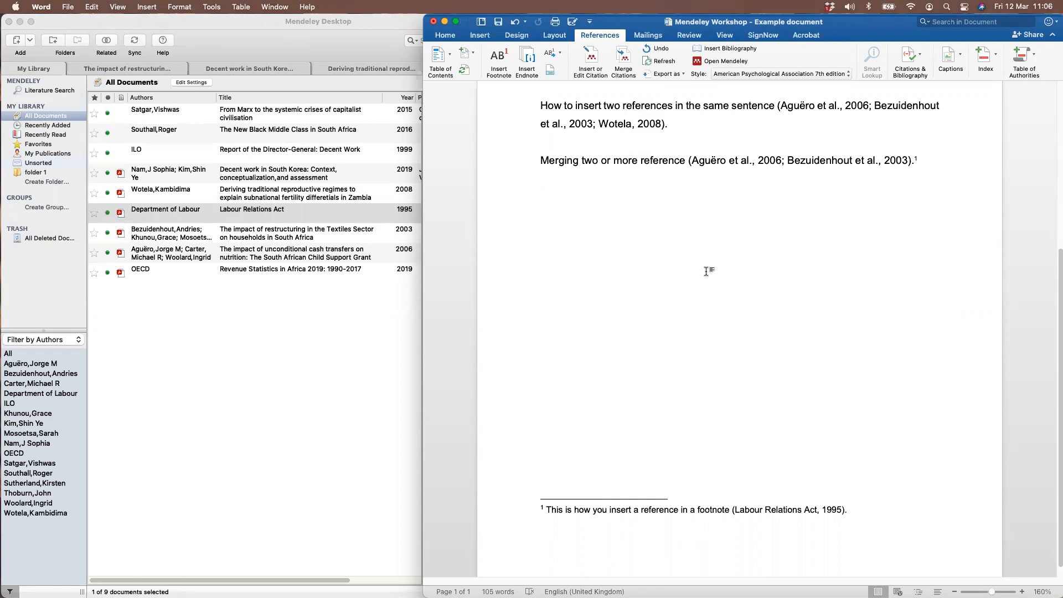
Show the paragraph and space marks throughout the Word document
{"action": "scroll", "coordinate": [706, 272], "scroll_direction": "up", "scroll_amount": 10}
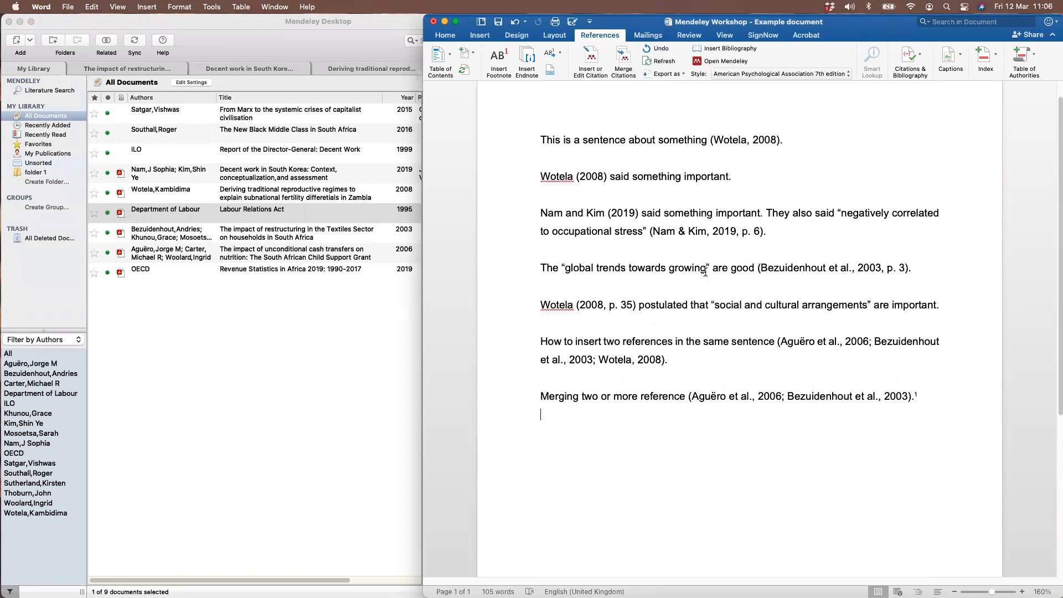
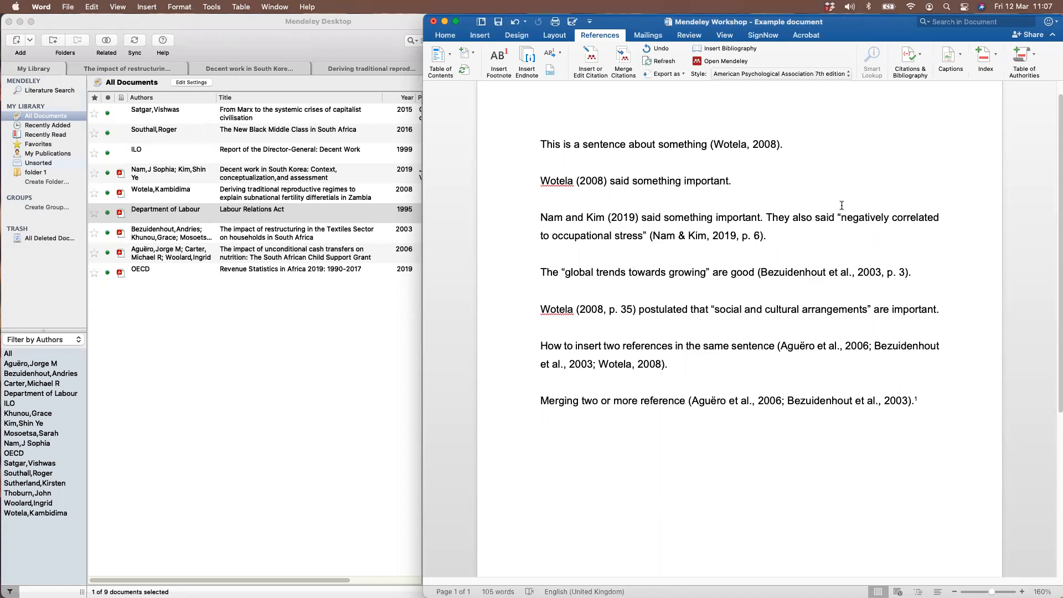
{"action": "left_click", "coordinate": [654, 196]}
{"action": "left_click", "coordinate": [443, 36]}
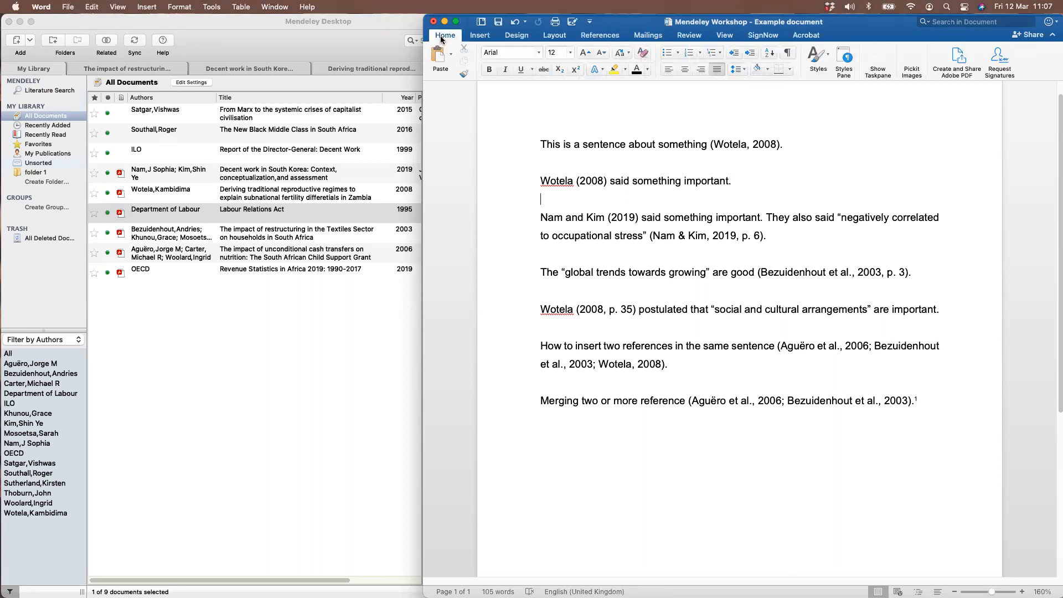
{"action": "left_click", "coordinate": [788, 52]}
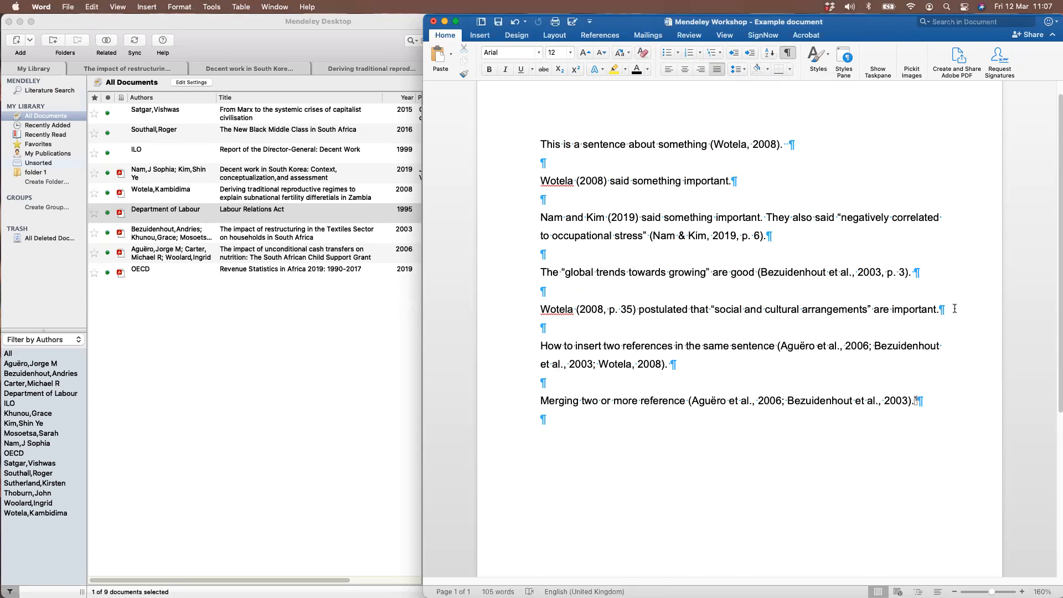
{"action": "left_click", "coordinate": [792, 53]}
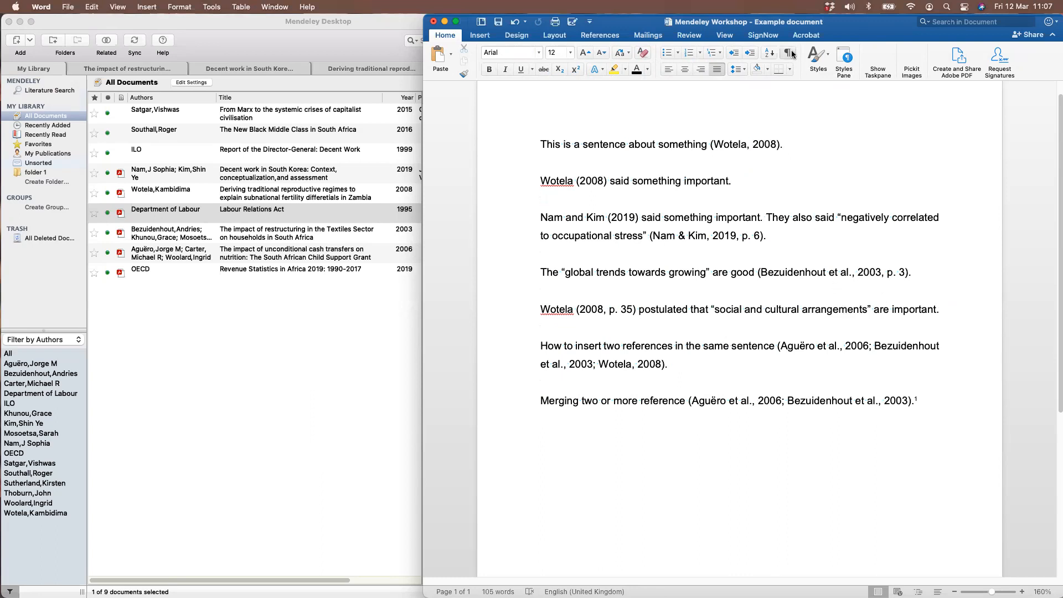
{"action": "left_click", "coordinate": [791, 53]}
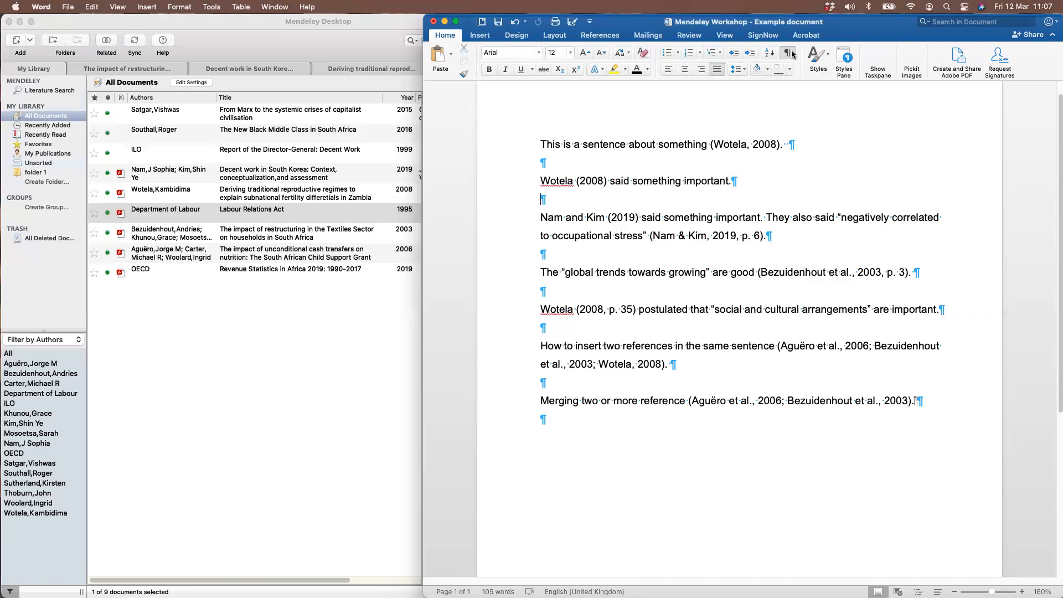
Add an extra space before “something” in the first sentence, compare it with formatting marks off and on, and remove it
{"action": "left_click", "coordinate": [656, 143]}
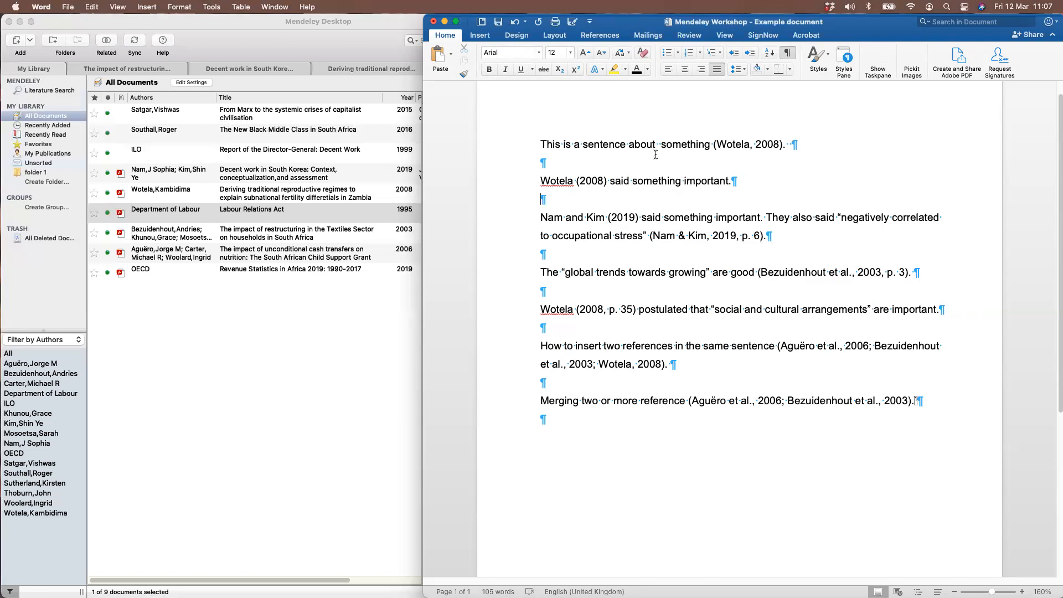
{"action": "left_click", "coordinate": [787, 52]}
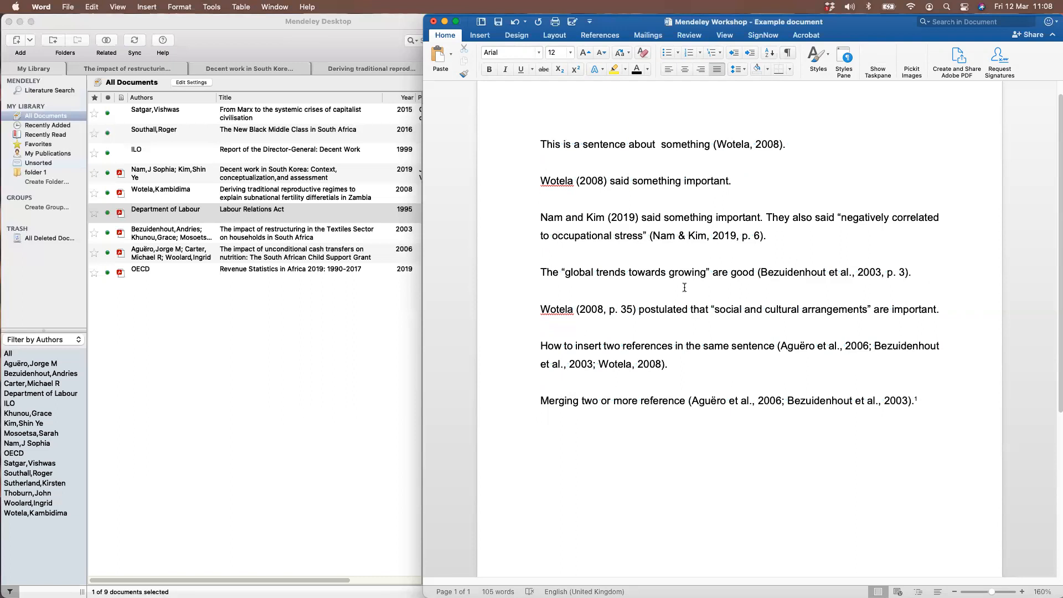
{"action": "left_click", "coordinate": [789, 53]}
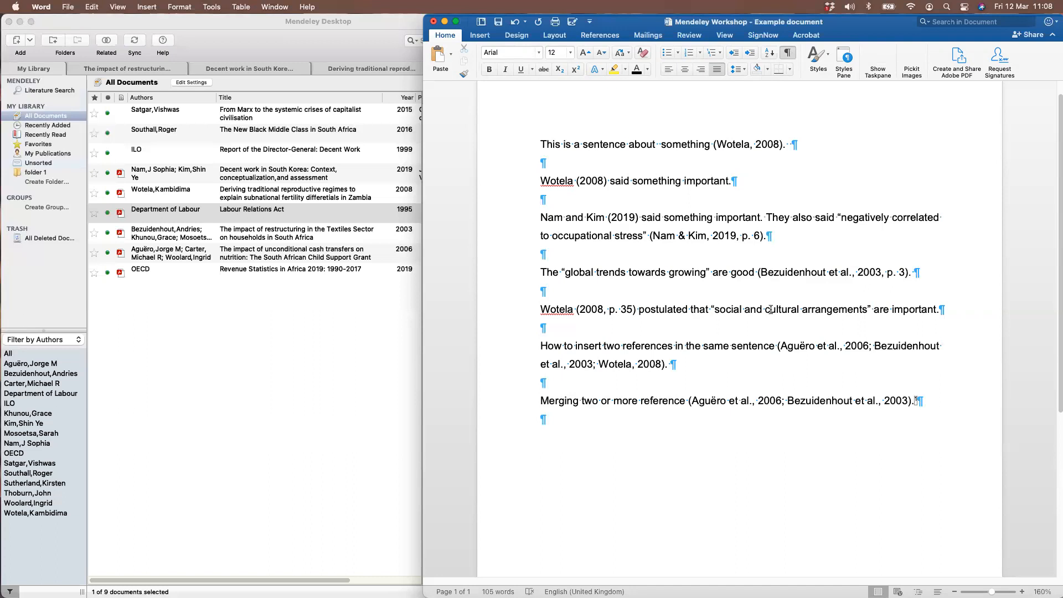
{"action": "left_click", "coordinate": [661, 144]}
{"action": "key", "text": "BackSpace"}
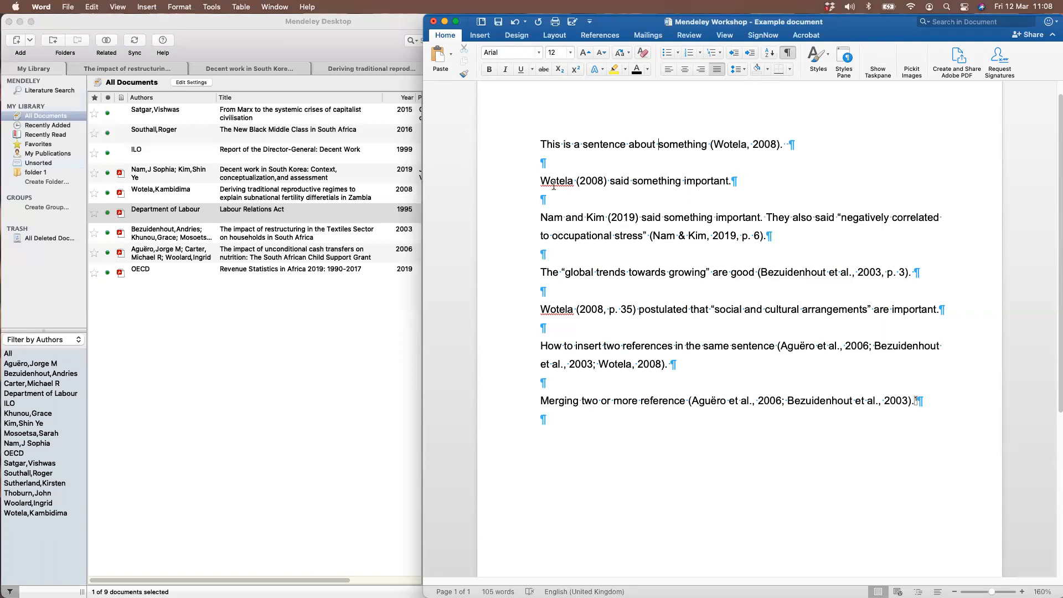
Delete the space before the first sentence's citation and restore it
{"action": "left_click", "coordinate": [708, 143]}
{"action": "key", "text": "Delete"}
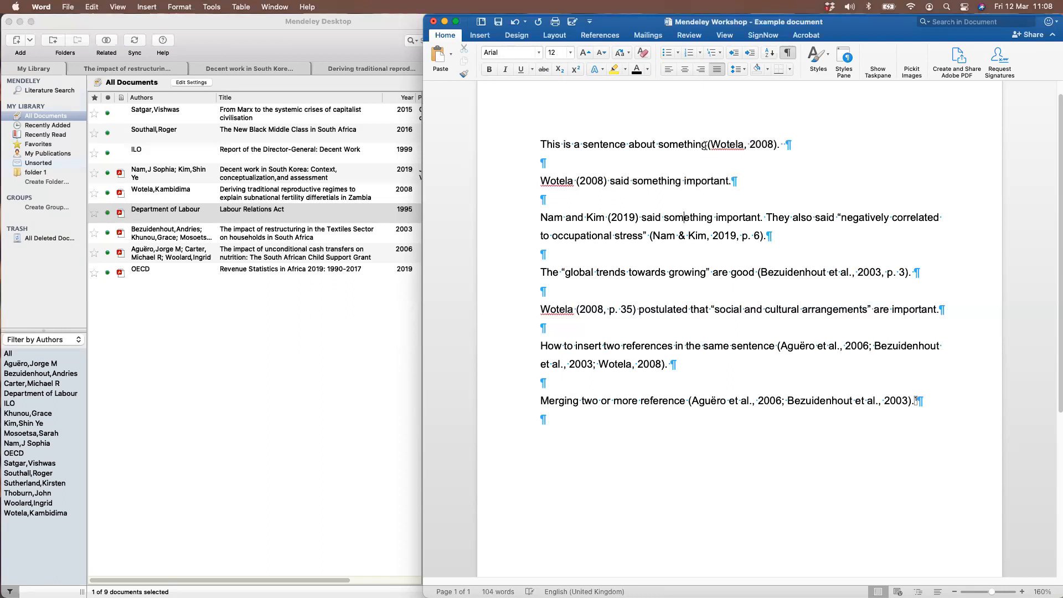
{"action": "left_click", "coordinate": [712, 146]}
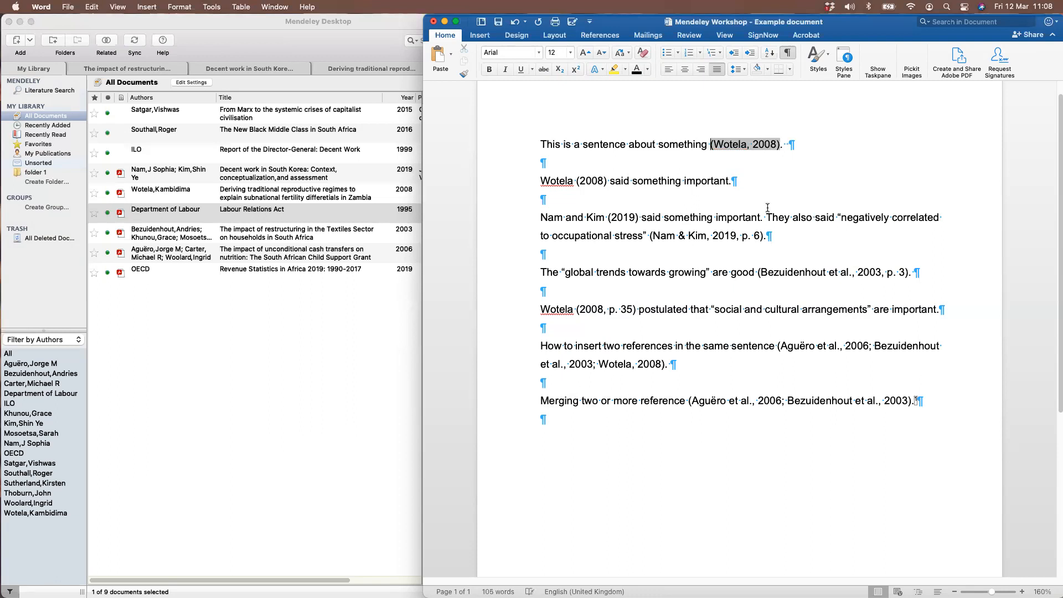
{"action": "left_click", "coordinate": [818, 216]}
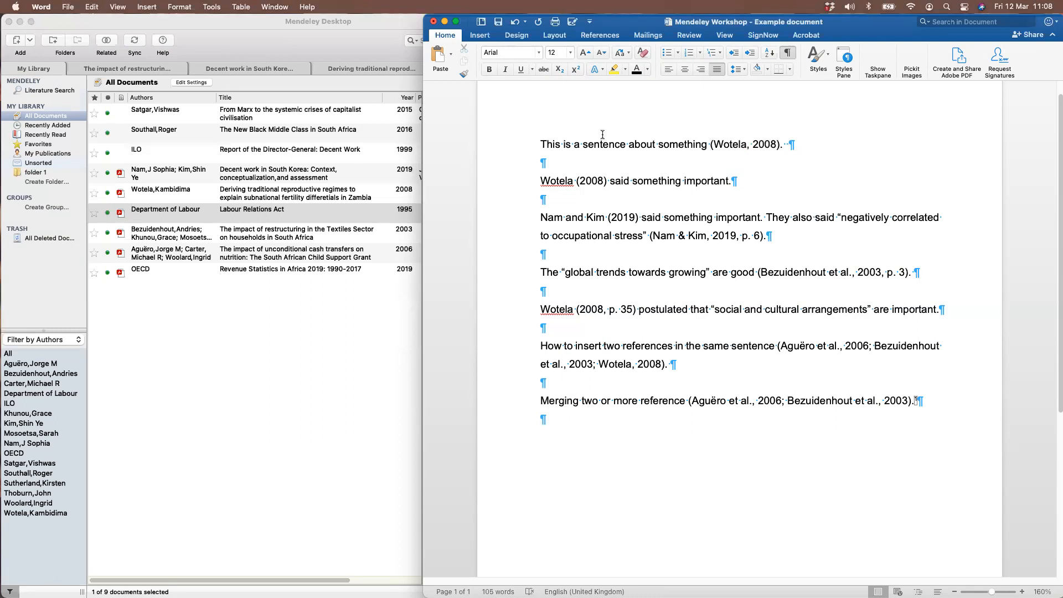
Add blank paragraphs after the document's last sentence until the text runs onto a second page
{"action": "key", "text": "Return"}
{"action": "key", "text": "Return"}
{"action": "key", "text": "Return"}
{"action": "key", "text": "Return"}
{"action": "key", "text": "Return"}
{"action": "key", "text": "Return"}
{"action": "key", "text": "Return"}
{"action": "key", "text": "Return"}
{"action": "key", "text": "Return"}
{"action": "key", "text": "Return"}
{"action": "key", "text": "Return"}
{"action": "key", "text": "Return"}
{"action": "key", "text": "Return"}
{"action": "key", "text": "Return"}
{"action": "key", "text": "Return"}
{"action": "key", "text": "Return"}
{"action": "key", "text": "Return"}
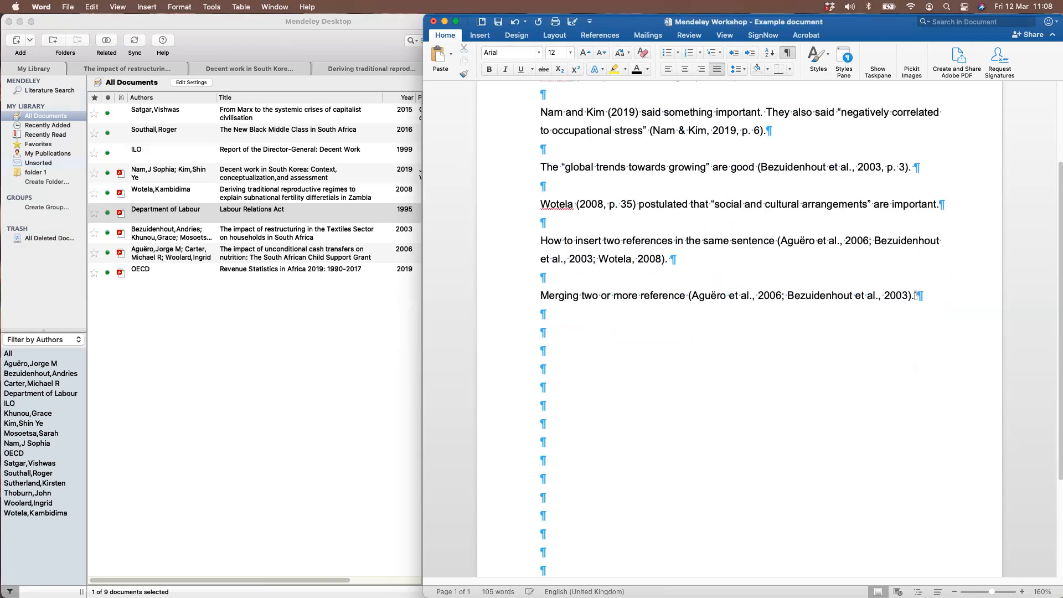
{"action": "key", "text": "Return"}
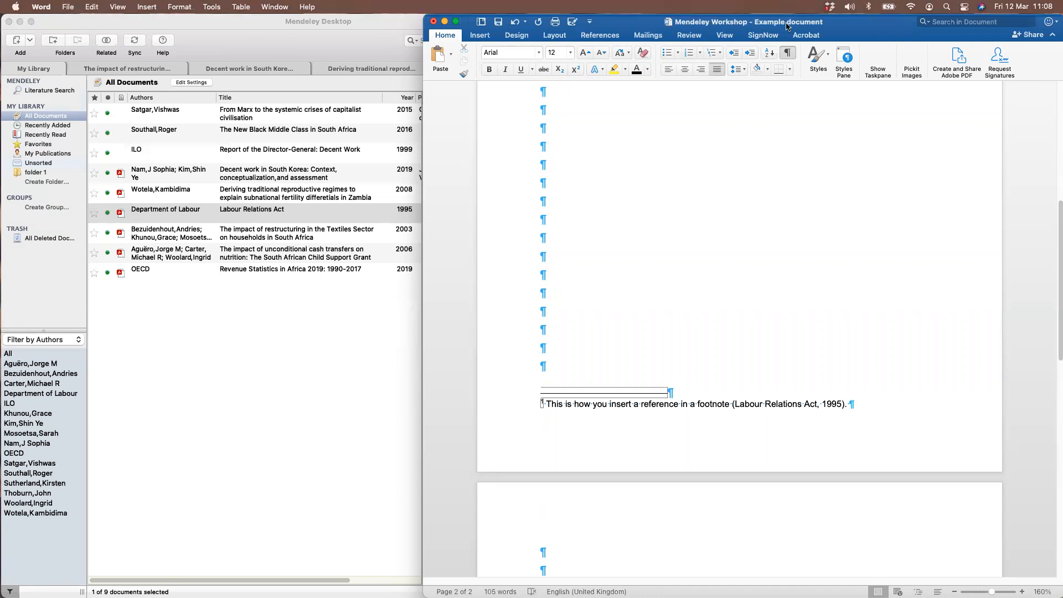
Delete the surplus blank paragraphs at the document's end, leaving two below the last sentence
{"action": "scroll", "coordinate": [769, 221], "scroll_direction": "up", "scroll_amount": 5}
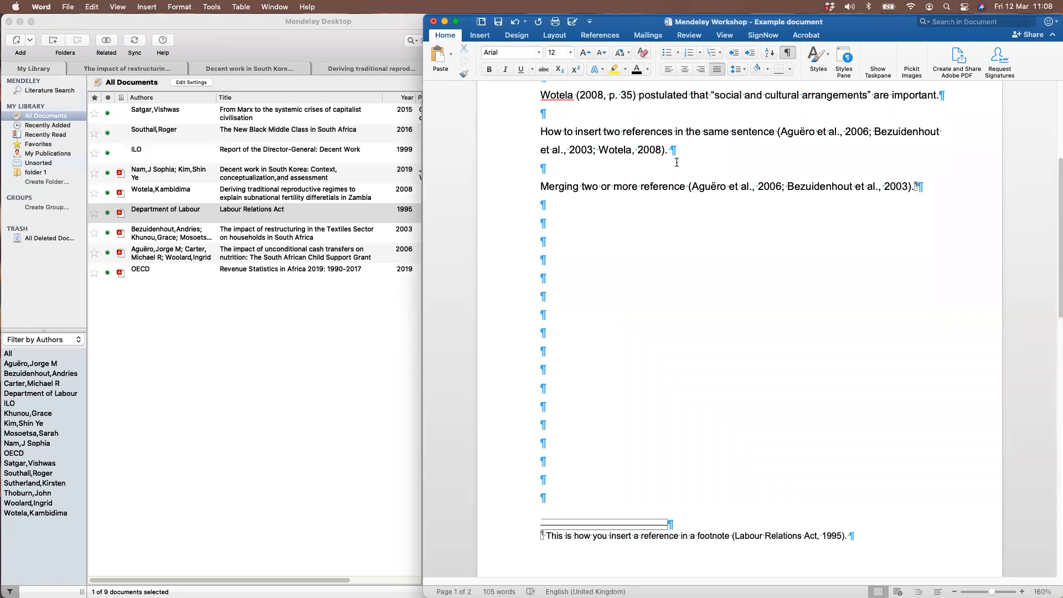
{"action": "scroll", "coordinate": [554, 408], "scroll_direction": "down", "scroll_amount": 3}
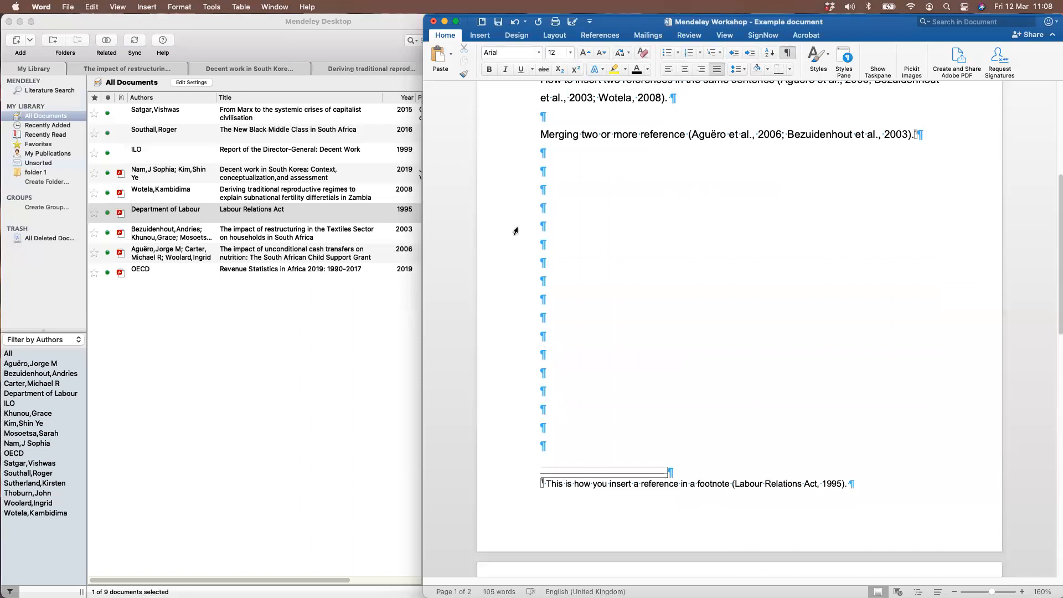
{"action": "left_click_drag", "start_coordinate": [517, 190], "coordinate": [579, 551]}
{"action": "key", "text": "BackSpace"}
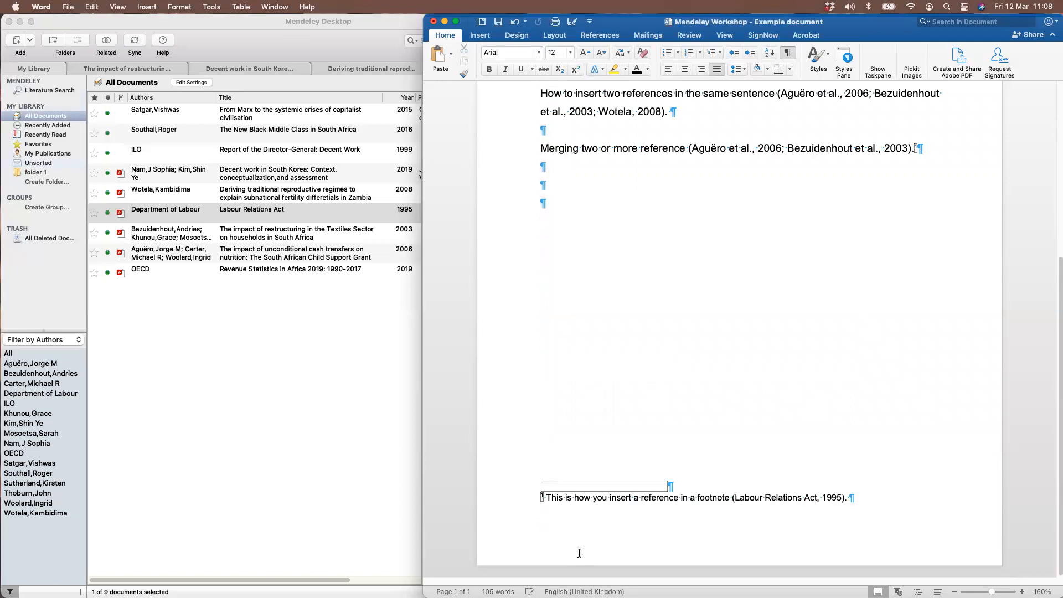
{"action": "left_click_drag", "start_coordinate": [517, 192], "coordinate": [519, 205]}
{"action": "key", "text": "BackSpace"}
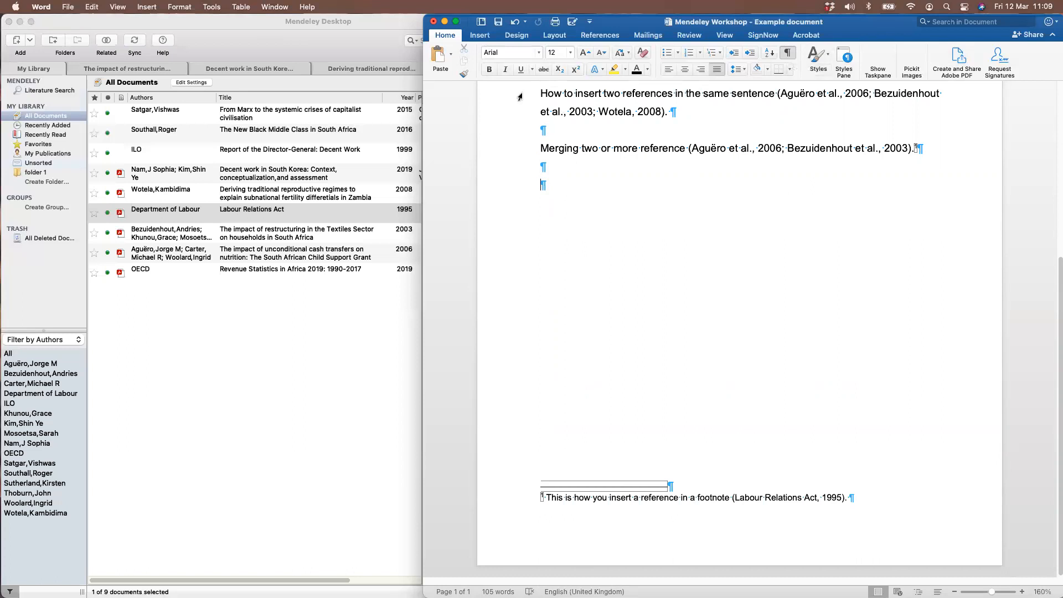
Widen the document window across most of the screen
{"action": "left_click", "coordinate": [480, 35]}
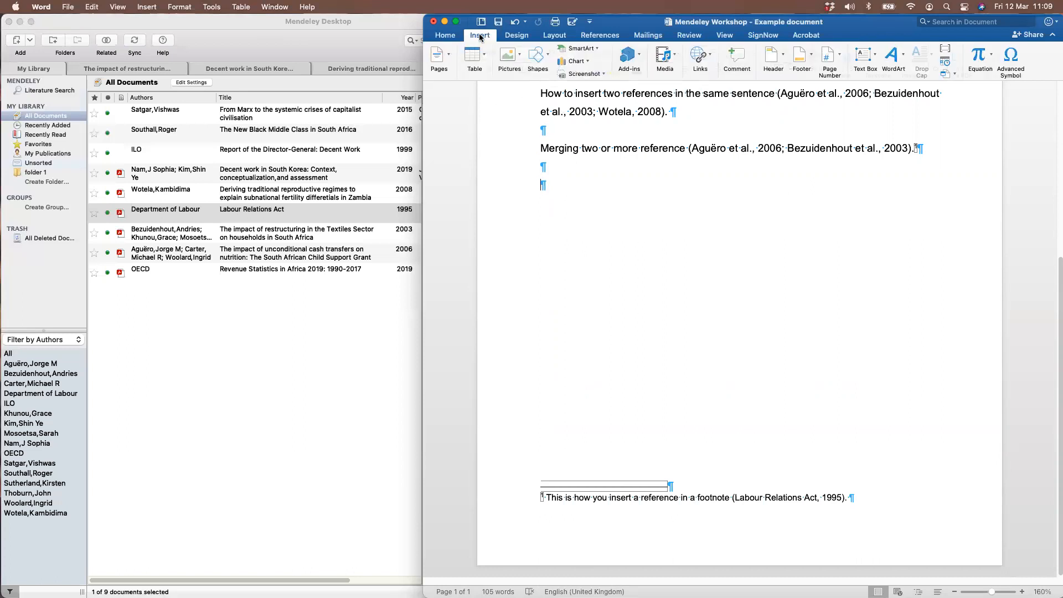
{"action": "left_click_drag", "start_coordinate": [424, 118], "coordinate": [17, 121]}
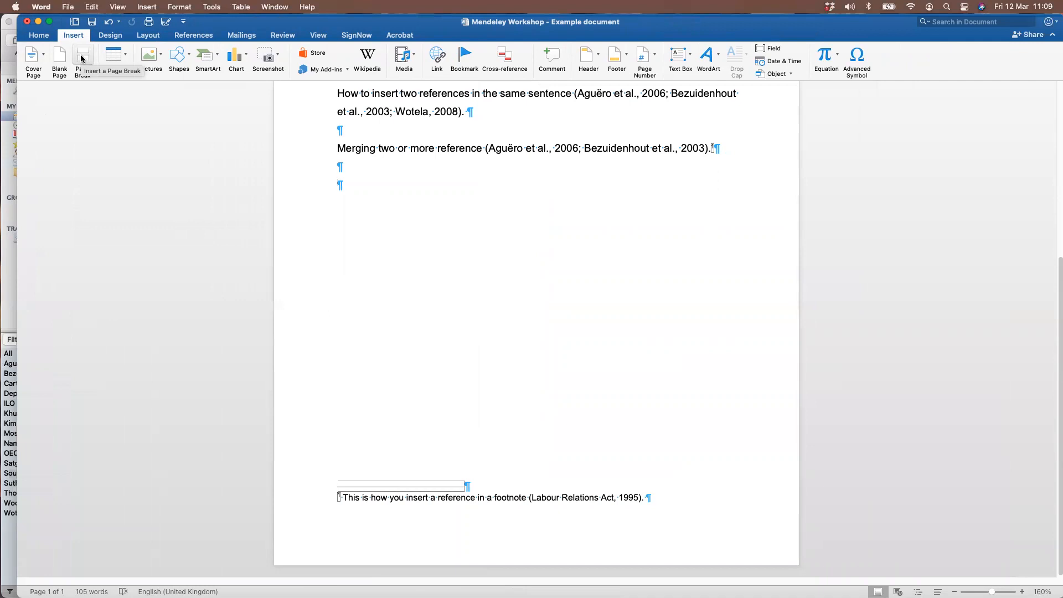
Insert a Next Page section break at the end of the document
{"action": "left_click", "coordinate": [148, 35]}
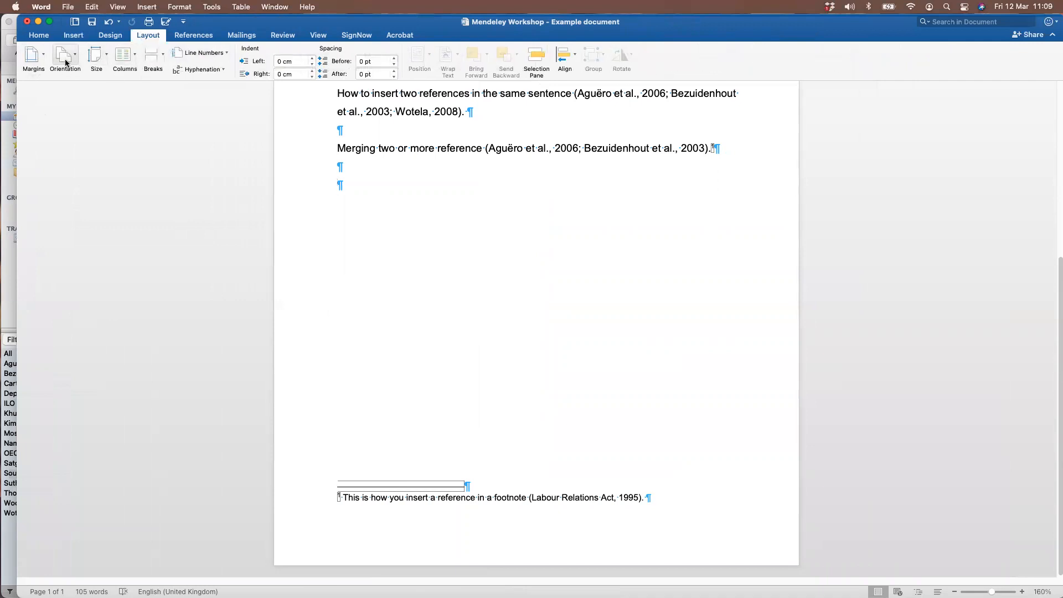
{"action": "left_click", "coordinate": [162, 64]}
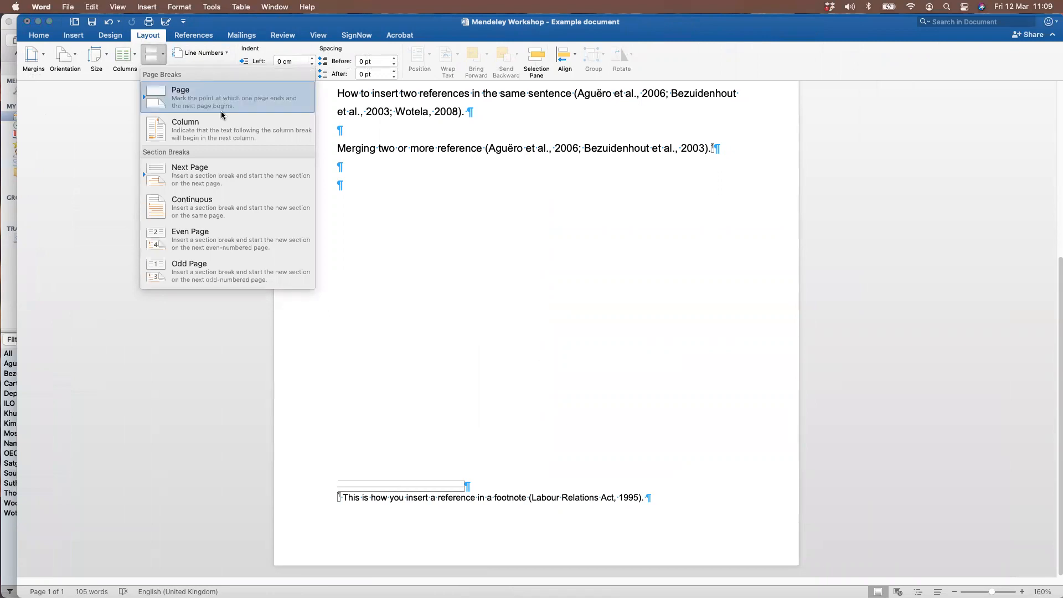
{"action": "left_click", "coordinate": [214, 182]}
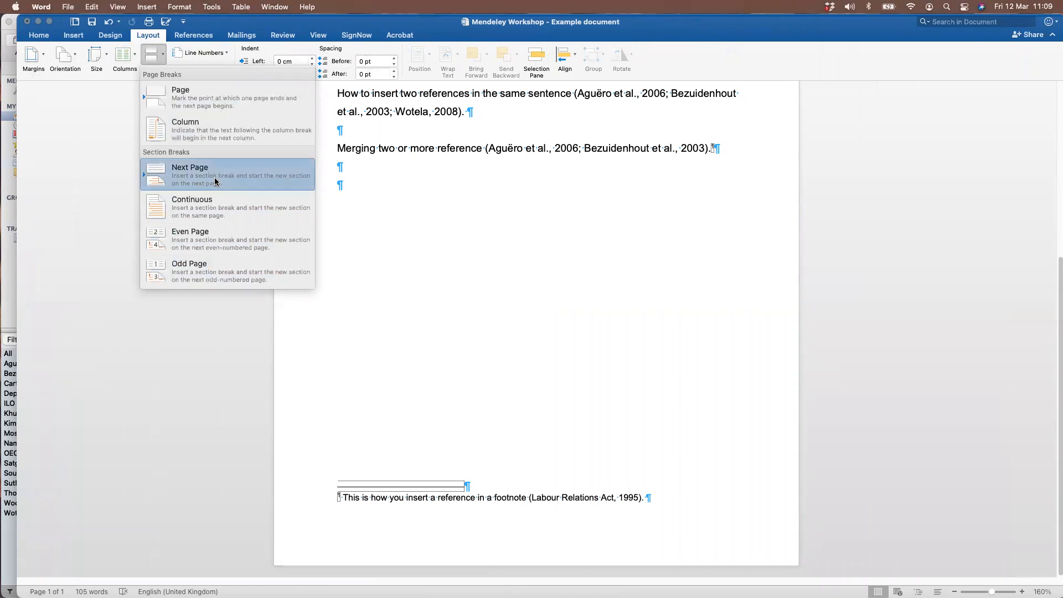
{"action": "scroll", "coordinate": [402, 394], "scroll_direction": "down", "scroll_amount": 1}
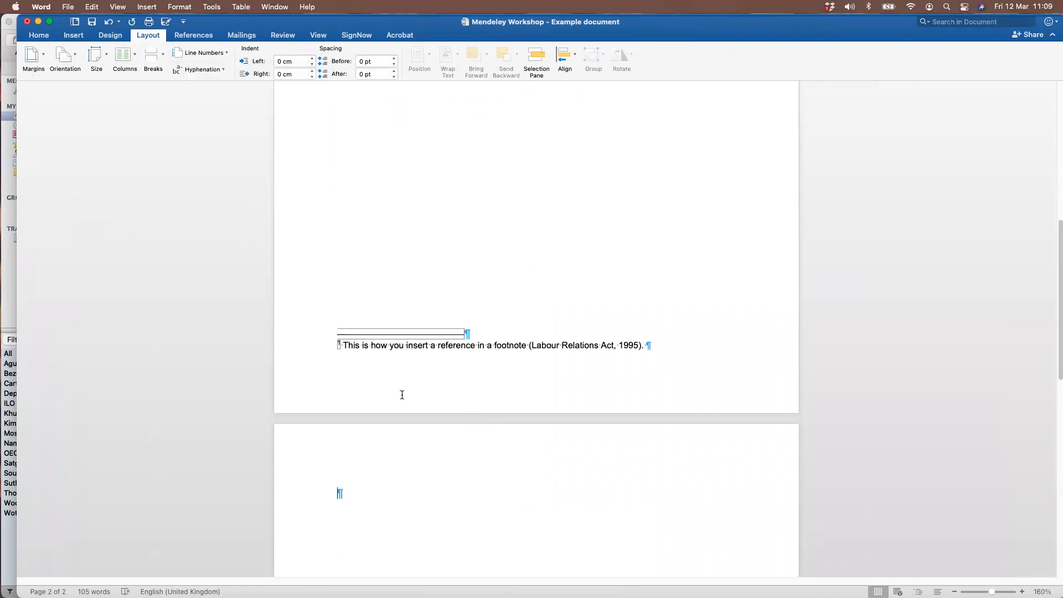
Set the new second section to landscape orientation and compare it with the first page
{"action": "left_click", "coordinate": [65, 59]}
{"action": "left_click", "coordinate": [71, 107]}
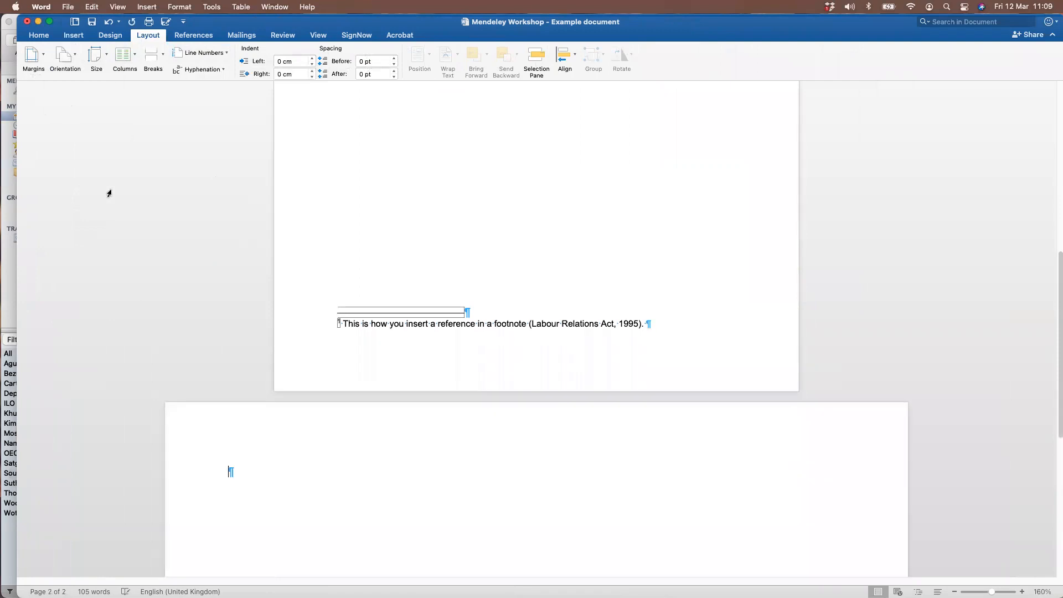
{"action": "scroll", "coordinate": [109, 190], "scroll_direction": "down", "scroll_amount": 7}
{"action": "scroll", "coordinate": [109, 189], "scroll_direction": "up", "scroll_amount": 7}
{"action": "scroll", "coordinate": [109, 193], "scroll_direction": "up", "scroll_amount": 6}
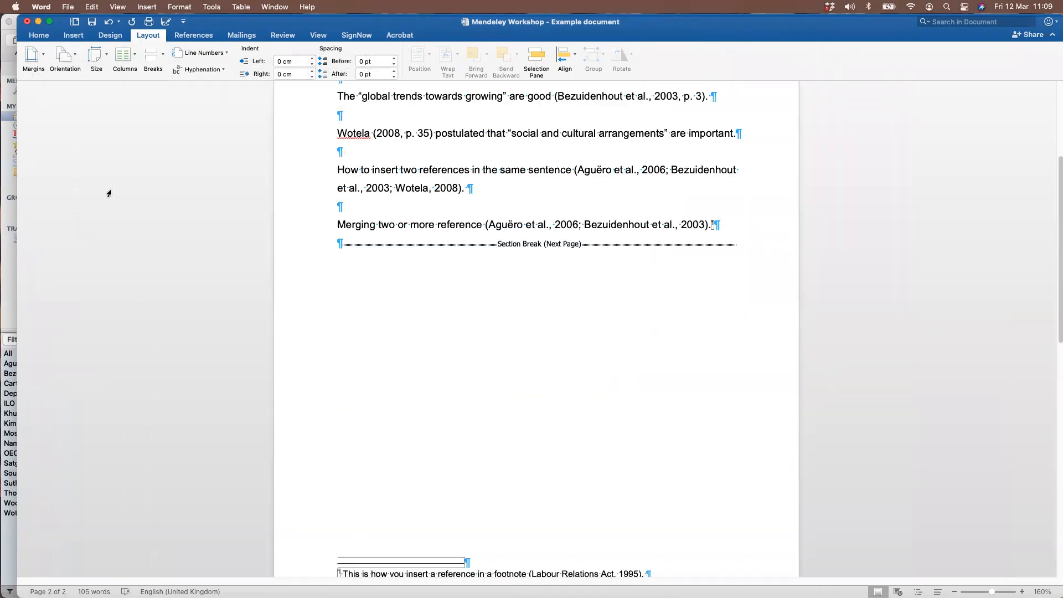
{"action": "scroll", "coordinate": [109, 192], "scroll_direction": "down", "scroll_amount": 7}
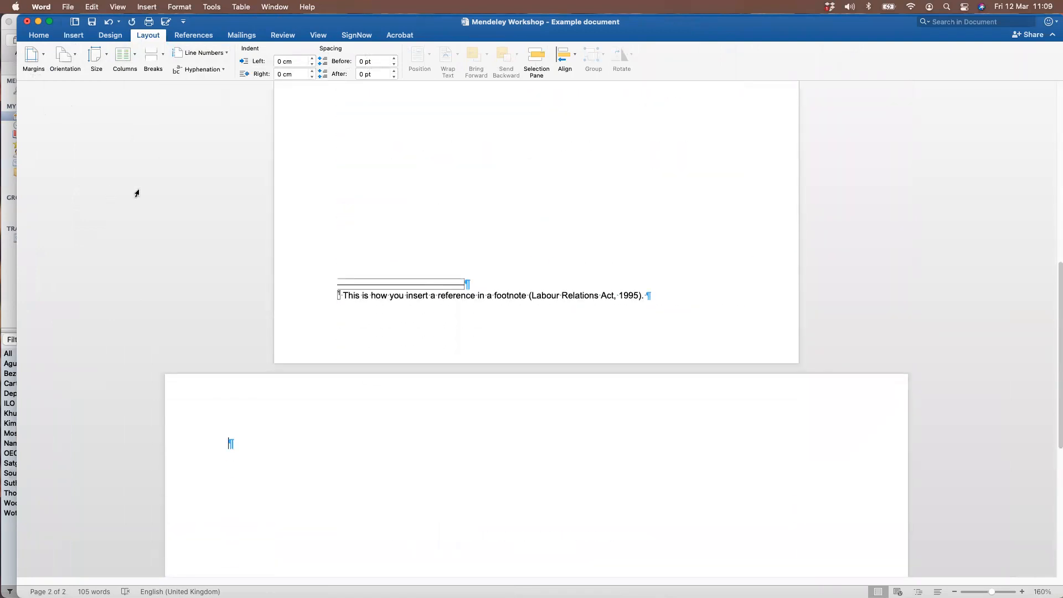
Return the second section to portrait and delete the section break, keeping two blank paragraphs below the last sentence
{"action": "left_click", "coordinate": [67, 64]}
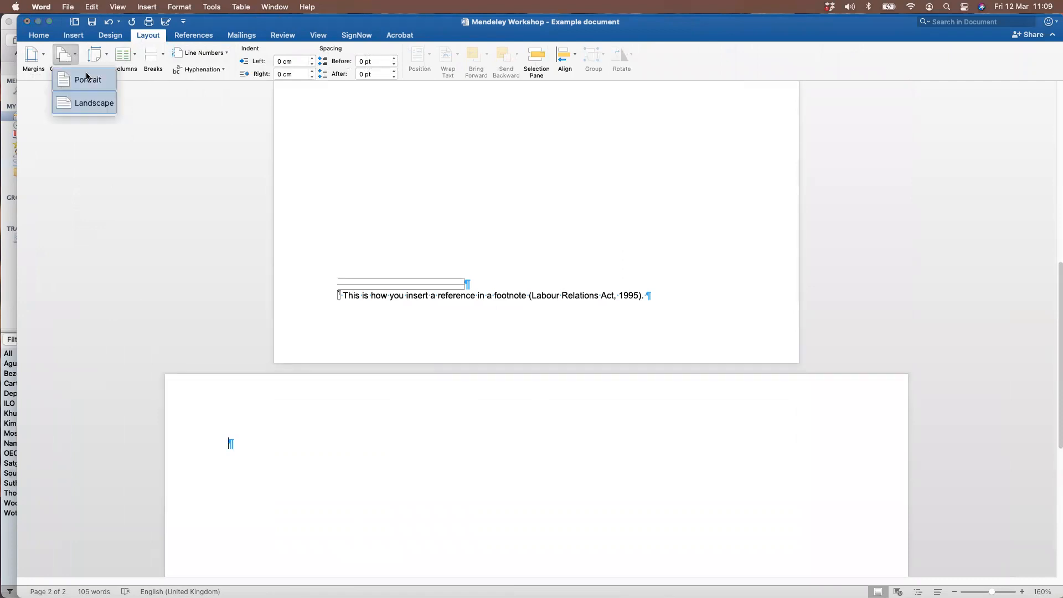
{"action": "left_click", "coordinate": [88, 76]}
{"action": "scroll", "coordinate": [422, 221], "scroll_direction": "up", "scroll_amount": 5}
{"action": "left_click", "coordinate": [396, 246]}
{"action": "key", "text": "BackSpace"}
{"action": "key", "text": "Delete"}
{"action": "key", "text": "Return"}
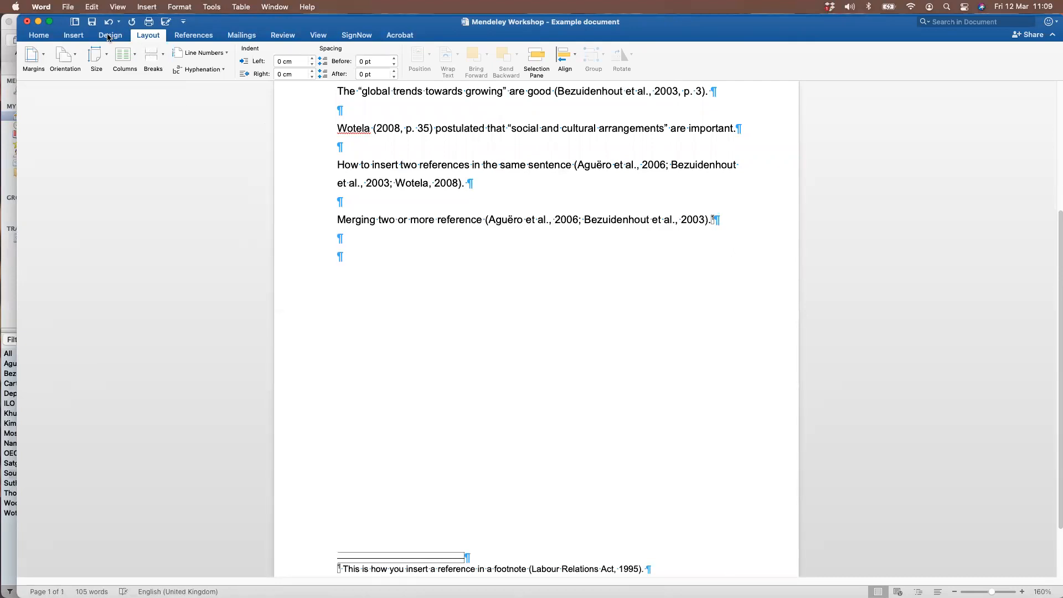
Insert a page break at the second blank paragraph below the last sentence and check both pages
{"action": "left_click", "coordinate": [81, 36]}
{"action": "left_click", "coordinate": [82, 52]}
{"action": "scroll", "coordinate": [486, 255], "scroll_direction": "up", "scroll_amount": 2}
{"action": "scroll", "coordinate": [486, 256], "scroll_direction": "up", "scroll_amount": 5}
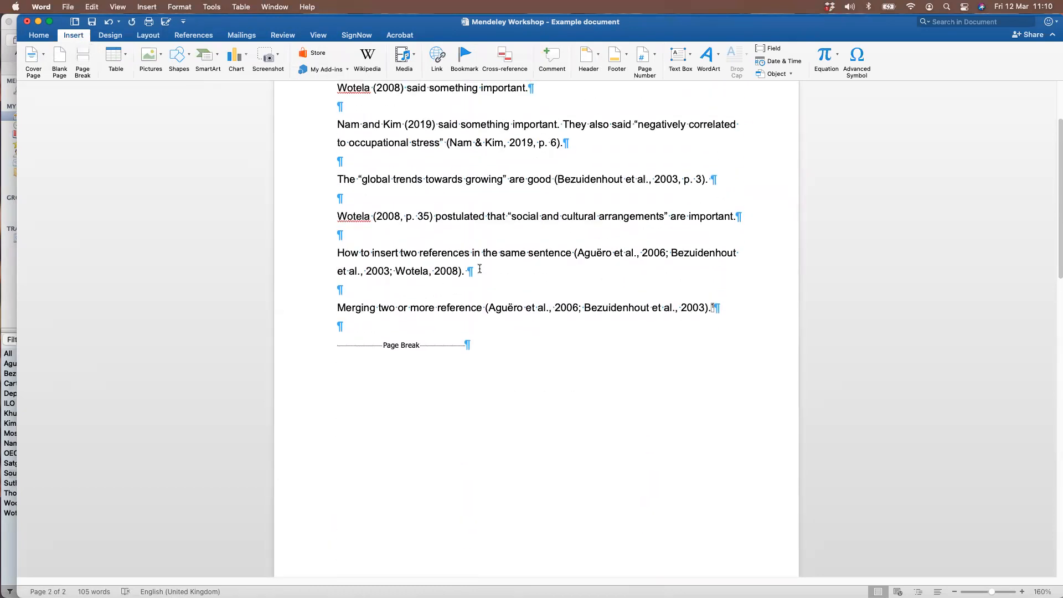
{"action": "scroll", "coordinate": [479, 268], "scroll_direction": "up", "scroll_amount": 3}
{"action": "scroll", "coordinate": [480, 269], "scroll_direction": "down", "scroll_amount": 5}
{"action": "scroll", "coordinate": [375, 302], "scroll_direction": "down", "scroll_amount": 3}
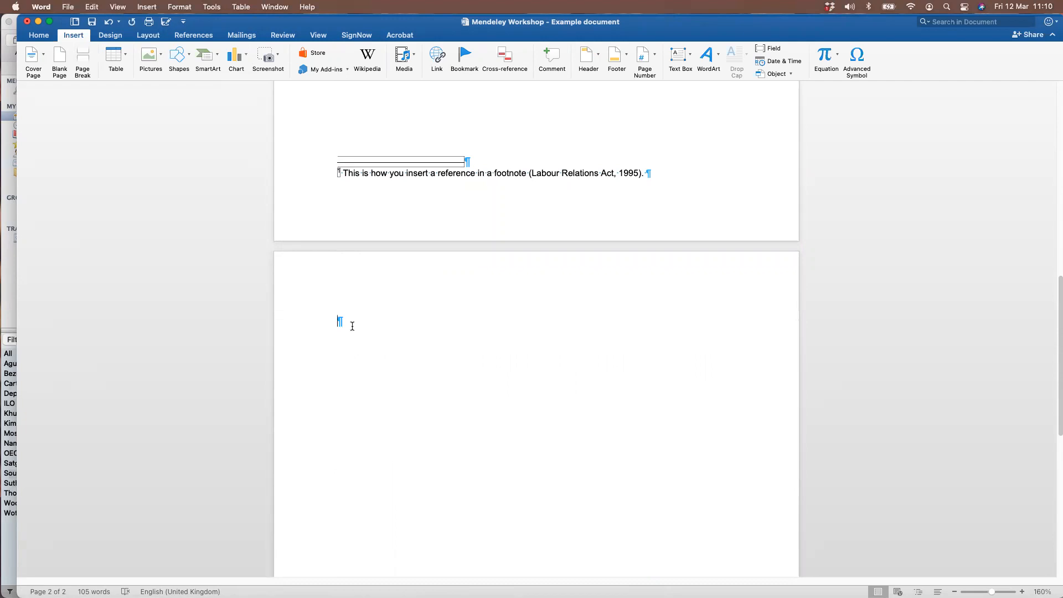
{"action": "scroll", "coordinate": [352, 326], "scroll_direction": "up", "scroll_amount": 8}
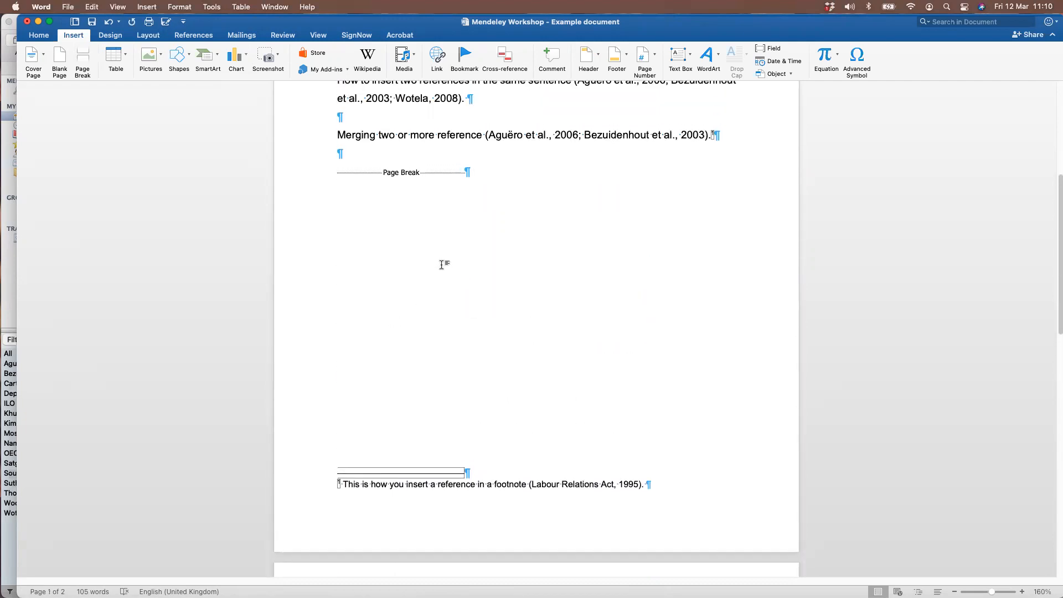
{"action": "scroll", "coordinate": [442, 265], "scroll_direction": "down", "scroll_amount": 4}
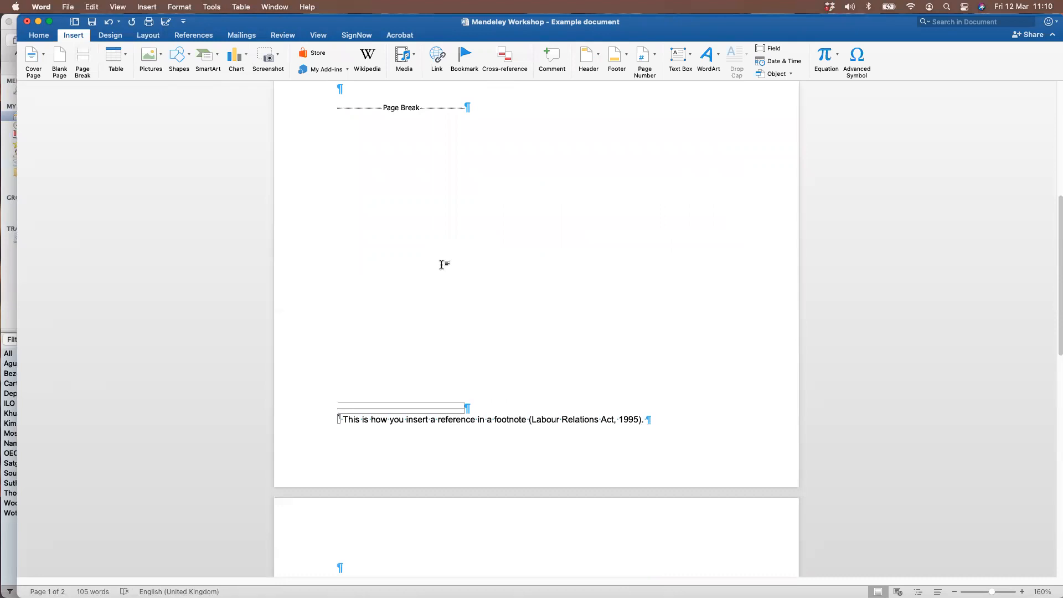
Enter the title “Chapter 2” on the second page with a blank paragraph below it
{"action": "type", "text": "Chape"}
{"action": "key", "text": "BackSpace"}
{"action": "type", "text": "ter 2"}
{"action": "key", "text": "Return"}
Add the title “Chapter 1” above the document's first sentence, followed by a blank paragraph
{"action": "key", "text": "super+Home"}
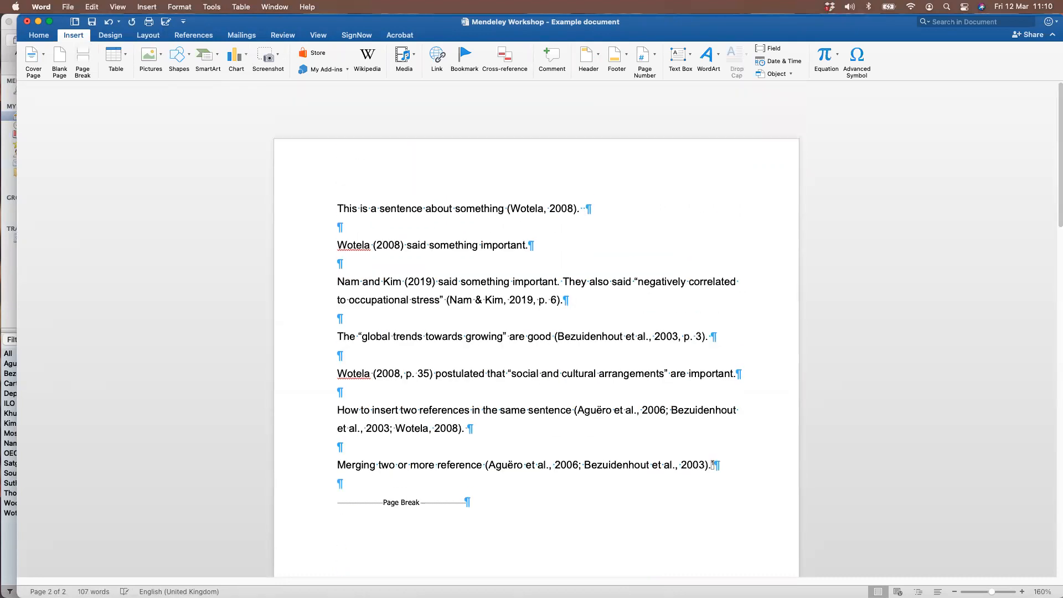
{"action": "key", "text": "Return"}
{"action": "key", "text": "Up"}
{"action": "type", "text": "Chapter 1"}
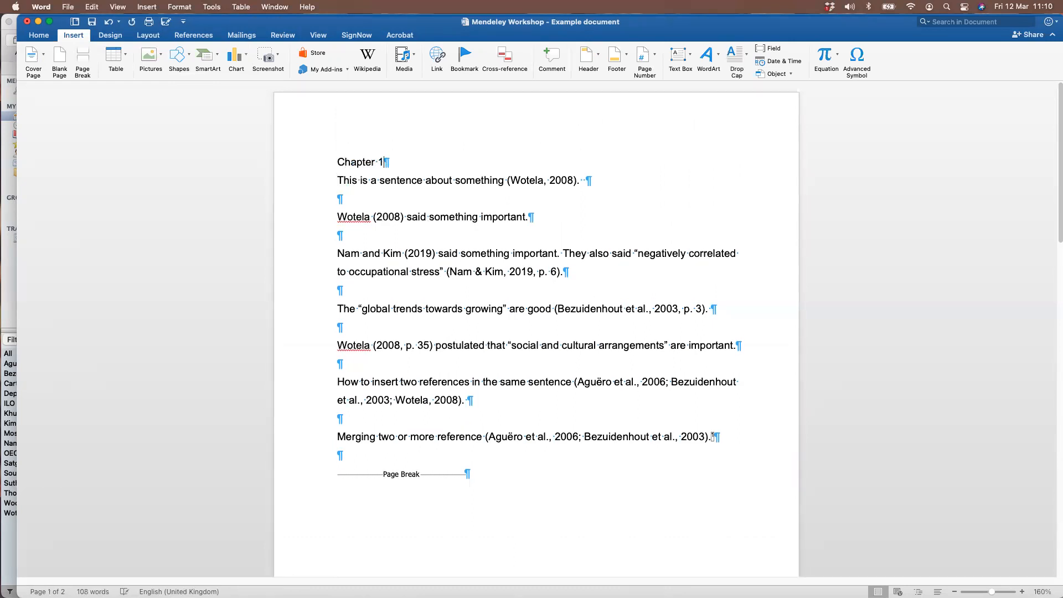
{"action": "key", "text": "Return"}
Add another blank paragraph below the Chapter 2 title and insert a page break there to start a third page
{"action": "key", "text": "super+End"}
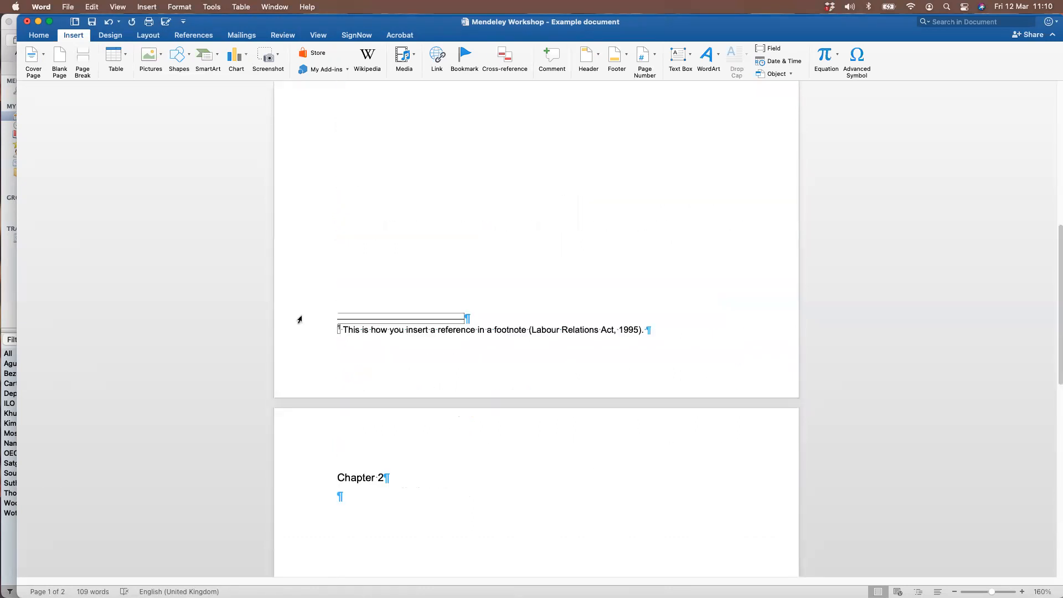
{"action": "key", "text": "Return"}
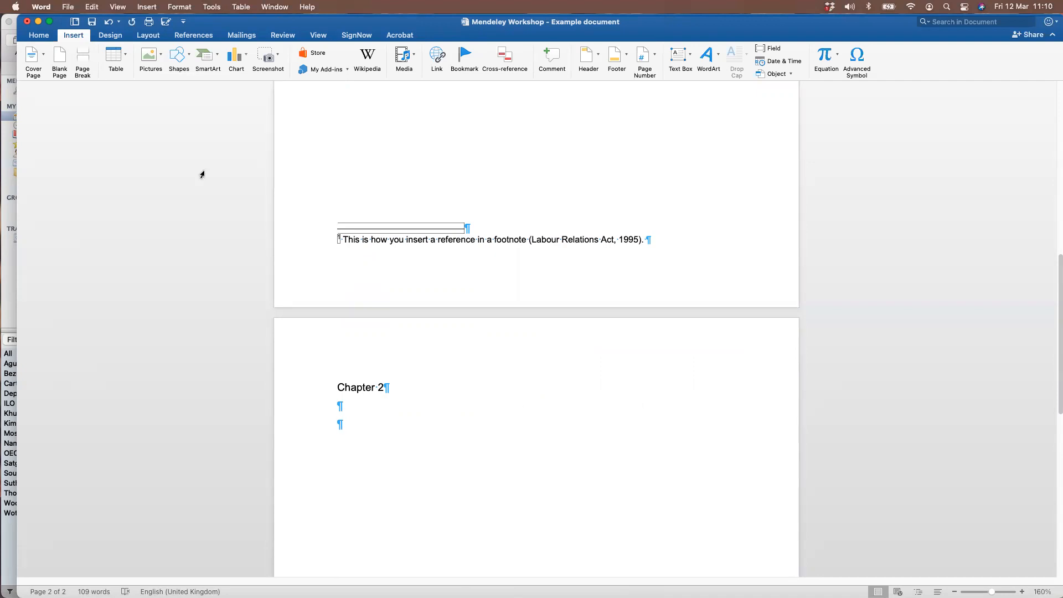
{"action": "left_click", "coordinate": [82, 55]}
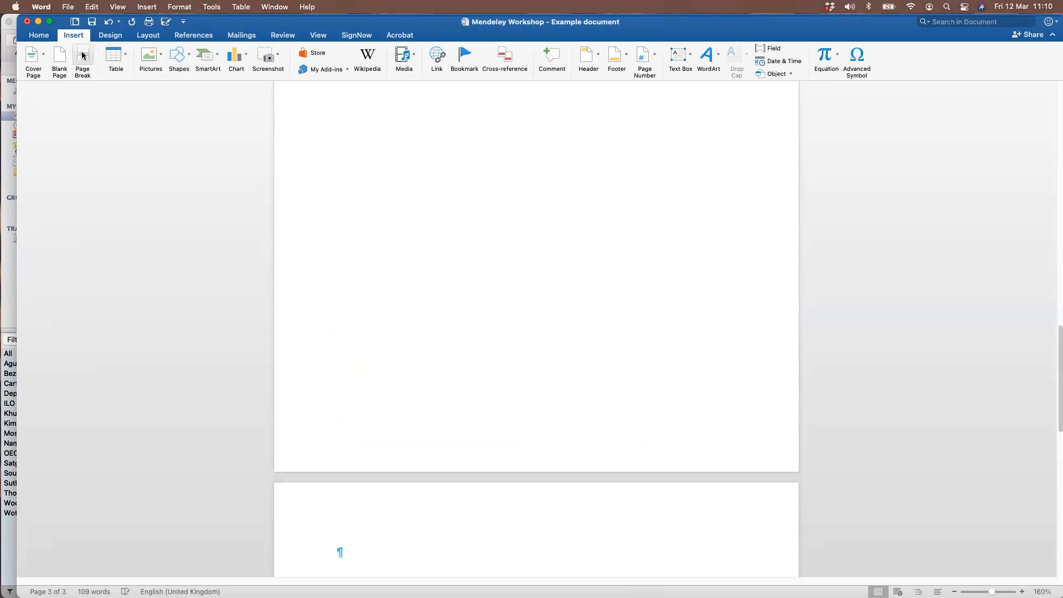
{"action": "scroll", "coordinate": [377, 345], "scroll_direction": "down", "scroll_amount": 3}
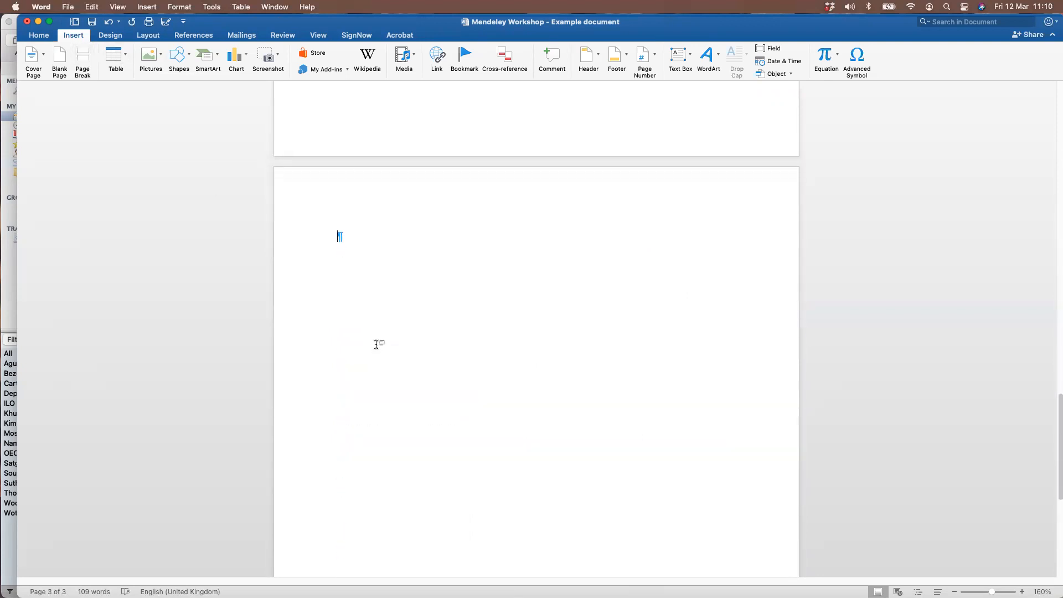
Extend the document window to the full screen width and set the zoom to 130% to review the pages
{"action": "left_click_drag", "start_coordinate": [17, 361], "coordinate": [3, 361]}
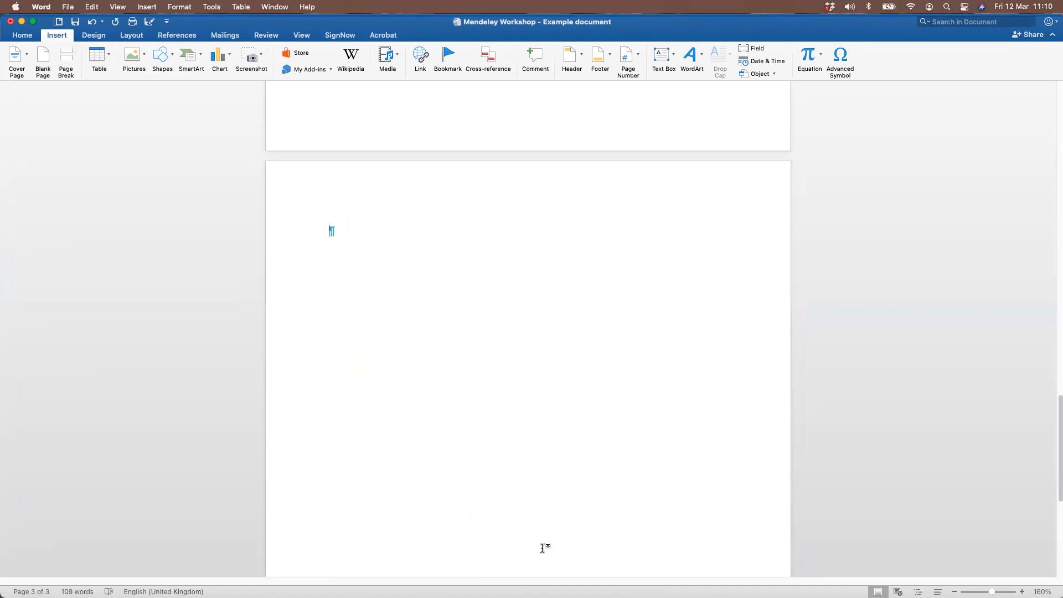
{"action": "left_click", "coordinate": [954, 591]}
{"action": "left_click", "coordinate": [954, 592]}
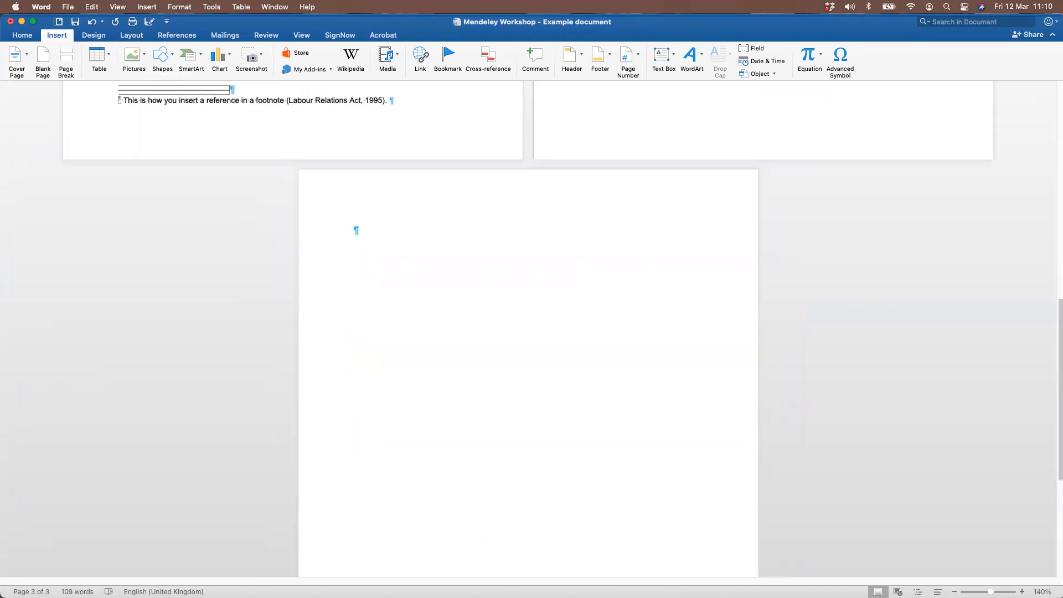
{"action": "left_click", "coordinate": [954, 591]}
{"action": "scroll", "coordinate": [920, 522], "scroll_direction": "up", "scroll_amount": 10}
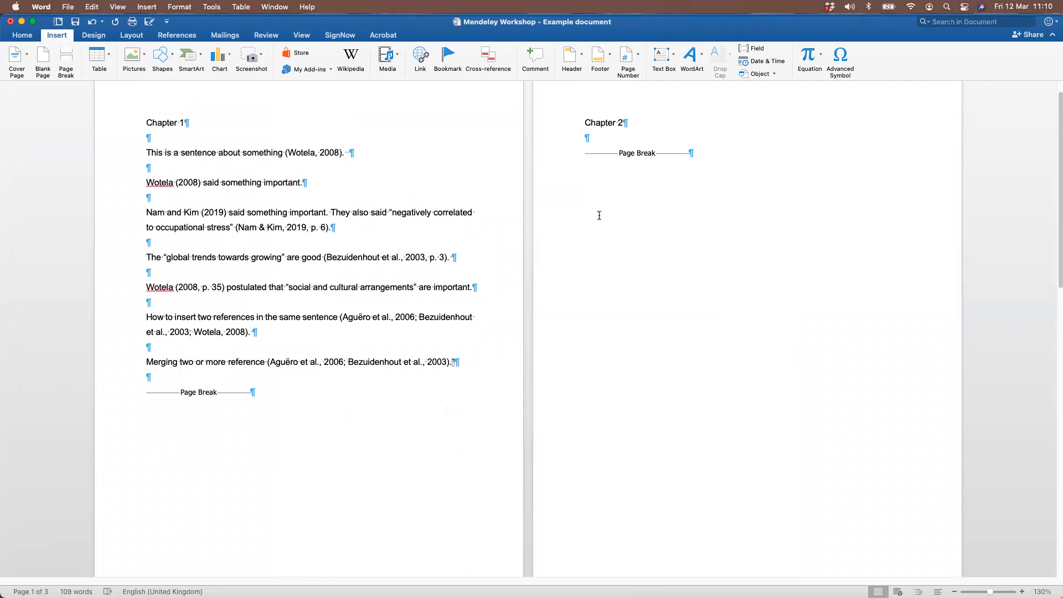
{"action": "scroll", "coordinate": [600, 221], "scroll_direction": "down", "scroll_amount": 5}
{"action": "scroll", "coordinate": [604, 223], "scroll_direction": "down", "scroll_amount": 8}
Enter the title “References” on the third page with a blank paragraph below it
{"action": "left_click", "coordinate": [414, 385]}
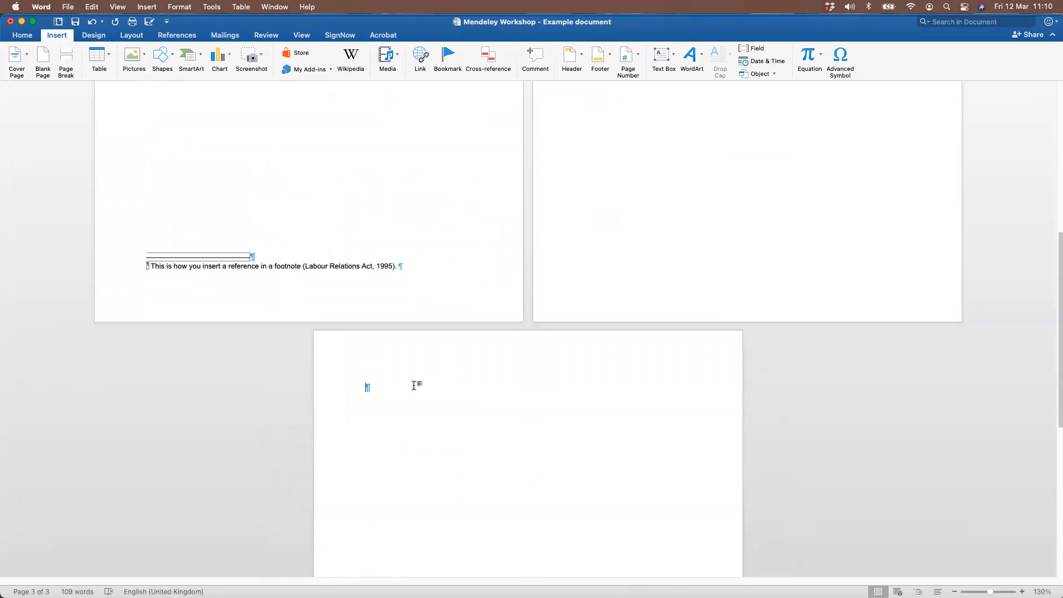
{"action": "type", "text": "Refe"}
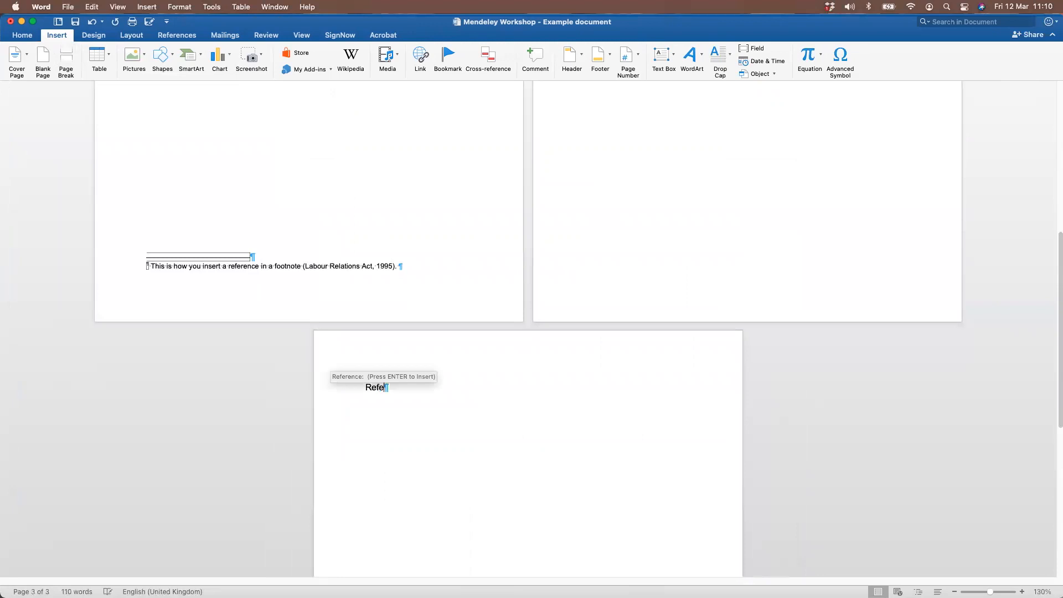
{"action": "type", "text": "rences"}
{"action": "key", "text": "Return"}
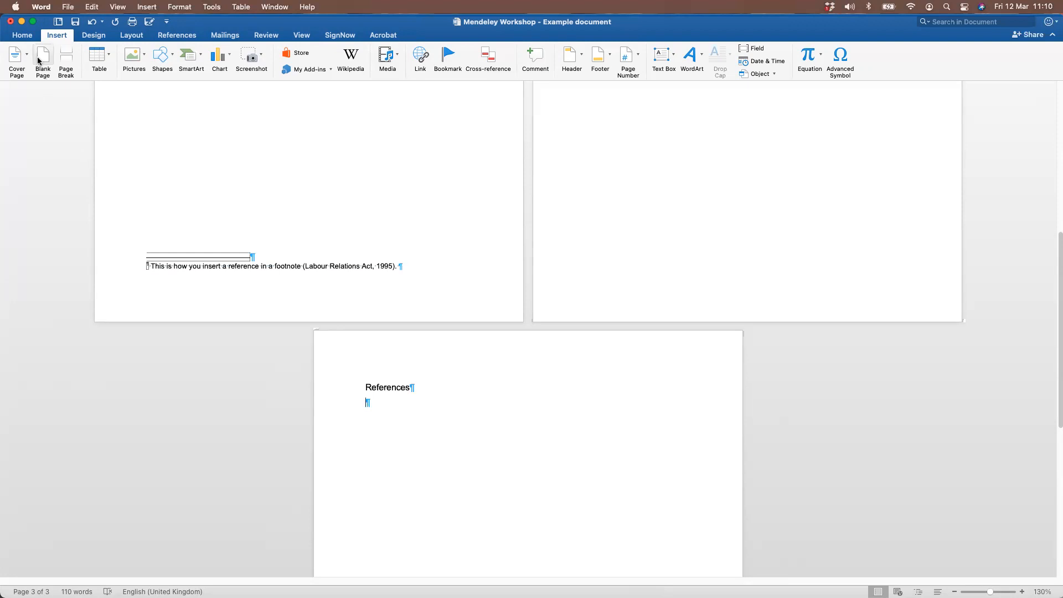
Apply the Heading 1 style to the Chapter 1, Chapter 2 and References titles
{"action": "left_click", "coordinate": [22, 36]}
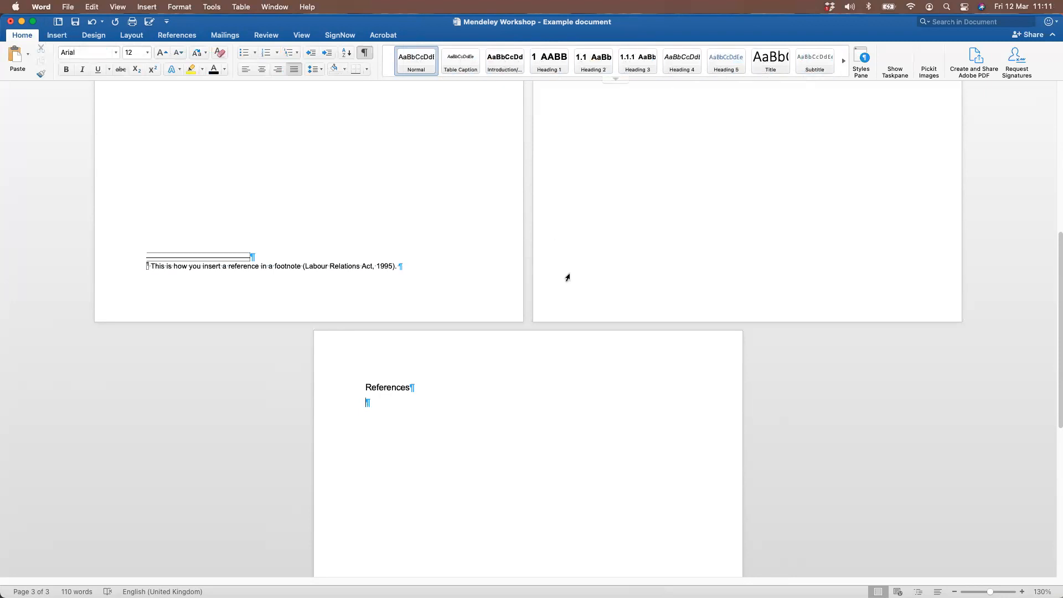
{"action": "scroll", "coordinate": [573, 159], "scroll_direction": "up", "scroll_amount": 2}
{"action": "scroll", "coordinate": [573, 159], "scroll_direction": "up", "scroll_amount": 8}
{"action": "left_click", "coordinate": [124, 150]}
{"action": "left_click", "coordinate": [551, 69]}
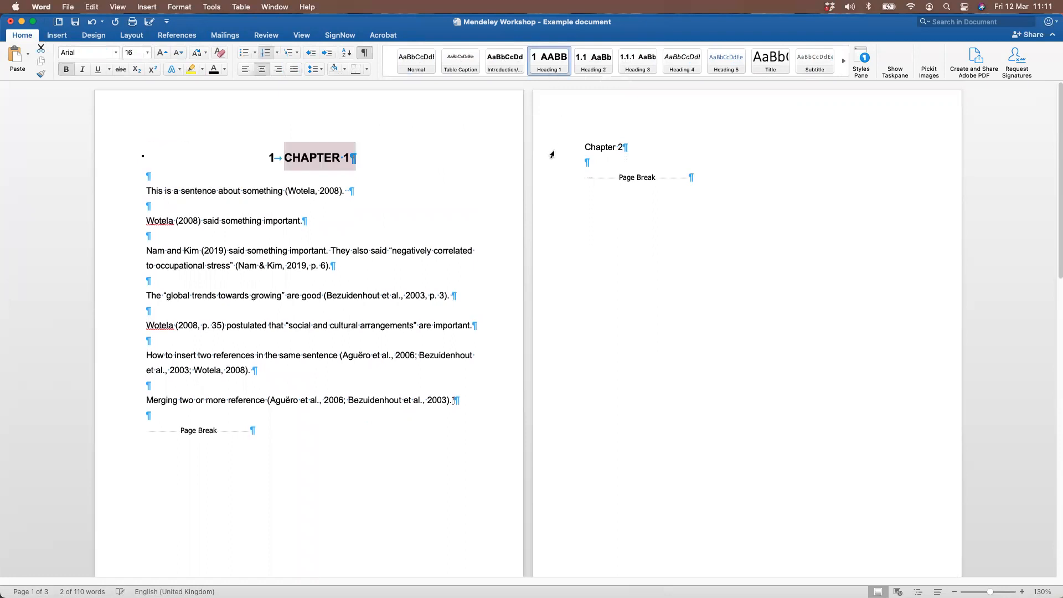
{"action": "left_click", "coordinate": [551, 151]}
{"action": "left_click", "coordinate": [546, 67]}
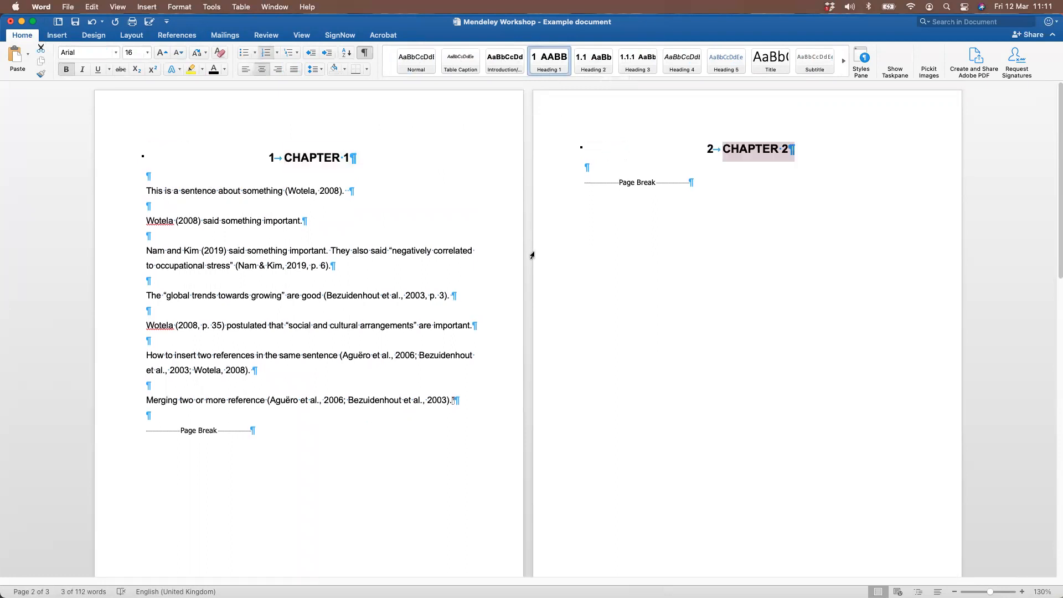
{"action": "scroll", "coordinate": [531, 255], "scroll_direction": "down", "scroll_amount": 10}
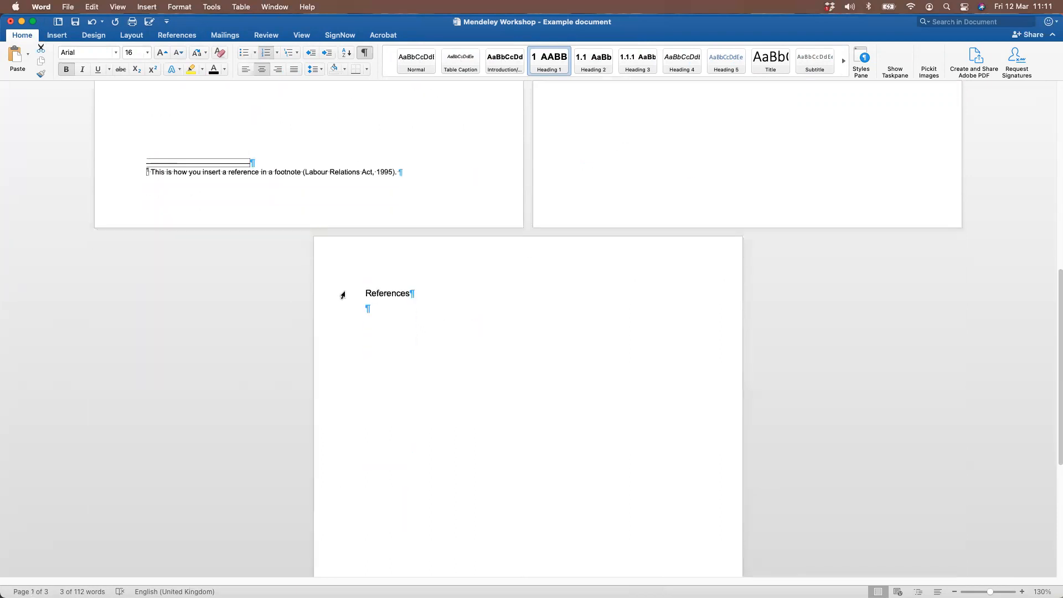
{"action": "left_click", "coordinate": [342, 295]}
{"action": "left_click", "coordinate": [551, 71]}
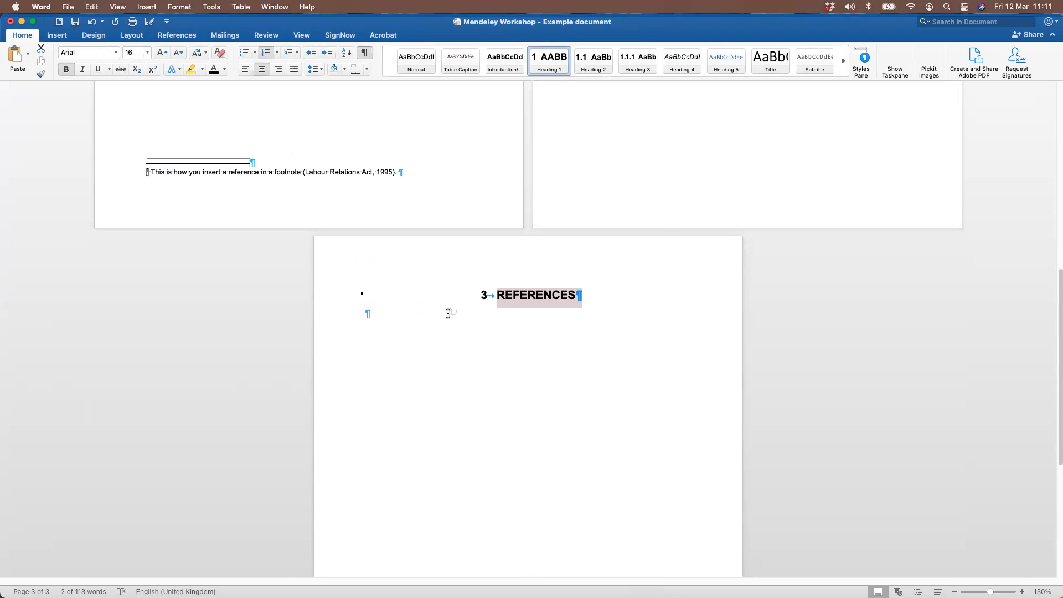
Add a blank paragraph below the References heading and remove the heading's automatic number
{"action": "left_click", "coordinate": [409, 317]}
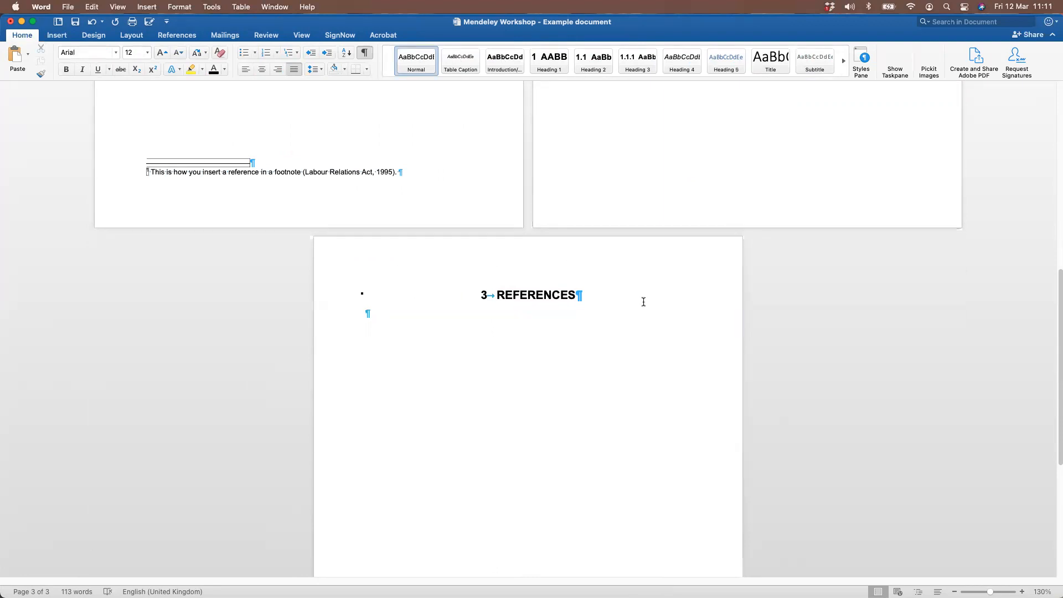
{"action": "key", "text": "Return"}
{"action": "left_click", "coordinate": [497, 294]}
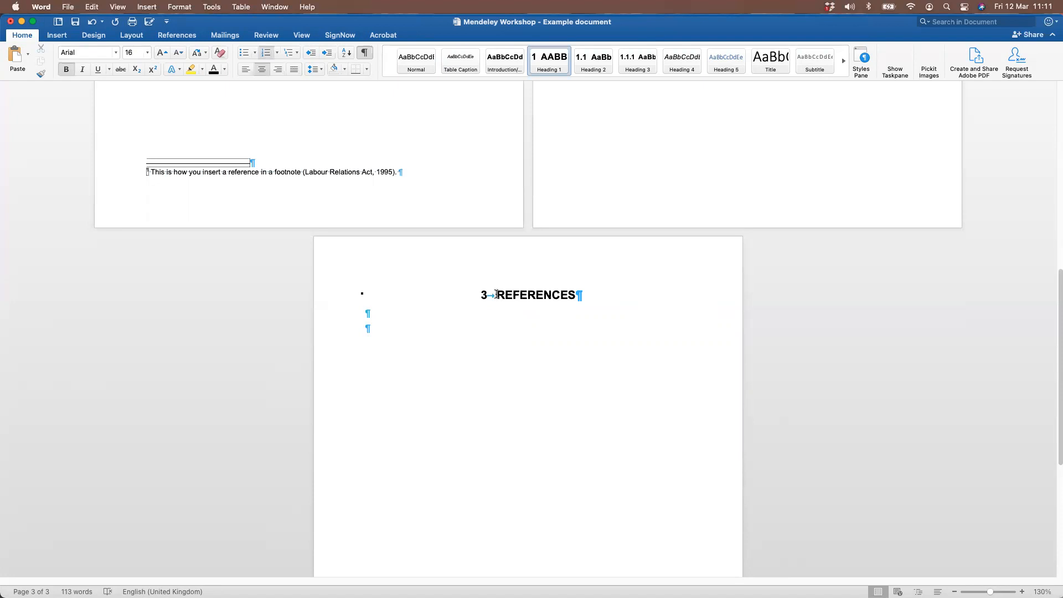
{"action": "key", "text": "BackSpace"}
{"action": "key", "text": "BackSpace"}
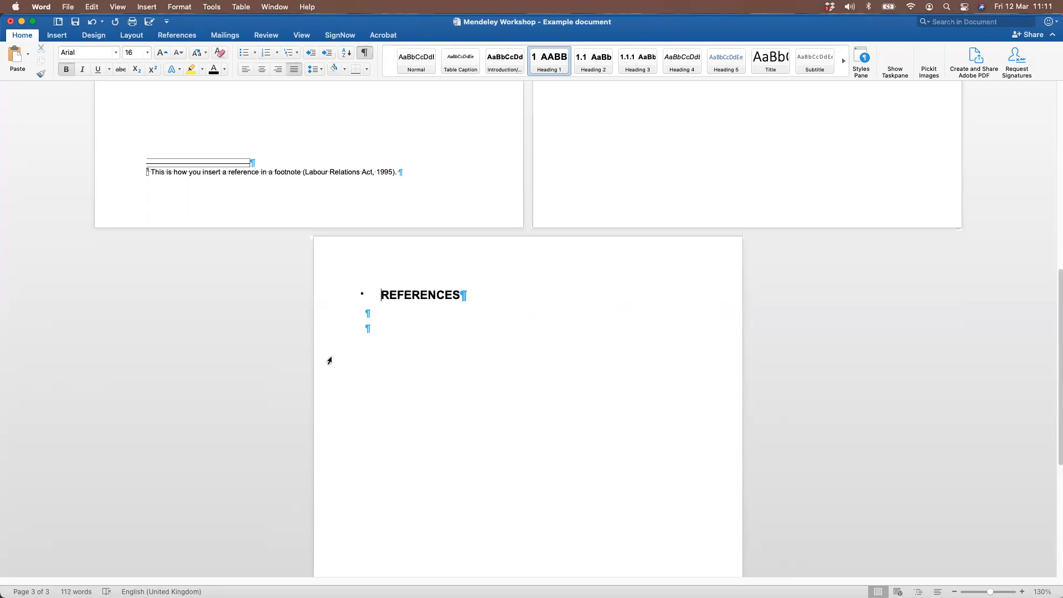
Insert the Mendeley bibliography in the second blank paragraph below the References heading
{"action": "left_click", "coordinate": [378, 314]}
{"action": "left_click", "coordinate": [374, 330]}
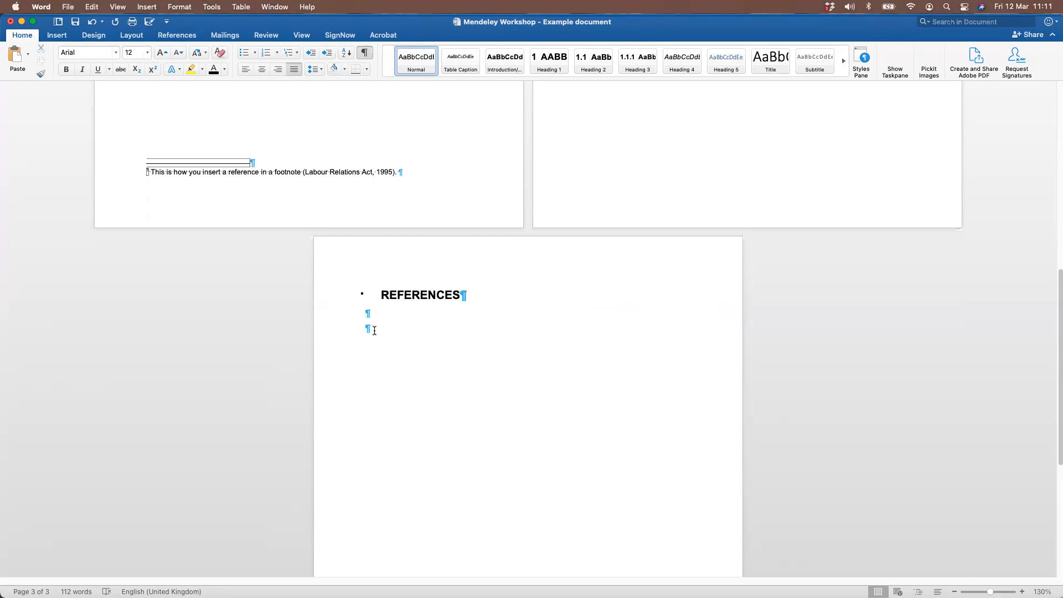
{"action": "left_click", "coordinate": [181, 37]}
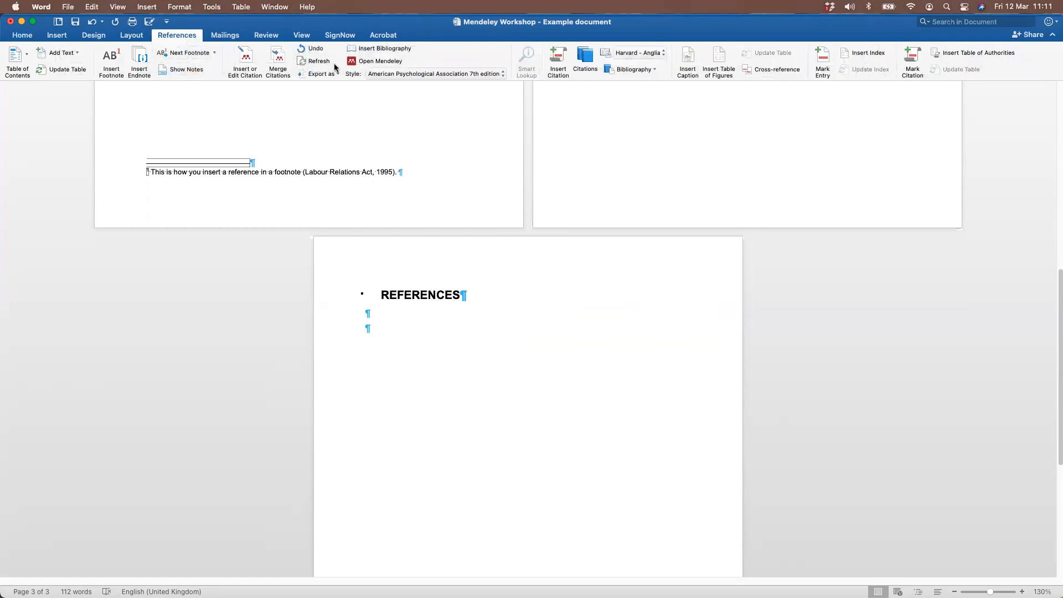
{"action": "left_click", "coordinate": [370, 50]}
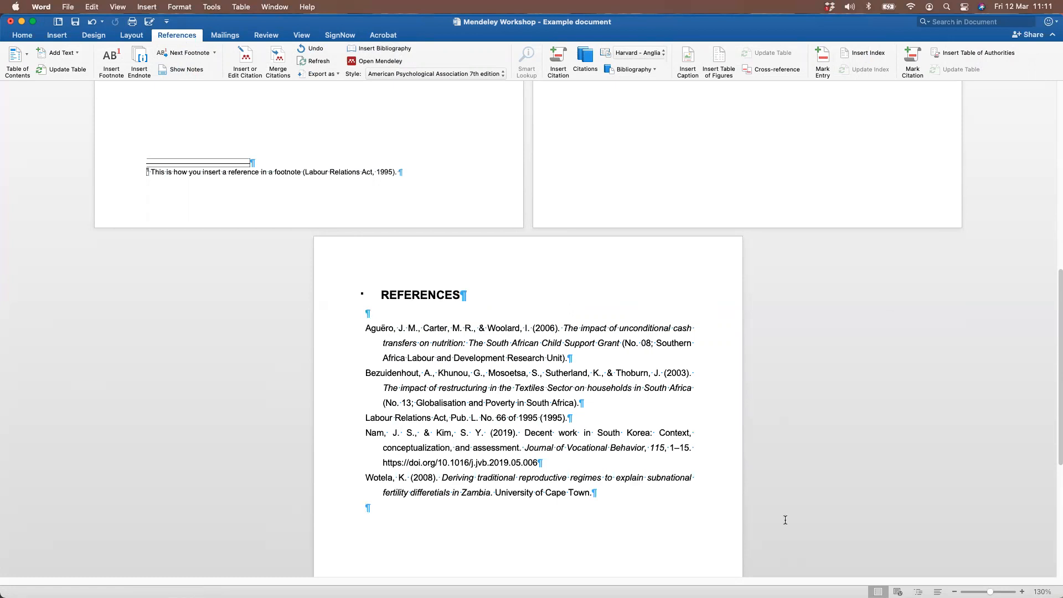
Compare the in-text citations and the footnote citation with the corresponding entries in the reference list
{"action": "scroll", "coordinate": [785, 520], "scroll_direction": "up", "scroll_amount": 15}
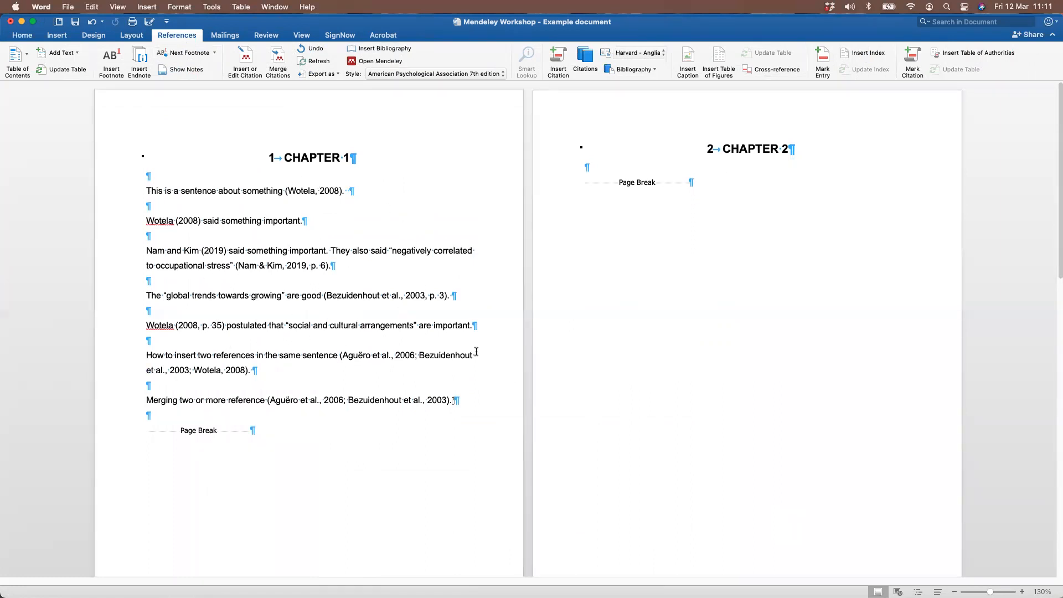
{"action": "scroll", "coordinate": [536, 351], "scroll_direction": "down", "scroll_amount": 15}
{"action": "scroll", "coordinate": [597, 160], "scroll_direction": "down", "scroll_amount": 1}
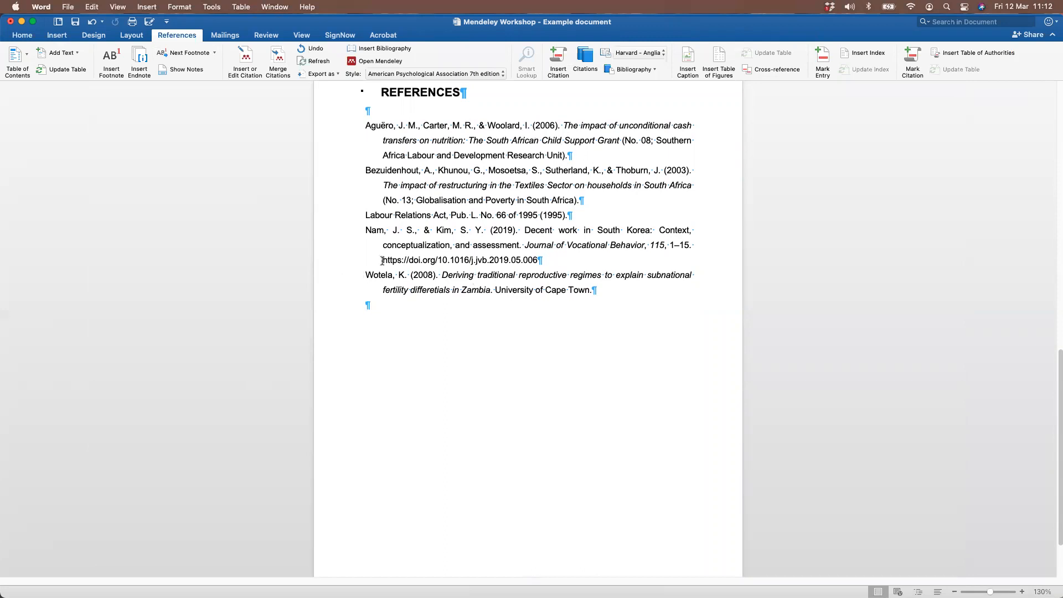
{"action": "left_click_drag", "start_coordinate": [345, 233], "coordinate": [349, 258]}
{"action": "scroll", "coordinate": [372, 251], "scroll_direction": "up", "scroll_amount": 10}
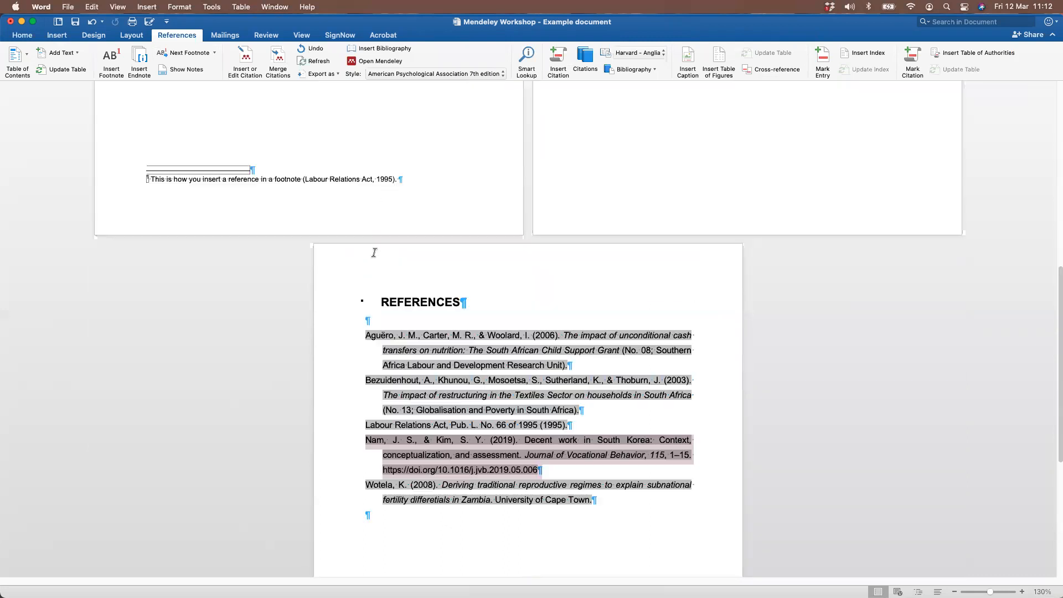
{"action": "scroll", "coordinate": [298, 259], "scroll_direction": "up", "scroll_amount": 3}
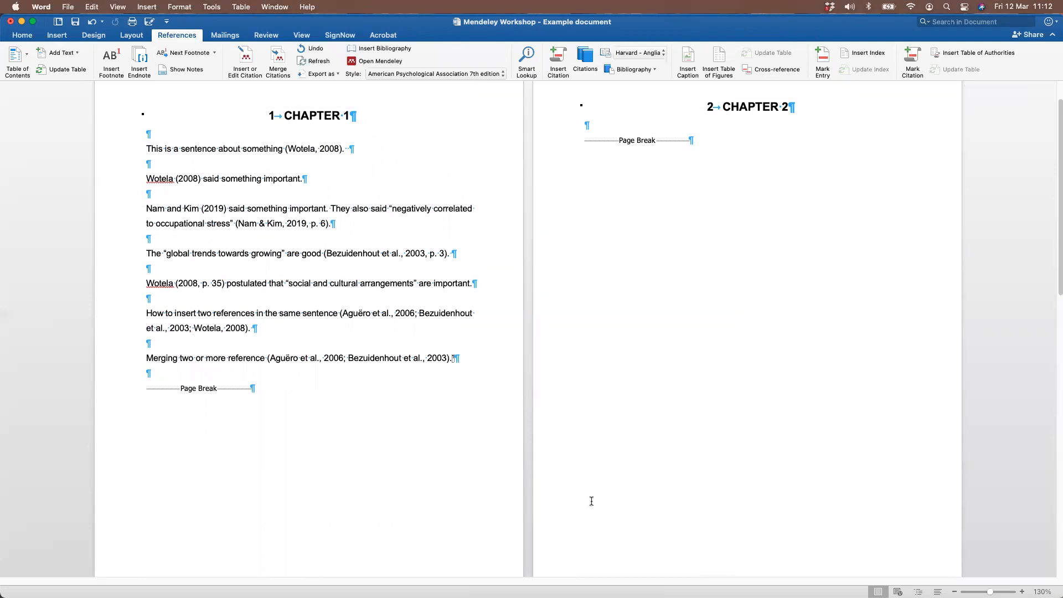
{"action": "scroll", "coordinate": [592, 500], "scroll_direction": "down", "scroll_amount": 15}
{"action": "scroll", "coordinate": [592, 501], "scroll_direction": "down", "scroll_amount": 2}
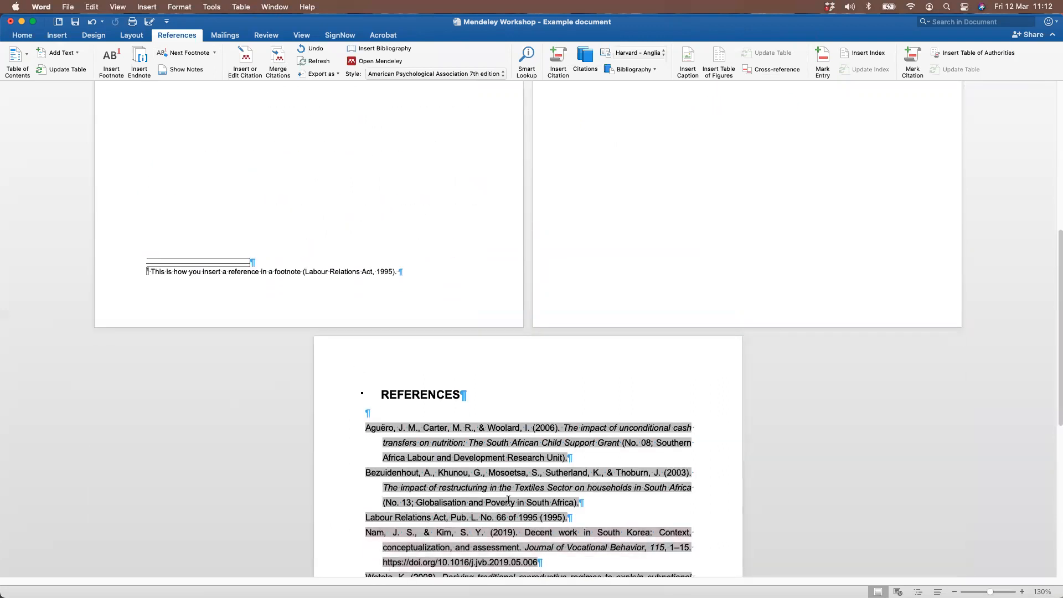
{"action": "scroll", "coordinate": [547, 515], "scroll_direction": "down", "scroll_amount": 4}
{"action": "scroll", "coordinate": [548, 516], "scroll_direction": "up", "scroll_amount": 5}
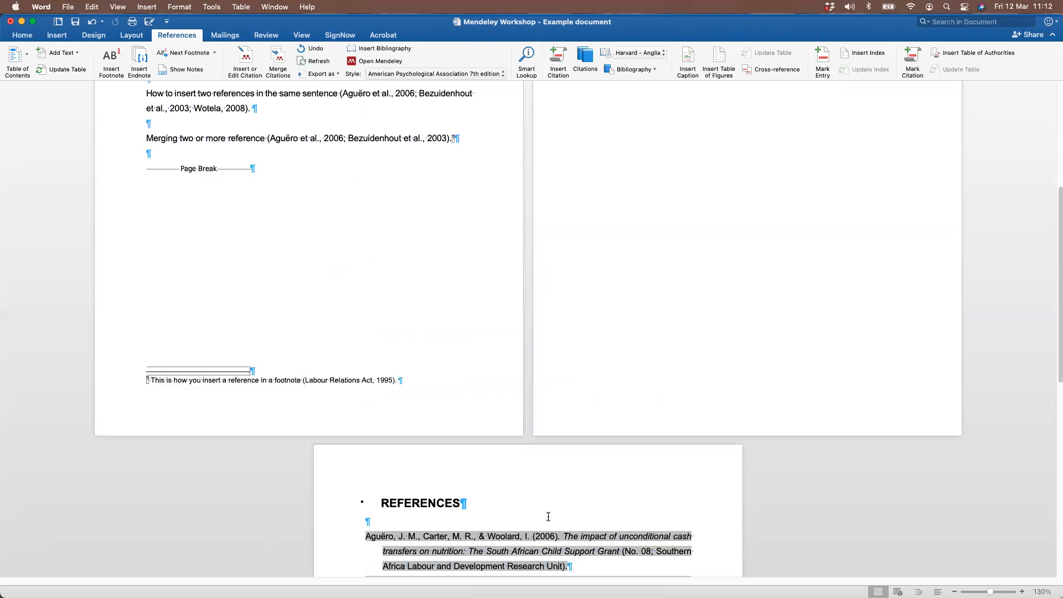
{"action": "scroll", "coordinate": [549, 516], "scroll_direction": "down", "scroll_amount": 2}
{"action": "scroll", "coordinate": [392, 470], "scroll_direction": "down", "scroll_amount": 2}
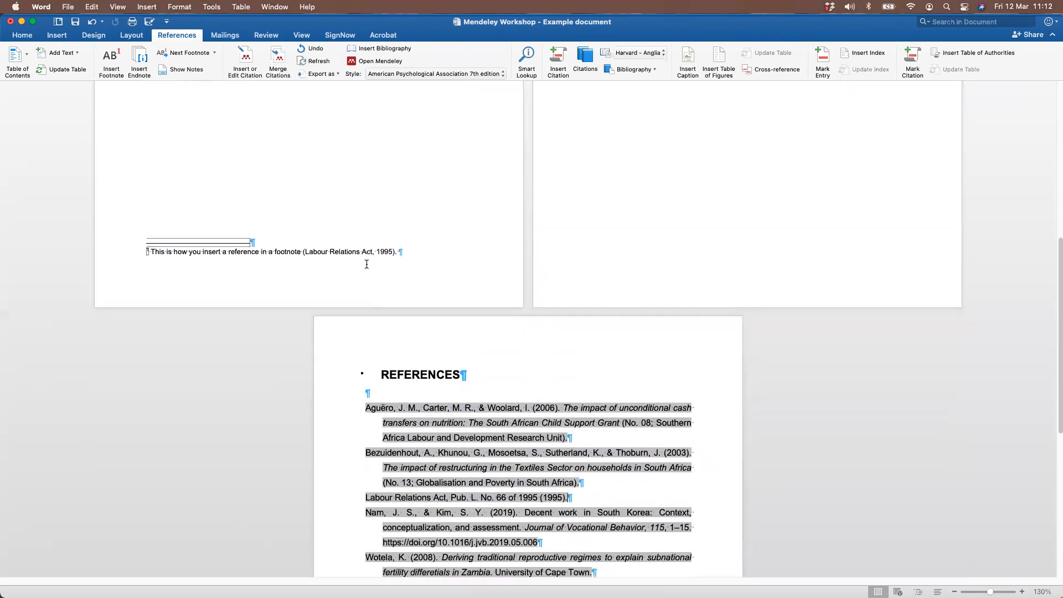
{"action": "scroll", "coordinate": [480, 378], "scroll_direction": "down", "scroll_amount": 1}
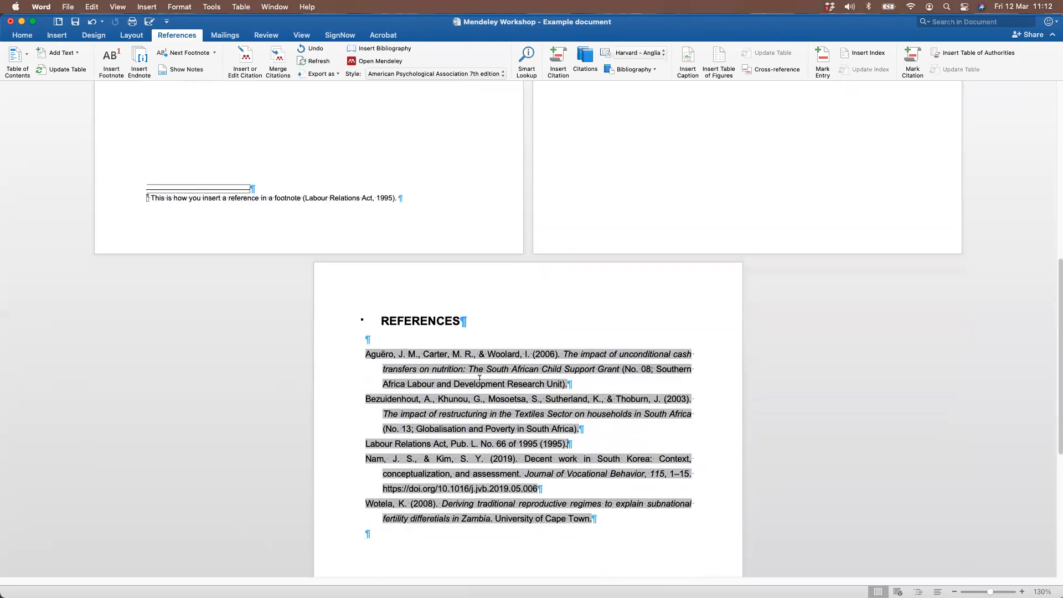
{"action": "left_click", "coordinate": [334, 446]}
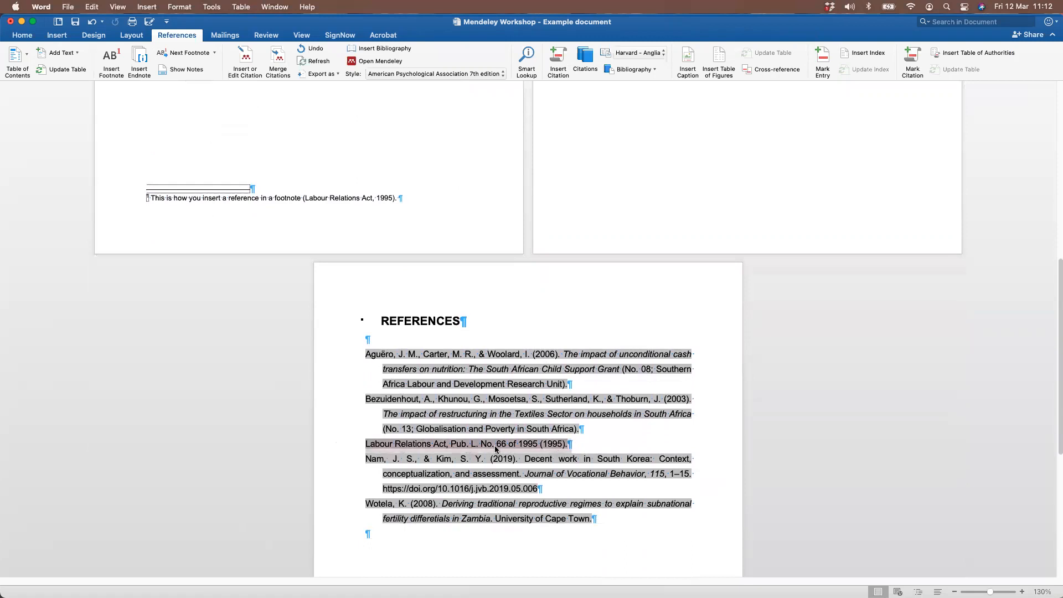
Delete the Labour Relations Act citation from the footnote on the first page
{"action": "left_click", "coordinate": [267, 202]}
{"action": "left_click", "coordinate": [301, 199]}
{"action": "key", "text": "Right"}
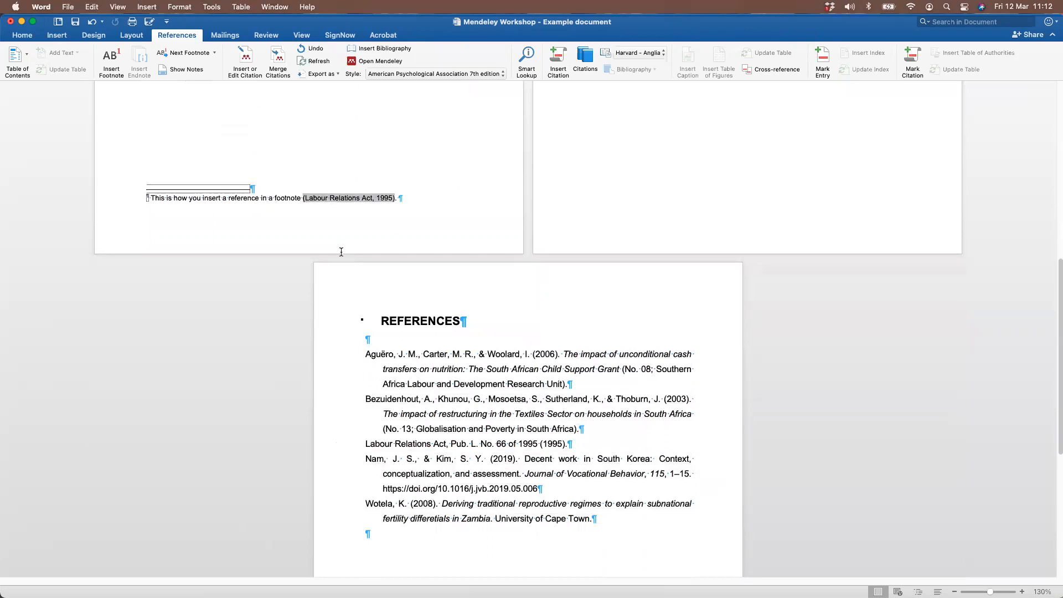
{"action": "key", "text": "shift+Right"}
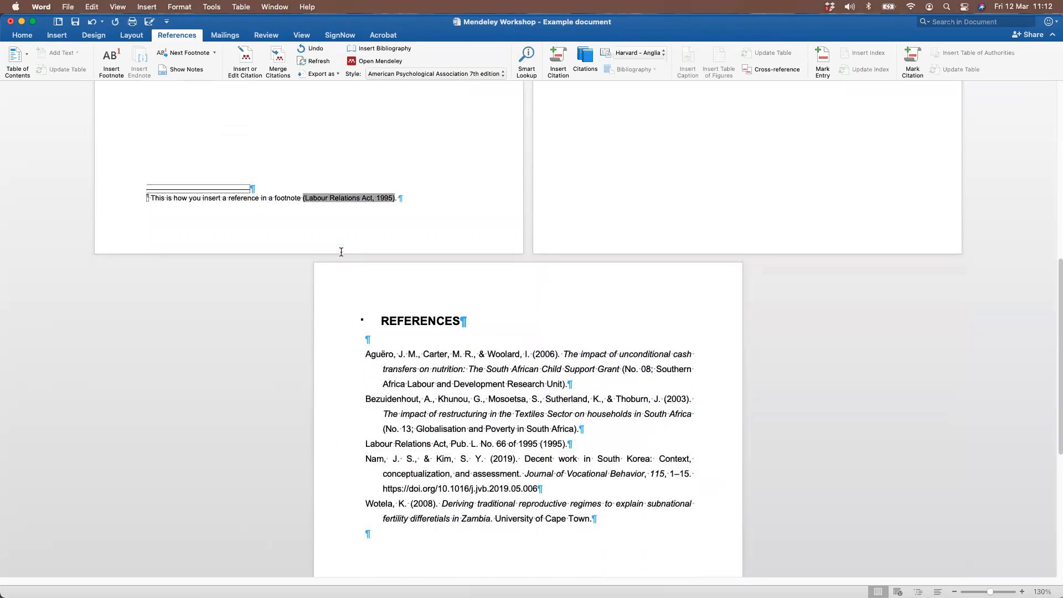
{"action": "key", "text": "BackSpace"}
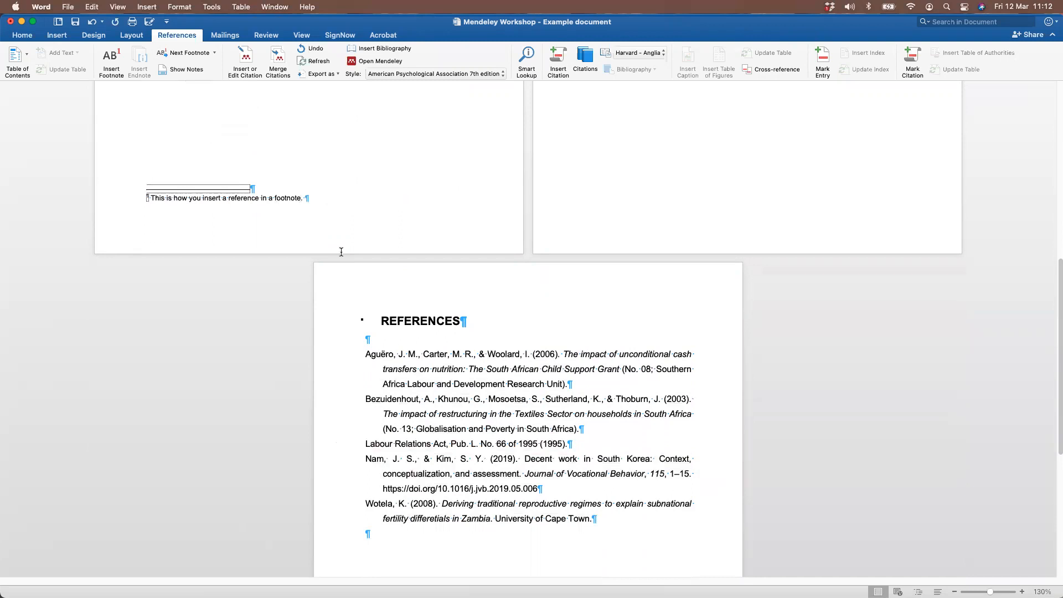
Refresh the Mendeley citations and bibliography to match the edited footnote
{"action": "scroll", "coordinate": [177, 227], "scroll_direction": "up", "scroll_amount": 5}
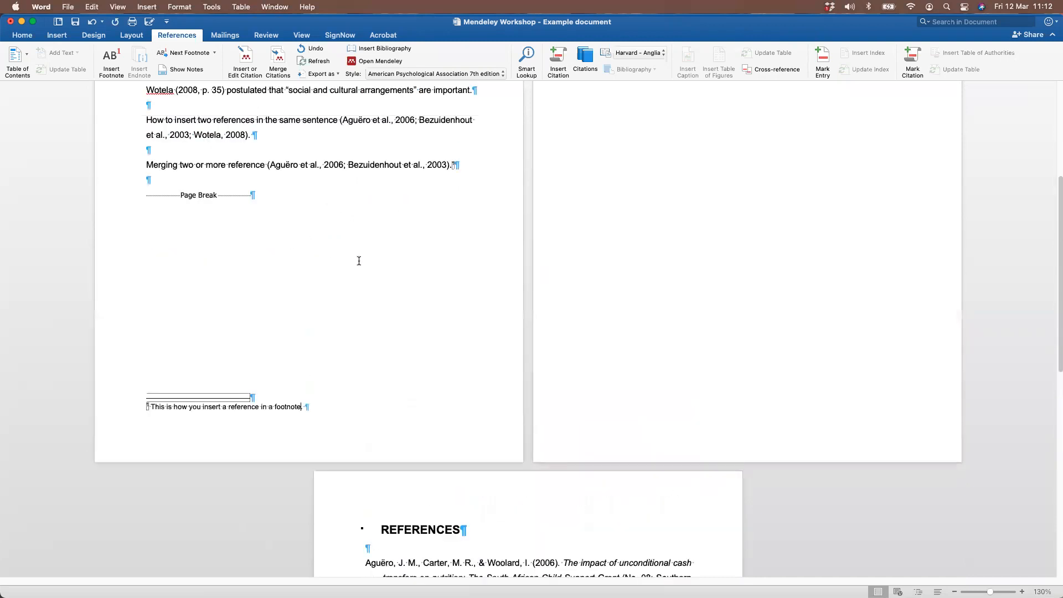
{"action": "scroll", "coordinate": [359, 260], "scroll_direction": "up", "scroll_amount": 5}
{"action": "scroll", "coordinate": [344, 438], "scroll_direction": "down", "scroll_amount": 12}
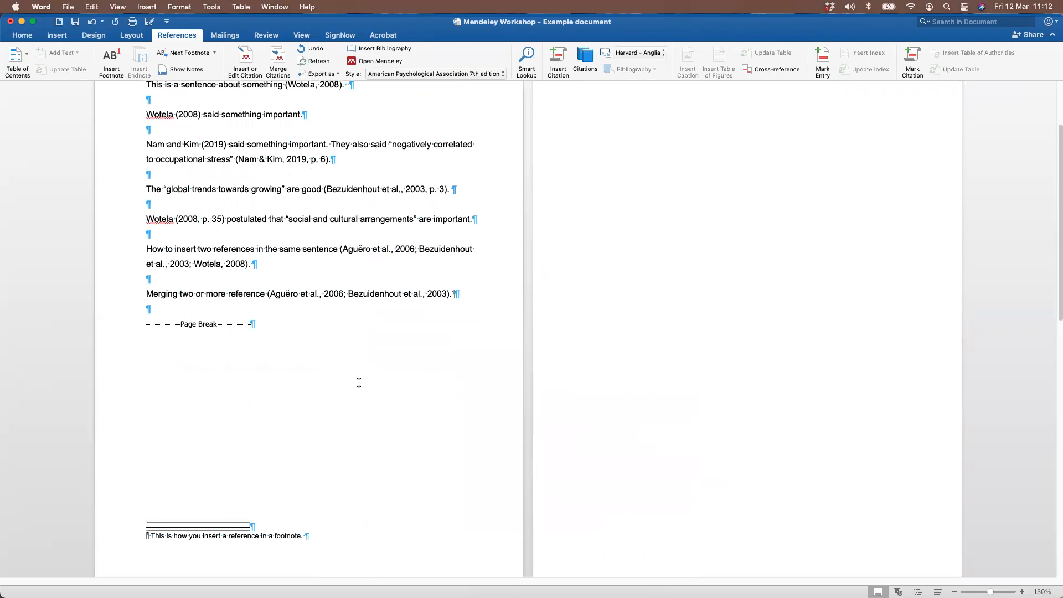
{"action": "scroll", "coordinate": [350, 317], "scroll_direction": "down", "scroll_amount": 2}
{"action": "left_click", "coordinate": [313, 61]}
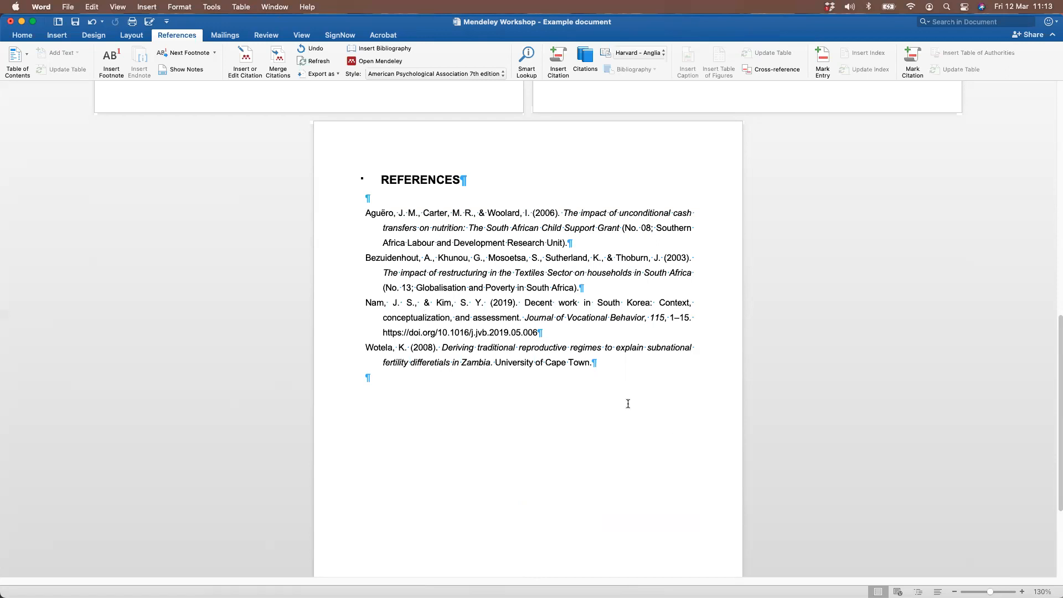
Change the Mendeley citation style to Cite Them Right 10th edition - Harvard
{"action": "scroll", "coordinate": [696, 389], "scroll_direction": "up", "scroll_amount": 5}
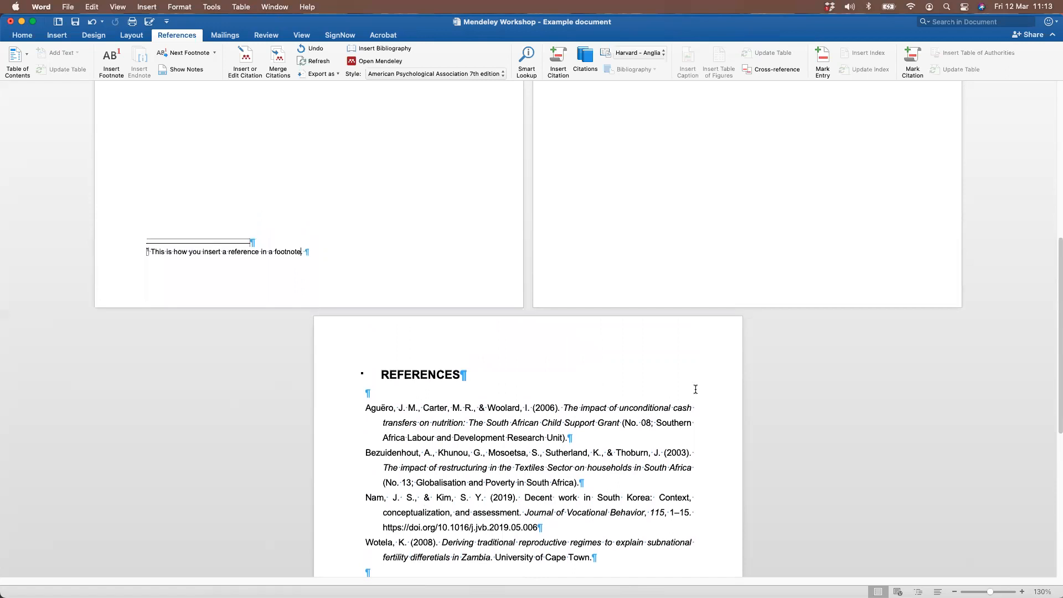
{"action": "scroll", "coordinate": [696, 389], "scroll_direction": "up", "scroll_amount": 15}
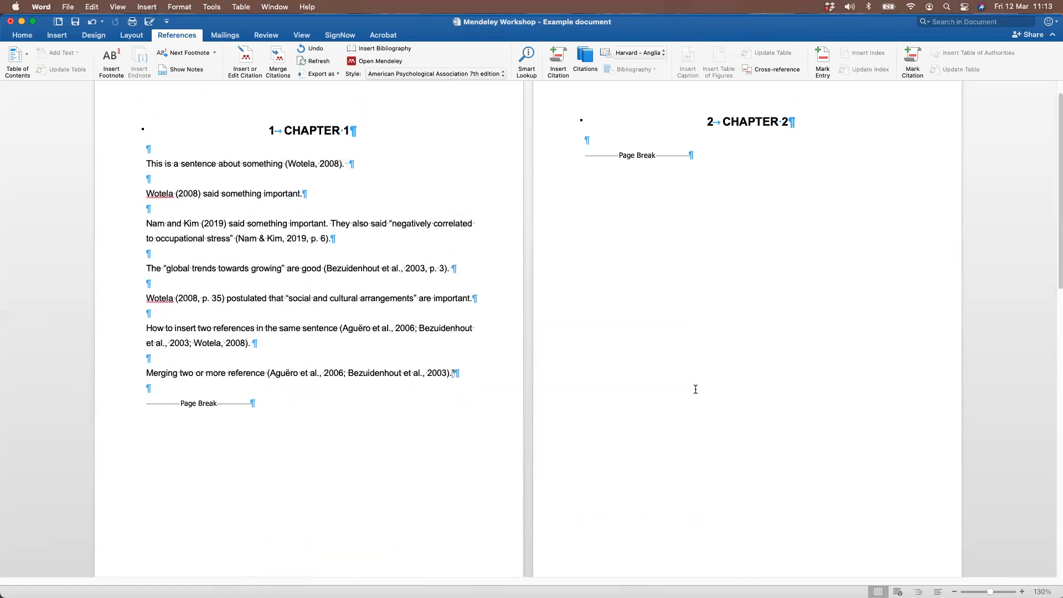
{"action": "left_click", "coordinate": [456, 75]}
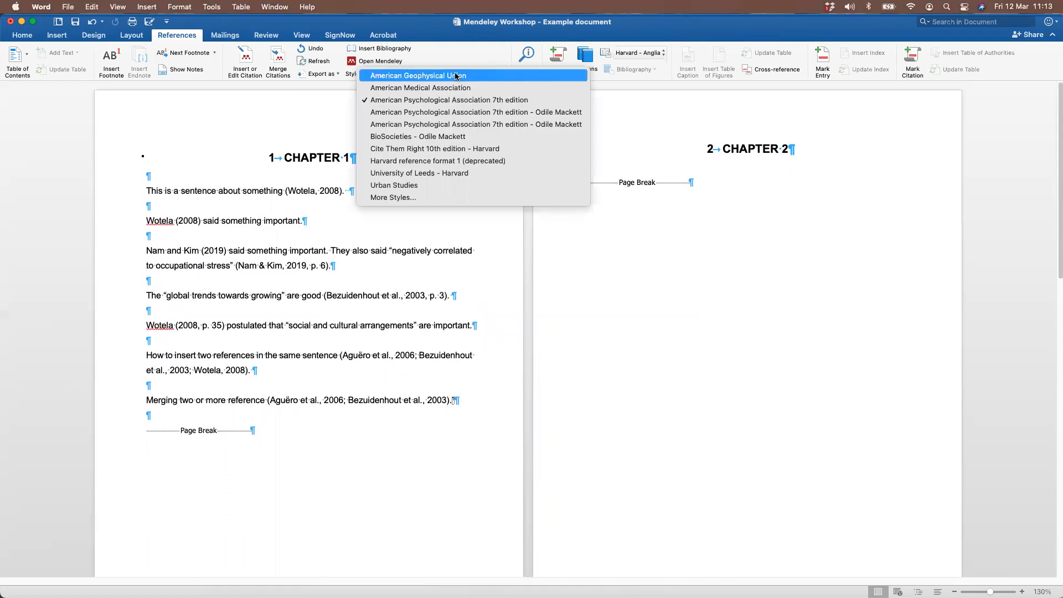
{"action": "left_click", "coordinate": [459, 148]}
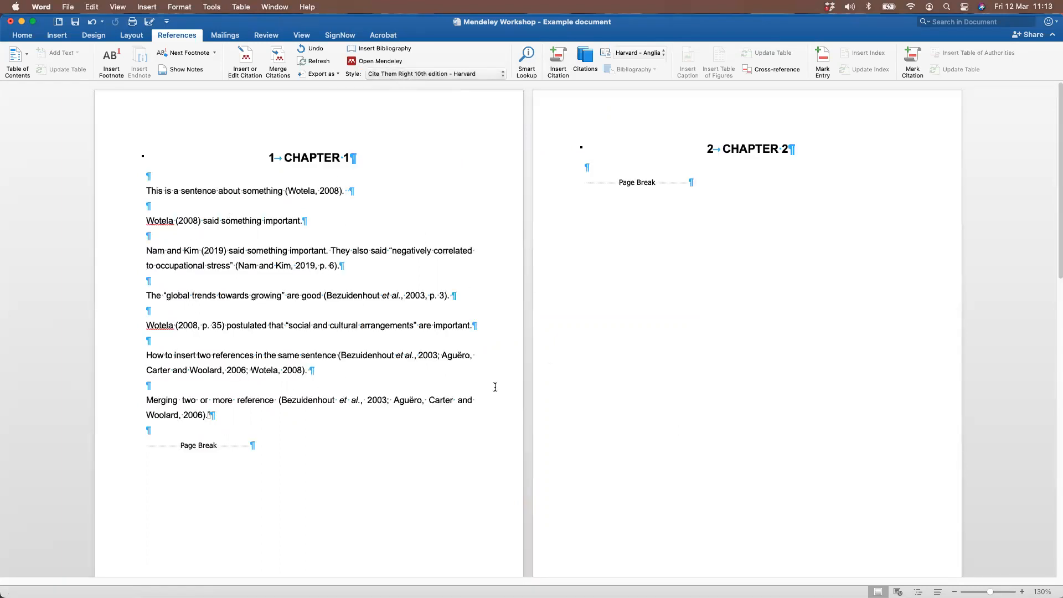
Examine how the multi-source citations in Chapter 1 and the reference list are formatted in the Harvard style
{"action": "scroll", "coordinate": [550, 361], "scroll_direction": "down", "scroll_amount": 2}
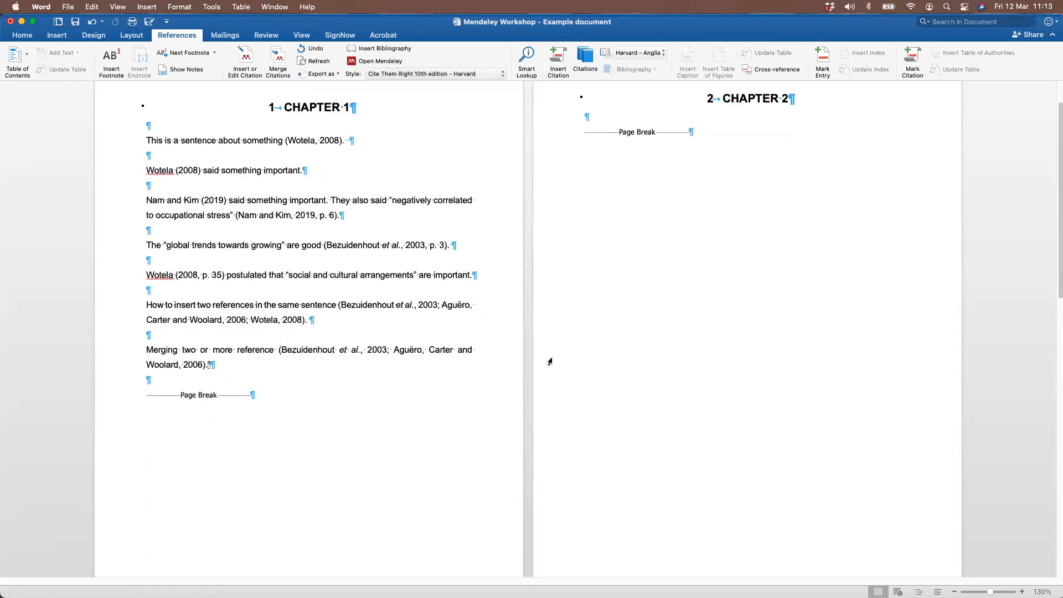
{"action": "double_click", "coordinate": [346, 351]}
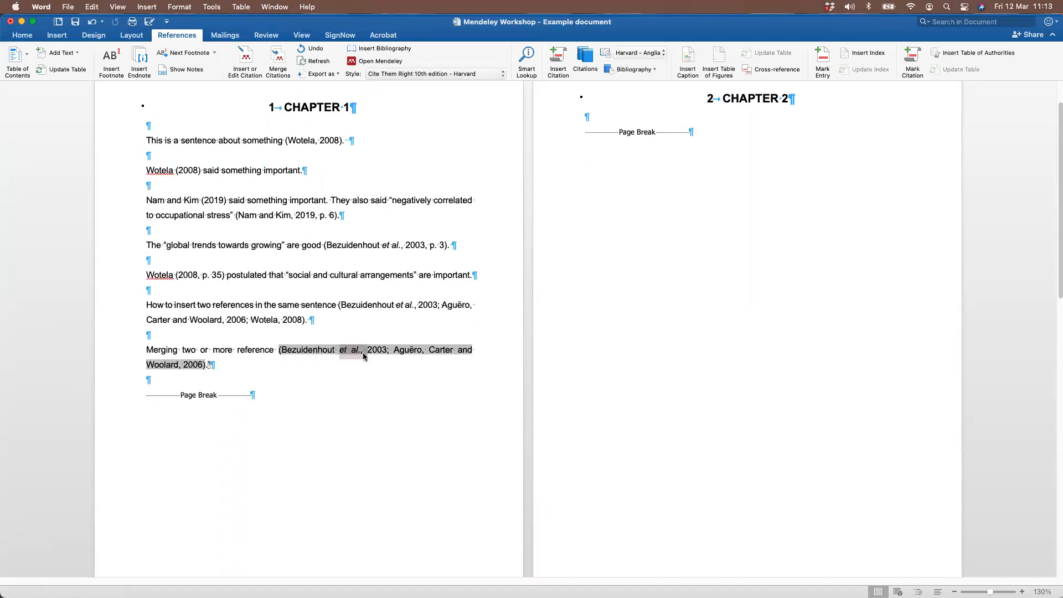
{"action": "left_click", "coordinate": [228, 363]}
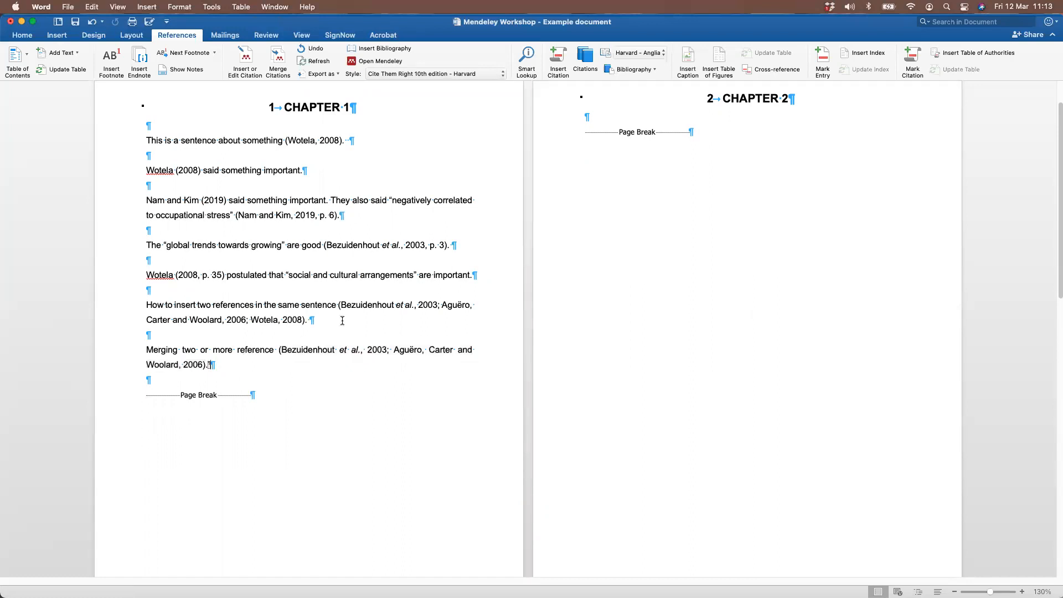
{"action": "left_click_drag", "start_coordinate": [339, 305], "coordinate": [308, 313]}
{"action": "left_click", "coordinate": [307, 313]}
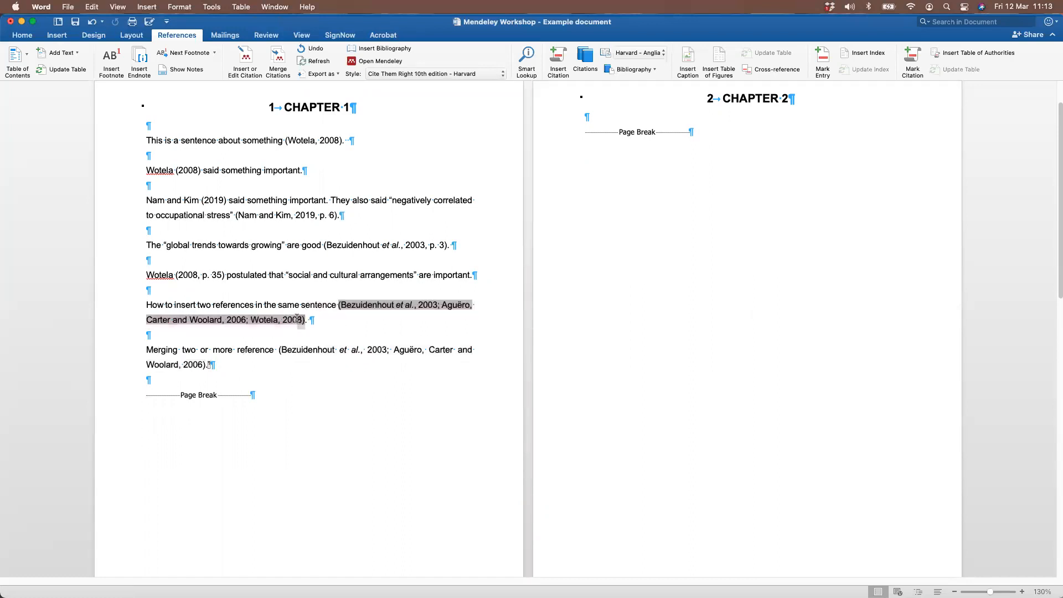
{"action": "left_click", "coordinate": [354, 316]}
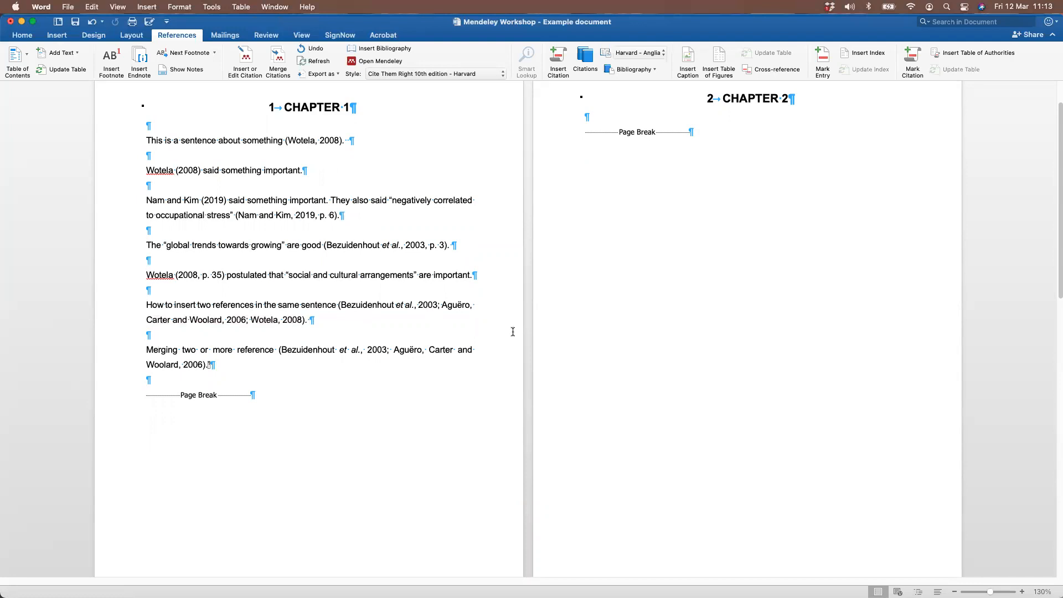
{"action": "scroll", "coordinate": [513, 331], "scroll_direction": "down", "scroll_amount": 10}
{"action": "scroll", "coordinate": [512, 331], "scroll_direction": "down", "scroll_amount": 1}
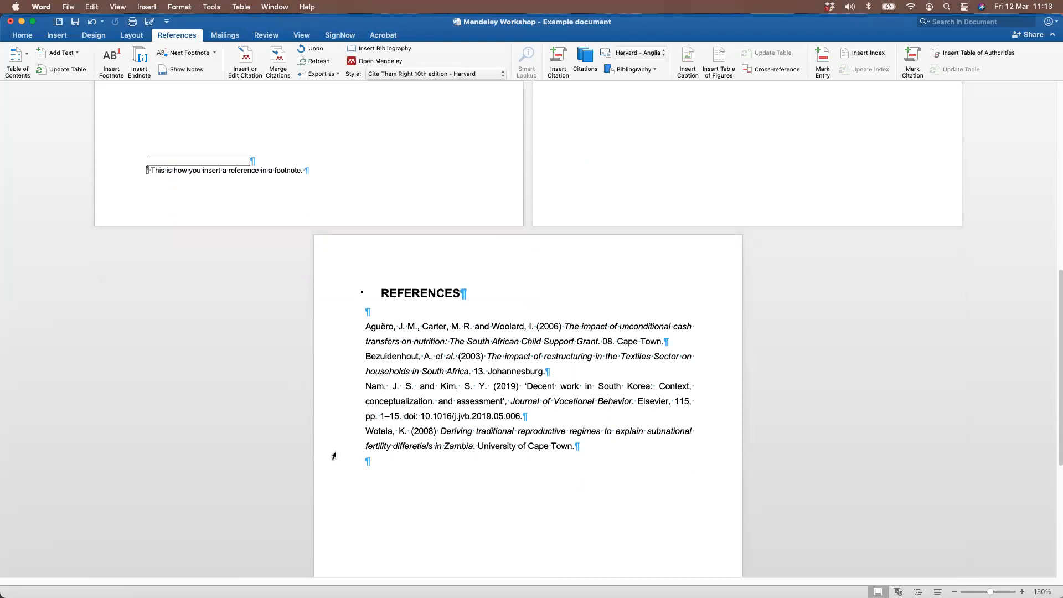
{"action": "scroll", "coordinate": [333, 455], "scroll_direction": "up", "scroll_amount": 15}
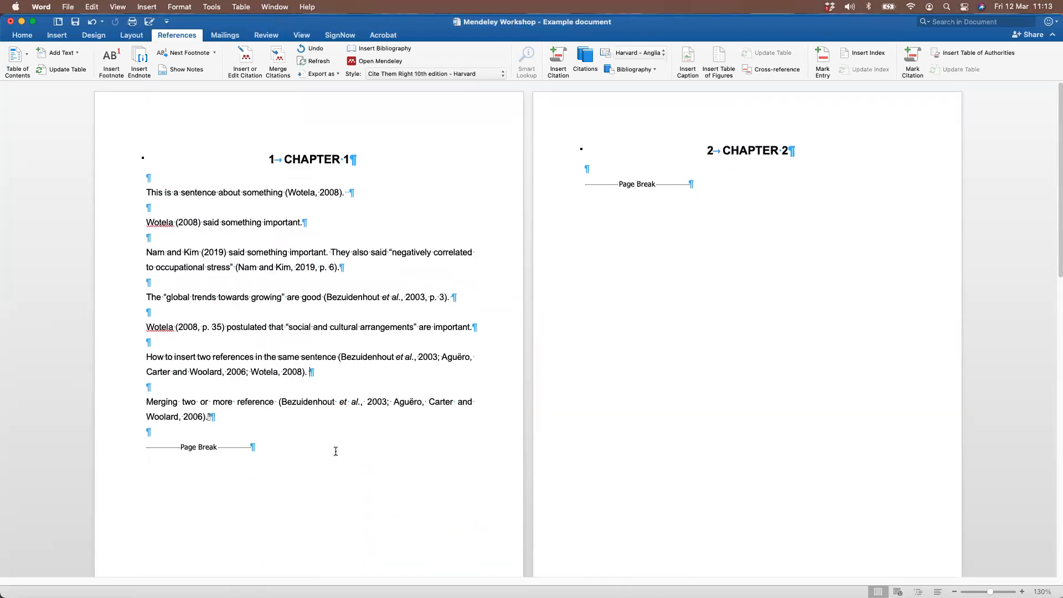
Open Mendeley's Citation Styles window through the option for more styles and browse the installed styles
{"action": "left_click", "coordinate": [501, 77]}
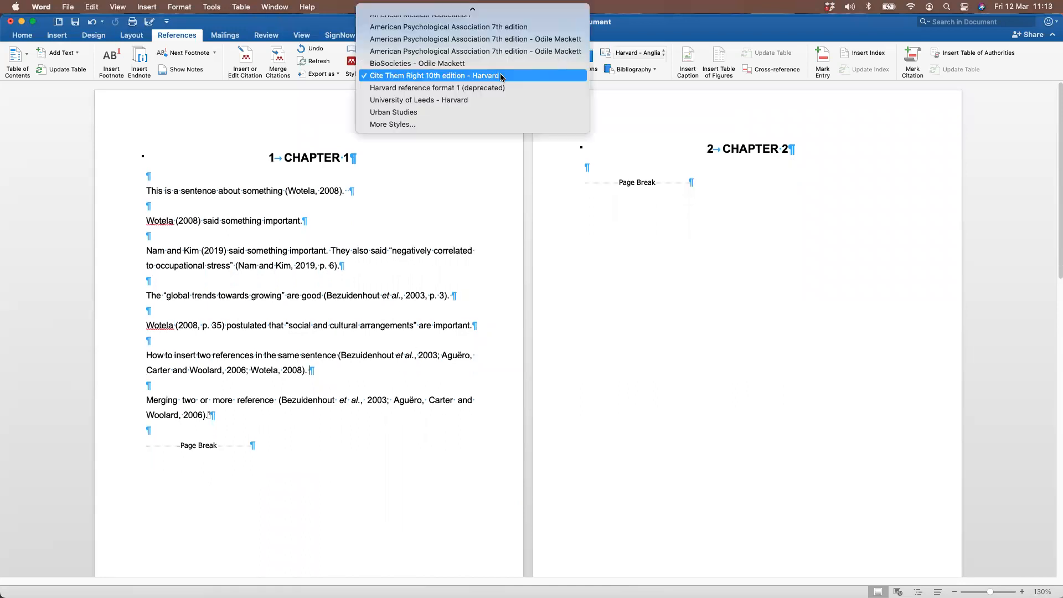
{"action": "left_click", "coordinate": [406, 125]}
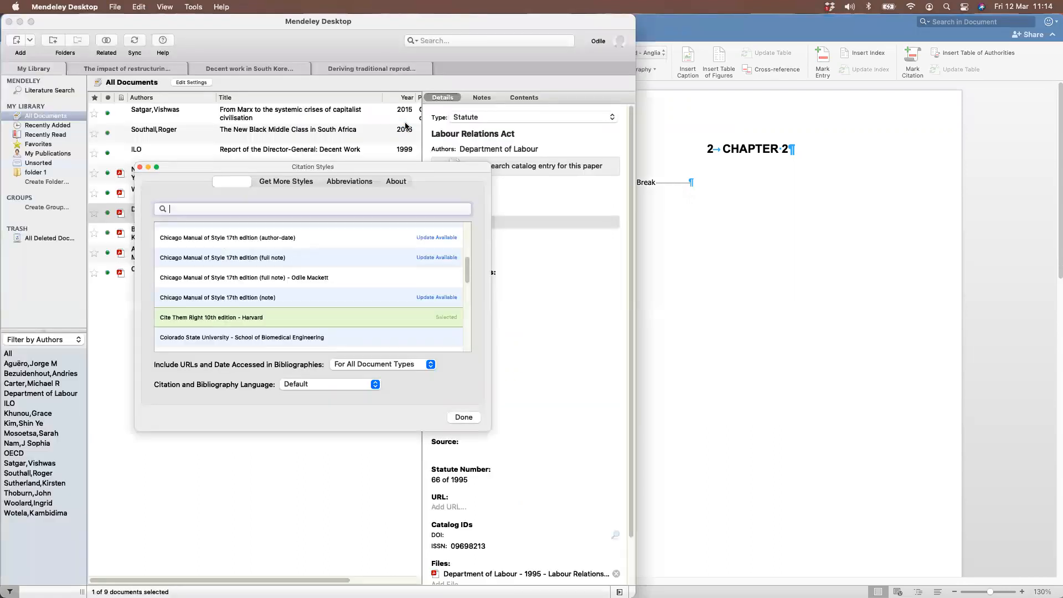
{"action": "scroll", "coordinate": [350, 318], "scroll_direction": "up", "scroll_amount": 5}
{"action": "scroll", "coordinate": [350, 318], "scroll_direction": "down", "scroll_amount": 15}
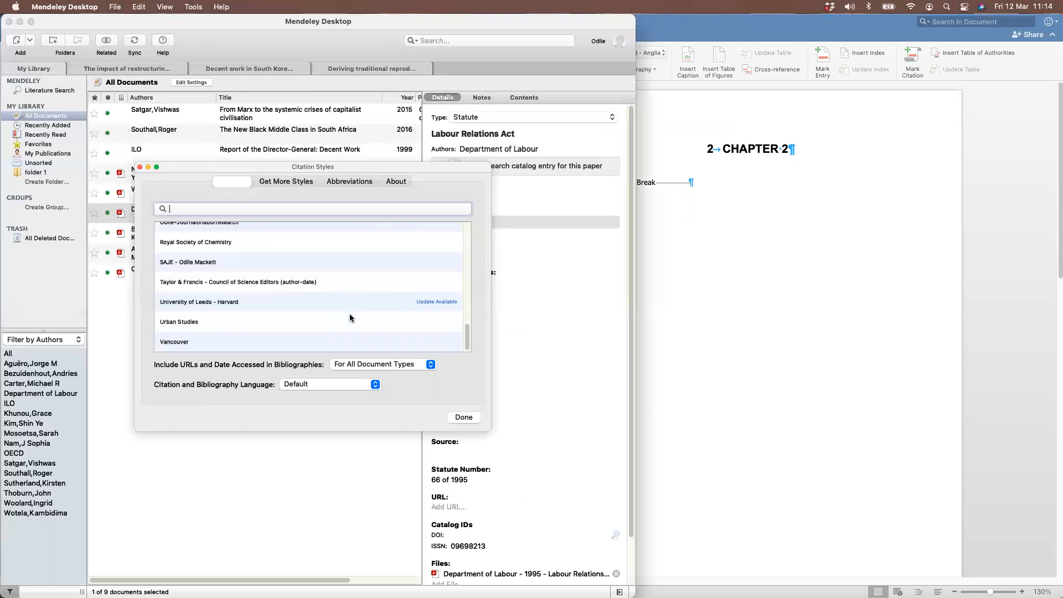
{"action": "scroll", "coordinate": [286, 278], "scroll_direction": "up", "scroll_amount": 5}
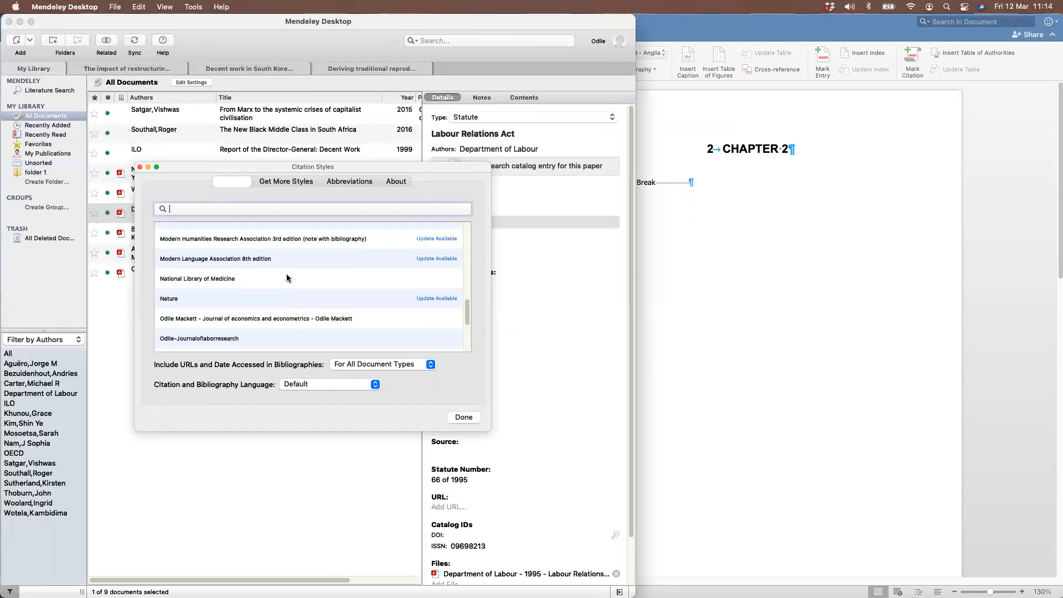
{"action": "scroll", "coordinate": [287, 278], "scroll_direction": "up", "scroll_amount": 2}
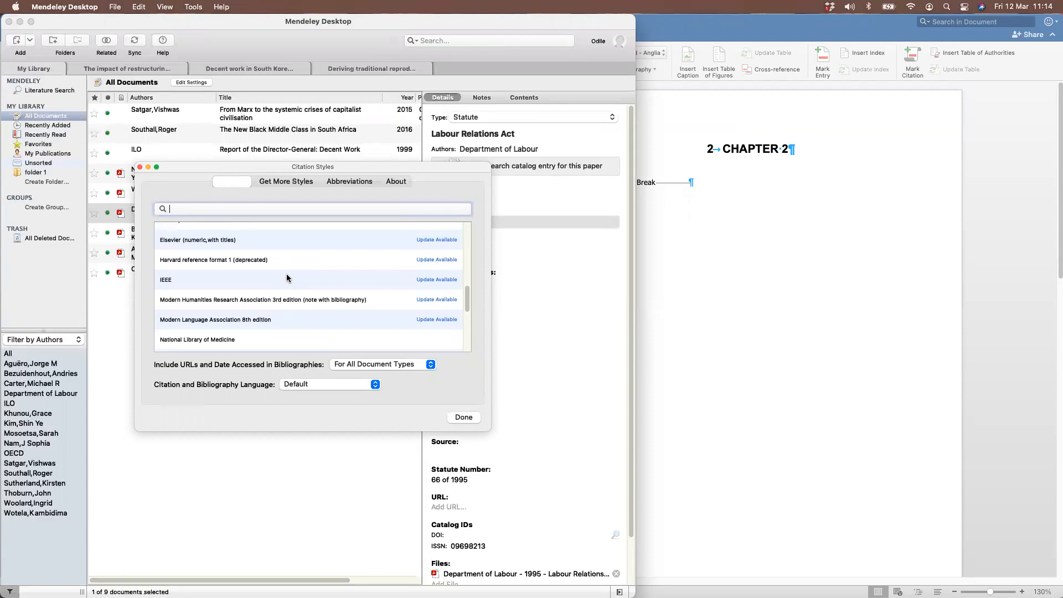
{"action": "scroll", "coordinate": [287, 278], "scroll_direction": "up", "scroll_amount": 3}
{"action": "scroll", "coordinate": [287, 278], "scroll_direction": "up", "scroll_amount": 5}
{"action": "scroll", "coordinate": [287, 277], "scroll_direction": "down", "scroll_amount": 2}
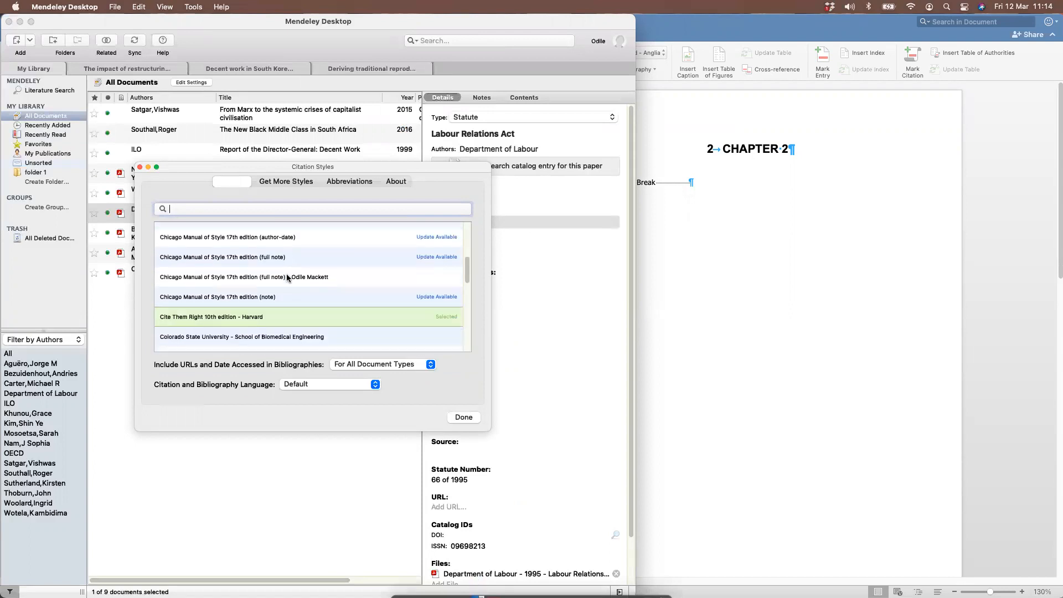
Switch the Mendeley citation style to Chicago Manual of Style 17th edition (note) and return to the Word document to apply it
{"action": "scroll", "coordinate": [313, 315], "scroll_direction": "up", "scroll_amount": 2}
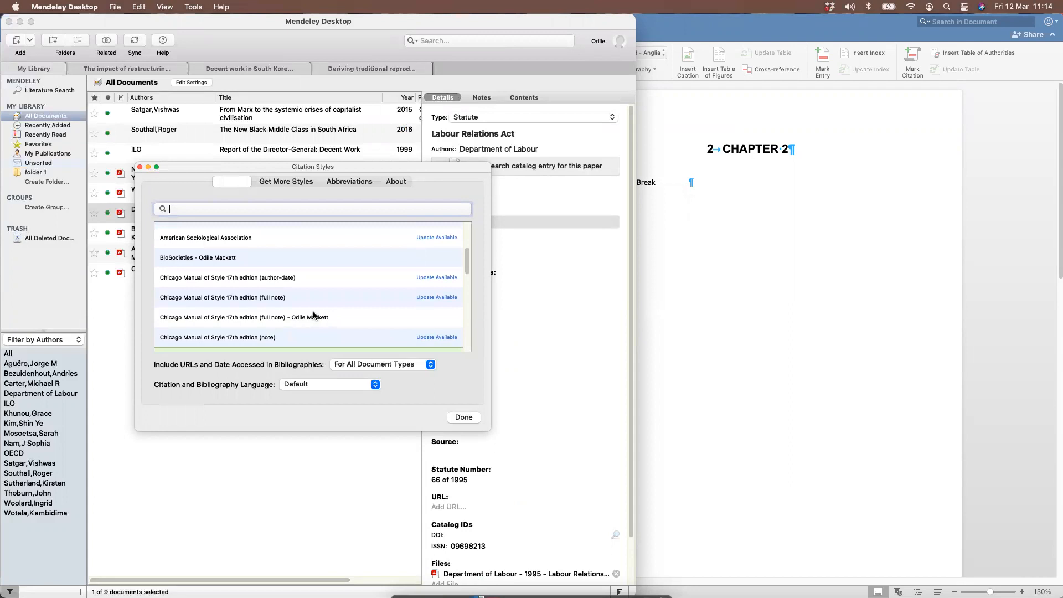
{"action": "left_click", "coordinate": [272, 338]}
{"action": "scroll", "coordinate": [372, 319], "scroll_direction": "down", "scroll_amount": 3}
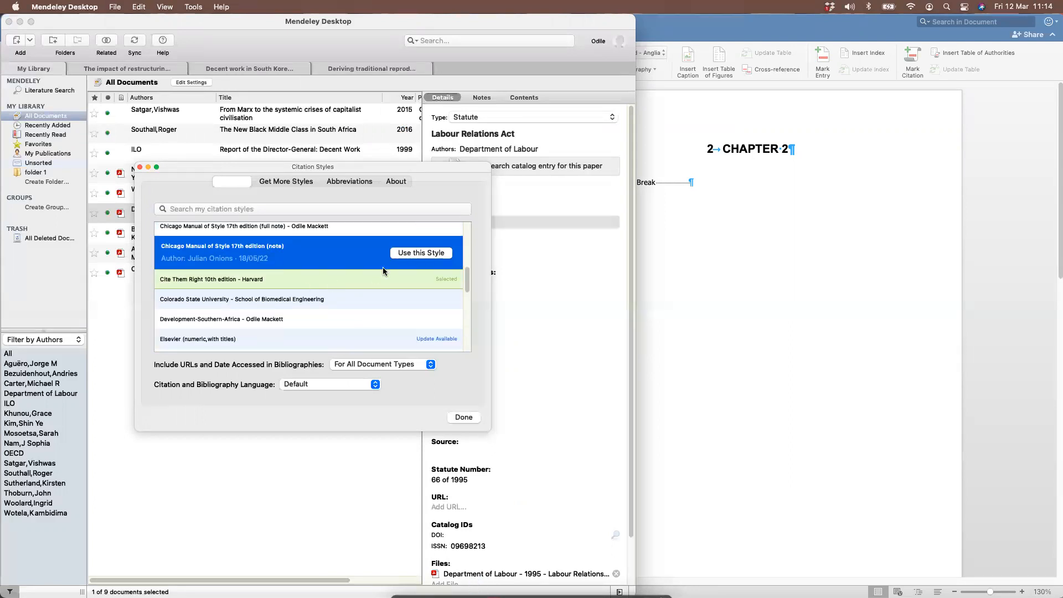
{"action": "left_click", "coordinate": [411, 255]}
{"action": "left_click", "coordinate": [465, 418]}
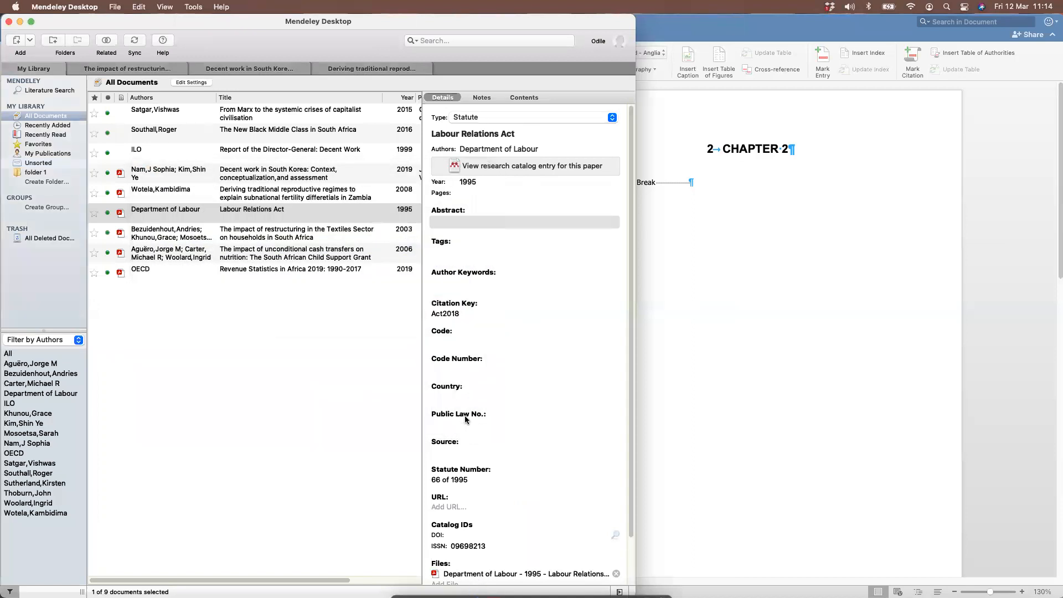
{"action": "left_click", "coordinate": [709, 275]}
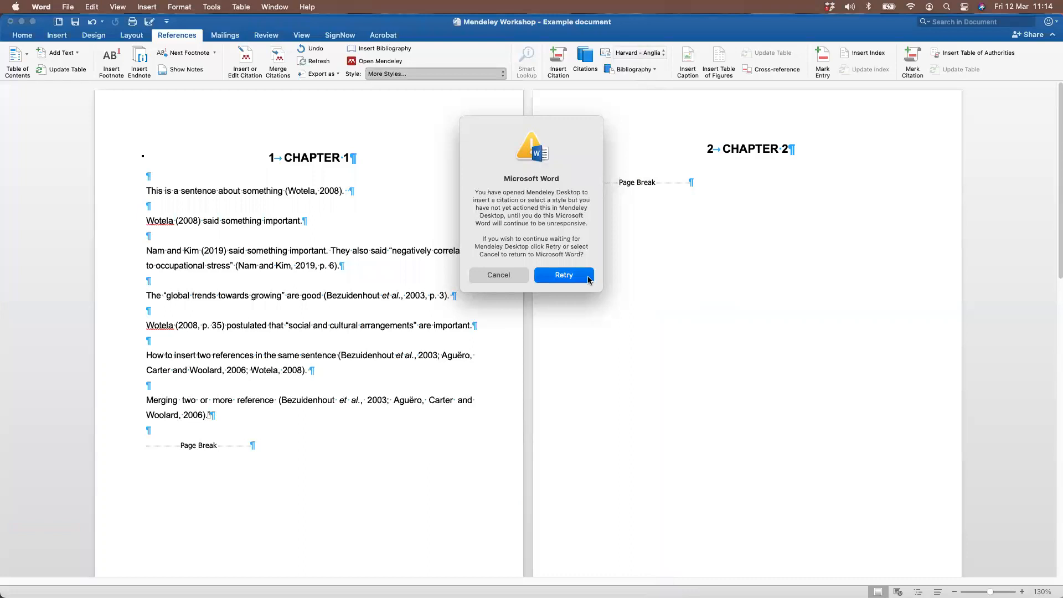
{"action": "left_click", "coordinate": [589, 279]}
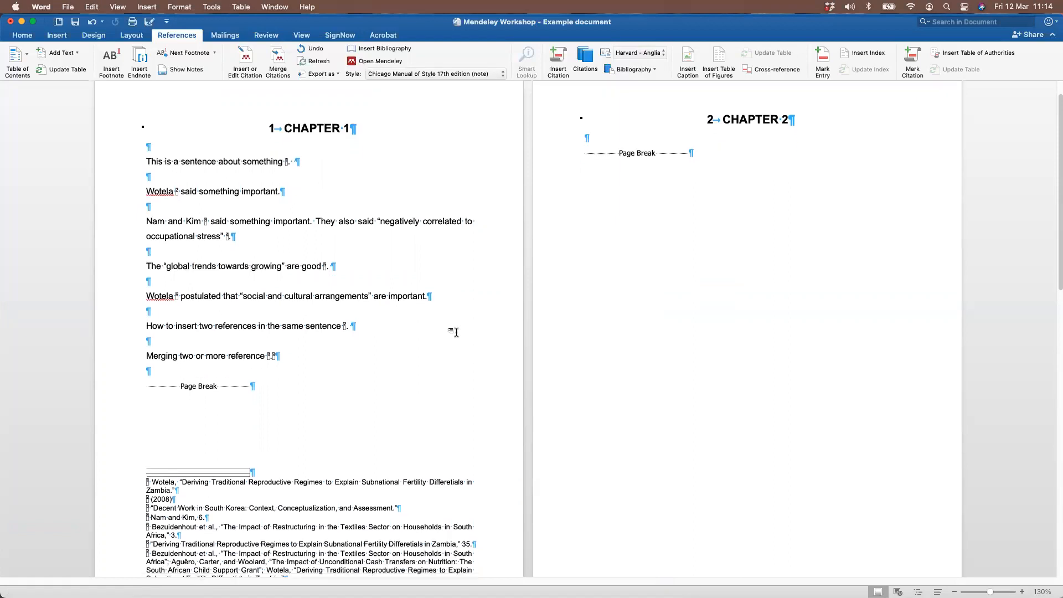
Hide the formatting marks and examine how the Chapter 1 footnotes and the reference list are formatted in the Chicago note style
{"action": "scroll", "coordinate": [454, 331], "scroll_direction": "down", "scroll_amount": 2}
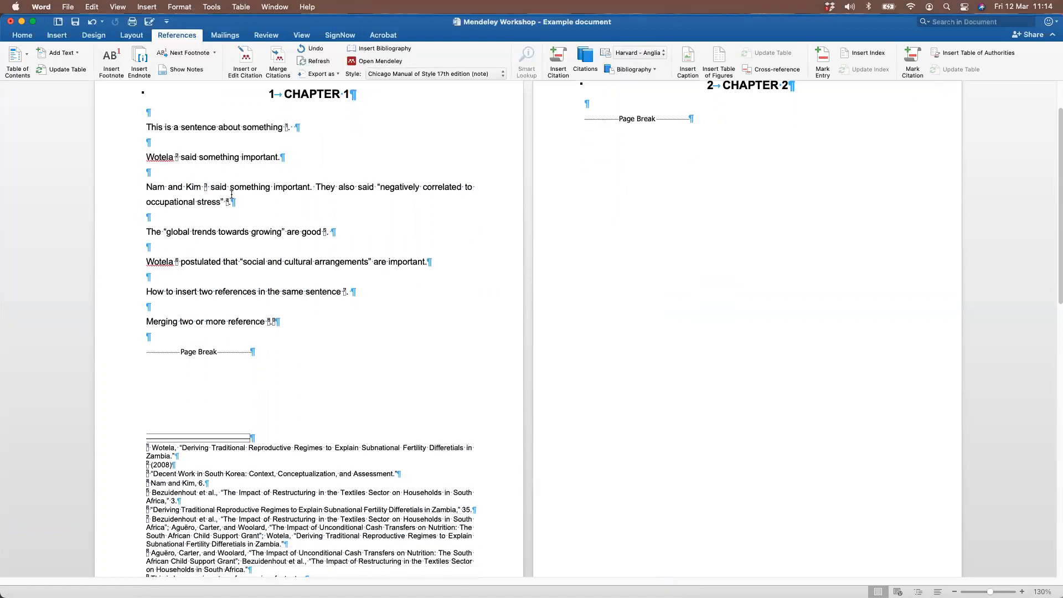
{"action": "left_click", "coordinate": [22, 36]}
{"action": "left_click", "coordinate": [365, 52]}
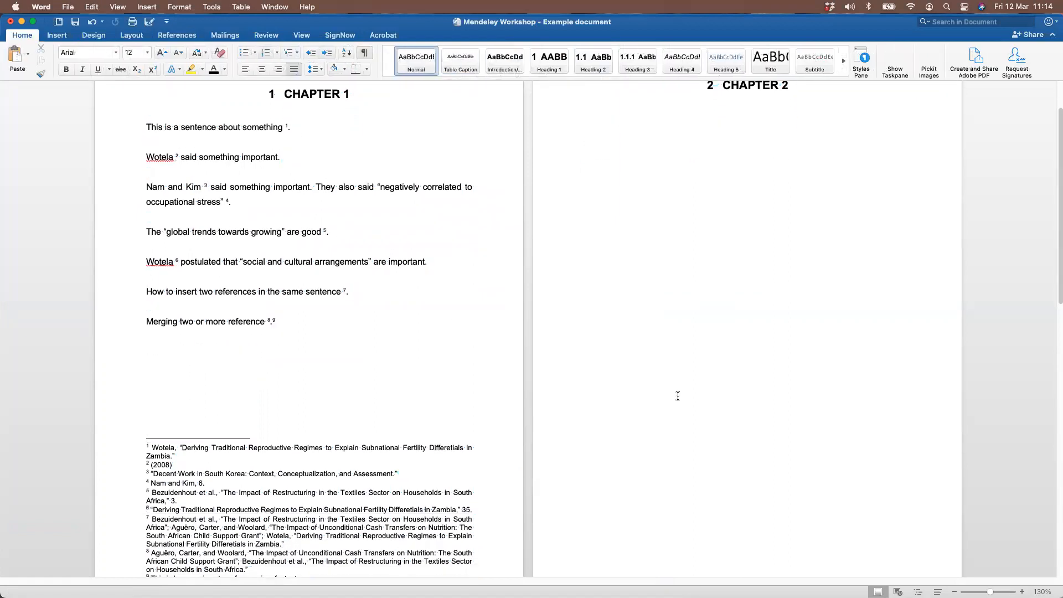
{"action": "scroll", "coordinate": [652, 392], "scroll_direction": "down", "scroll_amount": 5}
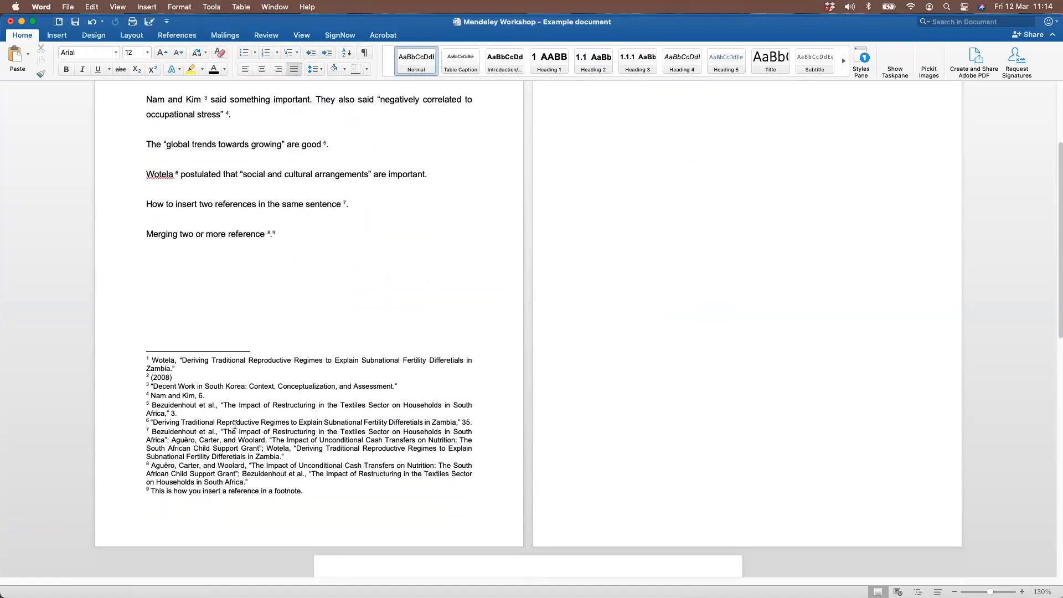
{"action": "scroll", "coordinate": [608, 427], "scroll_direction": "down", "scroll_amount": 10}
{"action": "scroll", "coordinate": [576, 404], "scroll_direction": "up", "scroll_amount": 5}
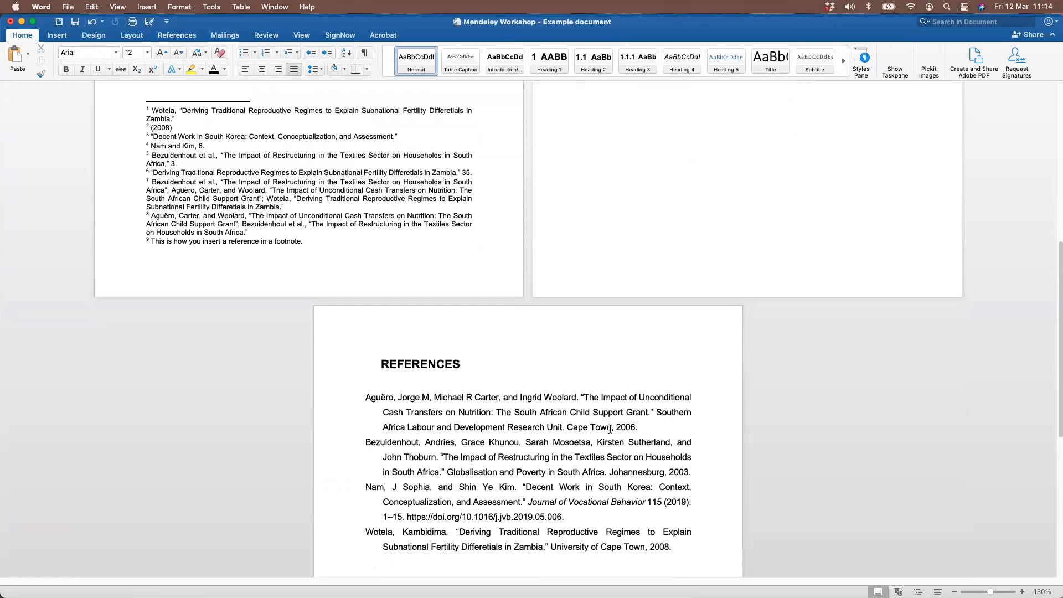
{"action": "scroll", "coordinate": [305, 368], "scroll_direction": "up", "scroll_amount": 4}
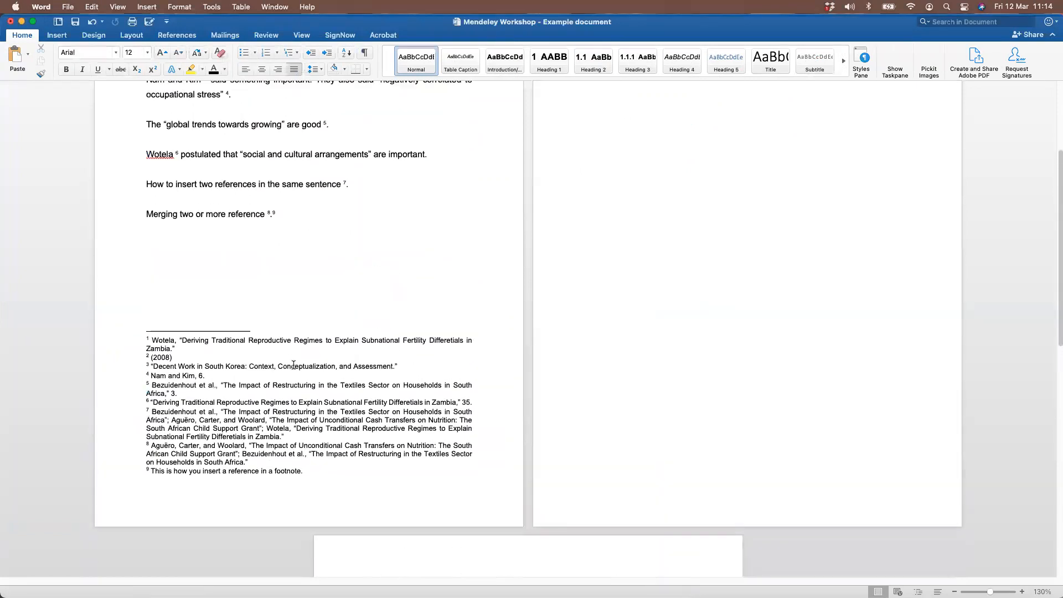
{"action": "scroll", "coordinate": [293, 365], "scroll_direction": "up", "scroll_amount": 5}
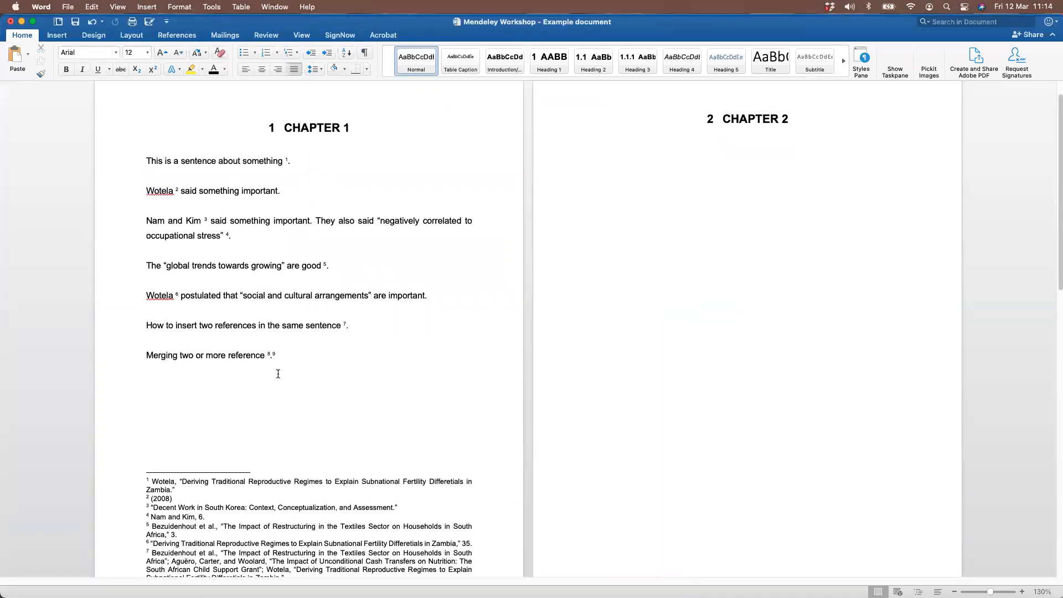
{"action": "scroll", "coordinate": [290, 373], "scroll_direction": "down", "scroll_amount": 3}
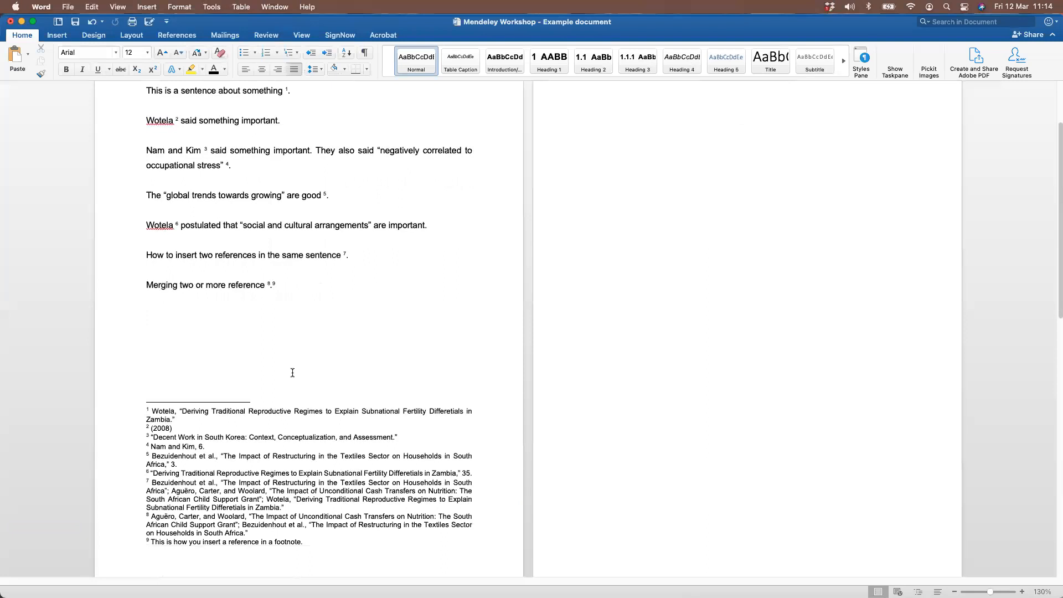
{"action": "scroll", "coordinate": [295, 313], "scroll_direction": "up", "scroll_amount": 3}
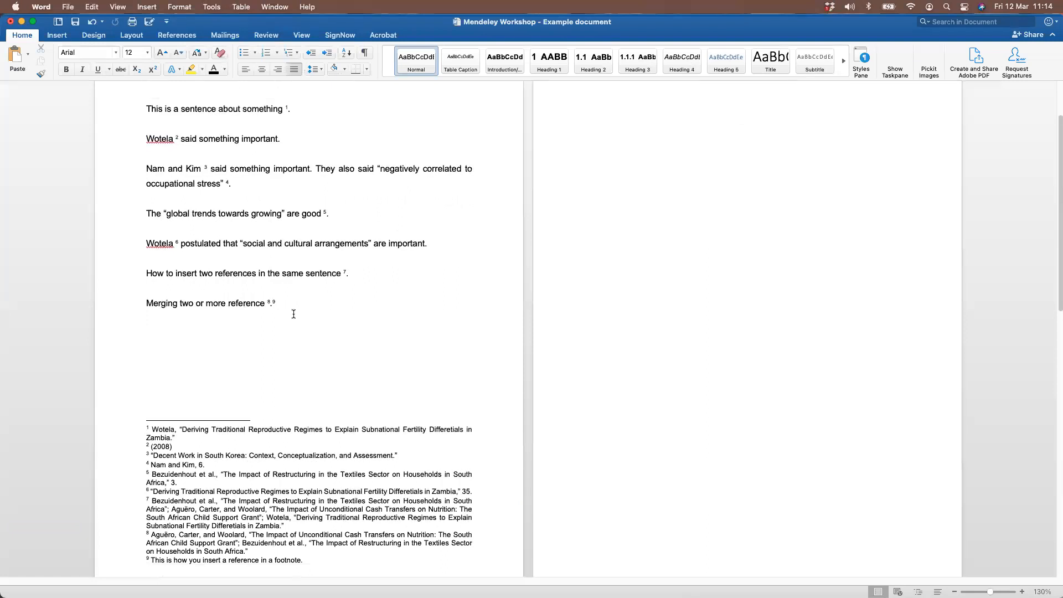
Remove the space before each of the first four footnote numbers in Chapter 1, showing formatting marks only during the edit
{"action": "left_click", "coordinate": [203, 230]}
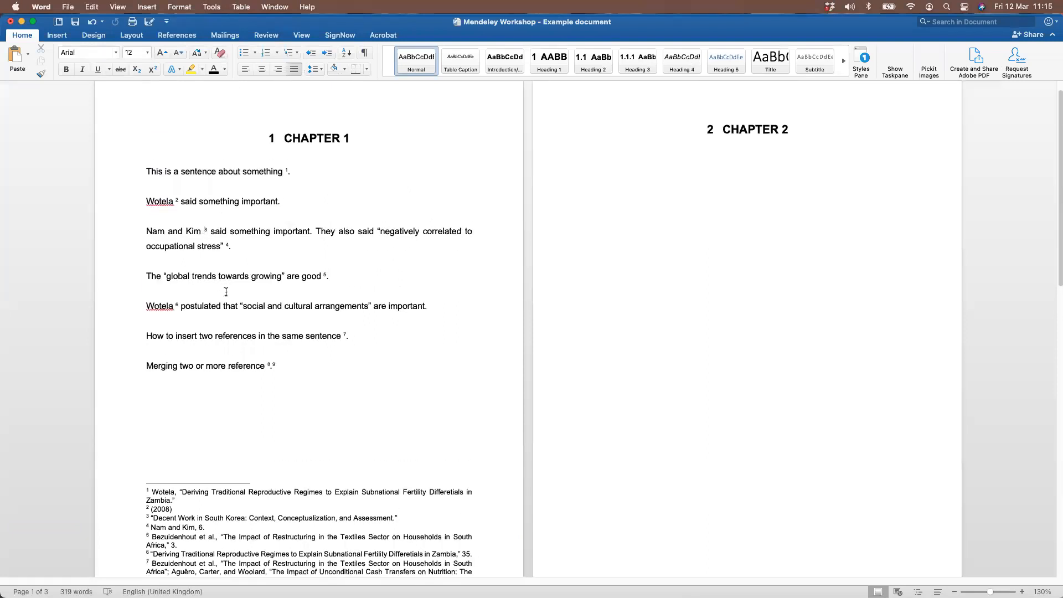
{"action": "left_click", "coordinate": [365, 55]}
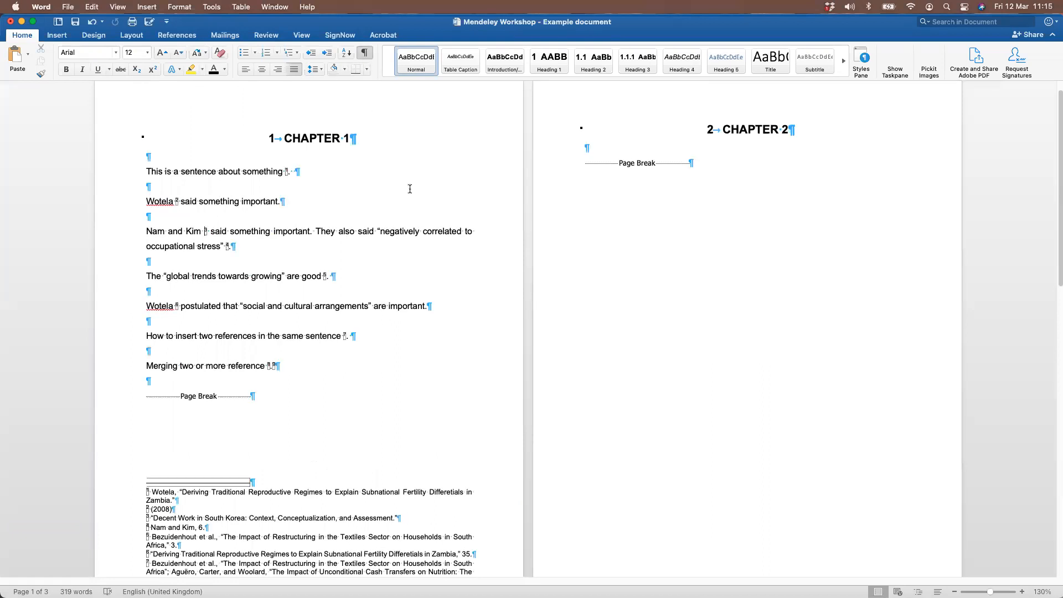
{"action": "key", "text": "BackSpace"}
{"action": "left_click", "coordinate": [174, 199]}
{"action": "key", "text": "BackSpace"}
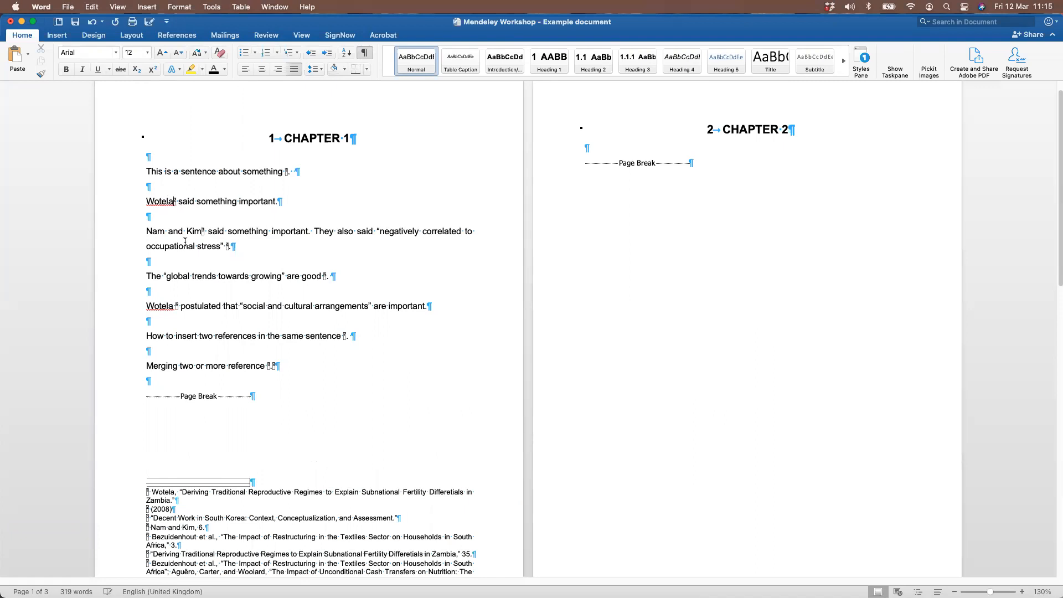
{"action": "left_click", "coordinate": [284, 172]}
{"action": "key", "text": "BackSpace"}
{"action": "left_click", "coordinate": [223, 255]}
{"action": "key", "text": "BackSpace"}
{"action": "left_click", "coordinate": [365, 53]}
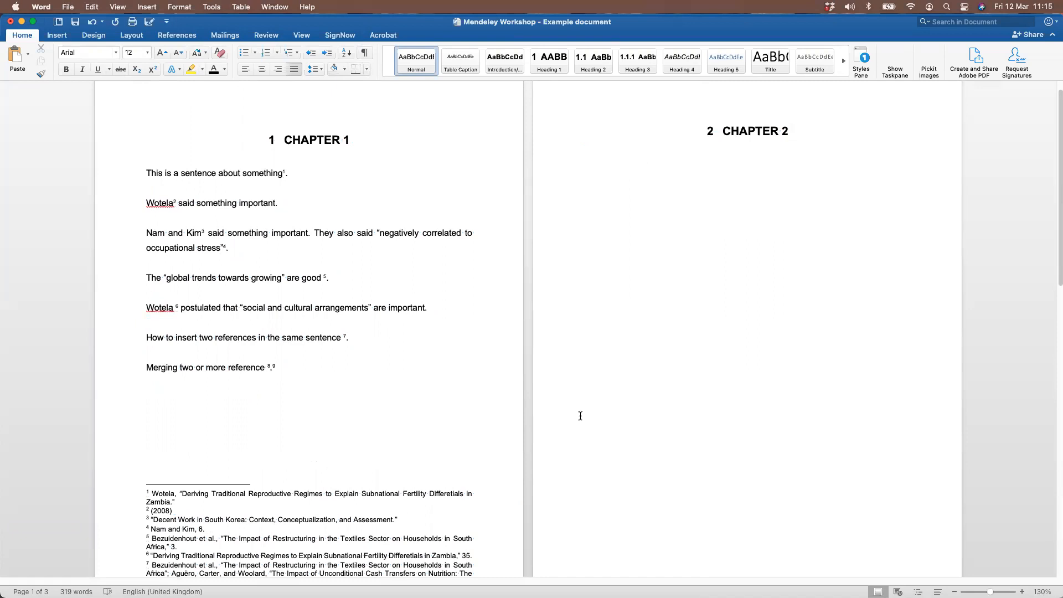
{"action": "scroll", "coordinate": [580, 416], "scroll_direction": "down", "scroll_amount": 2}
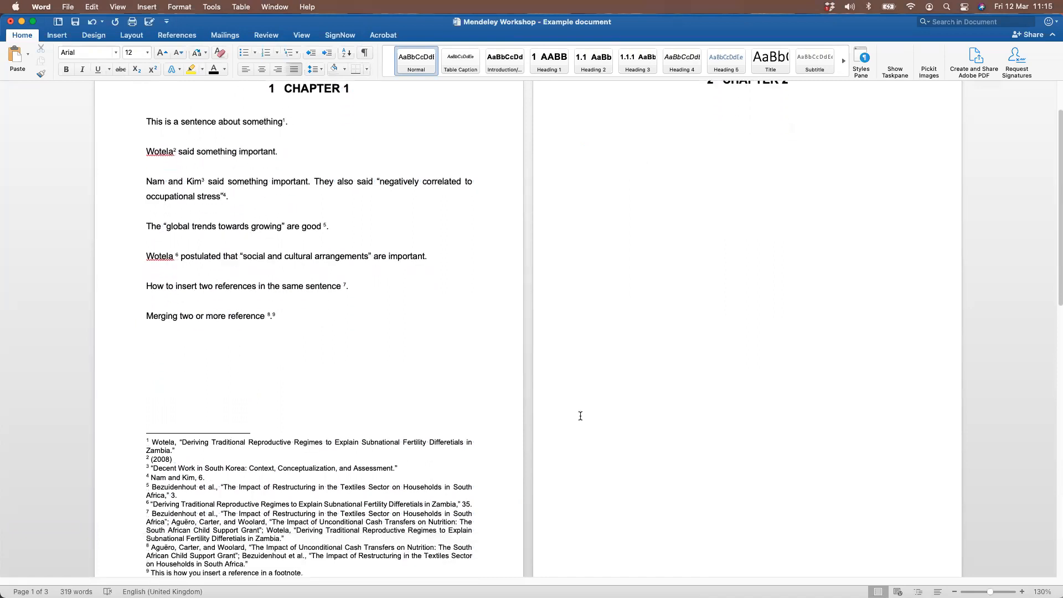
{"action": "scroll", "coordinate": [333, 144], "scroll_direction": "up", "scroll_amount": 2}
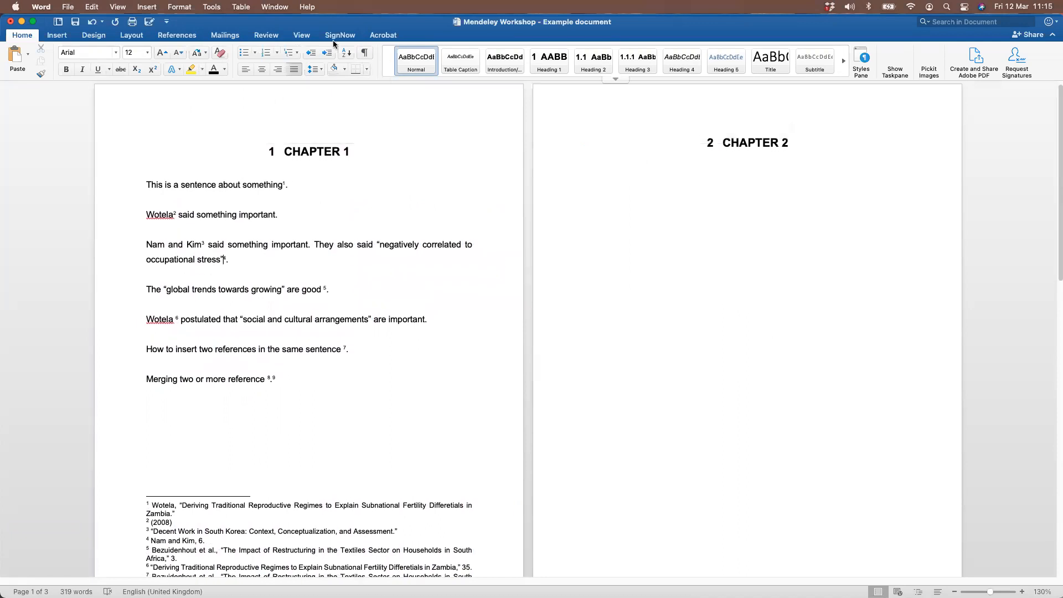
Change the Mendeley citation style to American Psychological Association 7th edition
{"action": "left_click", "coordinate": [177, 36]}
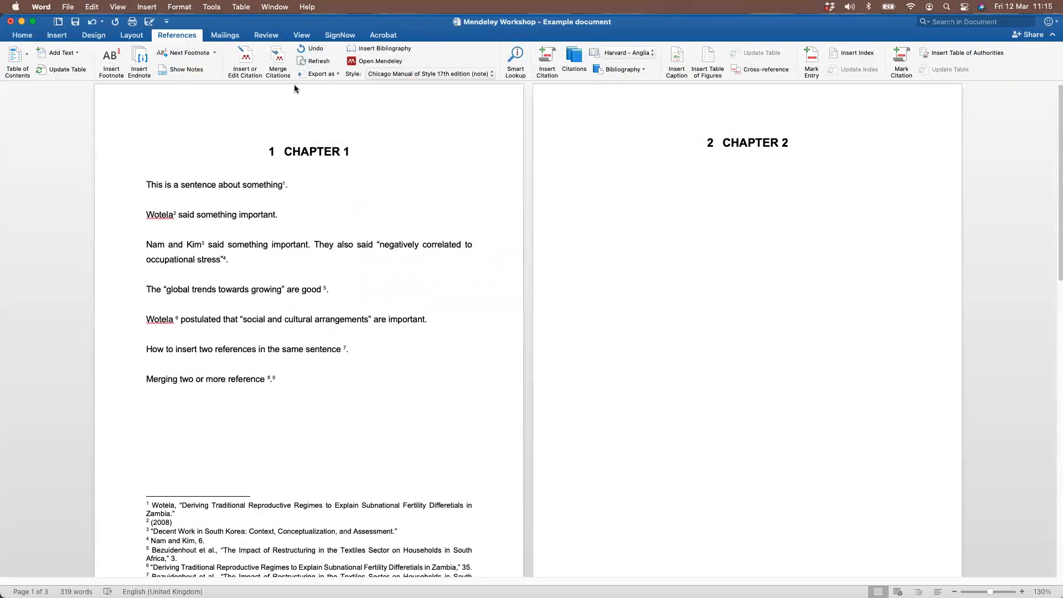
{"action": "left_click", "coordinate": [477, 74]}
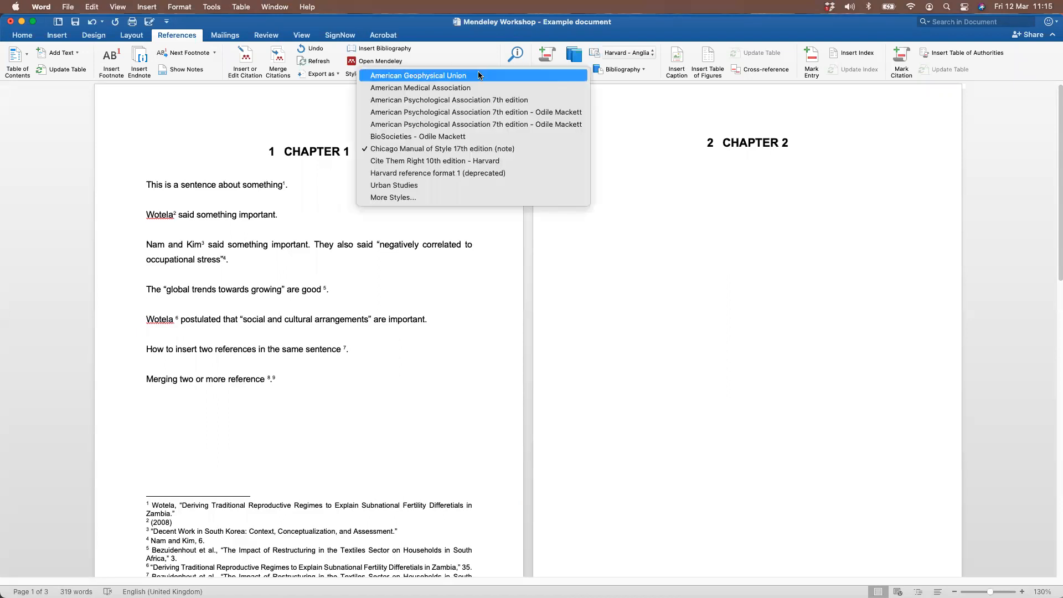
{"action": "left_click", "coordinate": [477, 99]}
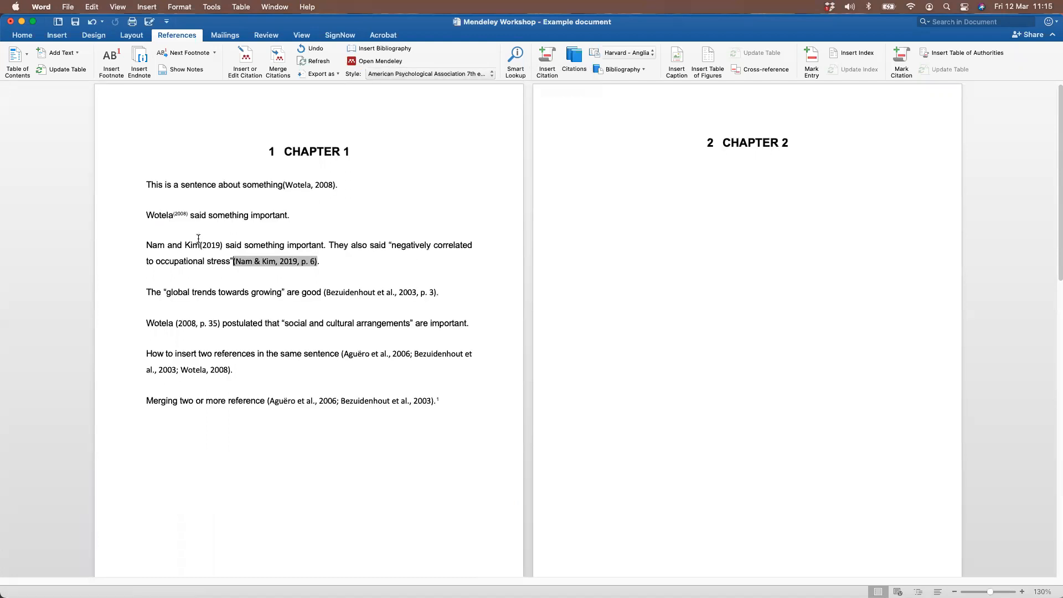
Delete the superscript (2008) citation in the second sentence and restore the spaces before the citations after "something" and "occupational stress"
{"action": "left_click", "coordinate": [174, 215]}
{"action": "key", "text": "Delete"}
{"action": "key", "text": "Delete"}
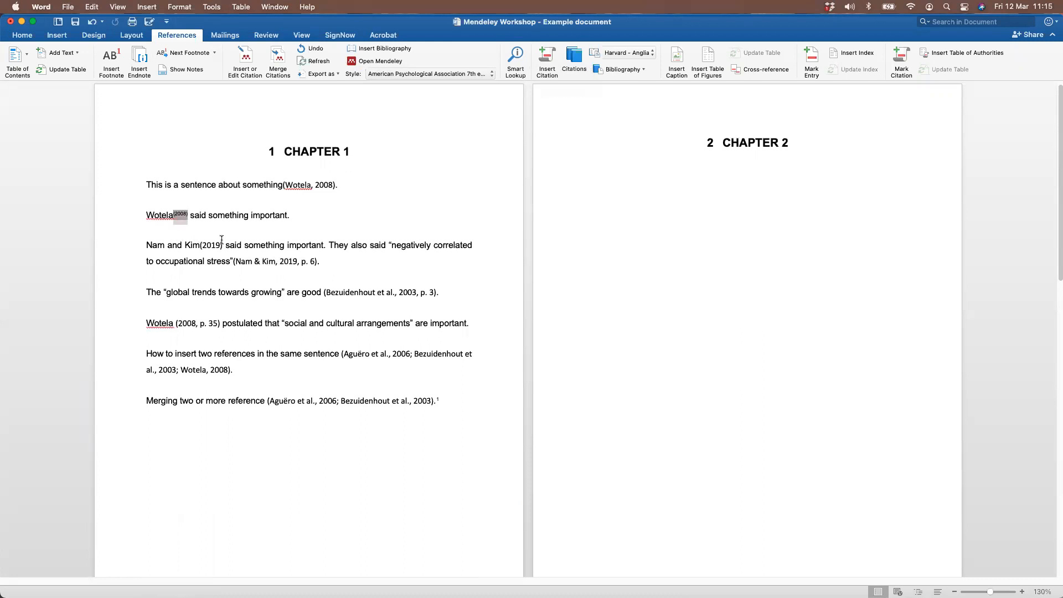
{"action": "left_click", "coordinate": [284, 184]}
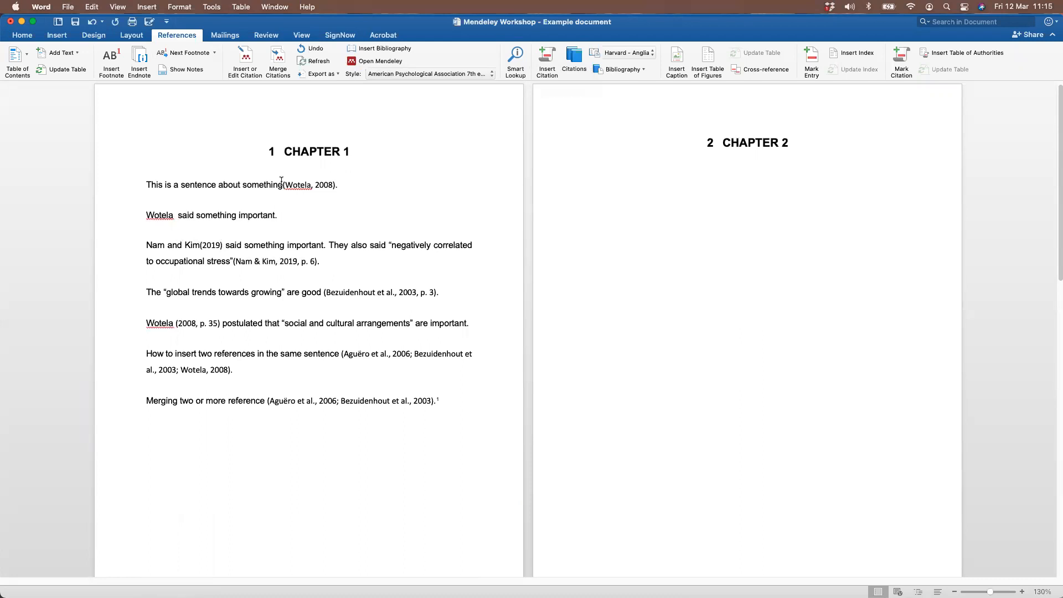
{"action": "left_click", "coordinate": [230, 262]}
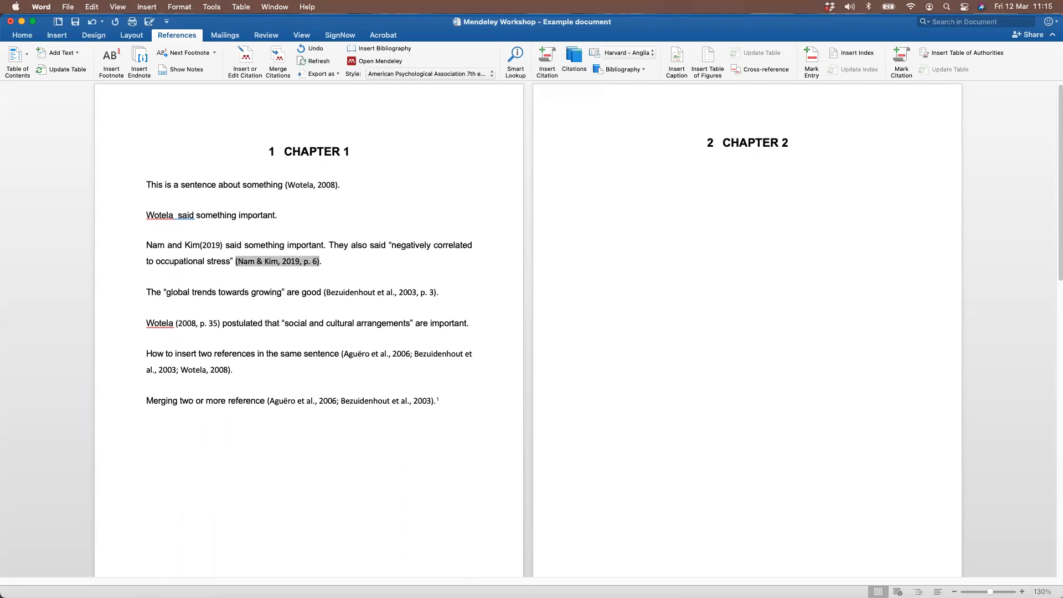
Review the reference list in APA format, and open the Mendeley Citation Editor and close it without inserting a citation
{"action": "scroll", "coordinate": [565, 375], "scroll_direction": "down", "scroll_amount": 10}
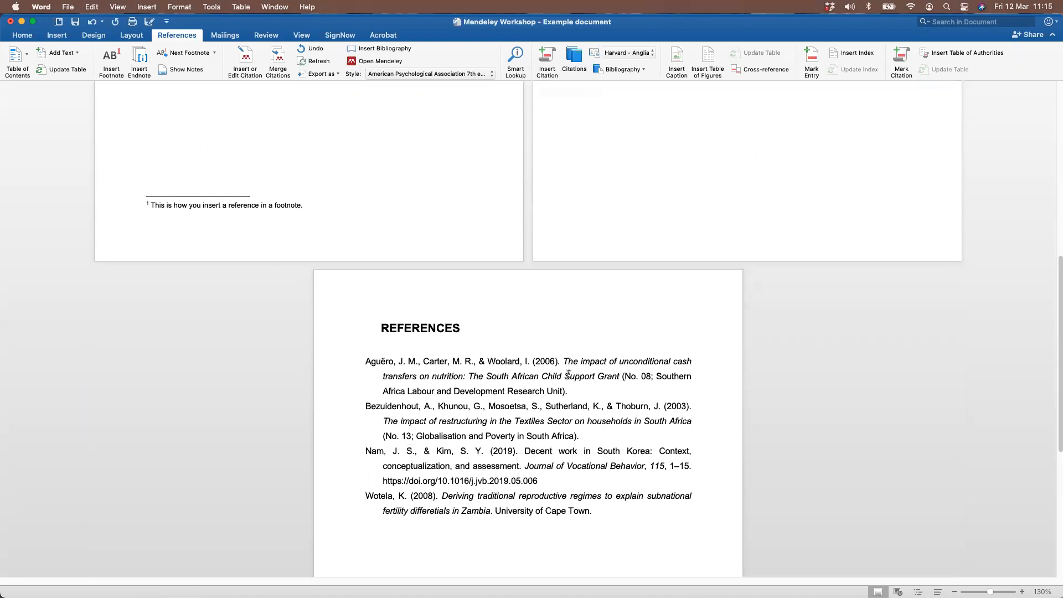
{"action": "scroll", "coordinate": [566, 375], "scroll_direction": "up", "scroll_amount": 10}
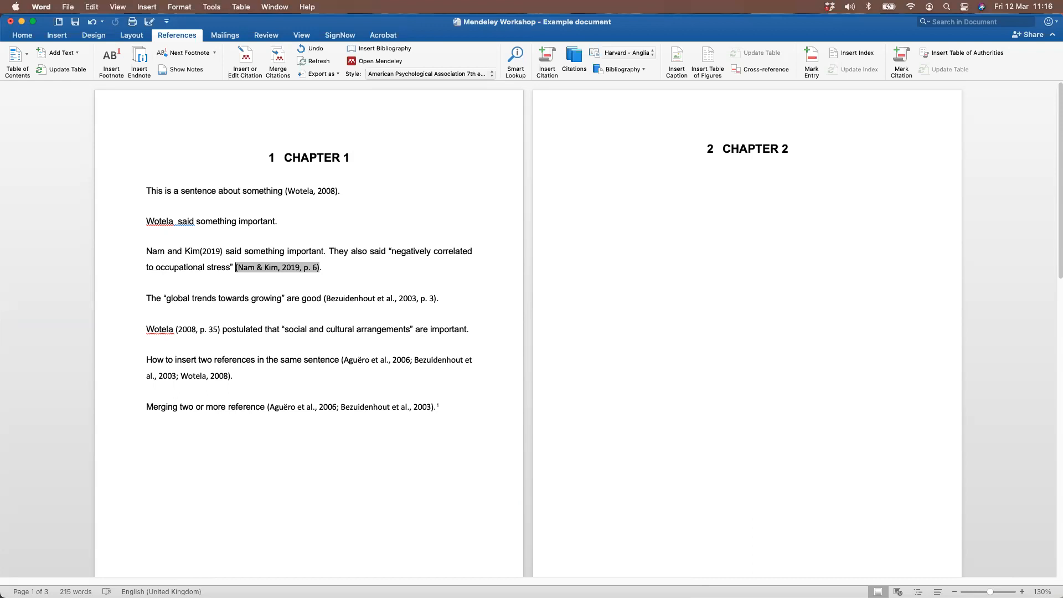
{"action": "left_click", "coordinate": [243, 60]}
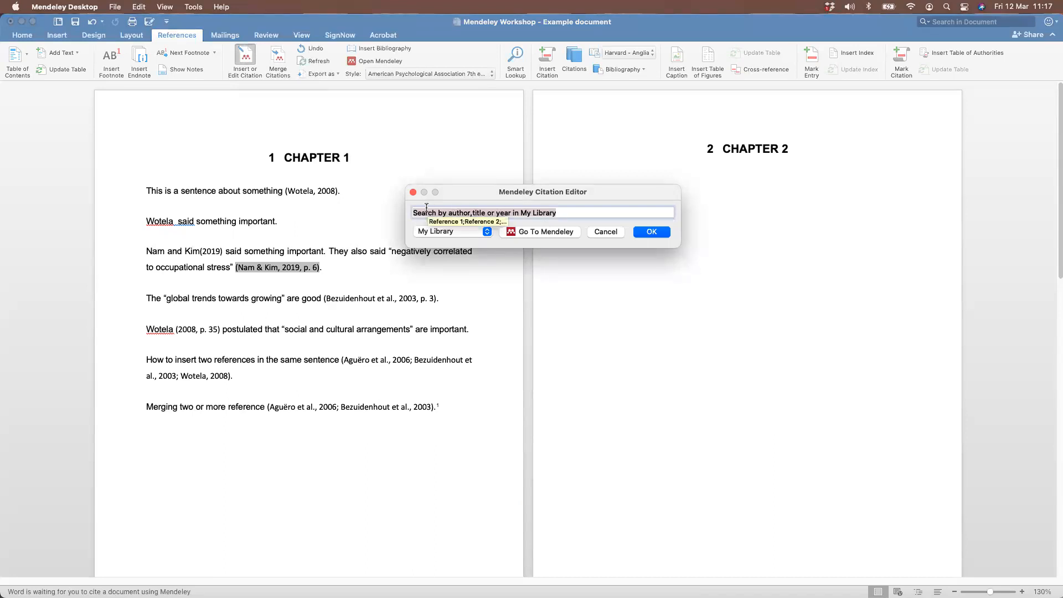
{"action": "left_click", "coordinate": [600, 233]}
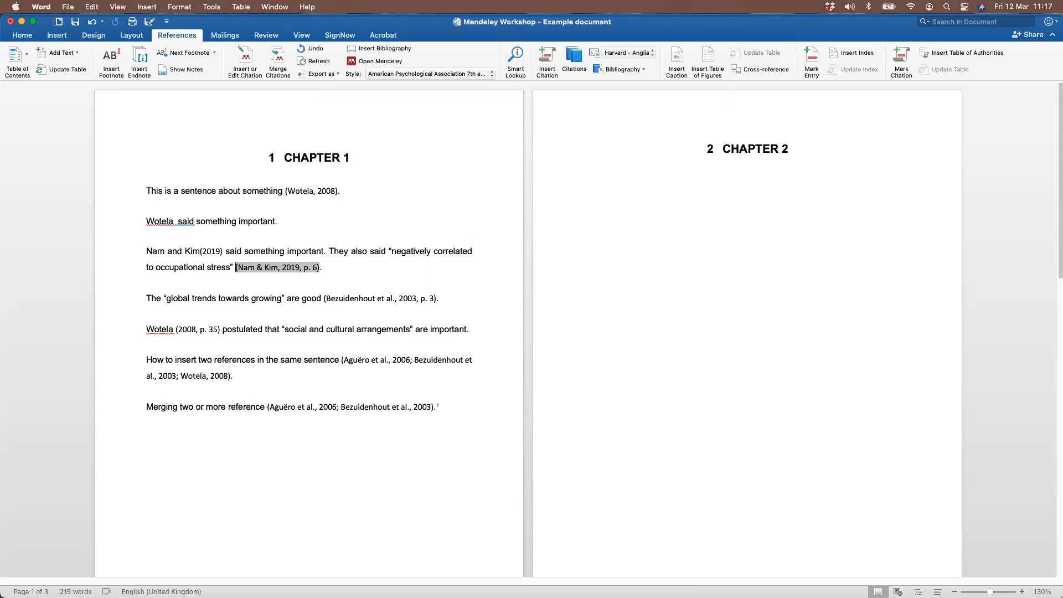